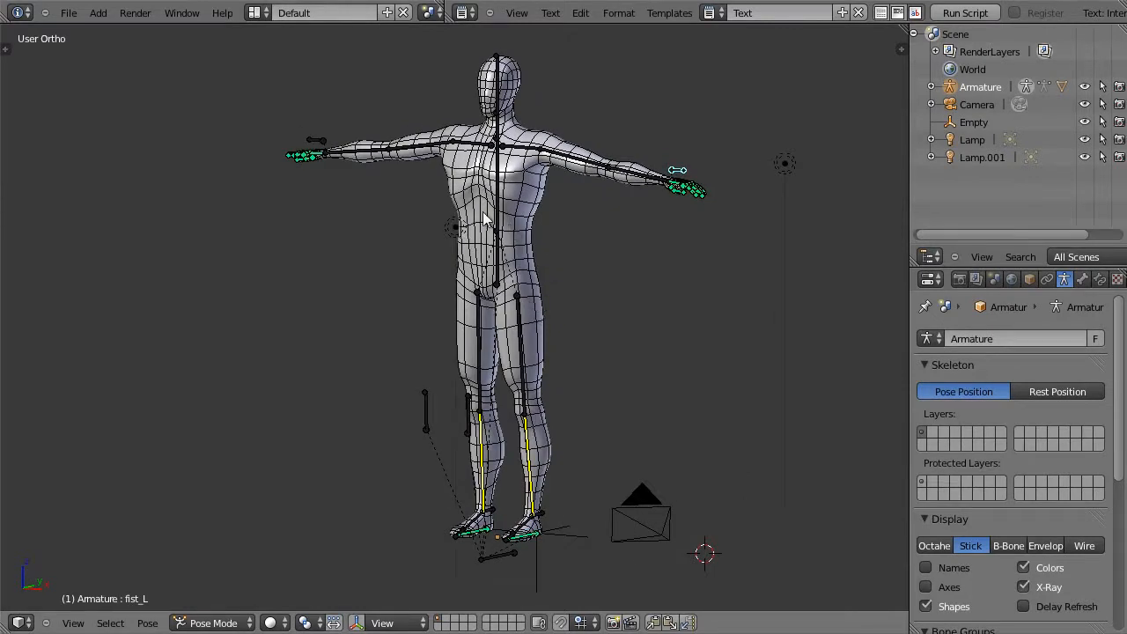
Step: Try rotating the finished rig's head bone and select the chest bone for a trial rotation, cancelling each transform
{"action": "middle_click_drag", "start_coordinate": [433, 228], "coordinate": [486, 194]}
{"action": "right_click", "coordinate": [469, 112]}
{"action": "key", "text": "r"}
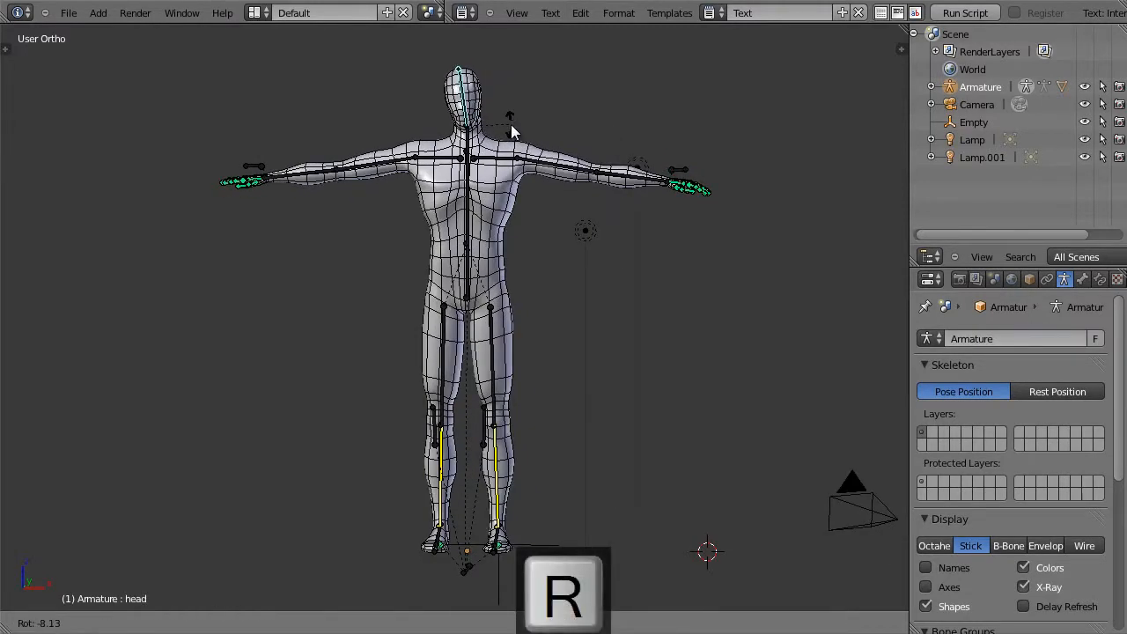
{"action": "key", "text": "Escape"}
{"action": "right_click", "coordinate": [480, 198]}
{"action": "key", "text": "r"}
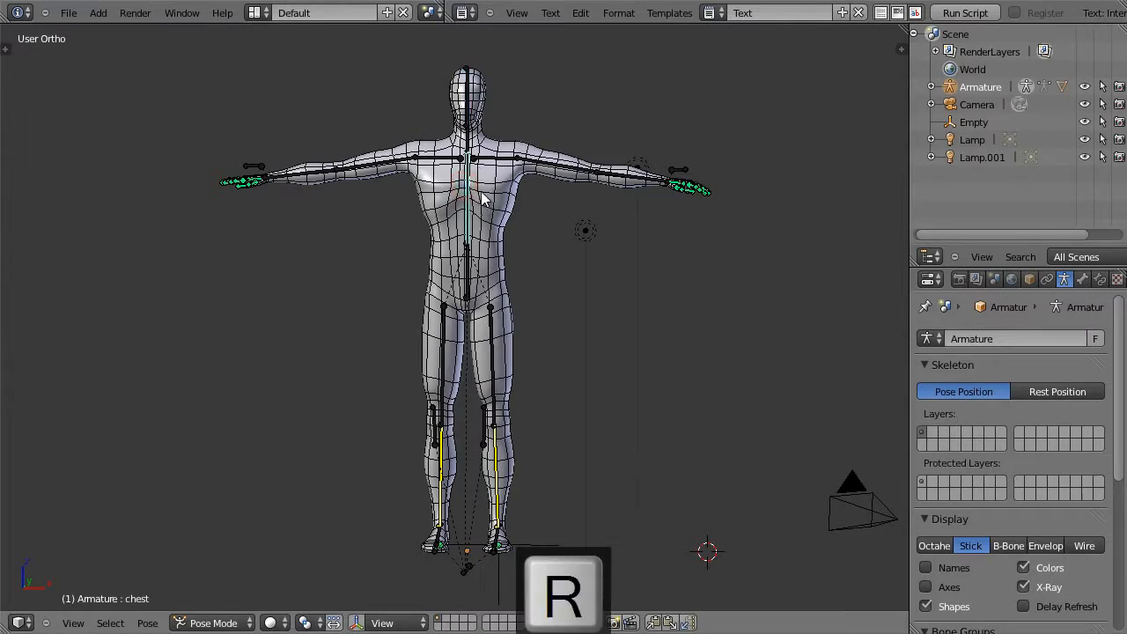
{"action": "key", "text": "Escape"}
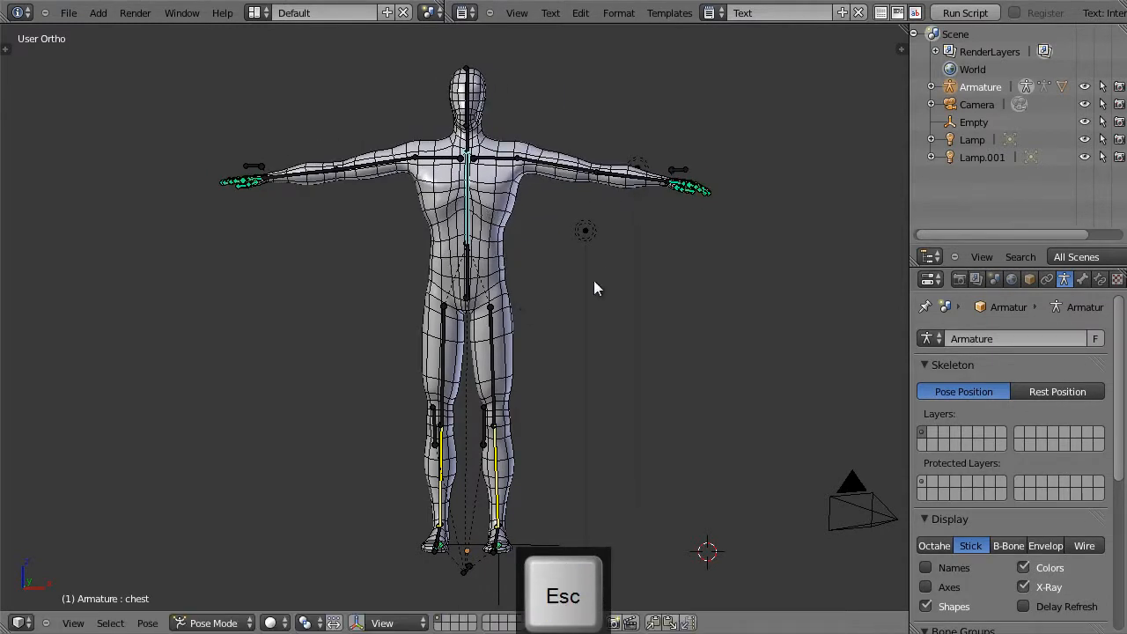
Step: Try scaling down the fist_L control bone to curl the hand's fingers, and cancel the scaling
{"action": "scroll", "coordinate": [712, 231], "scroll_direction": "up", "scroll_amount": 5}
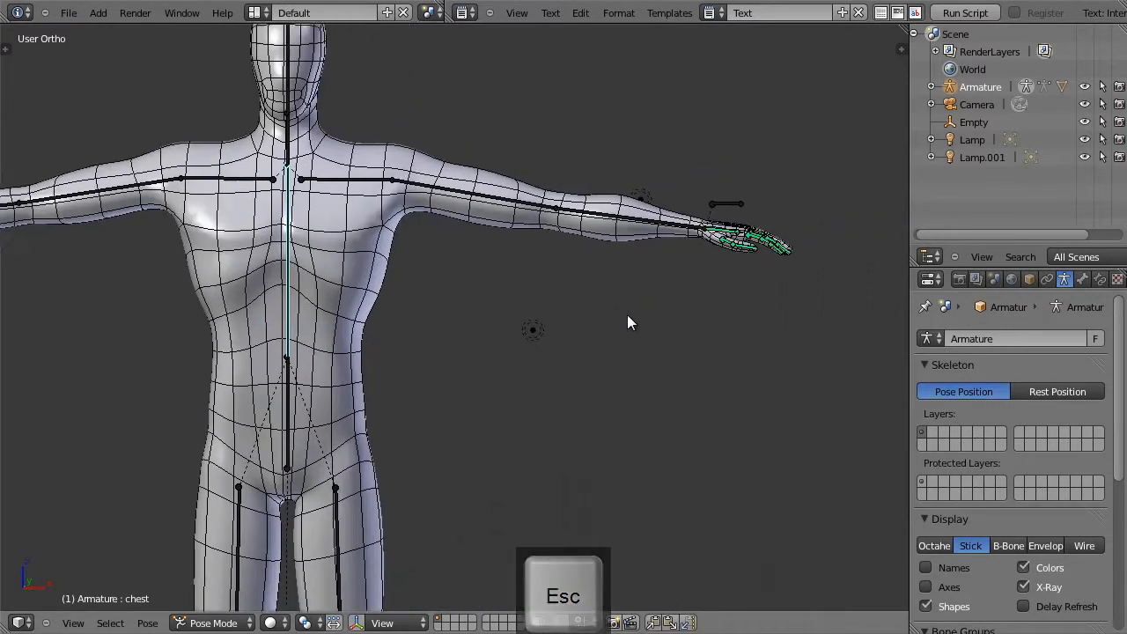
{"action": "middle_click_drag", "start_coordinate": [703, 270], "coordinate": [627, 315], "text": "shift"}
{"action": "right_click", "coordinate": [662, 255]}
{"action": "key", "text": "s"}
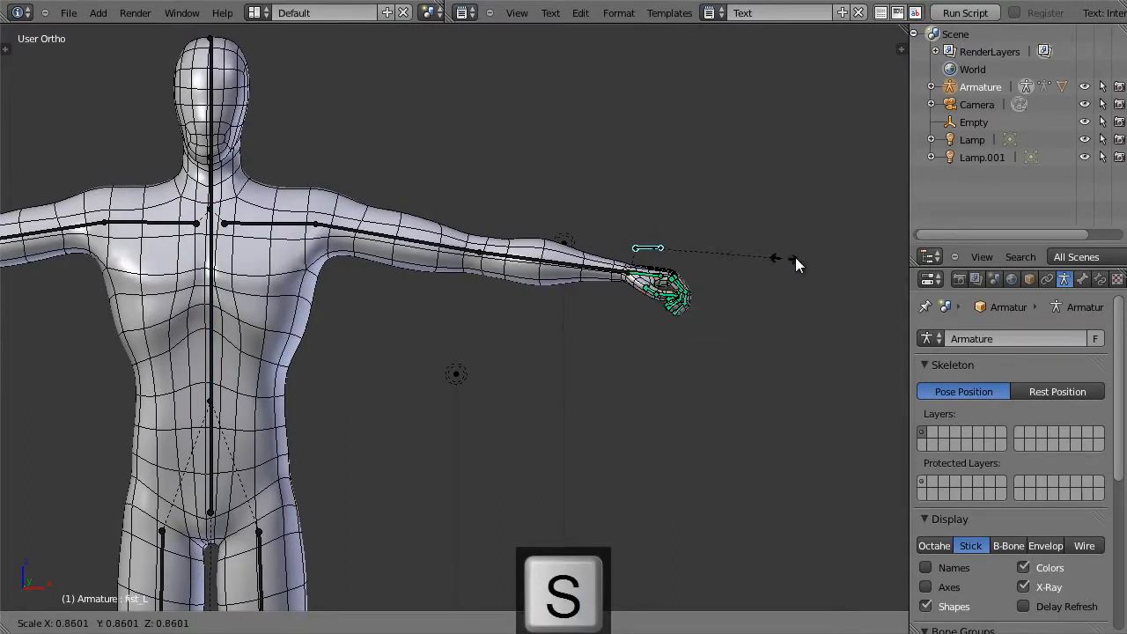
{"action": "key", "text": "Escape"}
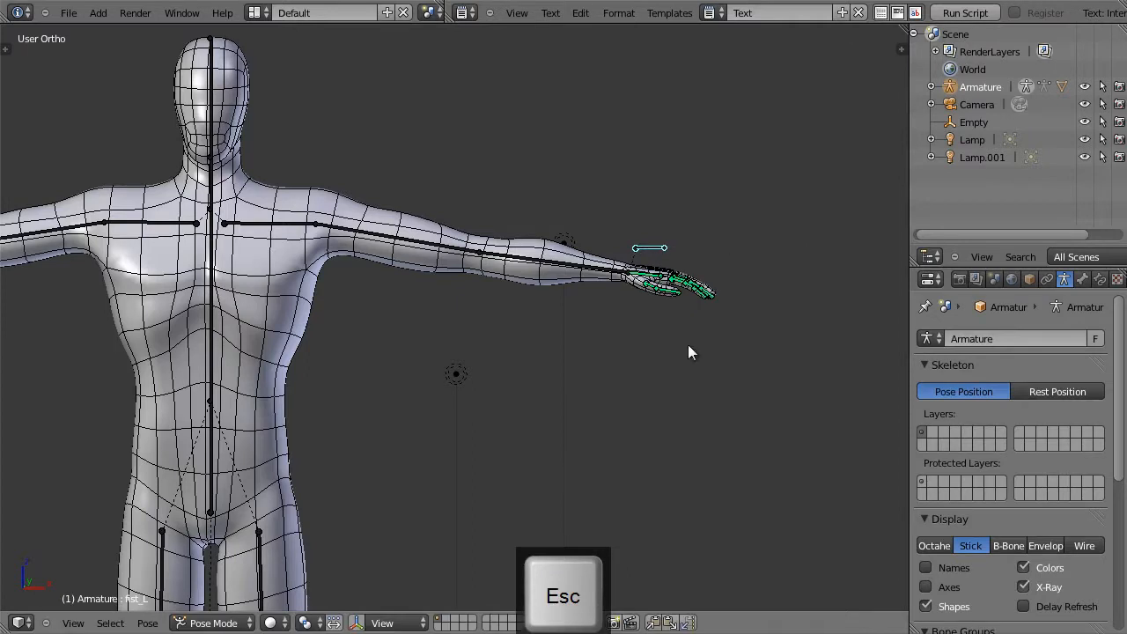
Step: Try lifting the foot_L bone to test how the leg bends, and cancel the move
{"action": "key", "text": "Caps_Lock"}
{"action": "middle_click_drag", "start_coordinate": [424, 477], "coordinate": [553, 221]}
{"action": "scroll", "coordinate": [443, 379], "scroll_direction": "down", "scroll_amount": 3}
{"action": "key", "text": "KP_1"}
{"action": "middle_click_drag", "start_coordinate": [561, 382], "coordinate": [518, 474]}
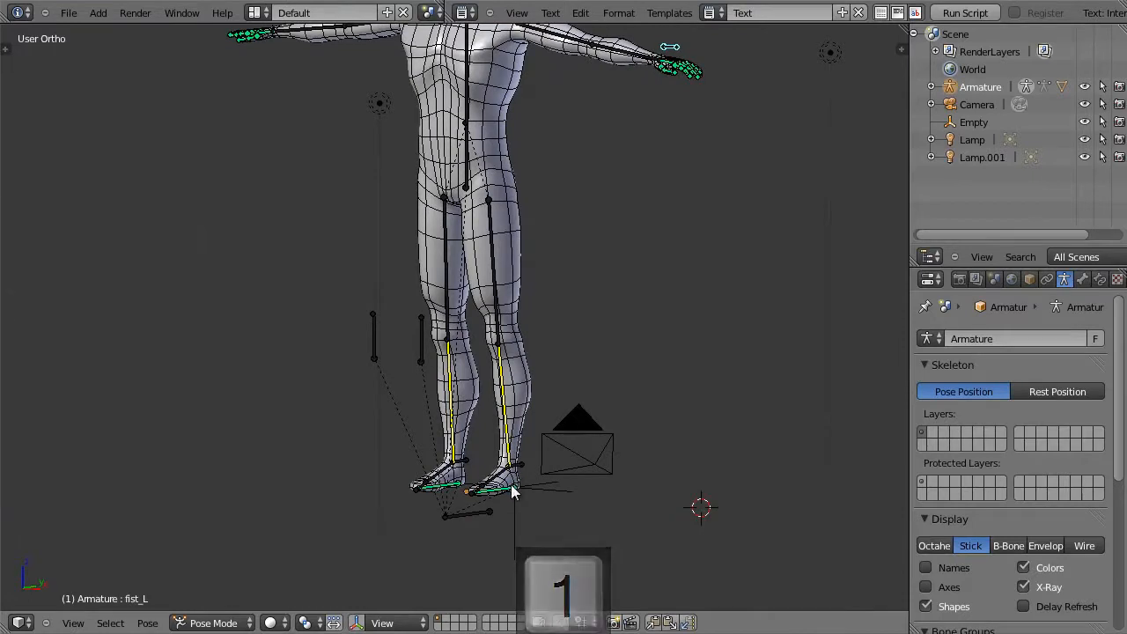
{"action": "right_click", "coordinate": [508, 487]}
{"action": "key", "text": "g"}
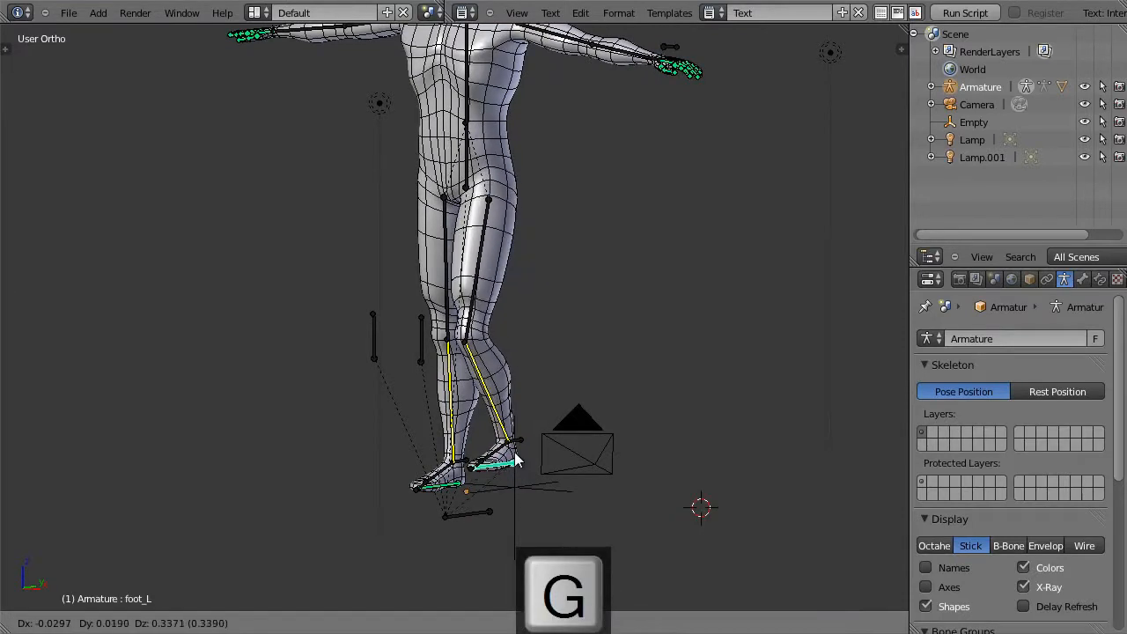
{"action": "key", "text": "Escape"}
Step: Try lowering the hips bone to test how both knees bend, and cancel the move
{"action": "middle_click_drag", "start_coordinate": [535, 402], "coordinate": [520, 323]}
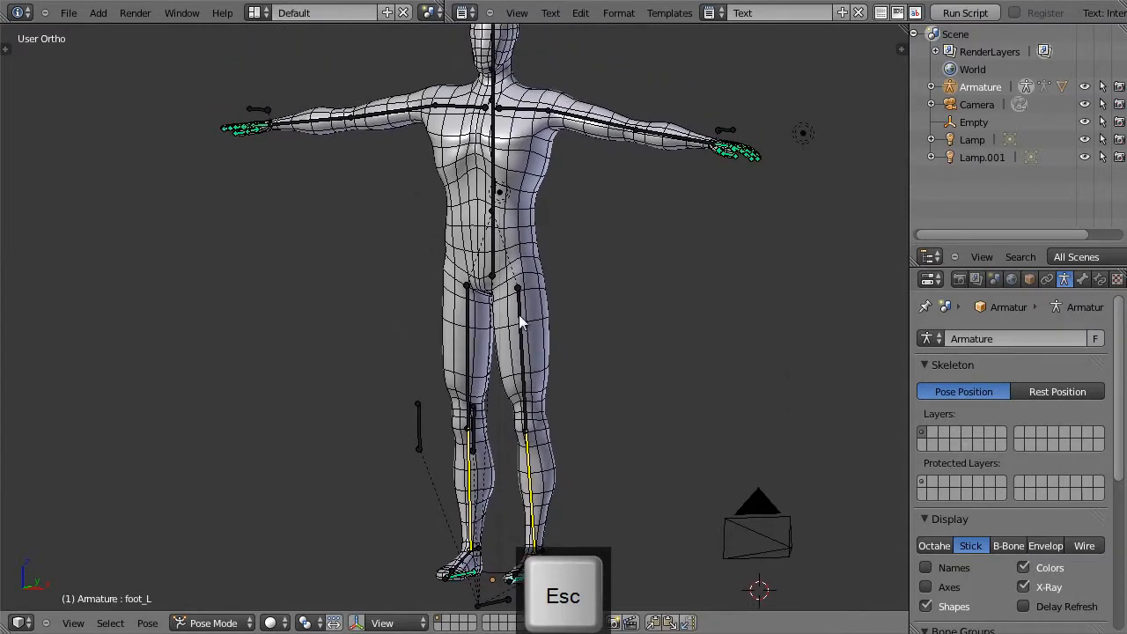
{"action": "right_click", "coordinate": [496, 251]}
{"action": "key", "text": "g"}
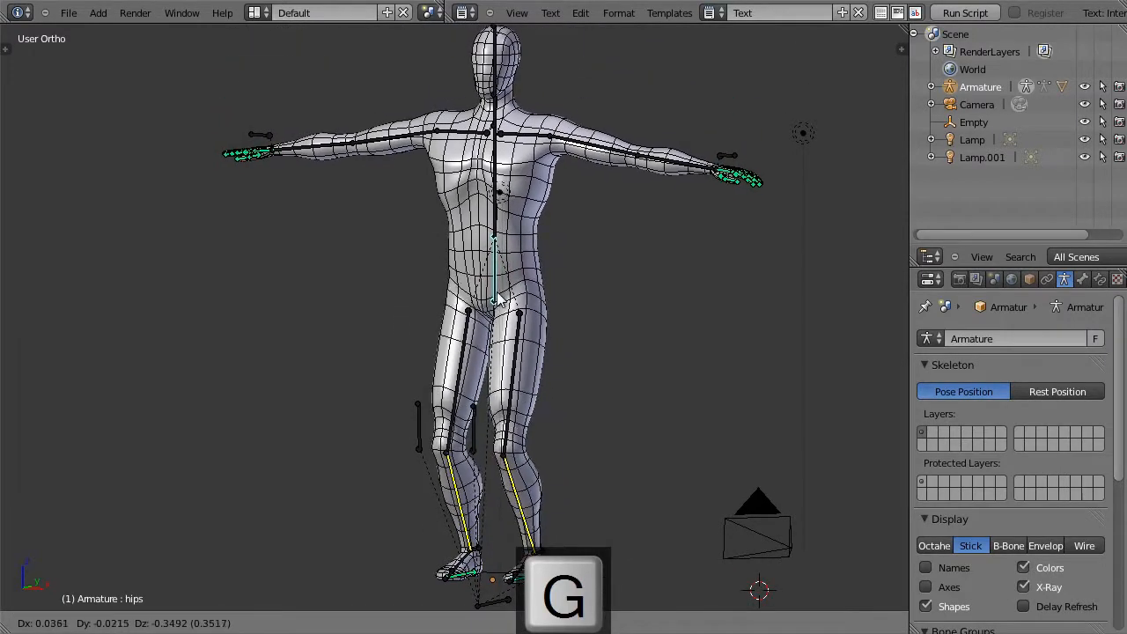
{"action": "key", "text": "Escape"}
{"action": "middle_click_drag", "start_coordinate": [591, 277], "coordinate": [592, 335], "text": "shift"}
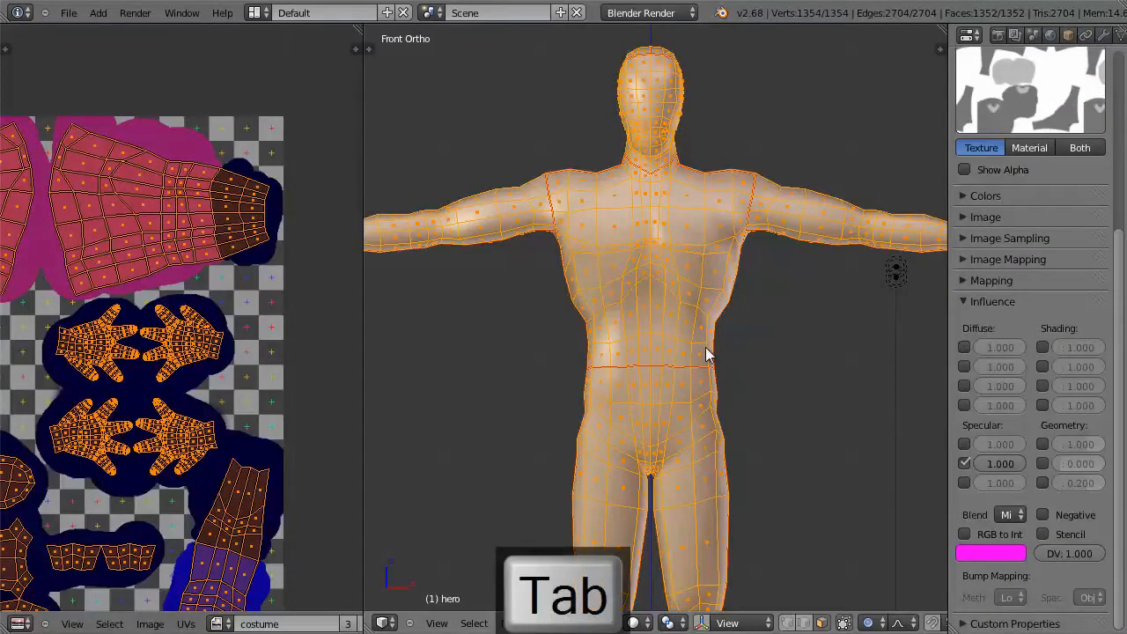
Step: Leave the hero mesh's edit mode and snap the 3D cursor to the scene center
{"action": "key", "text": "Tab"}
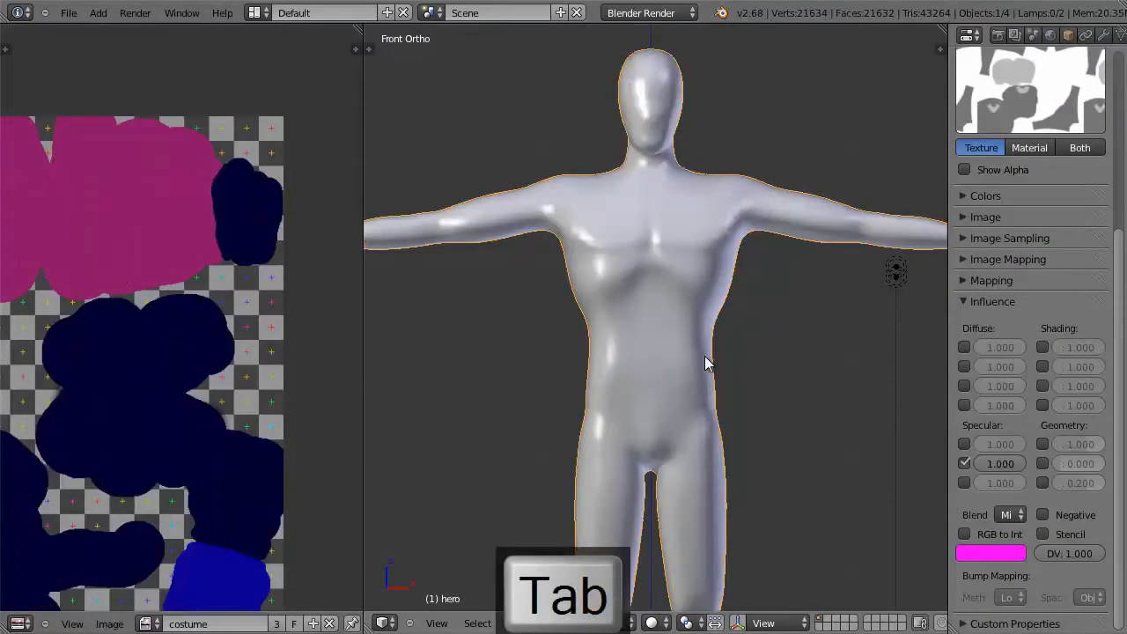
{"action": "scroll", "coordinate": [704, 355], "scroll_direction": "down", "scroll_amount": 3}
{"action": "middle_click_drag", "start_coordinate": [708, 370], "coordinate": [695, 266], "text": "shift"}
{"action": "key", "text": "shift+a"}
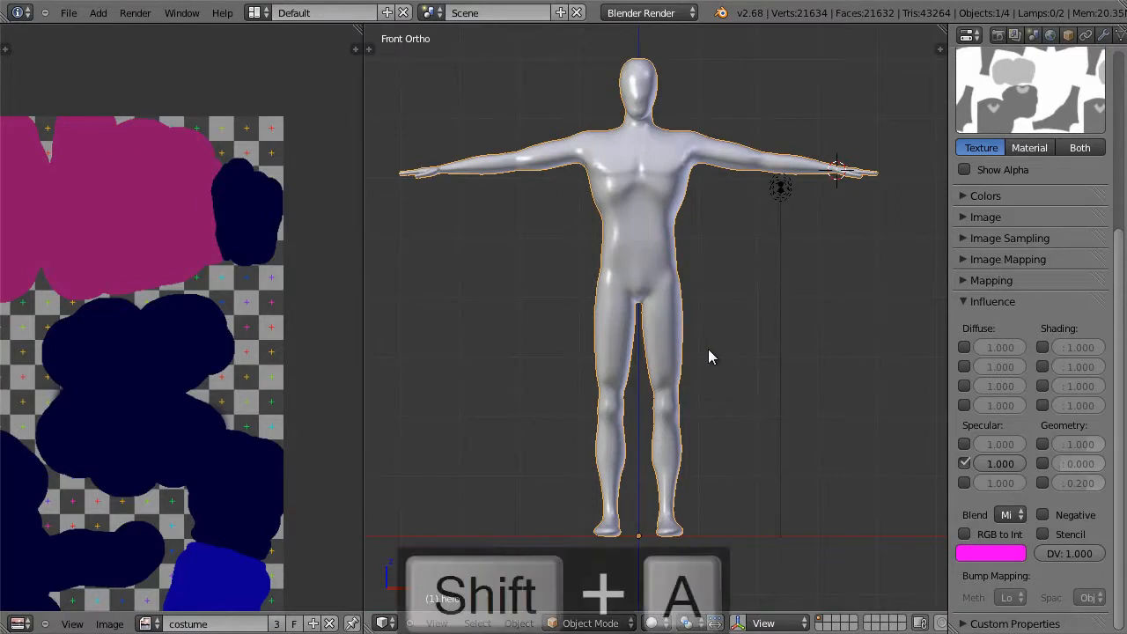
{"action": "mouse_move", "coordinate": [709, 350]}
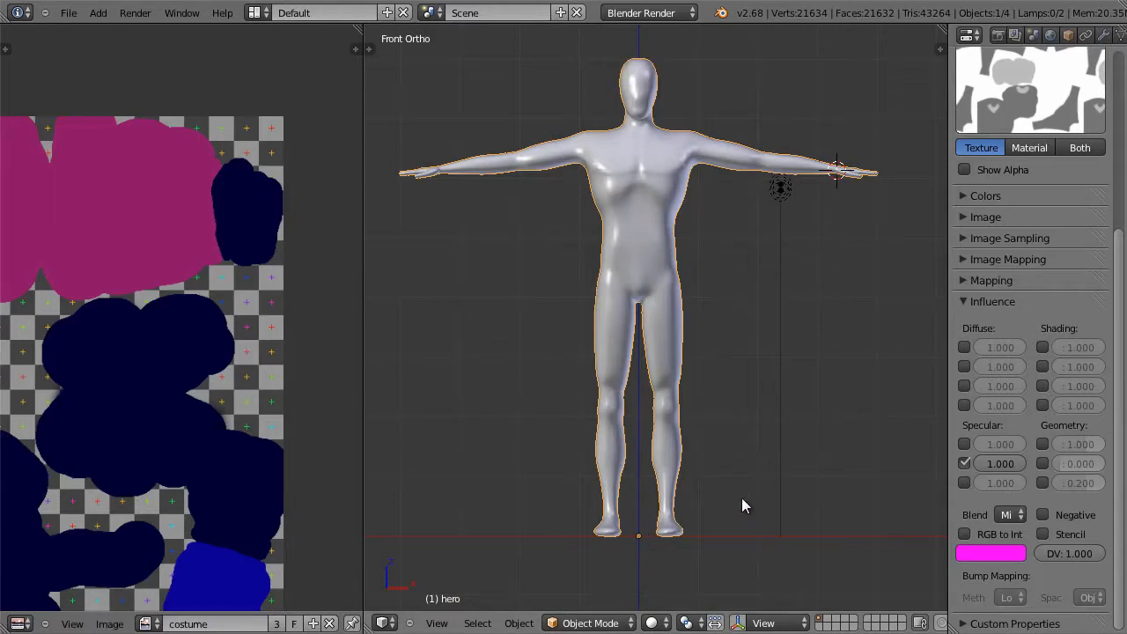
{"action": "key", "text": "shift+s"}
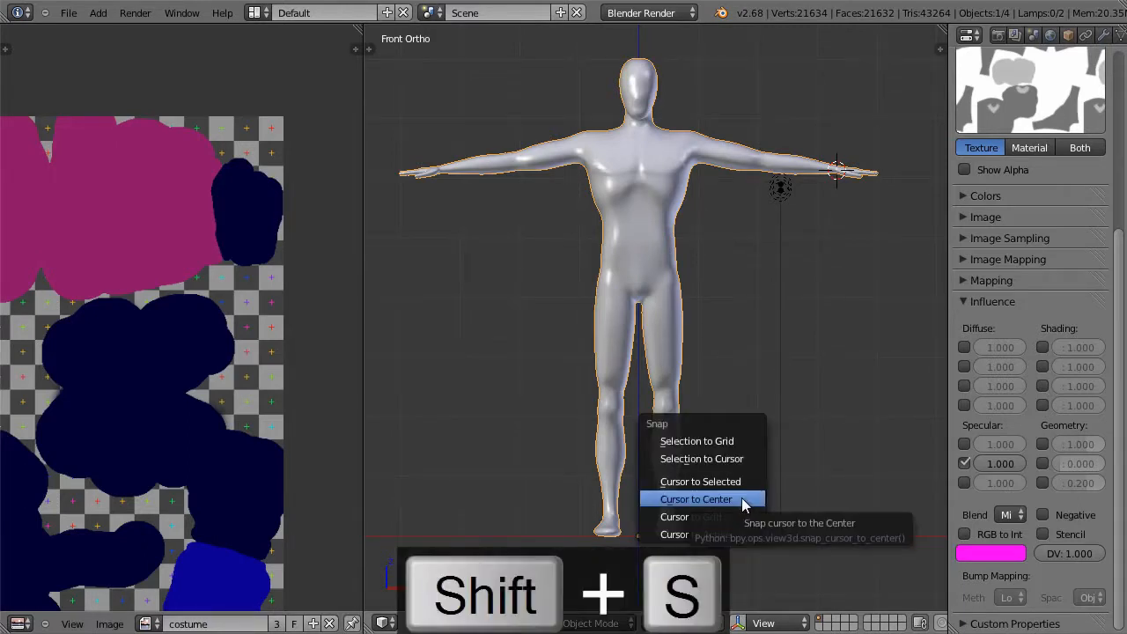
{"action": "left_click", "coordinate": [742, 499]}
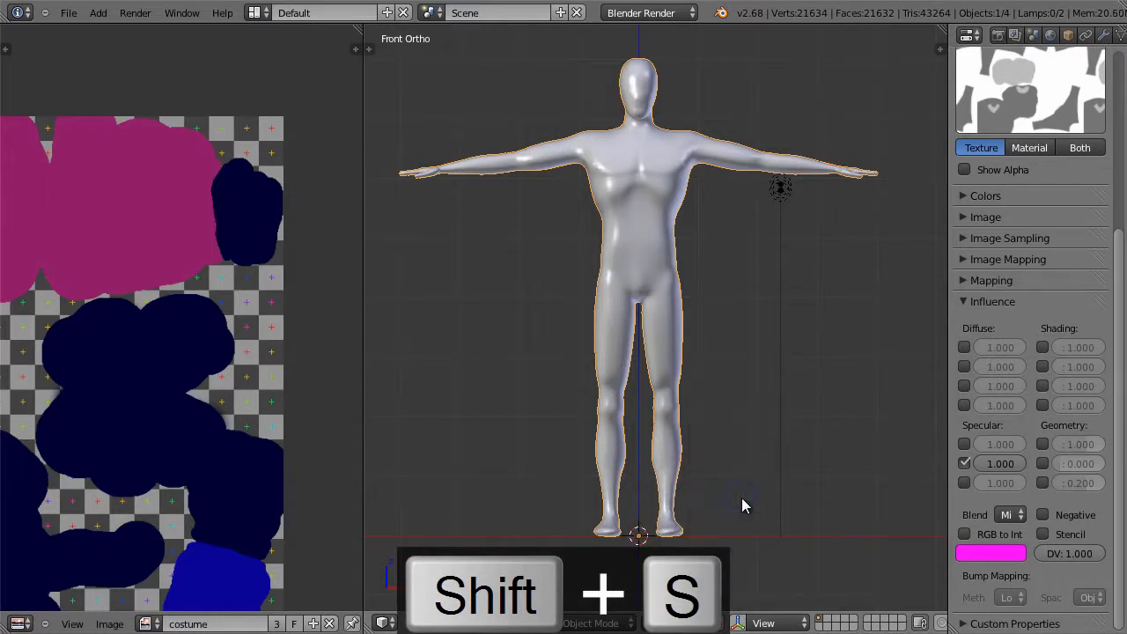
Step: Add a single-bone armature at the 3D cursor between the character's feet
{"action": "key", "text": "shift+a"}
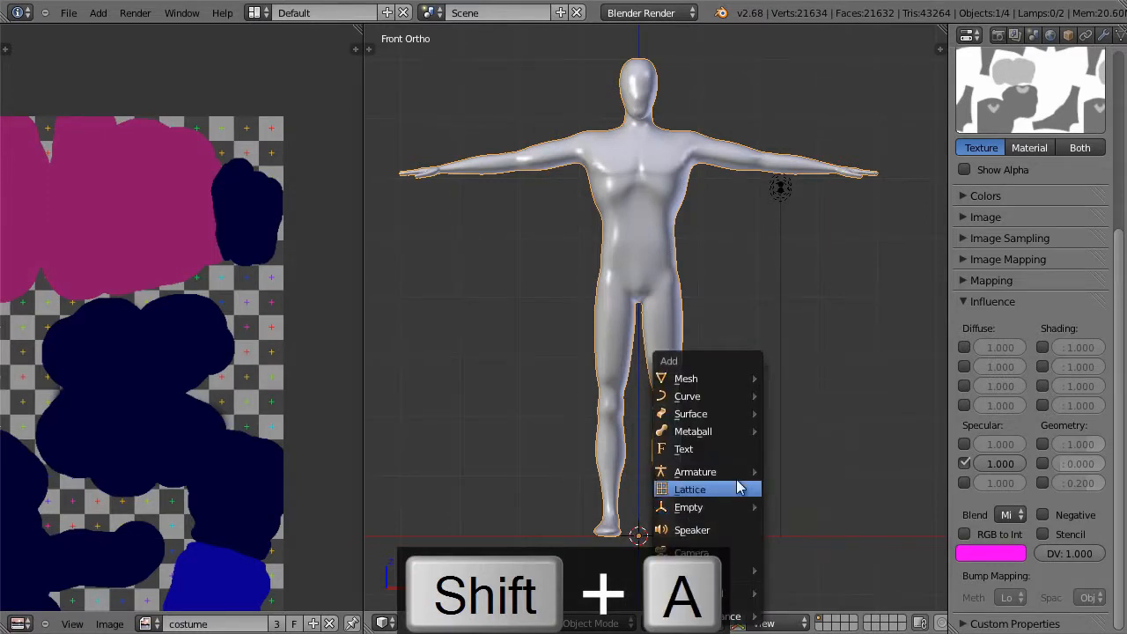
{"action": "mouse_move", "coordinate": [745, 474]}
{"action": "left_click", "coordinate": [791, 468]}
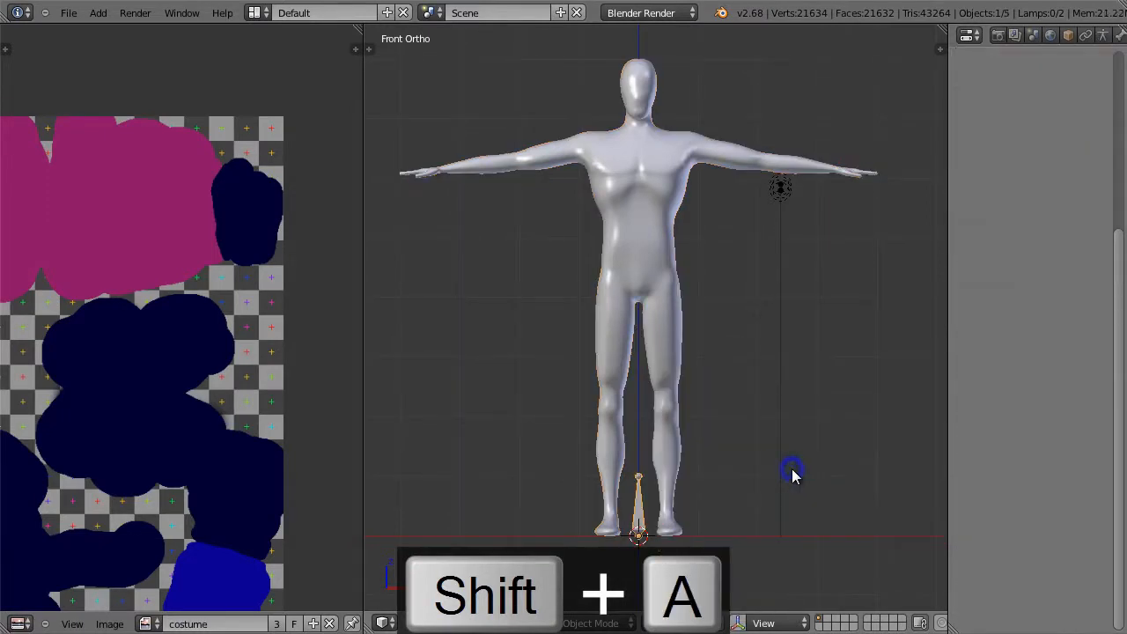
Step: Edit the armature and move the whole bone straight up along Z by about 4.09 units into the pelvis
{"action": "key", "text": "Tab"}
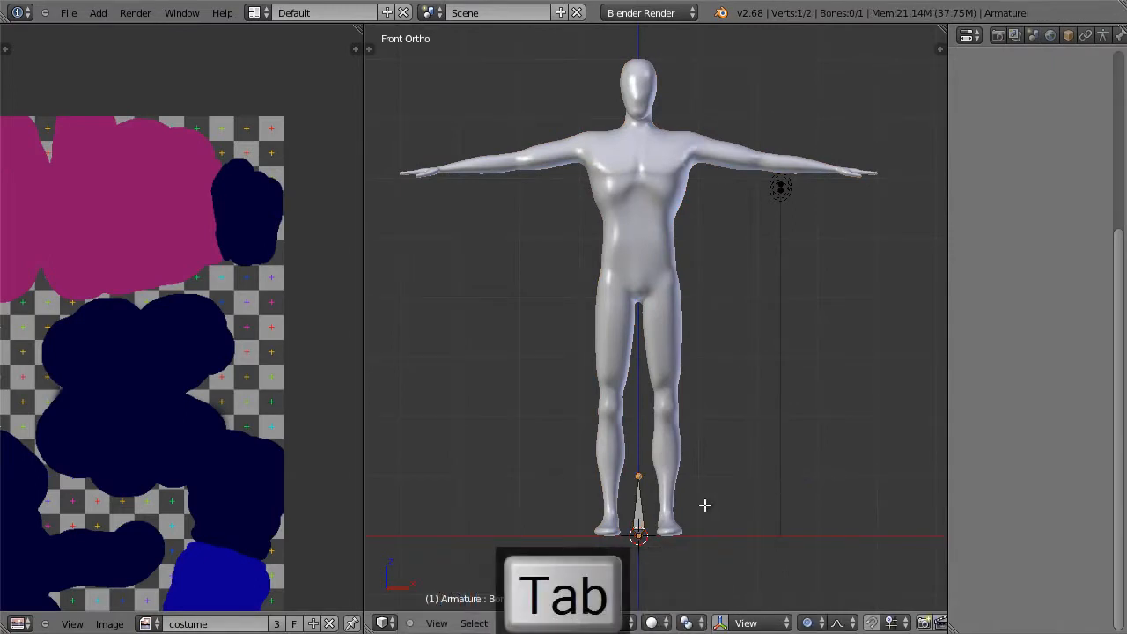
{"action": "right_click", "coordinate": [640, 520]}
{"action": "key", "text": "g"}
{"action": "key", "text": "z"}
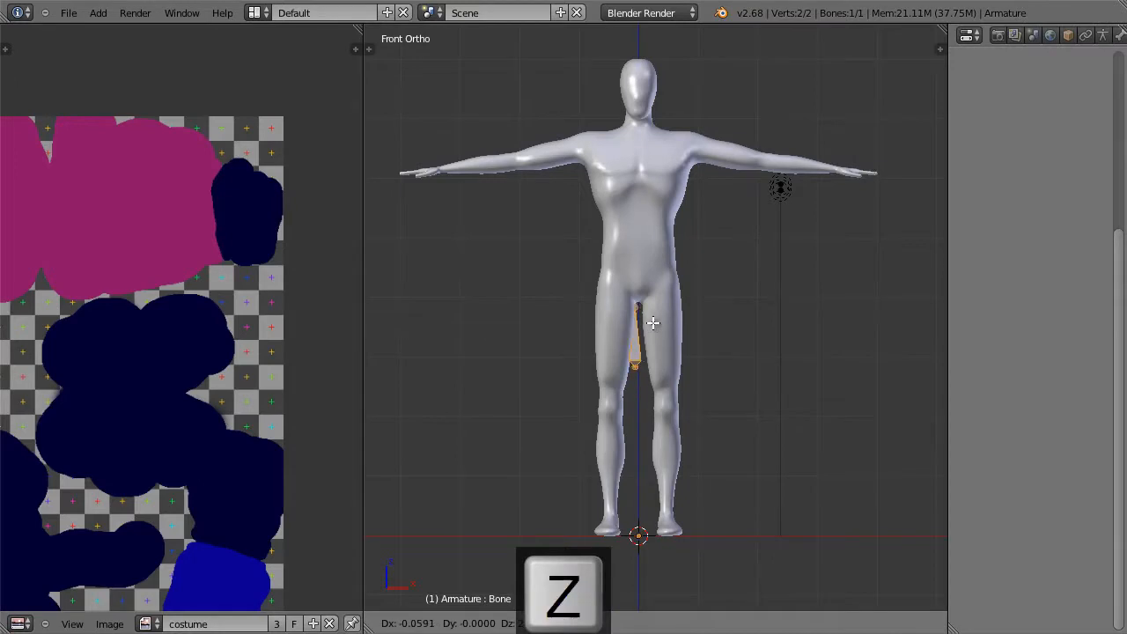
{"action": "left_click", "coordinate": [667, 251]}
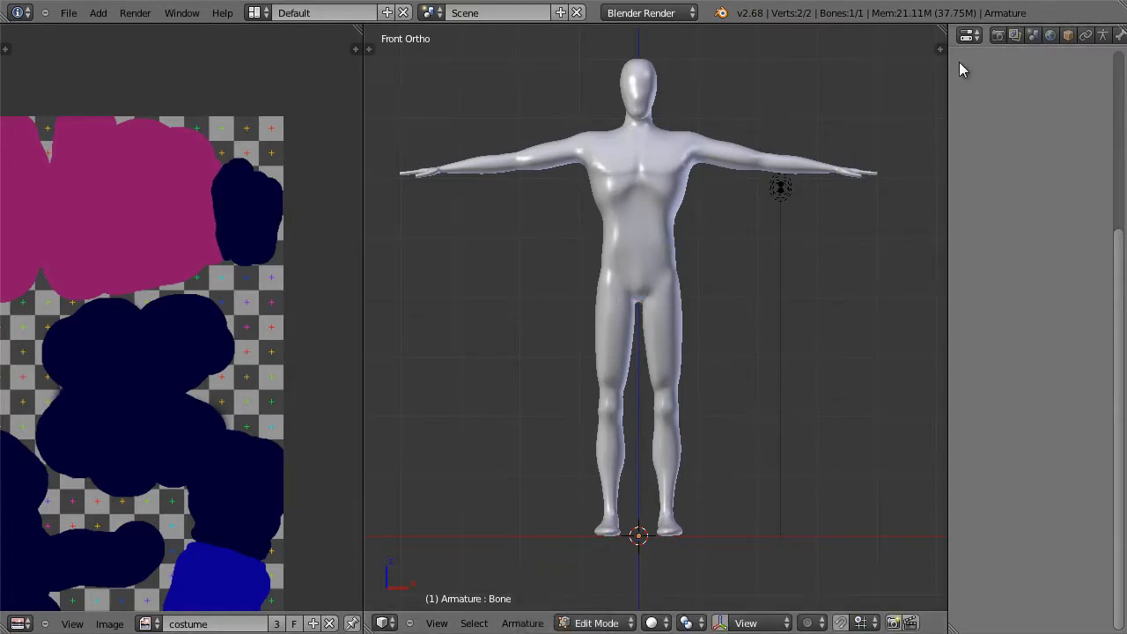
Step: Turn on X-Ray, Axes and Names in the armature's display settings, and widen the properties editor
{"action": "left_click", "coordinate": [1102, 35]}
{"action": "left_click", "coordinate": [1072, 342]}
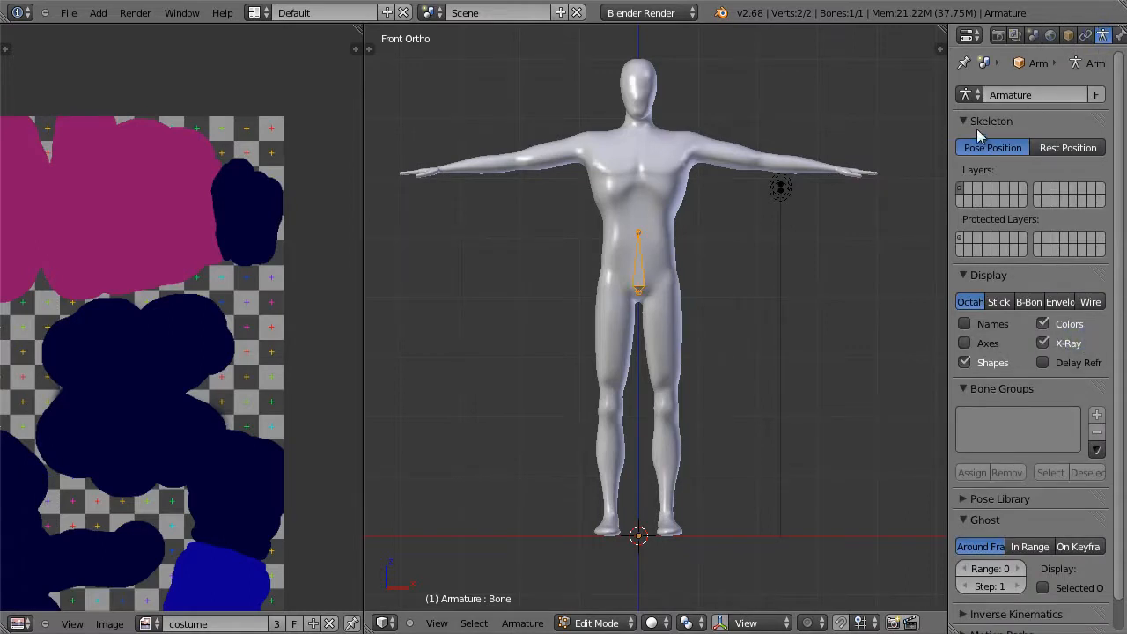
{"action": "left_click_drag", "start_coordinate": [950, 119], "coordinate": [897, 120]}
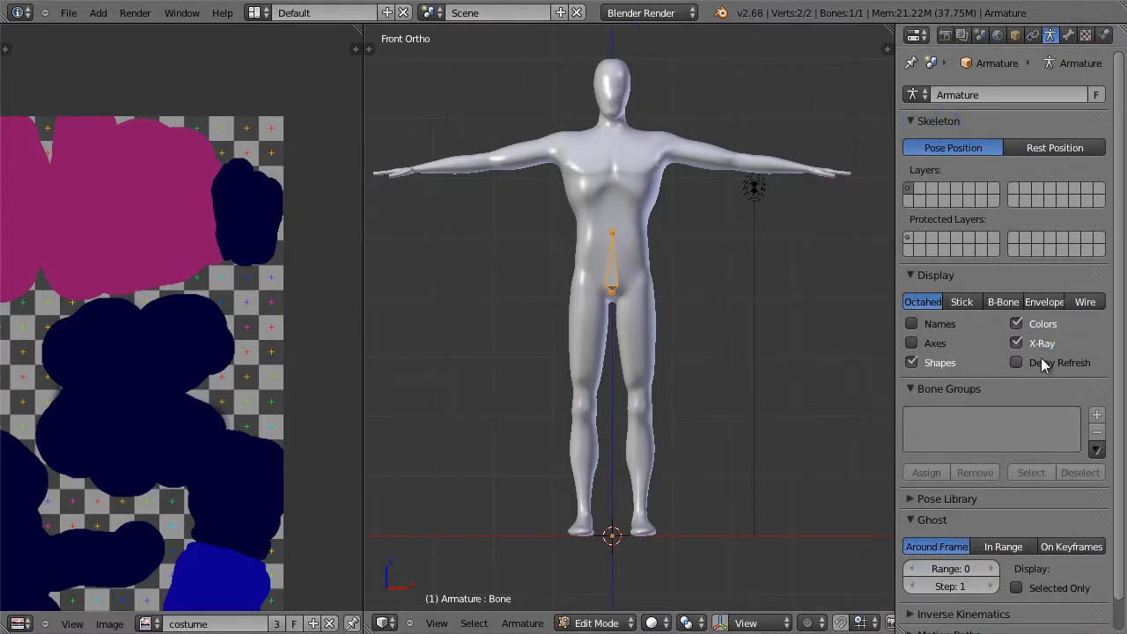
{"action": "left_click", "coordinate": [926, 345]}
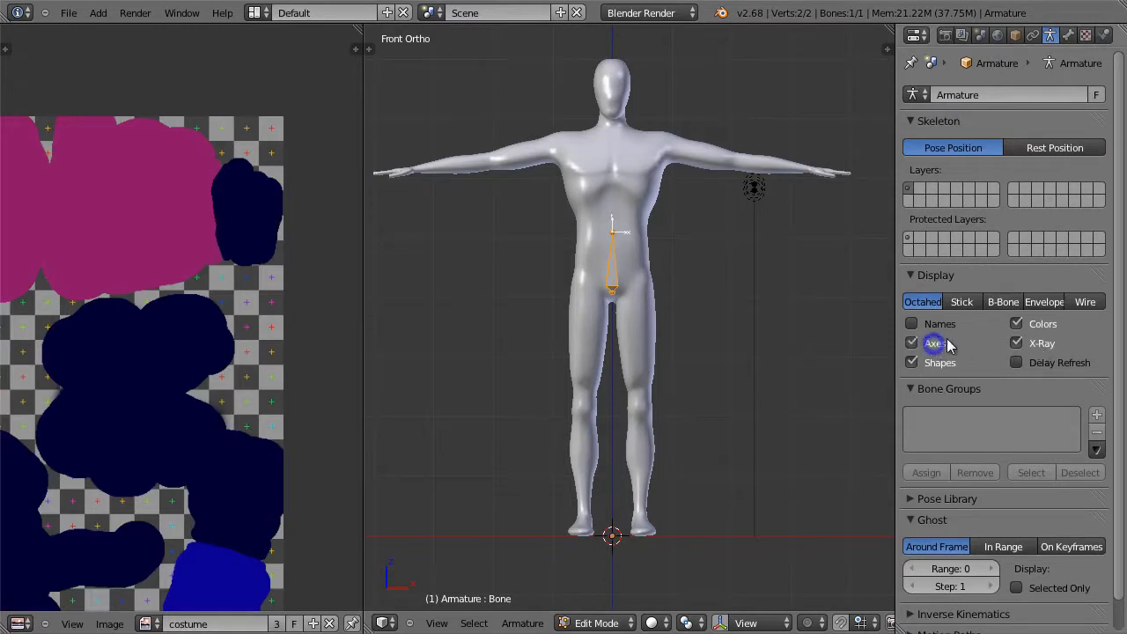
{"action": "left_click", "coordinate": [941, 325]}
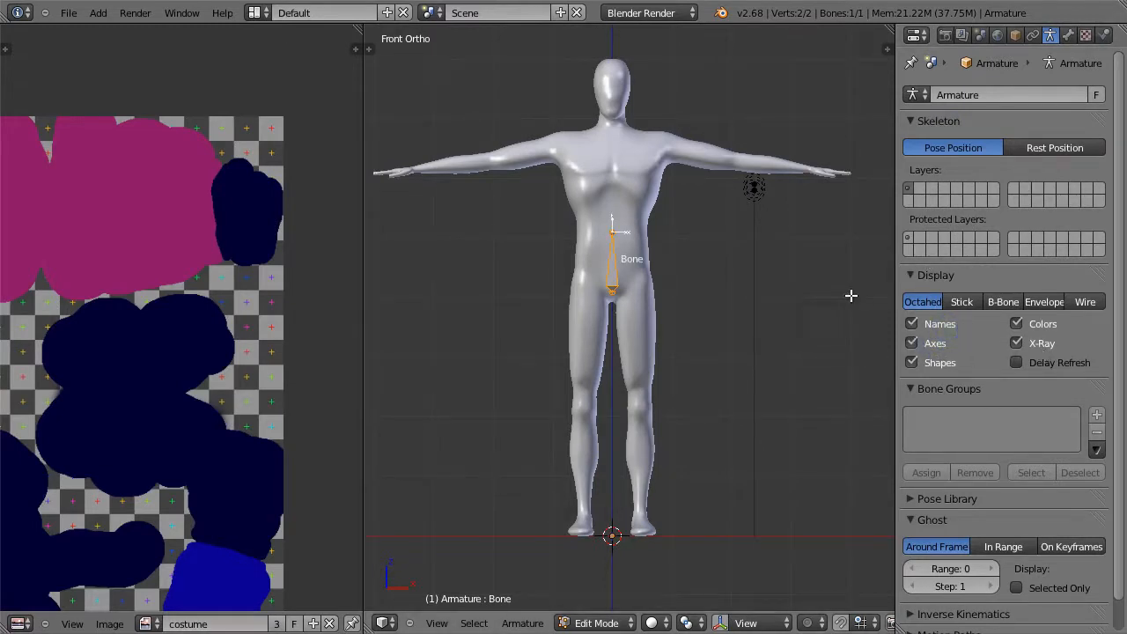
Step: Join the image editor area into the 3D view so the viewport takes over its space
{"action": "right_click", "coordinate": [364, 232]}
{"action": "left_click", "coordinate": [364, 232]}
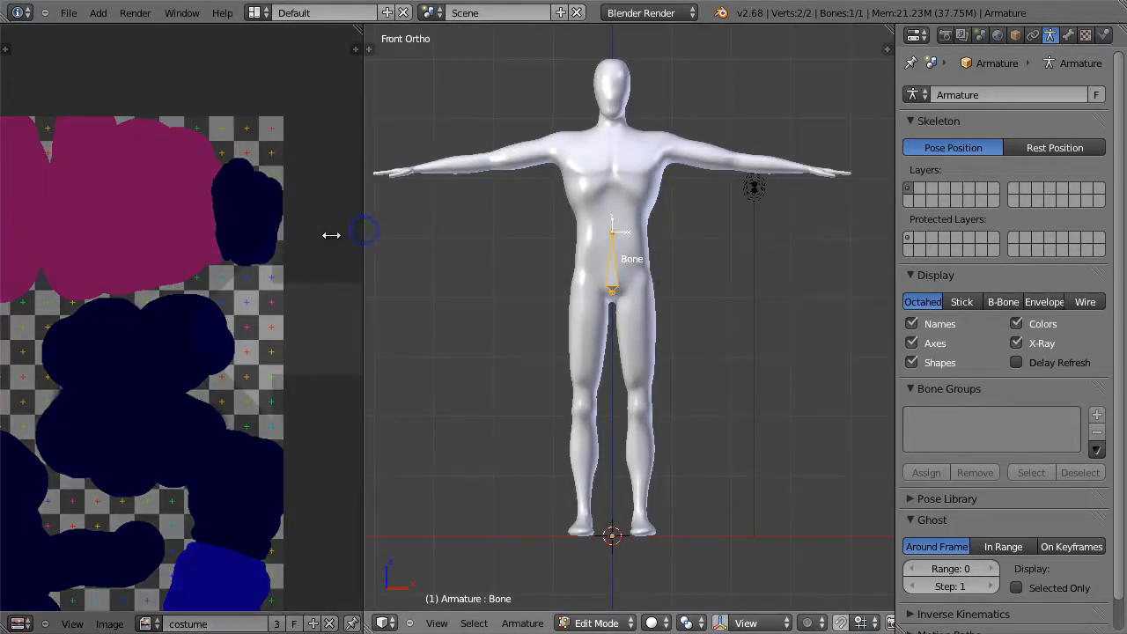
{"action": "left_click", "coordinate": [329, 236]}
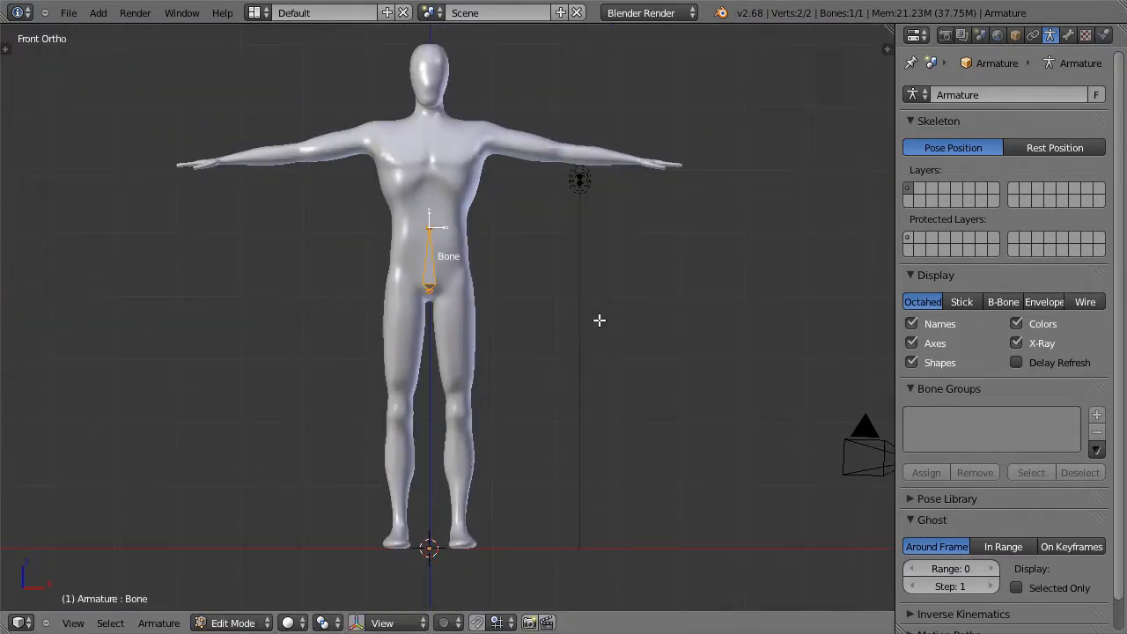
Step: Show the 3D view's properties sidebar and collapse its Screencast Keys, 3D Cursor, View and Grease Pencil sections
{"action": "key", "text": "n"}
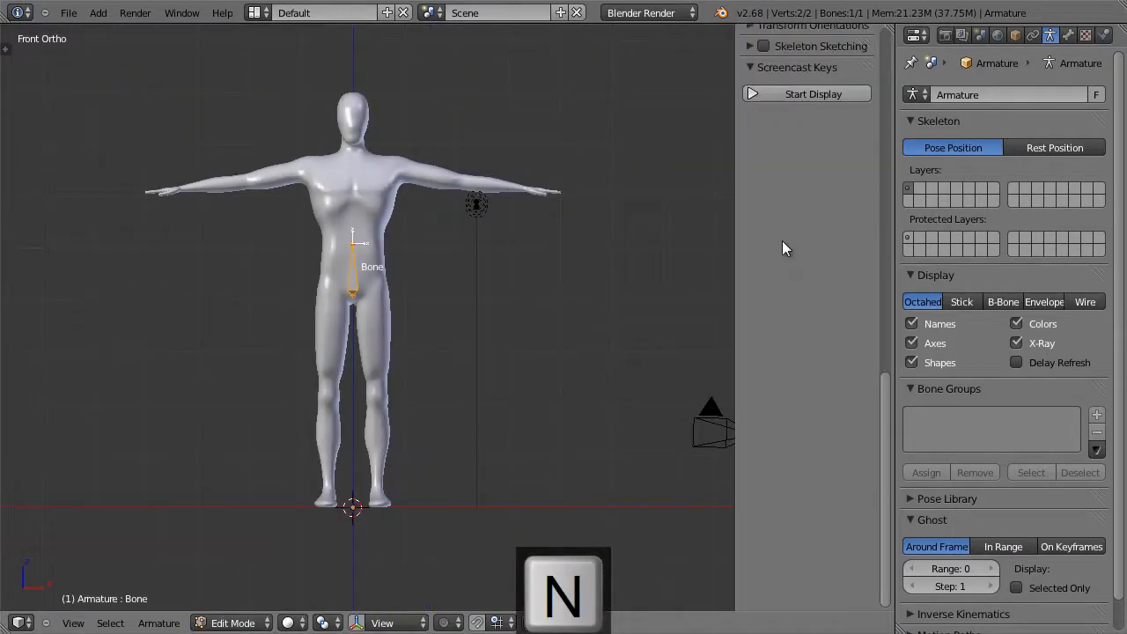
{"action": "scroll", "coordinate": [782, 241], "scroll_direction": "up", "scroll_amount": 10}
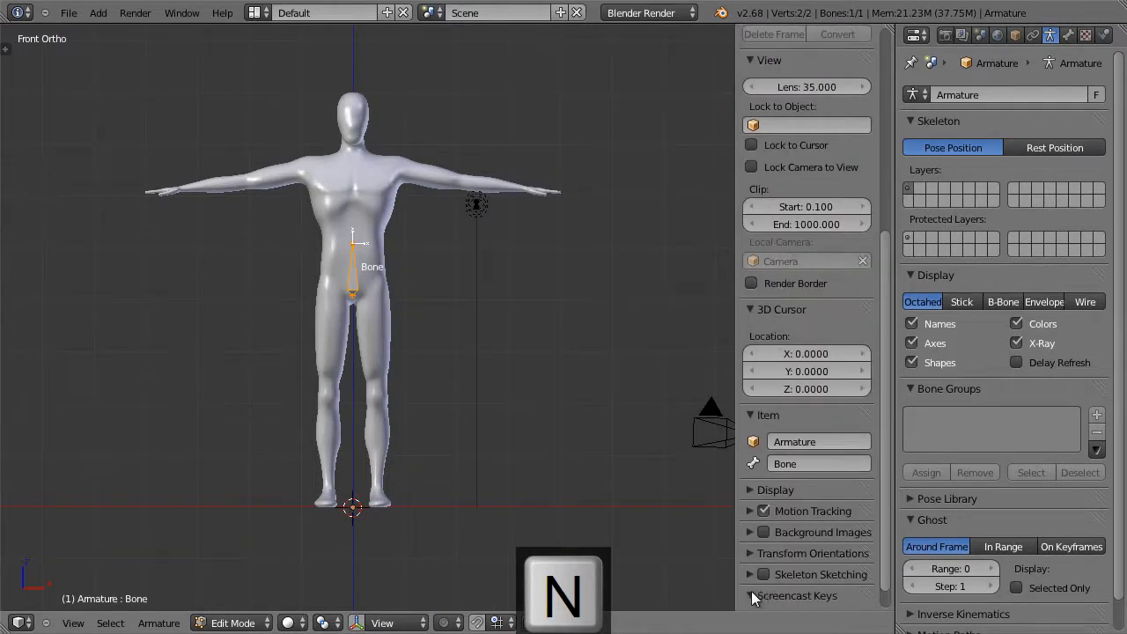
{"action": "scroll", "coordinate": [791, 489], "scroll_direction": "up", "scroll_amount": 2}
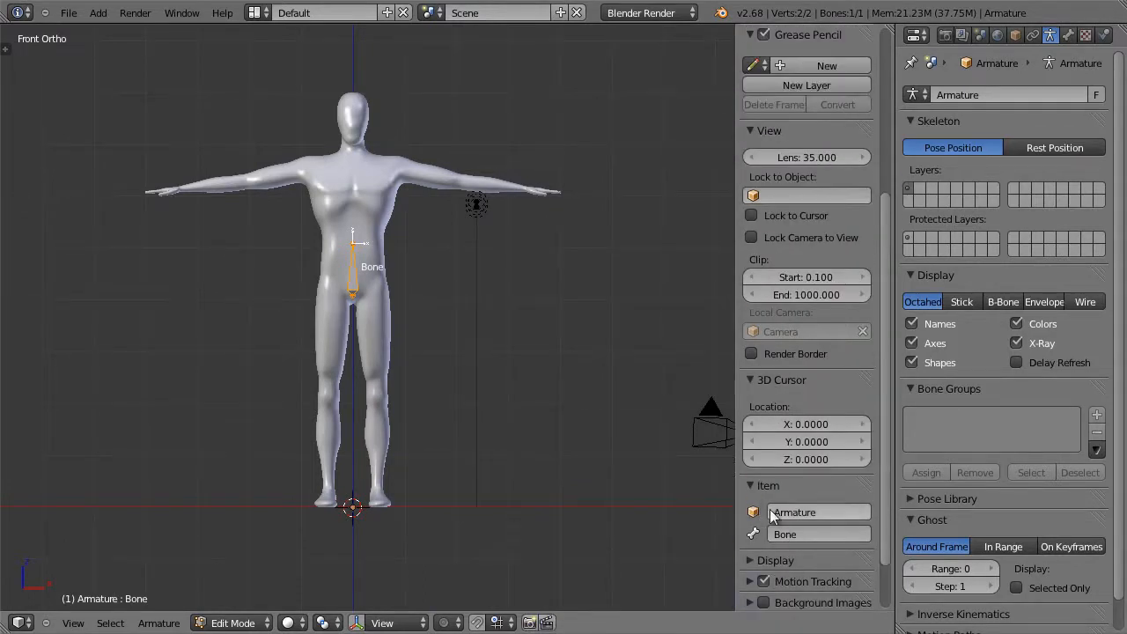
{"action": "left_click", "coordinate": [748, 378]}
{"action": "scroll", "coordinate": [782, 337], "scroll_direction": "up", "scroll_amount": 3}
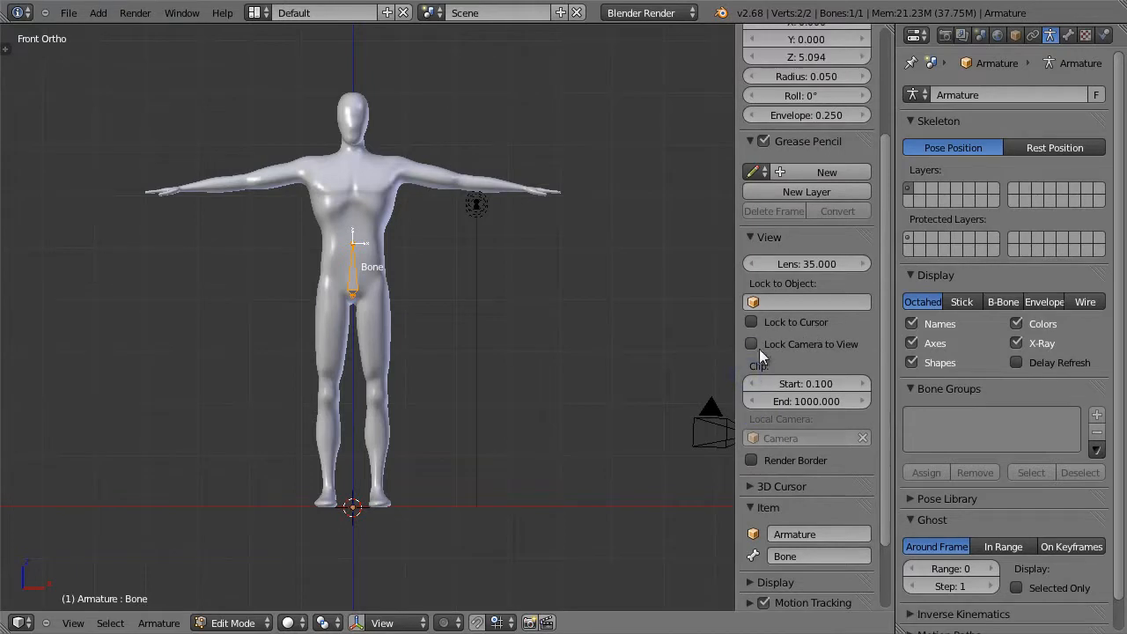
{"action": "left_click", "coordinate": [746, 237]}
{"action": "scroll", "coordinate": [783, 259], "scroll_direction": "up", "scroll_amount": 4}
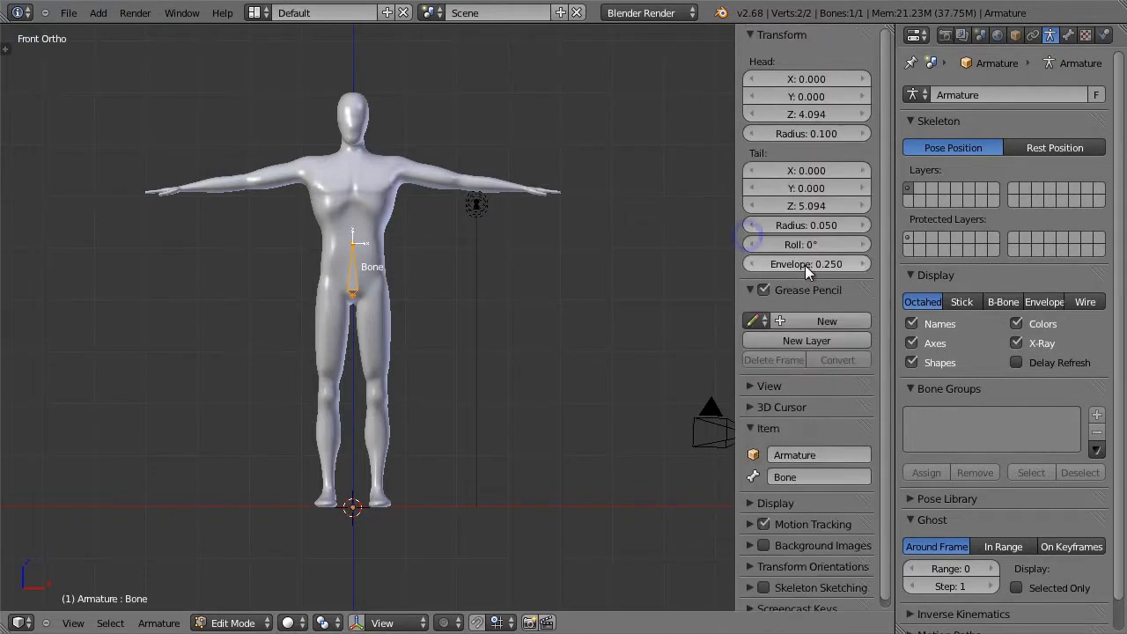
{"action": "left_click", "coordinate": [763, 298]}
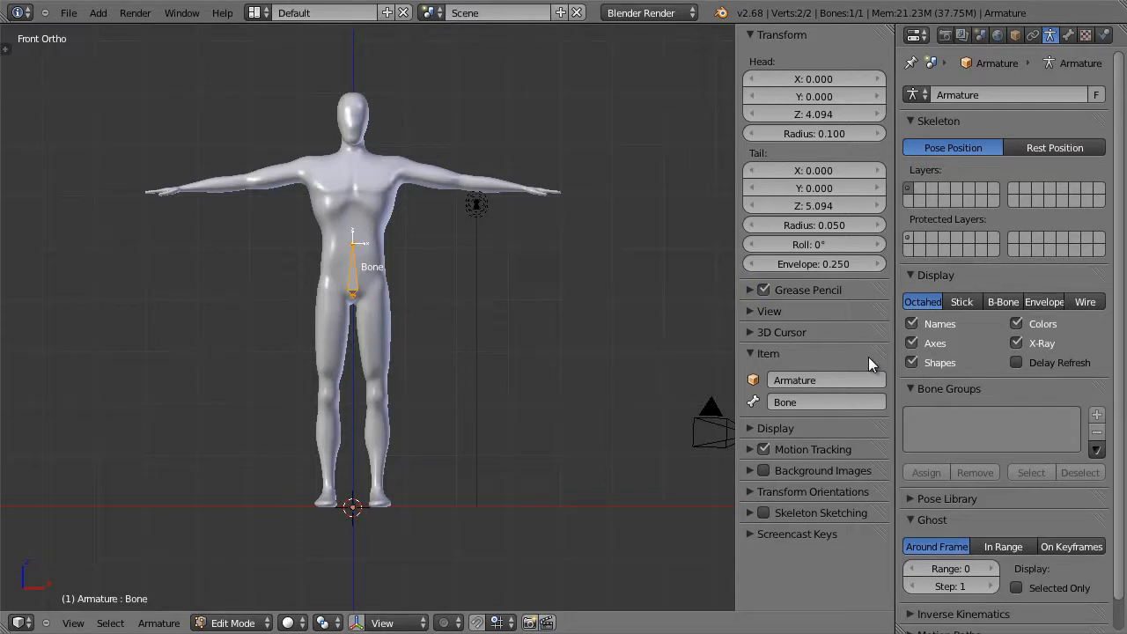
Step: Rename the selected pelvis bone to hips
{"action": "left_click", "coordinate": [806, 400]}
{"action": "type", "text": "hips"}
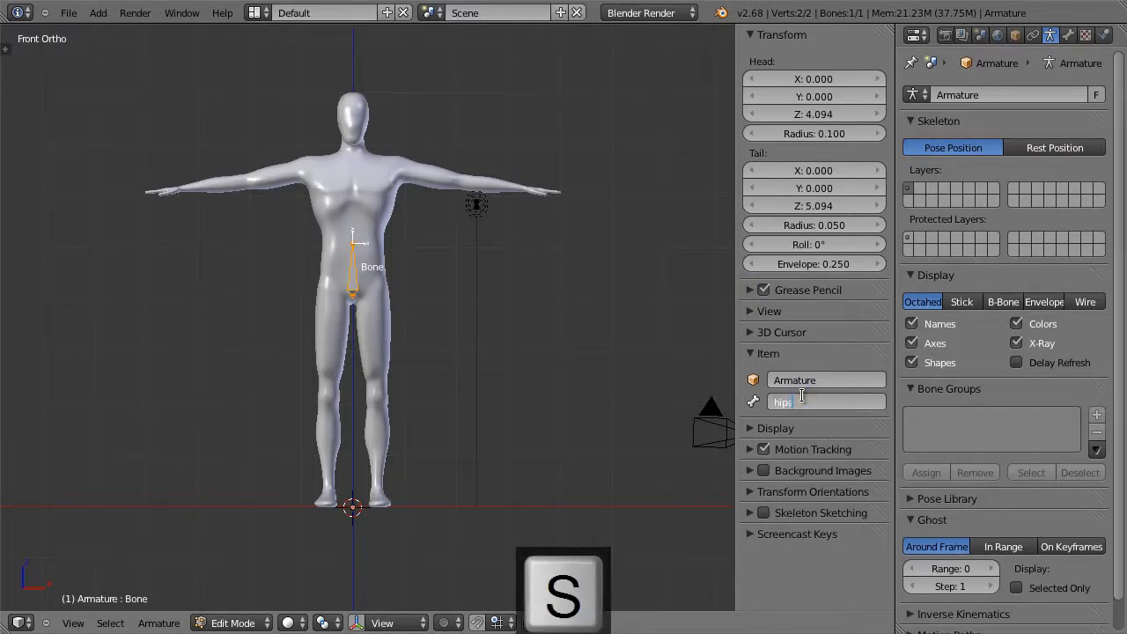
{"action": "key", "text": "Return"}
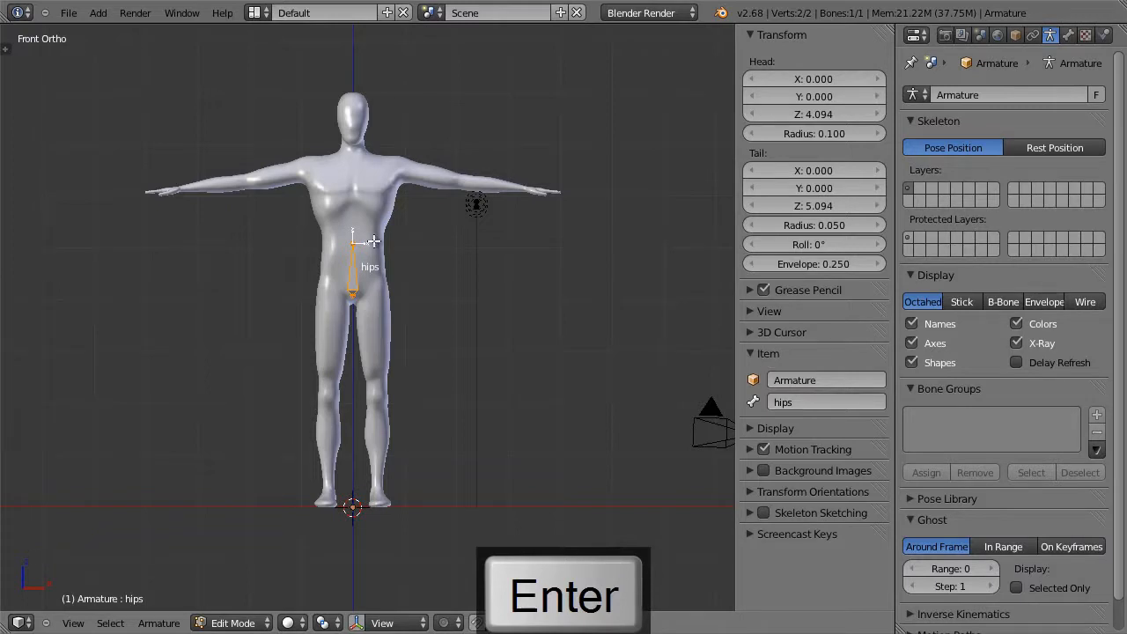
Step: Extrude a chest bone from the tip of the hips bone, about 1.535 units straight up along Z
{"action": "scroll", "coordinate": [365, 248], "scroll_direction": "up", "scroll_amount": 2}
{"action": "middle_click_drag", "start_coordinate": [381, 248], "coordinate": [405, 472], "text": "shift"}
{"action": "right_click", "coordinate": [373, 437]}
{"action": "key", "text": "g"}
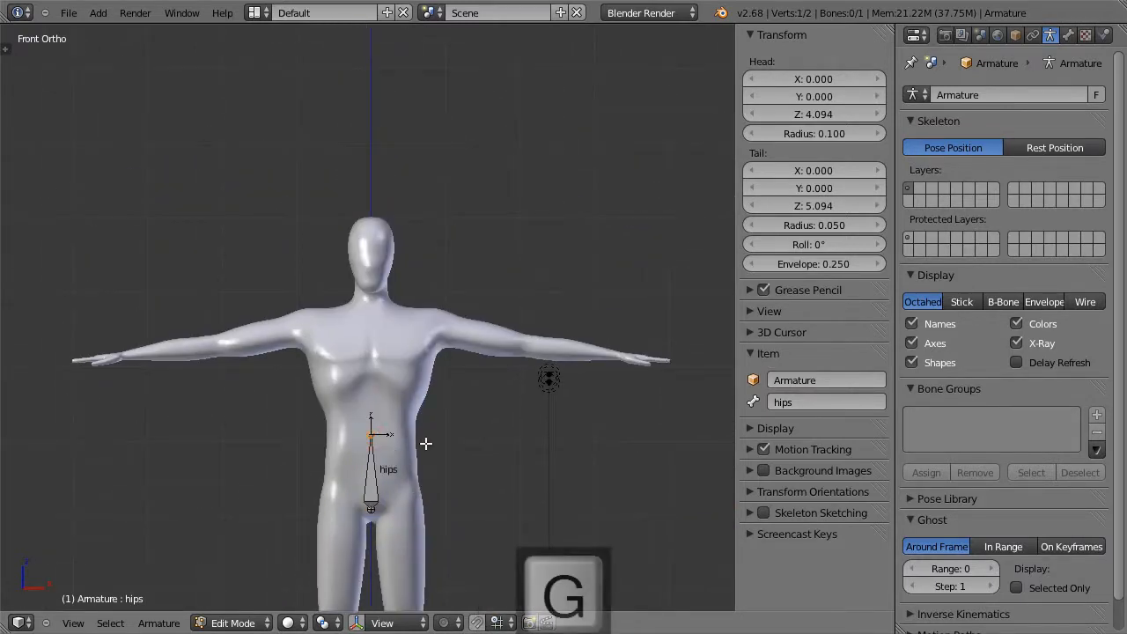
{"action": "key", "text": "Escape"}
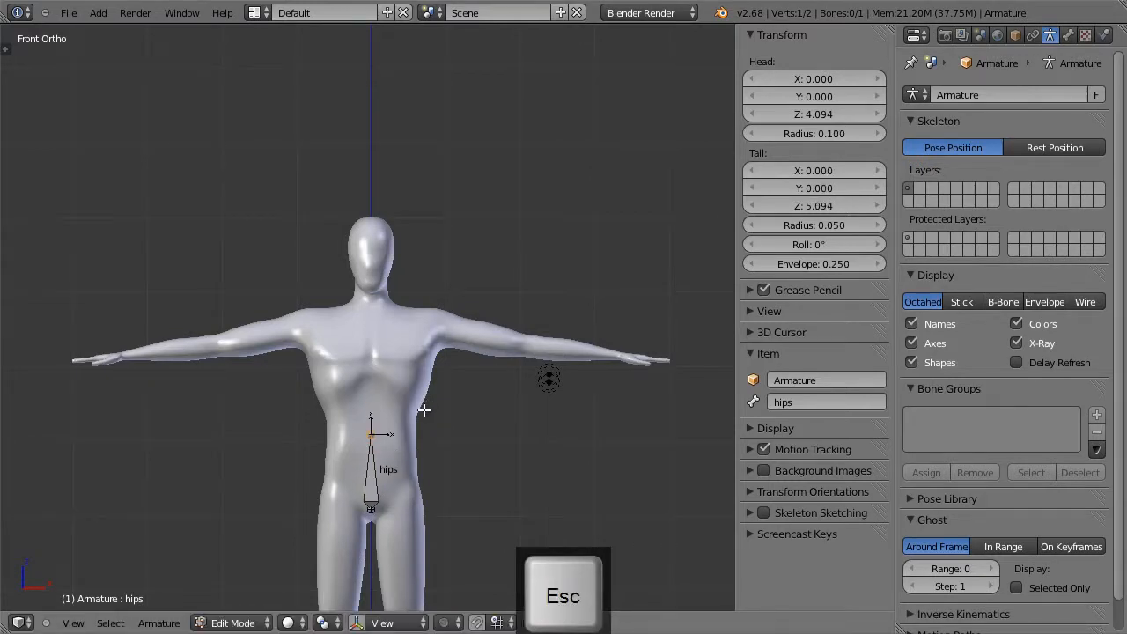
{"action": "key", "text": "e"}
{"action": "key", "text": "z"}
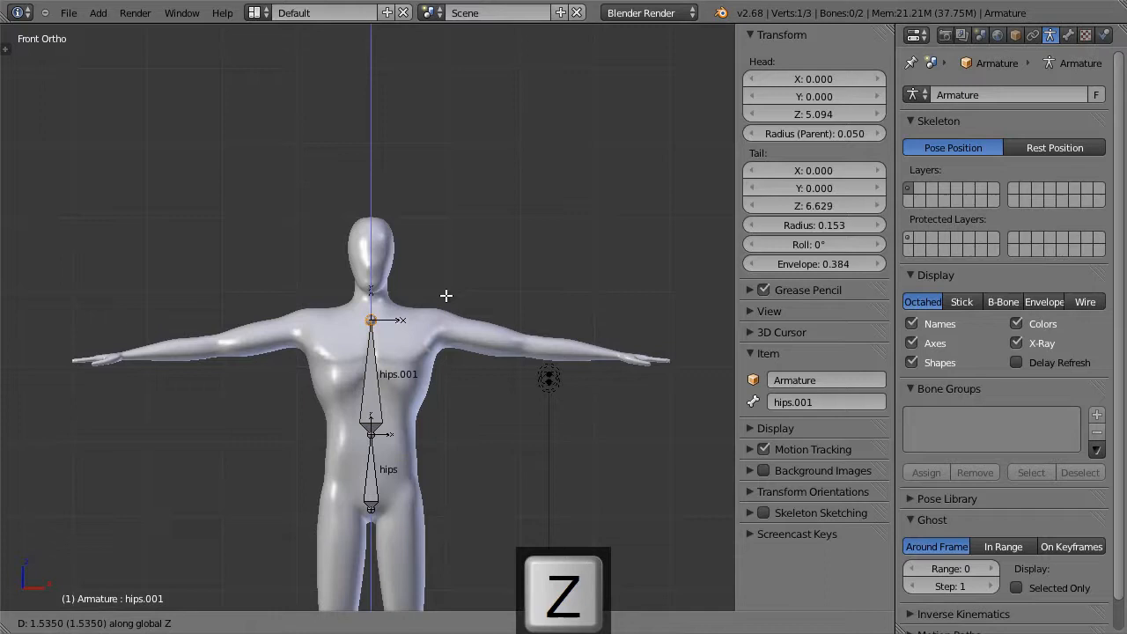
{"action": "left_click", "coordinate": [446, 296]}
Step: Extrude a neck bone about 0.49 units up along Z, and from it a head bone ending at the head's crown, about Z 8.0
{"action": "key", "text": "e"}
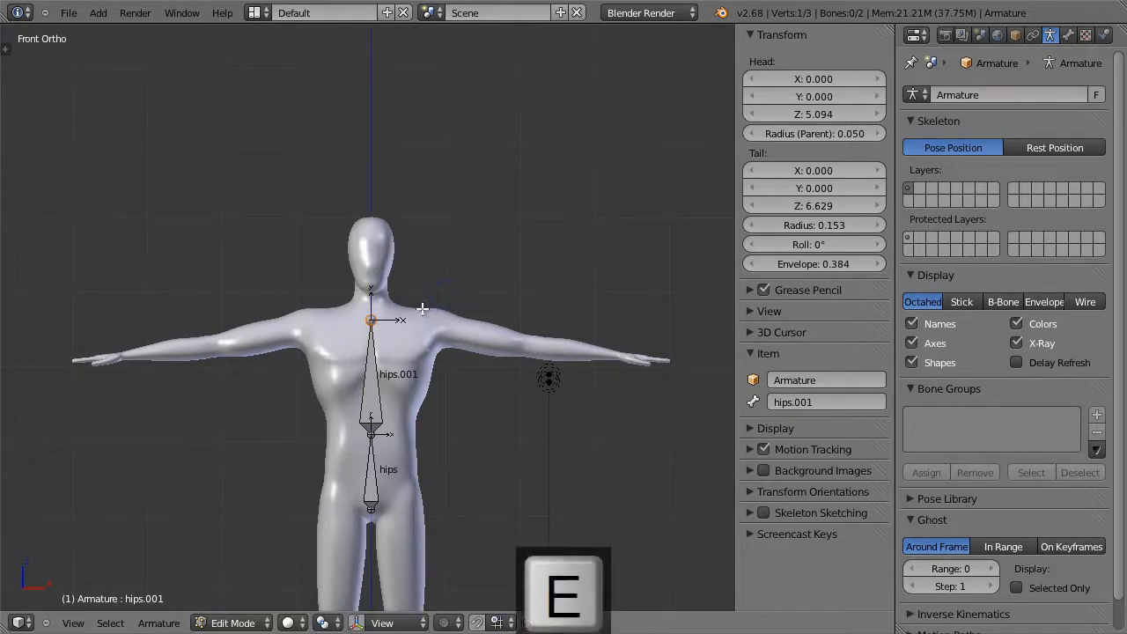
{"action": "key", "text": "z"}
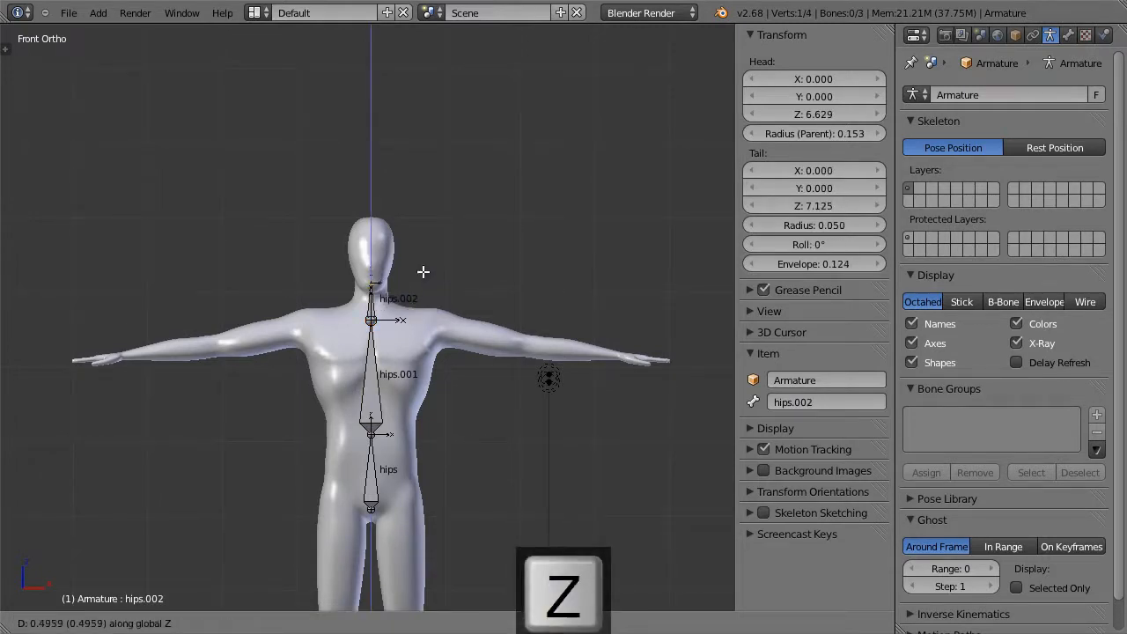
{"action": "left_click", "coordinate": [423, 269]}
{"action": "key", "text": "e"}
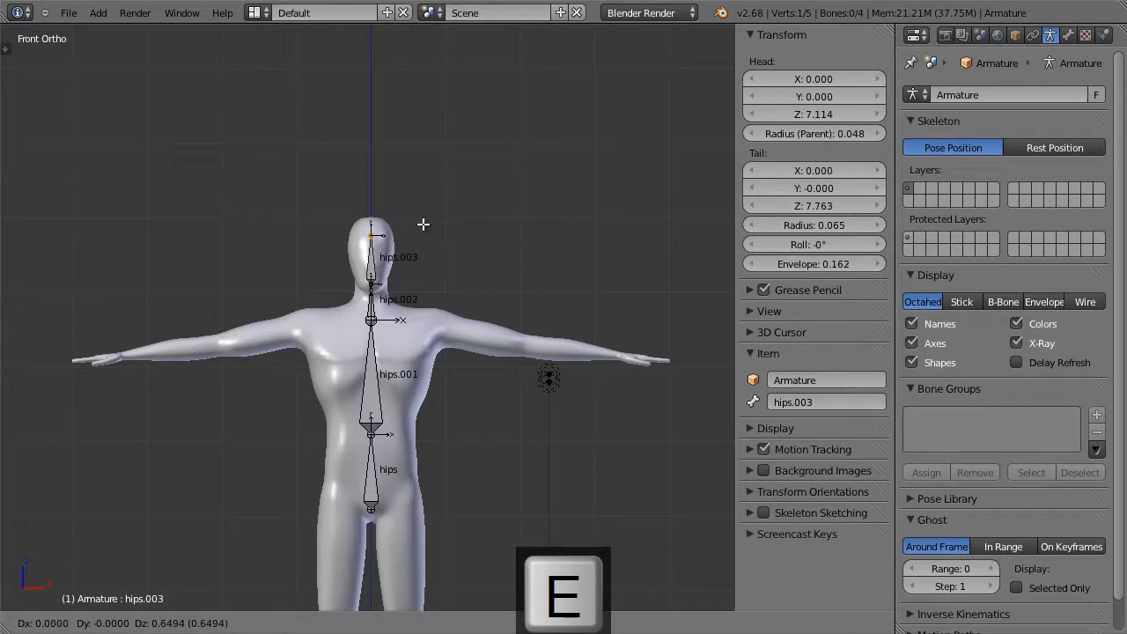
{"action": "key", "text": "z"}
{"action": "left_click", "coordinate": [426, 206]}
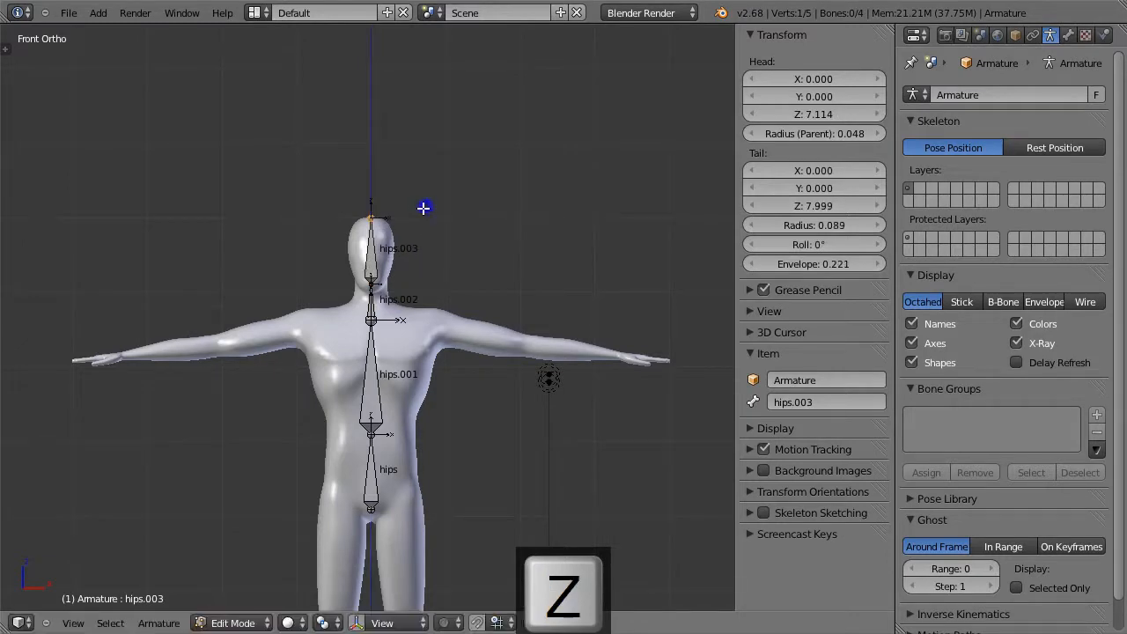
Step: In the right side view, lower the joint between the neck and head bones by about 0.066 units along Z
{"action": "key", "text": "KP_3"}
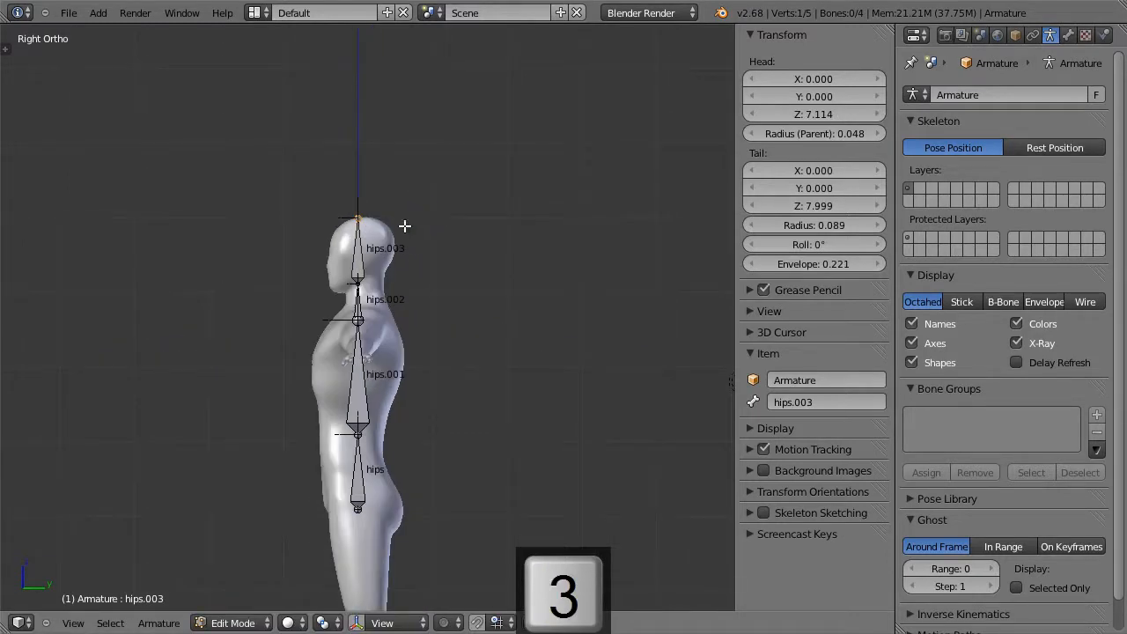
{"action": "scroll", "coordinate": [403, 230], "scroll_direction": "up", "scroll_amount": 2}
{"action": "right_click", "coordinate": [352, 267]}
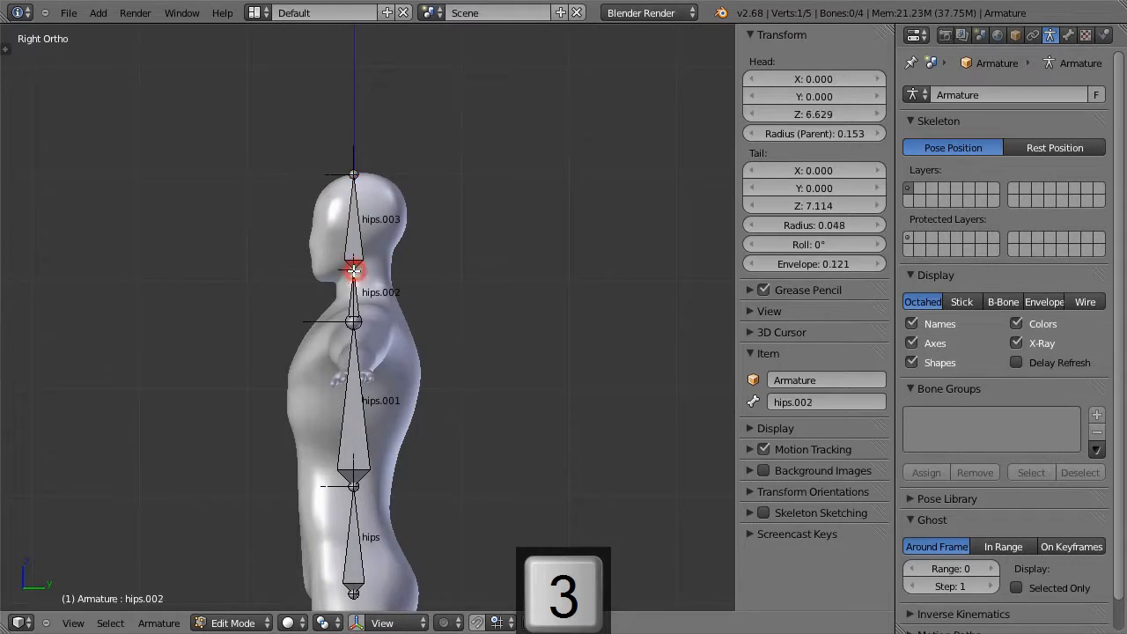
{"action": "key", "text": "g"}
{"action": "key", "text": "z"}
{"action": "left_click", "coordinate": [353, 278]}
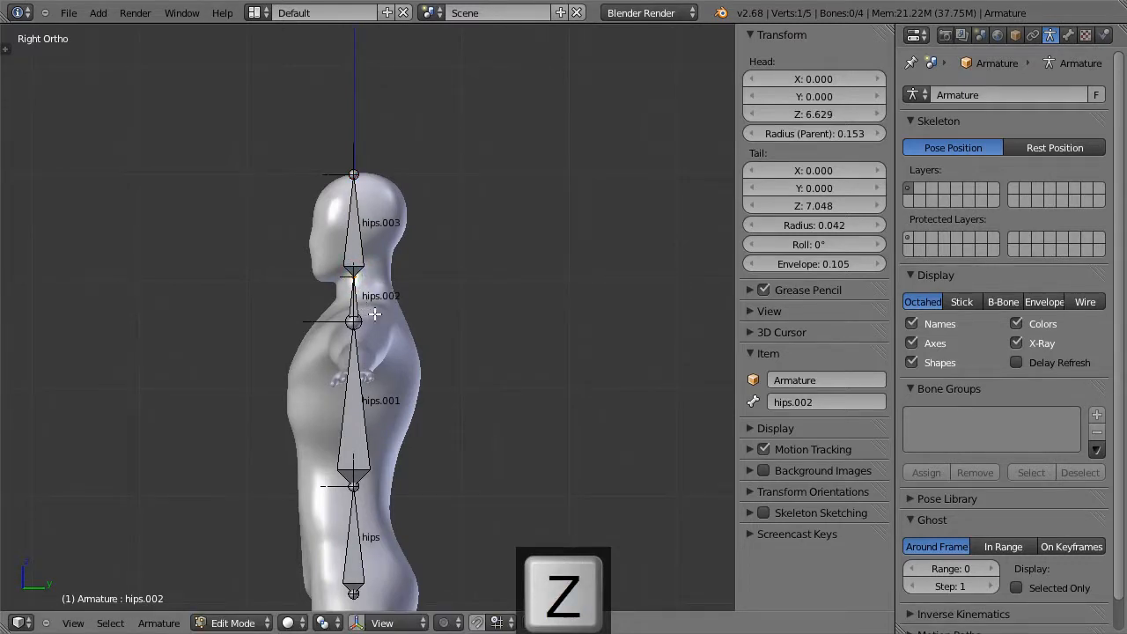
Step: In the front view, rename the bone directly above the hips as chest
{"action": "key", "text": "KP_1"}
{"action": "scroll", "coordinate": [443, 205], "scroll_direction": "up", "scroll_amount": 3}
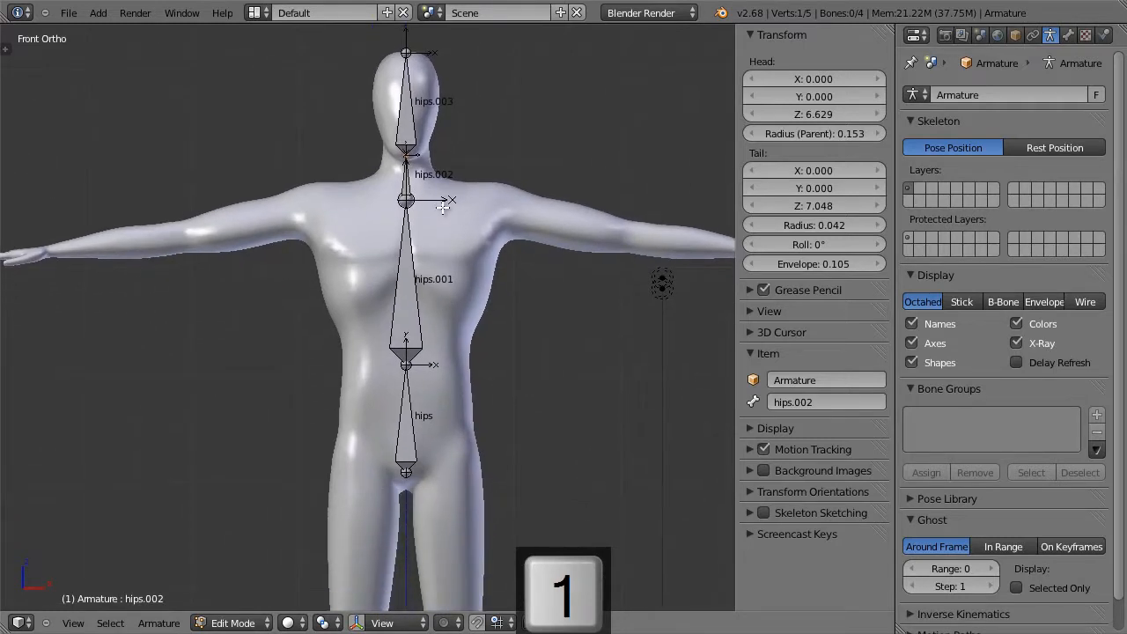
{"action": "right_click", "coordinate": [416, 292]}
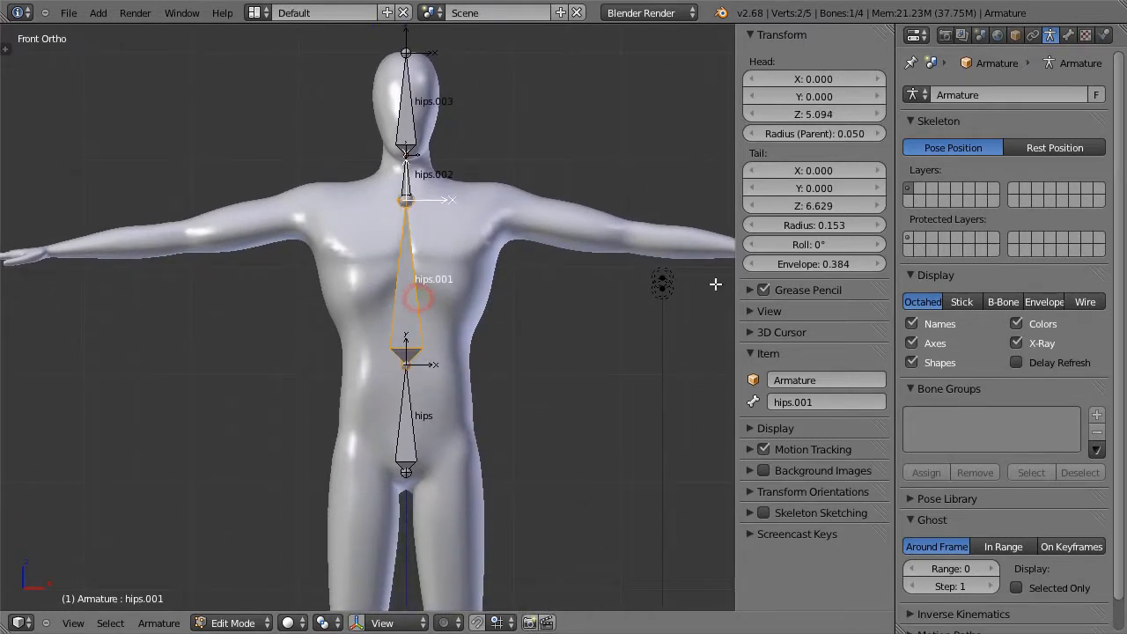
{"action": "left_click", "coordinate": [813, 411]}
{"action": "type", "text": "chest"}
{"action": "key", "text": "Return"}
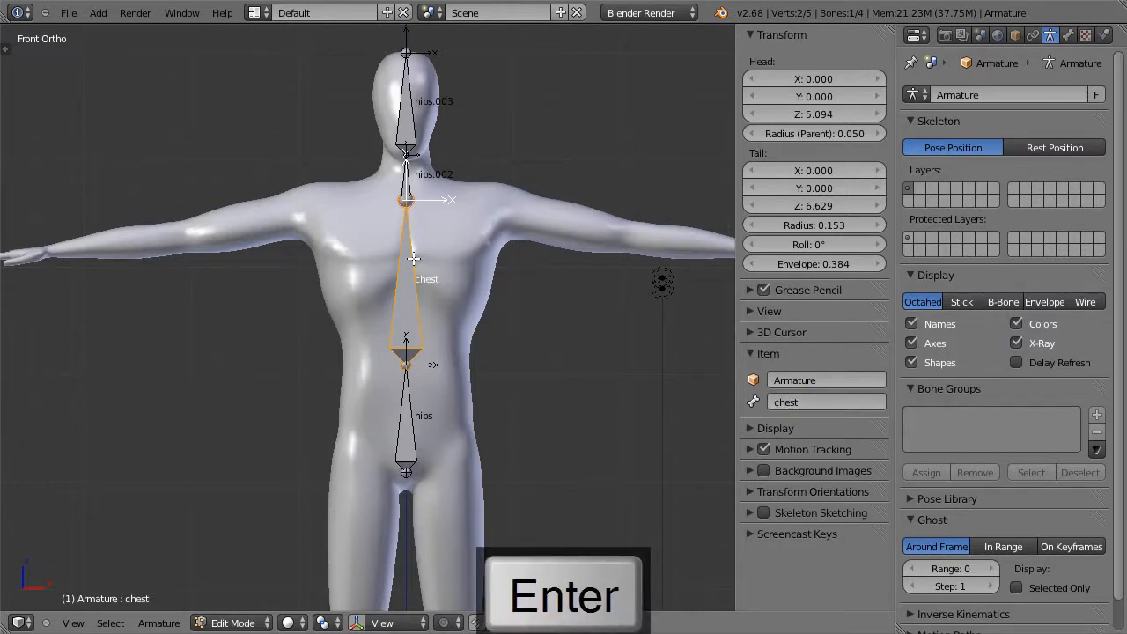
Step: Rename the short bone above the chest as neck and the topmost bone as head
{"action": "right_click", "coordinate": [403, 175]}
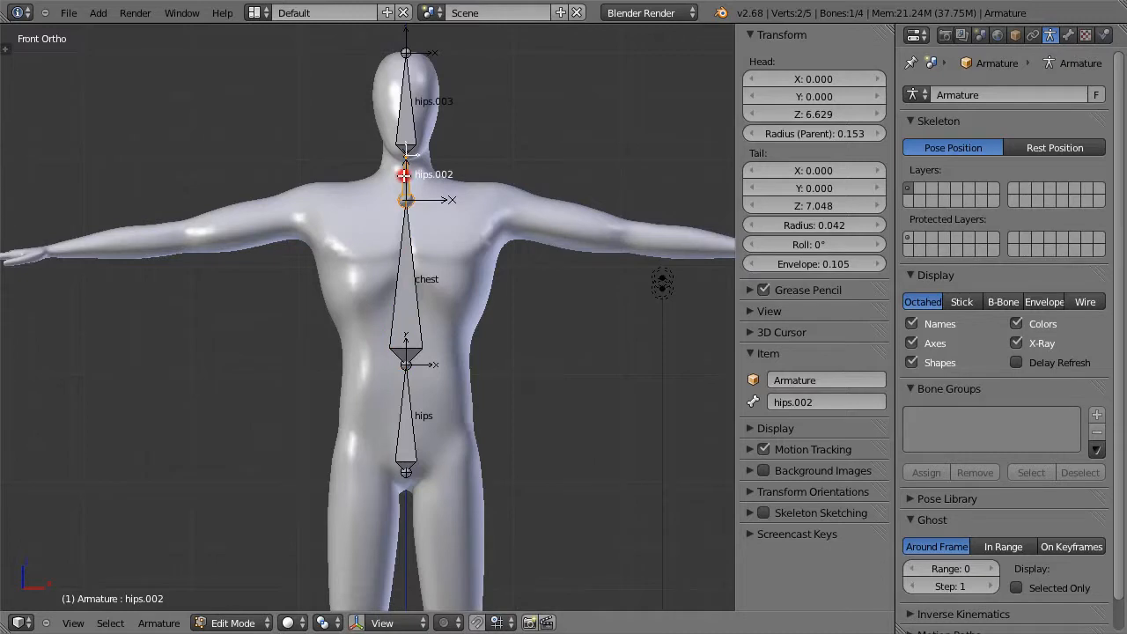
{"action": "left_click", "coordinate": [813, 402]}
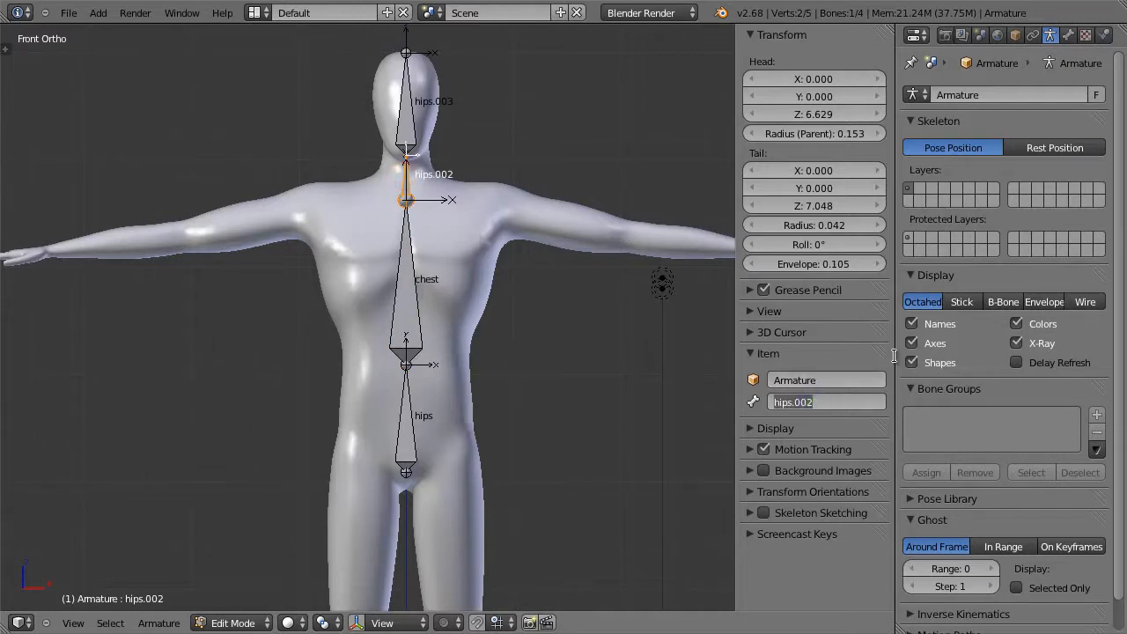
{"action": "type", "text": "neck"}
{"action": "key", "text": "Return"}
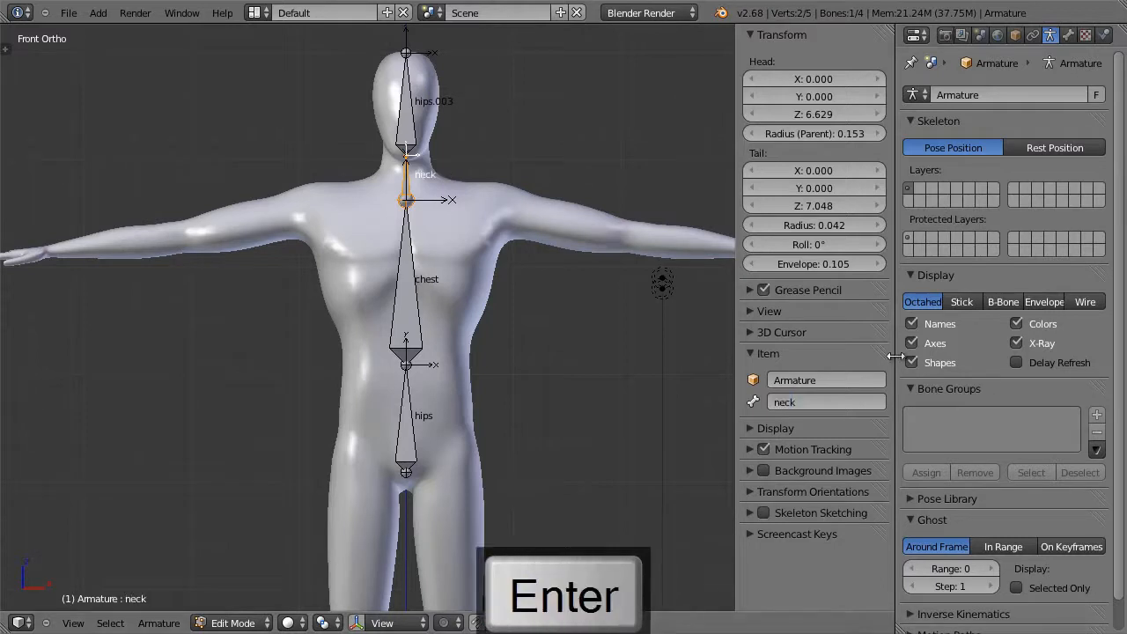
{"action": "right_click", "coordinate": [403, 123]}
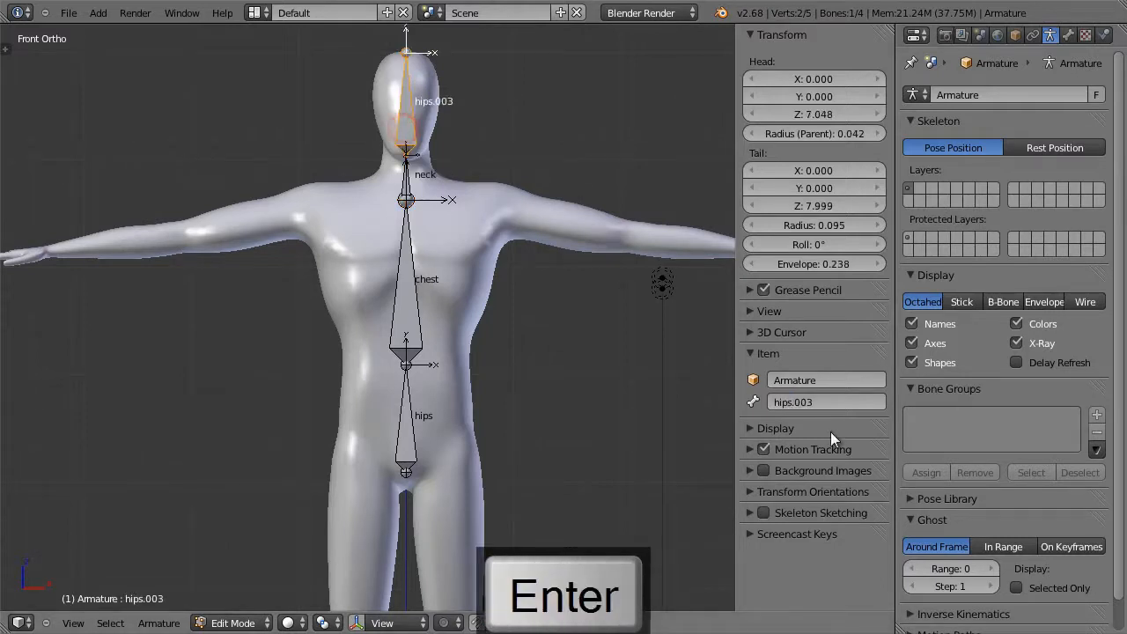
{"action": "left_click", "coordinate": [813, 403]}
{"action": "type", "text": "head"}
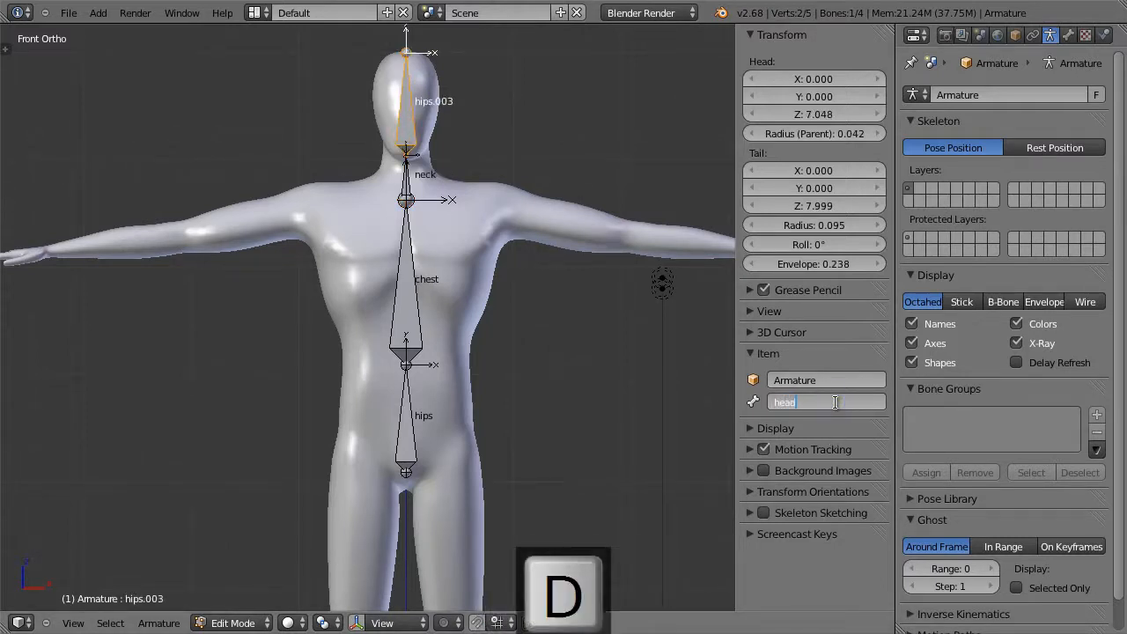
{"action": "key", "text": "Return"}
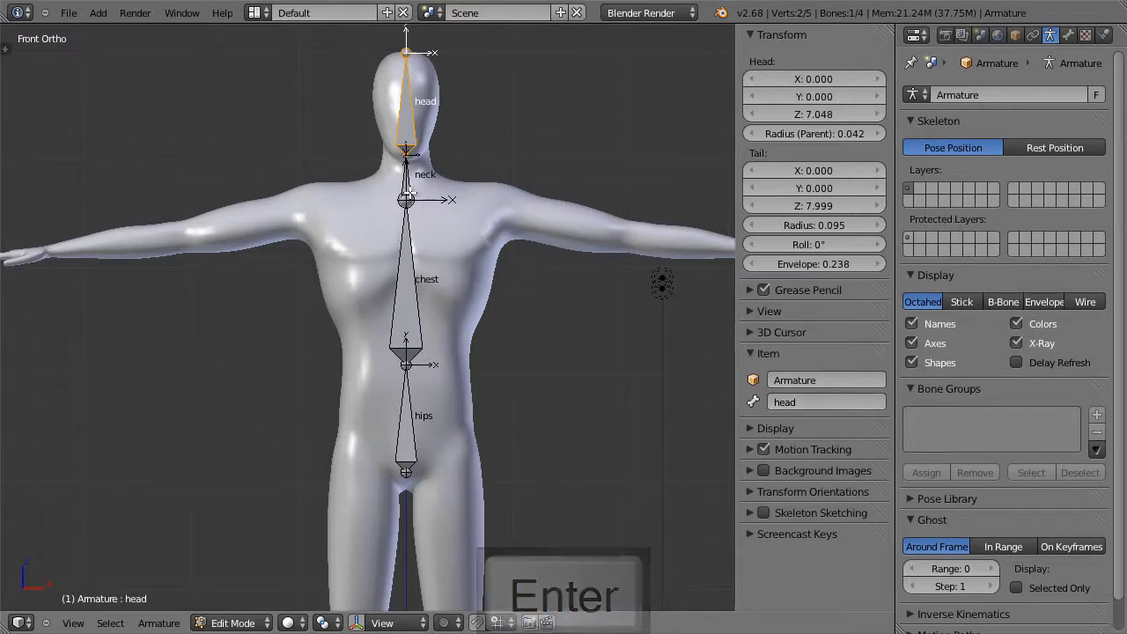
Step: Turn on X-Axis Mirror and extrude mirrored shoulder bones from the chest bone's tip, about 0.93 units outward and 0.07 down
{"action": "right_click", "coordinate": [405, 201]}
{"action": "key", "text": "t"}
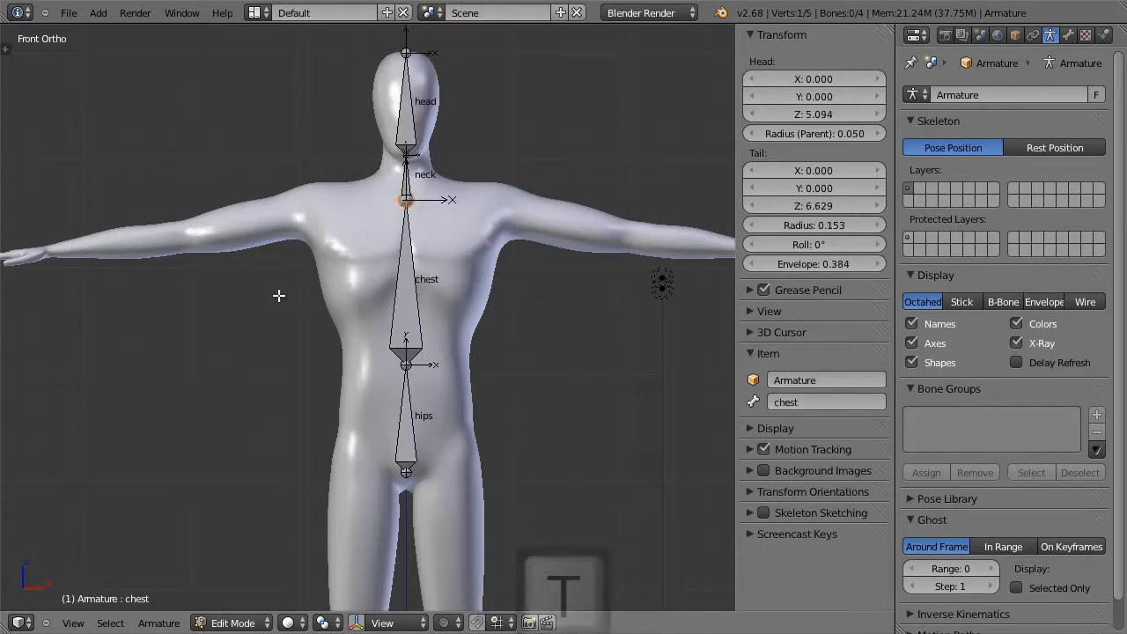
{"action": "scroll", "coordinate": [133, 406], "scroll_direction": "down", "scroll_amount": 2}
{"action": "left_click", "coordinate": [53, 404]}
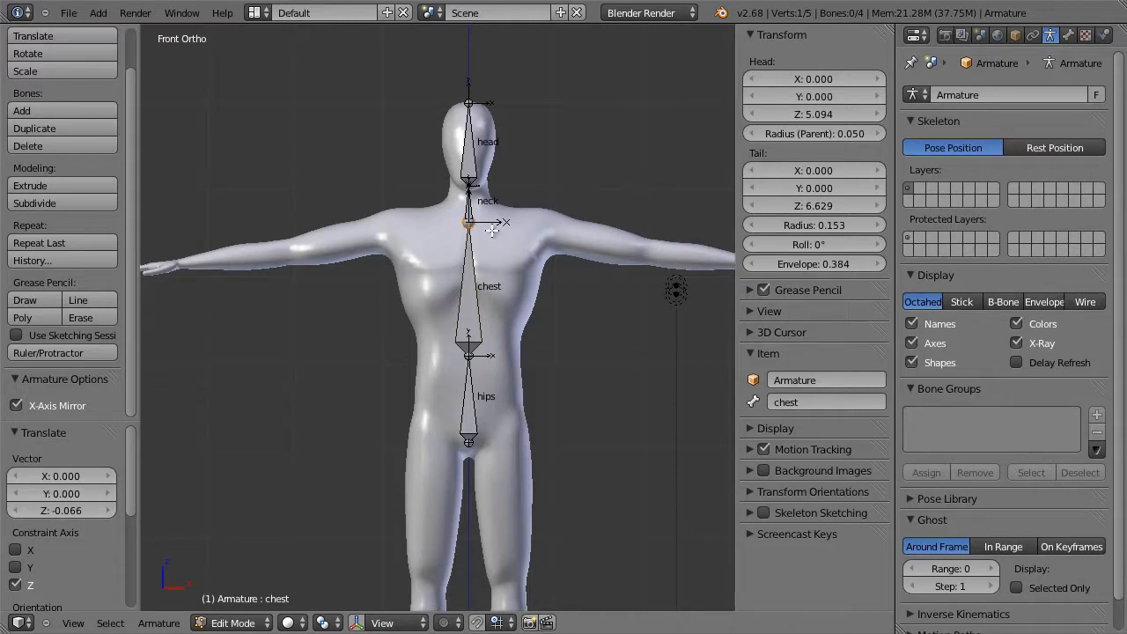
{"action": "key", "text": "shift+e"}
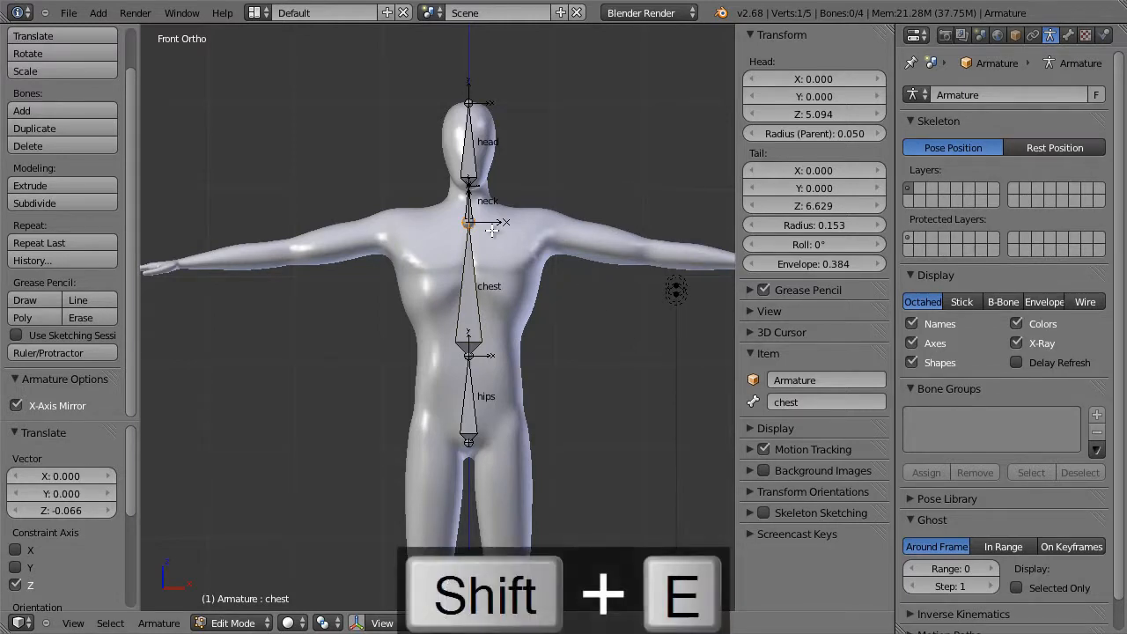
{"action": "left_click", "coordinate": [573, 236]}
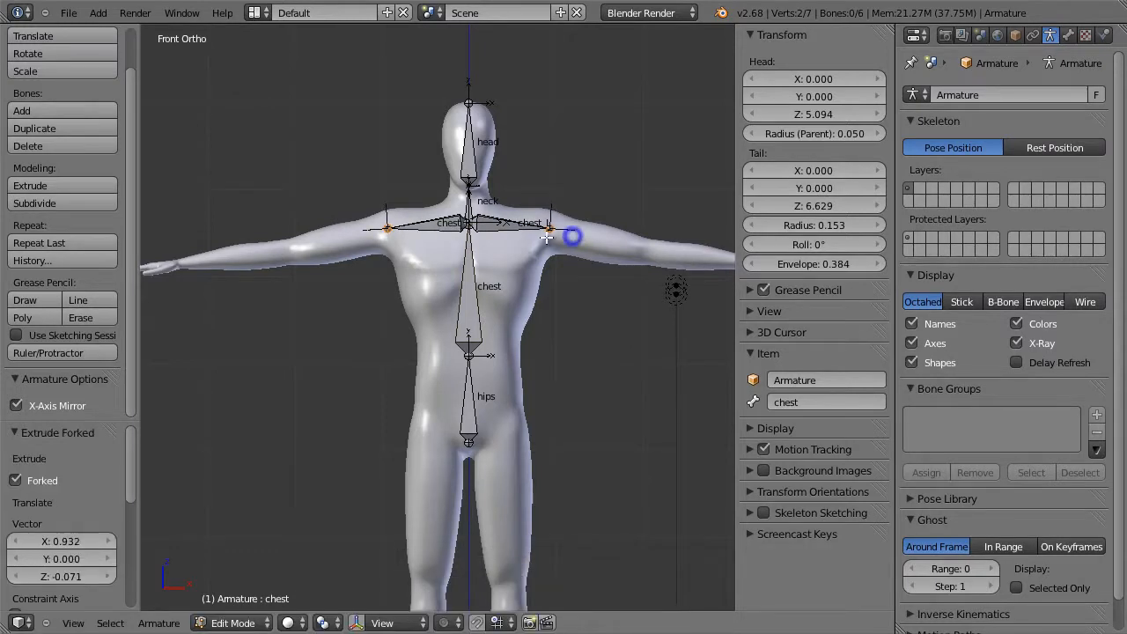
Step: Disconnect the chest_L and chest_R shoulder bones from the chest bone while keeping it as their parent
{"action": "right_click", "coordinate": [504, 226]}
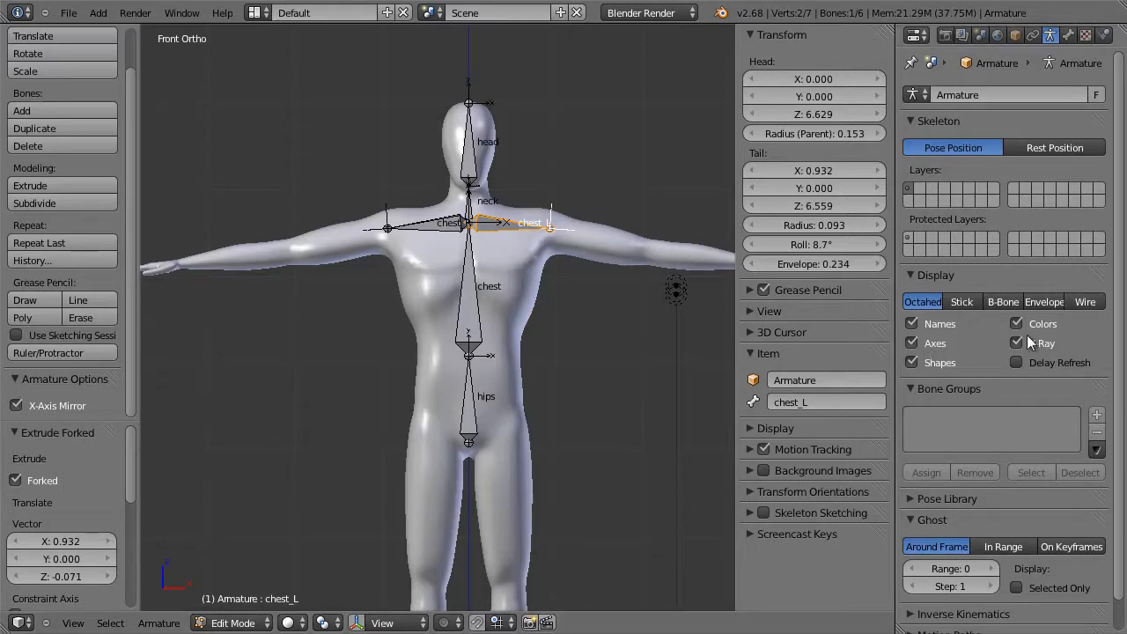
{"action": "left_click", "coordinate": [1067, 36]}
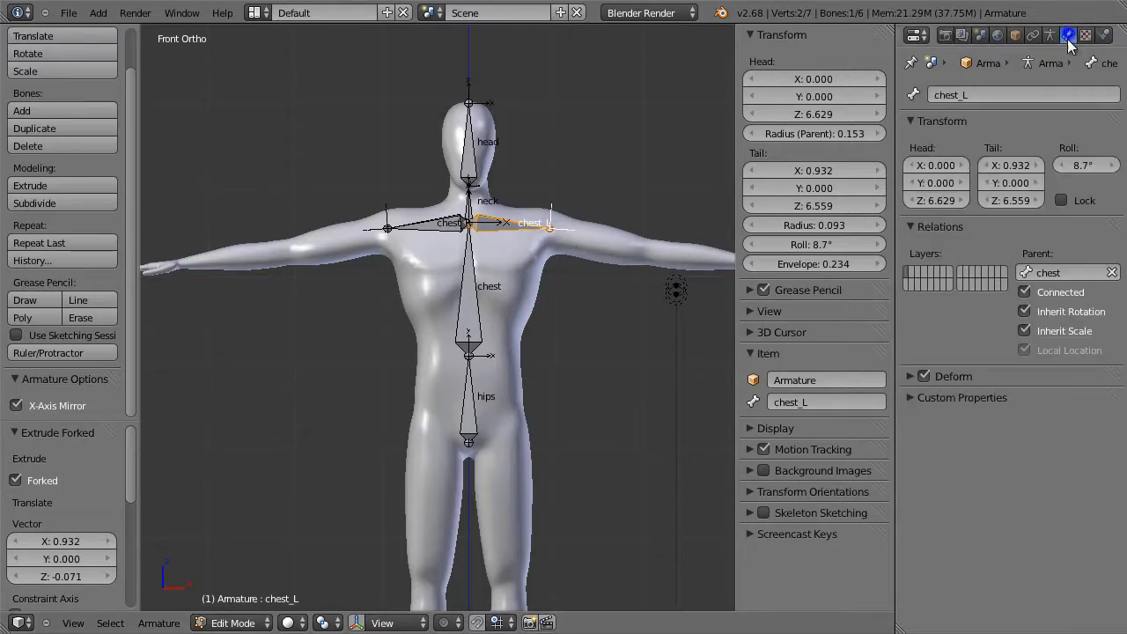
{"action": "left_click", "coordinate": [1053, 293]}
{"action": "left_click", "coordinate": [1053, 294]}
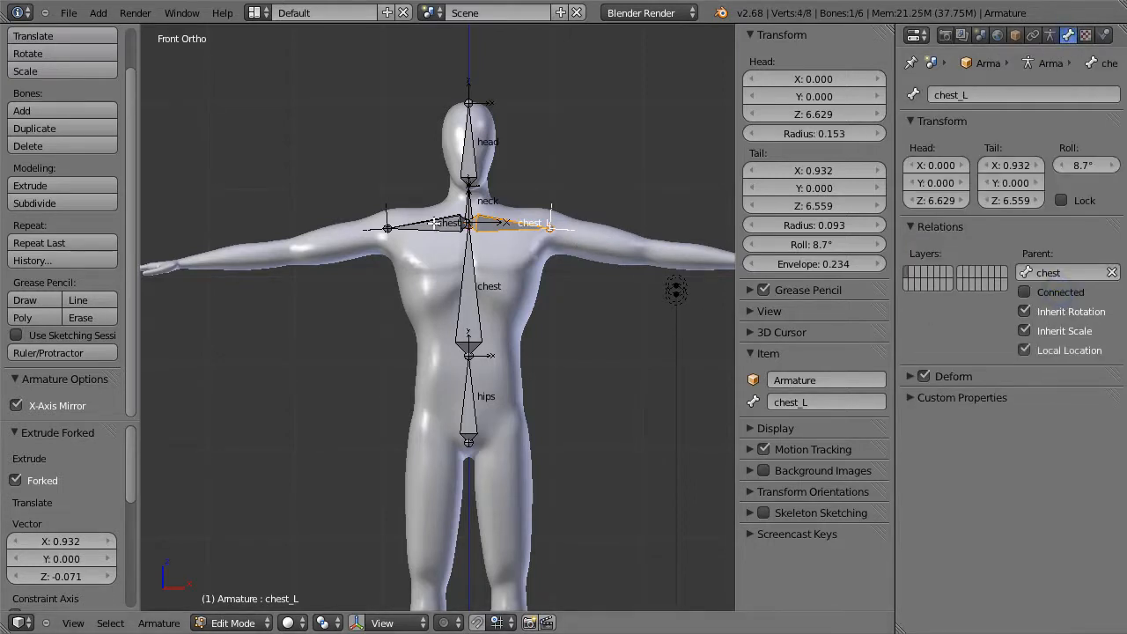
{"action": "right_click", "coordinate": [428, 221]}
{"action": "left_click", "coordinate": [1045, 294]}
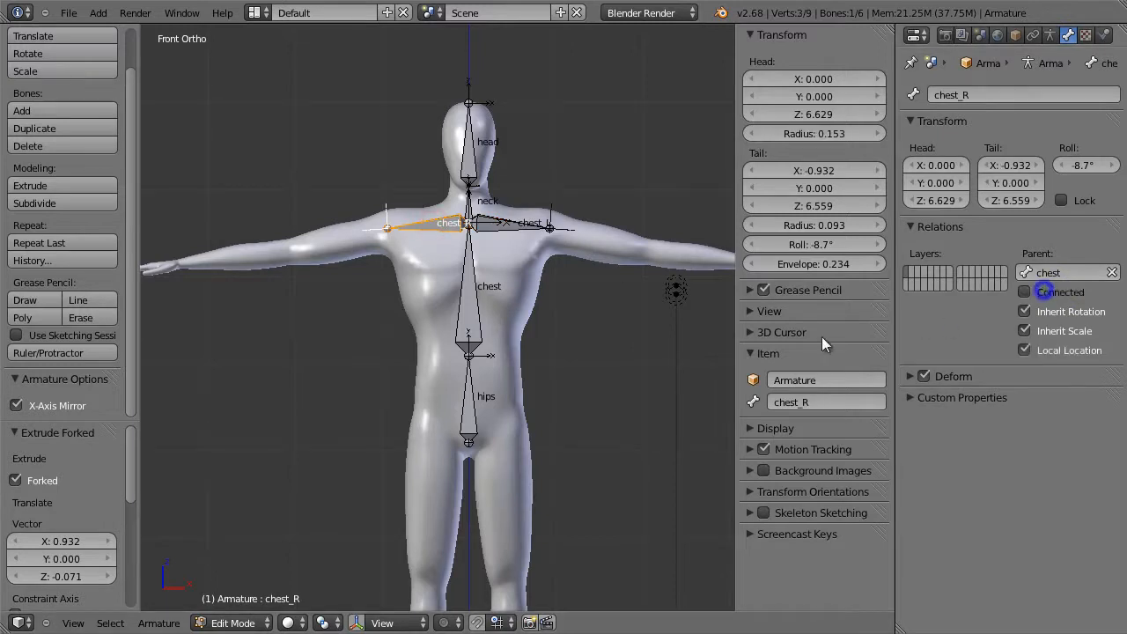
Step: Move the chest_L bone about 0.11 units outward and 0.04 down, and level it by scaling to 0 along Z
{"action": "right_click", "coordinate": [502, 226]}
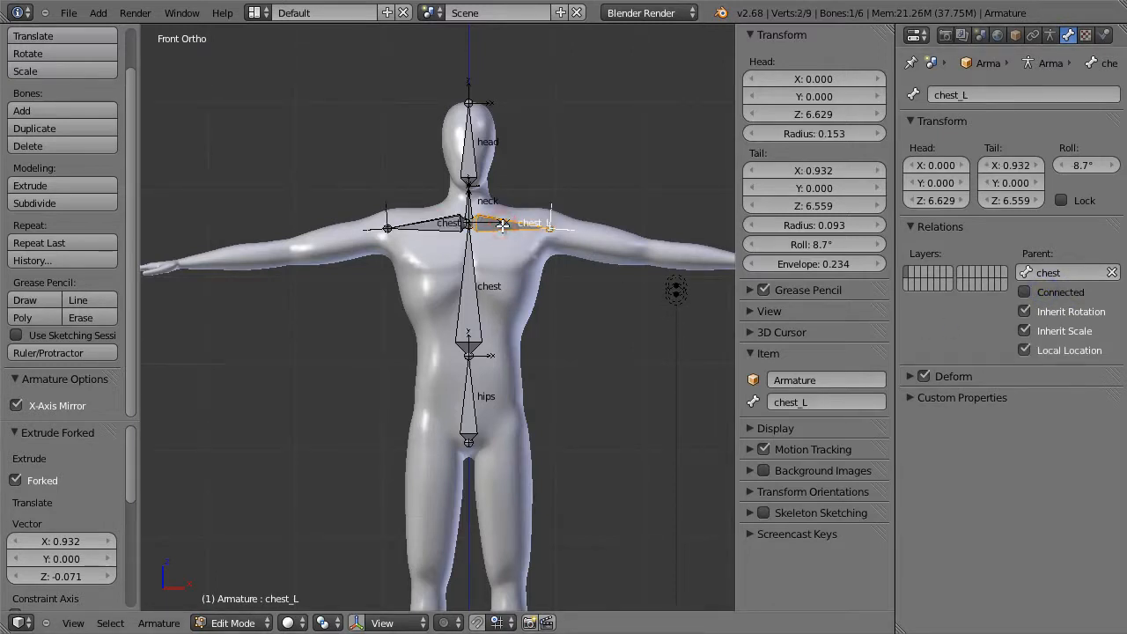
{"action": "key", "text": "g"}
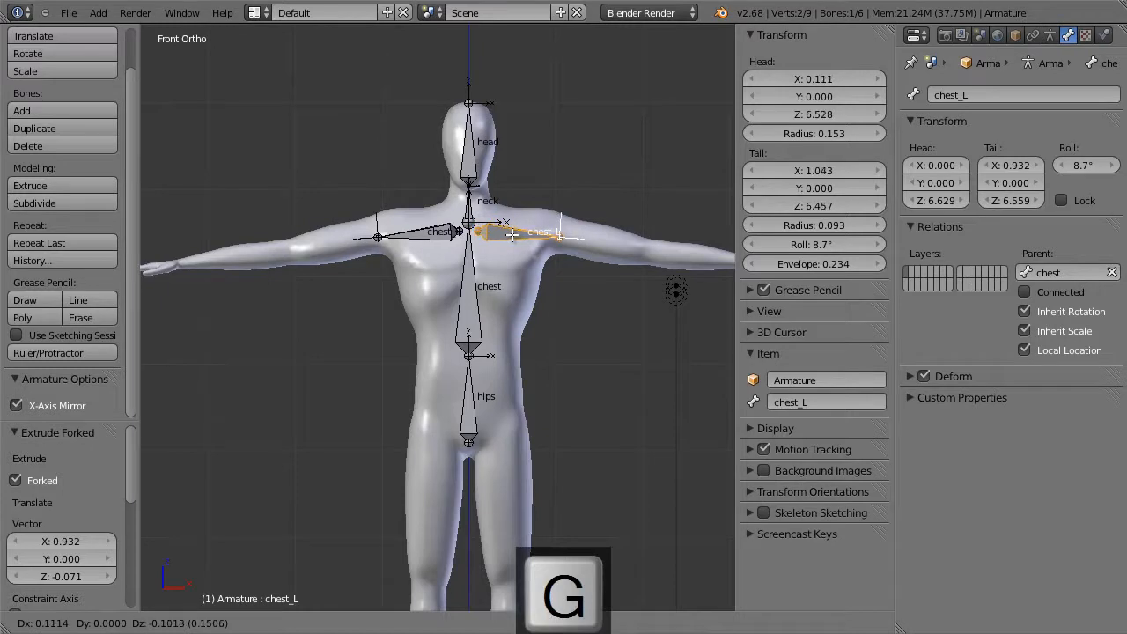
{"action": "left_click", "coordinate": [511, 230]}
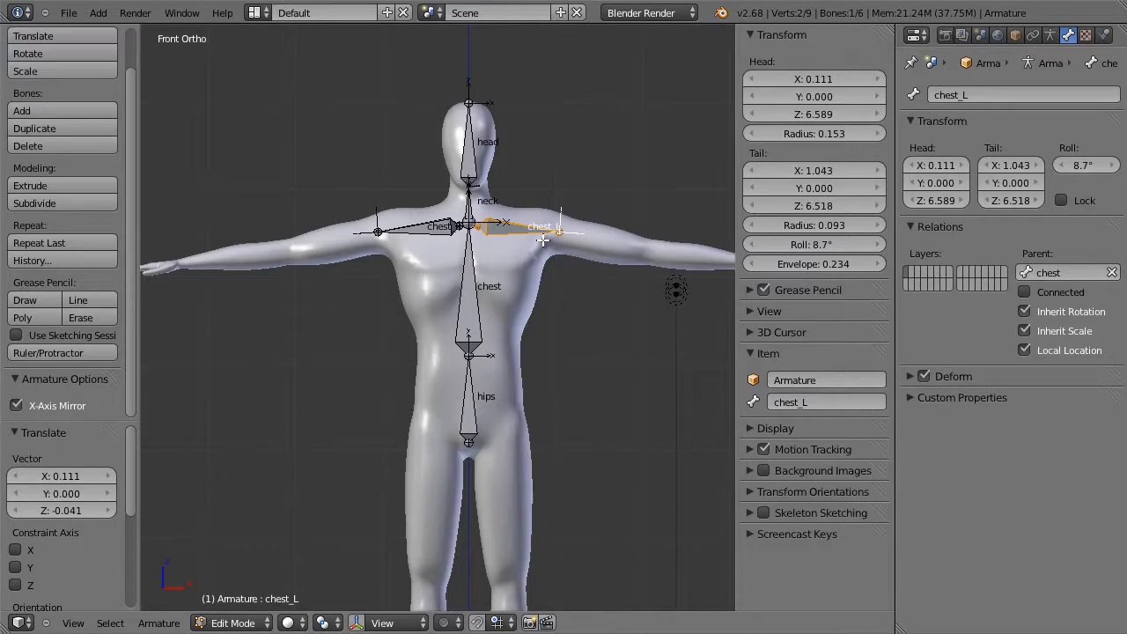
{"action": "key", "text": "s"}
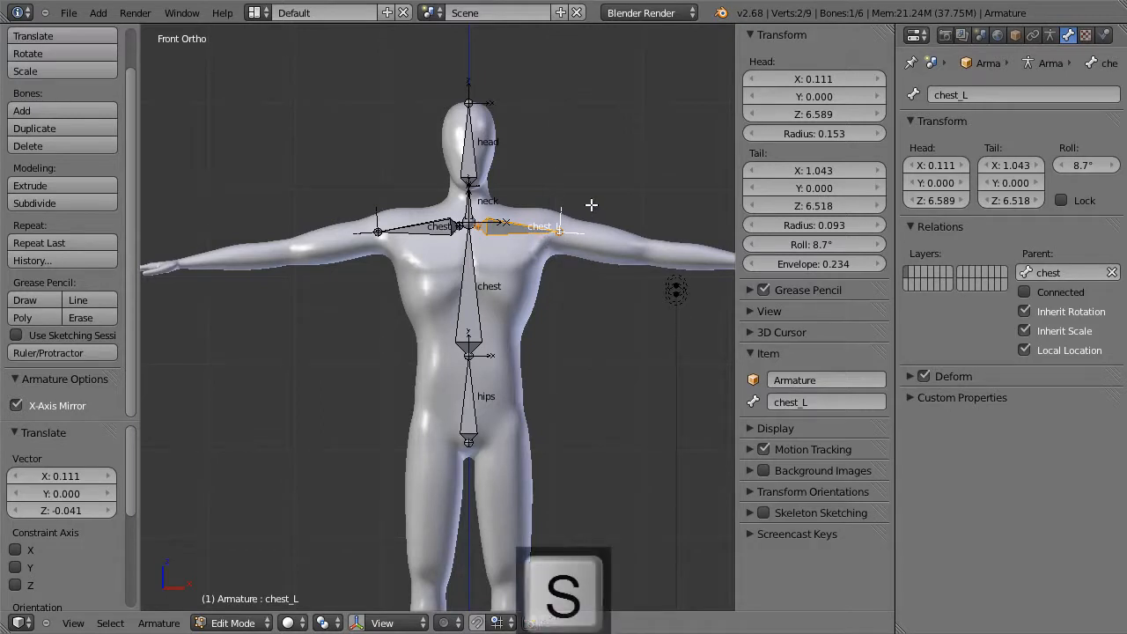
{"action": "key", "text": "z"}
{"action": "key", "text": "0"}
{"action": "key", "text": "Return"}
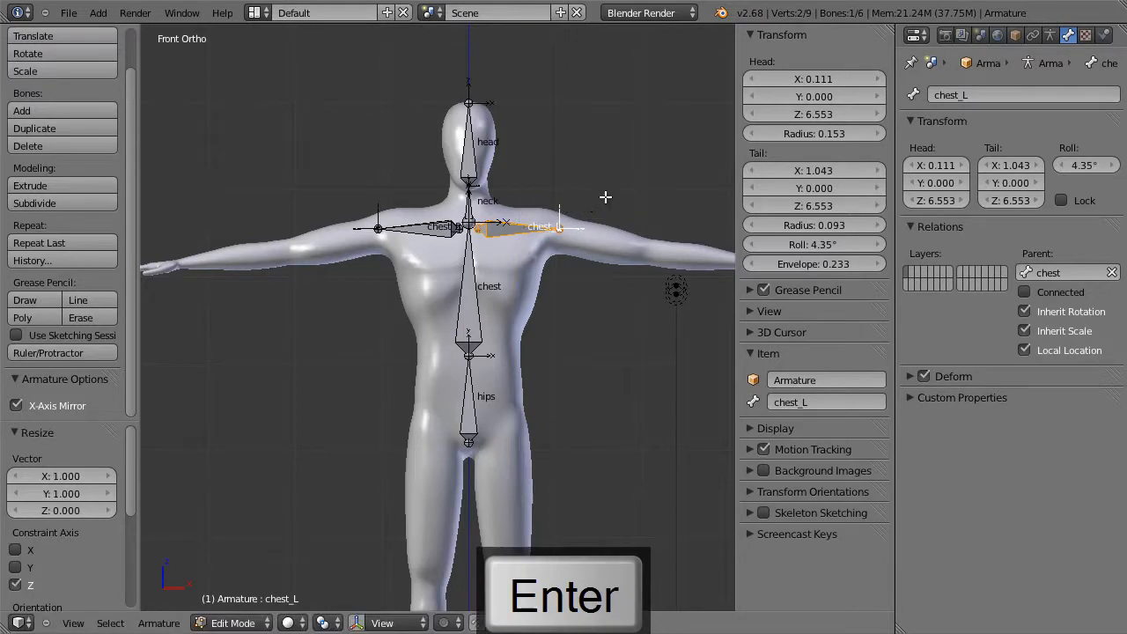
Step: Set the roll of the chest_L shoulder bone to 0°
{"action": "scroll", "coordinate": [605, 197], "scroll_direction": "up", "scroll_amount": 3}
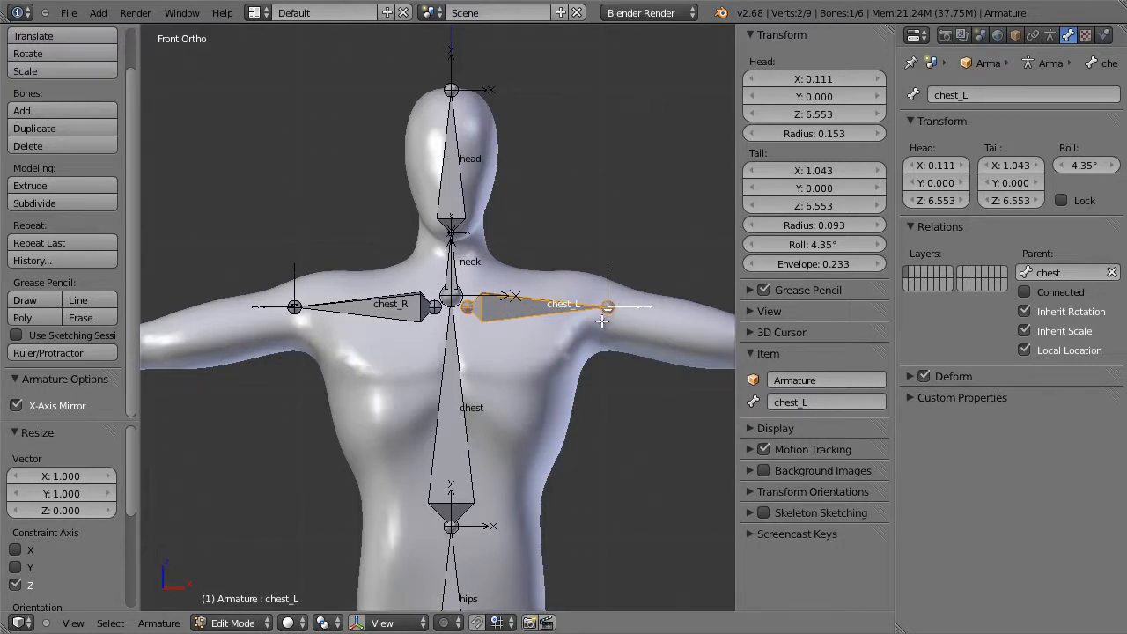
{"action": "right_click", "coordinate": [506, 315]}
{"action": "middle_click_drag", "start_coordinate": [609, 308], "coordinate": [457, 297], "text": "shift"}
{"action": "key", "text": "KP_1"}
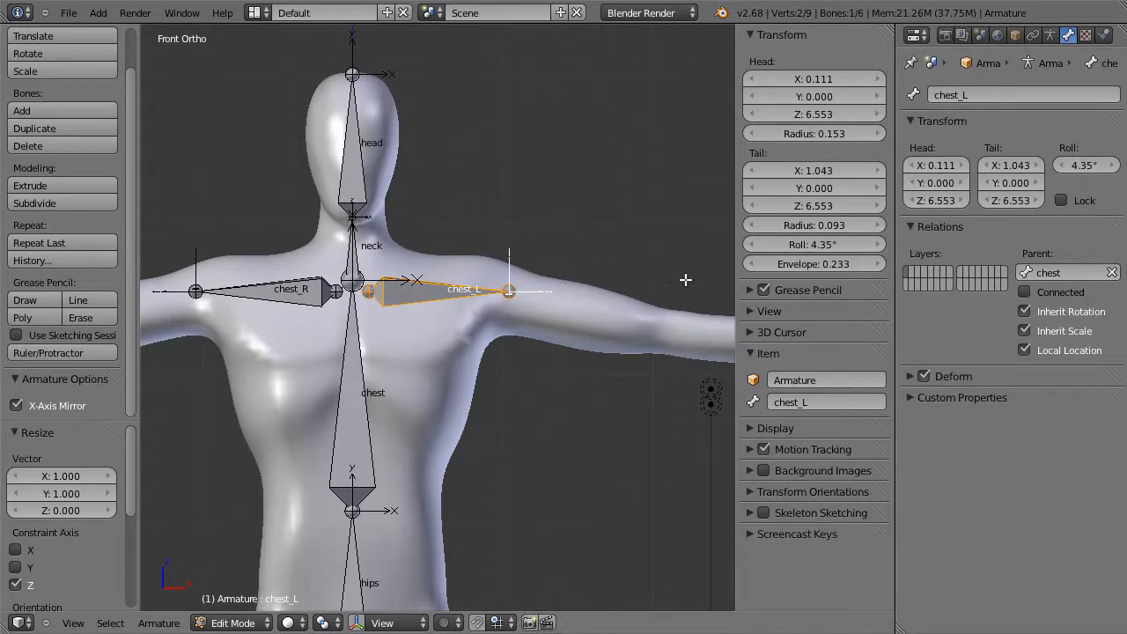
{"action": "left_click", "coordinate": [835, 243]}
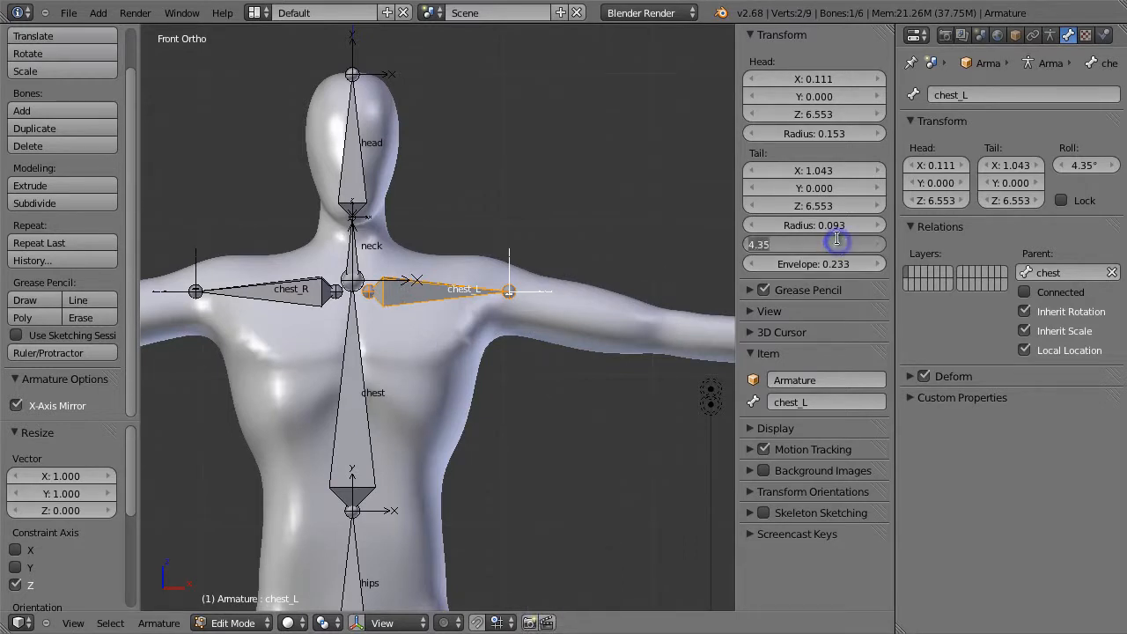
{"action": "type", "text": "0"}
{"action": "key", "text": "Return"}
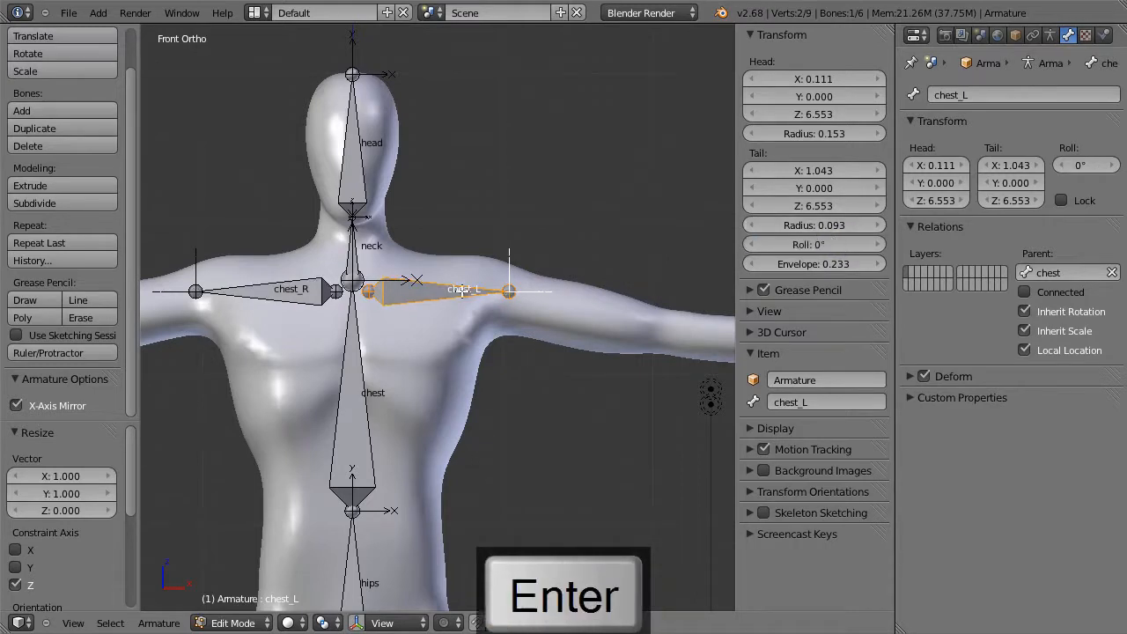
Step: Move the outer tip of the chest_L bone about 0.2 units inward along the X axis
{"action": "right_click", "coordinate": [506, 292]}
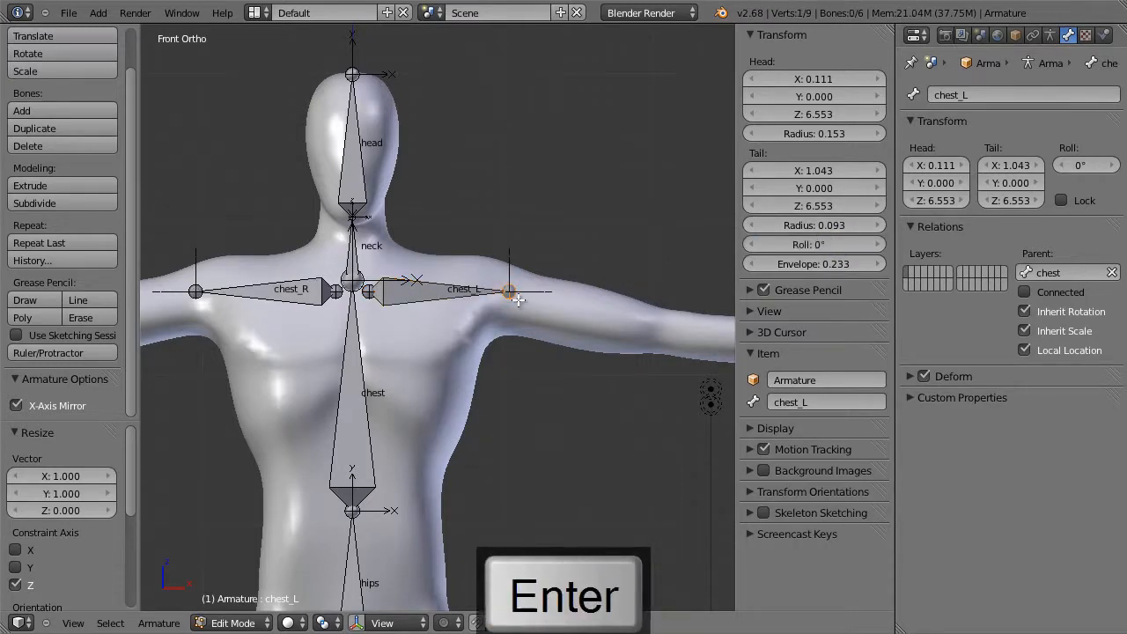
{"action": "key", "text": "g"}
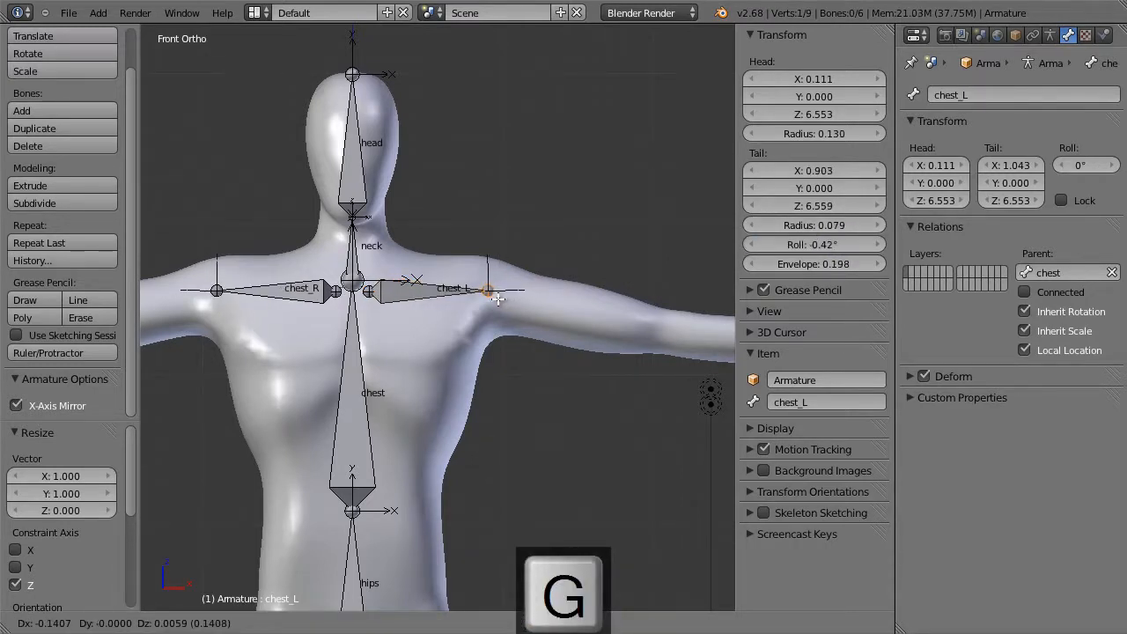
{"action": "key", "text": "x"}
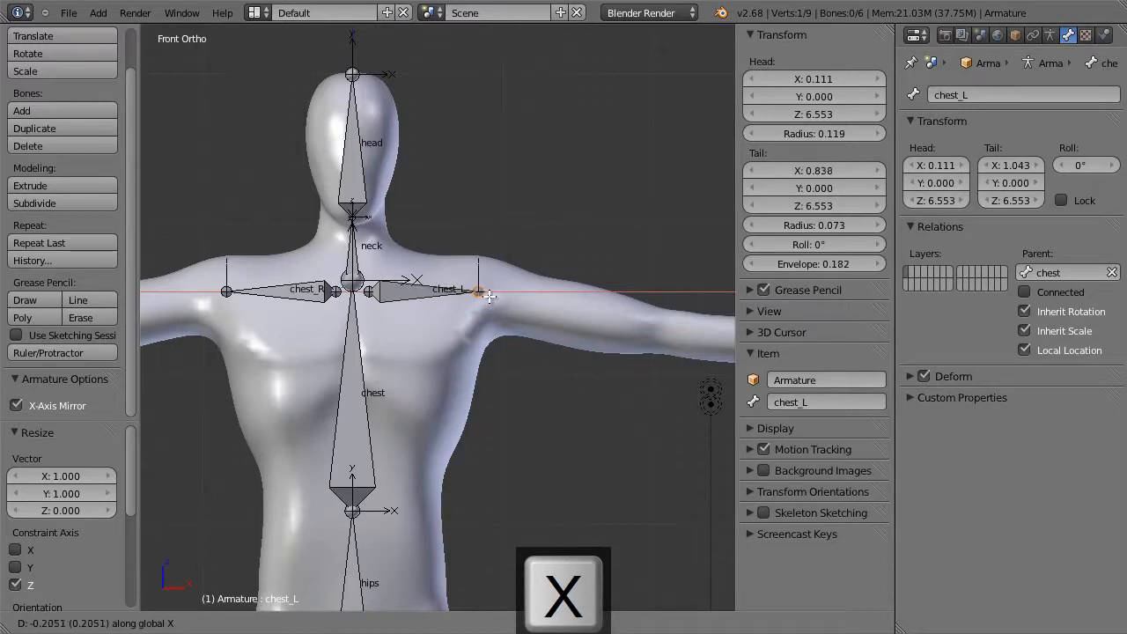
{"action": "left_click", "coordinate": [491, 297]}
Step: Extrude an arm bone from the chest_L tip to the wrist, about 2.56 units outward and 0.42 down
{"action": "middle_click_drag", "start_coordinate": [540, 334], "coordinate": [414, 204], "text": "shift"}
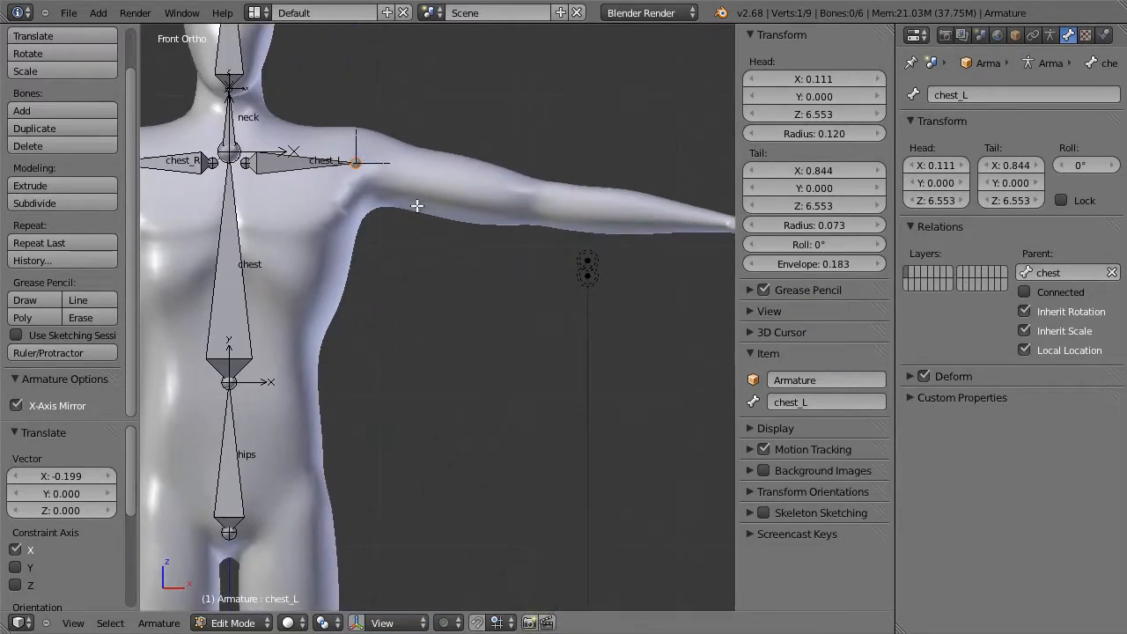
{"action": "key", "text": "e"}
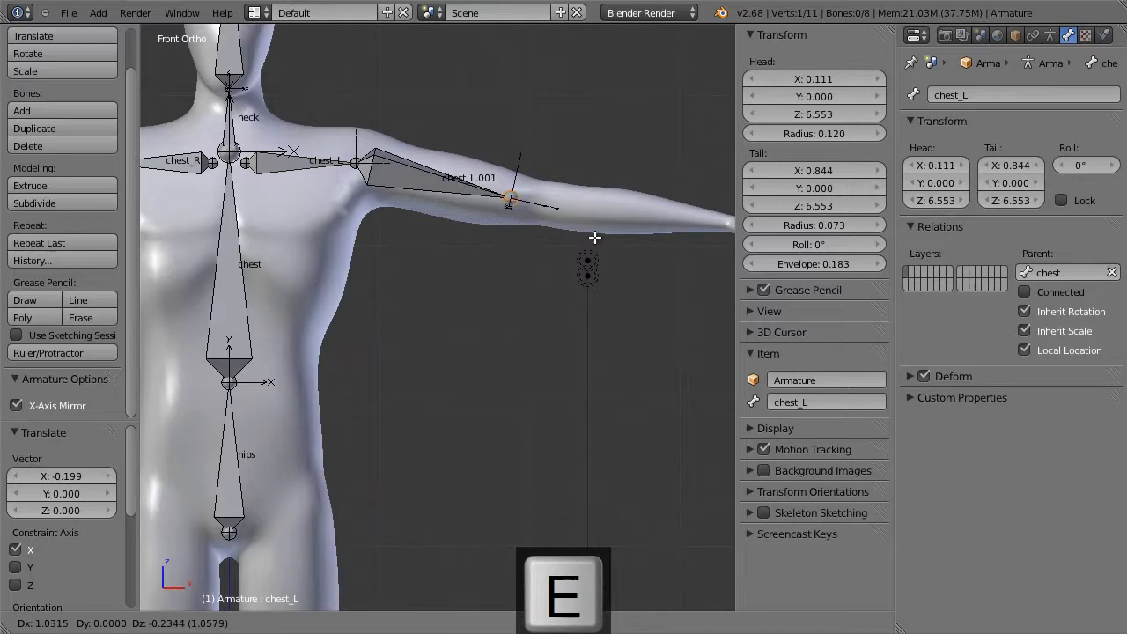
{"action": "left_click", "coordinate": [816, 263]}
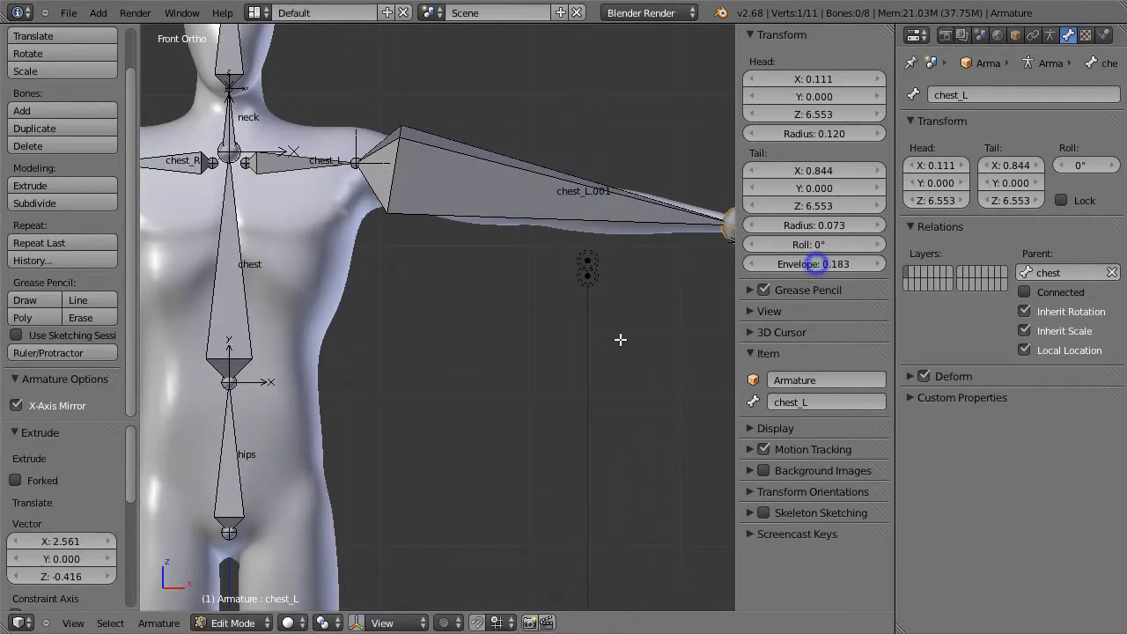
Step: Subdivide the new arm bone with one cut into an upper-arm and a forearm bone
{"action": "scroll", "coordinate": [628, 337], "scroll_direction": "down", "scroll_amount": 1}
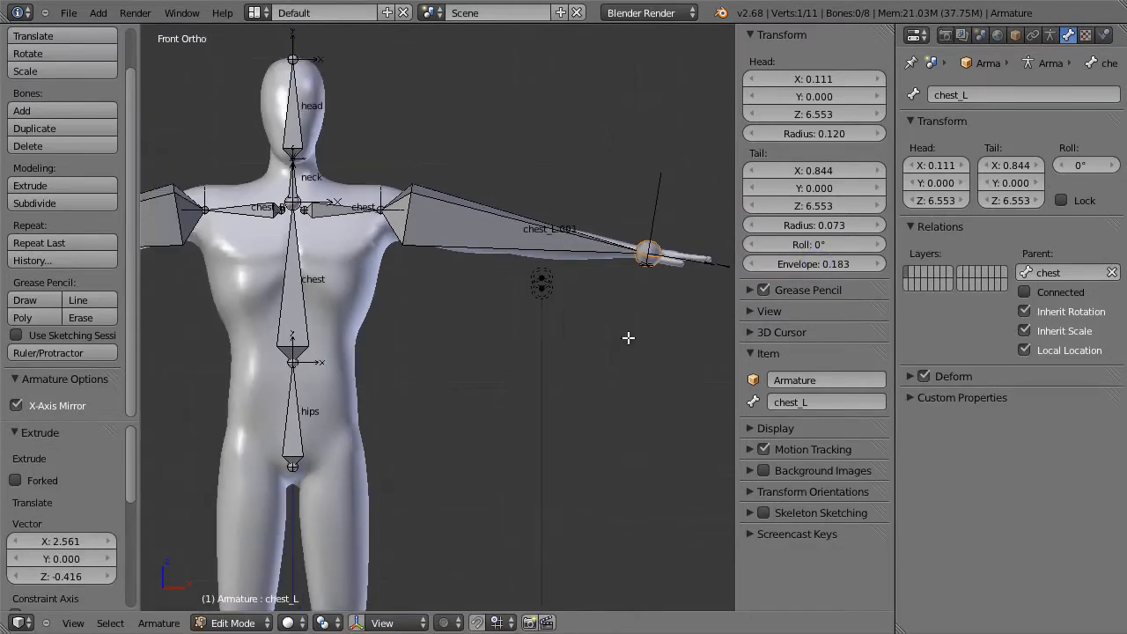
{"action": "right_click", "coordinate": [533, 243]}
{"action": "key", "text": "w"}
{"action": "left_click", "coordinate": [541, 283]}
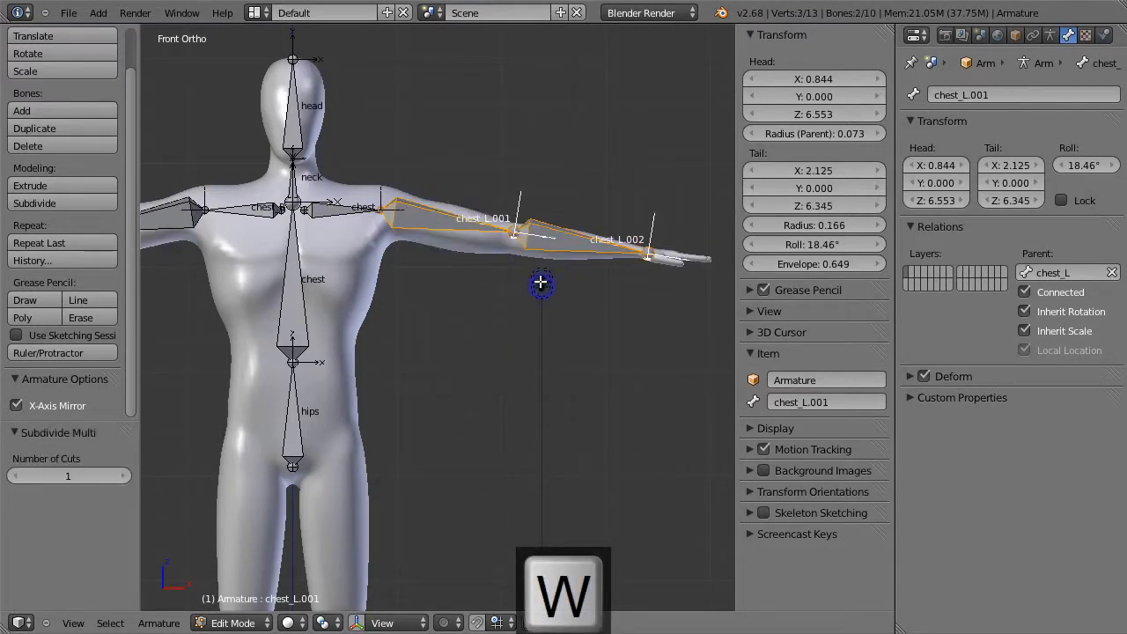
{"action": "right_click", "coordinate": [516, 232]}
{"action": "key", "text": "g"}
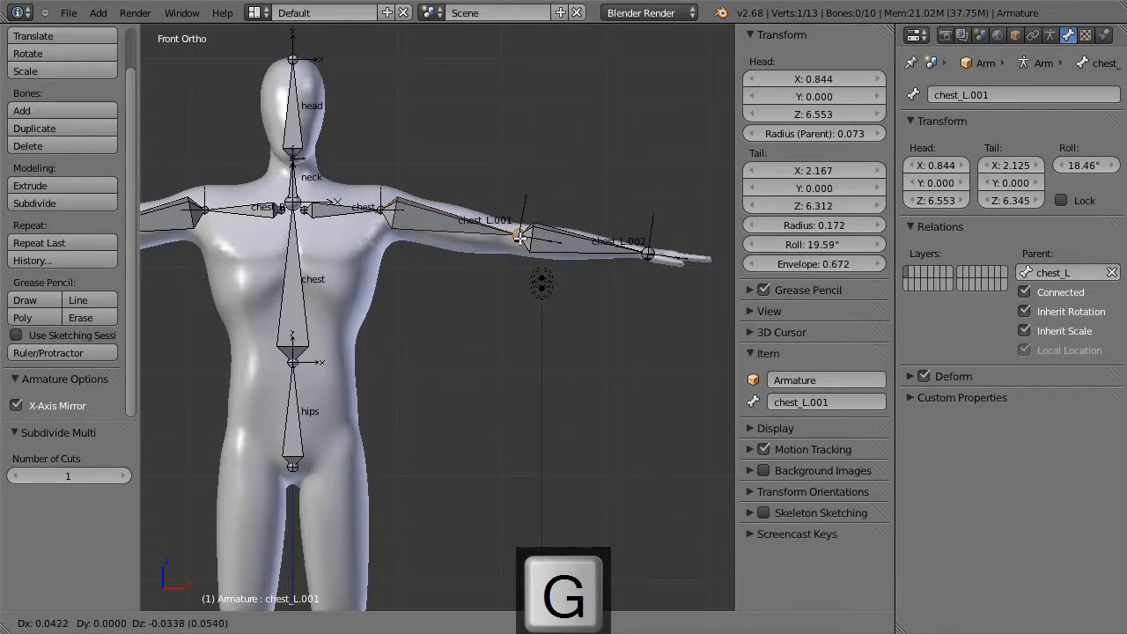
{"action": "key", "text": "Escape"}
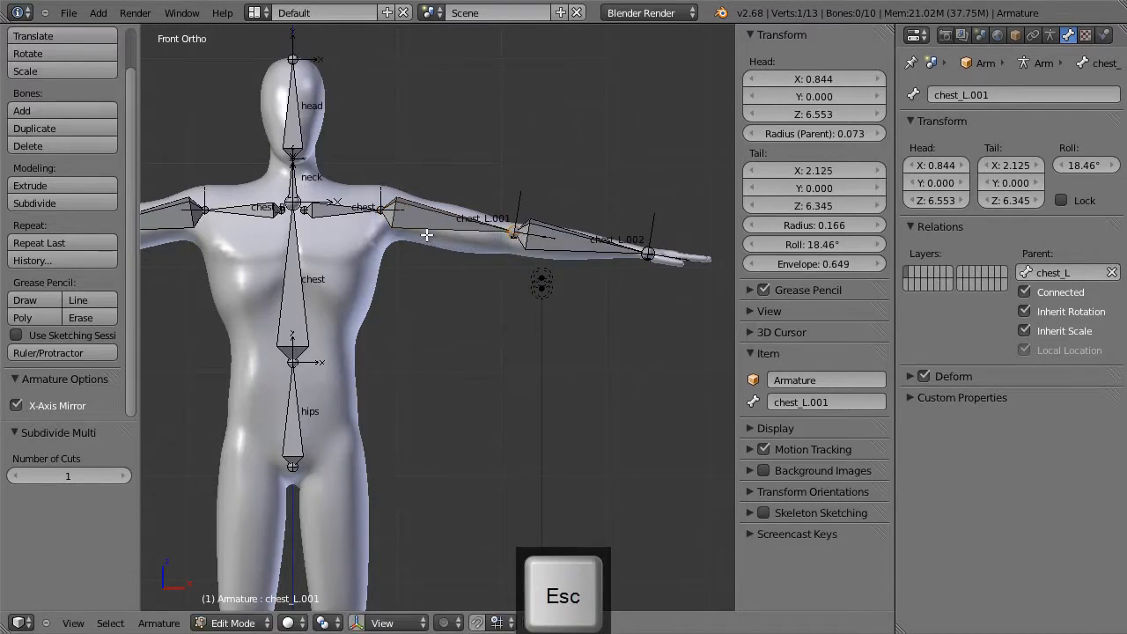
Step: In top view, move the elbow joint about 0.06 units backward along Y to sit inside the arm mesh
{"action": "key", "text": "KP_7"}
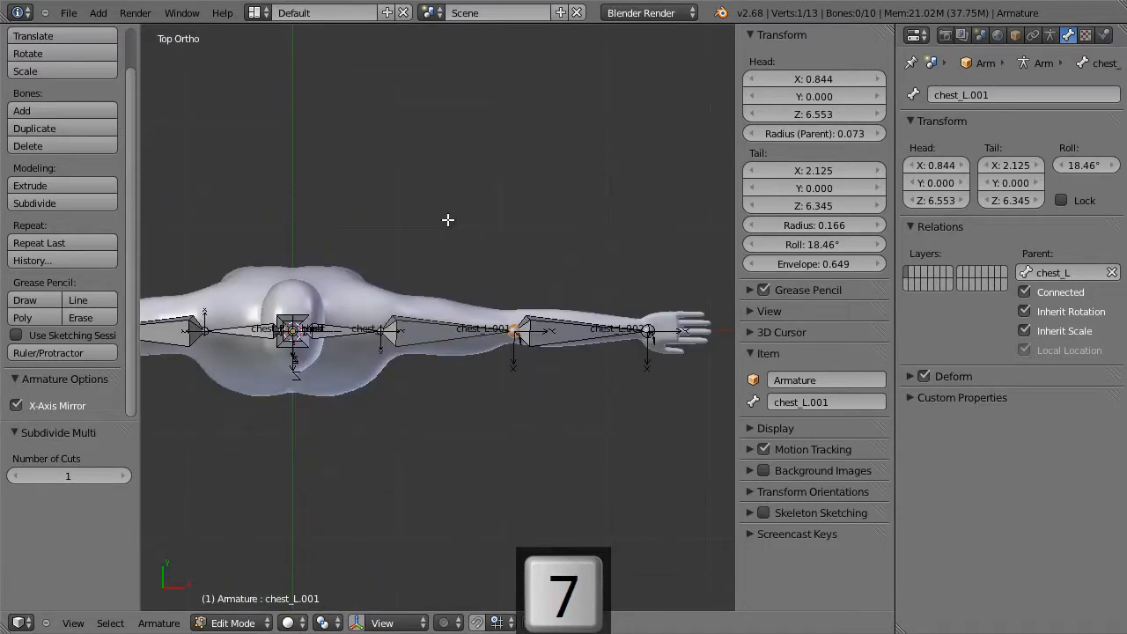
{"action": "right_click", "coordinate": [439, 335]}
{"action": "scroll", "coordinate": [540, 354], "scroll_direction": "up", "scroll_amount": 3}
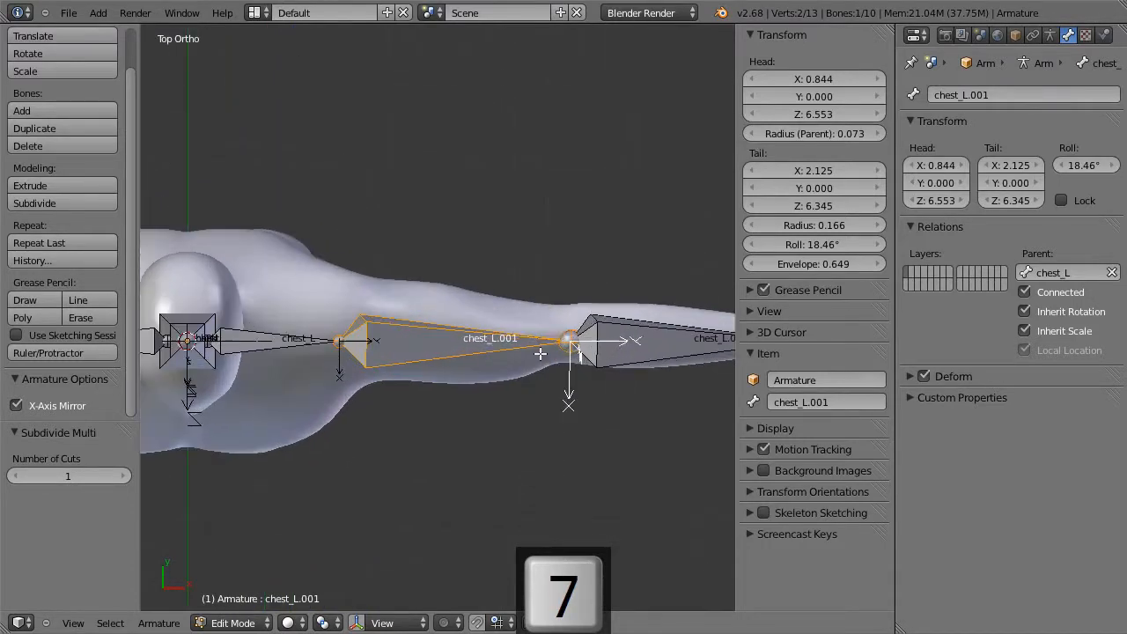
{"action": "right_click", "coordinate": [570, 338]}
{"action": "key", "text": "g"}
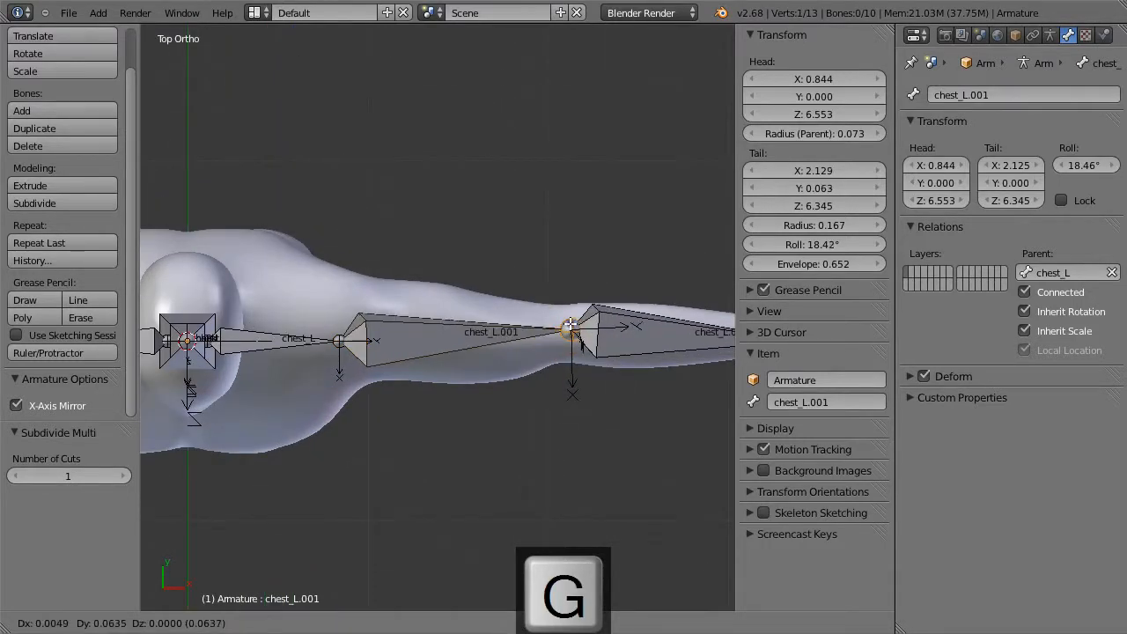
{"action": "left_click", "coordinate": [571, 326]}
Step: In front view, adjust the roll of the chest_L.001 bone by about 0.15 and the chest_L.002 bone by about 0.18
{"action": "scroll", "coordinate": [503, 349], "scroll_direction": "down", "scroll_amount": 3}
{"action": "middle_click_drag", "start_coordinate": [502, 350], "coordinate": [508, 182]}
{"action": "key", "text": "KP_1"}
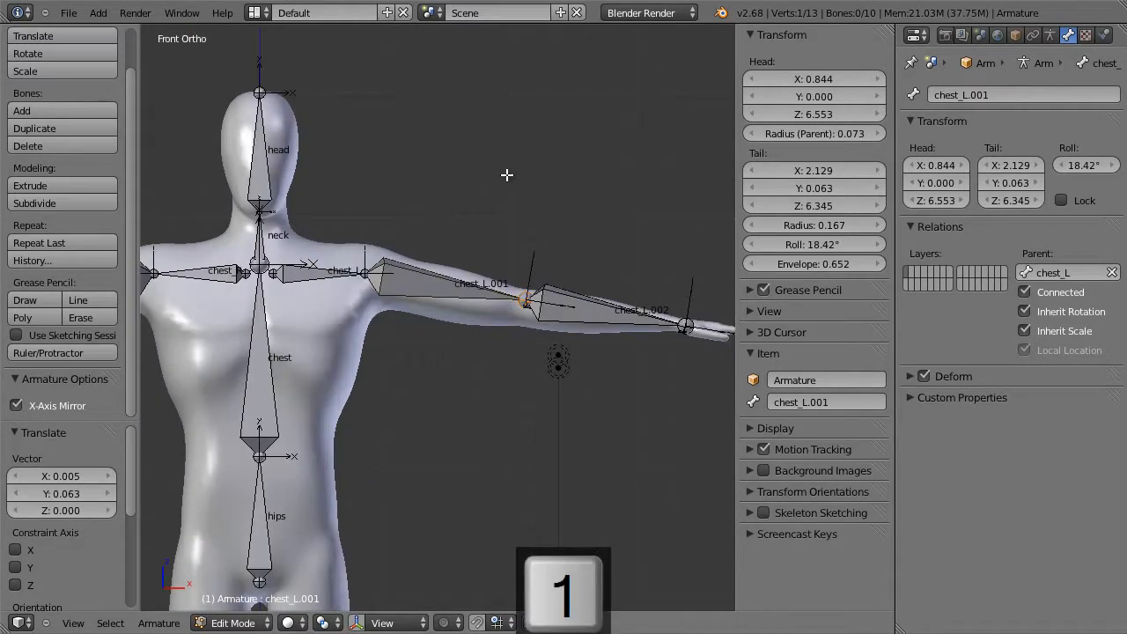
{"action": "right_click", "coordinate": [427, 288]}
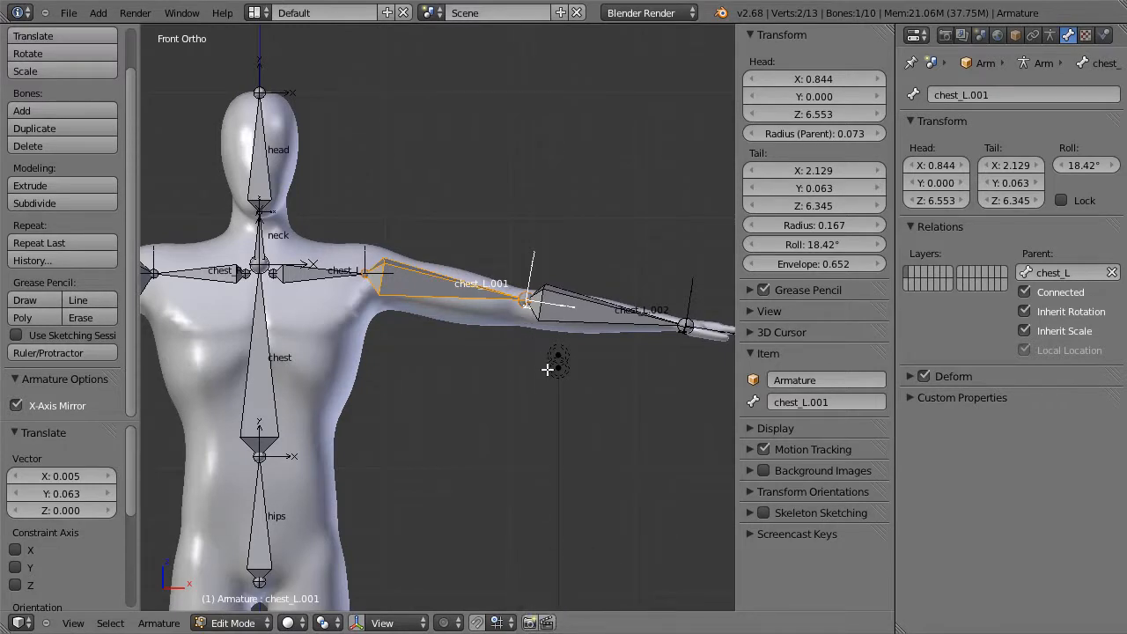
{"action": "key", "text": "ctrl+r"}
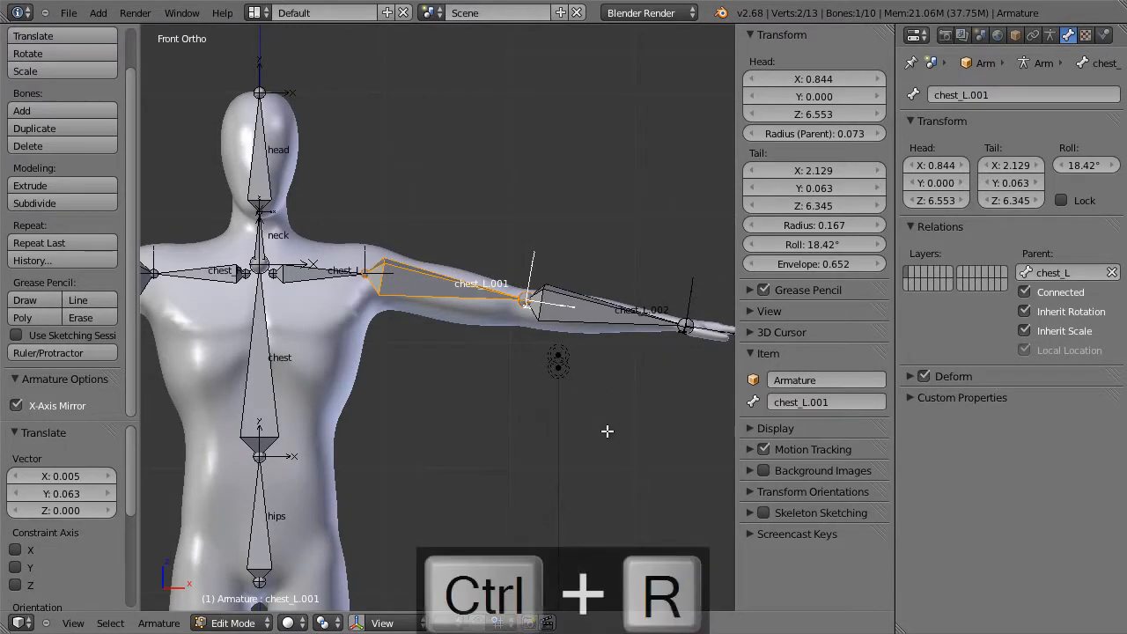
{"action": "left_click", "coordinate": [523, 410]}
{"action": "right_click", "coordinate": [578, 315]}
{"action": "key", "text": "ctrl+r"}
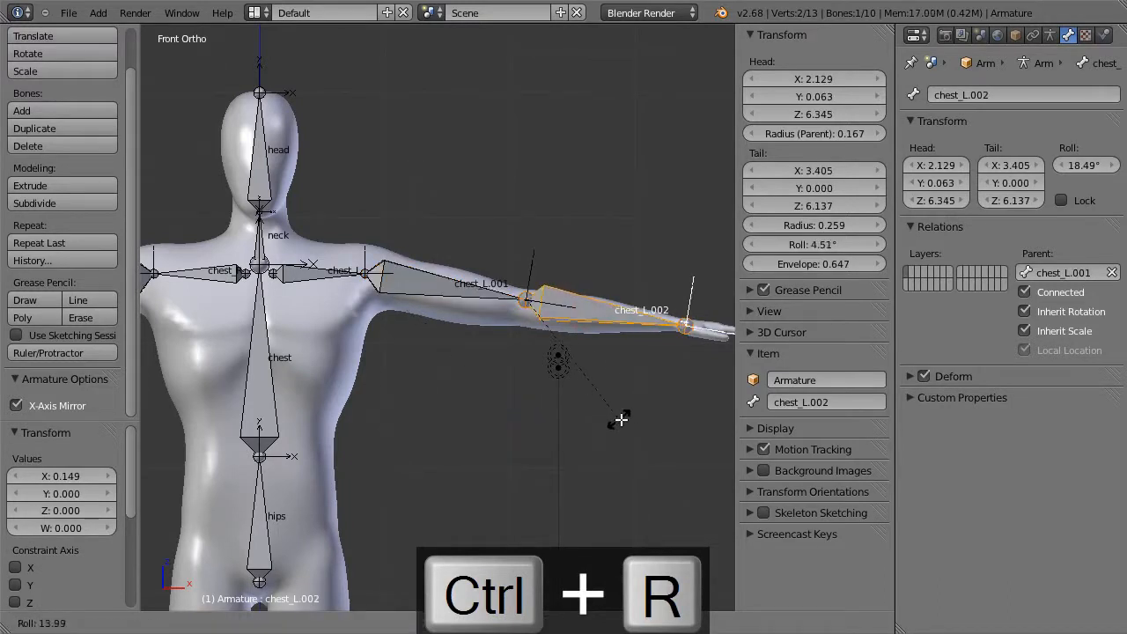
{"action": "left_click", "coordinate": [632, 419]}
Step: Move the elbow joint about 0.01 units outward and 0.05 down, and the wrist joint about 0.16 inward and 0.03 up
{"action": "right_click", "coordinate": [522, 302]}
{"action": "key", "text": "g"}
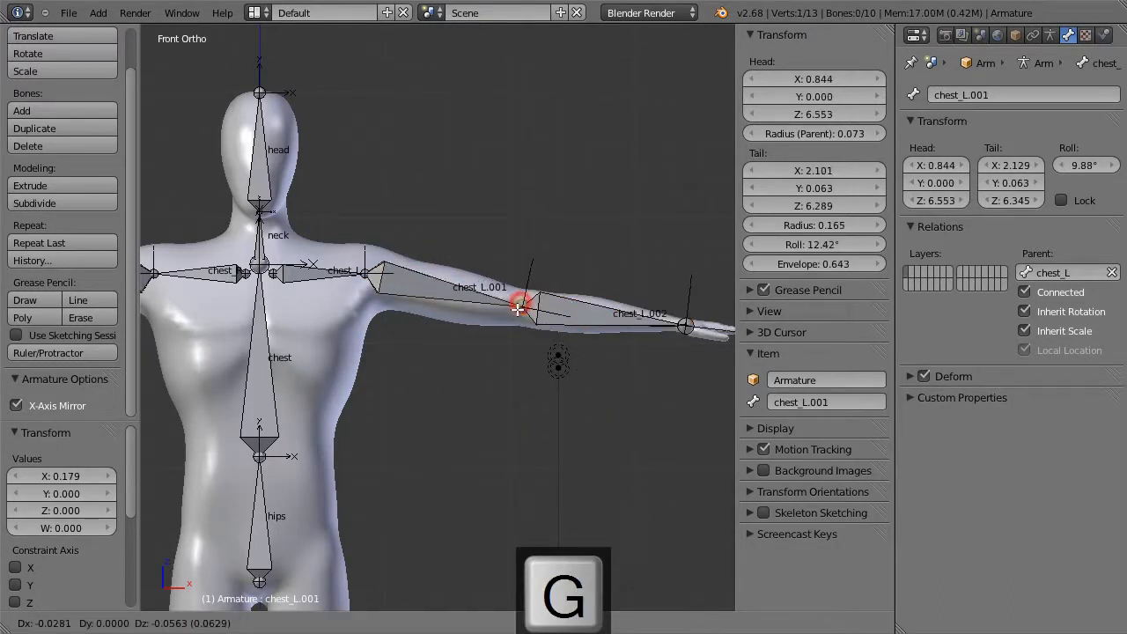
{"action": "left_click", "coordinate": [524, 308]}
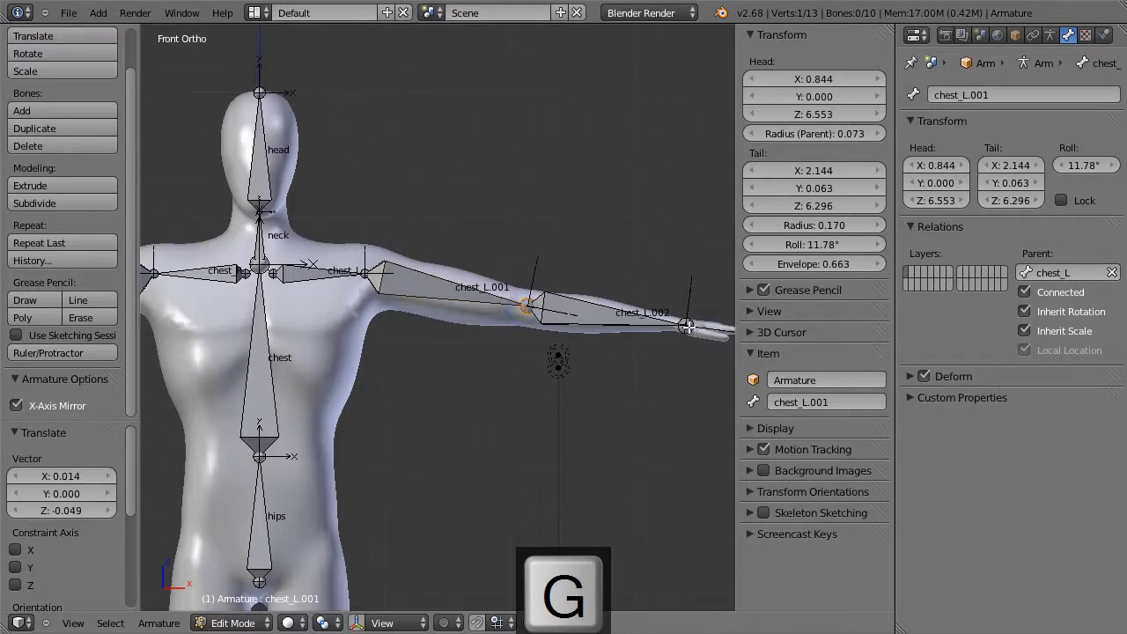
{"action": "right_click", "coordinate": [685, 326]}
{"action": "key", "text": "g"}
{"action": "left_click", "coordinate": [667, 324]}
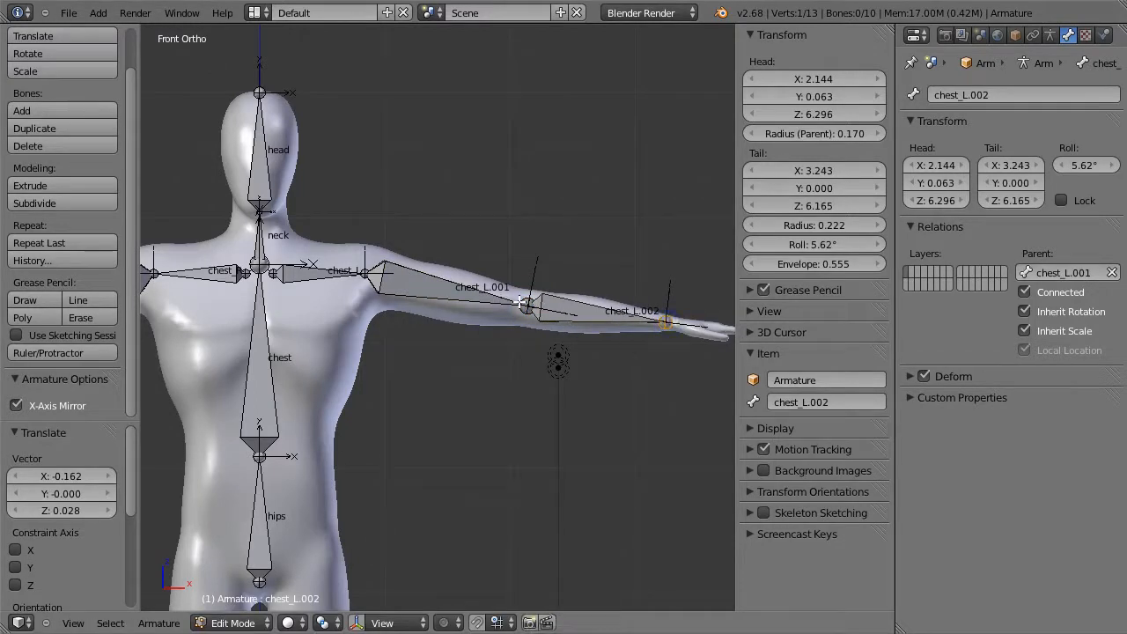
Step: Move the chest_L shoulder bone down about 0.035 units along Z
{"action": "right_click", "coordinate": [314, 276]}
{"action": "key", "text": "g"}
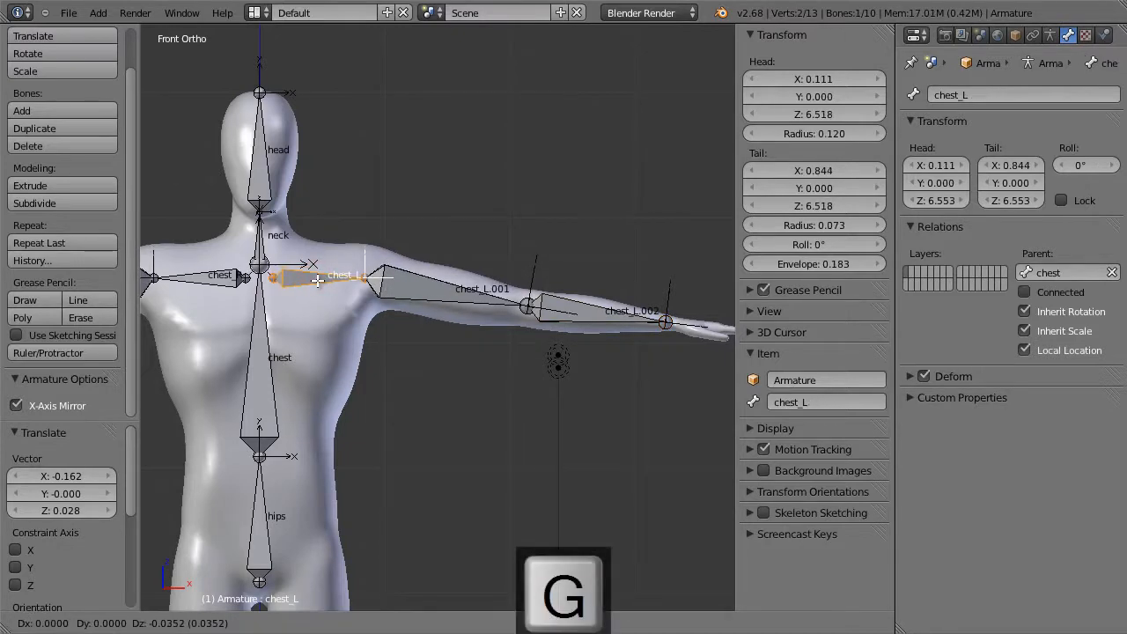
{"action": "left_click", "coordinate": [317, 280]}
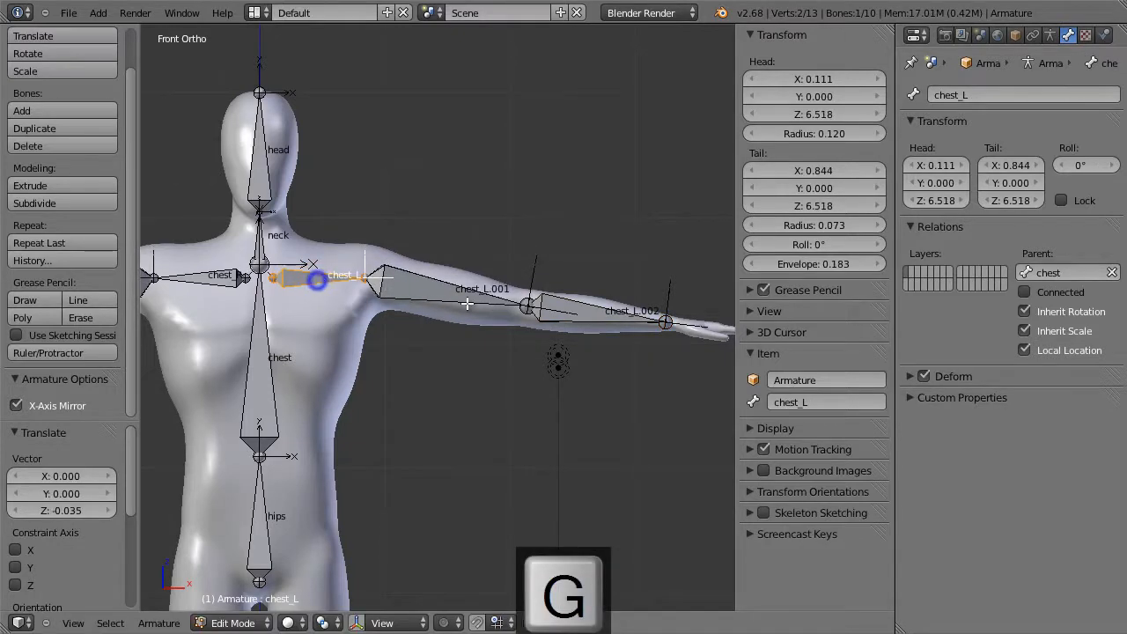
Step: Extrude a hand bone from the wrist joint, about 0.36 units outward and 0.04 down
{"action": "right_click", "coordinate": [666, 323]}
{"action": "key", "text": "e"}
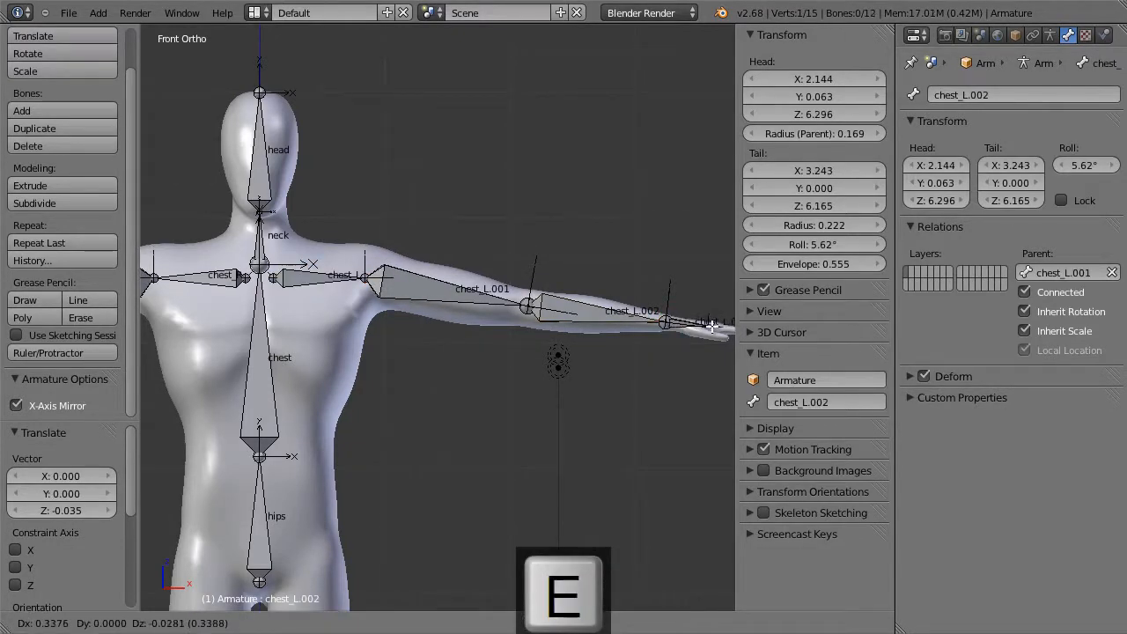
{"action": "left_click", "coordinate": [713, 325]}
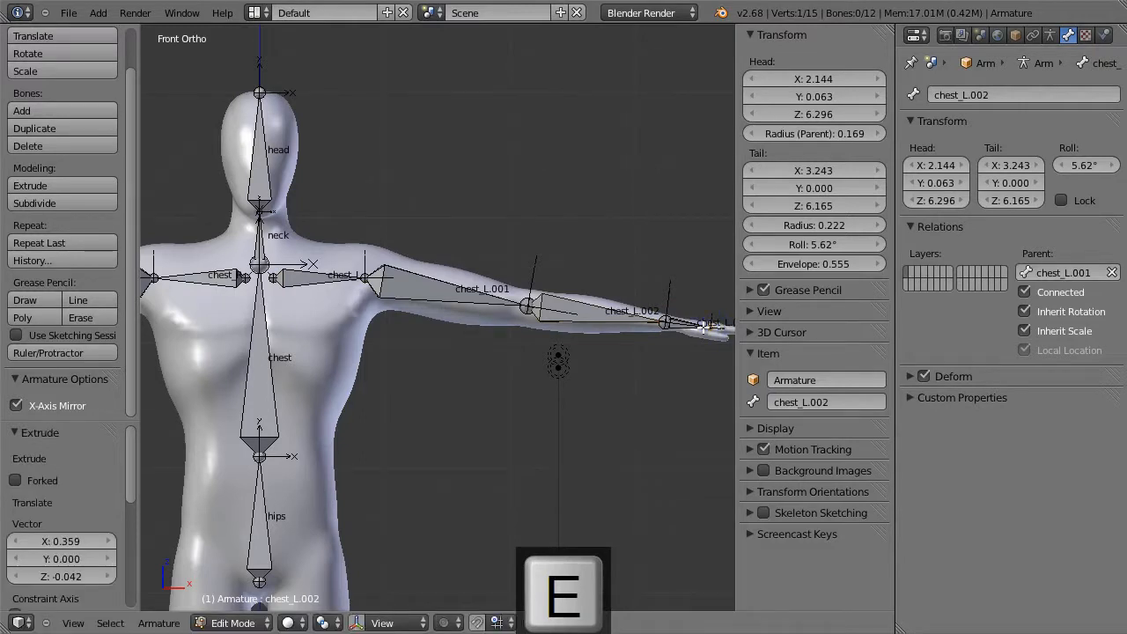
Step: Check the hand bone in top view and set its roll to 0°
{"action": "scroll", "coordinate": [629, 364], "scroll_direction": "up", "scroll_amount": 5}
{"action": "middle_click_drag", "start_coordinate": [609, 391], "coordinate": [497, 349], "text": "shift"}
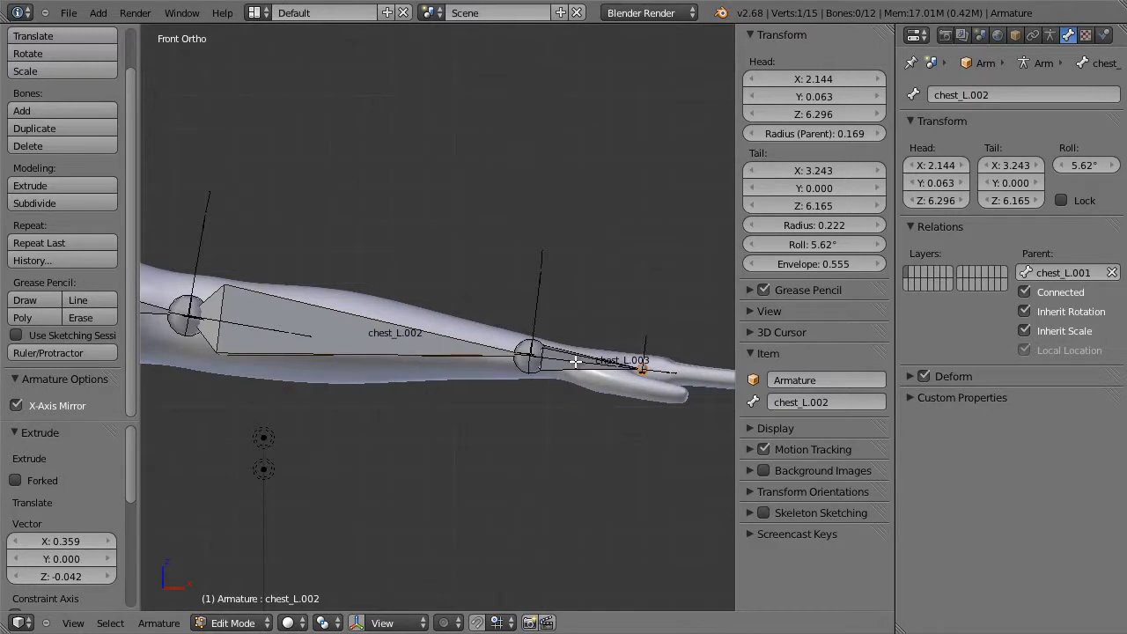
{"action": "key", "text": "KP_7"}
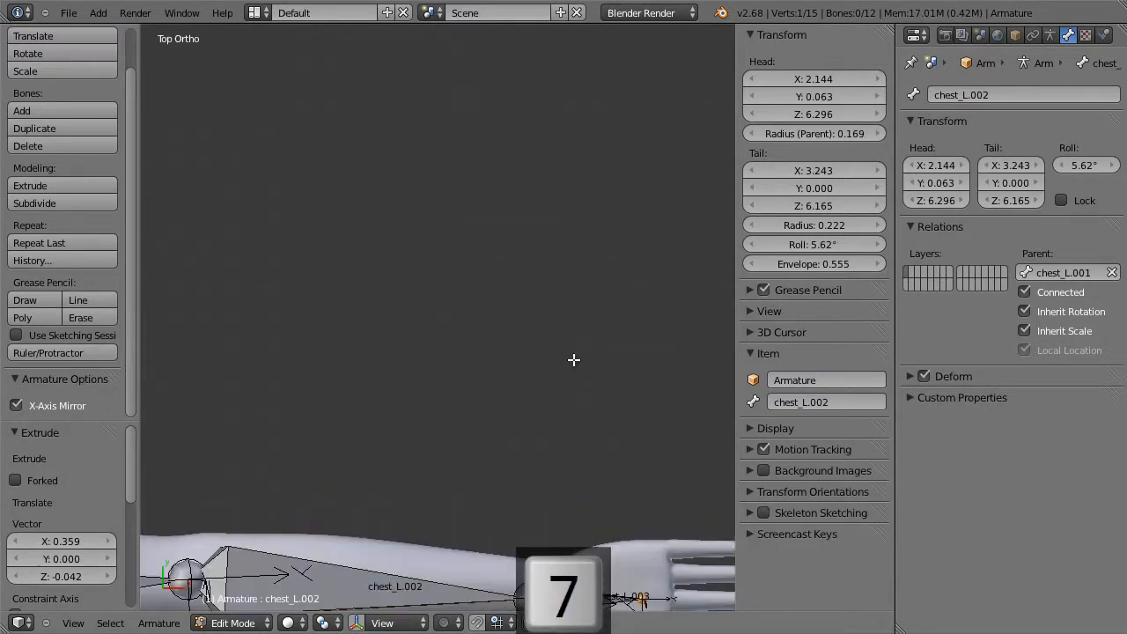
{"action": "middle_click_drag", "start_coordinate": [537, 357], "coordinate": [520, 105], "text": "shift"}
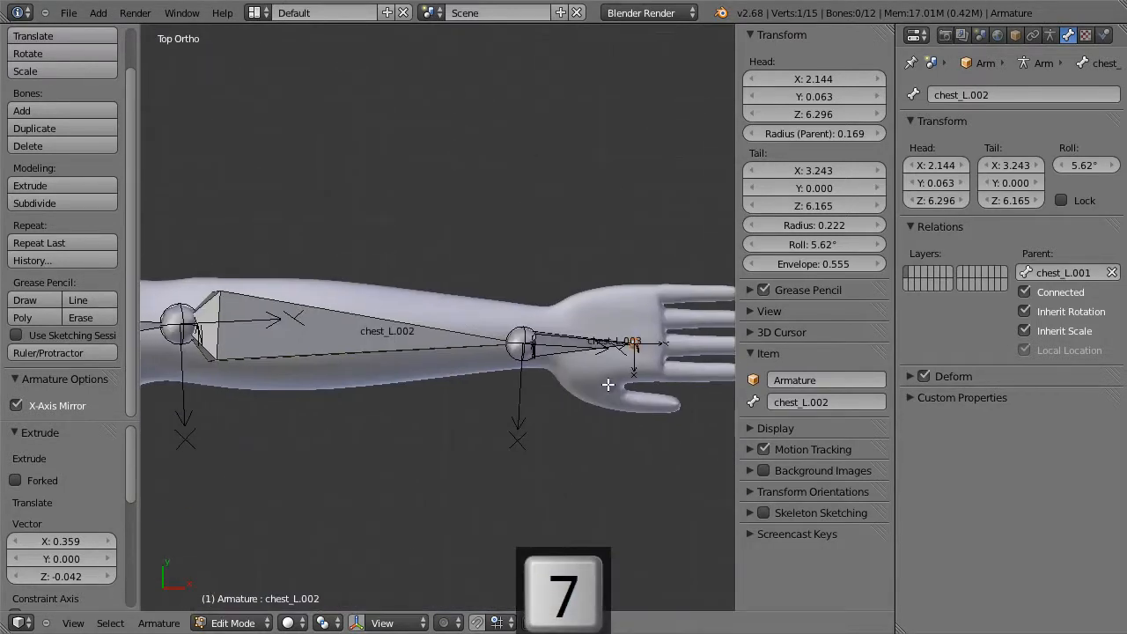
{"action": "right_click", "coordinate": [564, 341]}
{"action": "left_click", "coordinate": [819, 244]}
{"action": "type", "text": "0"}
{"action": "key", "text": "Return"}
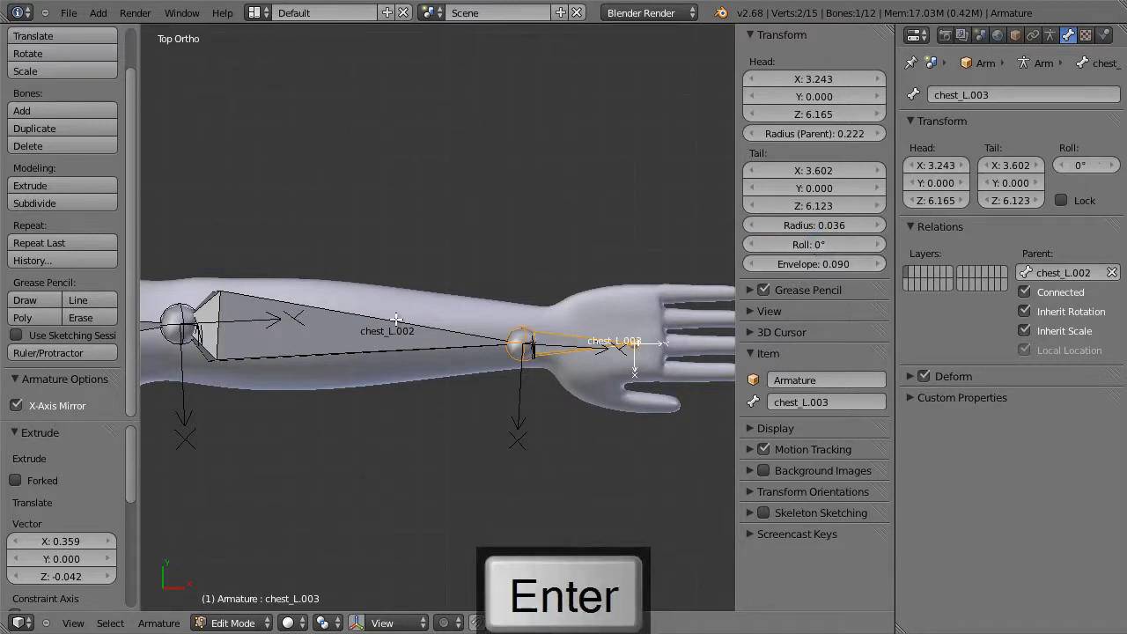
Step: Set the roll of the chest_L.002 forearm bone to 0°
{"action": "right_click", "coordinate": [328, 332]}
{"action": "left_click", "coordinate": [799, 245]}
{"action": "type", "text": "0"}
{"action": "key", "text": "Return"}
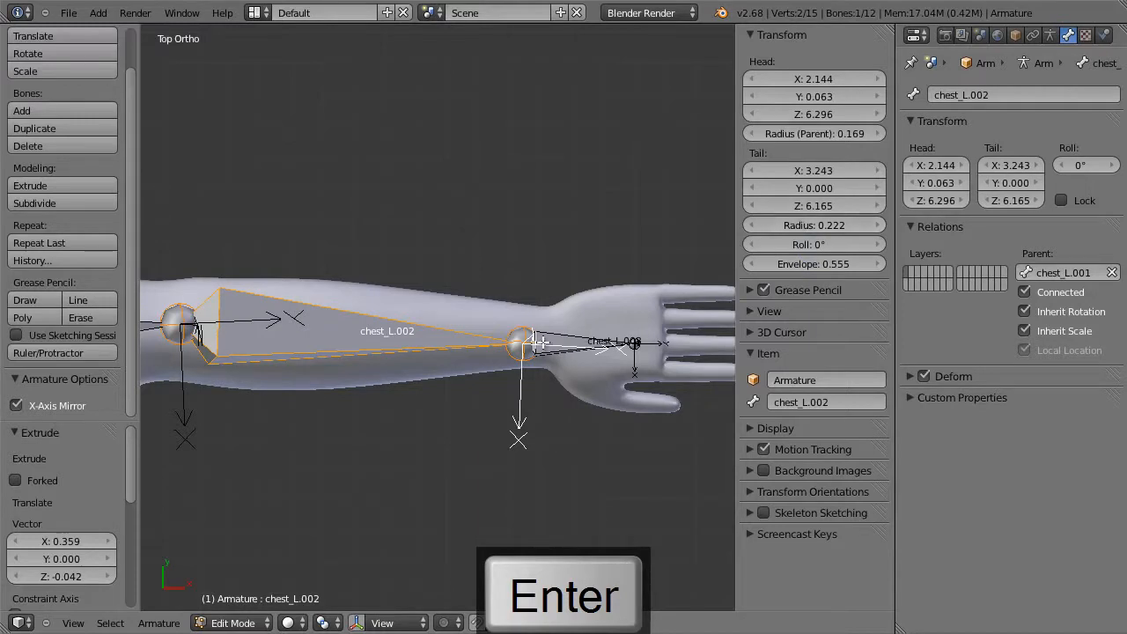
Step: Set the roll of the chest_L.001 upper-arm bone to 0°
{"action": "key", "text": "1"}
{"action": "middle_click_drag", "start_coordinate": [482, 359], "coordinate": [805, 340], "text": "shift"}
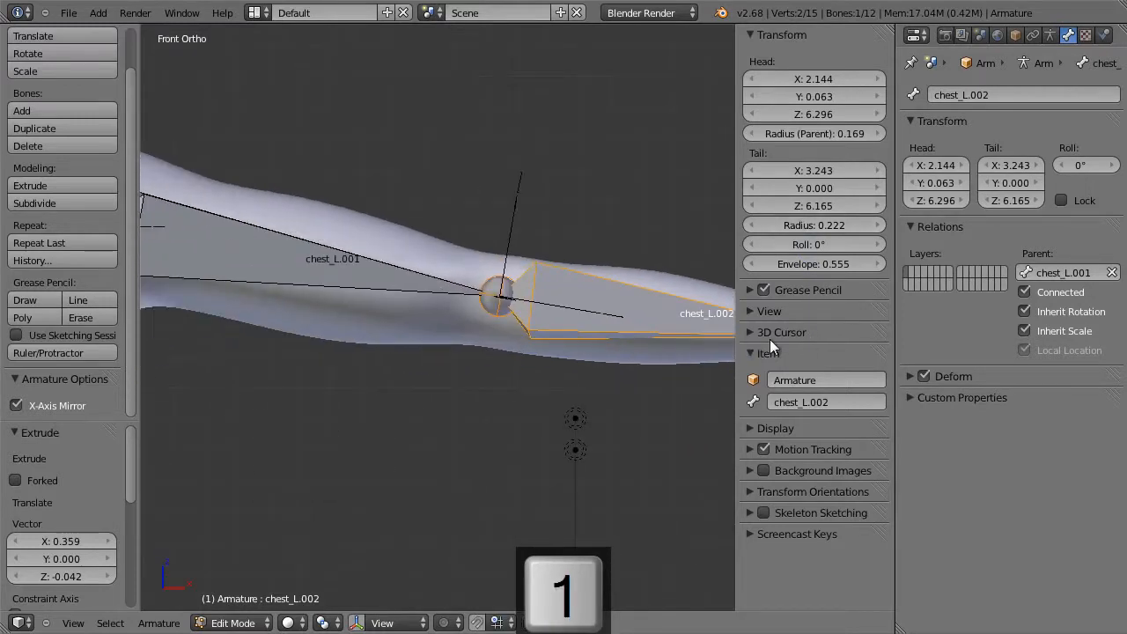
{"action": "middle_click_drag", "start_coordinate": [493, 341], "coordinate": [616, 352], "text": "shift"}
{"action": "right_click", "coordinate": [347, 251]}
{"action": "left_click", "coordinate": [817, 244]}
{"action": "type", "text": "0"}
{"action": "key", "text": "Return"}
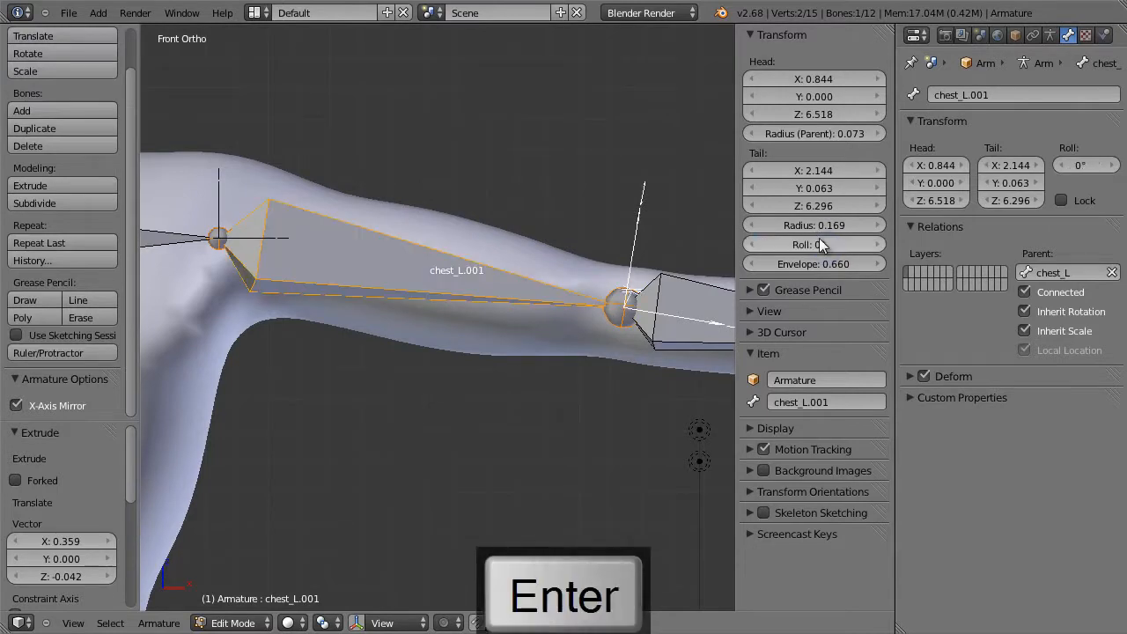
Step: Adjust the bone rolls freehand to about 9.07° for the upper-arm bone chest_L.001 and about 7.15° for the forearm bone chest_L.002
{"action": "key", "text": "ctrl+r"}
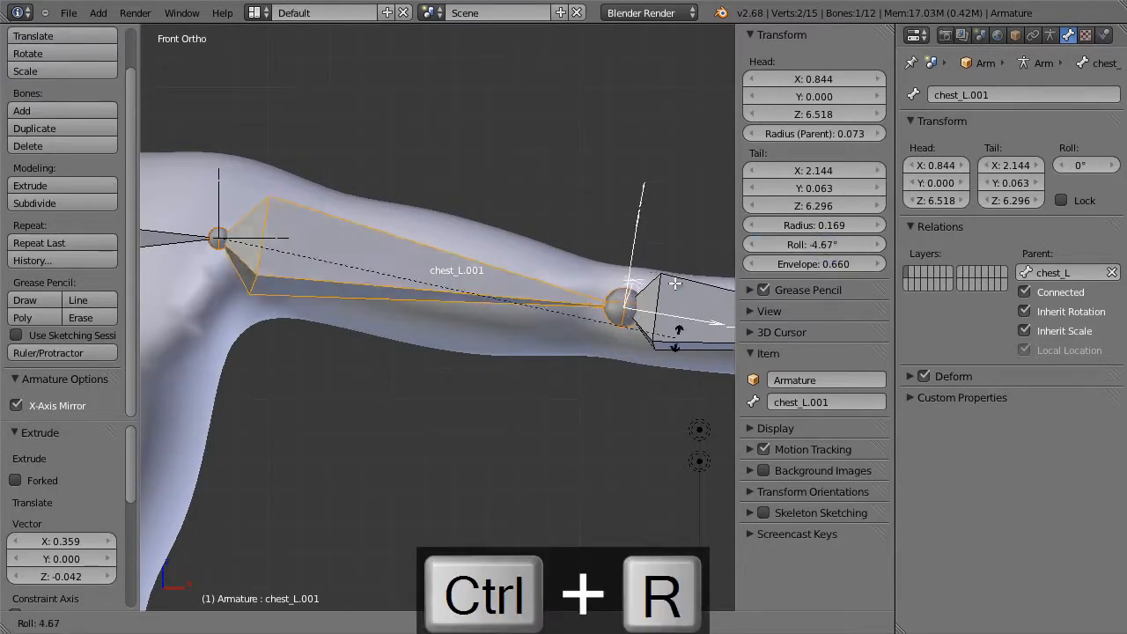
{"action": "left_click", "coordinate": [649, 227]}
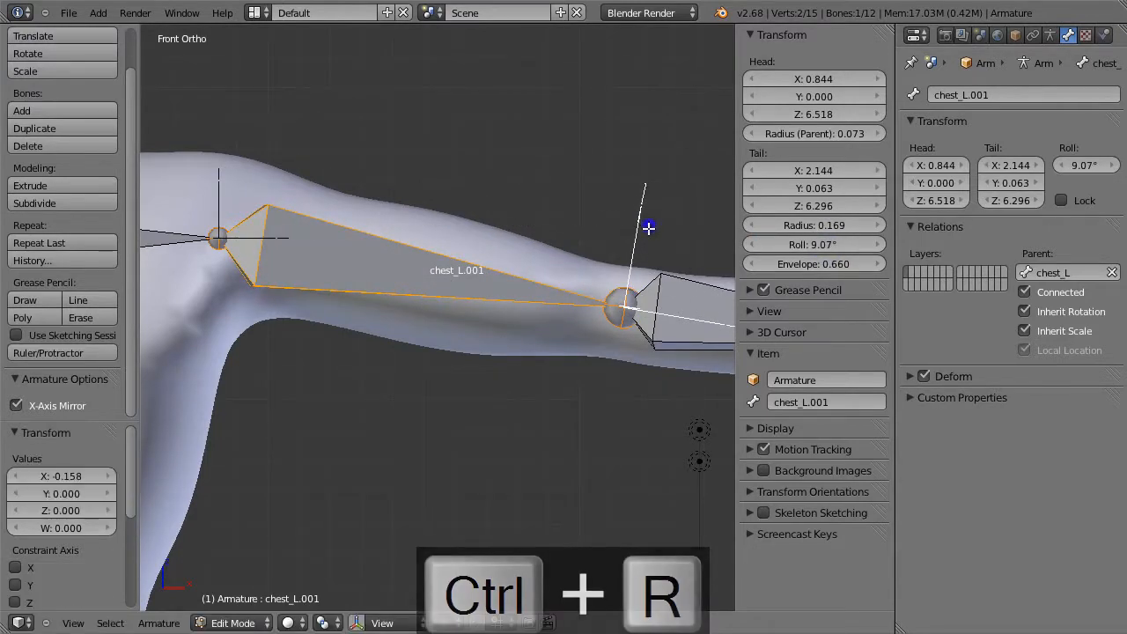
{"action": "middle_click_drag", "start_coordinate": [649, 225], "coordinate": [344, 208], "text": "shift"}
{"action": "right_click", "coordinate": [450, 302]}
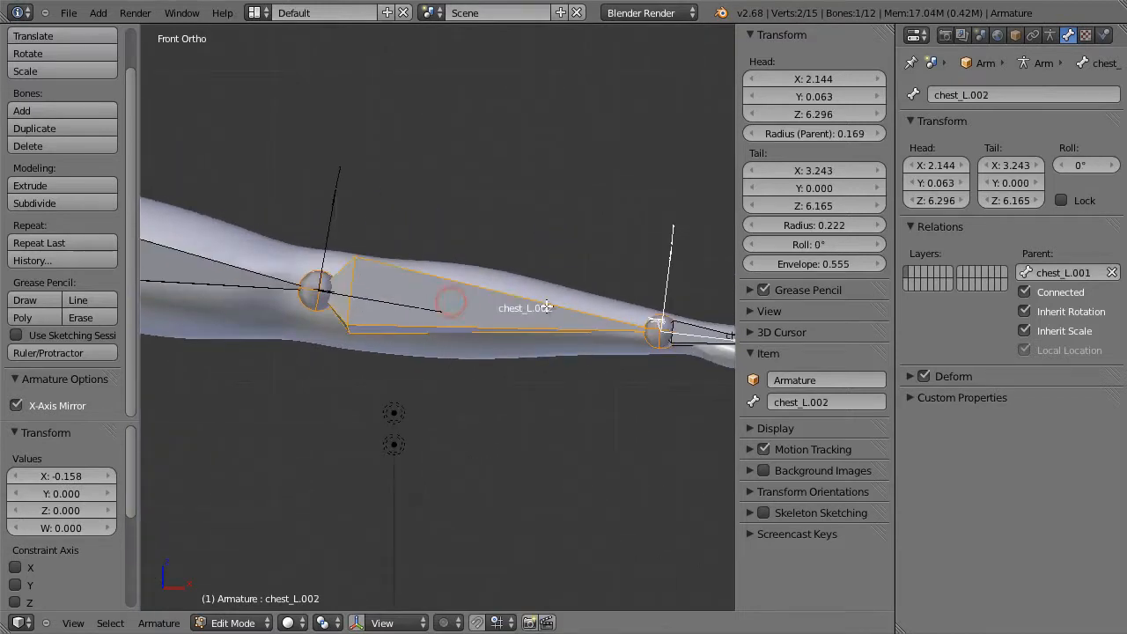
{"action": "key", "text": "shift+r"}
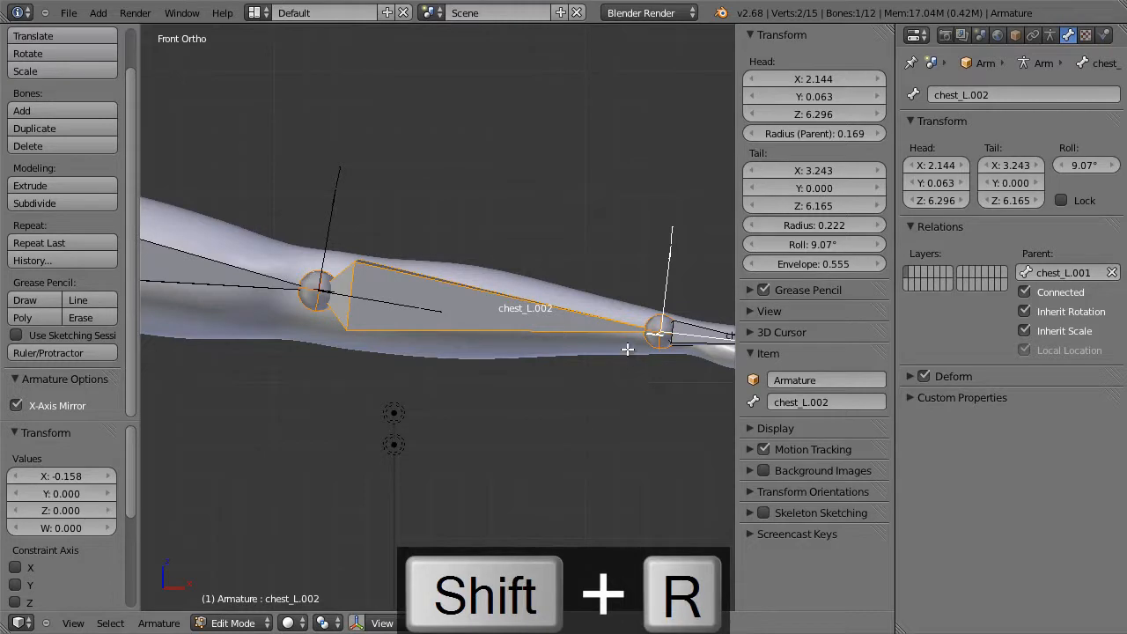
{"action": "key", "text": "ctrl+r"}
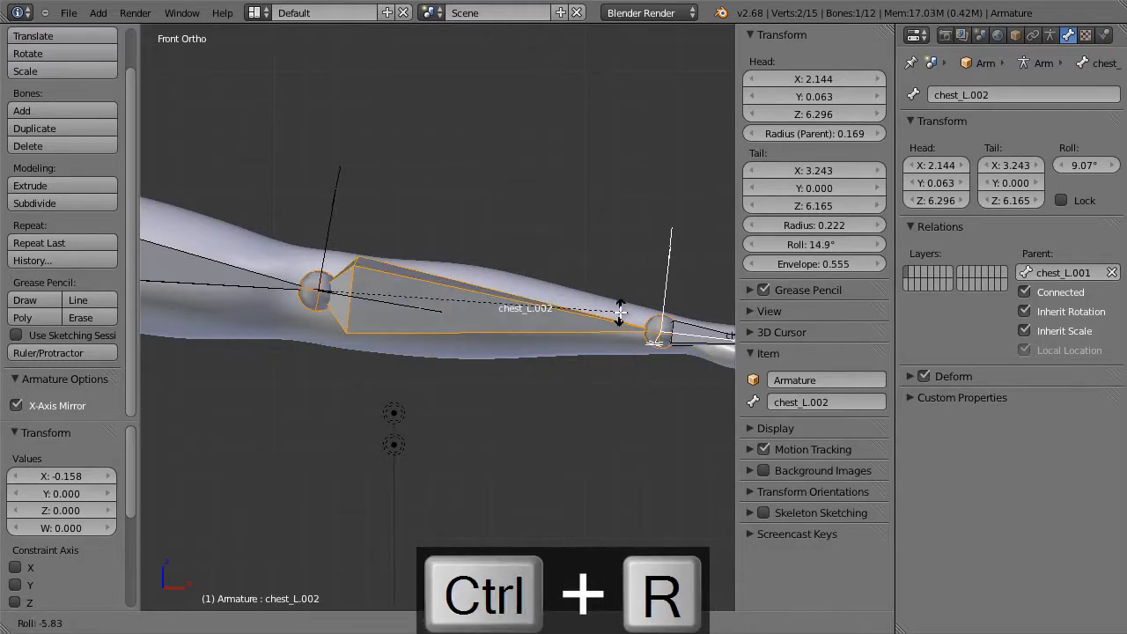
{"action": "left_click", "coordinate": [598, 351]}
Step: Adjust the roll of the chest_L.003 hand bone freehand to about 7.7°
{"action": "middle_click_drag", "start_coordinate": [669, 355], "coordinate": [538, 363], "text": "shift"}
{"action": "right_click", "coordinate": [576, 350]}
{"action": "key", "text": "ctrl+r"}
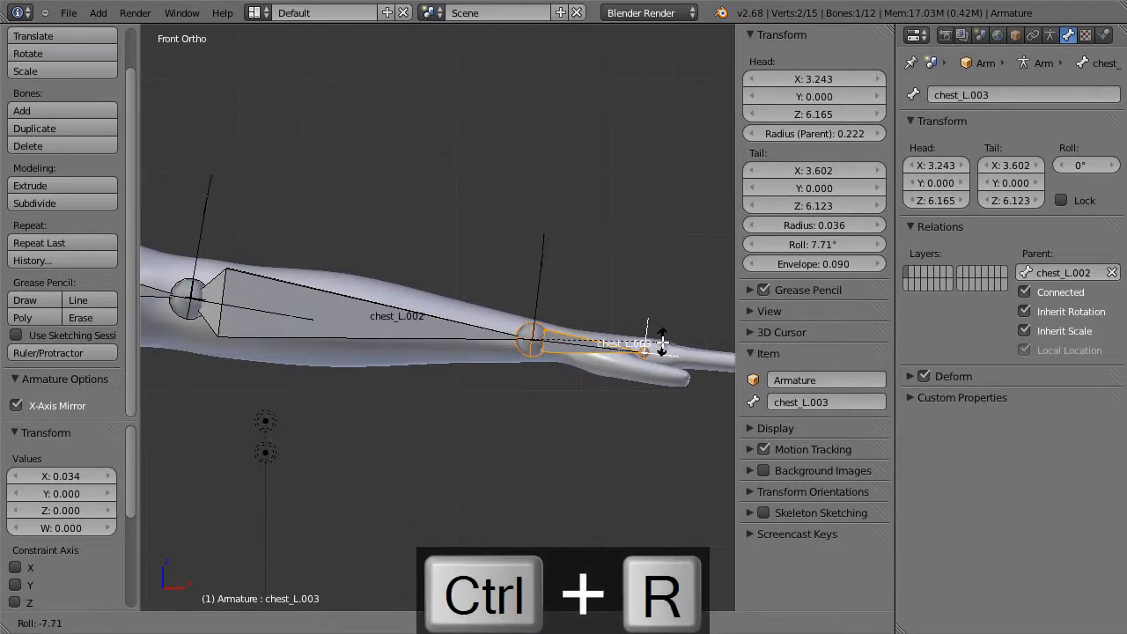
{"action": "left_click", "coordinate": [662, 345]}
Step: In Pose Mode, set the rotation mode of the chest_L.002 forearm bone to XYZ Euler
{"action": "mouse_move", "coordinate": [463, 336]}
{"action": "middle_mouse_down"}
{"action": "mouse_move", "coordinate": [473, 330]}
{"action": "mouse_move", "coordinate": [448, 345]}
{"action": "middle_mouse_up"}
{"action": "key", "text": "ctrl+Tab"}
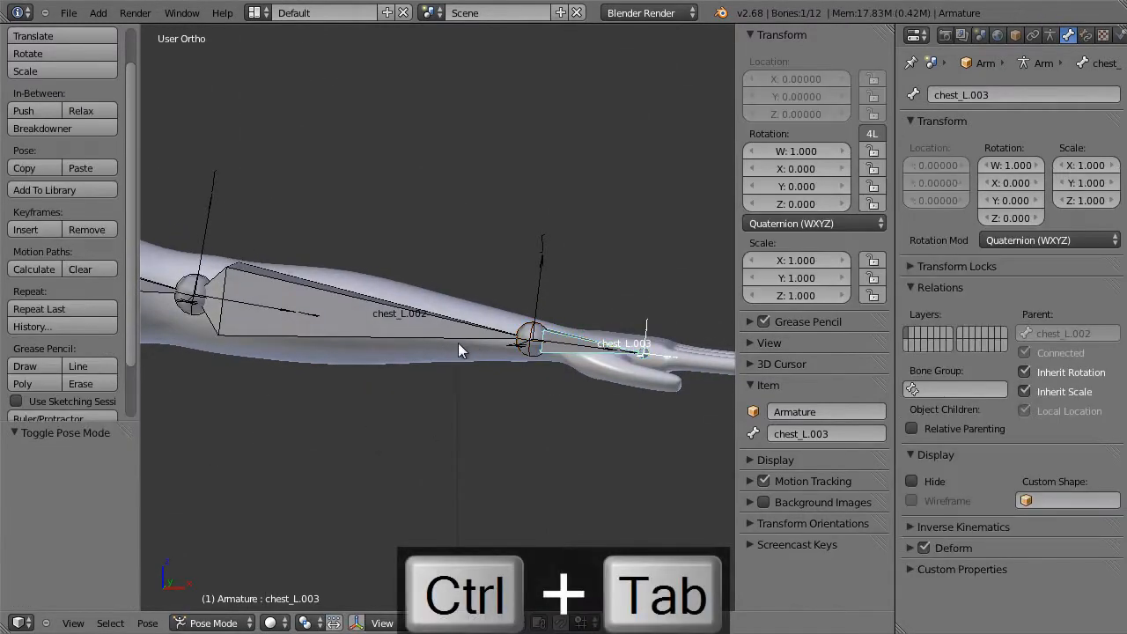
{"action": "right_click", "coordinate": [340, 309]}
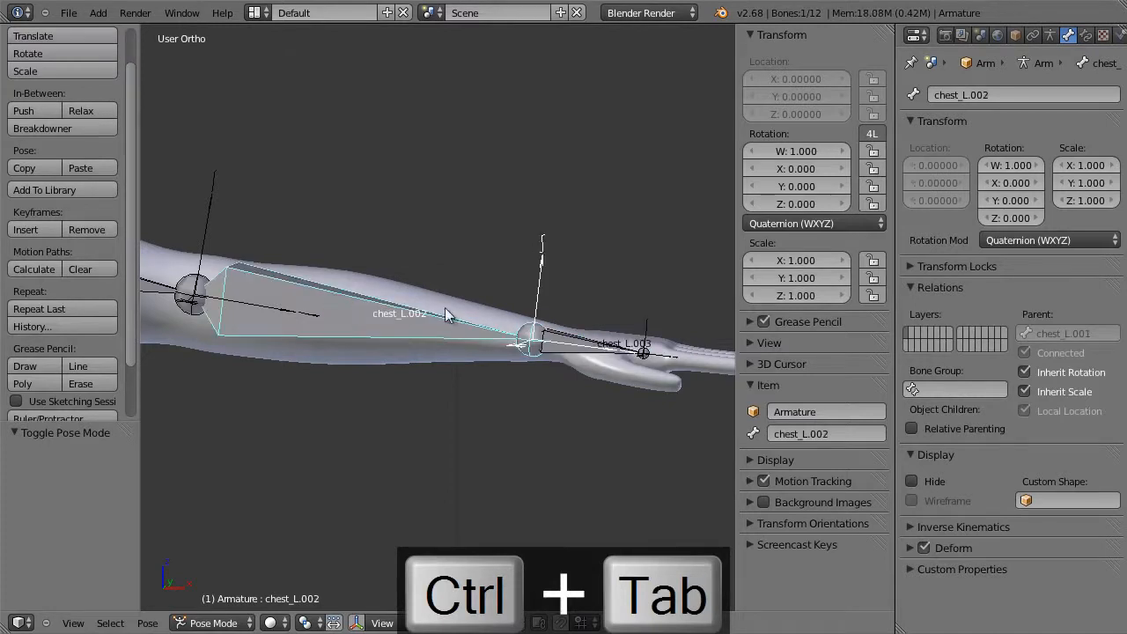
{"action": "key", "text": "KP_7"}
{"action": "middle_click_drag", "start_coordinate": [517, 276], "coordinate": [708, 188], "text": "shift"}
{"action": "key", "text": "r"}
{"action": "key", "text": "Escape"}
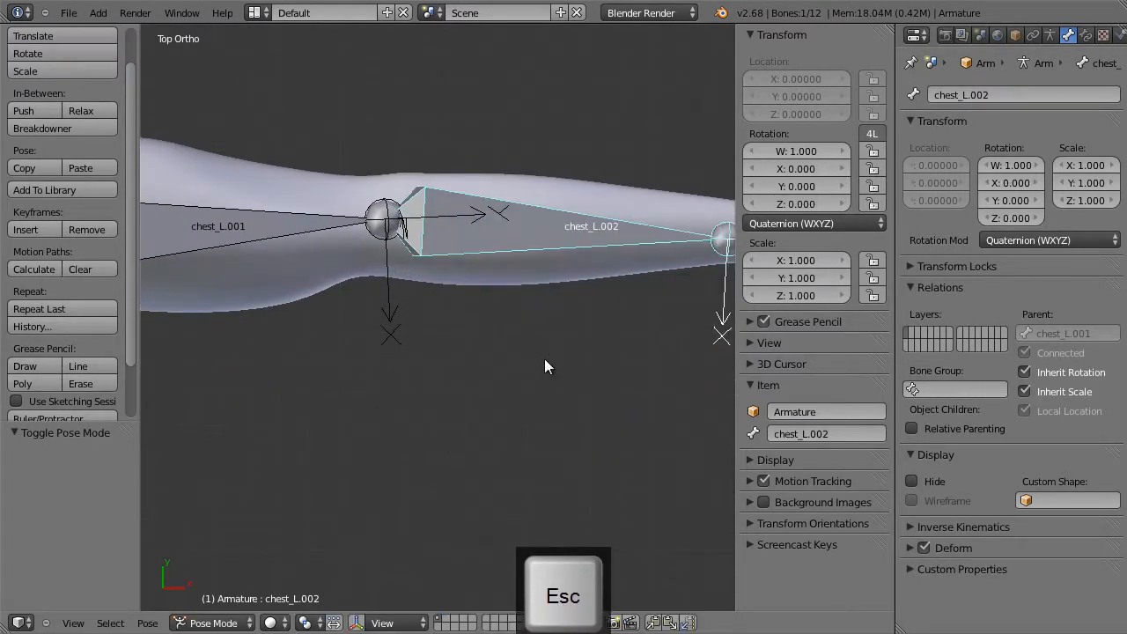
{"action": "left_click", "coordinate": [779, 224]}
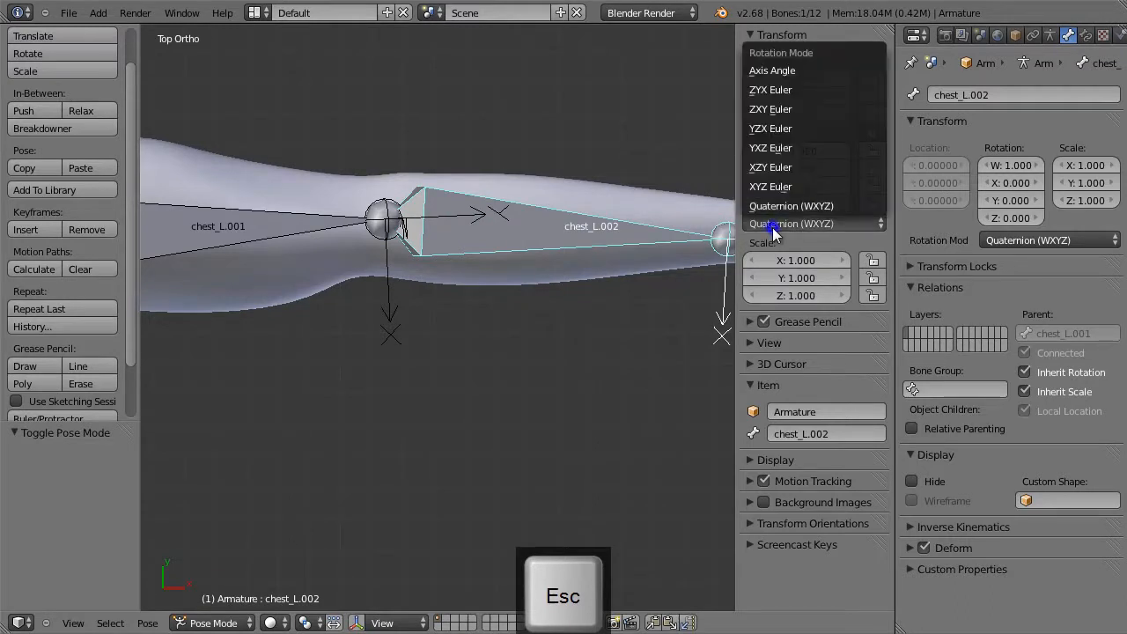
{"action": "left_click", "coordinate": [794, 188]}
Step: Test-rotate the forearm bone in top view to see which local axis bends the elbow, and cancel the rotation
{"action": "key", "text": "r"}
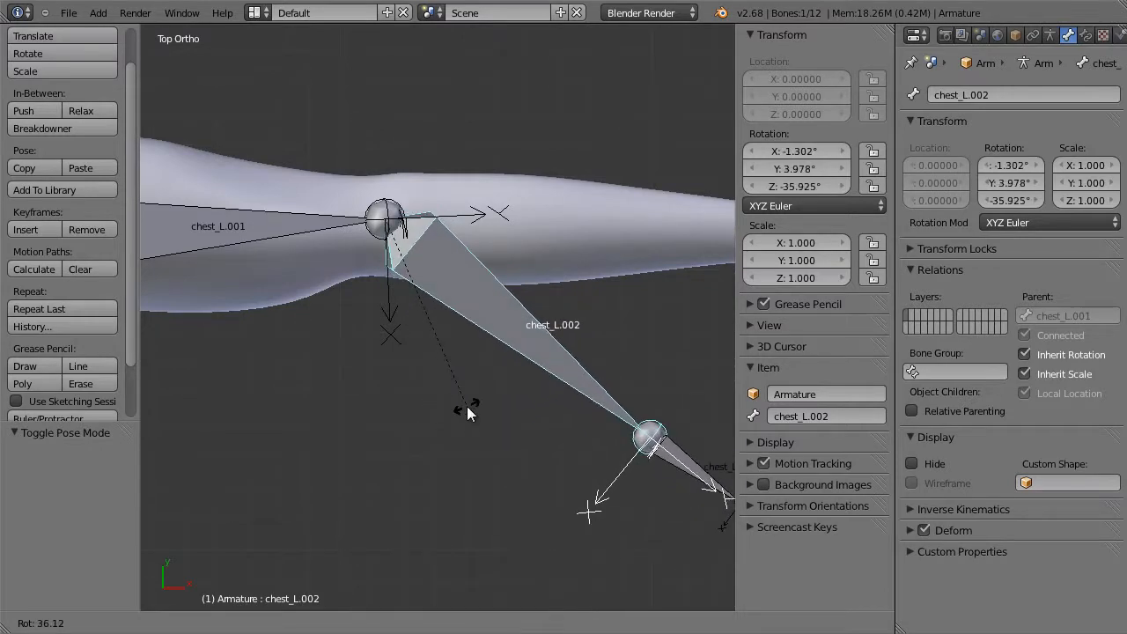
{"action": "key", "text": "Escape"}
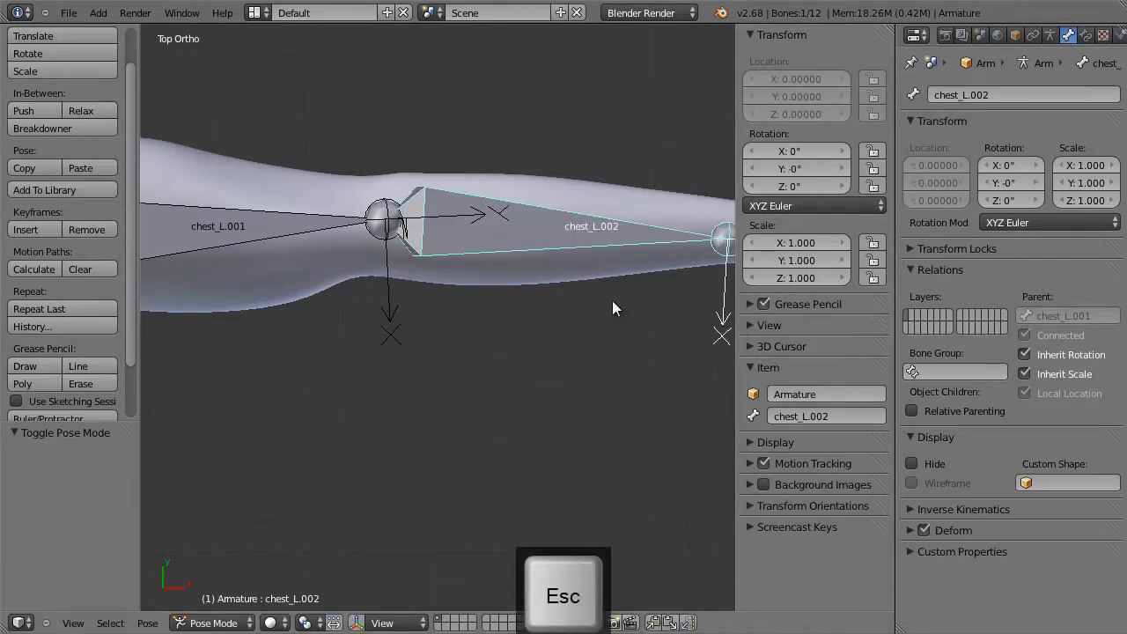
{"action": "middle_click_drag", "start_coordinate": [612, 301], "coordinate": [431, 332], "text": "shift"}
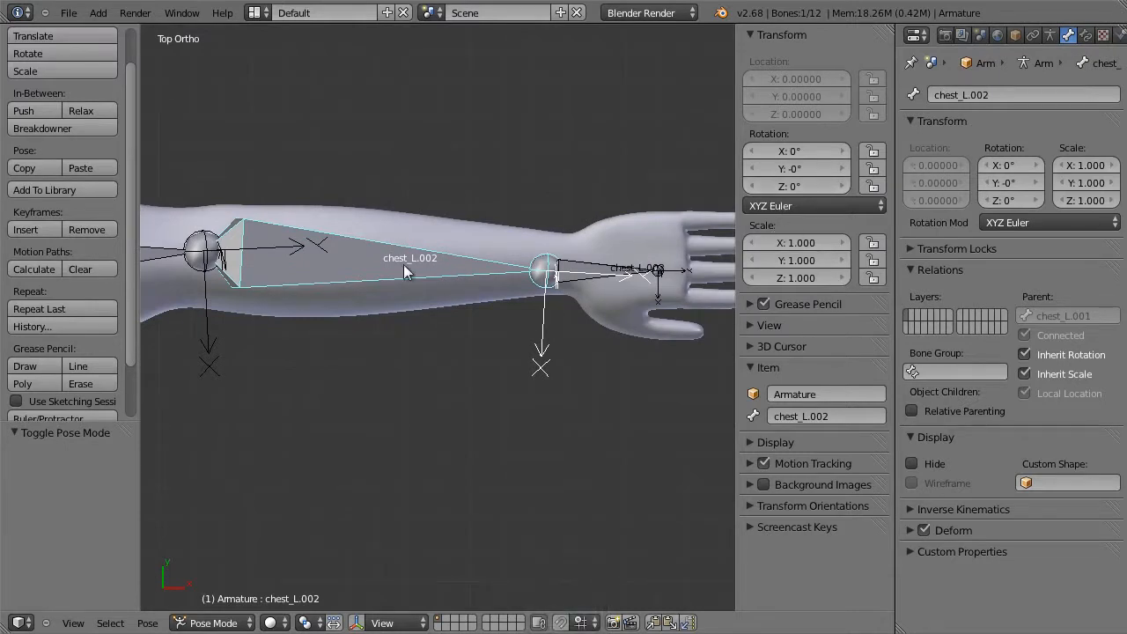
Step: In Edit Mode, roll the chest_L.002 forearm bone freehand to about -80.9°
{"action": "key", "text": "Tab"}
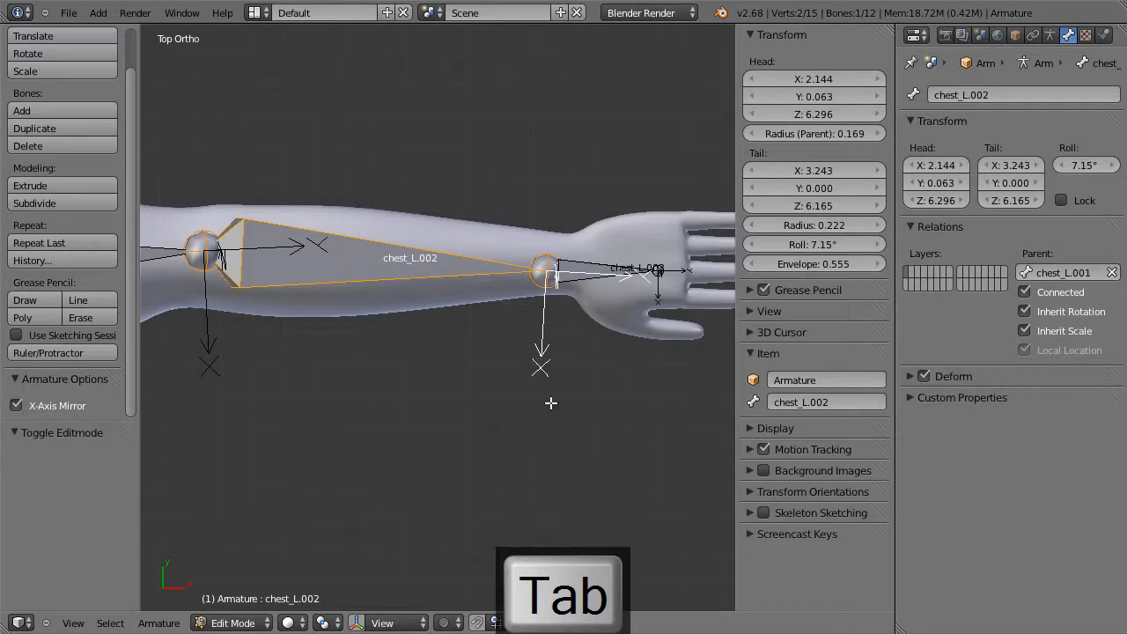
{"action": "key", "text": "ctrl+r"}
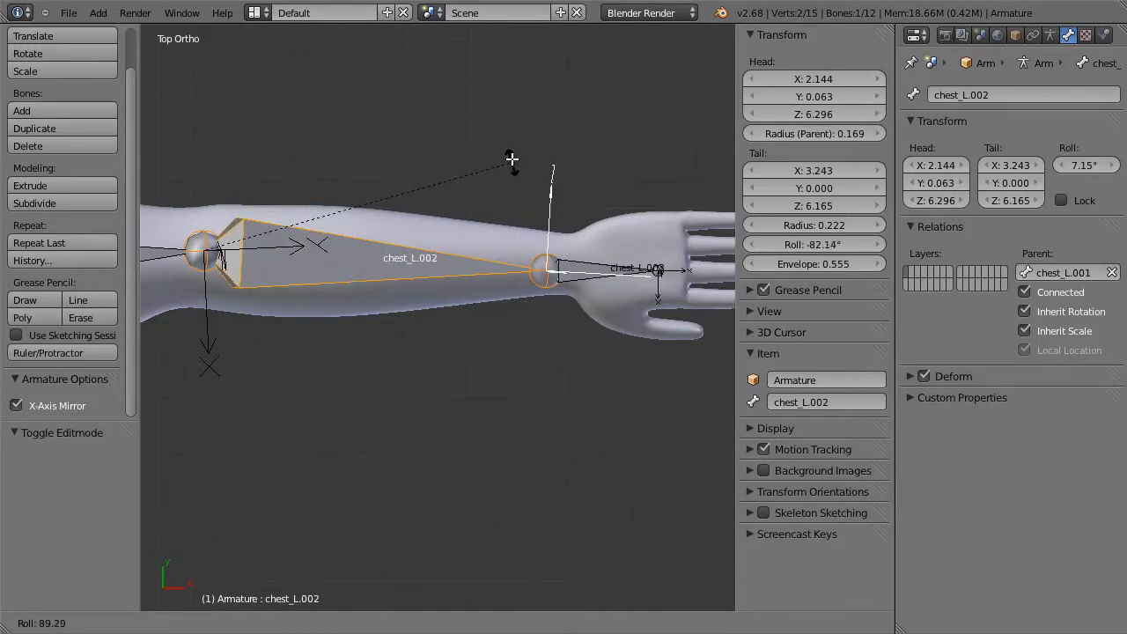
{"action": "left_click", "coordinate": [514, 155]}
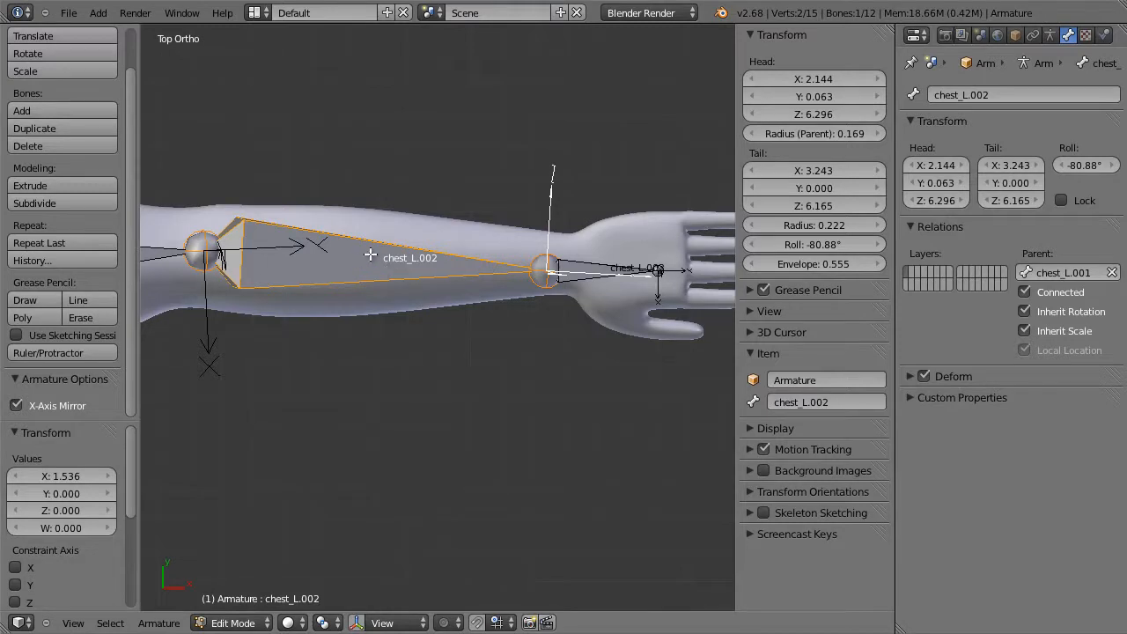
Step: Return to Pose Mode and test the elbow bend of the re-rolled forearm bone from the top, cancelling the rotation
{"action": "key", "text": "ctrl+Tab"}
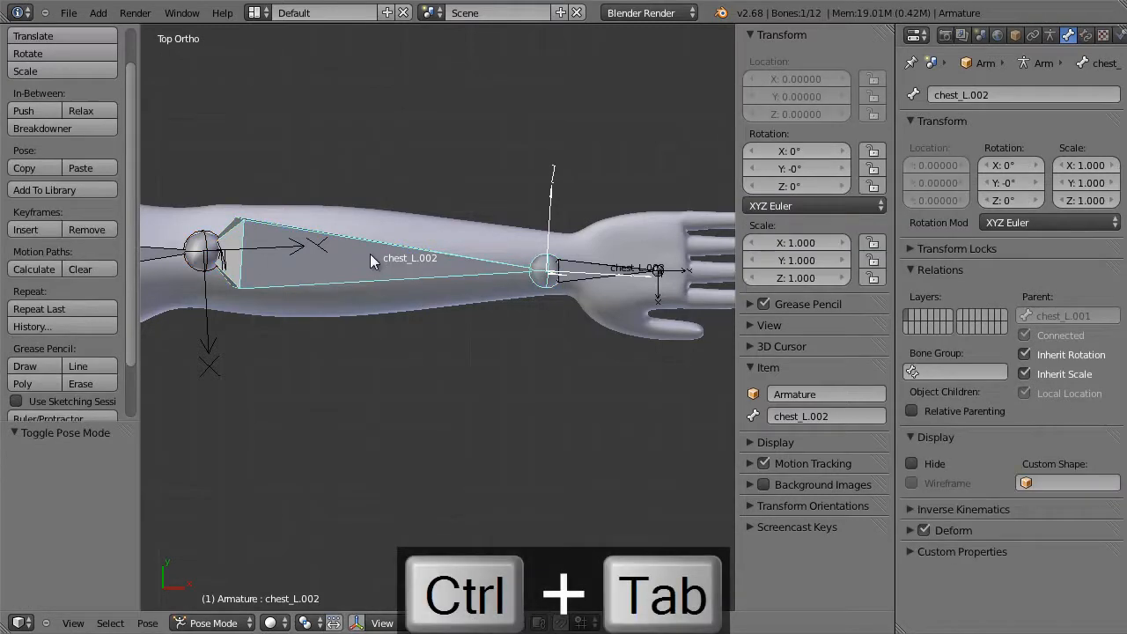
{"action": "key", "text": "KP_7"}
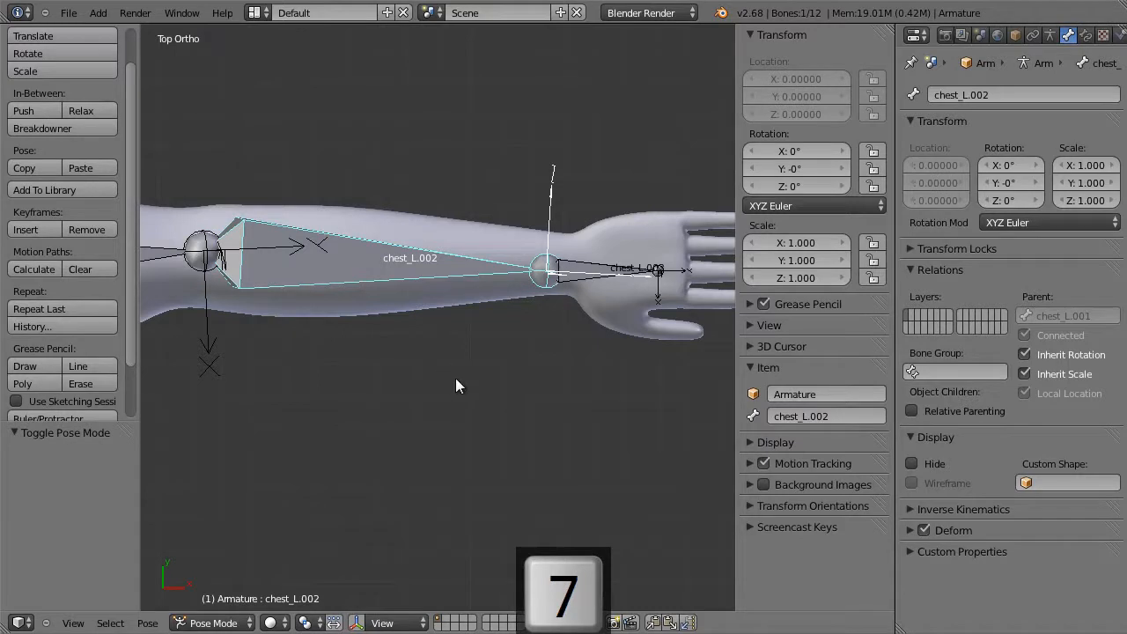
{"action": "key", "text": "r"}
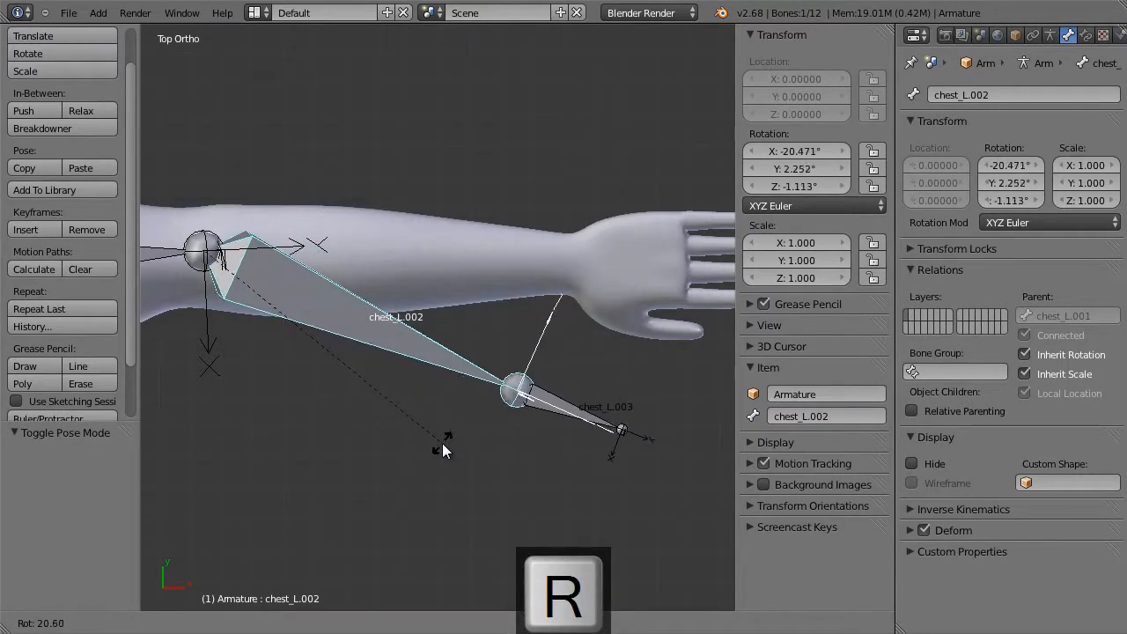
{"action": "key", "text": "Escape"}
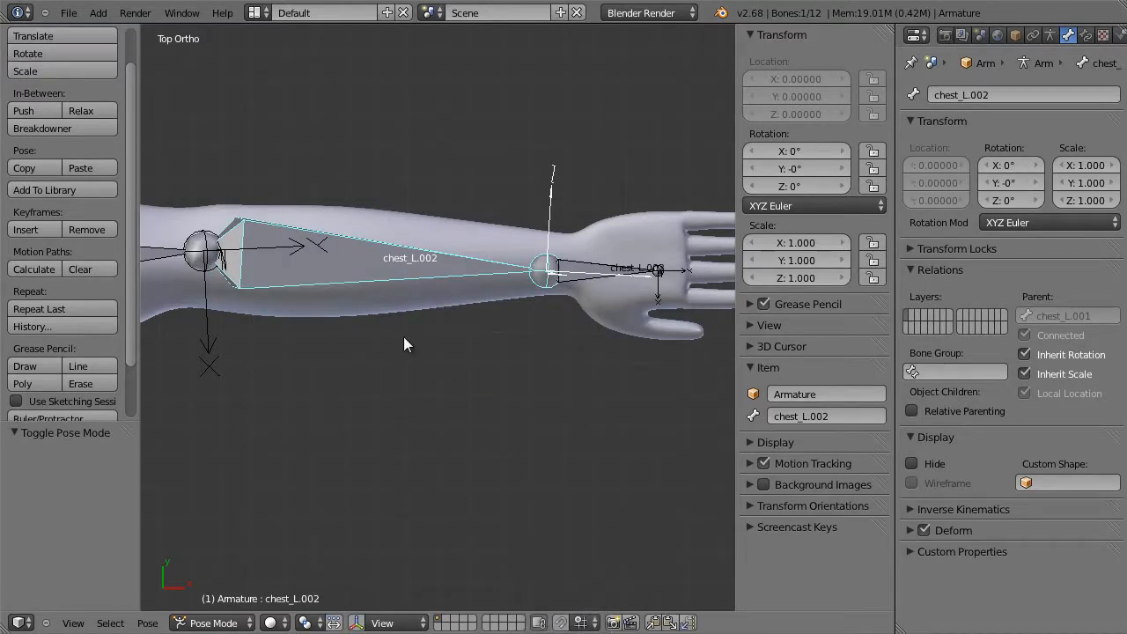
Step: In Edit Mode, flip the roll of the chest_L.002 forearm bone around to about -263.2°
{"action": "key", "text": "Tab"}
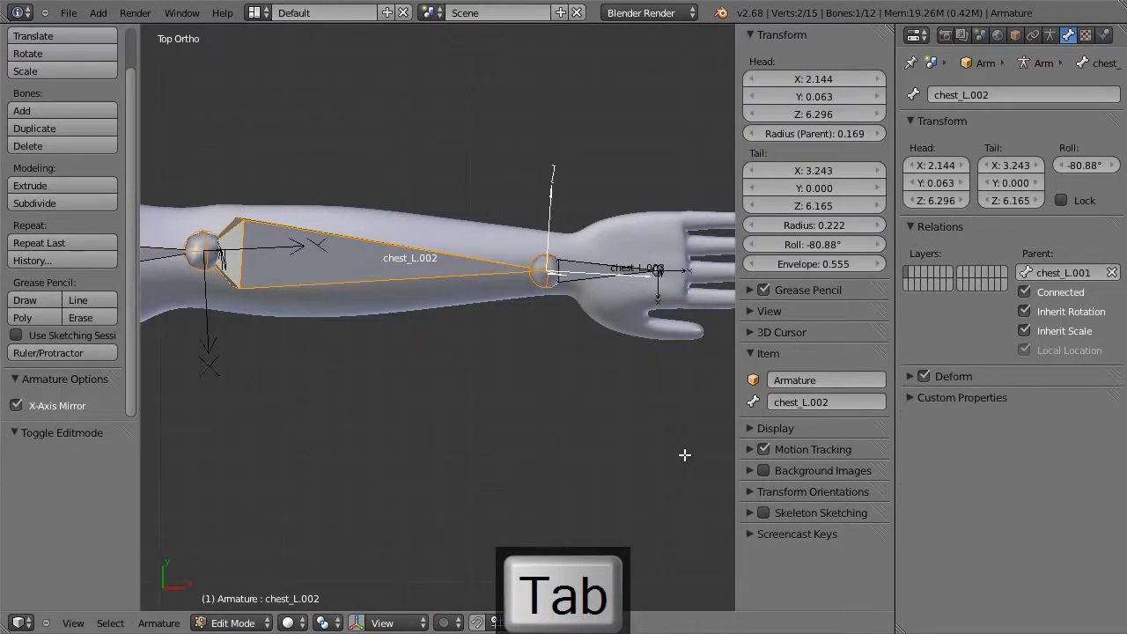
{"action": "key", "text": "ctrl+r"}
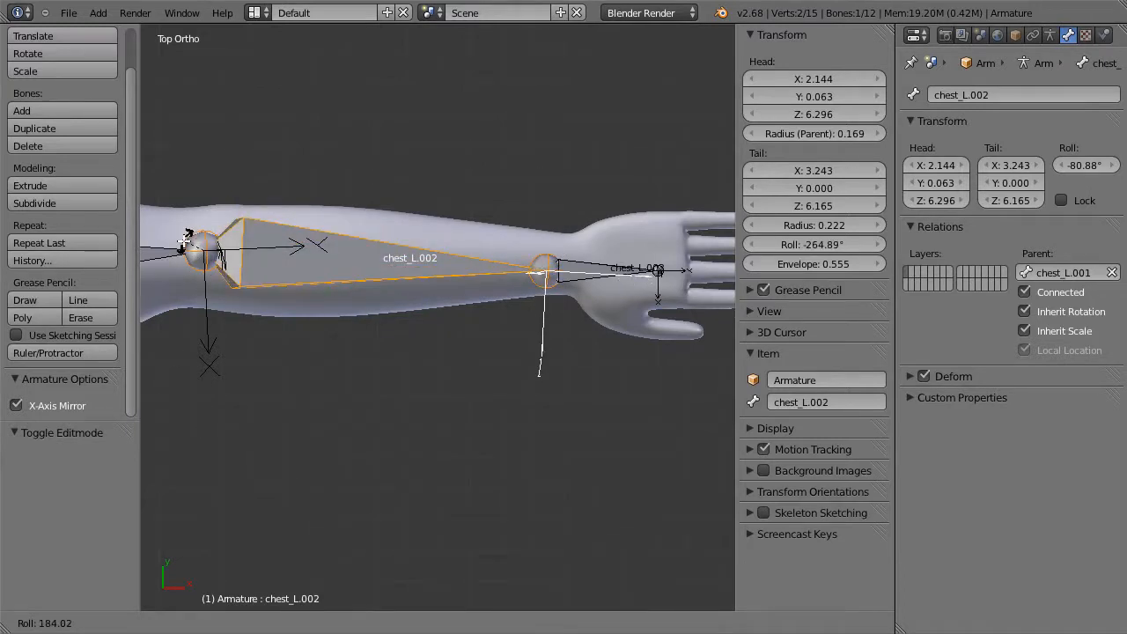
{"action": "left_click", "coordinate": [185, 242]}
{"action": "key", "text": "ctrl+r"}
{"action": "left_click", "coordinate": [459, 204]}
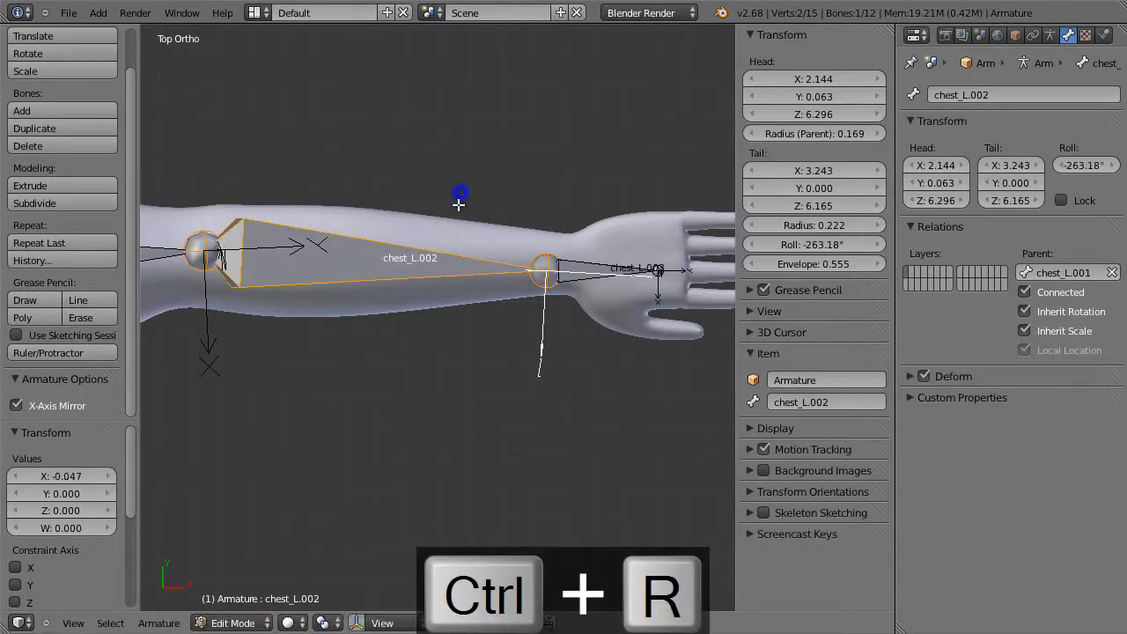
Step: Switch to Pose Mode and test-rotate the flipped forearm bone to check the sign of its X rotation, then cancel
{"action": "key", "text": "ctrl+Tab"}
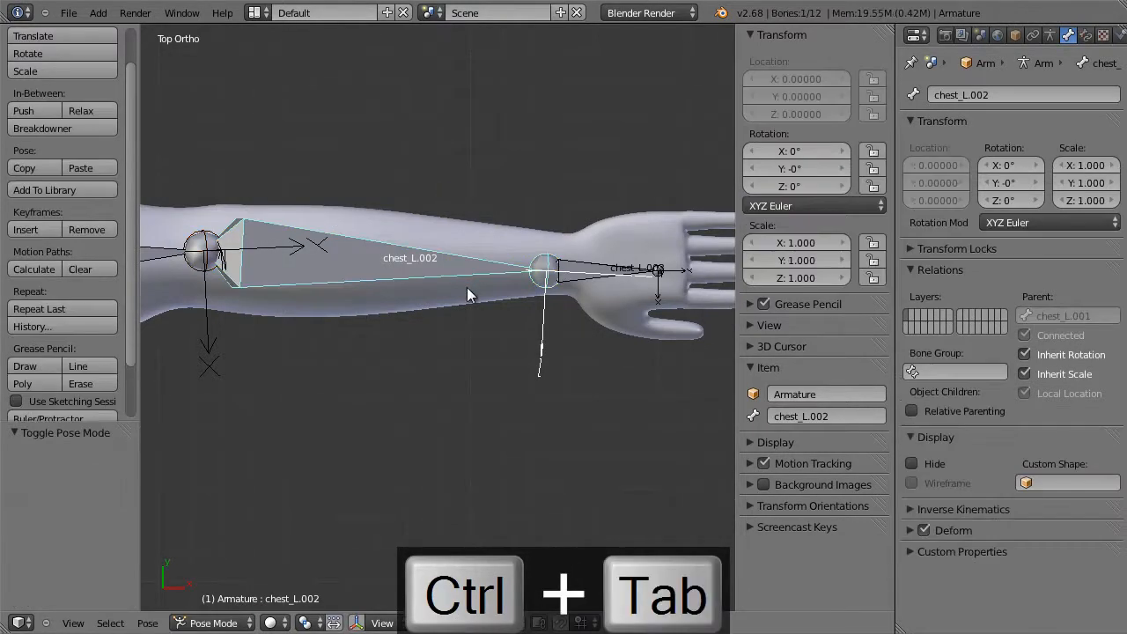
{"action": "key", "text": "r"}
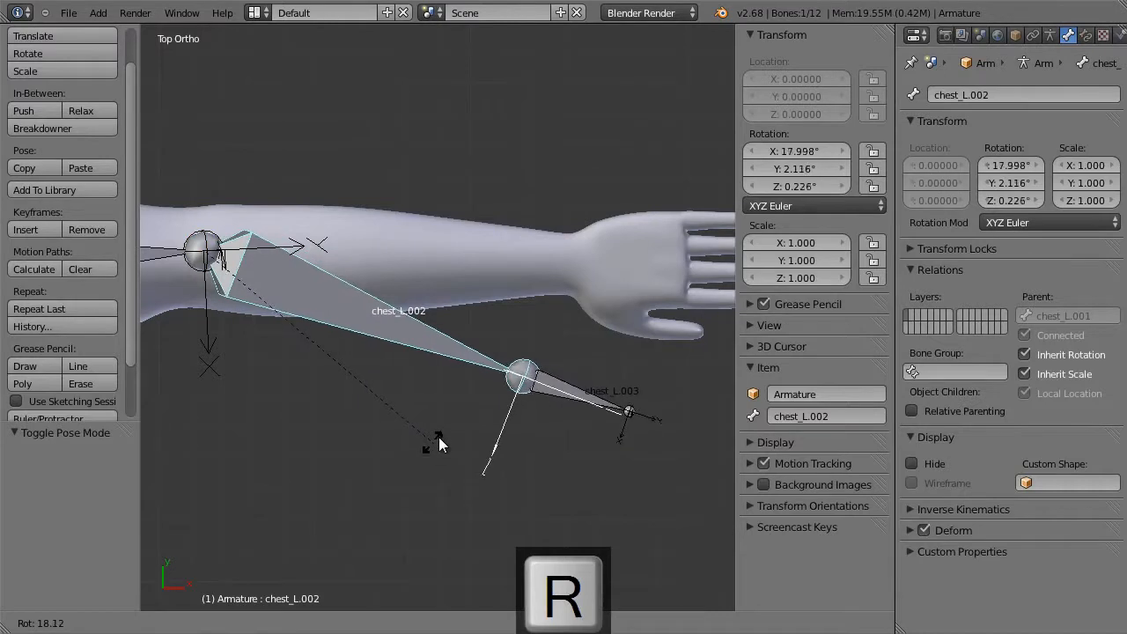
{"action": "key", "text": "Escape"}
Step: Inspect the forearm bone's axes in perspective by test-rotating it freely and about global X, cancelling each rotation
{"action": "middle_click_drag", "start_coordinate": [510, 382], "coordinate": [394, 182]}
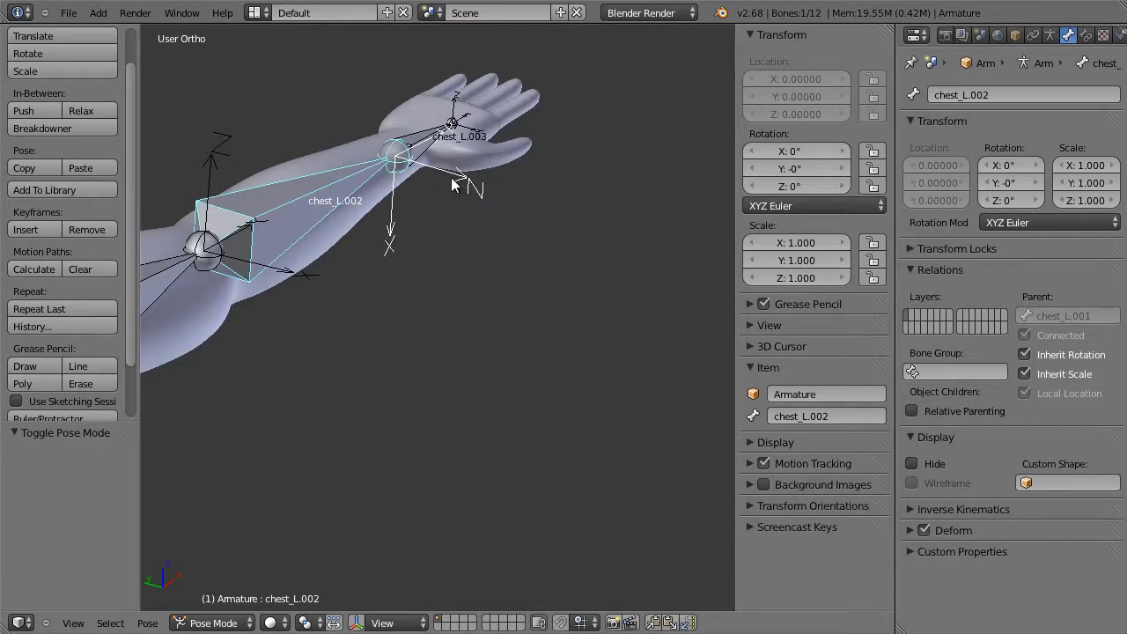
{"action": "middle_click_drag", "start_coordinate": [435, 227], "coordinate": [465, 194]}
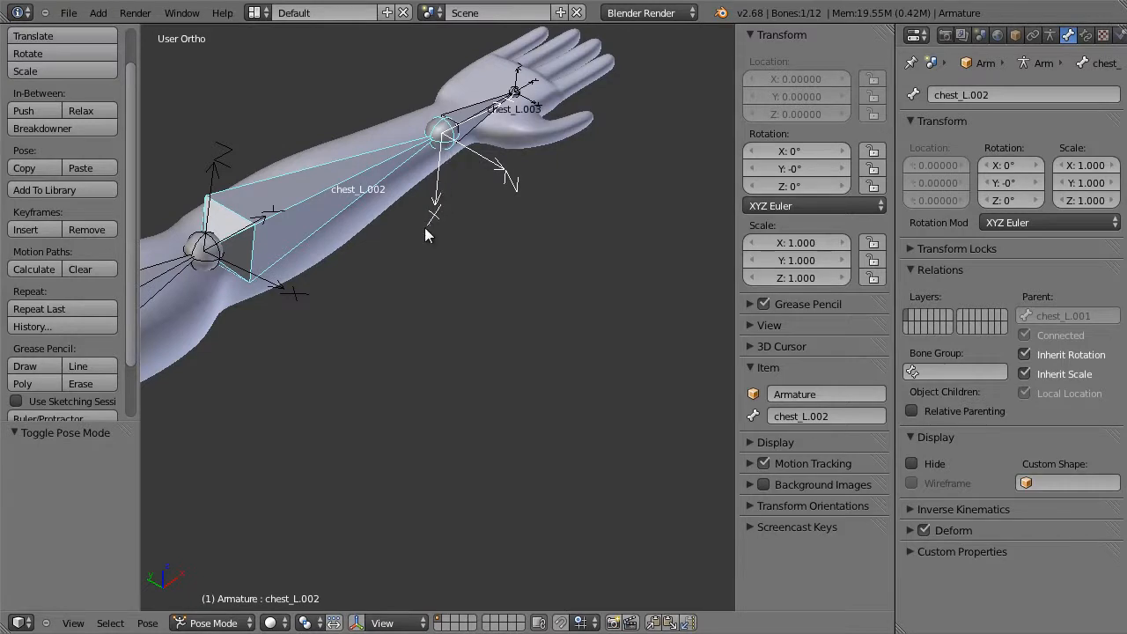
{"action": "key", "text": "r"}
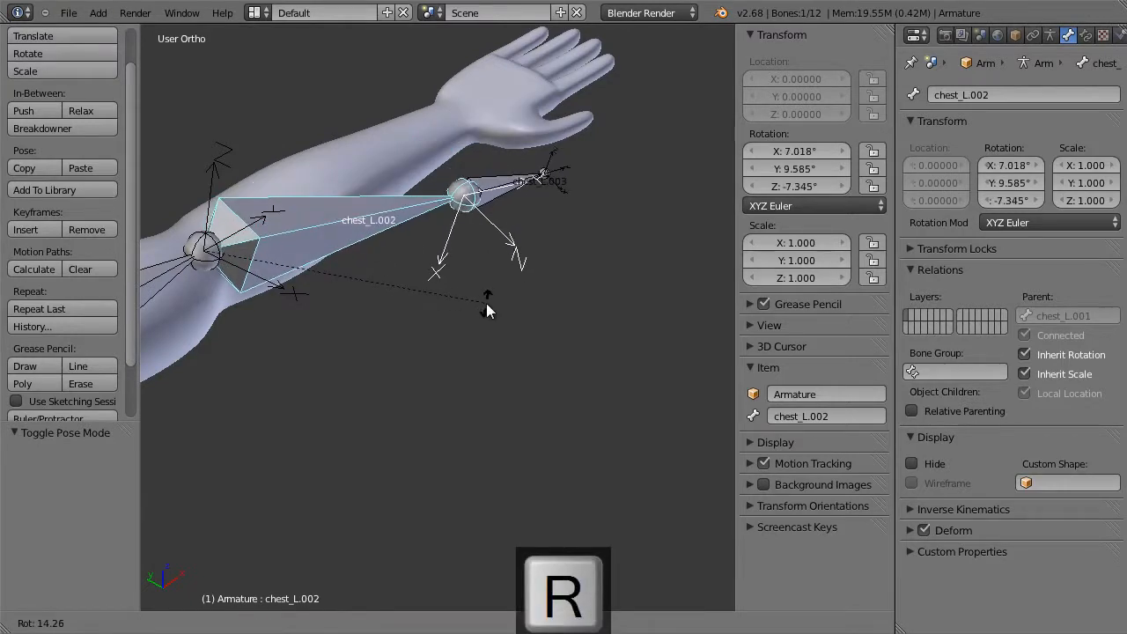
{"action": "key", "text": "x"}
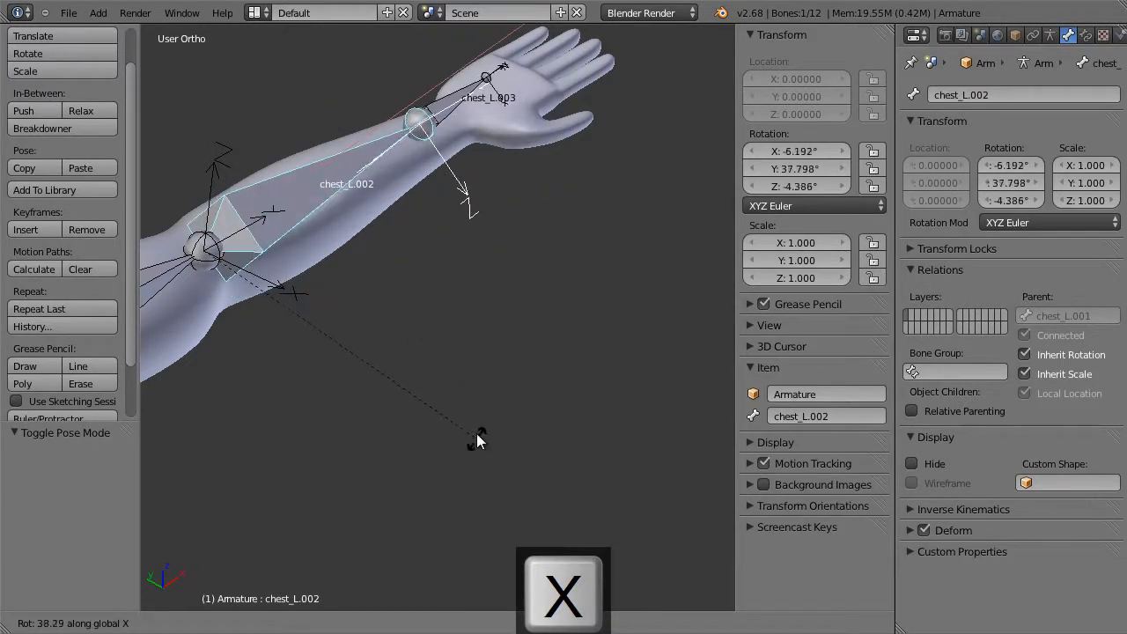
{"action": "key", "text": "Escape"}
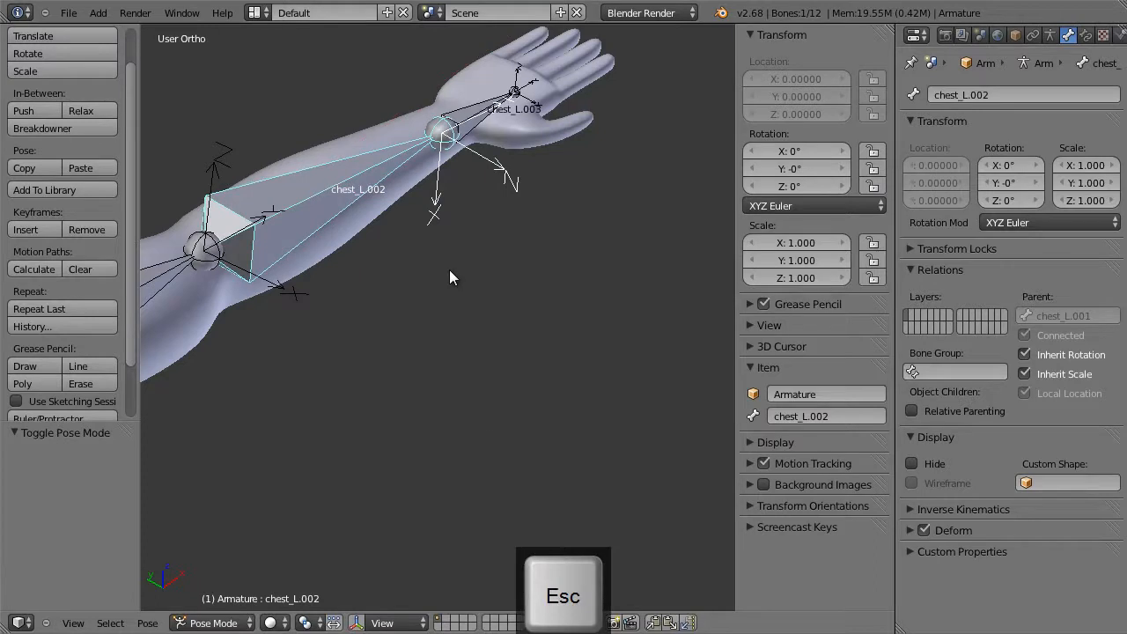
{"action": "key", "text": "r"}
{"action": "key", "text": "Escape"}
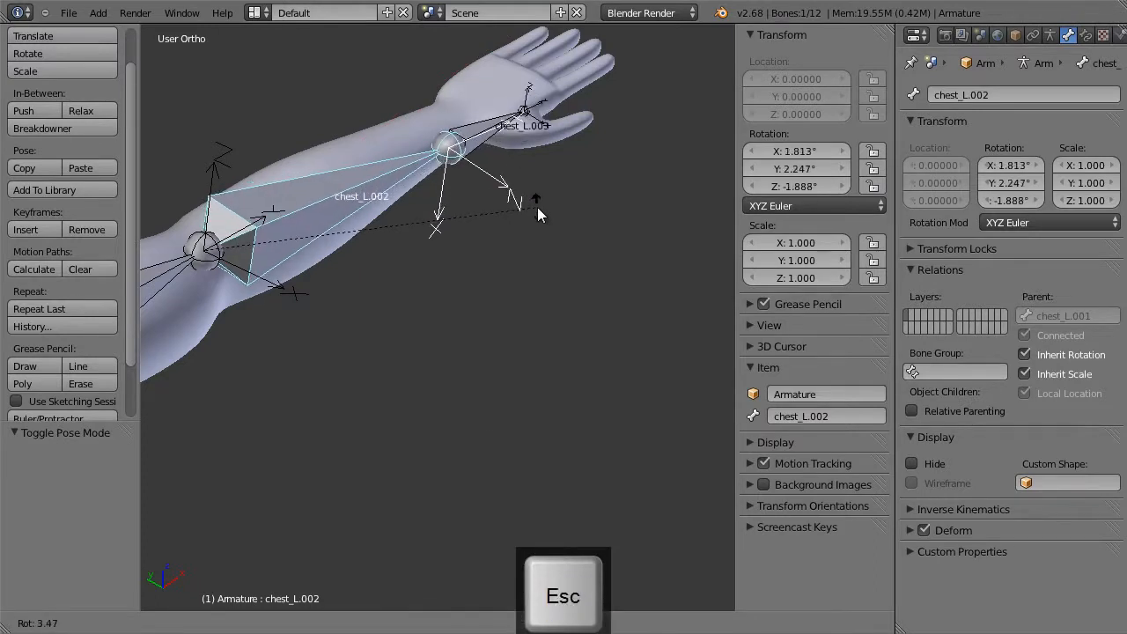
Step: Lock the Y and Z rotation of the chest_L.002 forearm bone and test its X-only rotation, cancelling the test
{"action": "key", "text": "KP_7"}
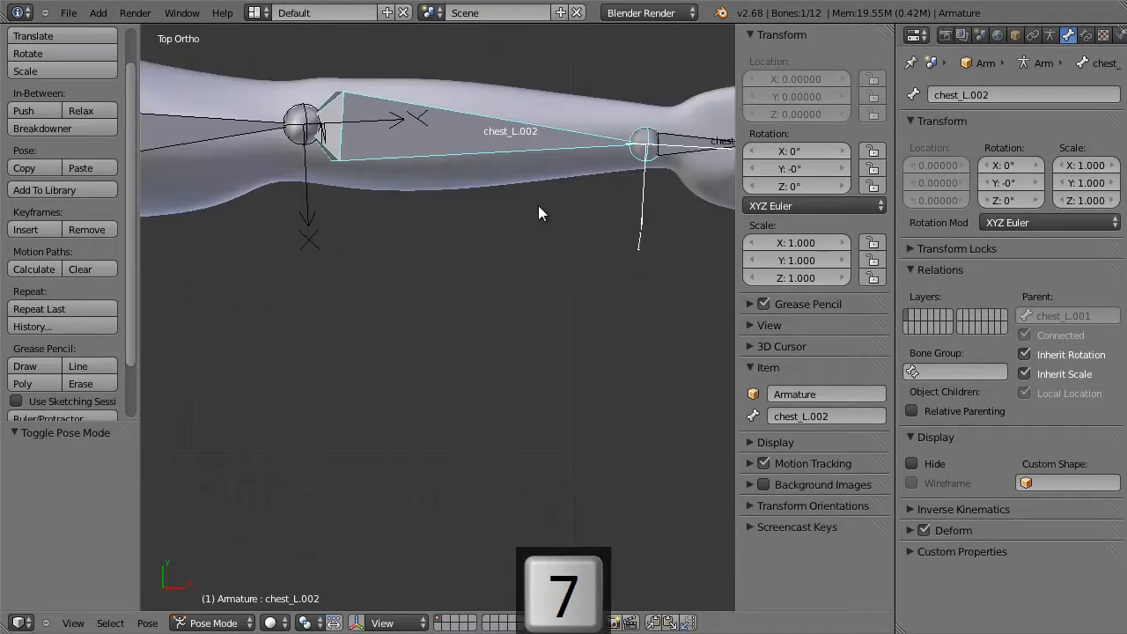
{"action": "middle_click_drag", "start_coordinate": [584, 239], "coordinate": [641, 113]}
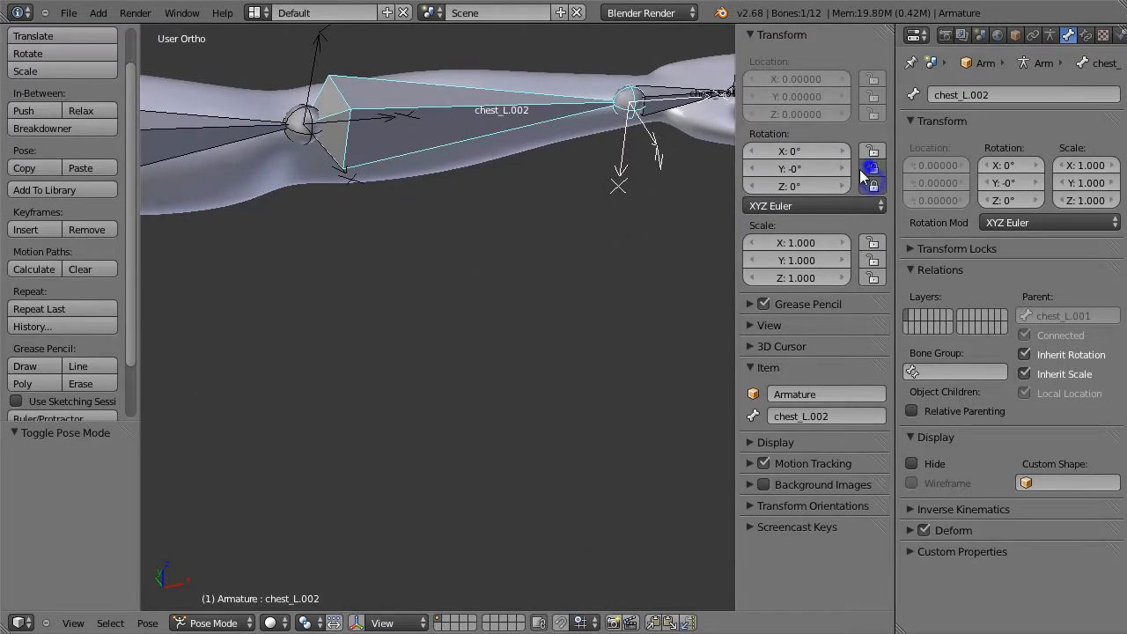
{"action": "key", "text": "r"}
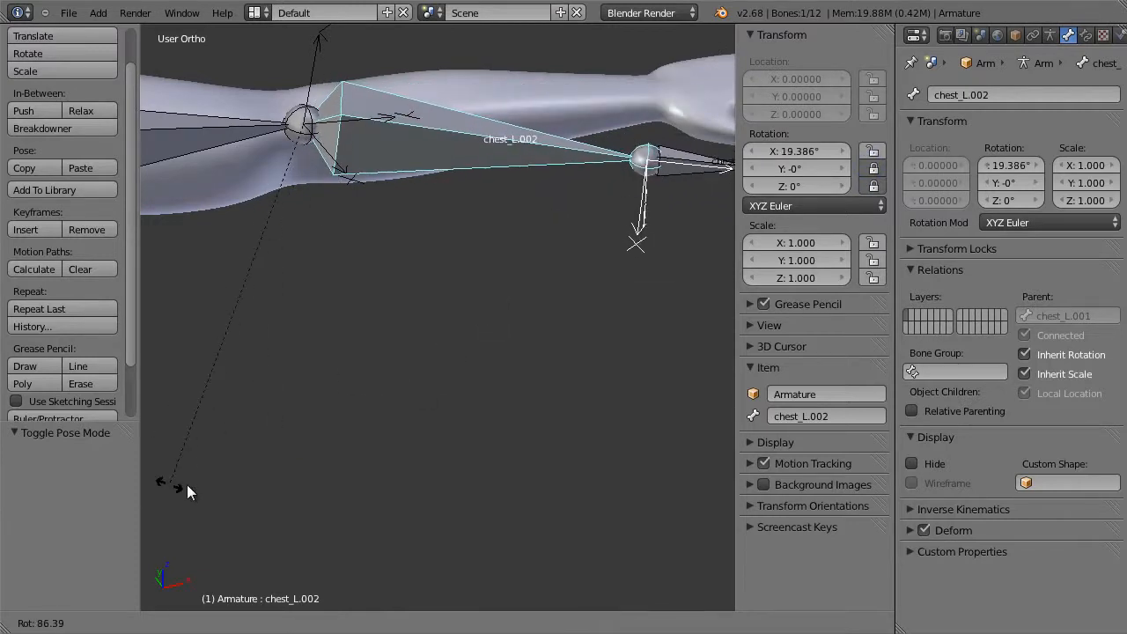
{"action": "key", "text": "Escape"}
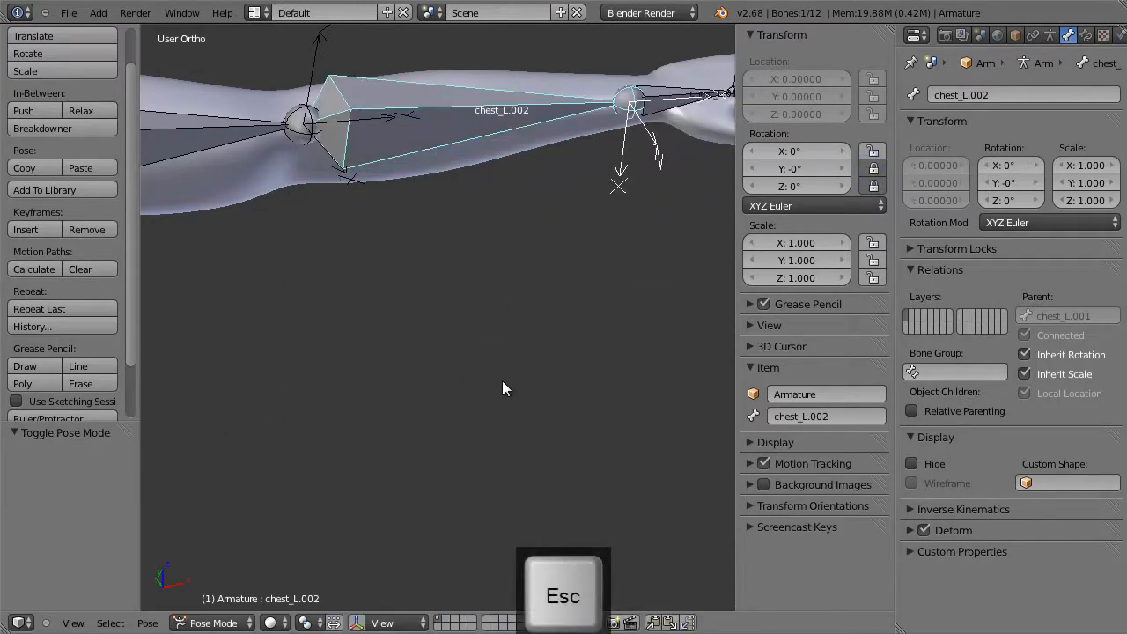
Step: Return to Edit Mode and examine the axes of the left forearm and hand bones, starting from the front view
{"action": "key", "text": "Tab"}
{"action": "scroll", "coordinate": [521, 385], "scroll_direction": "down", "scroll_amount": 5}
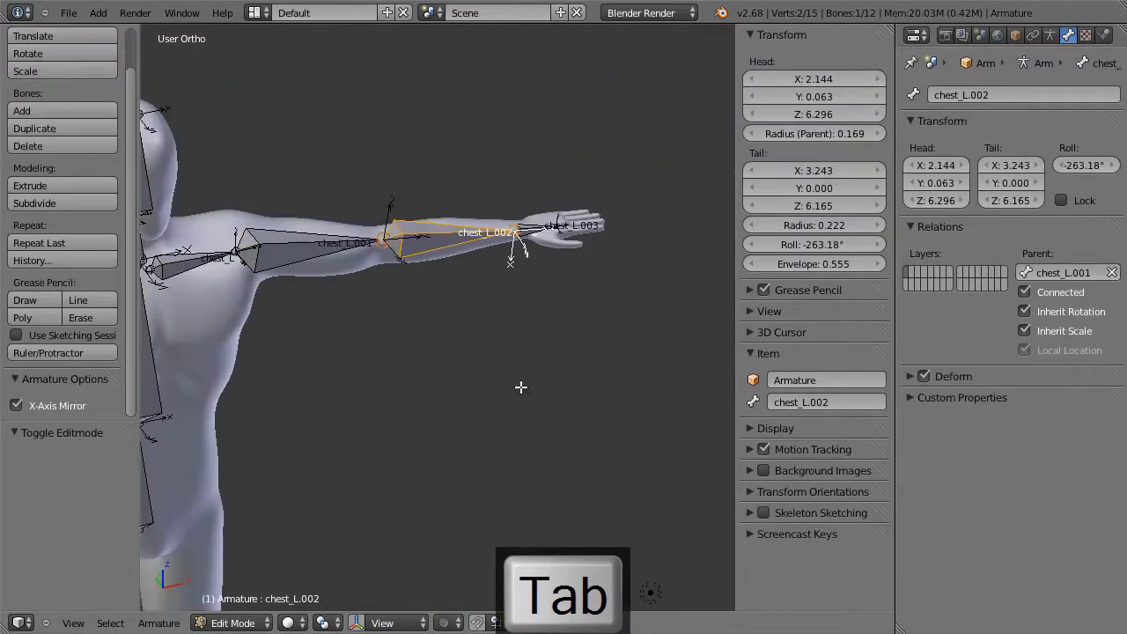
{"action": "key", "text": "KP_1"}
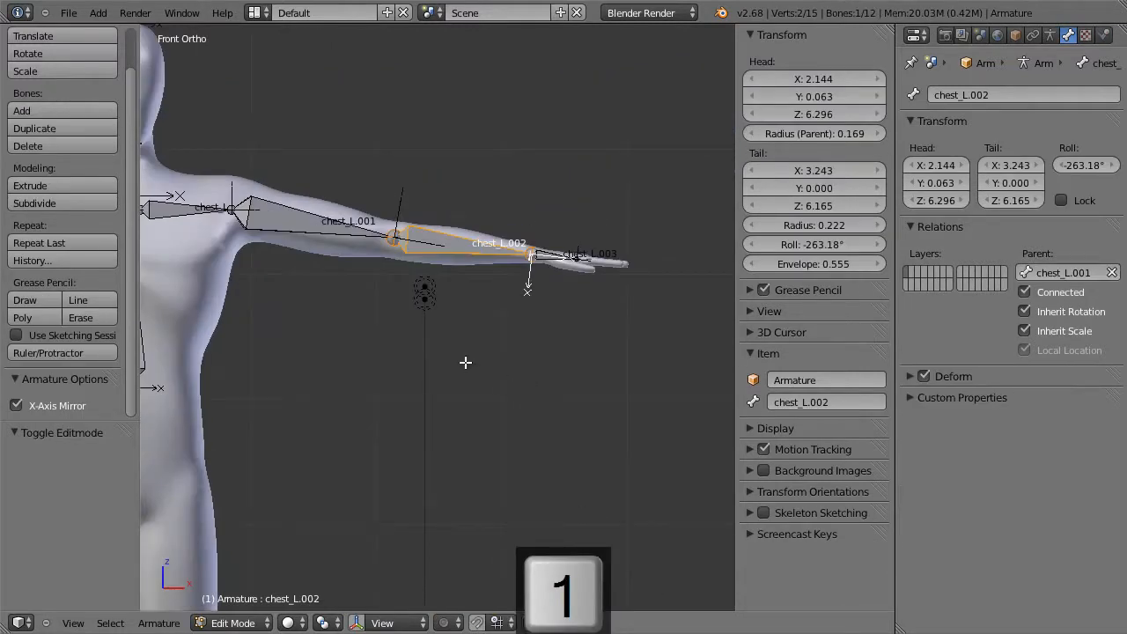
{"action": "scroll", "coordinate": [551, 375], "scroll_direction": "down", "scroll_amount": 4}
{"action": "scroll", "coordinate": [679, 364], "scroll_direction": "up", "scroll_amount": 7}
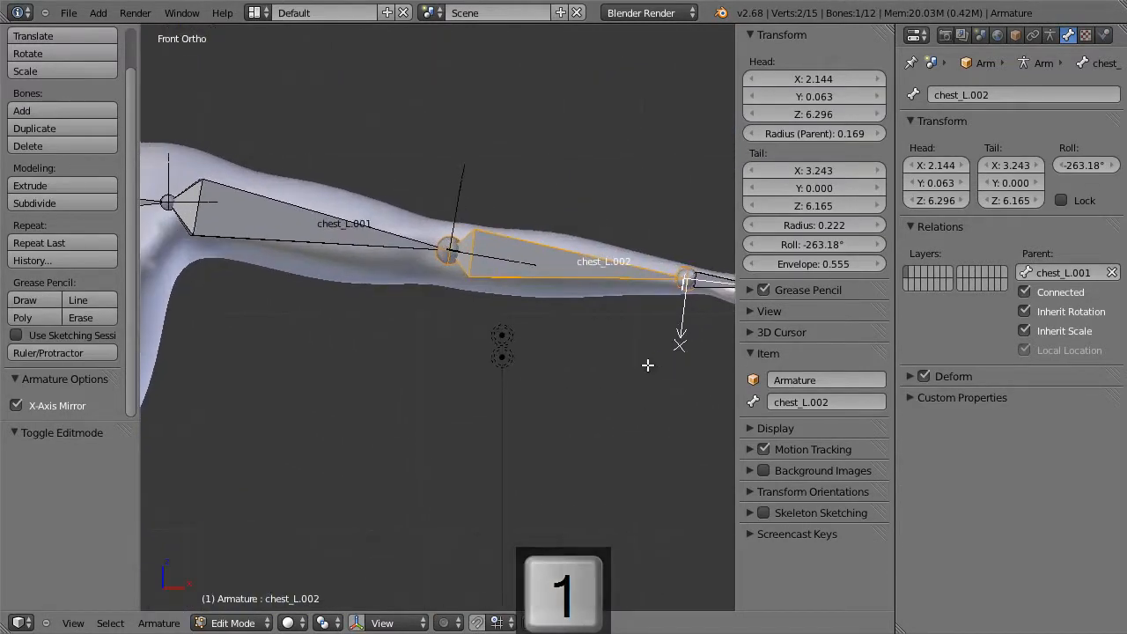
{"action": "scroll", "coordinate": [554, 352], "scroll_direction": "down", "scroll_amount": 2}
{"action": "scroll", "coordinate": [558, 349], "scroll_direction": "up", "scroll_amount": 5}
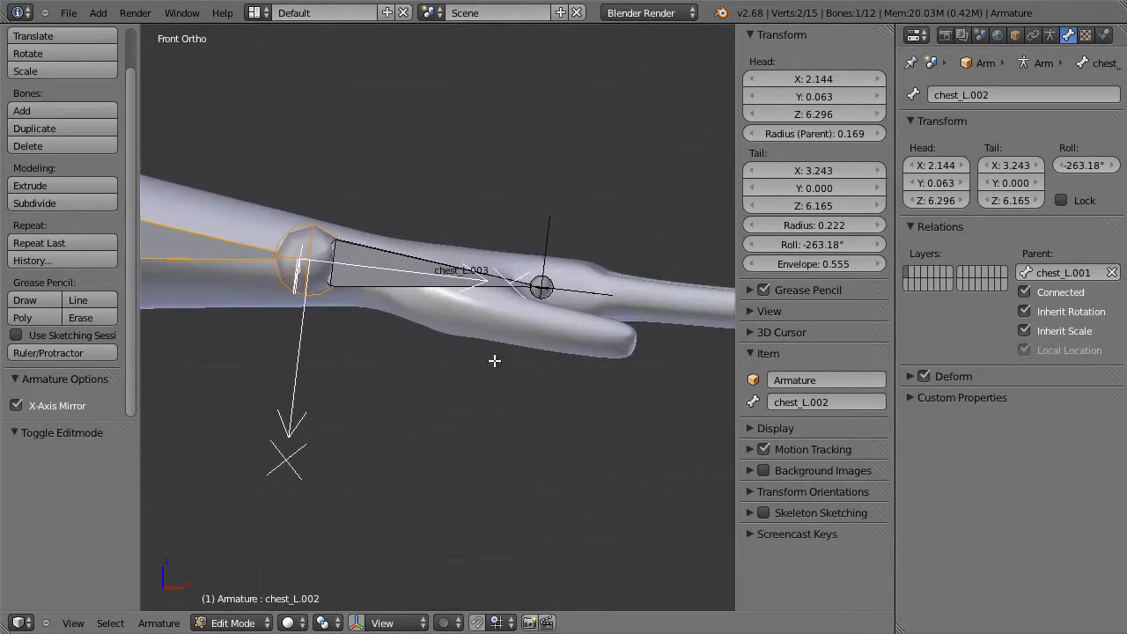
{"action": "middle_click_drag", "start_coordinate": [494, 360], "coordinate": [509, 357], "text": "shift"}
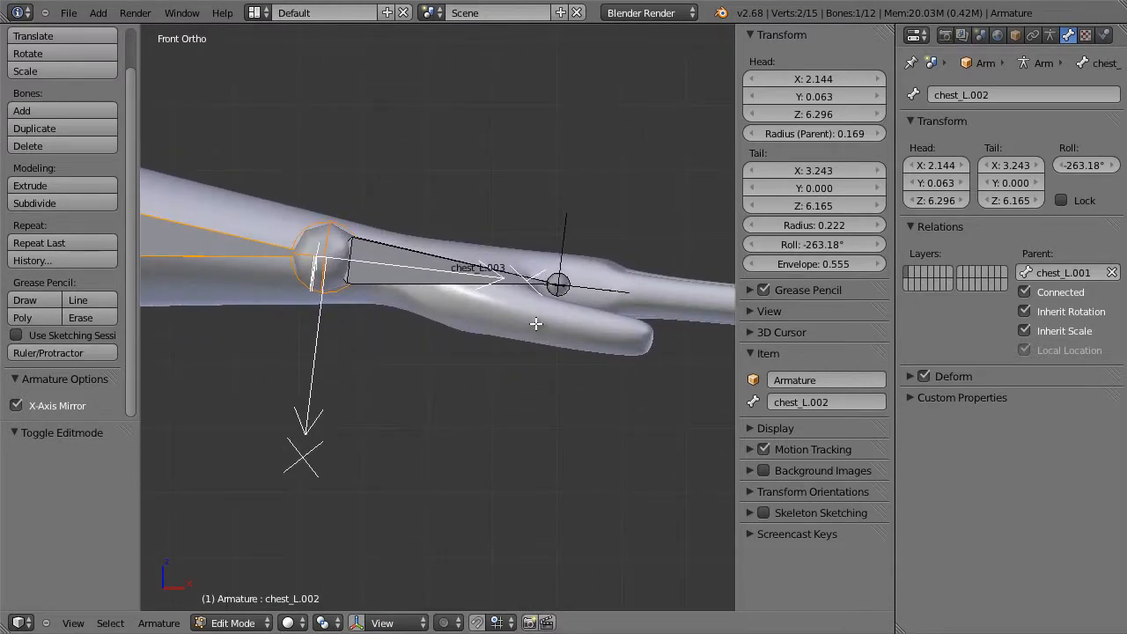
{"action": "middle_click_drag", "start_coordinate": [526, 307], "coordinate": [406, 241]}
Step: Switch to Pose Mode and test-rotate the left hand bone chest_L.003 in front view, then cancel the rotation
{"action": "key", "text": "ctrl+Tab"}
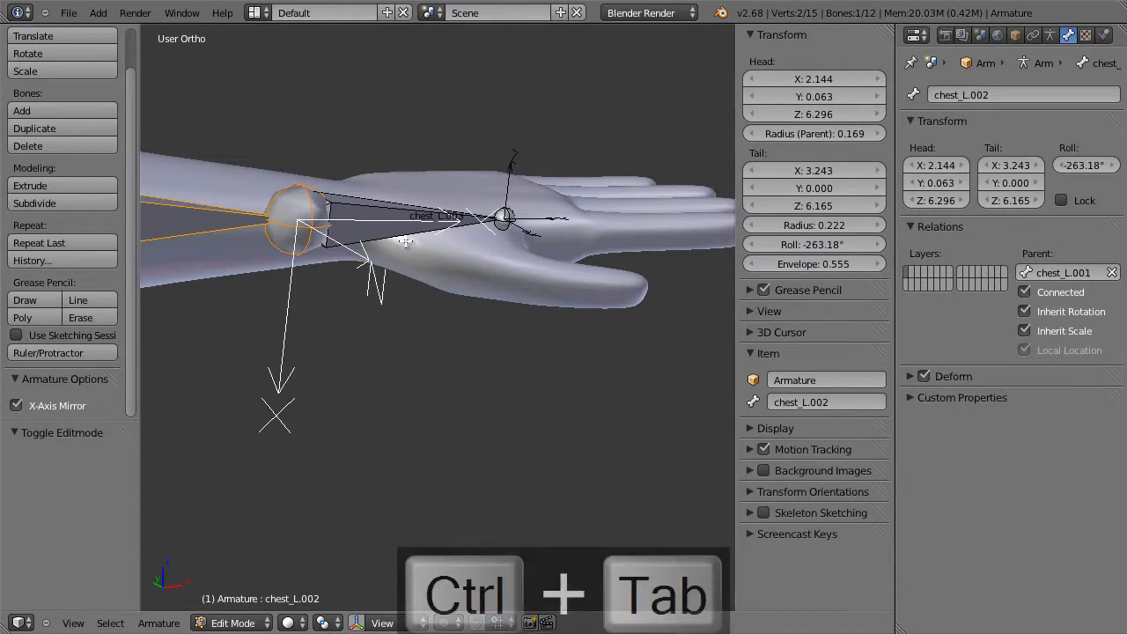
{"action": "right_click", "coordinate": [396, 233]}
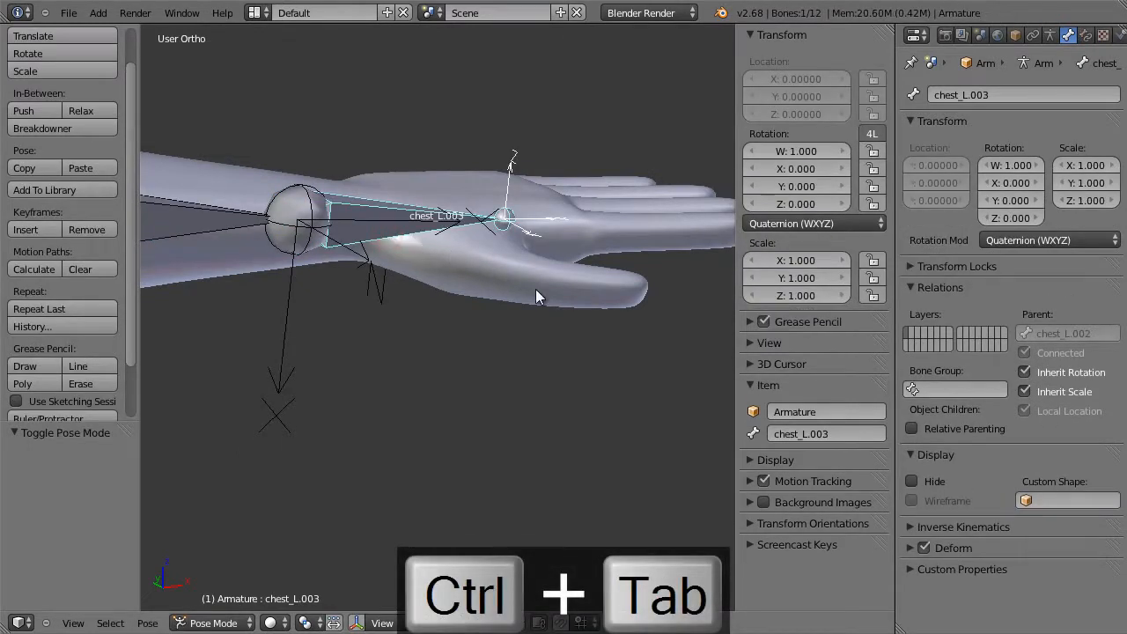
{"action": "key", "text": "KP_1"}
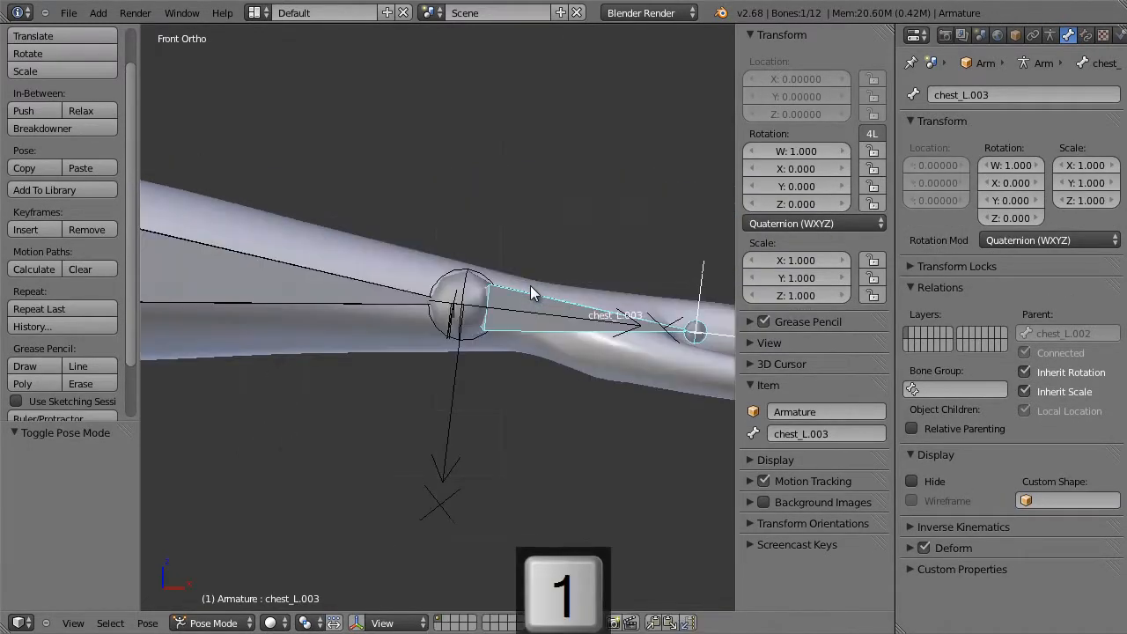
{"action": "key", "text": "r"}
{"action": "key", "text": "Escape"}
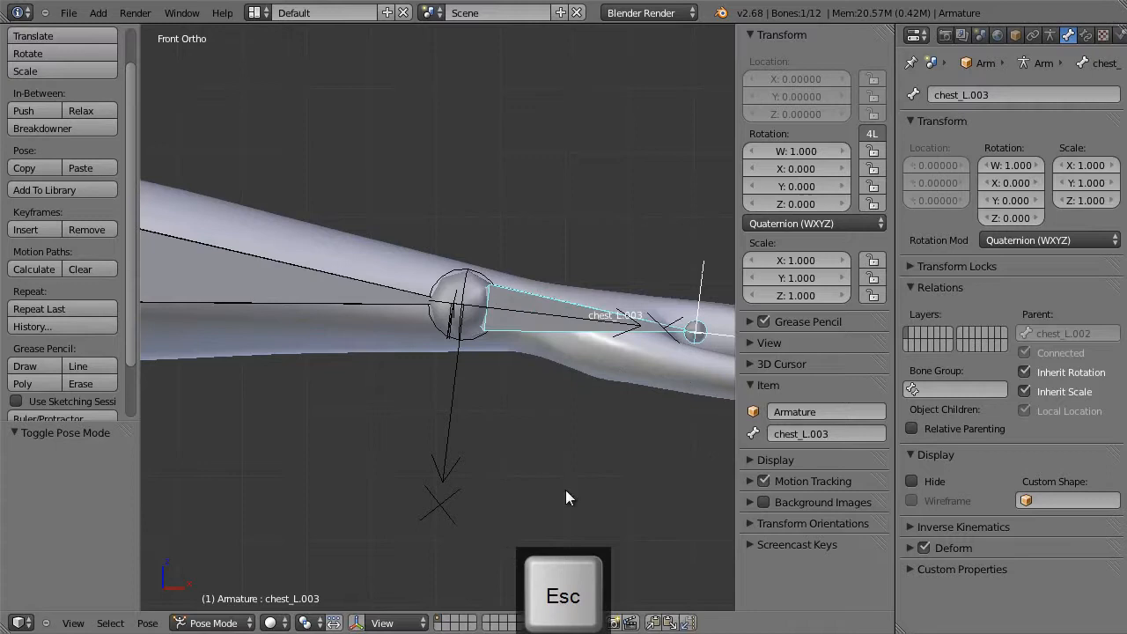
Step: Set the hand bone's rotation mode to XYZ Euler and test-rotate it to check its X rotation, cancelling the test
{"action": "left_click", "coordinate": [797, 223]}
{"action": "left_click", "coordinate": [797, 187]}
{"action": "key", "text": "r"}
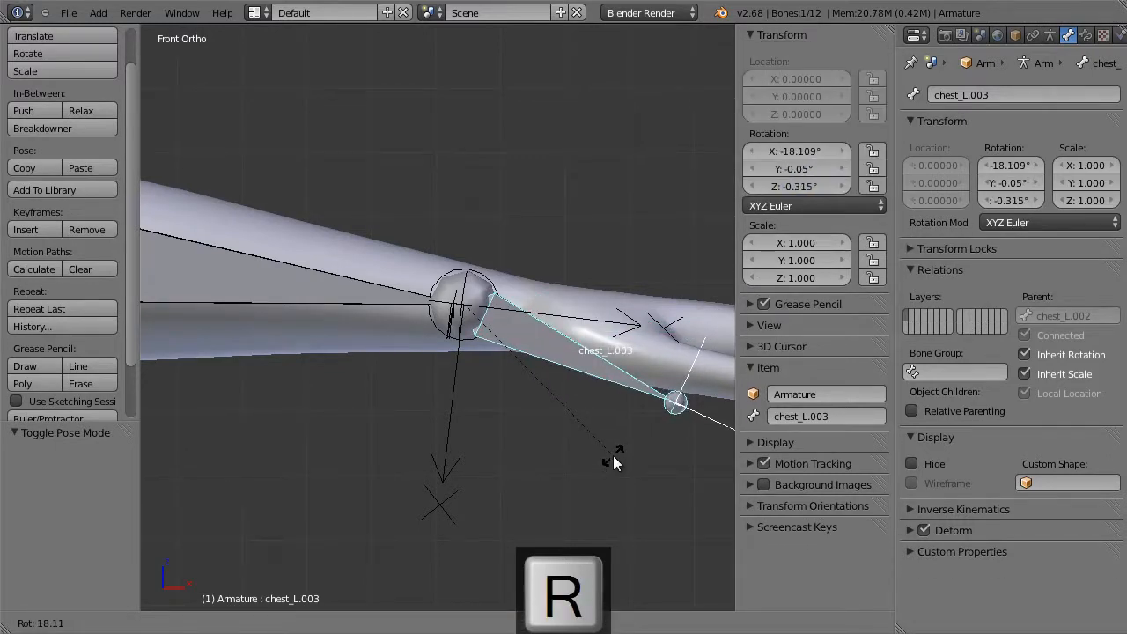
{"action": "key", "text": "Escape"}
Step: In Edit Mode, flip the roll of the chest_L.003 hand bone and fine-tune it in front view to about -173.6°
{"action": "middle_click_drag", "start_coordinate": [632, 416], "coordinate": [590, 371]}
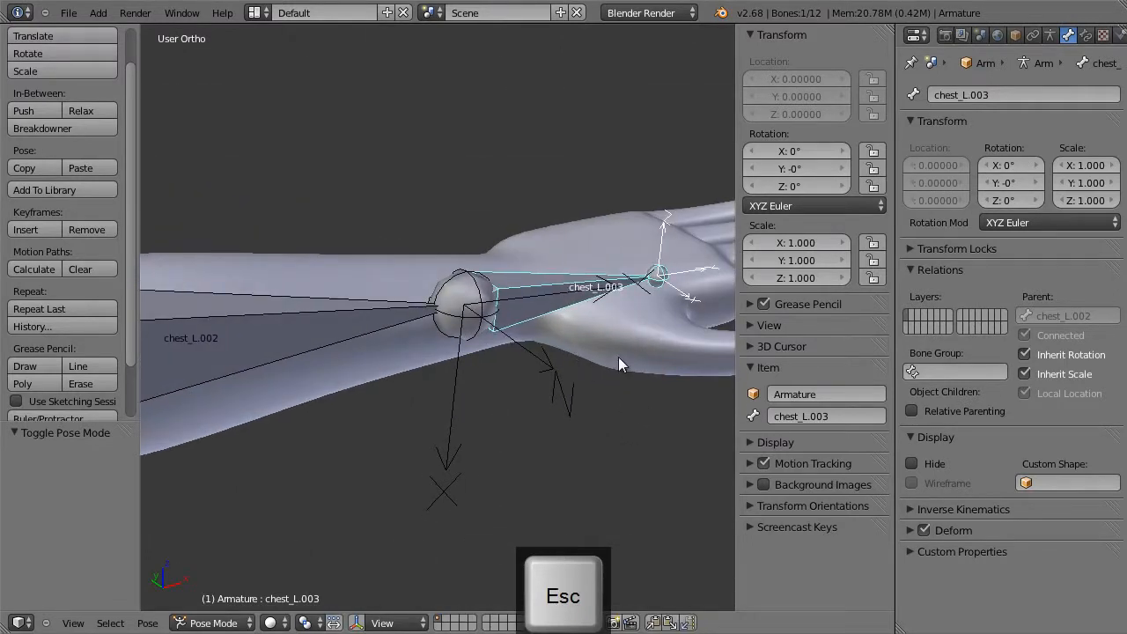
{"action": "key", "text": "Tab"}
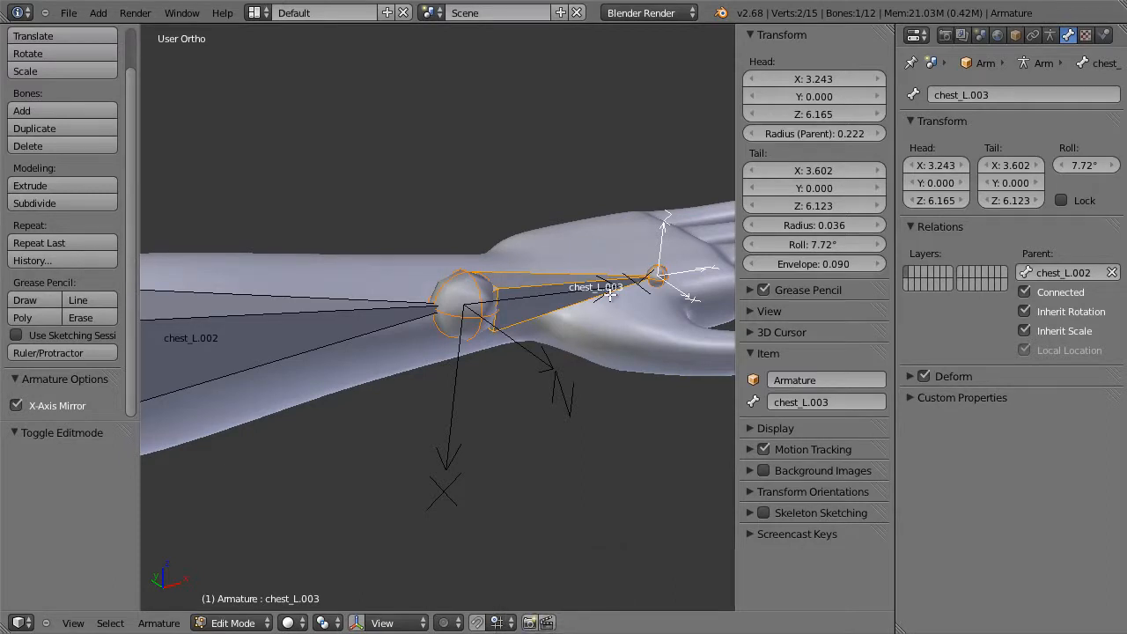
{"action": "key", "text": "ctrl+r"}
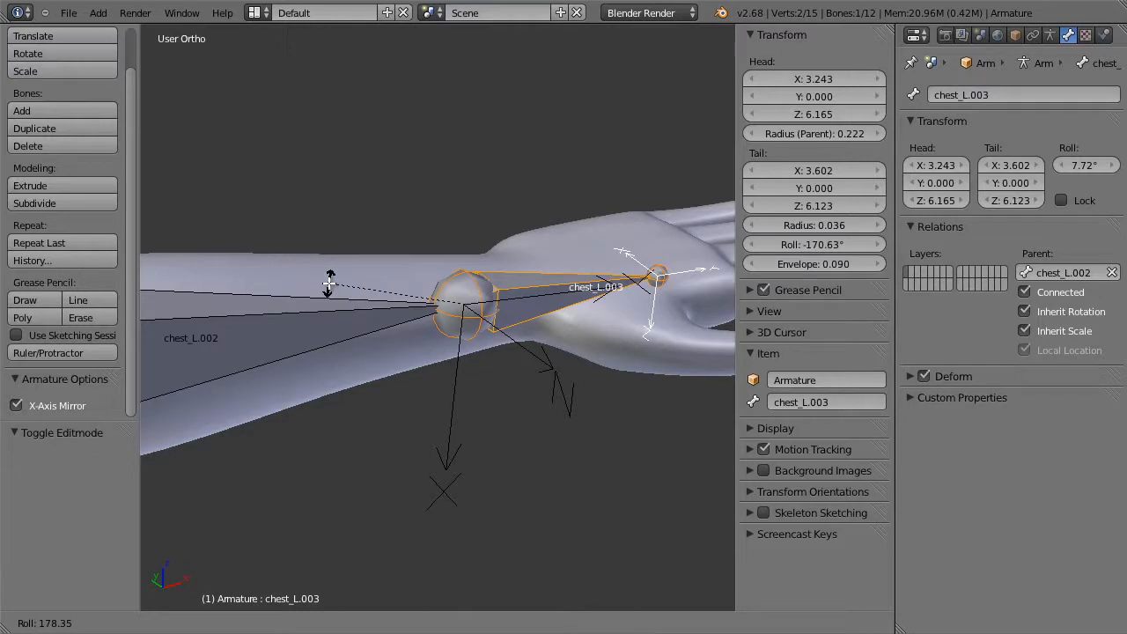
{"action": "left_click", "coordinate": [328, 282]}
{"action": "key", "text": "KP_1"}
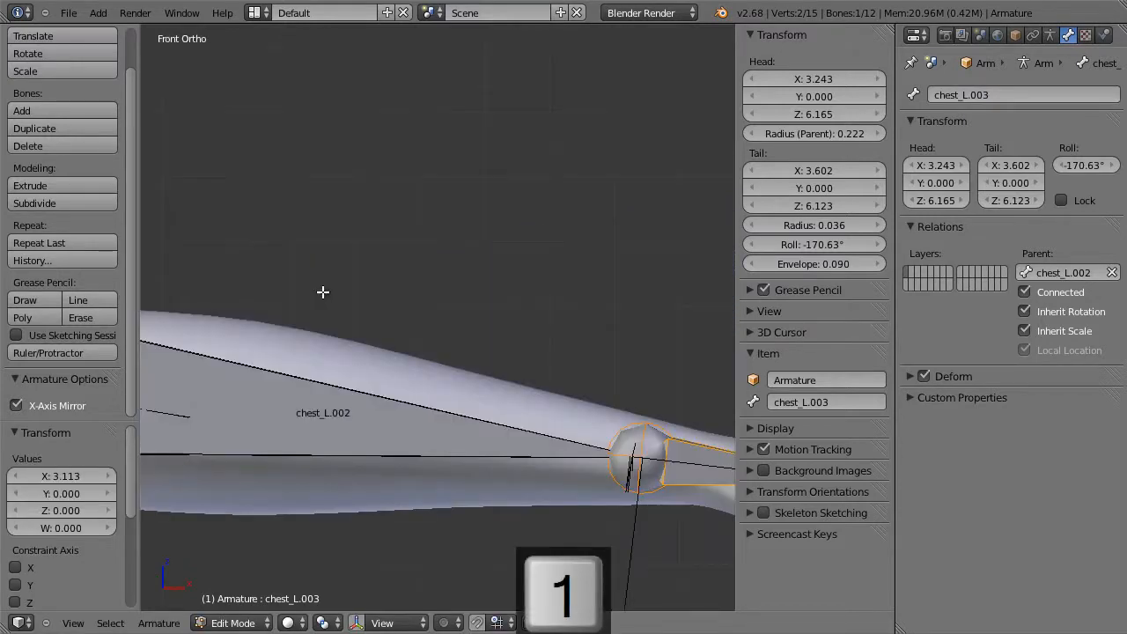
{"action": "middle_click_drag", "start_coordinate": [499, 437], "coordinate": [276, 223], "text": "shift"}
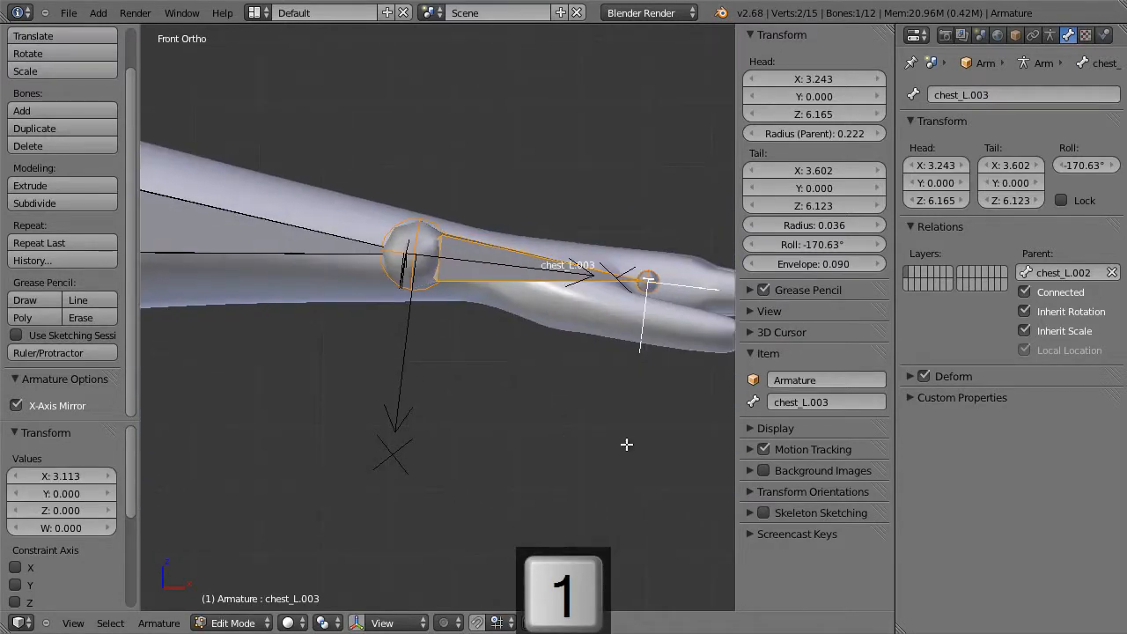
{"action": "key", "text": "ctrl+r"}
{"action": "left_click", "coordinate": [625, 484]}
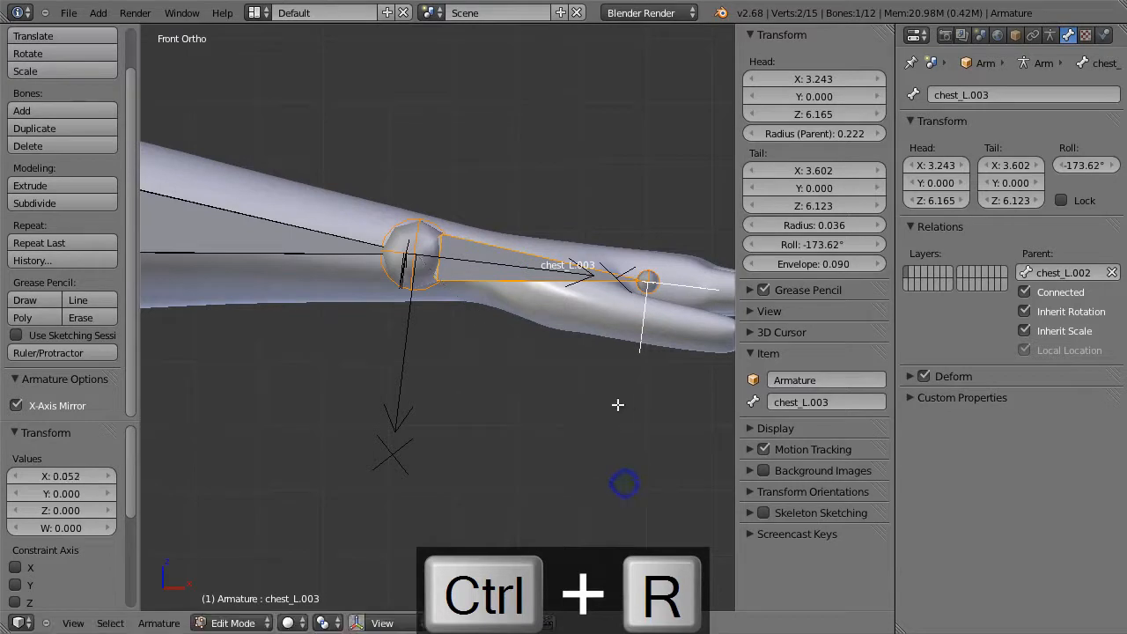
Step: Test-rotate the re-rolled hand bone in Pose Mode to check the sign of its X rotation, then cancel
{"action": "key", "text": "Tab"}
{"action": "key", "text": "r"}
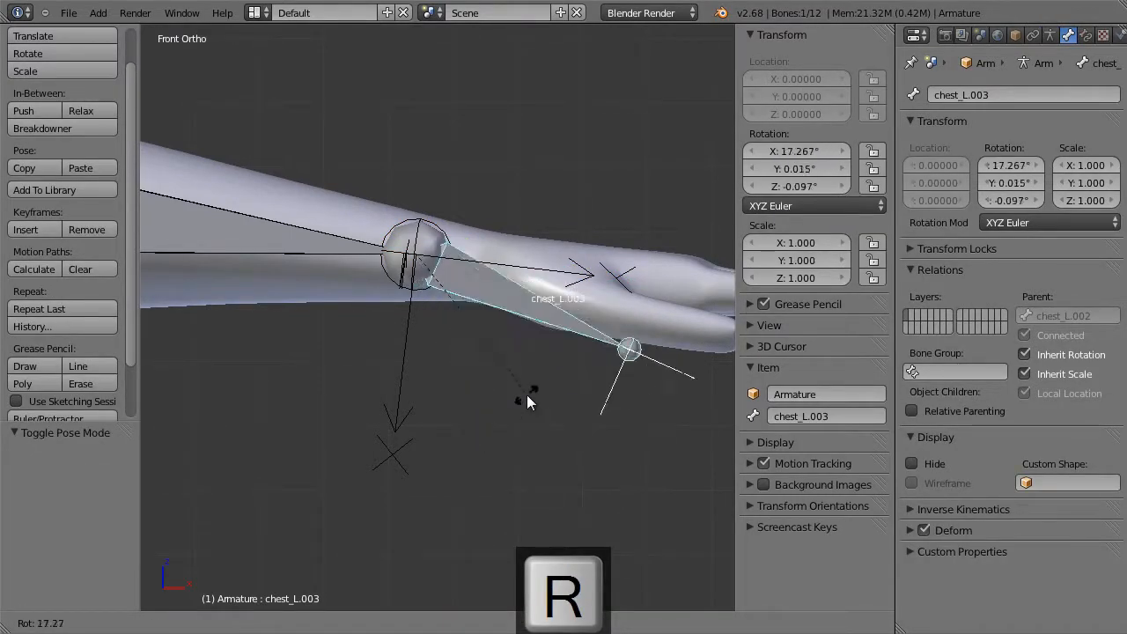
{"action": "key", "text": "Escape"}
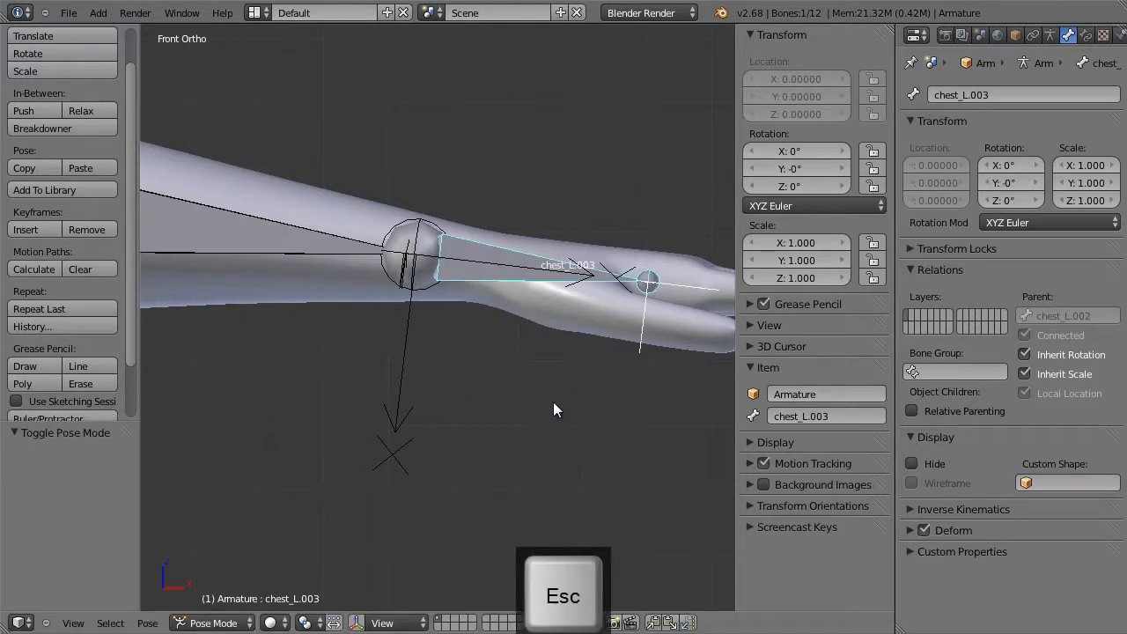
Step: Back in Edit Mode, rename the left shoulder bone chest_L as shoulder_L
{"action": "key", "text": "Tab"}
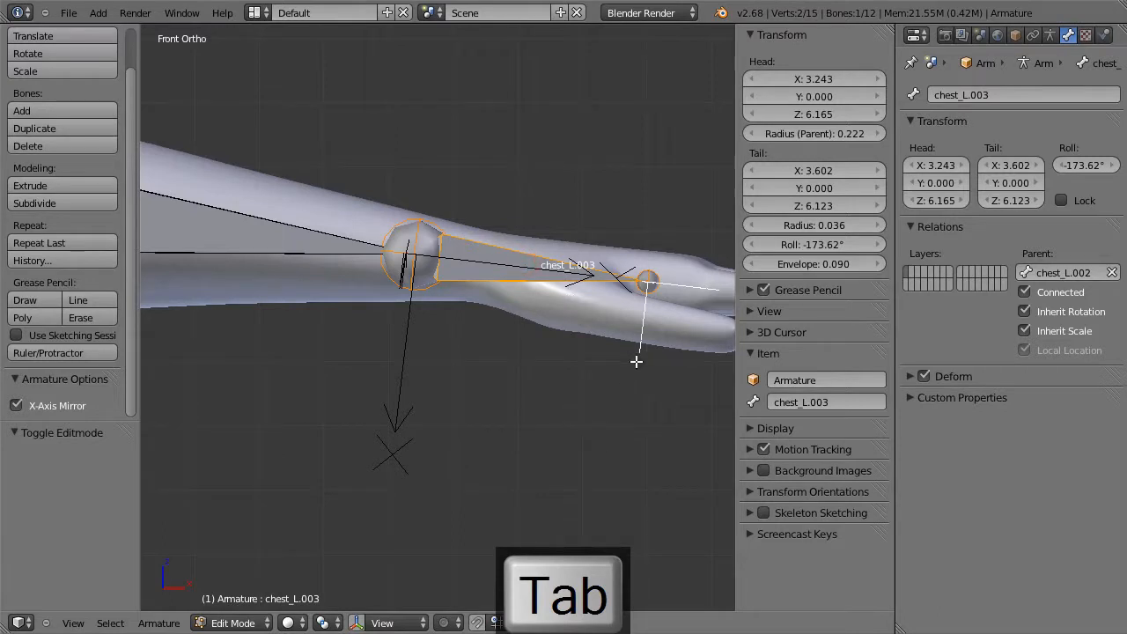
{"action": "scroll", "coordinate": [559, 388], "scroll_direction": "down", "scroll_amount": 6}
{"action": "middle_click_drag", "start_coordinate": [434, 378], "coordinate": [678, 370], "text": "shift"}
{"action": "middle_click_drag", "start_coordinate": [534, 384], "coordinate": [603, 405], "text": "shift"}
{"action": "middle_click_drag", "start_coordinate": [499, 396], "coordinate": [608, 402], "text": "shift"}
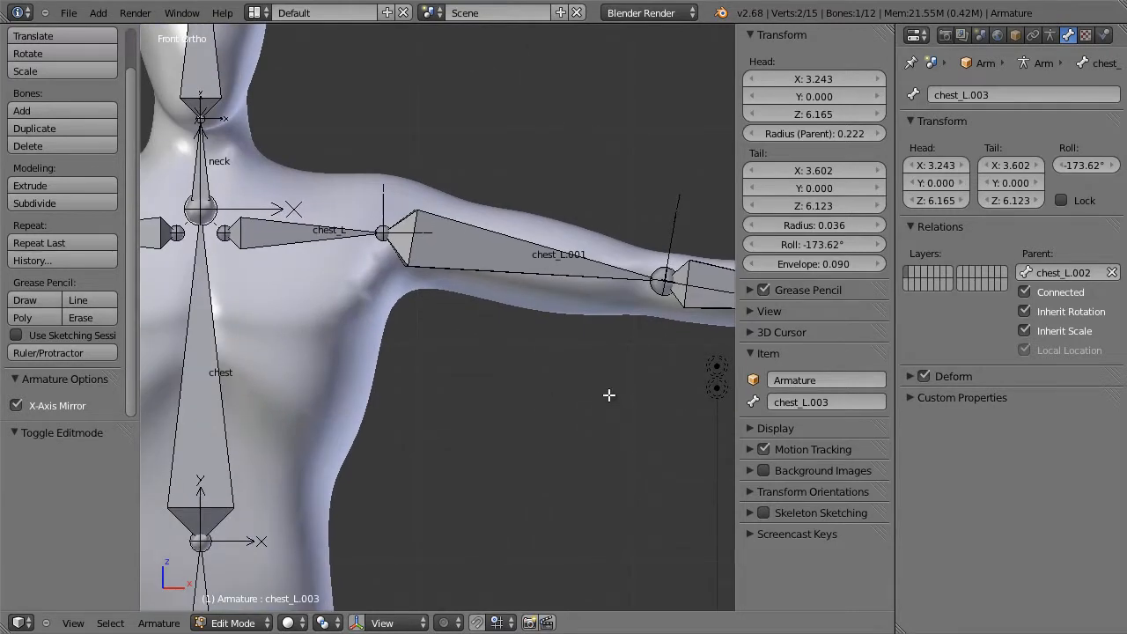
{"action": "scroll", "coordinate": [608, 395], "scroll_direction": "down", "scroll_amount": 3}
{"action": "middle_click_drag", "start_coordinate": [581, 419], "coordinate": [422, 386], "text": "shift"}
{"action": "middle_click_drag", "start_coordinate": [342, 327], "coordinate": [576, 362], "text": "shift"}
{"action": "right_click", "coordinate": [470, 275]}
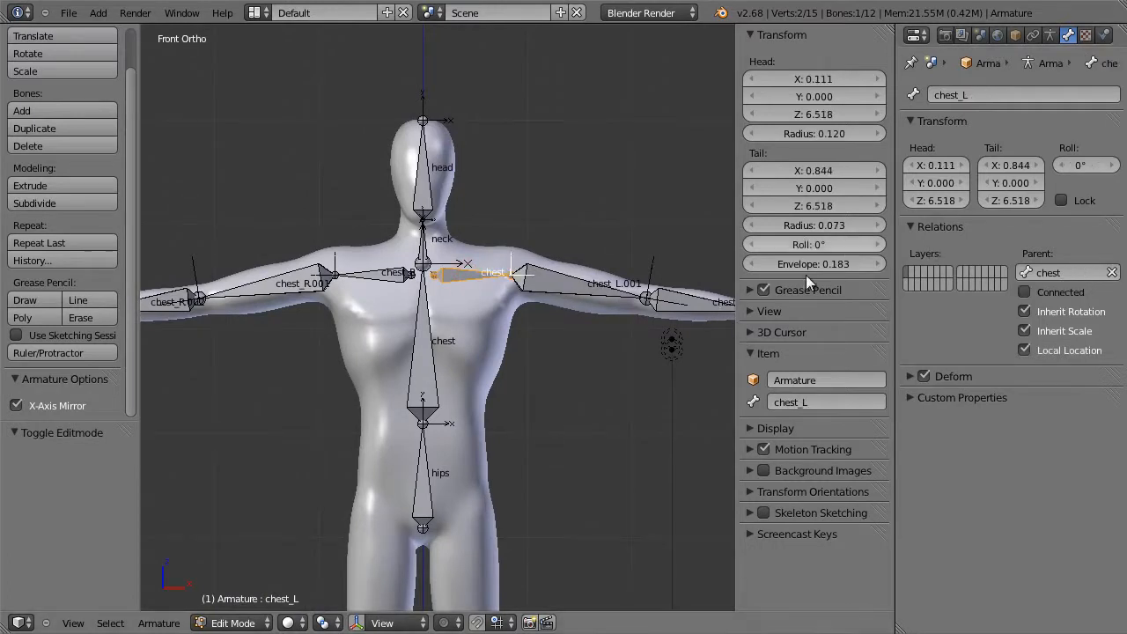
{"action": "left_click", "coordinate": [818, 402]}
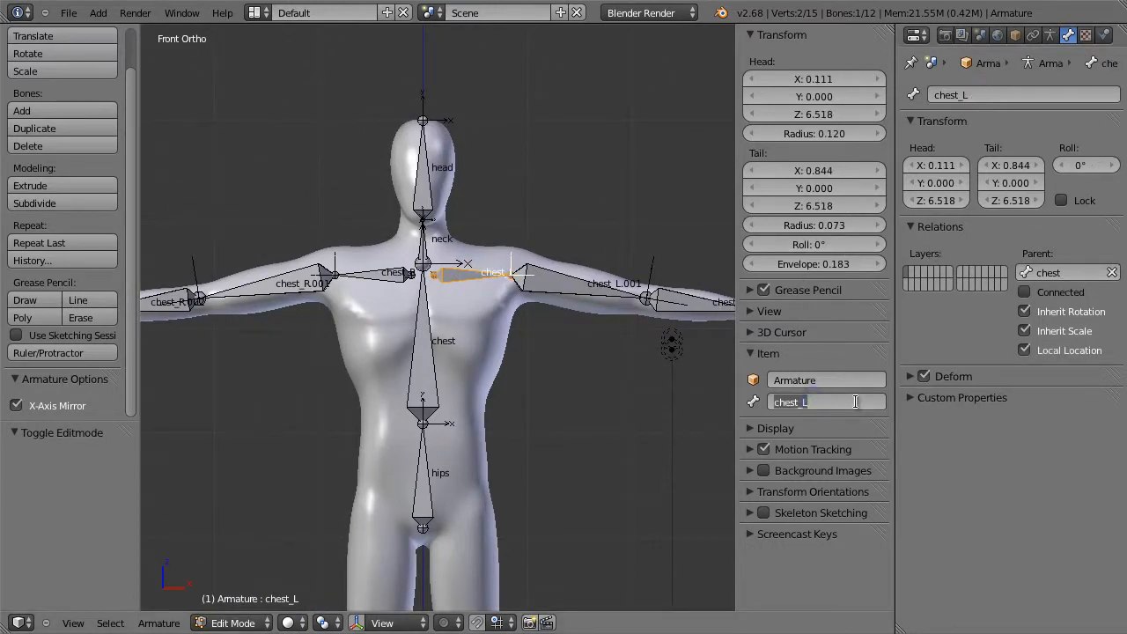
{"action": "type", "text": "s"}
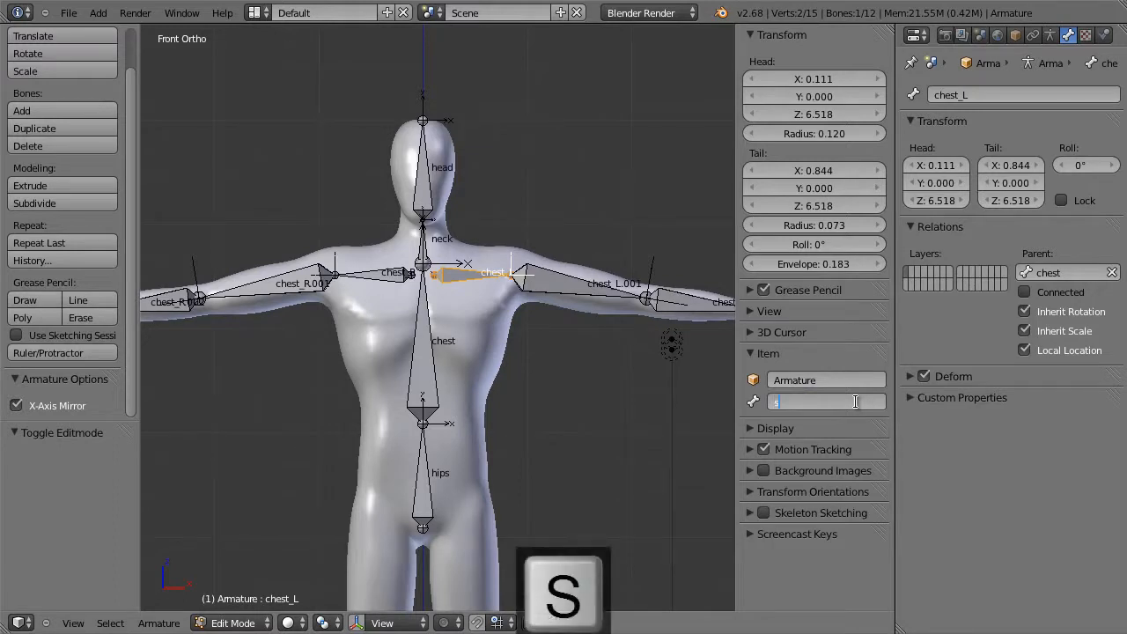
{"action": "type", "text": "houlder_L"}
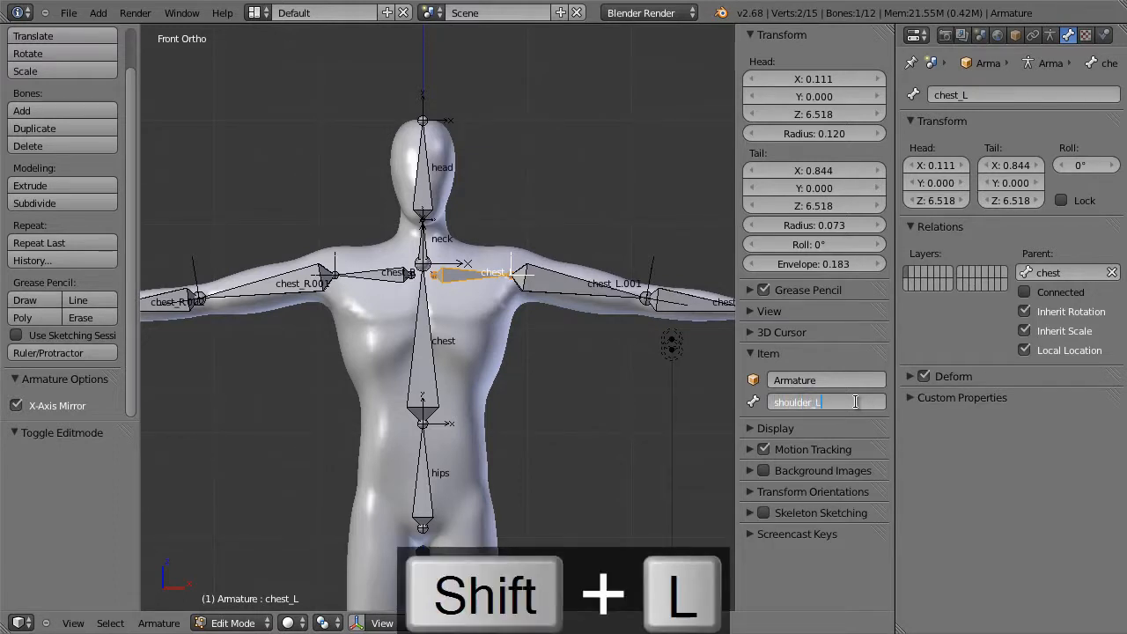
{"action": "key", "text": "Return"}
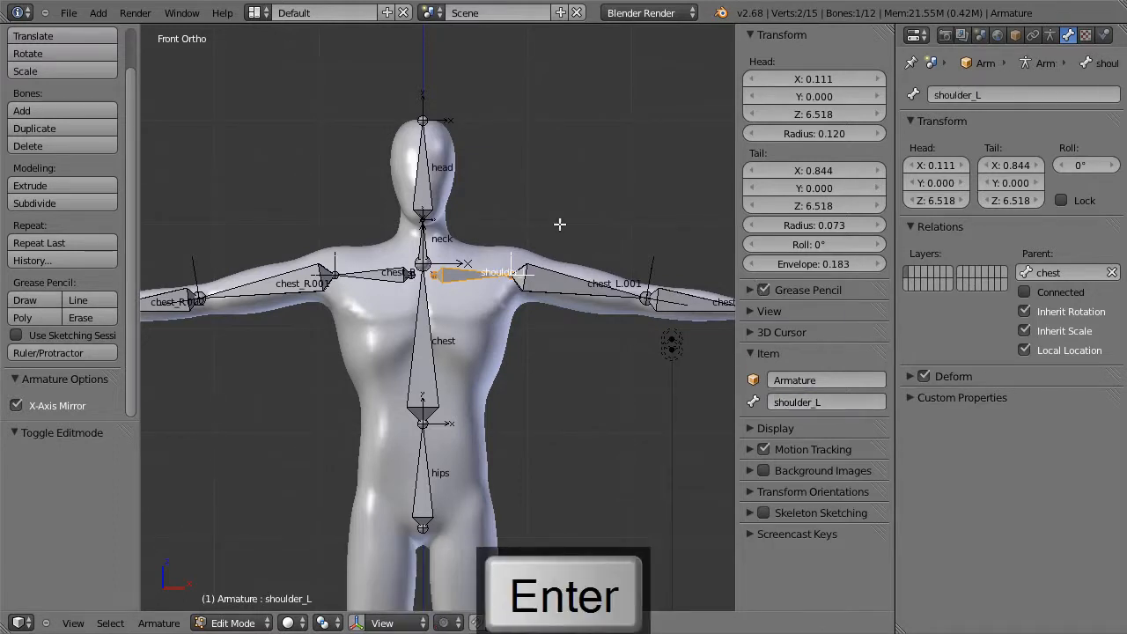
Step: Rename the right shoulder bone chest_R as shoulder_R
{"action": "right_click", "coordinate": [388, 286]}
{"action": "left_click", "coordinate": [784, 401]}
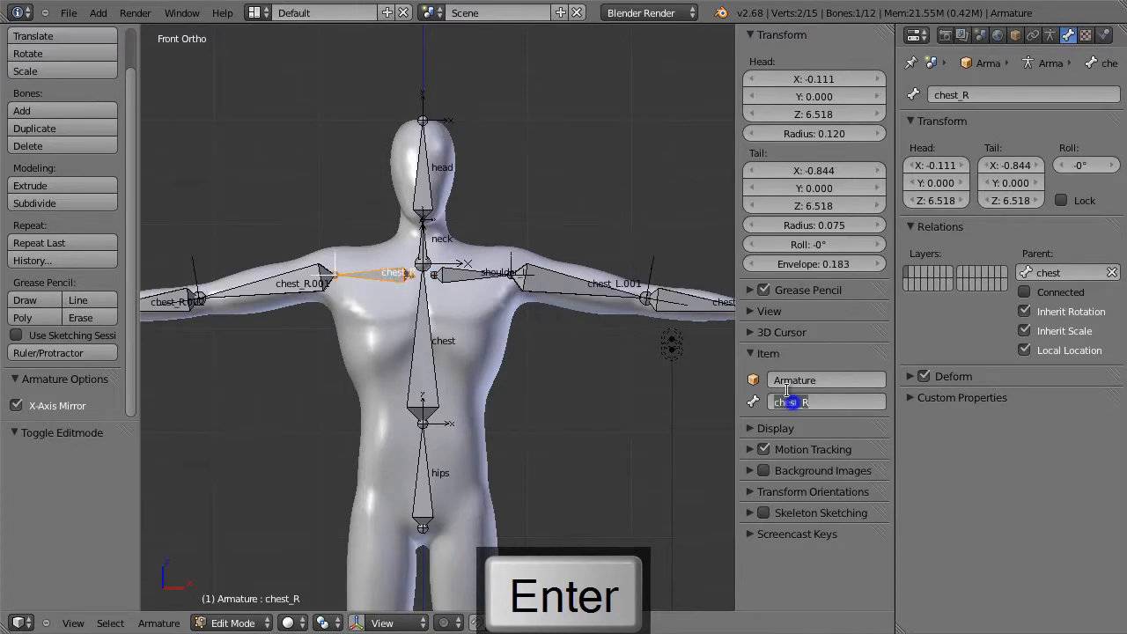
{"action": "type", "text": "should"}
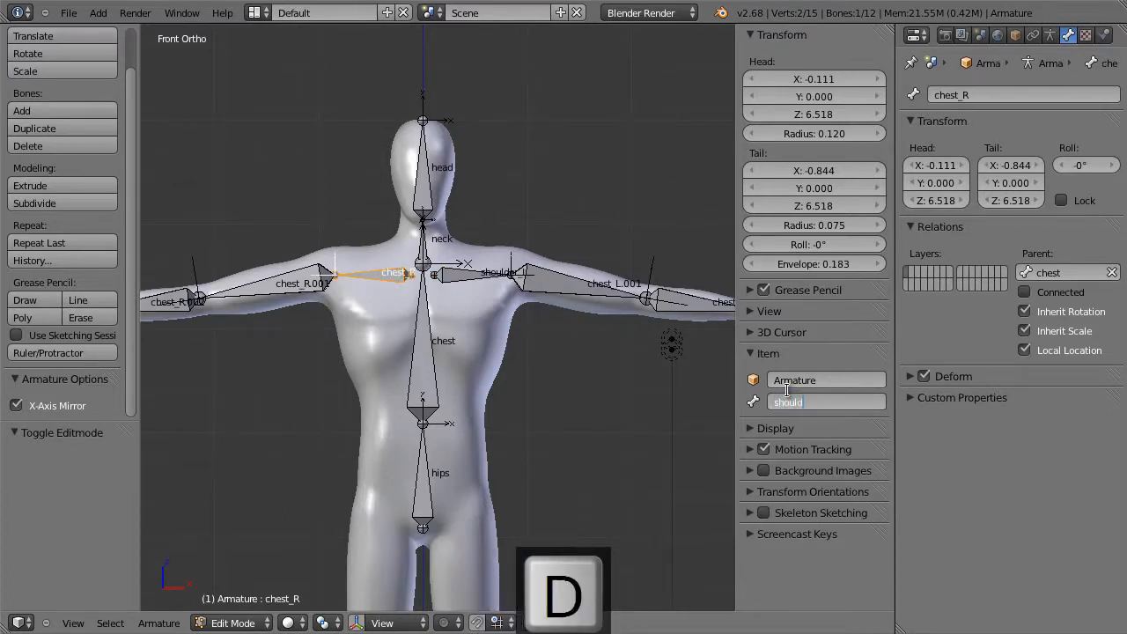
{"action": "type", "text": "er_R"}
{"action": "key", "text": "Return"}
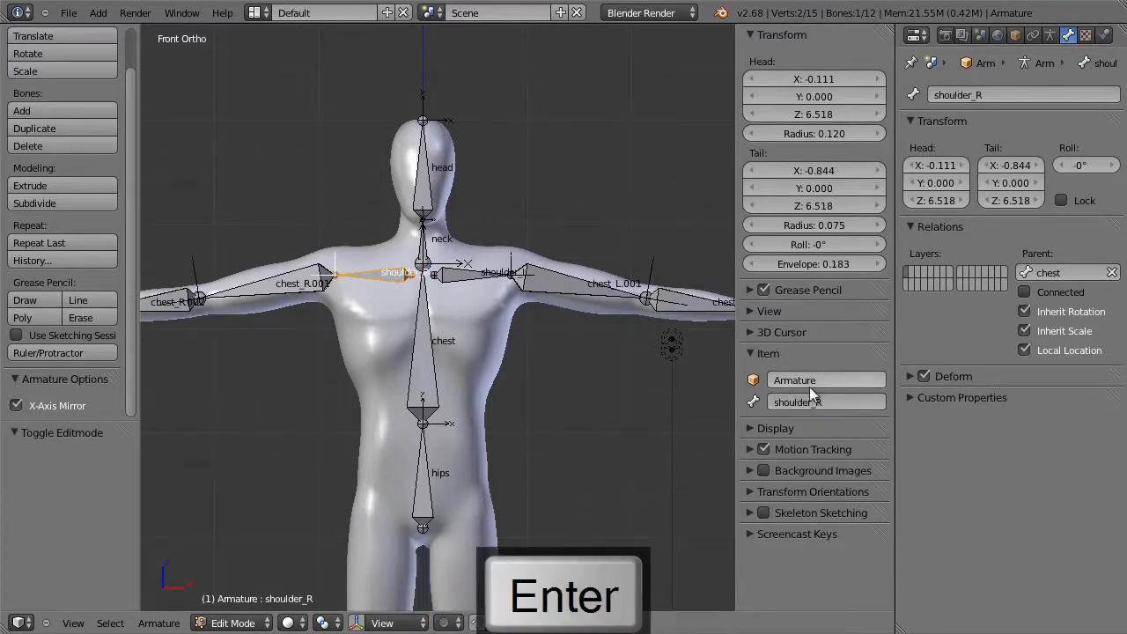
Step: Rename the left upper arm bone chest_L.001 as upperarm_L
{"action": "right_click", "coordinate": [561, 280]}
{"action": "left_click", "coordinate": [798, 401]}
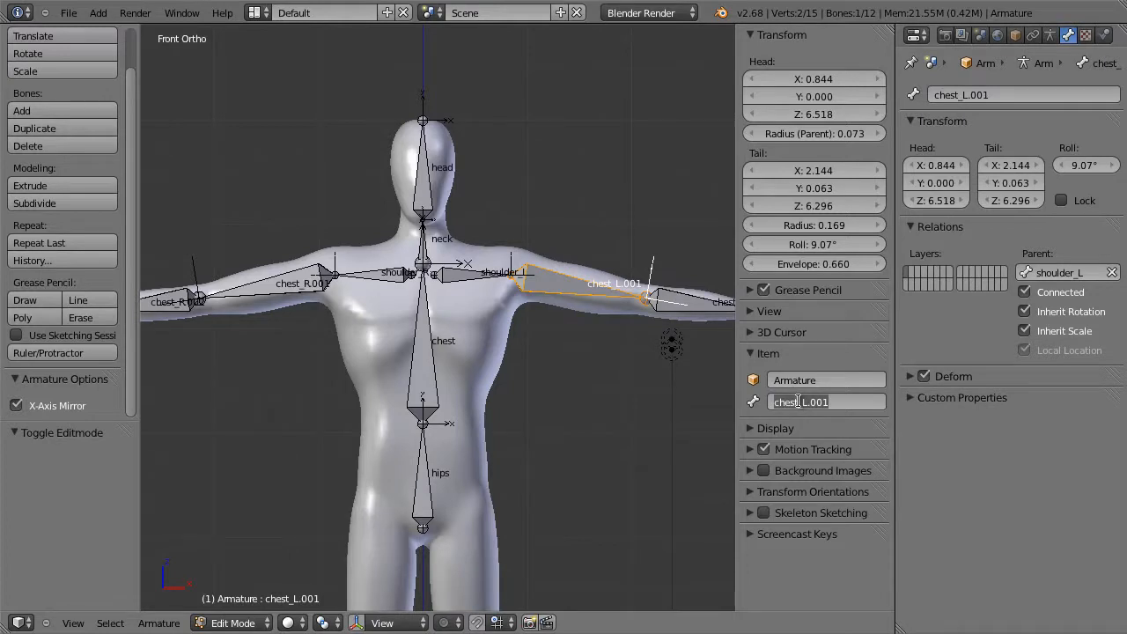
{"action": "type", "text": "upper"}
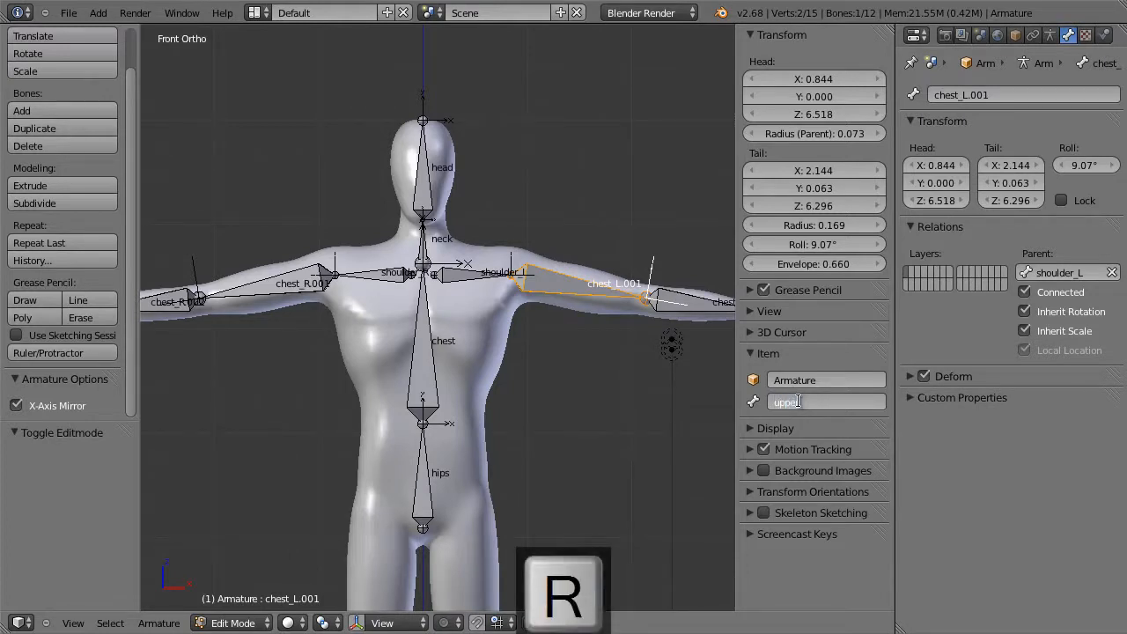
{"action": "type", "text": "arm_L"}
{"action": "key", "text": "Return"}
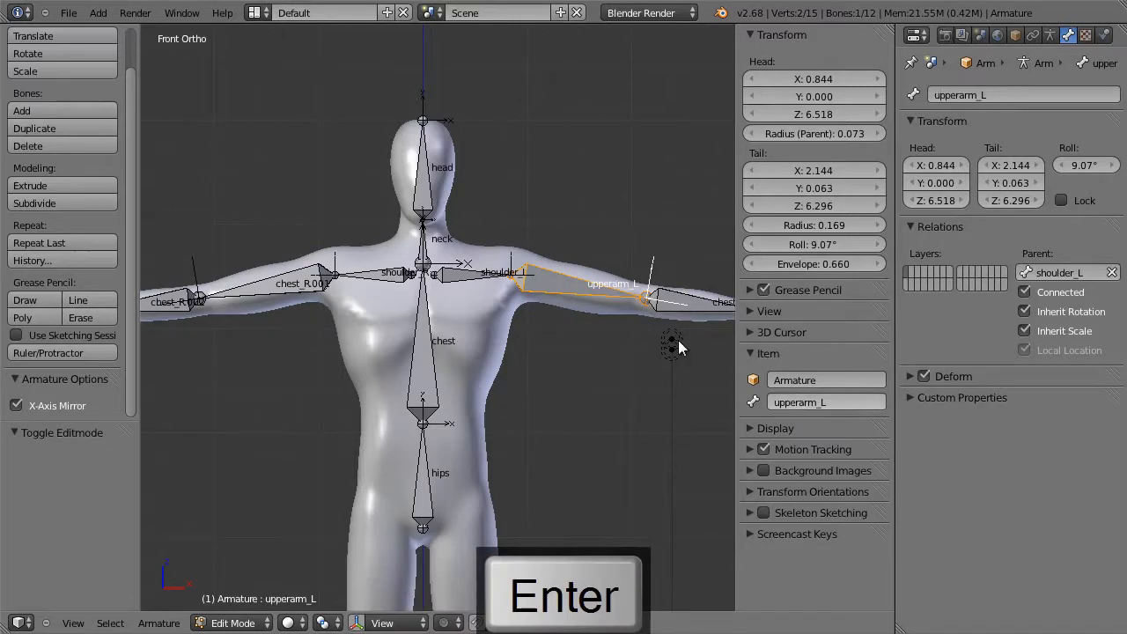
Step: Rename the right upper arm bone chest_R.001 as upperarm_R
{"action": "left_click", "coordinate": [801, 401]}
{"action": "type", "text": "up"}
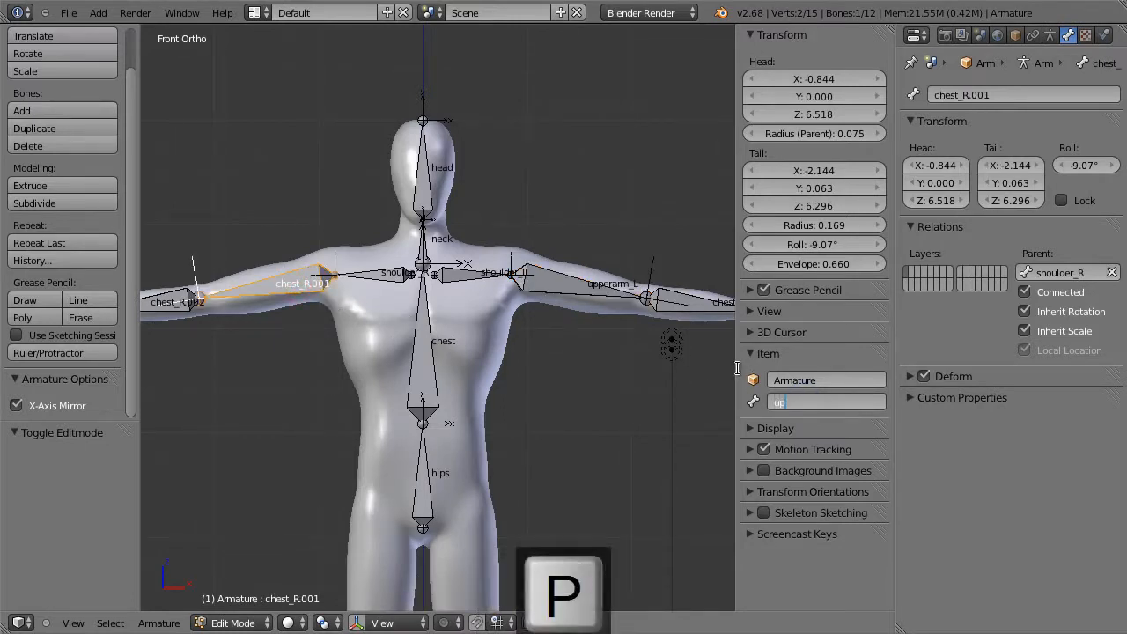
{"action": "type", "text": "perarm_R"}
{"action": "key", "text": "Return"}
Step: Rename the left forearm bone chest_L.002 as lowerarm_L
{"action": "middle_click_drag", "start_coordinate": [688, 363], "coordinate": [585, 372], "text": "shift"}
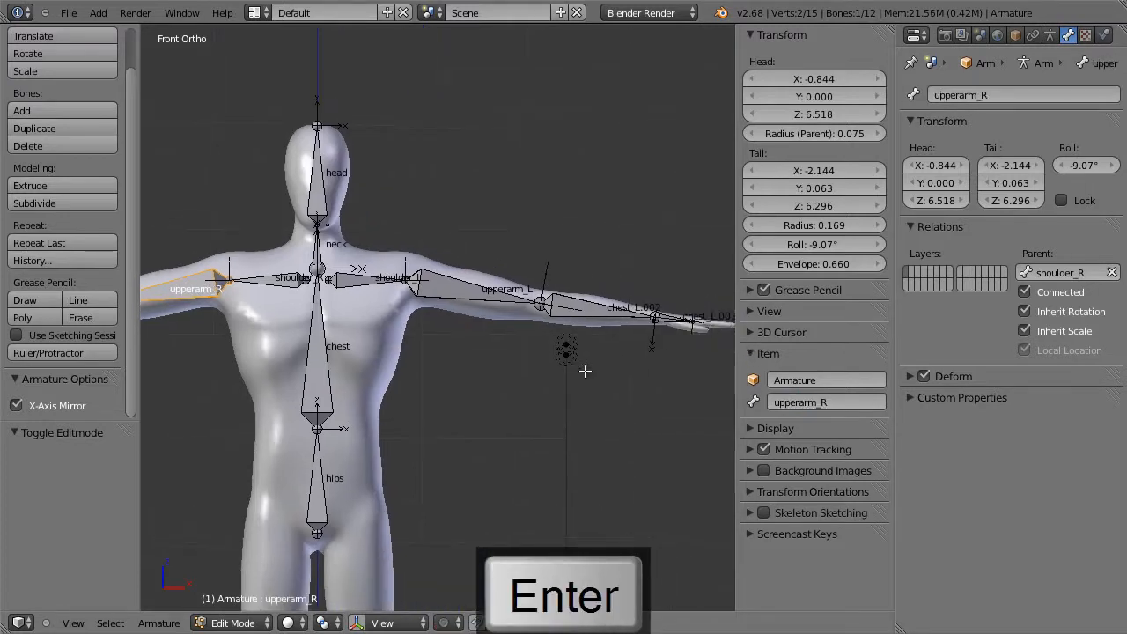
{"action": "right_click", "coordinate": [606, 309]}
{"action": "double_click", "coordinate": [814, 402]}
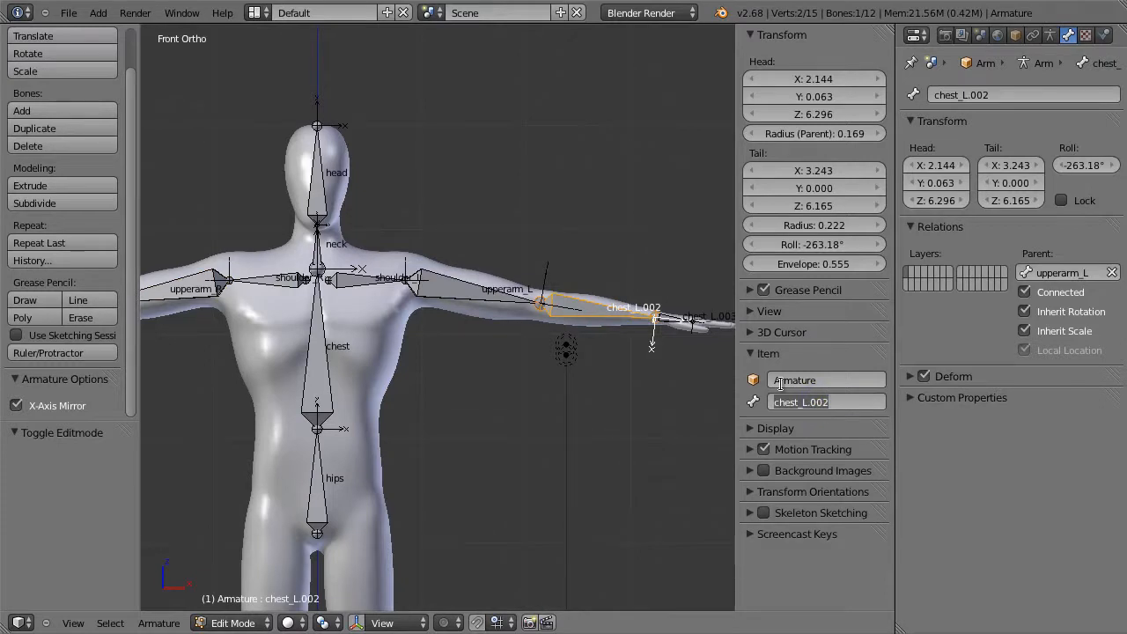
{"action": "type", "text": "lo"}
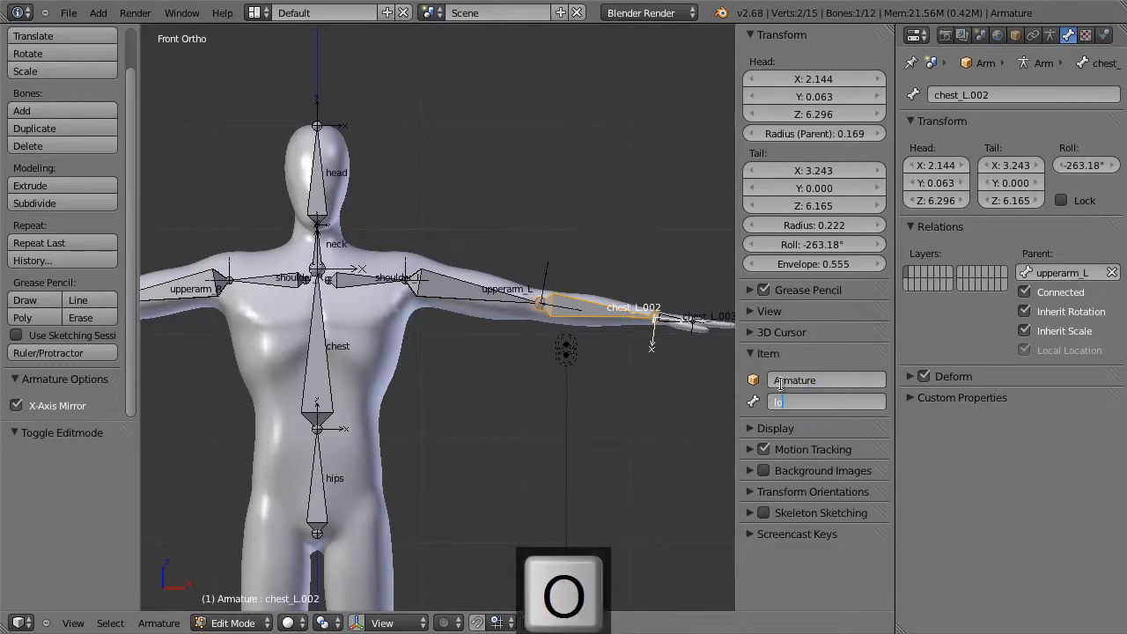
{"action": "type", "text": "werarm_"}
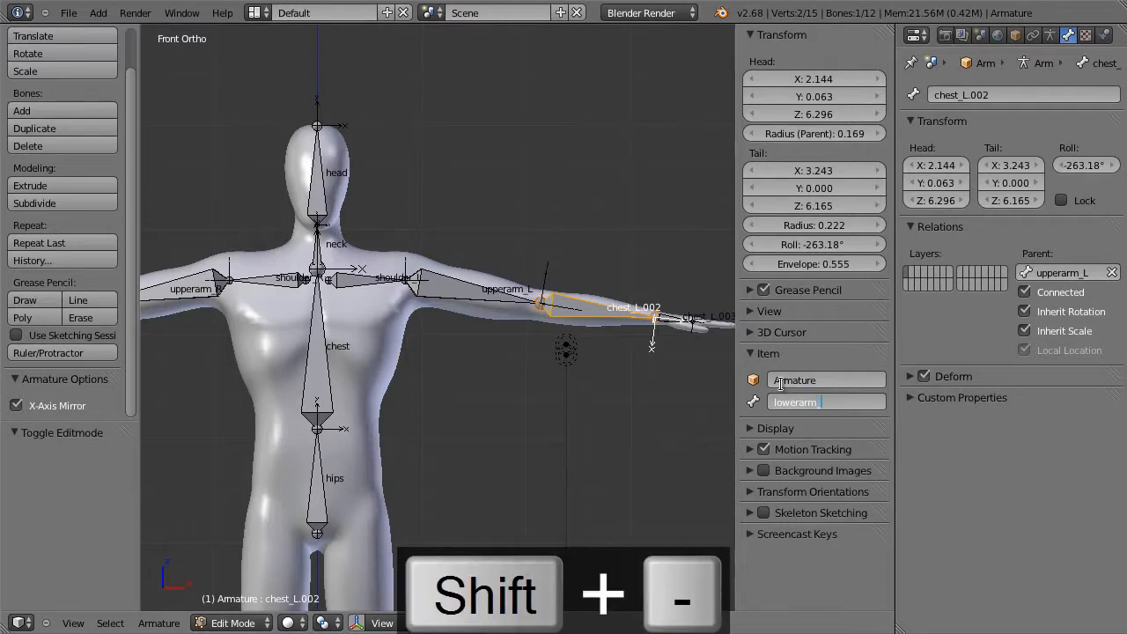
{"action": "type", "text": "L"}
{"action": "key", "text": "Return"}
Step: Rename the right forearm bone chest_R.002 as lowerarm_R
{"action": "middle_click_drag", "start_coordinate": [514, 410], "coordinate": [682, 397], "text": "shift"}
{"action": "right_click", "coordinate": [234, 297]}
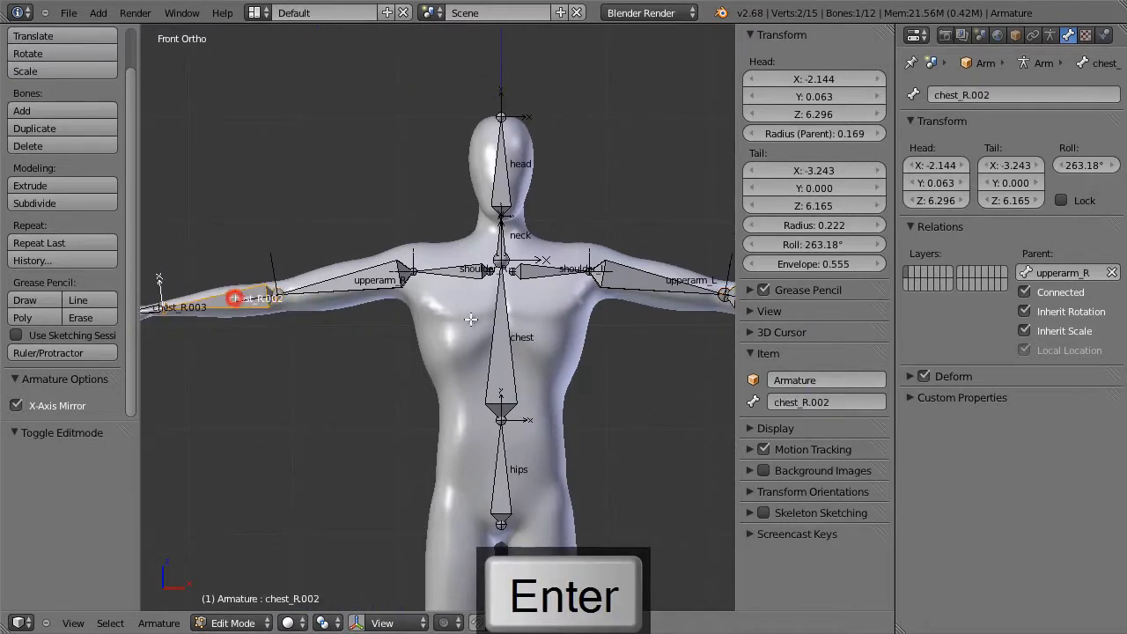
{"action": "left_click", "coordinate": [803, 402]}
{"action": "type", "text": "lower"}
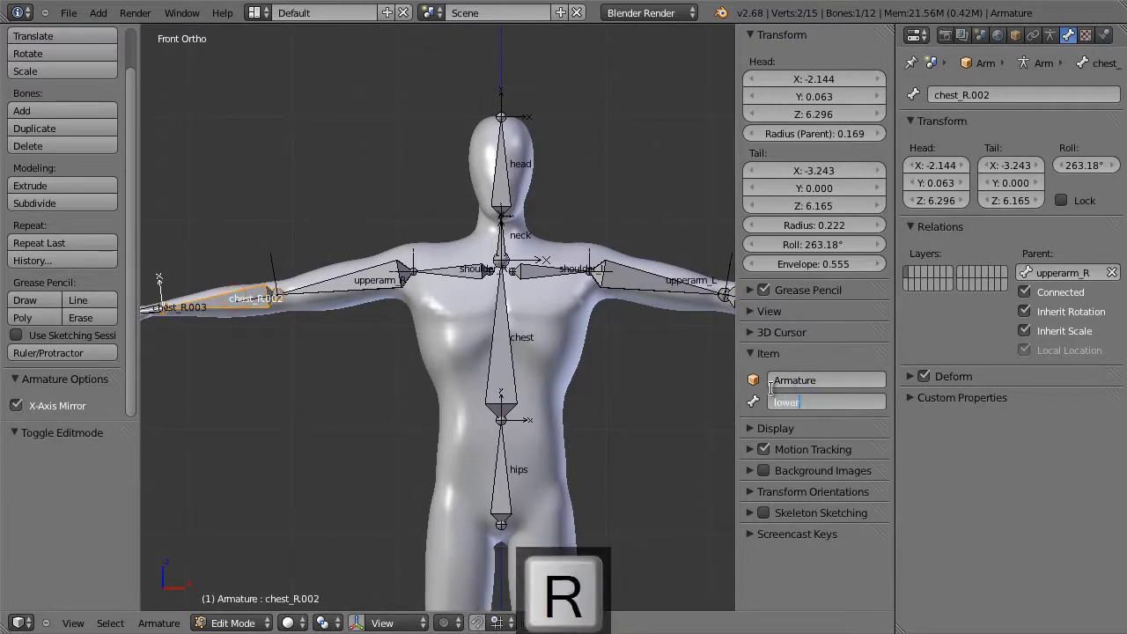
{"action": "type", "text": "arm_R"}
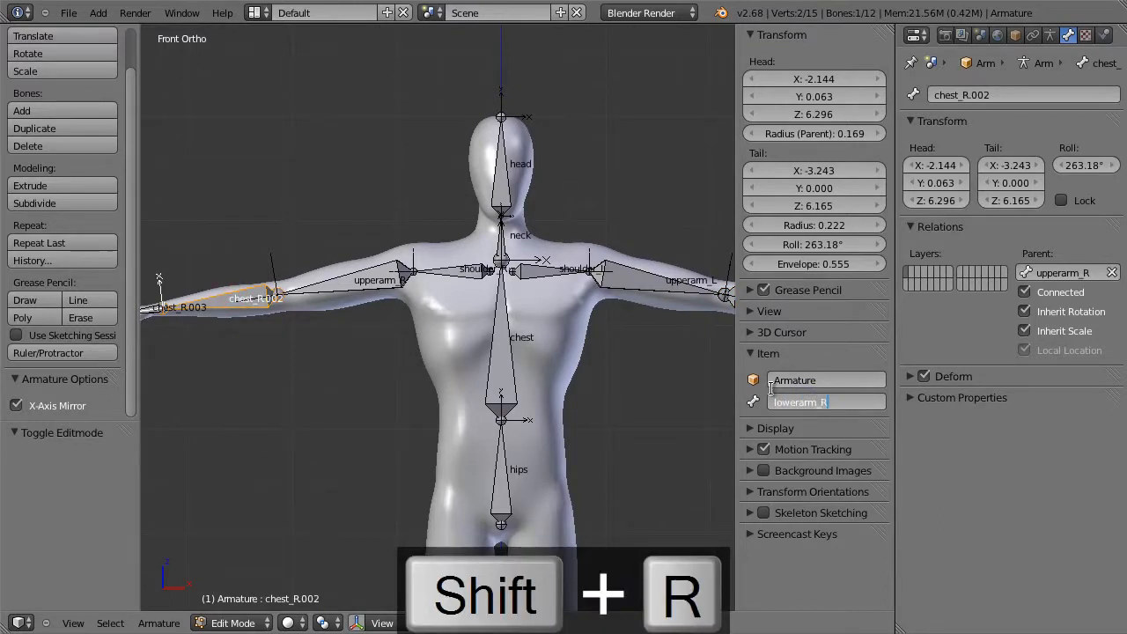
{"action": "key", "text": "Return"}
Step: Rename the left hand bone chest_L.003 as hand_L
{"action": "middle_click_drag", "start_coordinate": [617, 402], "coordinate": [614, 332], "text": "shift"}
{"action": "right_click", "coordinate": [634, 321]}
{"action": "left_click", "coordinate": [810, 402]}
{"action": "type", "text": "hand_L"}
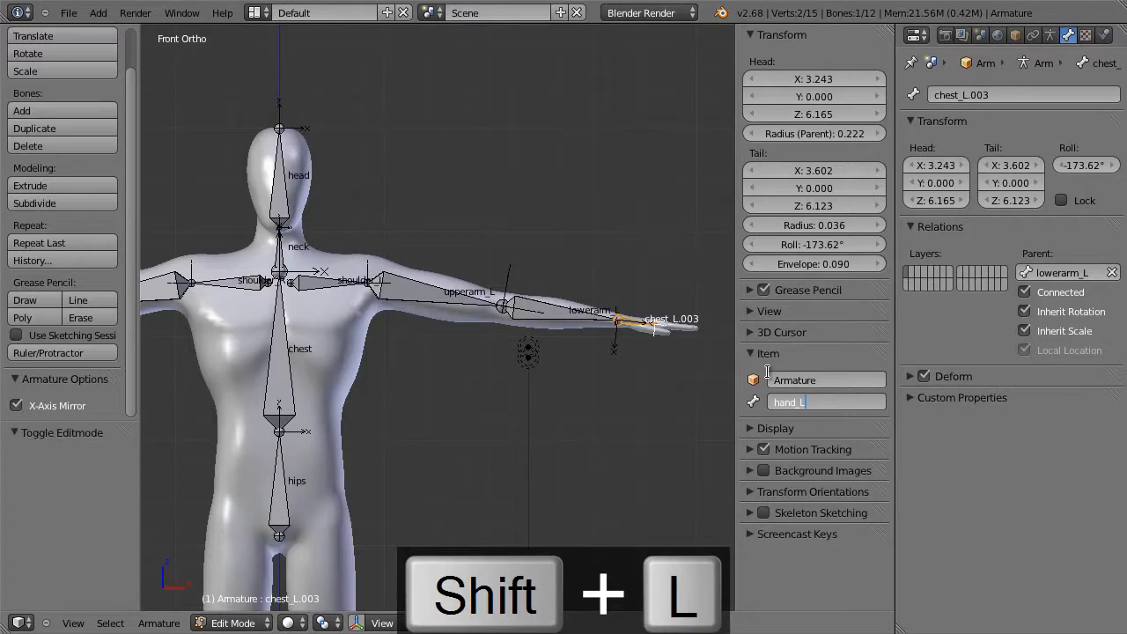
{"action": "key", "text": "Return"}
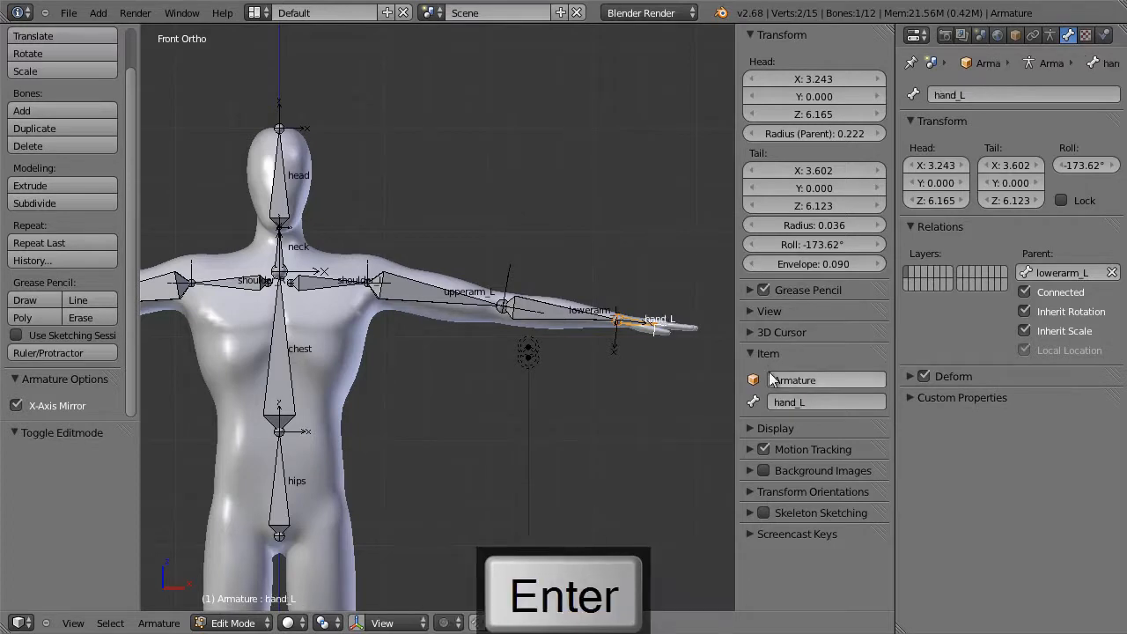
Step: Rename the right hand bone chest_R.003 as hand_R
{"action": "middle_click_drag", "start_coordinate": [406, 410], "coordinate": [654, 372], "text": "shift"}
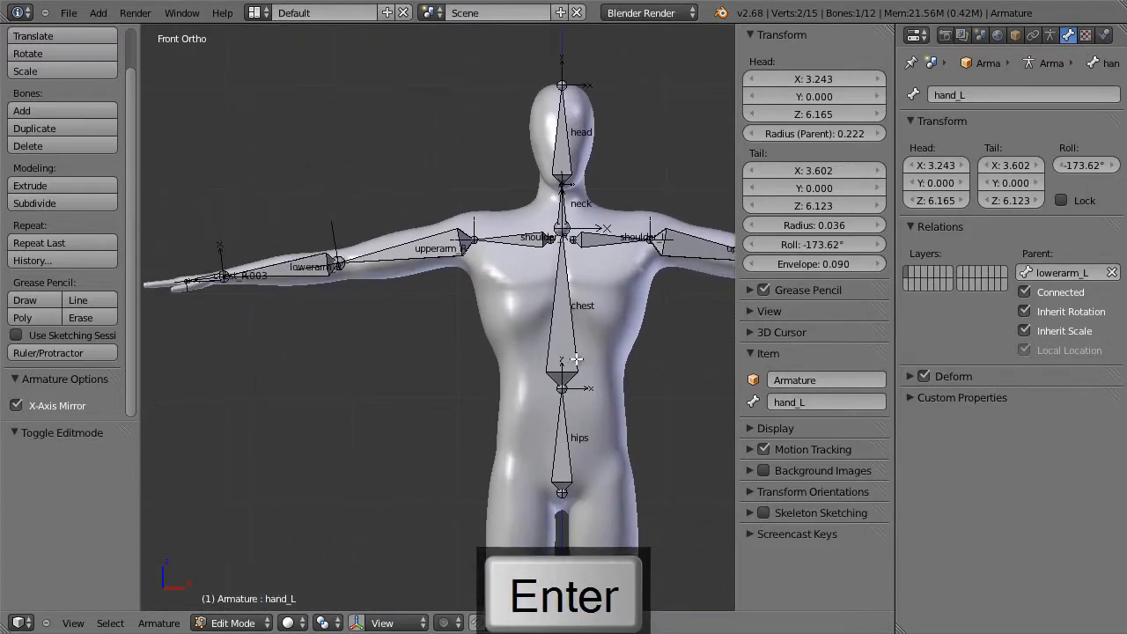
{"action": "right_click", "coordinate": [216, 278]}
{"action": "left_click", "coordinate": [802, 401]}
{"action": "type", "text": "hand_"}
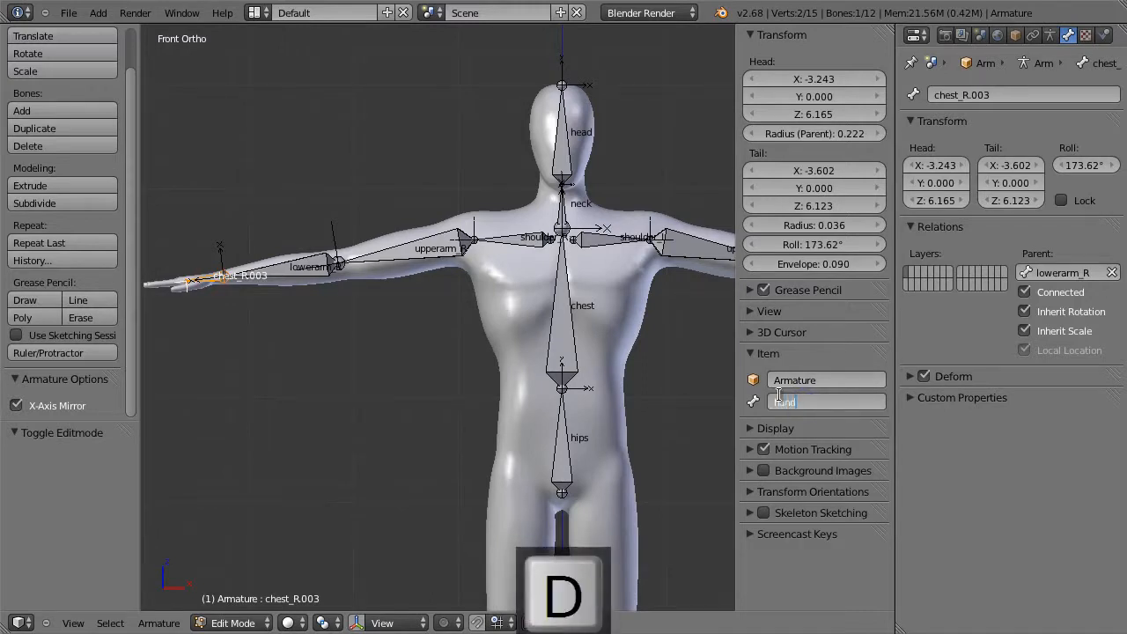
{"action": "type", "text": "R"}
{"action": "key", "text": "Return"}
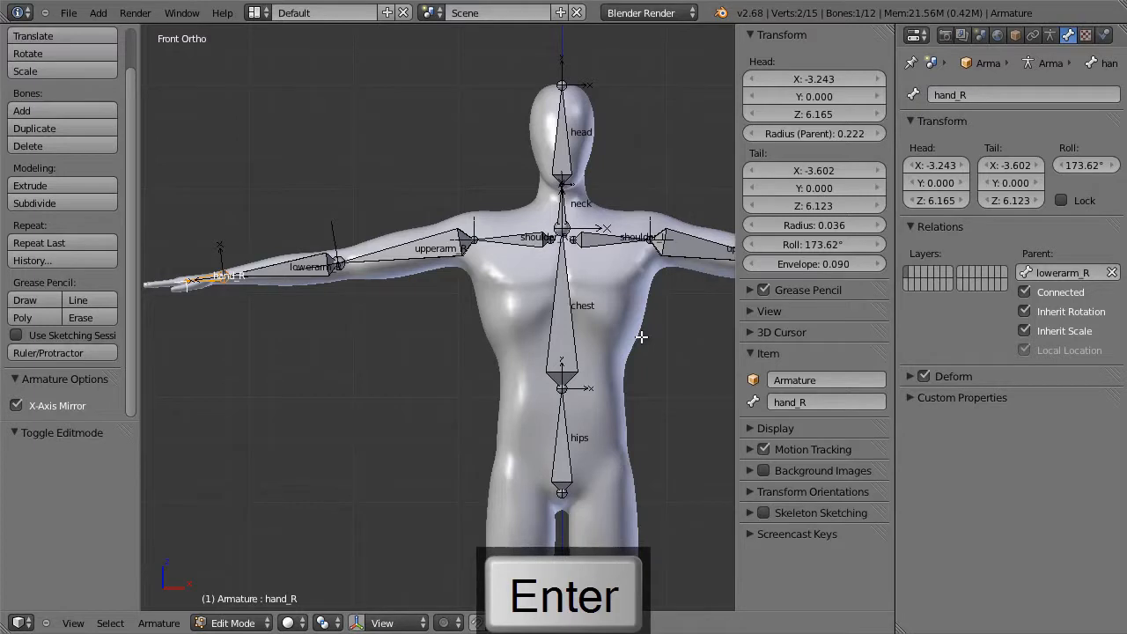
Step: Raise the lower joint of the hips bone about 0.111 along the Z axis
{"action": "middle_click_drag", "start_coordinate": [661, 379], "coordinate": [478, 352], "text": "shift"}
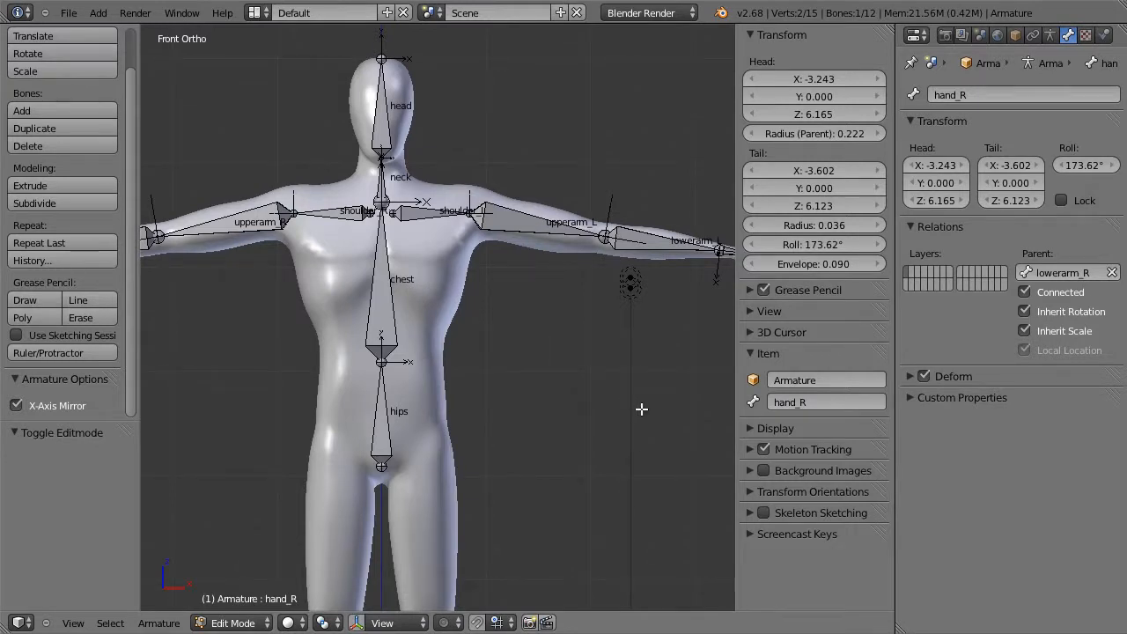
{"action": "scroll", "coordinate": [641, 409], "scroll_direction": "down", "scroll_amount": 1}
{"action": "scroll", "coordinate": [641, 409], "scroll_direction": "up", "scroll_amount": 6}
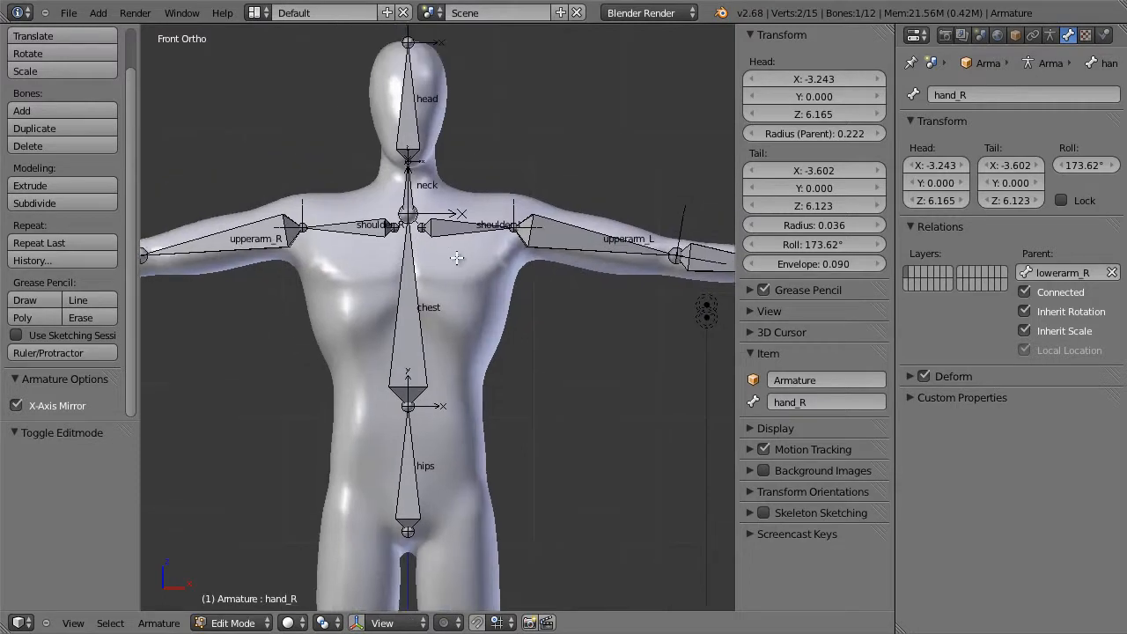
{"action": "scroll", "coordinate": [551, 314], "scroll_direction": "down", "scroll_amount": 6}
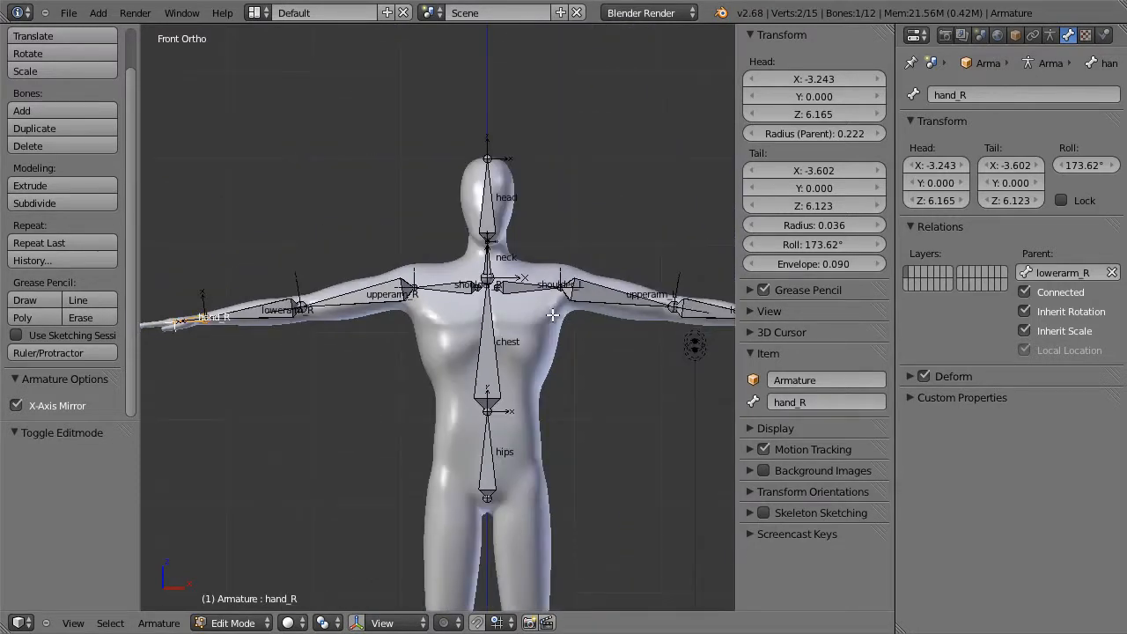
{"action": "middle_click_drag", "start_coordinate": [584, 383], "coordinate": [465, 341], "text": "shift"}
{"action": "middle_click_drag", "start_coordinate": [531, 457], "coordinate": [568, 290], "text": "shift"}
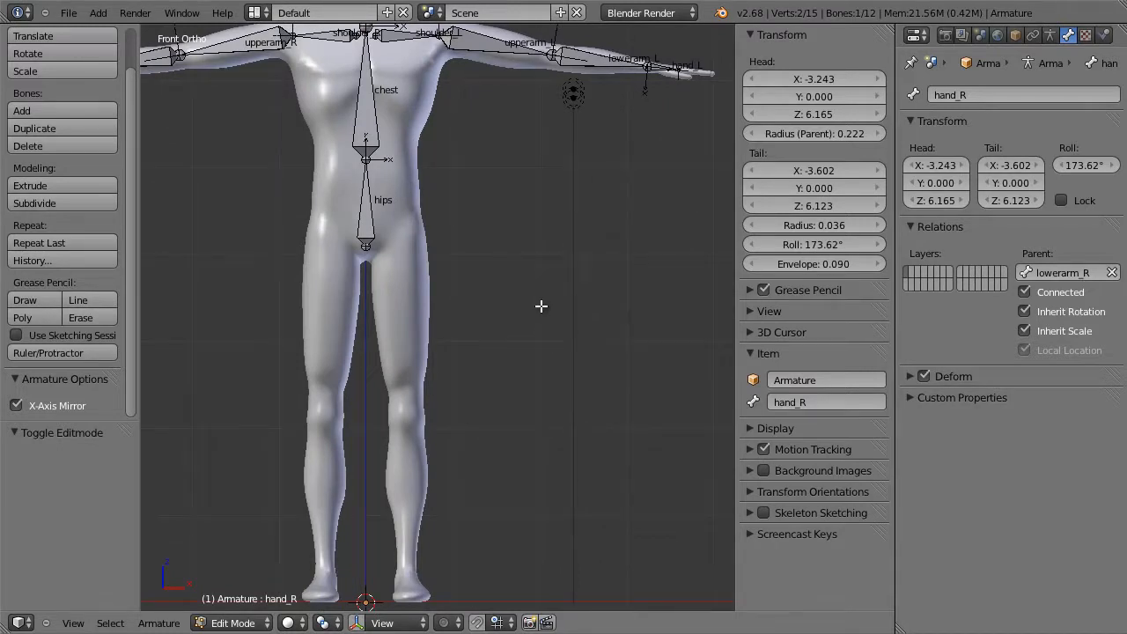
{"action": "right_click", "coordinate": [366, 246]}
{"action": "key", "text": "g"}
{"action": "key", "text": "z"}
{"action": "left_click", "coordinate": [385, 239]}
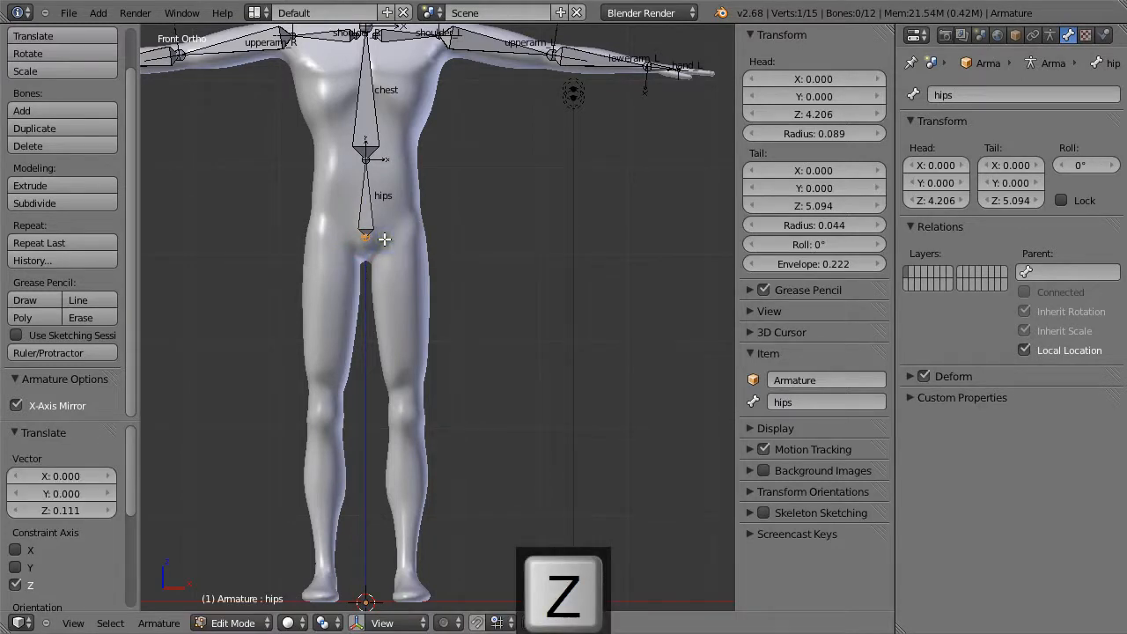
{"action": "key", "text": "shift+e"}
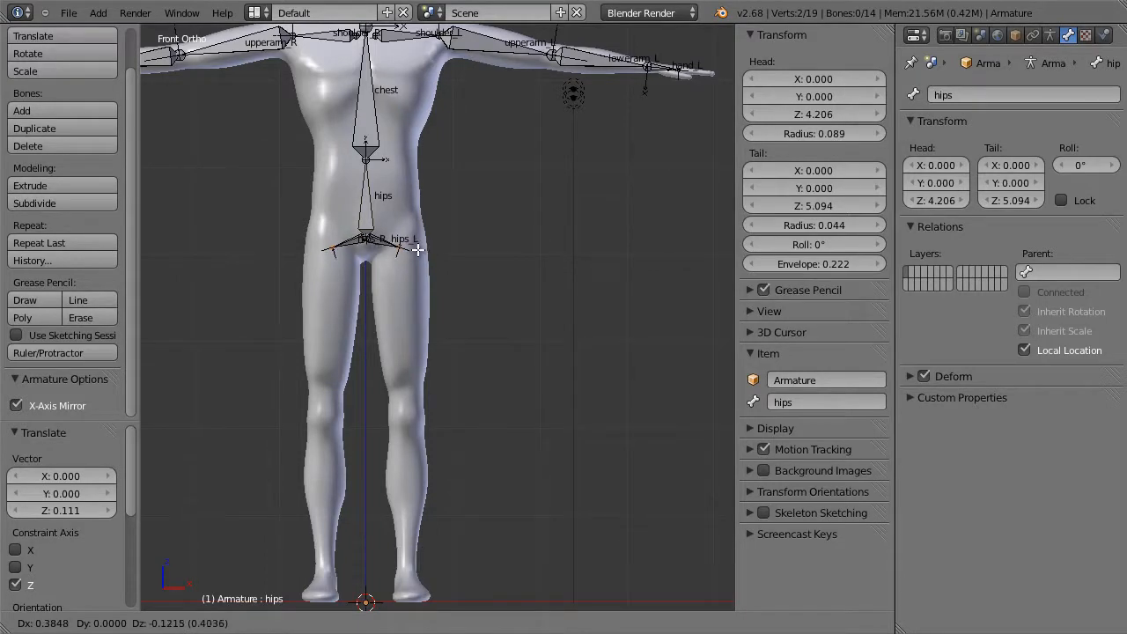
{"action": "left_click", "coordinate": [414, 253]}
{"action": "key", "text": "e"}
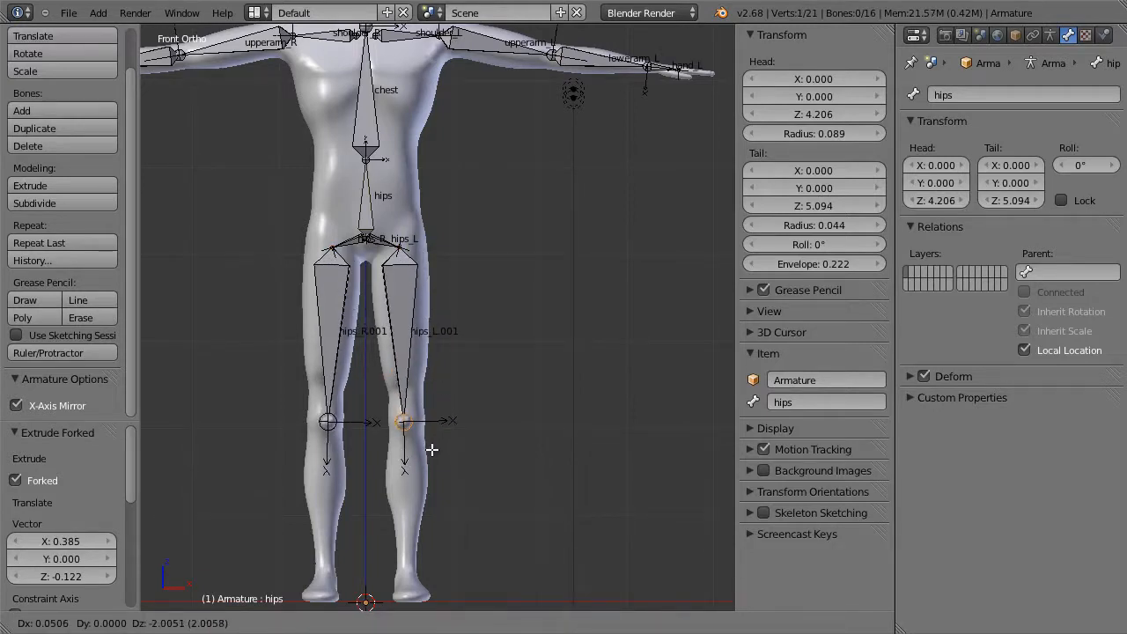
{"action": "key", "text": "super"}
{"action": "left_click", "coordinate": [432, 443]}
{"action": "key", "text": "z"}
{"action": "key", "text": "z"}
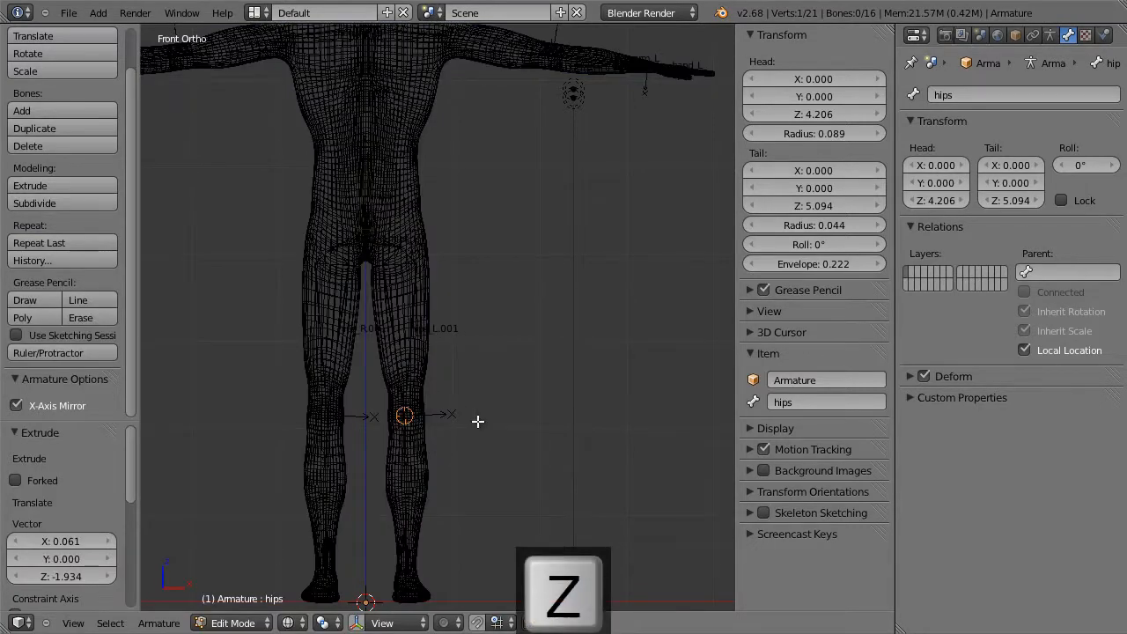
{"action": "key", "text": "ctrl+z"}
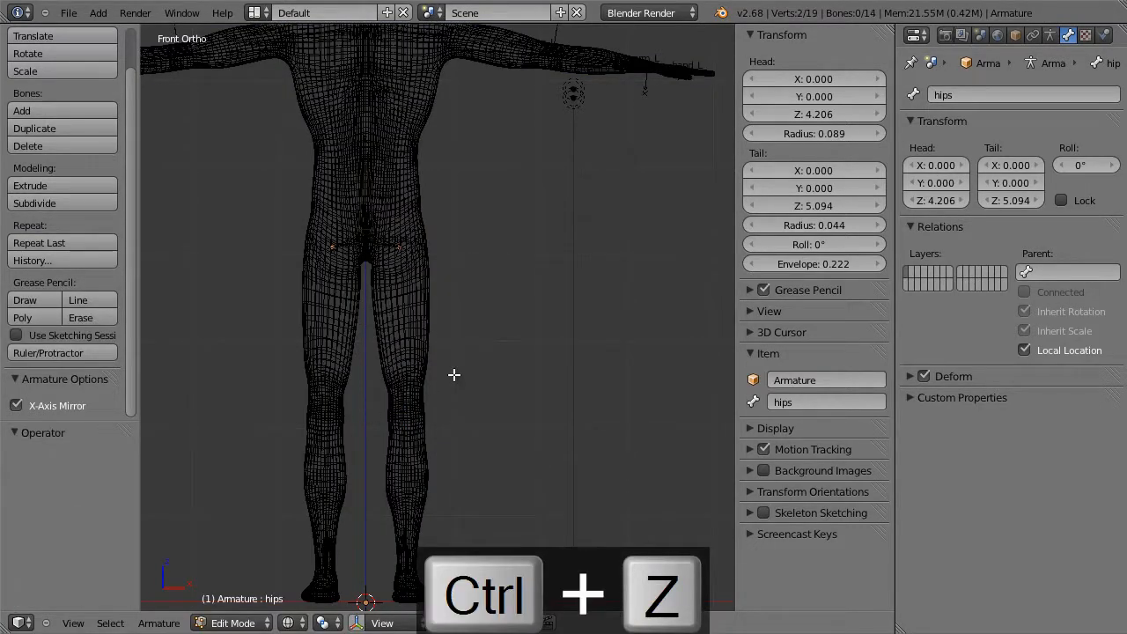
{"action": "key", "text": "z"}
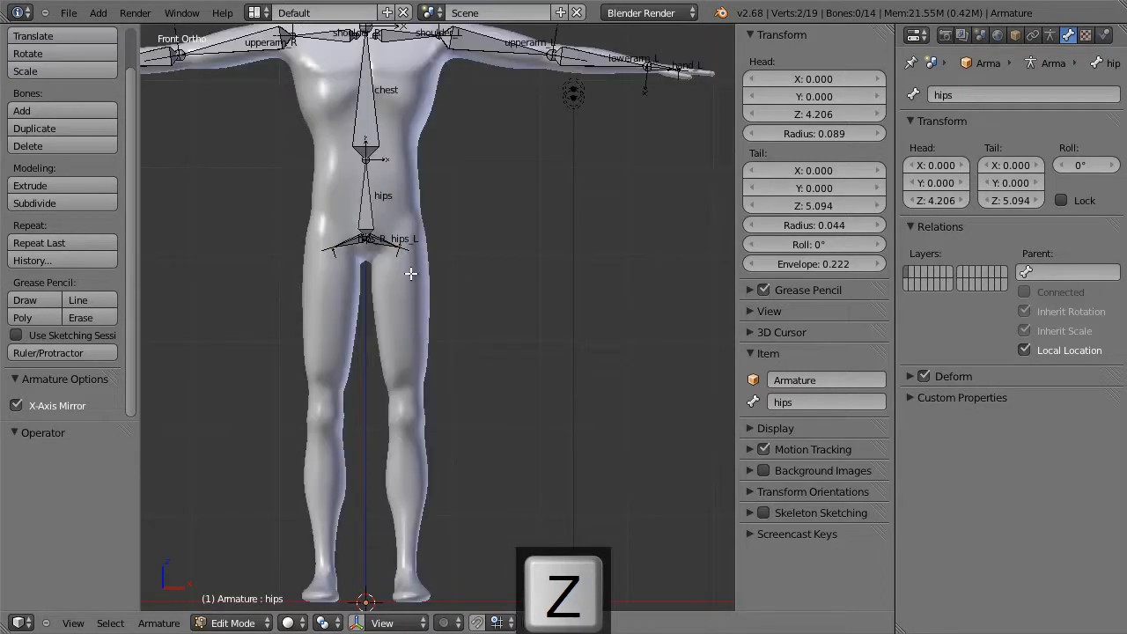
{"action": "key", "text": "ctrl+z"}
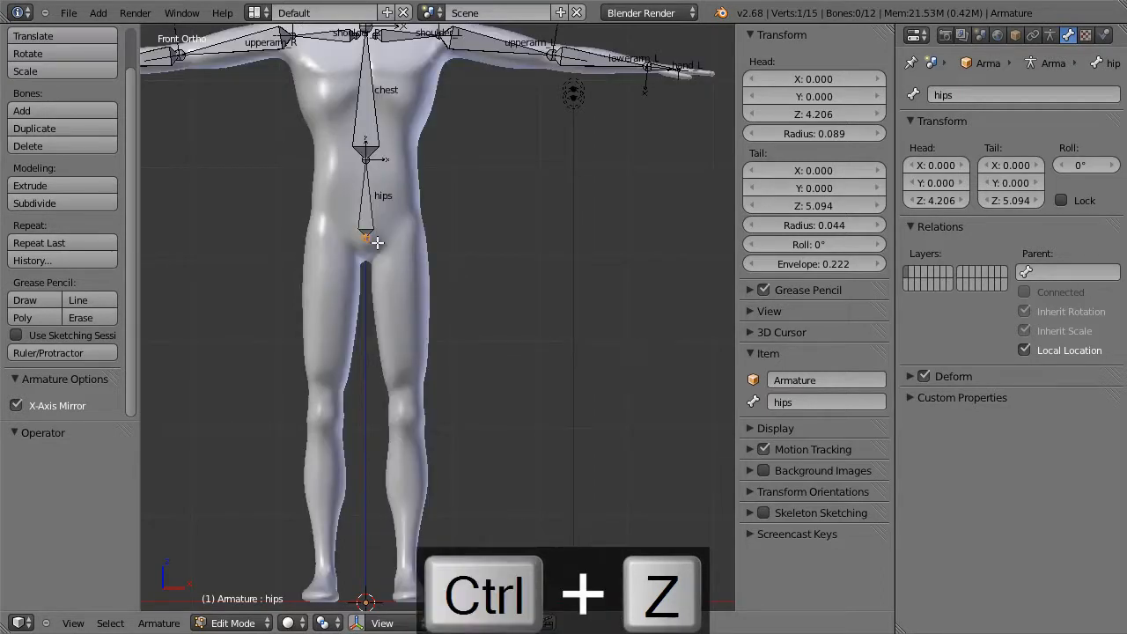
Step: Fork-extrude mirrored hip bones from the hips base by about X 0.435, Z -0.152, and extrude thigh bones about 1.924 straight down to the knees
{"action": "key", "text": "shift+e"}
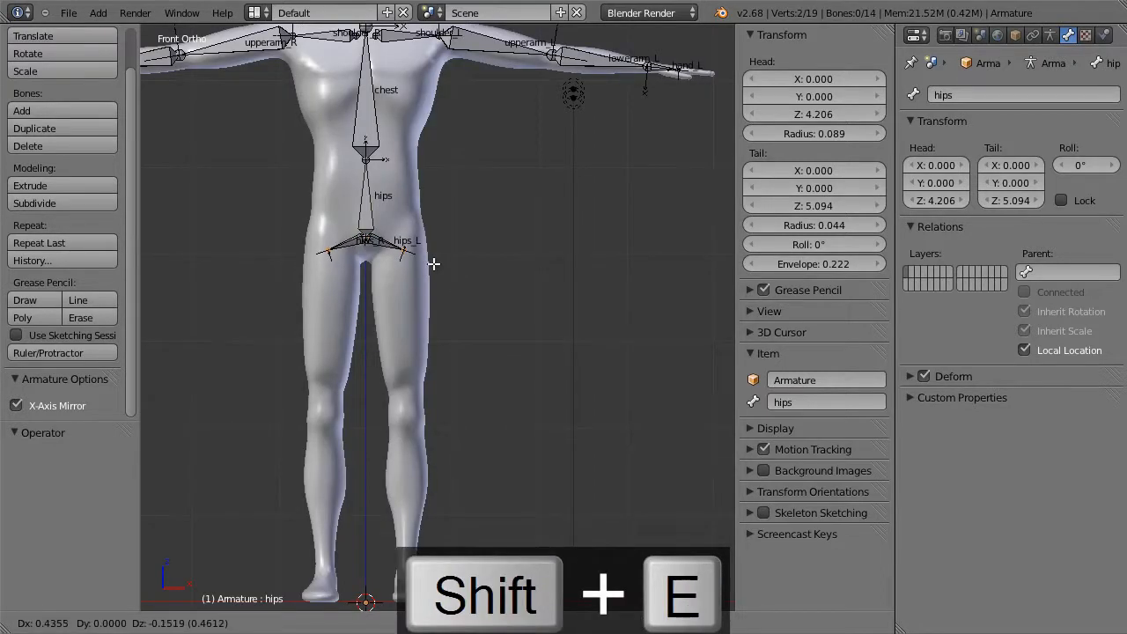
{"action": "left_click", "coordinate": [432, 264]}
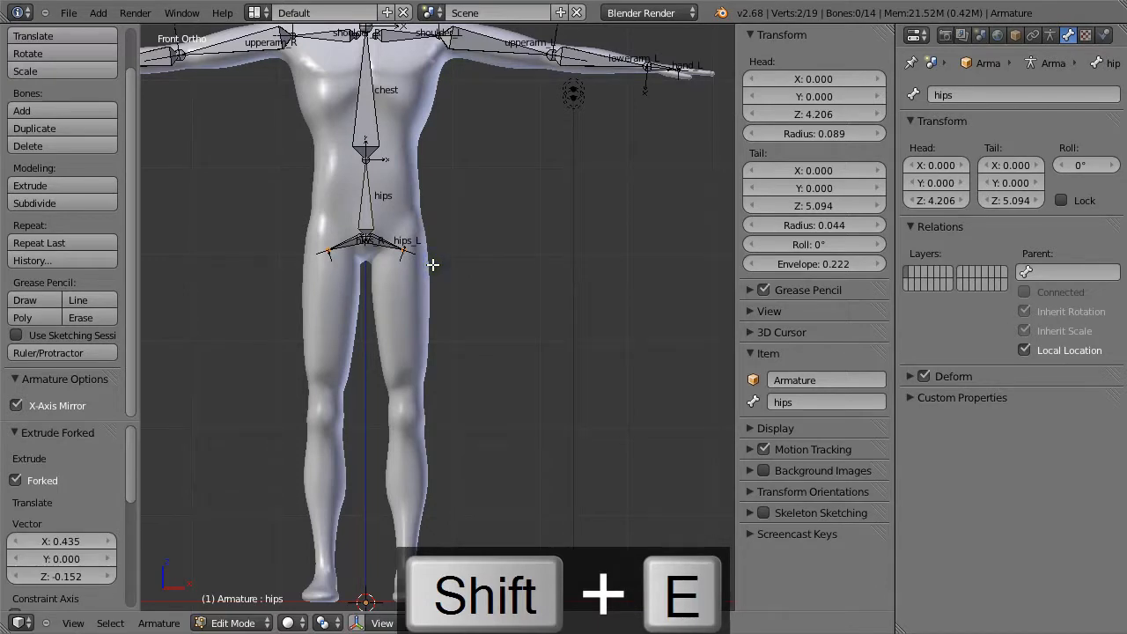
{"action": "key", "text": "e"}
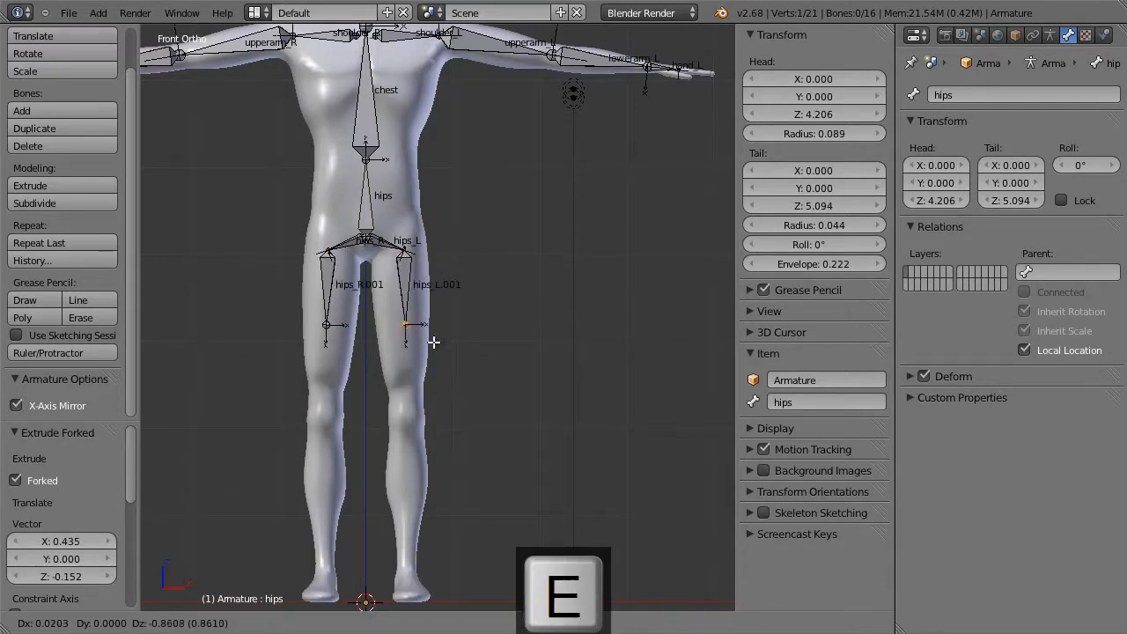
{"action": "key", "text": "z"}
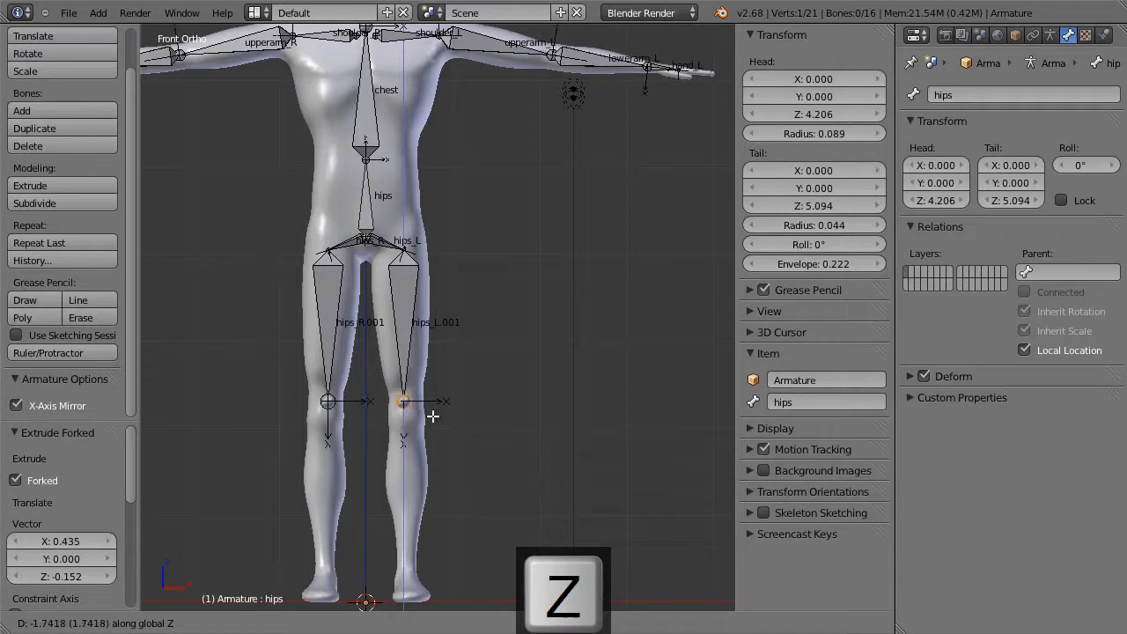
{"action": "left_click", "coordinate": [432, 431]}
Step: Extrude the mirrored shin bones from the knees about 1.843 straight down along Z to the ankles
{"action": "key", "text": "e"}
{"action": "key", "text": "z"}
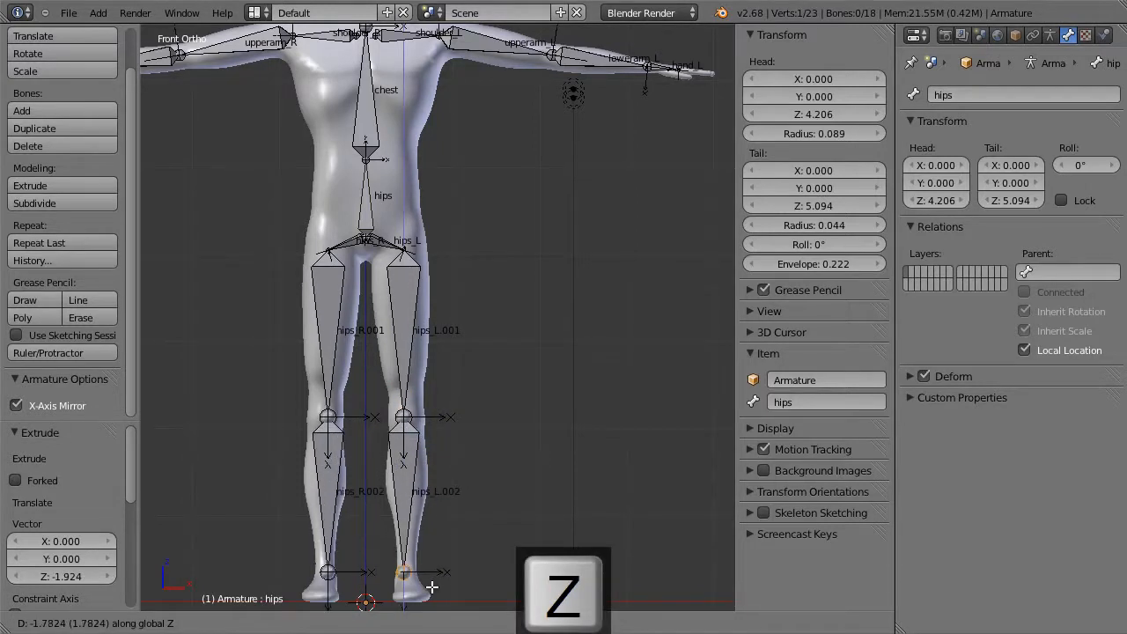
{"action": "left_click", "coordinate": [430, 584]}
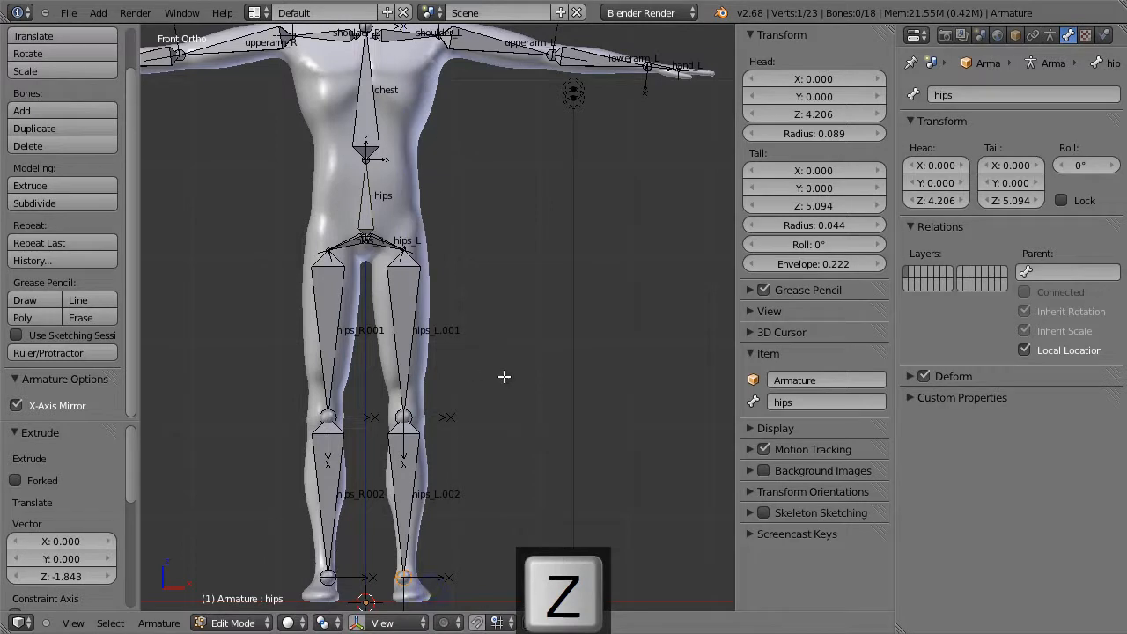
Step: Delete the mirrored connecting bones hips_L and hips_R between the hips base and the thighs
{"action": "right_click", "coordinate": [377, 242]}
{"action": "key", "text": "x"}
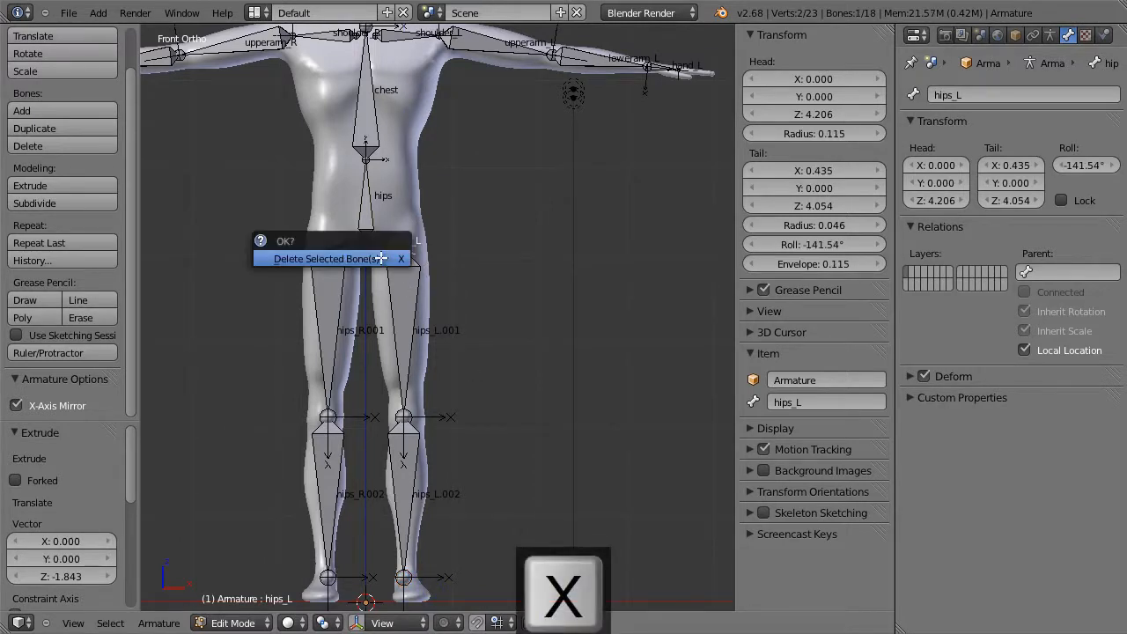
{"action": "left_click", "coordinate": [380, 258]}
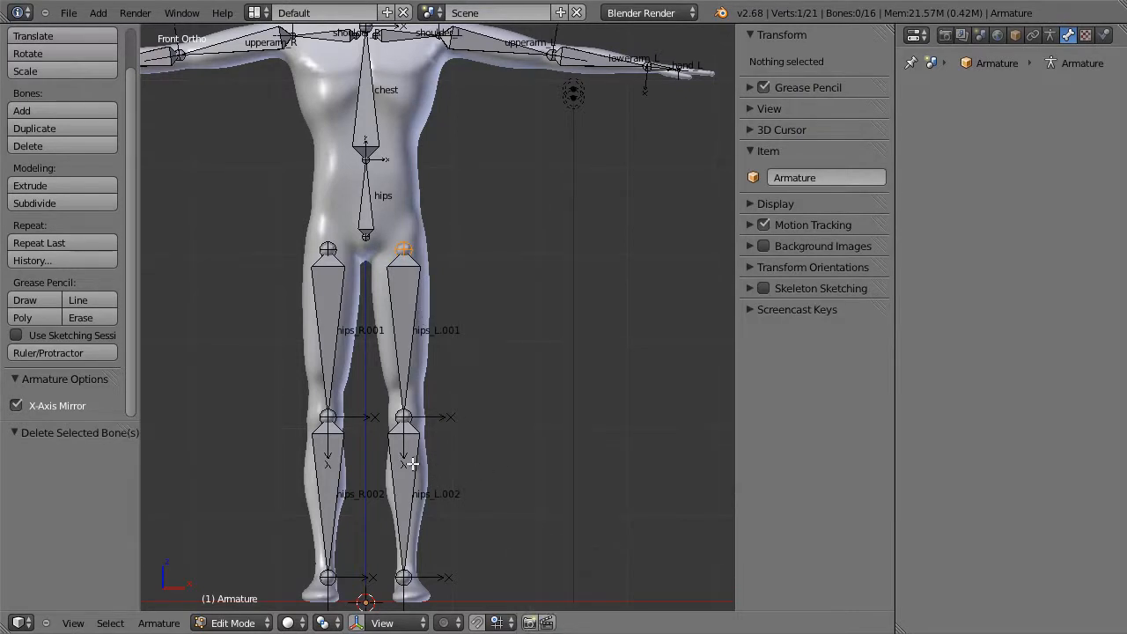
Step: Move the ankle joint back into the ankle in side view, by about 0.334 on Y and 0.051 on Z
{"action": "key", "text": "KP_3"}
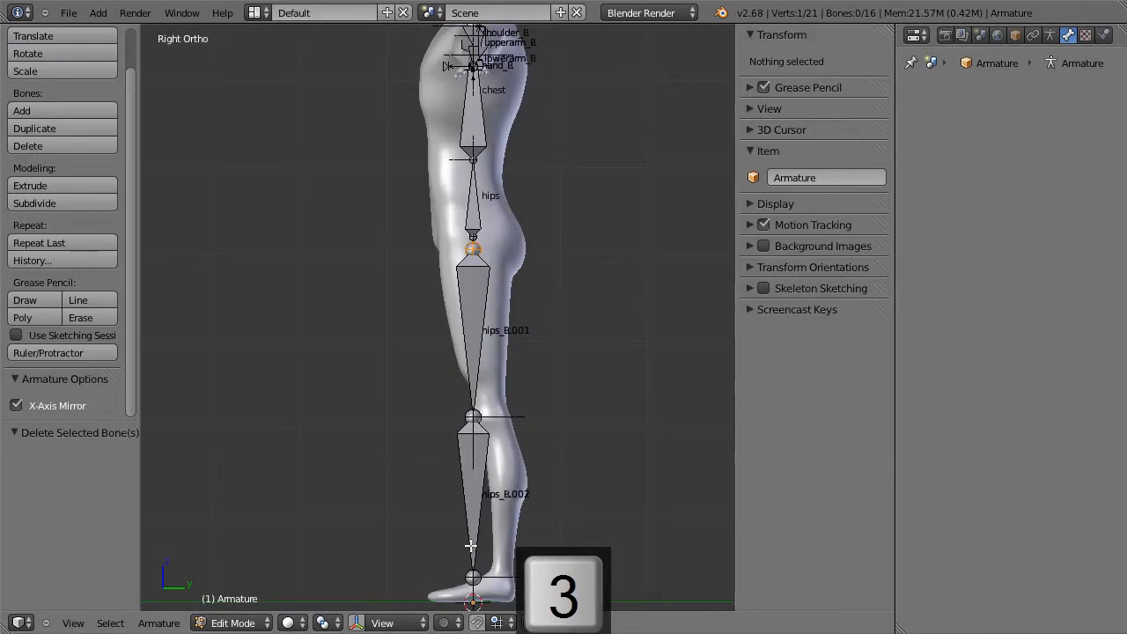
{"action": "right_click", "coordinate": [473, 577]}
{"action": "key", "text": "g"}
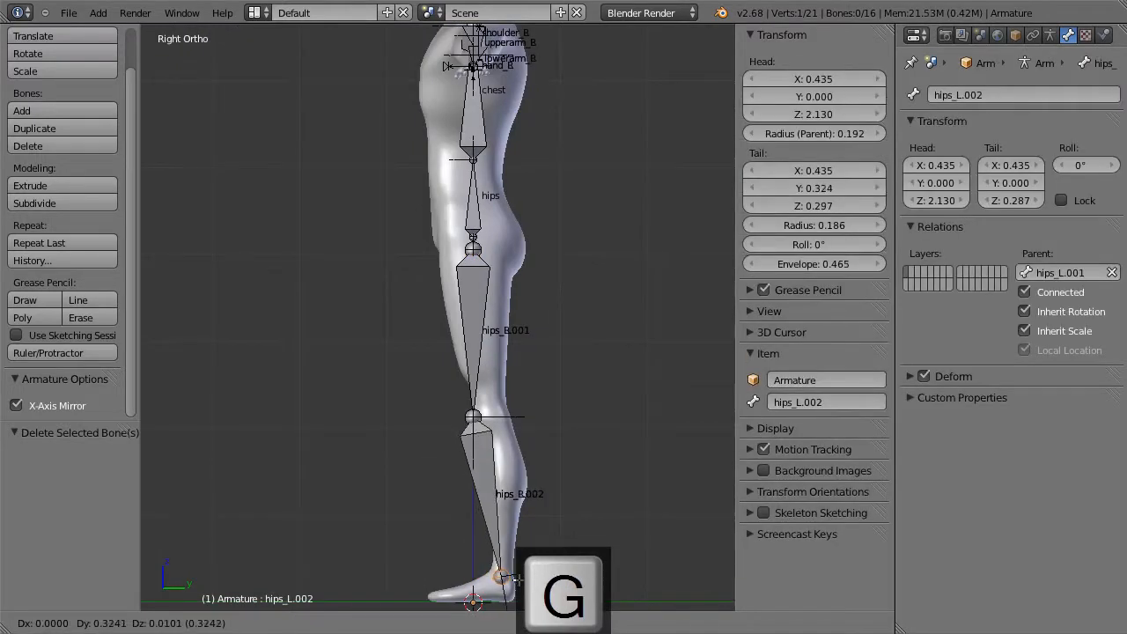
{"action": "left_click", "coordinate": [516, 577]}
Step: Move the knee joint back into the knee in side view, by about 0.192 on Y and -0.061 on Z
{"action": "right_click", "coordinate": [473, 415]}
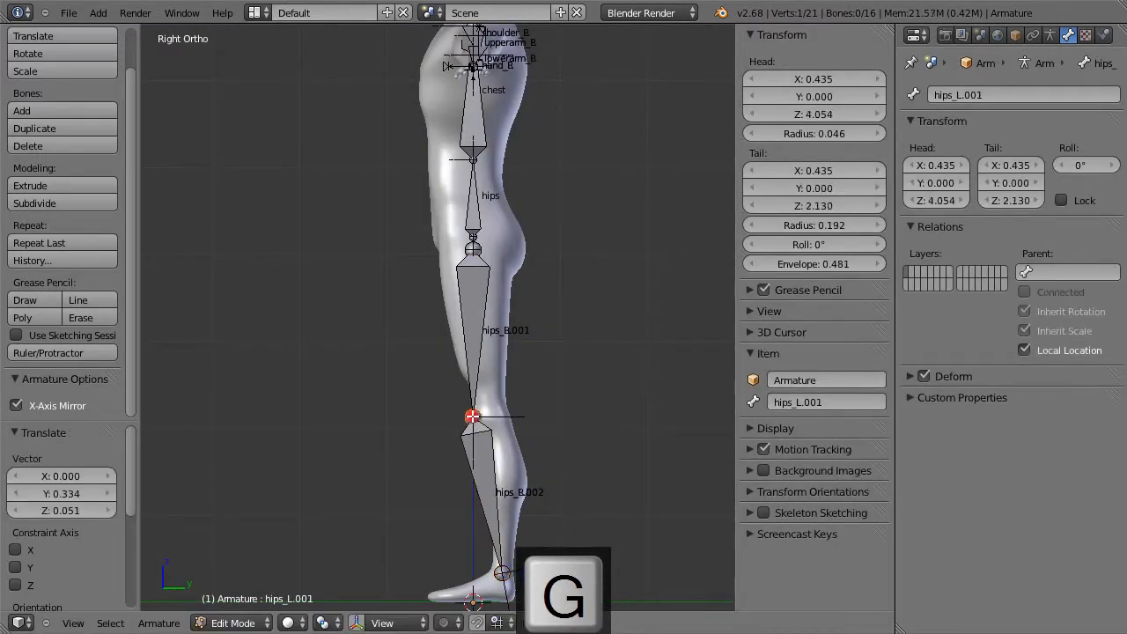
{"action": "key", "text": "g"}
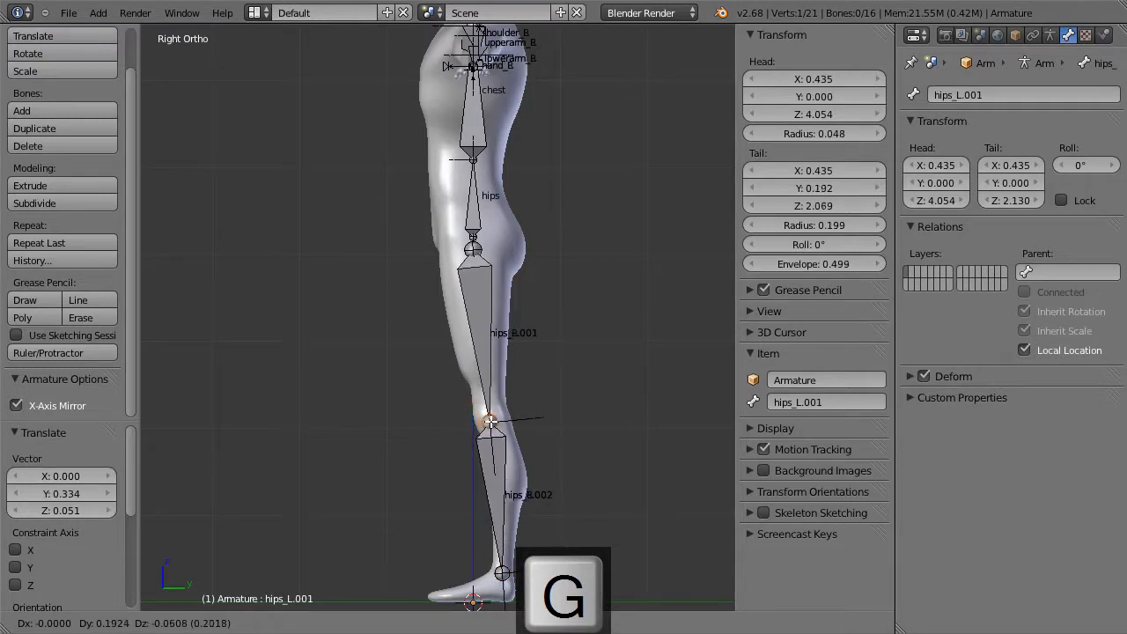
{"action": "left_click", "coordinate": [490, 421]}
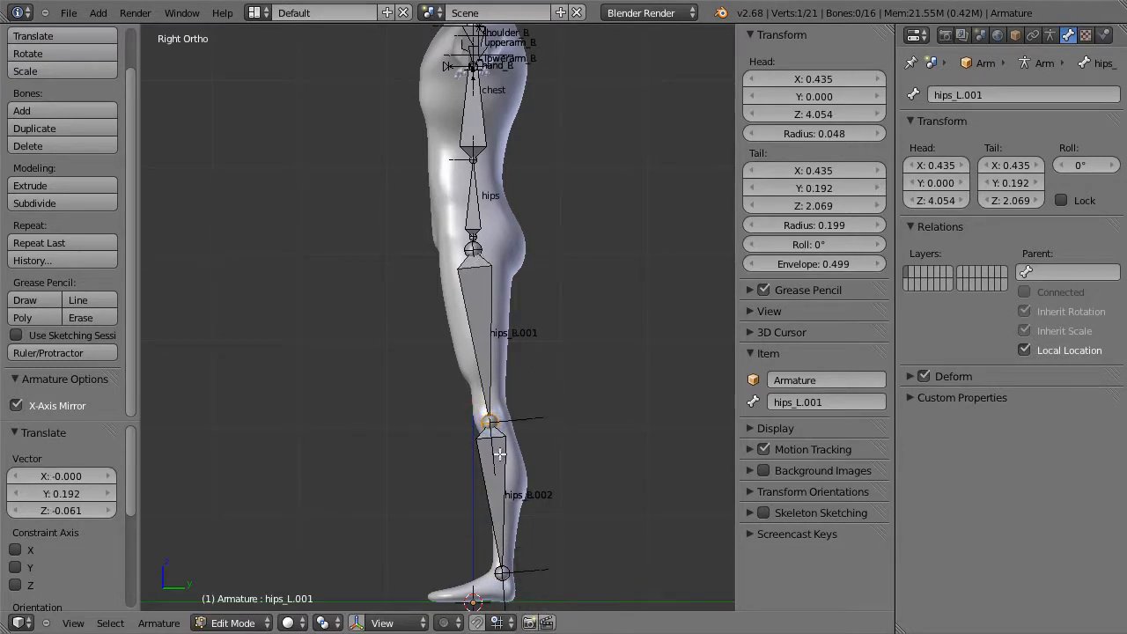
Step: Nudge the ankle joint by about 0.010 on Y and 0.020 on Z, and the knee joint by about -0.041 on Y and -0.010 on Z
{"action": "right_click", "coordinate": [507, 575]}
{"action": "key", "text": "g"}
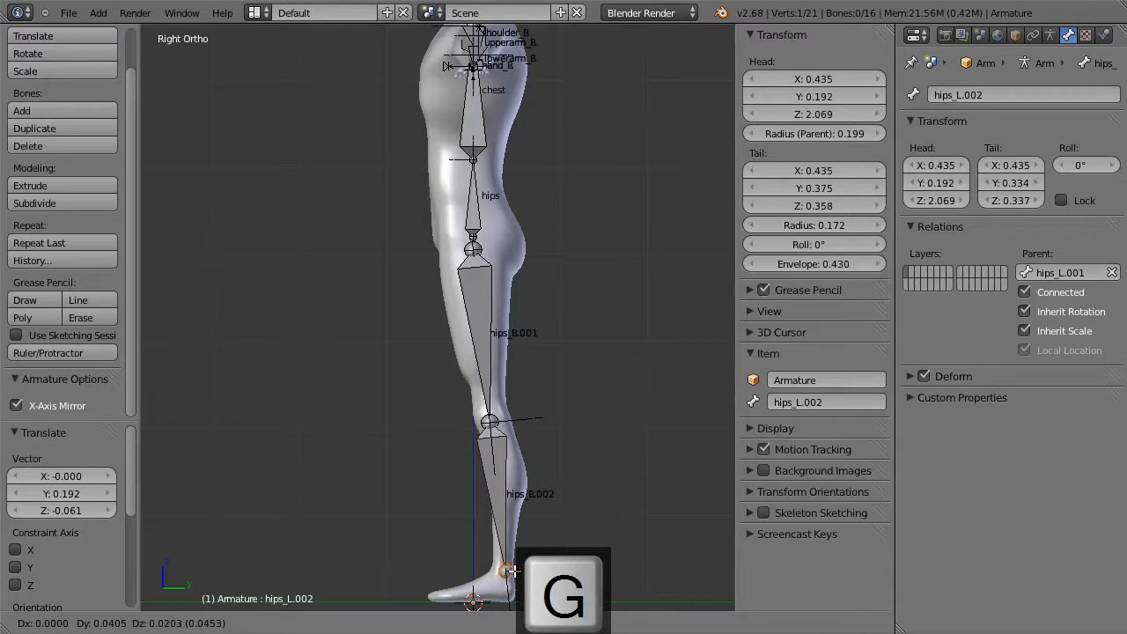
{"action": "left_click", "coordinate": [510, 571]}
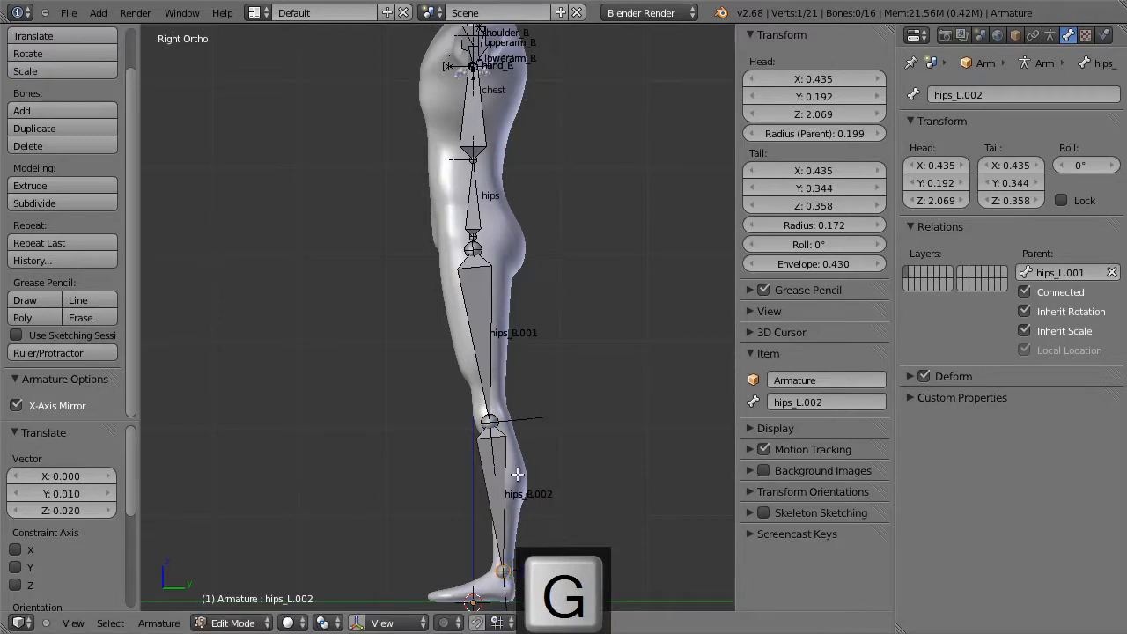
{"action": "right_click", "coordinate": [486, 420]}
{"action": "key", "text": "g"}
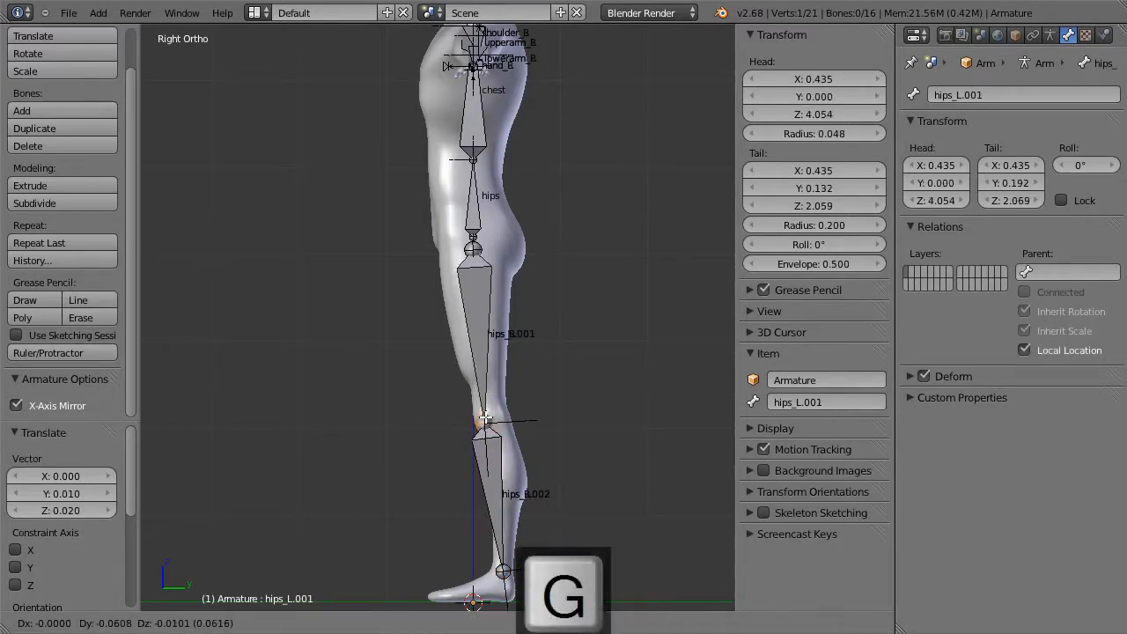
{"action": "left_click", "coordinate": [487, 419]}
Step: Rotate the left thigh and shin bones together by about -1.53° in front view to follow the slant of the leg
{"action": "right_click", "coordinate": [473, 302]}
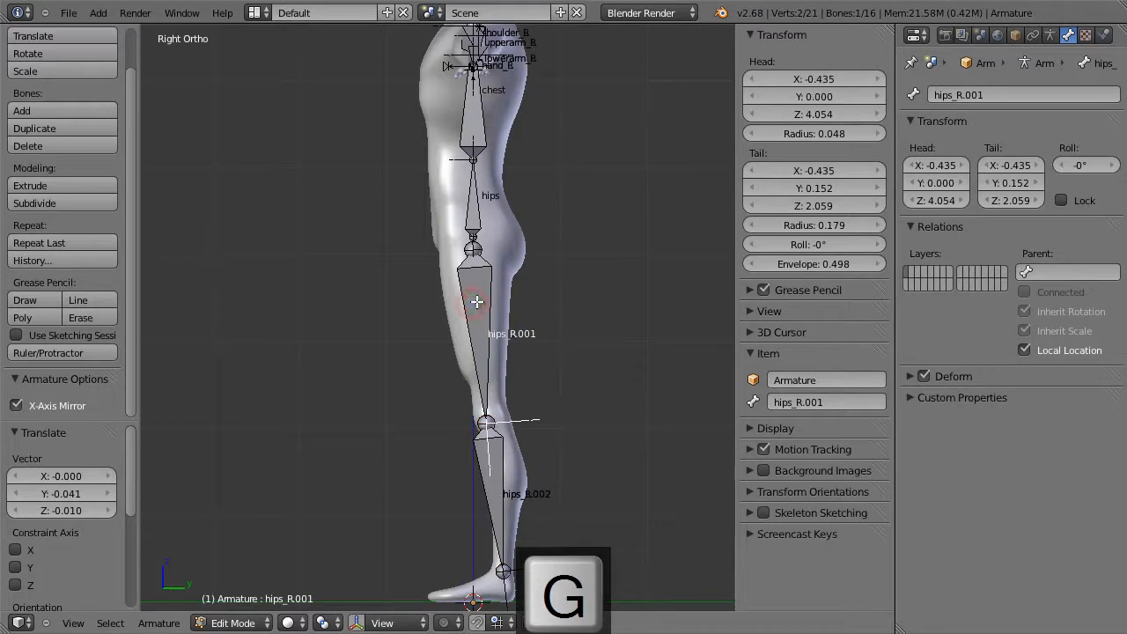
{"action": "key", "text": "KP_1"}
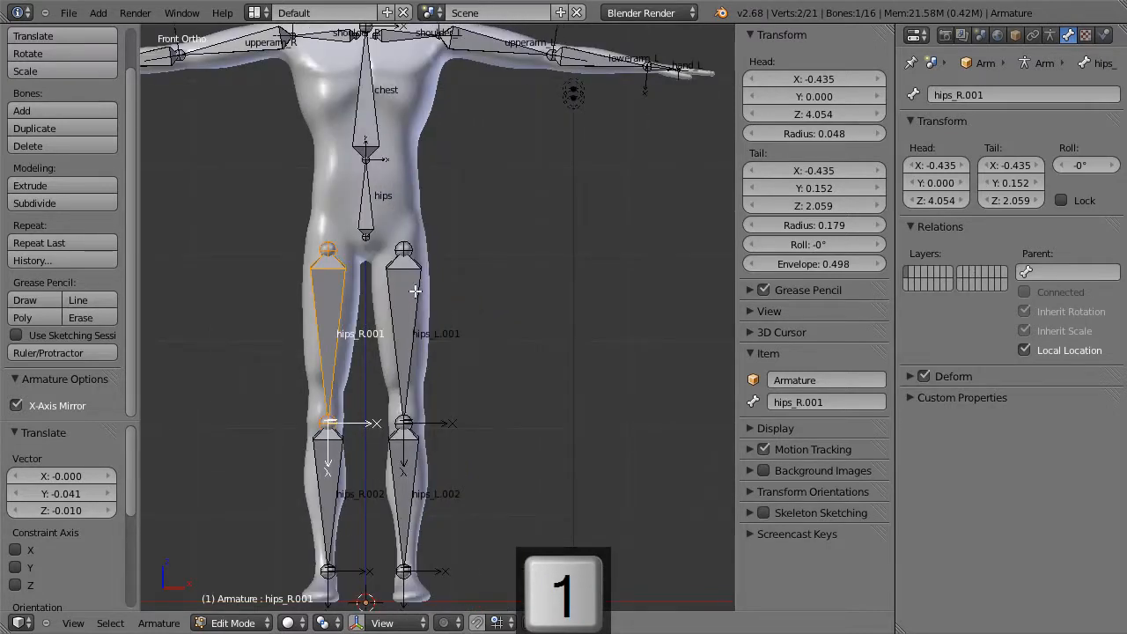
{"action": "right_click", "coordinate": [403, 572]}
{"action": "right_click", "coordinate": [408, 495]}
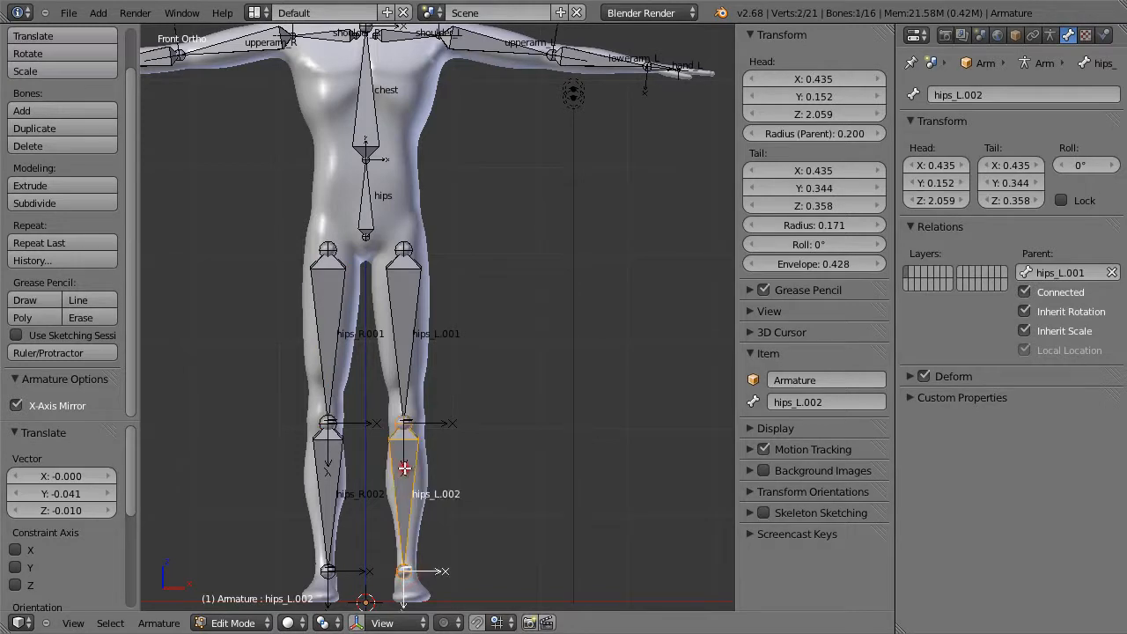
{"action": "right_click", "coordinate": [410, 357], "text": "shift"}
{"action": "key", "text": "r"}
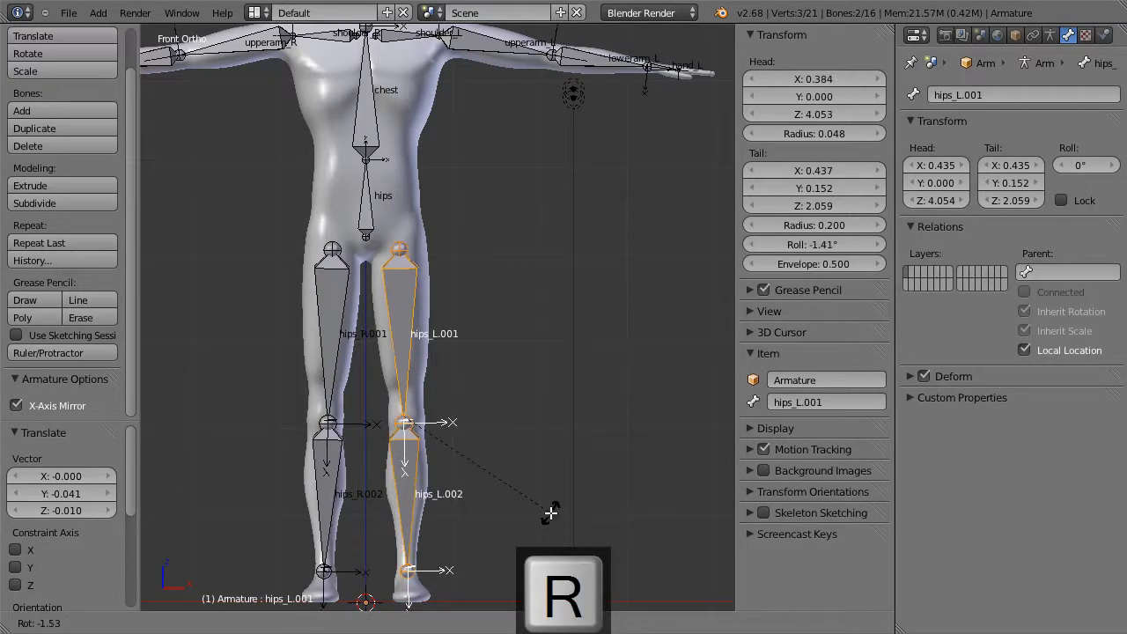
{"action": "left_click", "coordinate": [550, 512]}
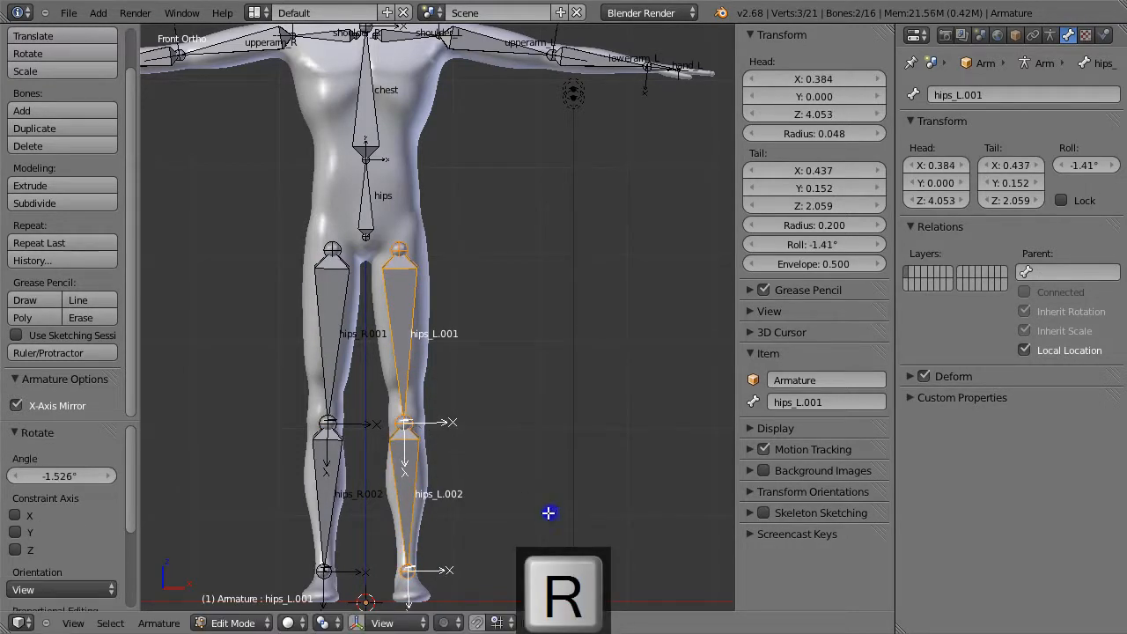
{"action": "right_click", "coordinate": [410, 573]}
Step: Switch the armature to Pose Mode and set the left shin bone's rotation mode to XYZ Euler
{"action": "middle_click_drag", "start_coordinate": [568, 260], "coordinate": [582, 411], "text": "shift"}
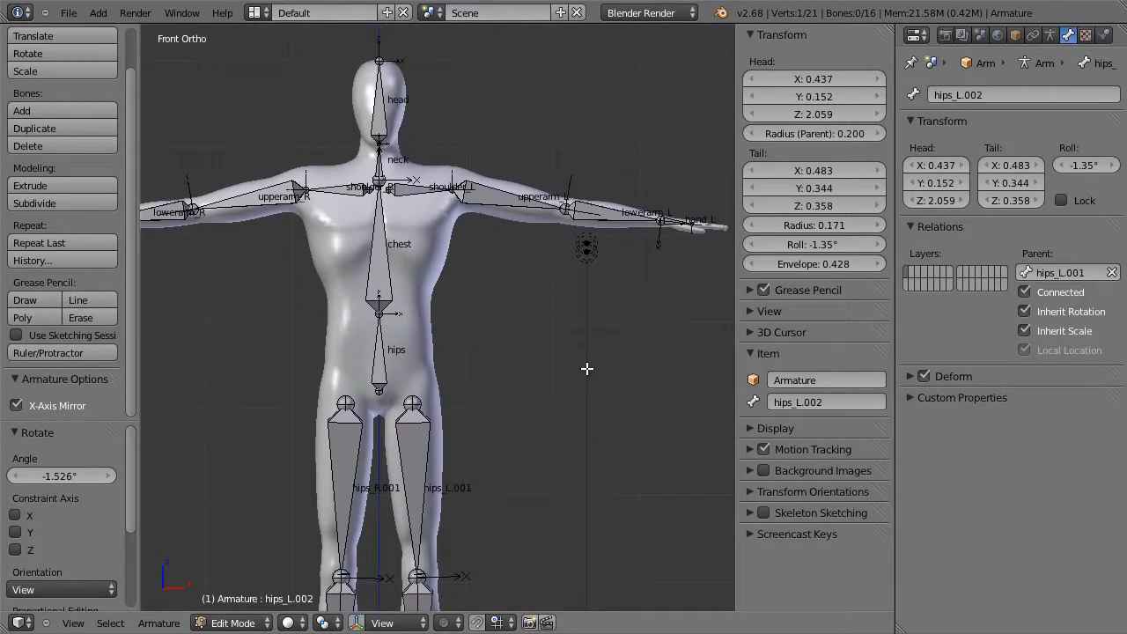
{"action": "middle_click_drag", "start_coordinate": [529, 483], "coordinate": [564, 256], "text": "shift"}
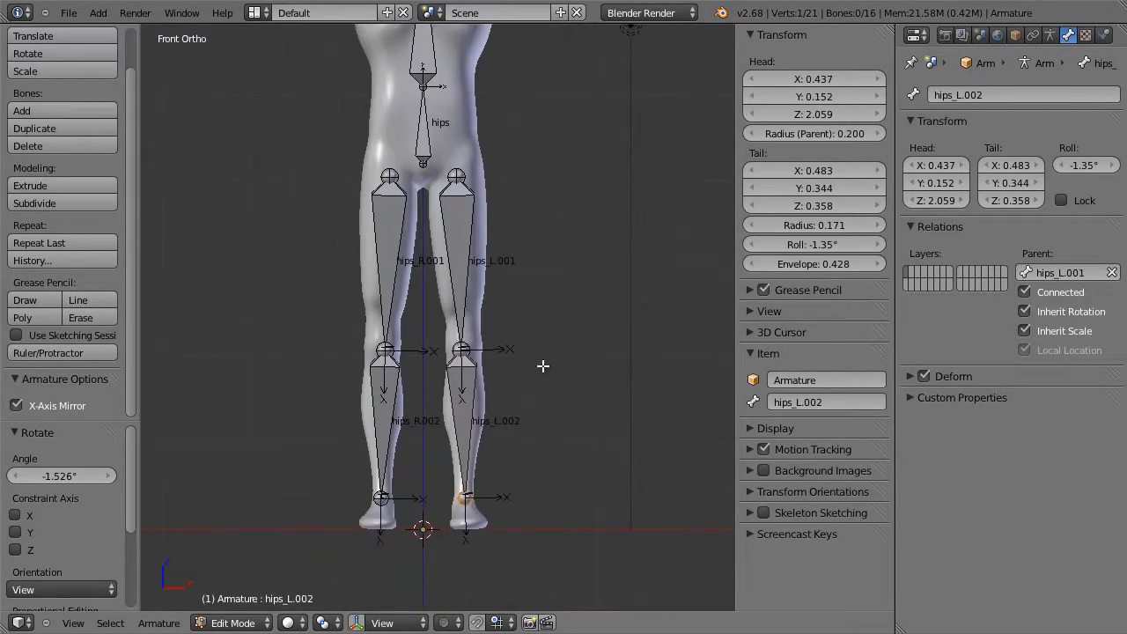
{"action": "key", "text": "ctrl+Tab"}
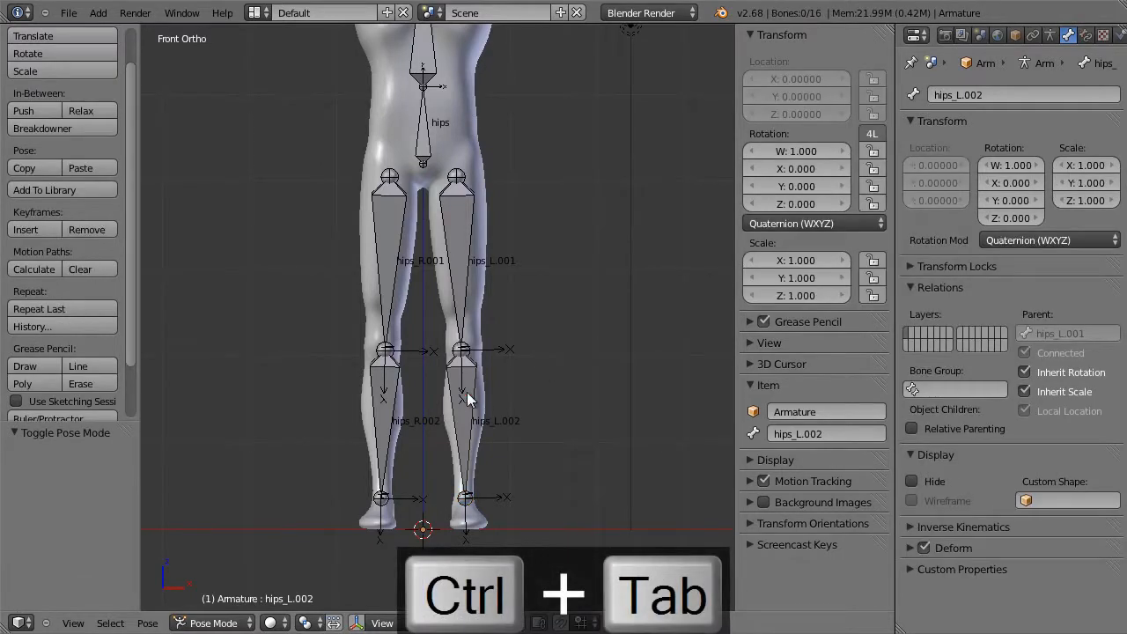
{"action": "left_click", "coordinate": [467, 396]}
{"action": "key", "text": "KP_3"}
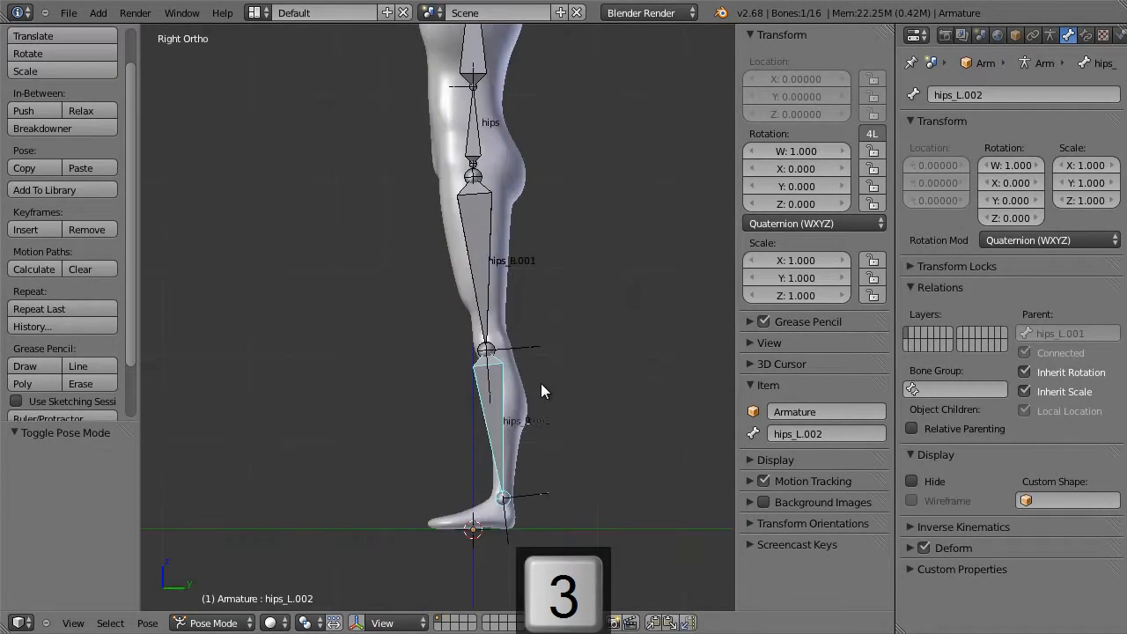
{"action": "left_click", "coordinate": [795, 224]}
{"action": "left_click", "coordinate": [792, 187]}
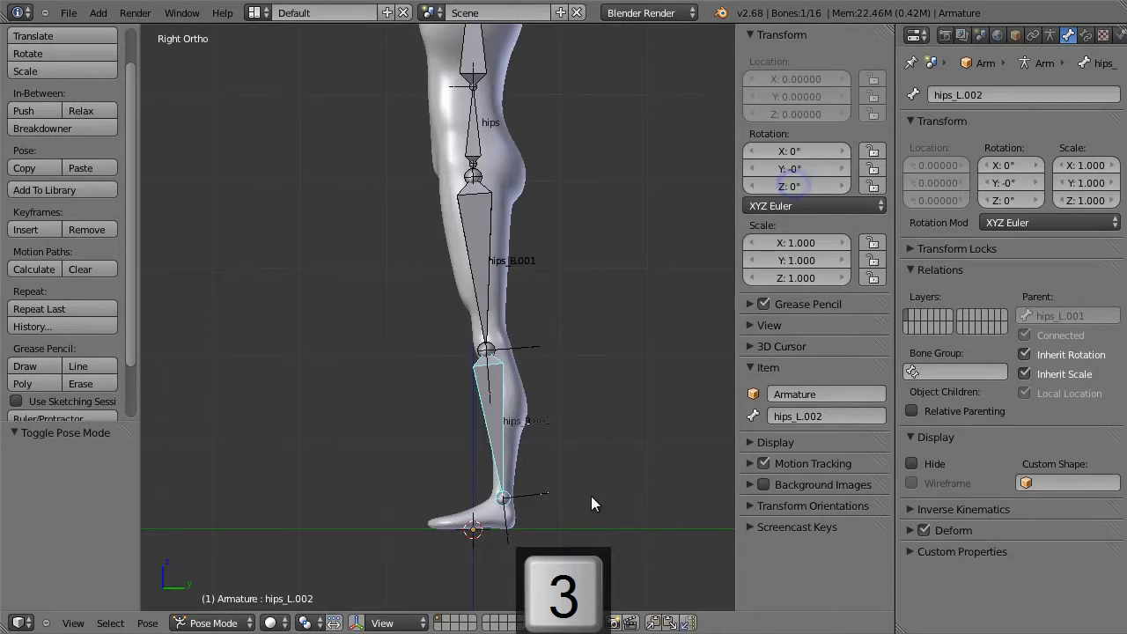
Step: Test the knee bend by rotating the left shin bone backward in side view, and cancel the rotation
{"action": "key", "text": "r"}
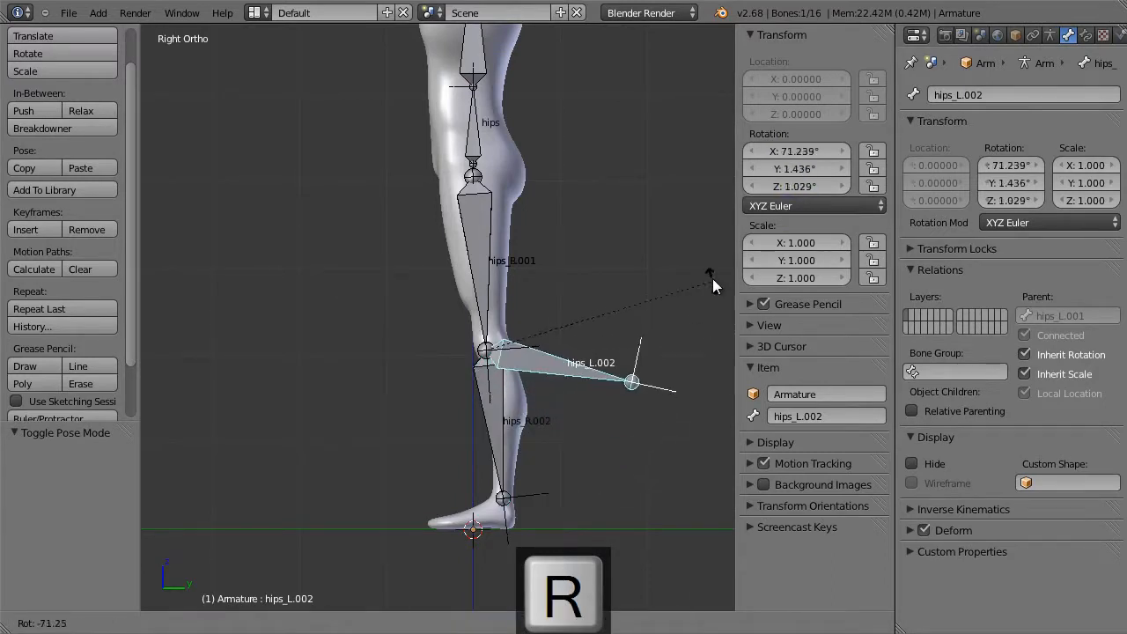
{"action": "key", "text": "Escape"}
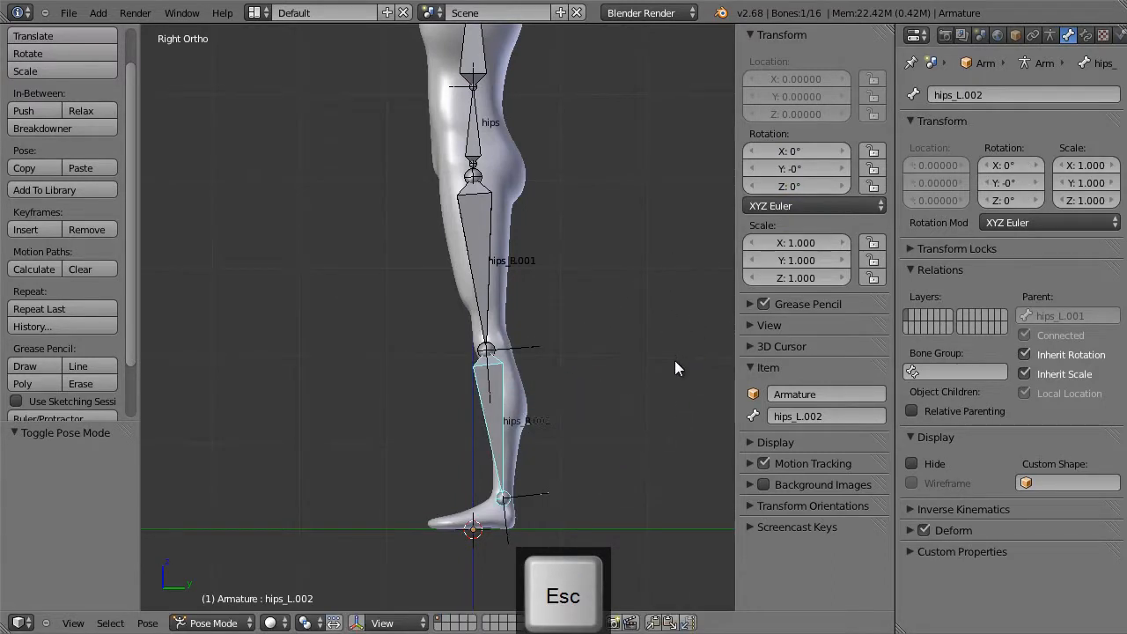
{"action": "middle_click_drag", "start_coordinate": [566, 422], "coordinate": [722, 442]}
Step: Return to Edit Mode and rename the left upper leg bone thigh_L and the right one thigh_R
{"action": "key", "text": "1"}
{"action": "middle_click_drag", "start_coordinate": [576, 247], "coordinate": [590, 325], "text": "shift"}
{"action": "key", "text": "Tab"}
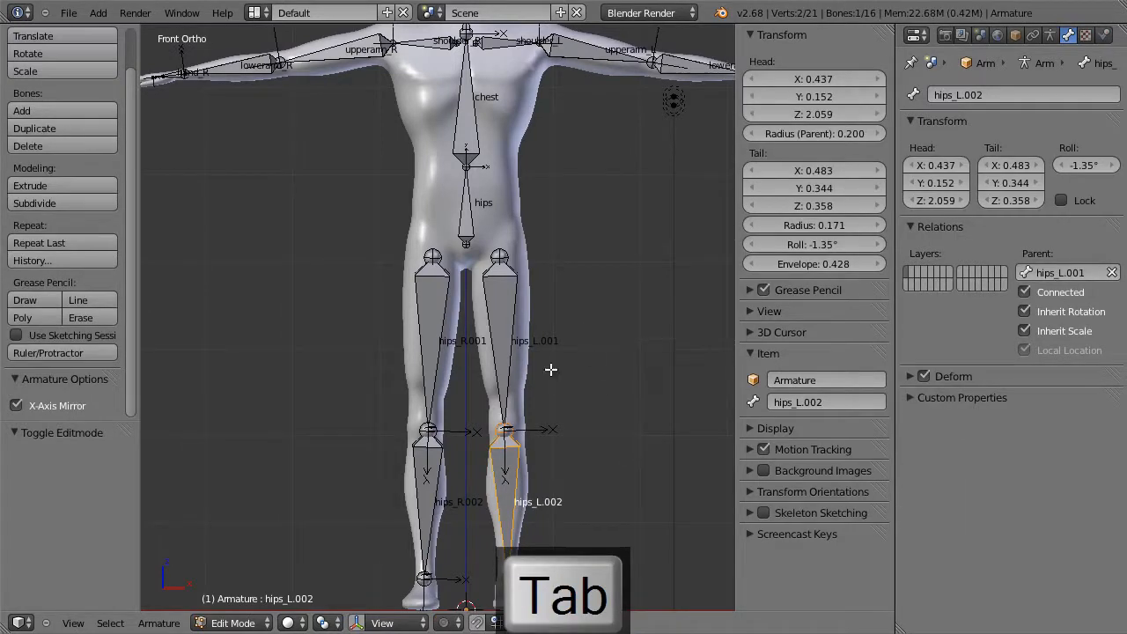
{"action": "right_click", "coordinate": [500, 310]}
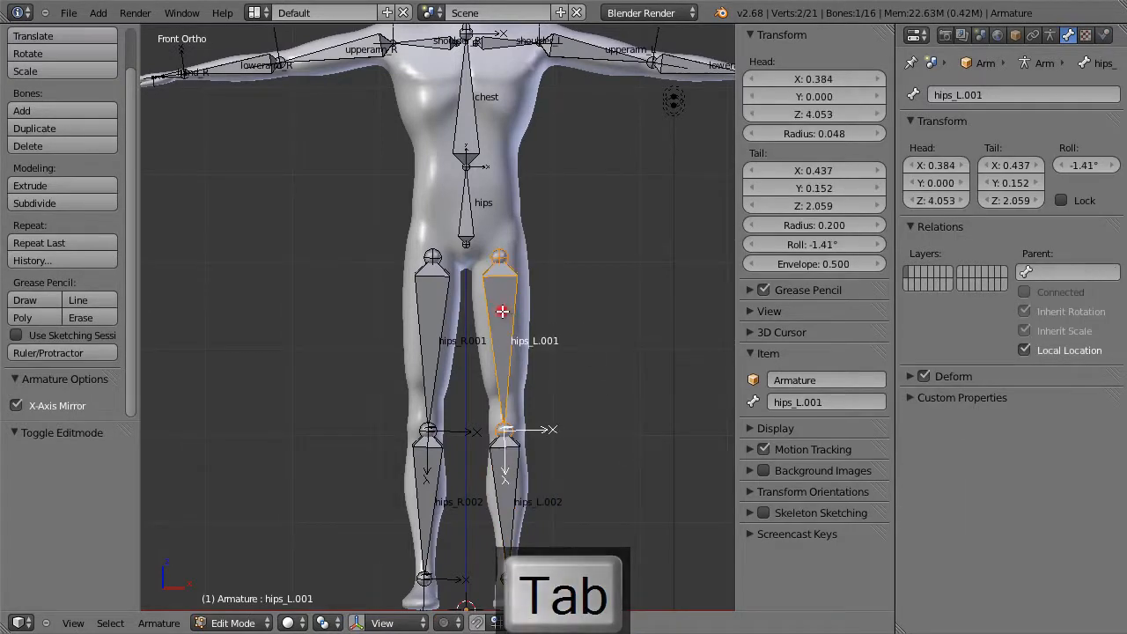
{"action": "left_click", "coordinate": [789, 404]}
{"action": "type", "text": "thigh_L"}
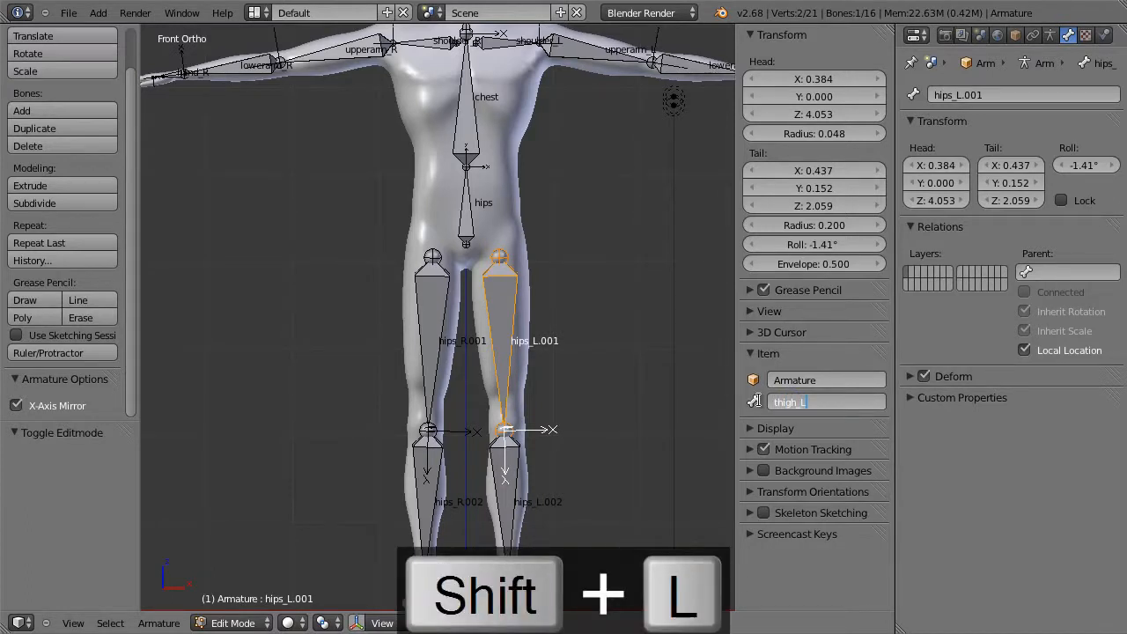
{"action": "key", "text": "Return"}
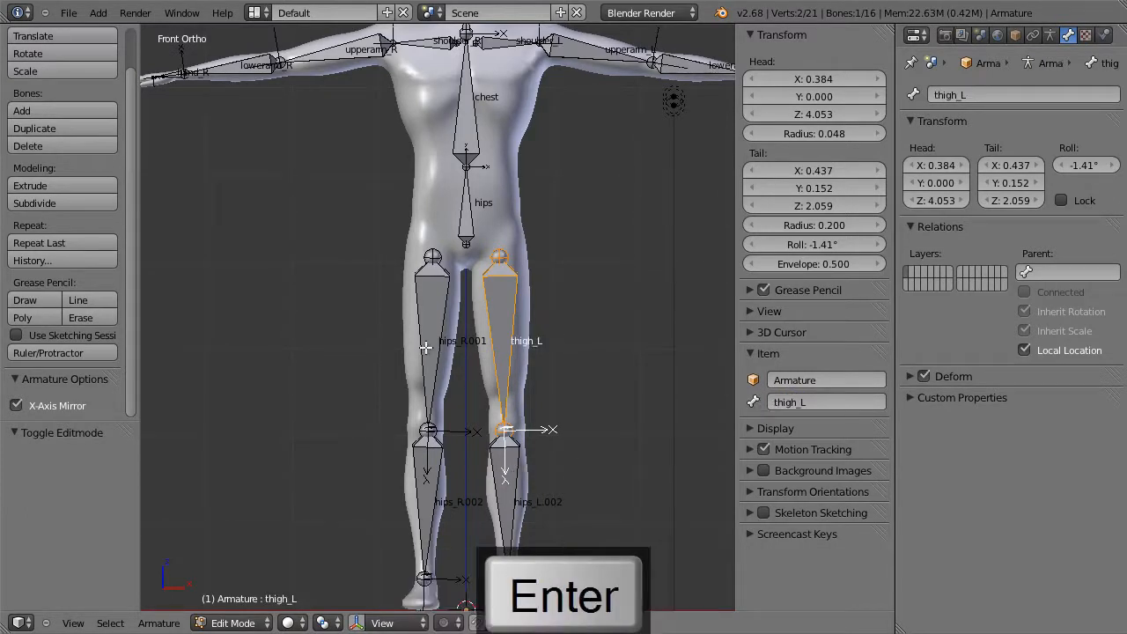
{"action": "right_click", "coordinate": [426, 348]}
{"action": "left_click", "coordinate": [793, 400]}
{"action": "type", "text": "thigh_R"}
{"action": "key", "text": "Return"}
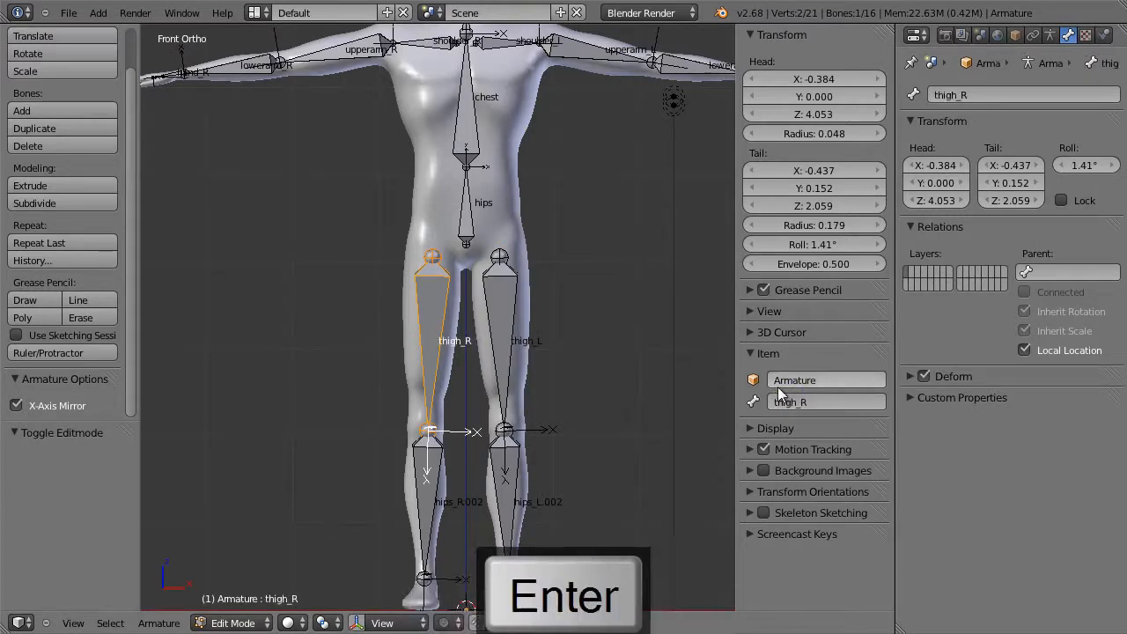
Step: Rename the left lower leg bone shin_L and the right lower leg bone shin_R
{"action": "right_click", "coordinate": [515, 506]}
{"action": "left_click", "coordinate": [810, 402]}
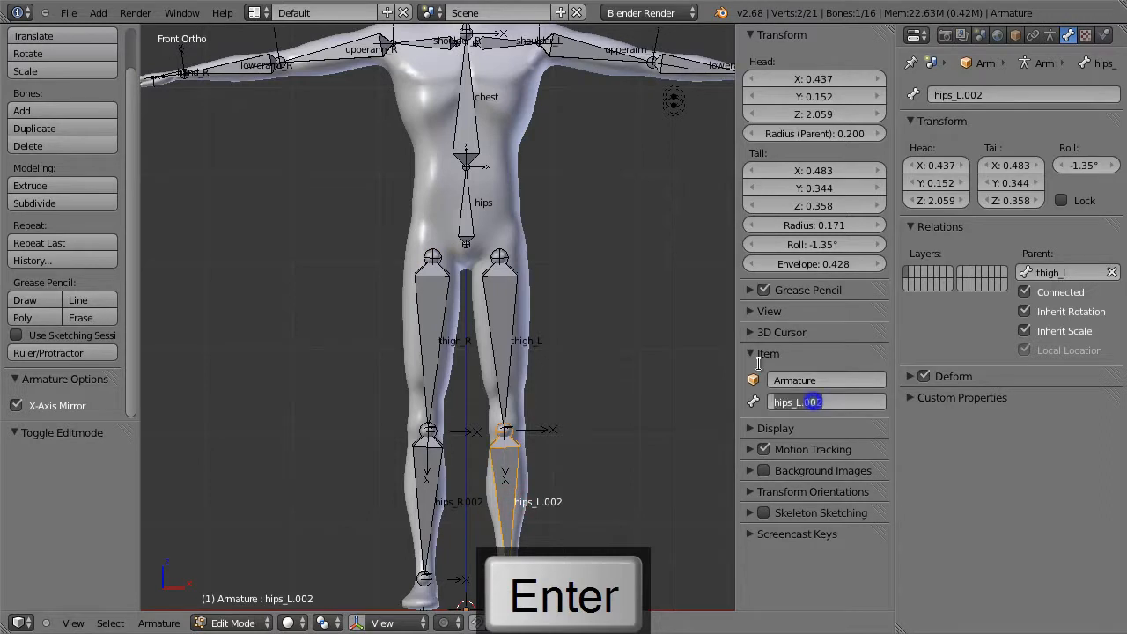
{"action": "type", "text": "shin"}
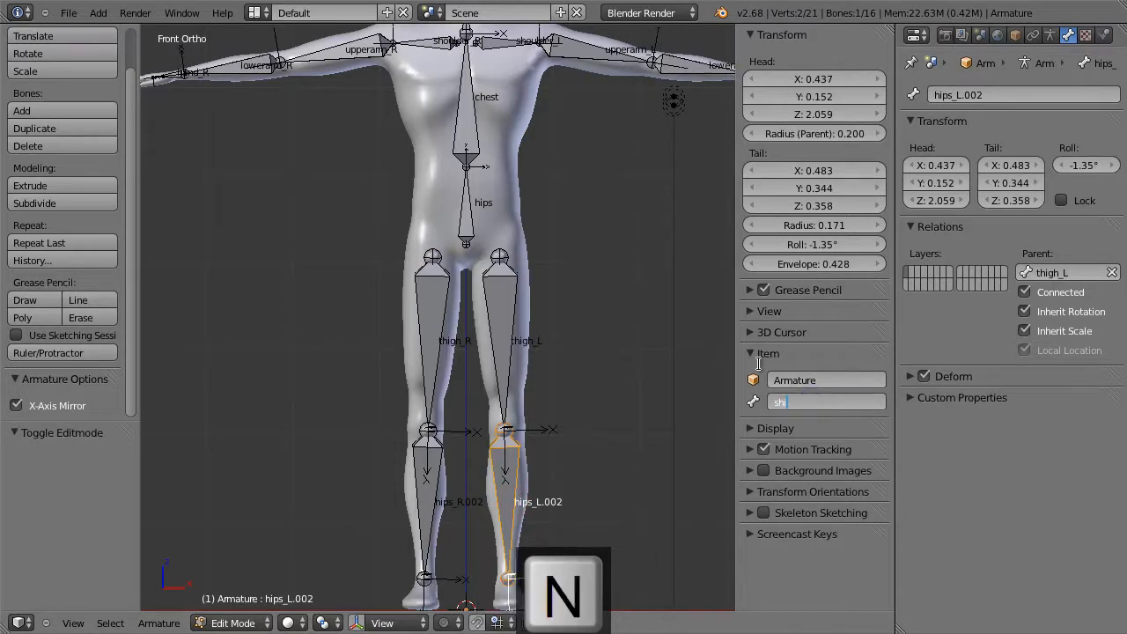
{"action": "type", "text": "_L"}
{"action": "key", "text": "Return"}
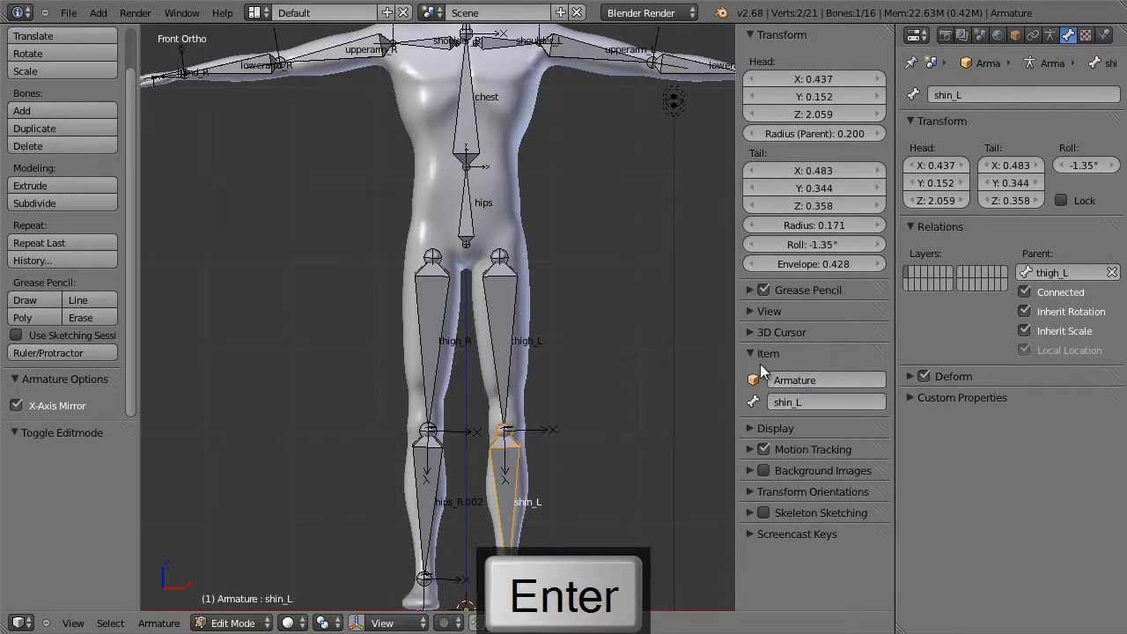
{"action": "right_click", "coordinate": [440, 490]}
{"action": "left_click", "coordinate": [787, 402]}
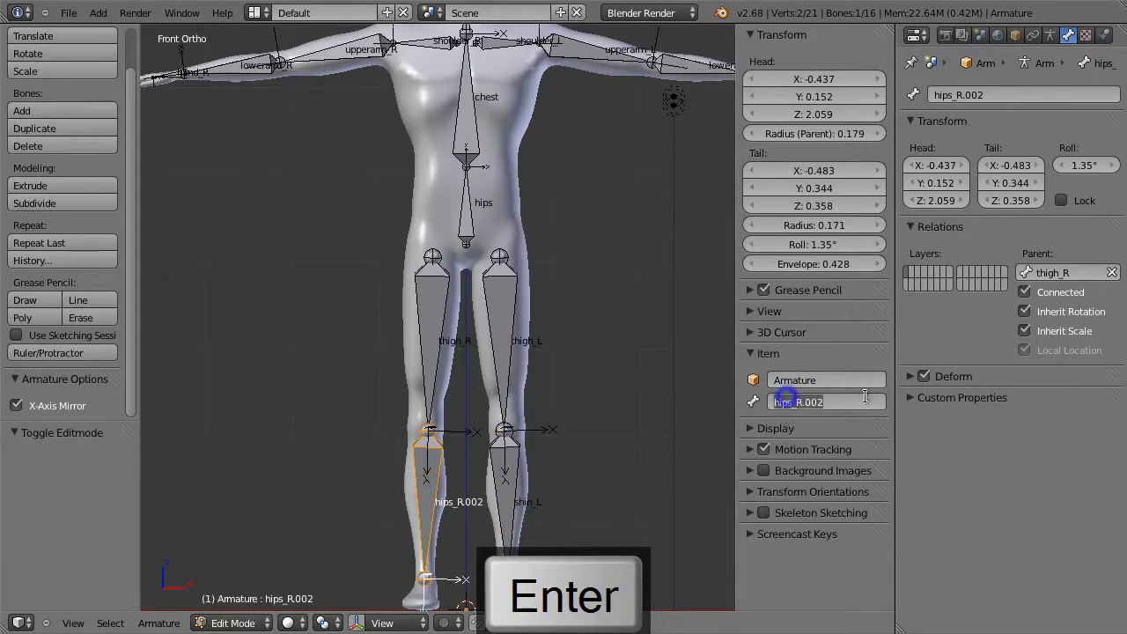
{"action": "type", "text": "shin_R"}
{"action": "key", "text": "Return"}
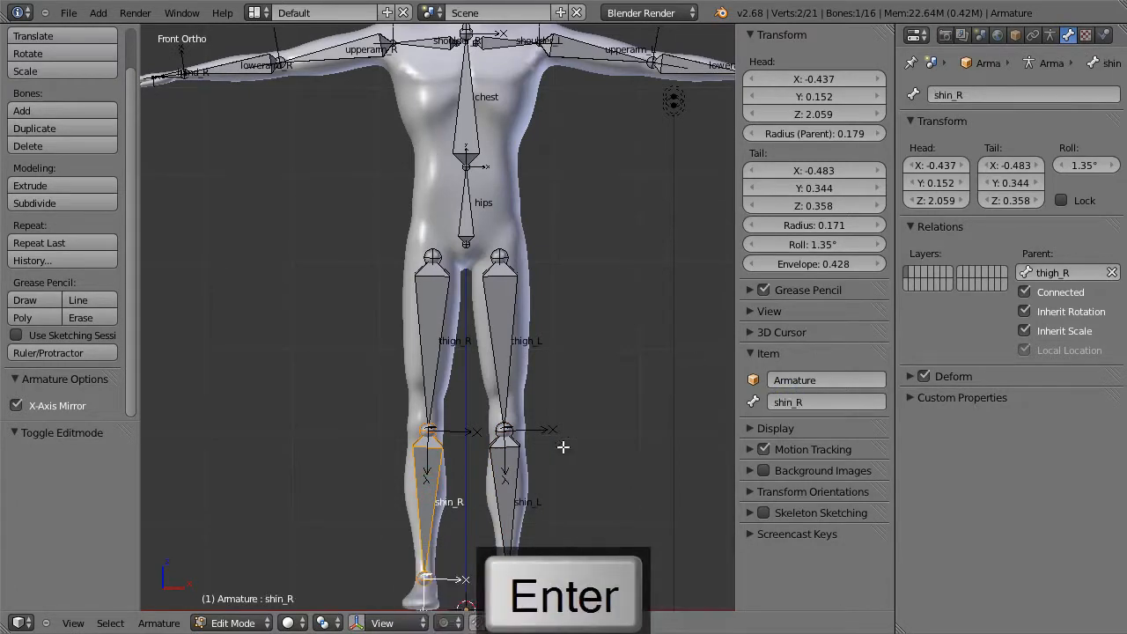
Step: Review the placement and names of the leg, torso and arm bones along the body in front view
{"action": "middle_click_drag", "start_coordinate": [613, 451], "coordinate": [574, 350], "text": "shift"}
{"action": "scroll", "coordinate": [573, 422], "scroll_direction": "up", "scroll_amount": 1}
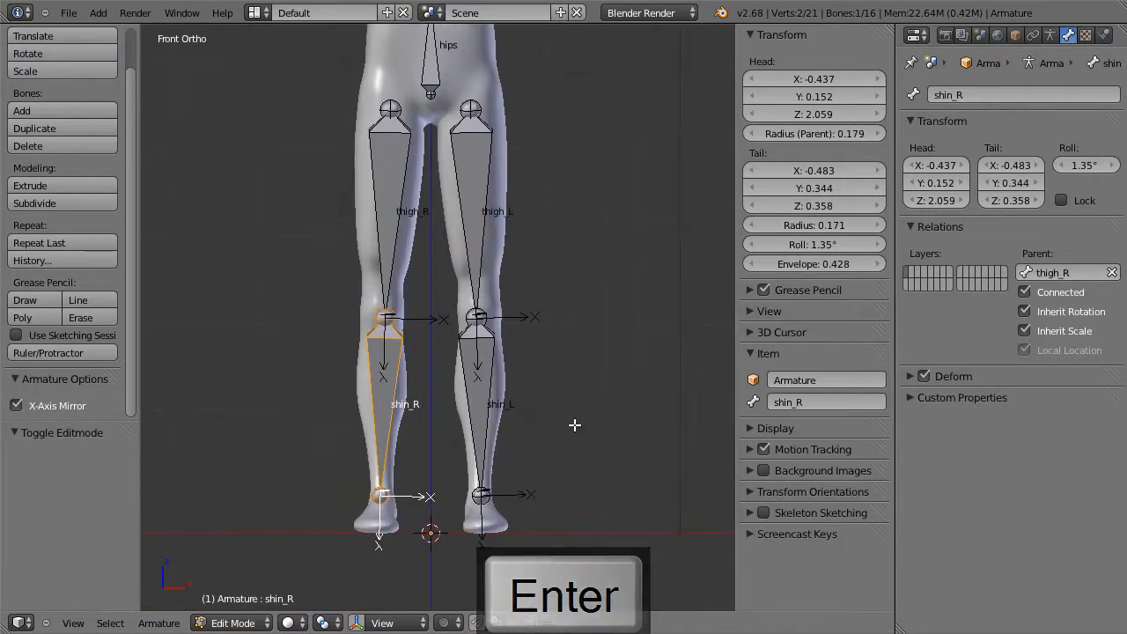
{"action": "middle_click_drag", "start_coordinate": [589, 444], "coordinate": [575, 351], "text": "shift"}
{"action": "scroll", "coordinate": [578, 367], "scroll_direction": "up", "scroll_amount": 1}
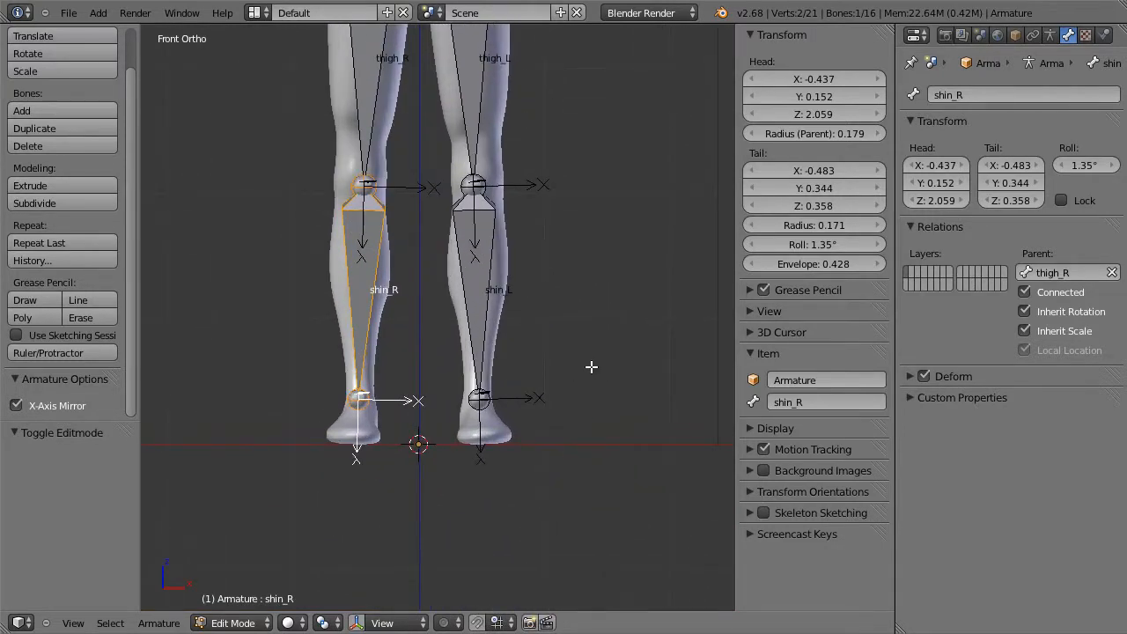
{"action": "scroll", "coordinate": [591, 366], "scroll_direction": "down", "scroll_amount": 2}
{"action": "middle_click_drag", "start_coordinate": [586, 163], "coordinate": [588, 305], "text": "shift"}
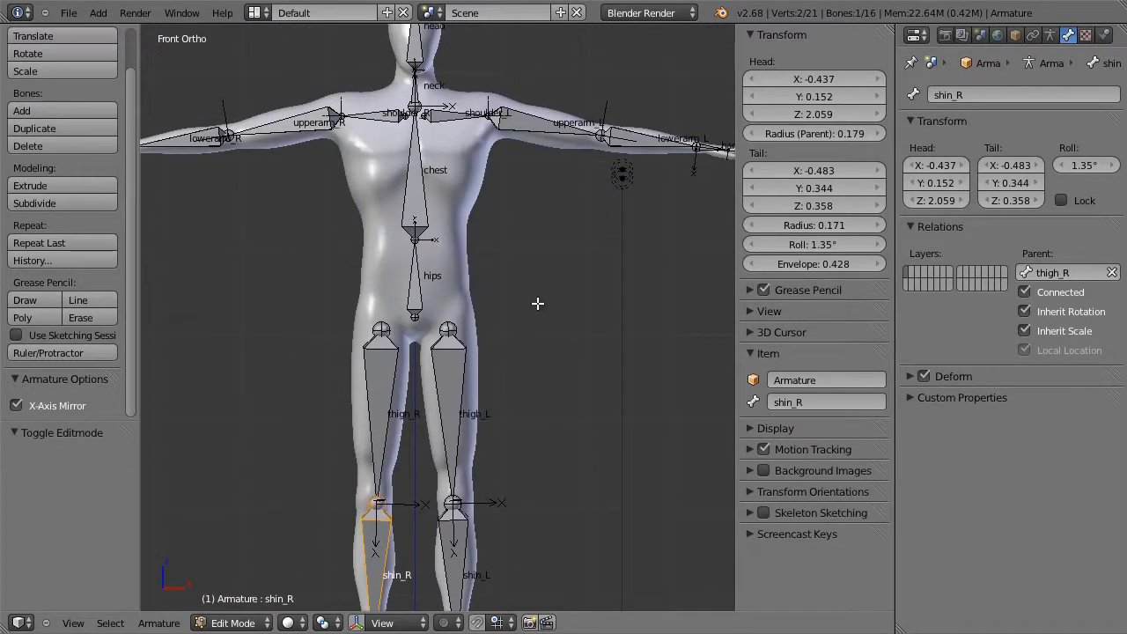
{"action": "middle_click_drag", "start_coordinate": [584, 162], "coordinate": [576, 214], "text": "shift"}
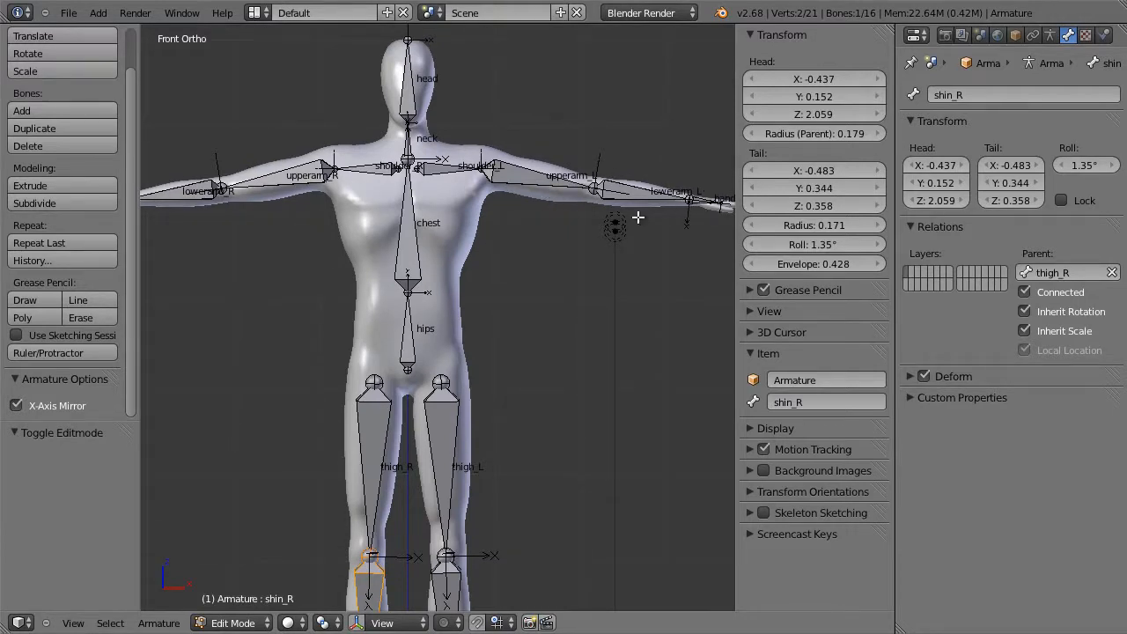
{"action": "middle_click_drag", "start_coordinate": [494, 425], "coordinate": [509, 197], "text": "shift"}
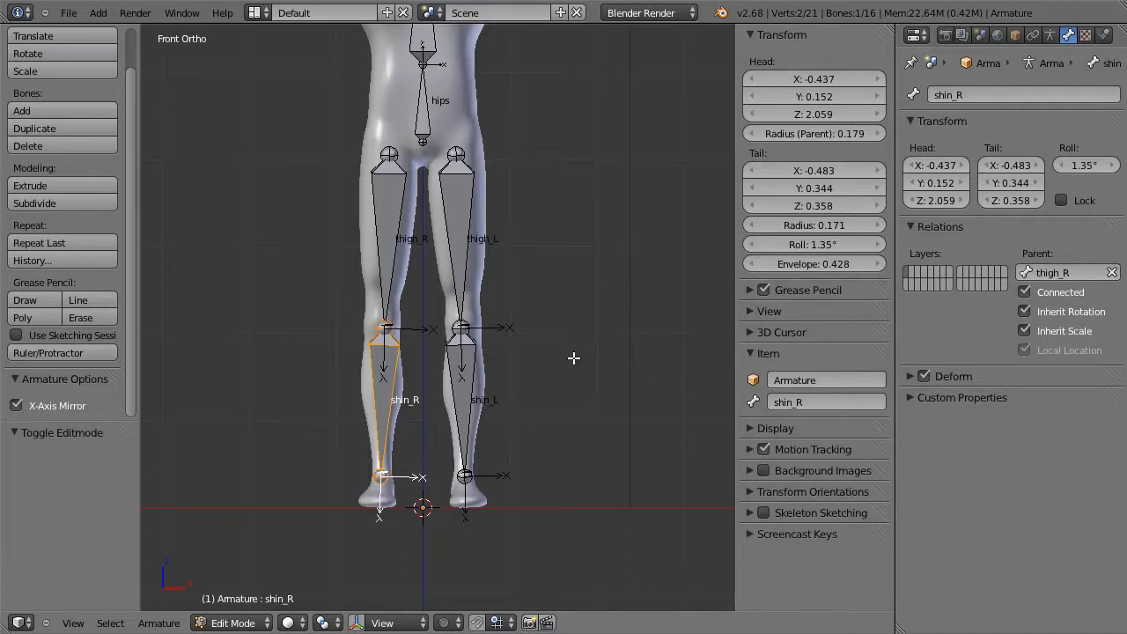
Step: Examine the shin bone's end at the ankle in side view and the leg, torso and arm bones in front view
{"action": "key", "text": "KP_3"}
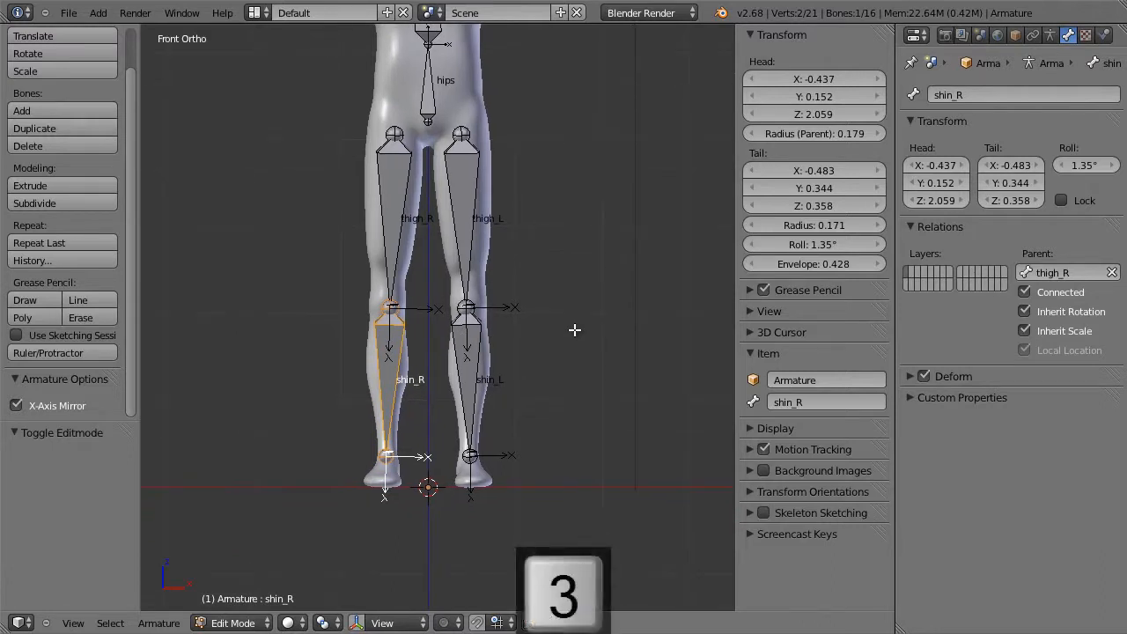
{"action": "scroll", "coordinate": [485, 415], "scroll_direction": "up", "scroll_amount": 3}
{"action": "middle_click_drag", "start_coordinate": [498, 466], "coordinate": [558, 189], "text": "shift"}
{"action": "scroll", "coordinate": [565, 302], "scroll_direction": "up", "scroll_amount": 1}
{"action": "scroll", "coordinate": [565, 302], "scroll_direction": "up", "scroll_amount": 1}
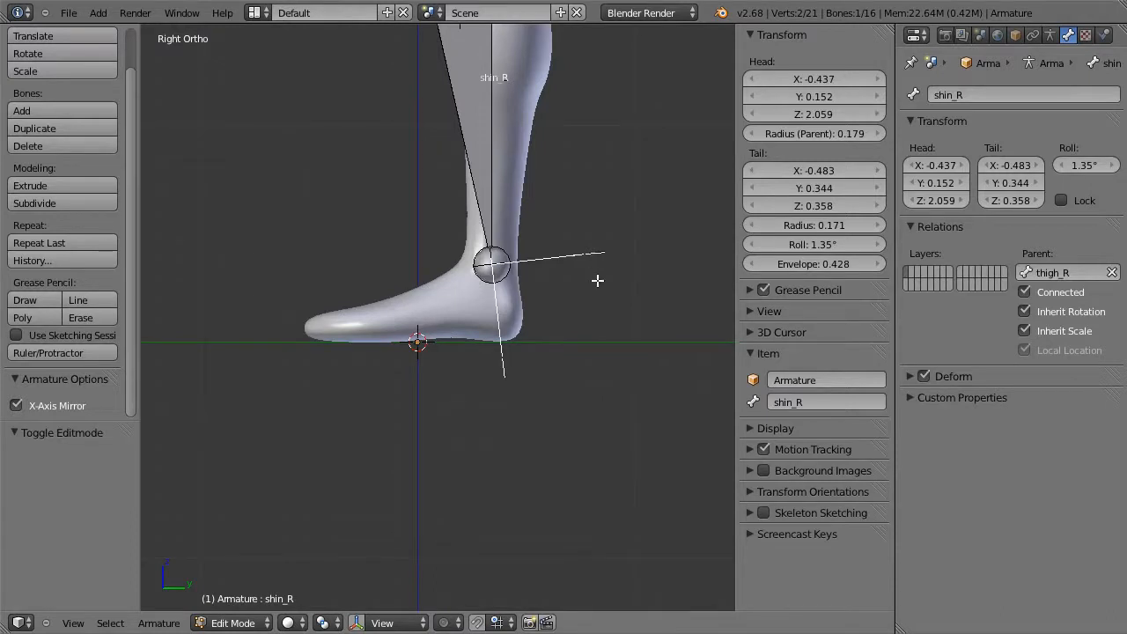
{"action": "scroll", "coordinate": [557, 305], "scroll_direction": "down", "scroll_amount": 5}
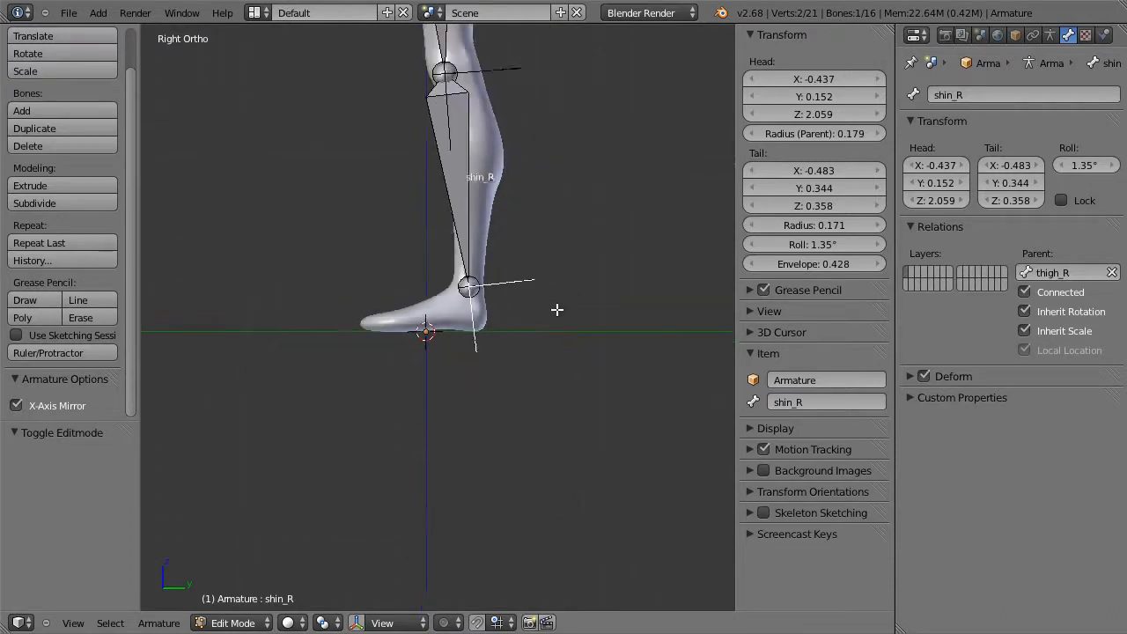
{"action": "key", "text": "KP_1"}
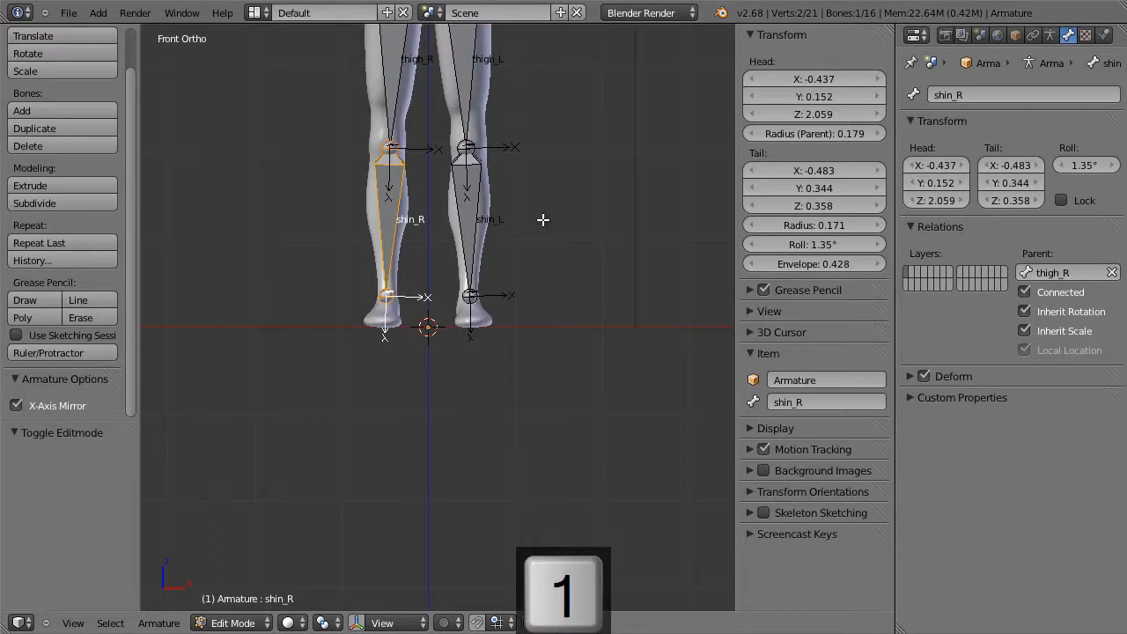
{"action": "middle_click_drag", "start_coordinate": [541, 157], "coordinate": [537, 416], "text": "shift"}
{"action": "middle_click_drag", "start_coordinate": [578, 213], "coordinate": [555, 435], "text": "shift"}
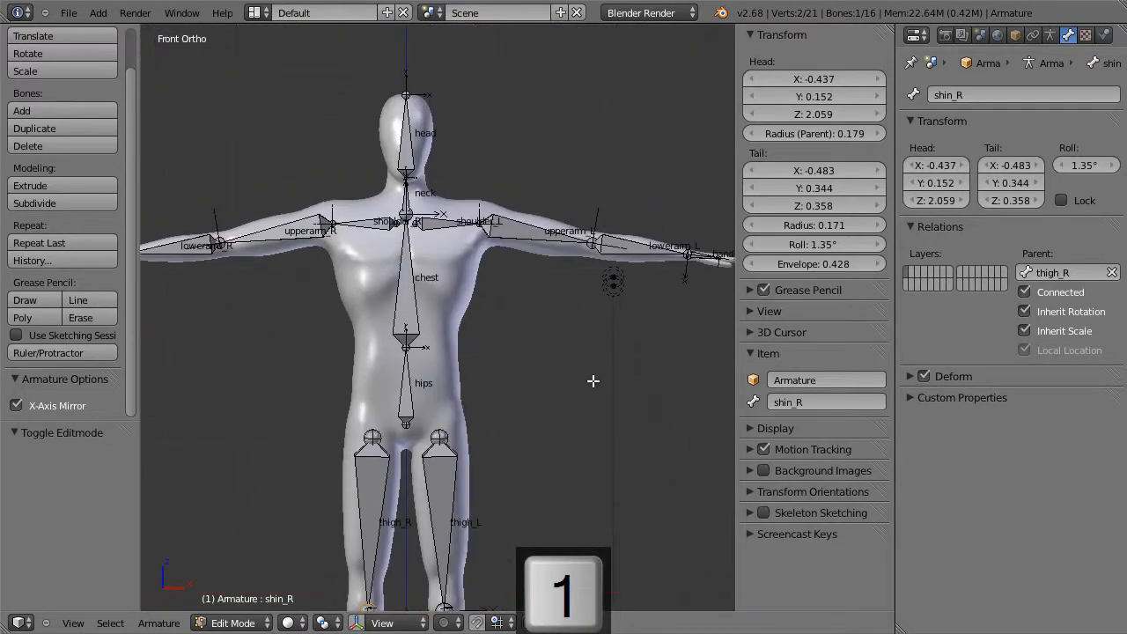
{"action": "middle_click_drag", "start_coordinate": [593, 381], "coordinate": [522, 393], "text": "shift"}
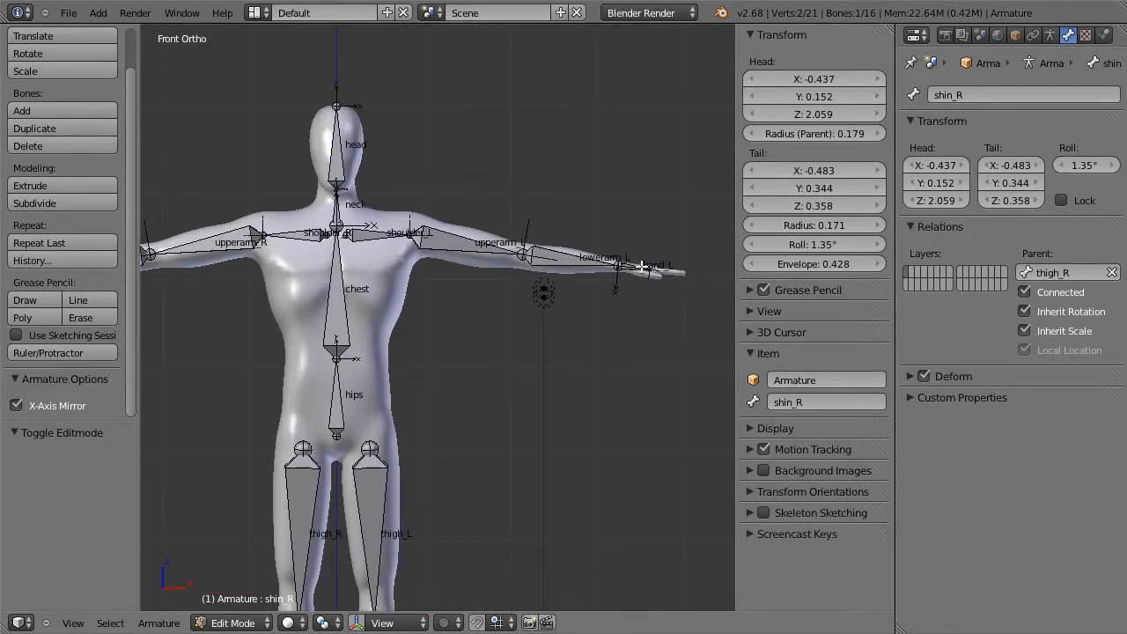
{"action": "middle_click_drag", "start_coordinate": [491, 353], "coordinate": [556, 298], "text": "shift"}
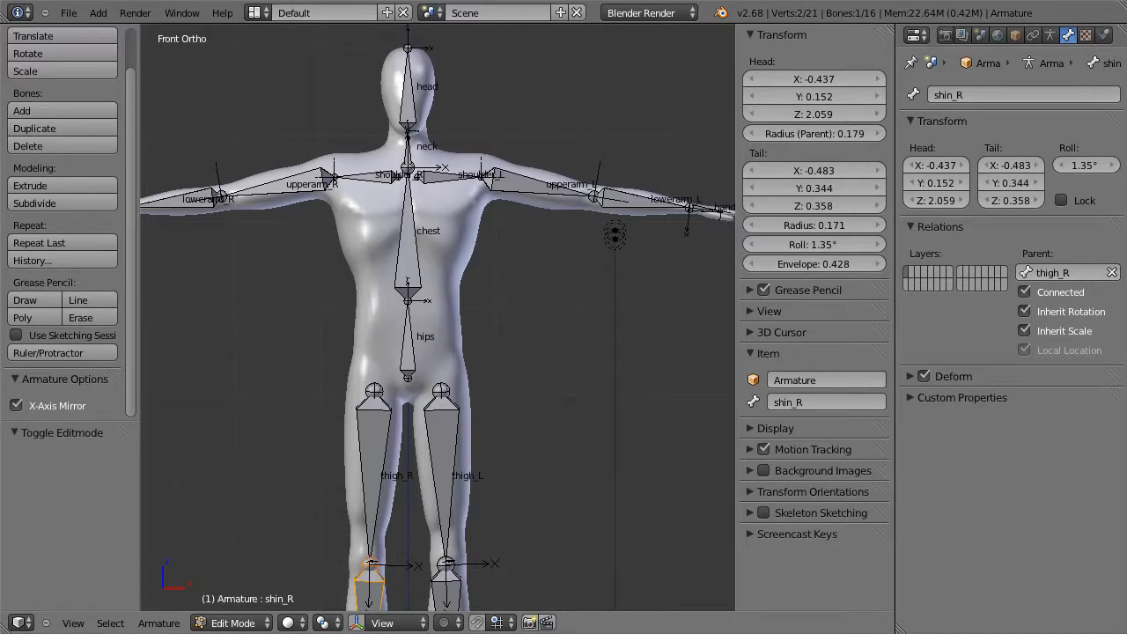
Step: Save the file as a new version named hero19.blend on the Desktop
{"action": "left_click", "coordinate": [68, 12]}
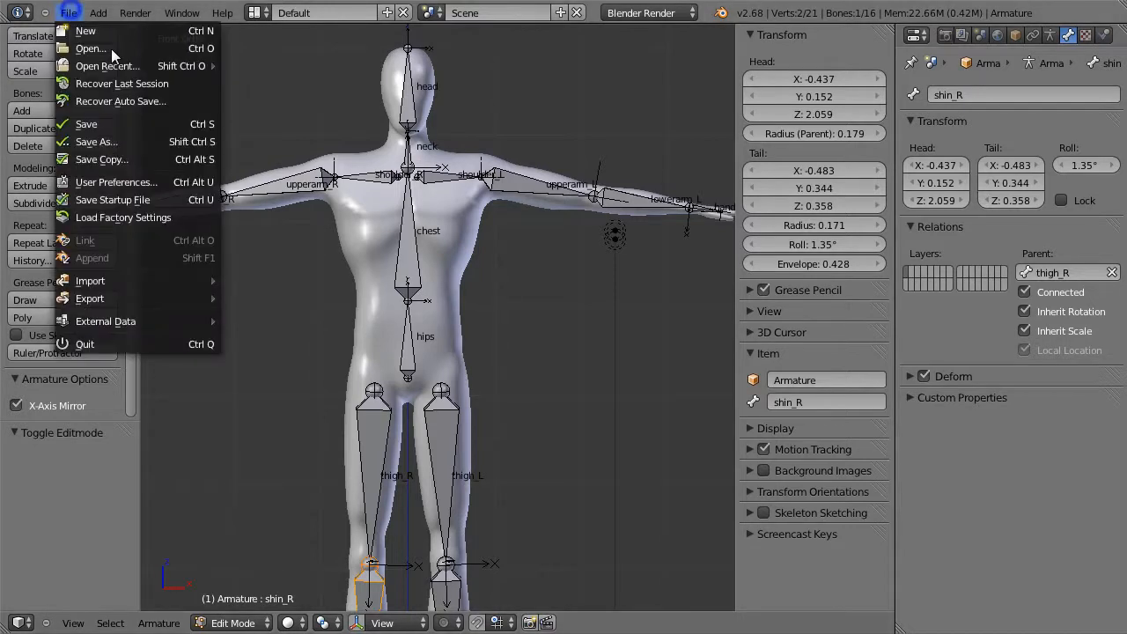
{"action": "left_click", "coordinate": [159, 134]}
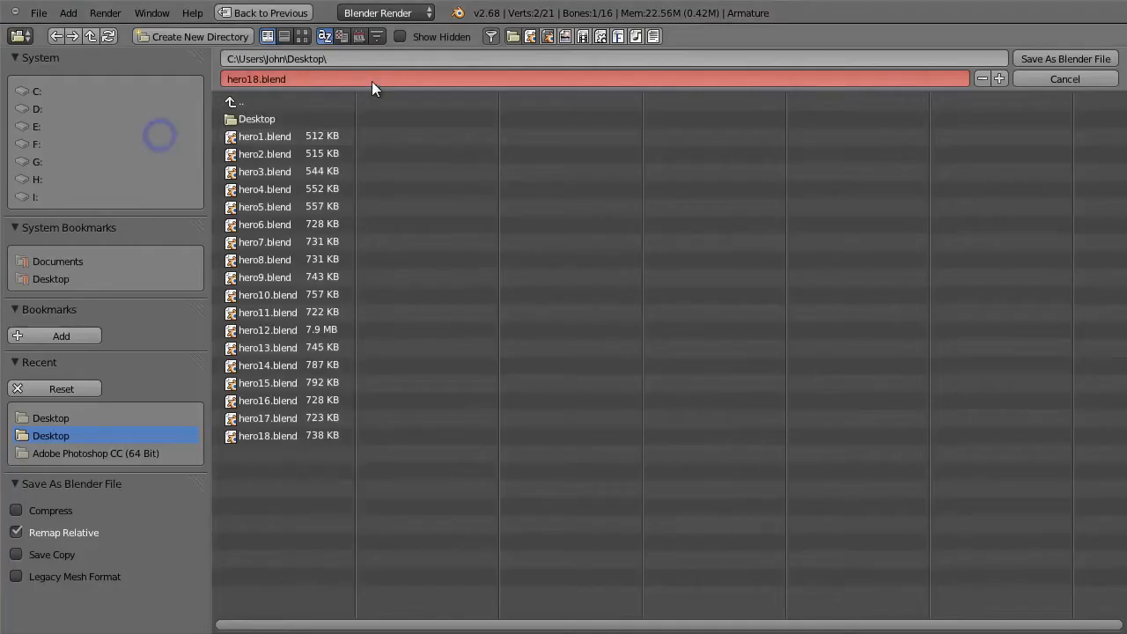
{"action": "key", "text": "KP_Add"}
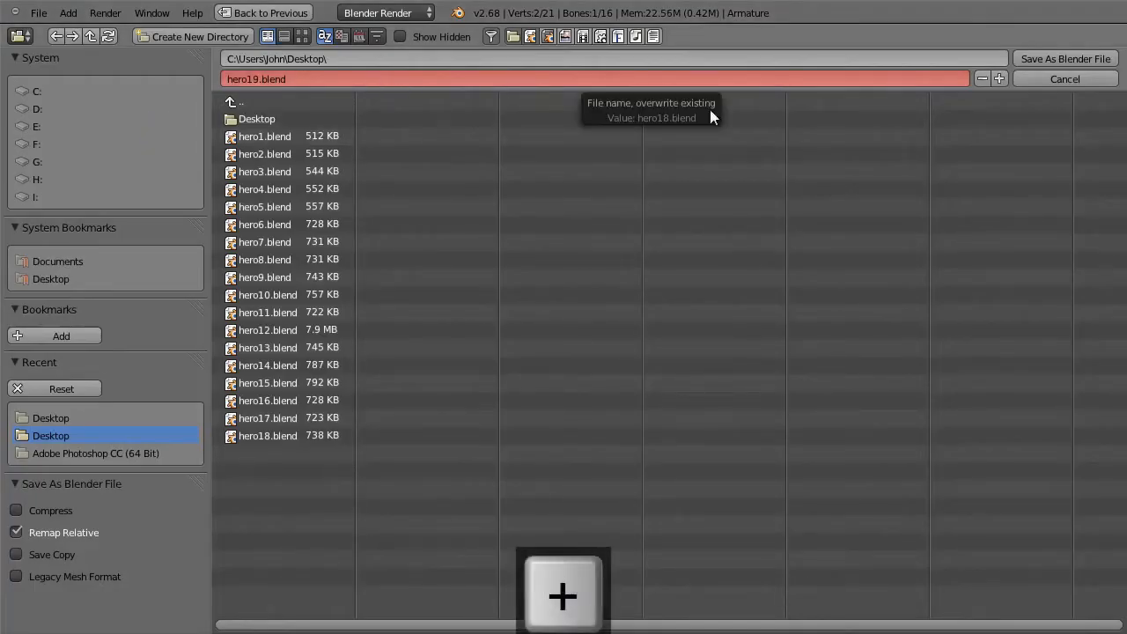
{"action": "left_click", "coordinate": [1081, 59]}
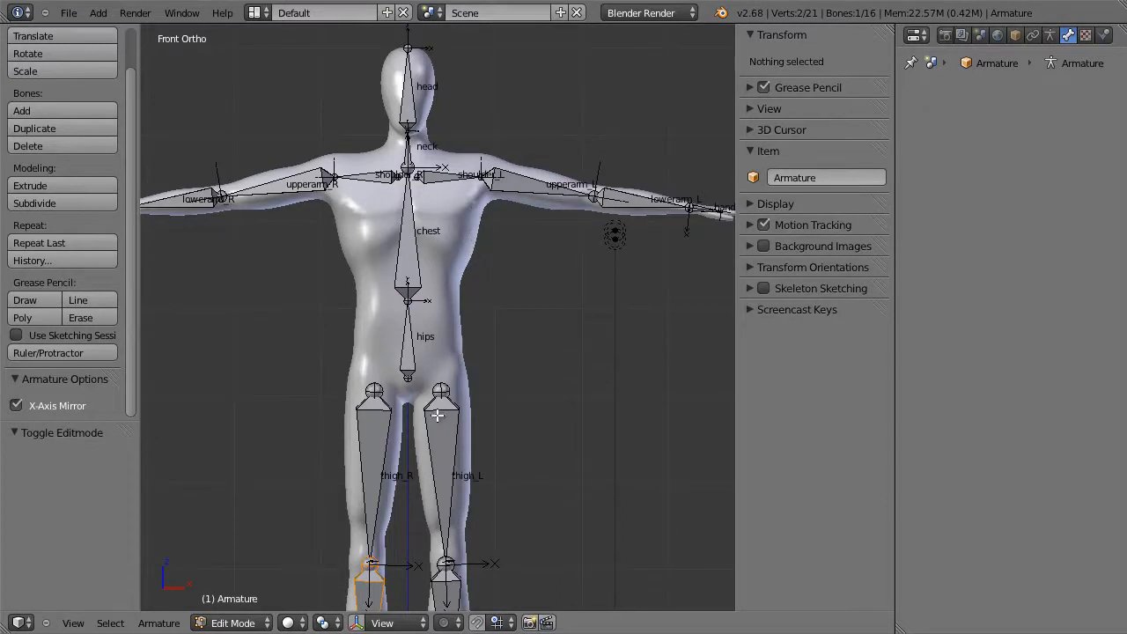
Step: In Object Mode, select the hero mesh and then the armature, and parent the mesh to it with automatic weights
{"action": "left_click", "coordinate": [232, 623]}
{"action": "left_click", "coordinate": [238, 604]}
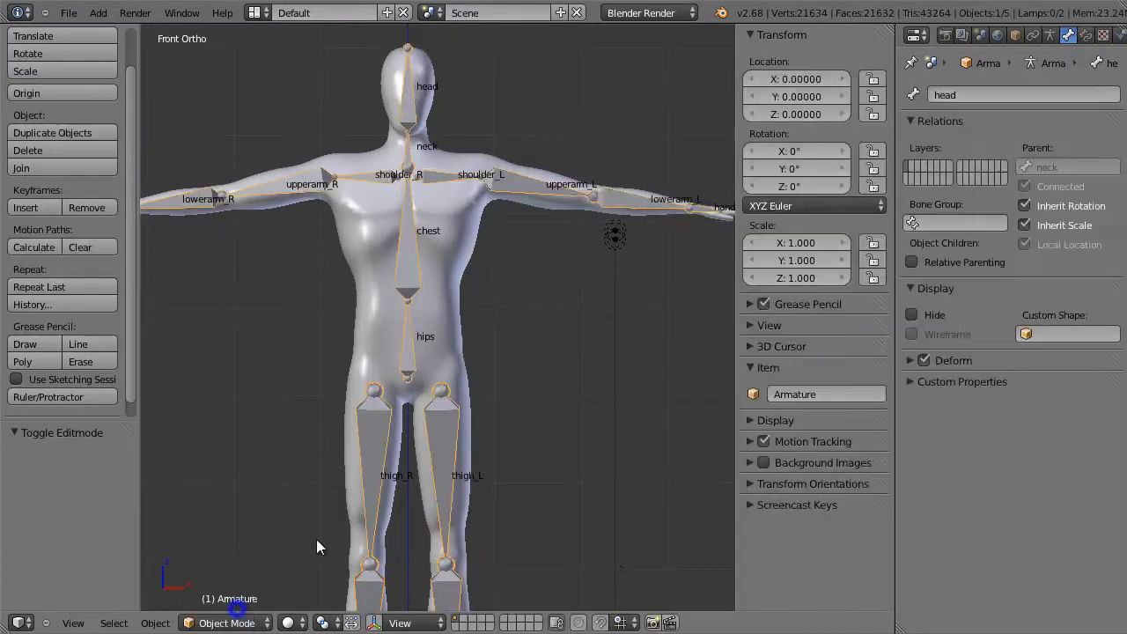
{"action": "right_click", "coordinate": [467, 237]}
{"action": "right_click", "coordinate": [409, 261], "text": "shift"}
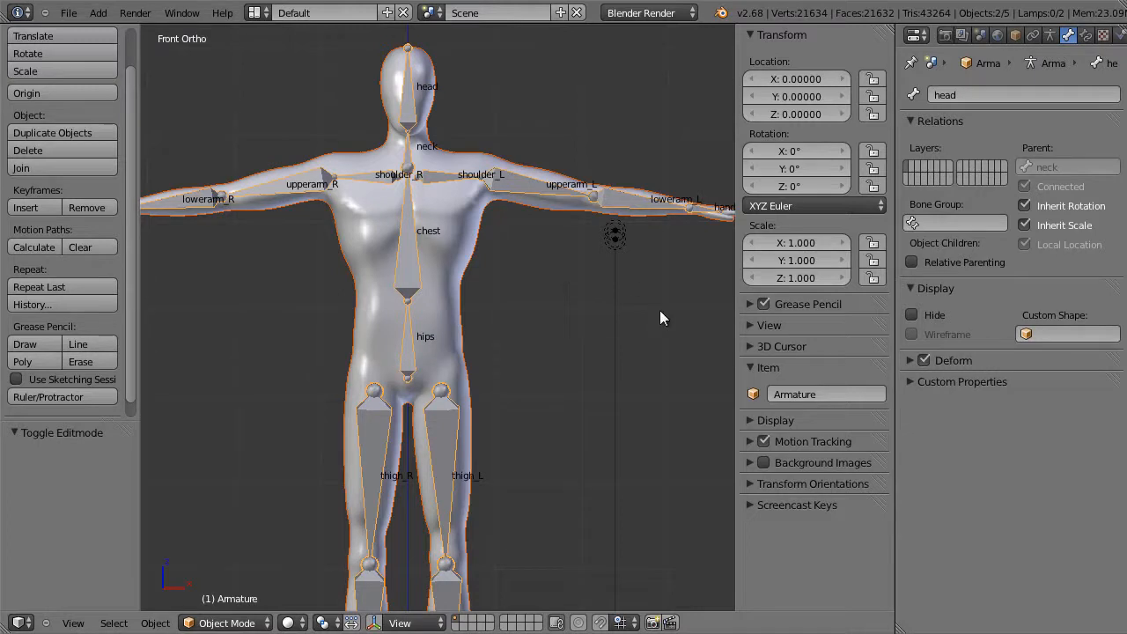
{"action": "key", "text": "ctrl+p"}
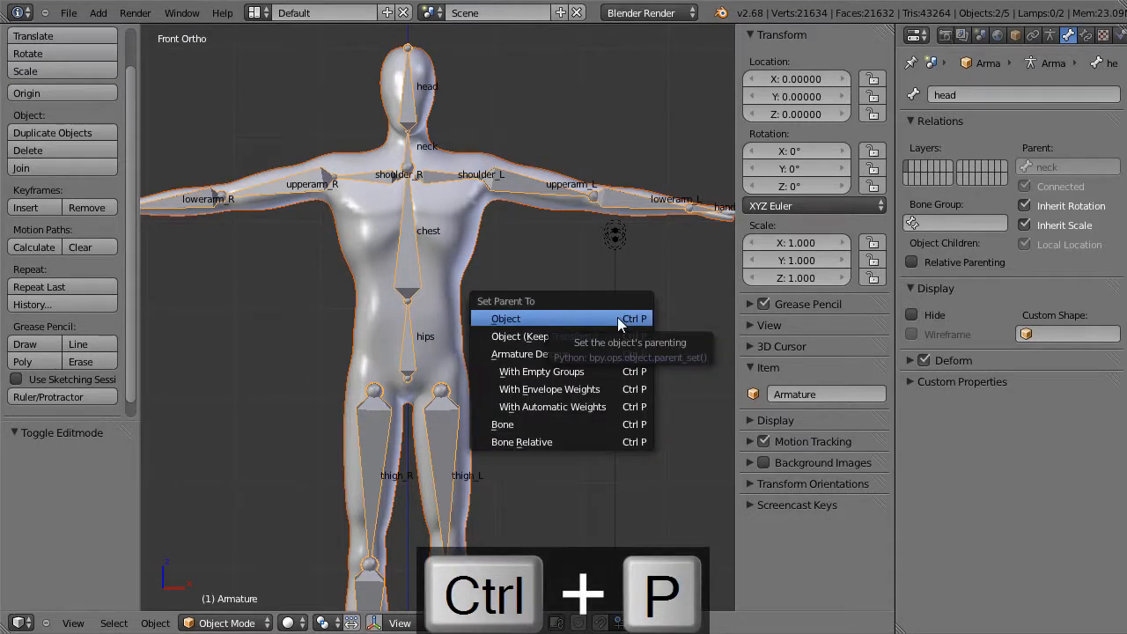
{"action": "left_click", "coordinate": [600, 407]}
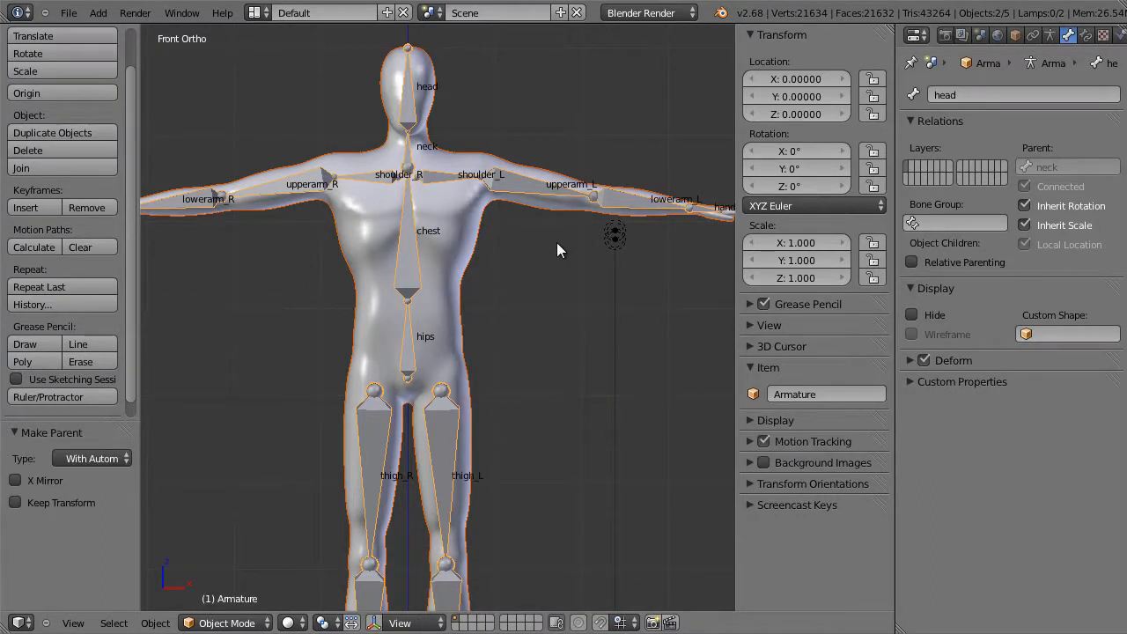
Step: Switch the armature to Pose Mode and test the left upper arm by rotating it up and down, cancelling the rotation
{"action": "key", "text": "ctrl+Tab"}
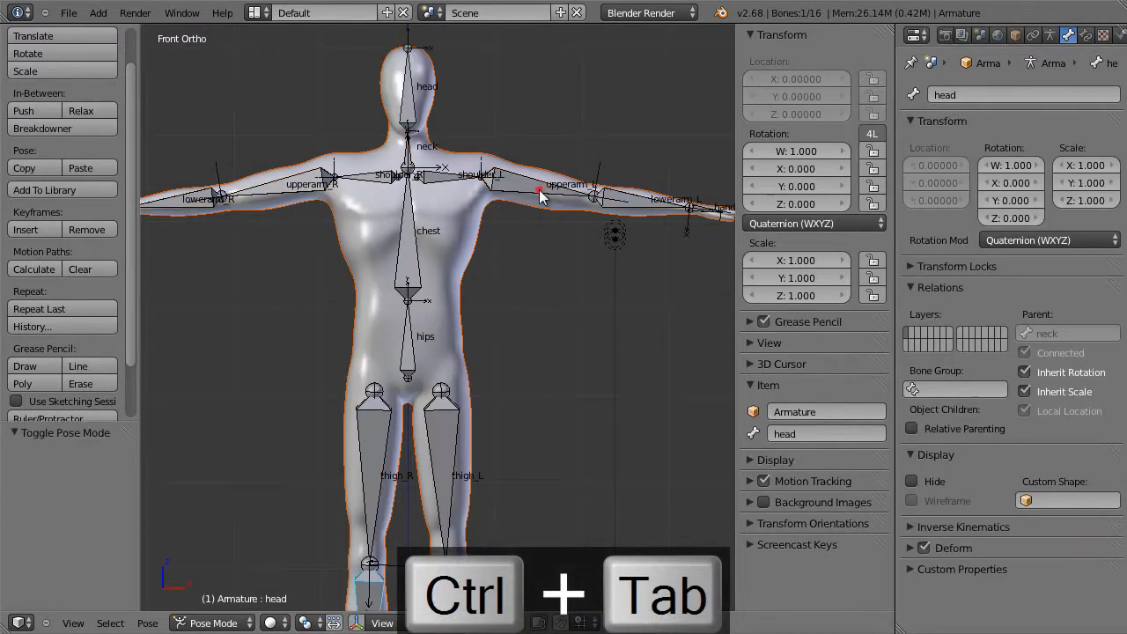
{"action": "right_click", "coordinate": [539, 193]}
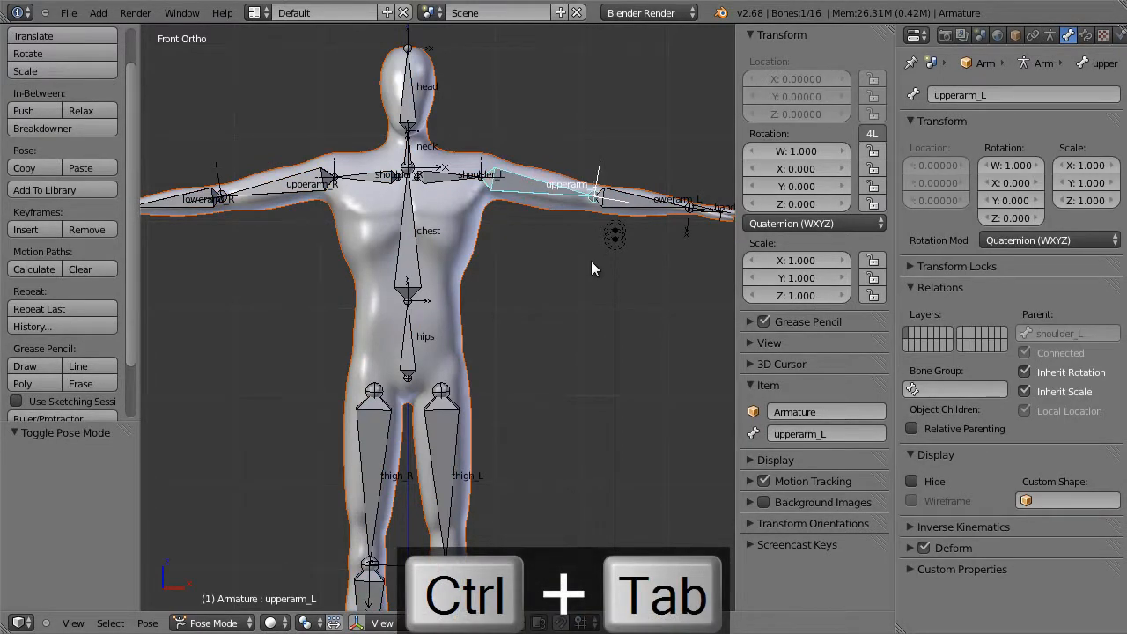
{"action": "key", "text": "r"}
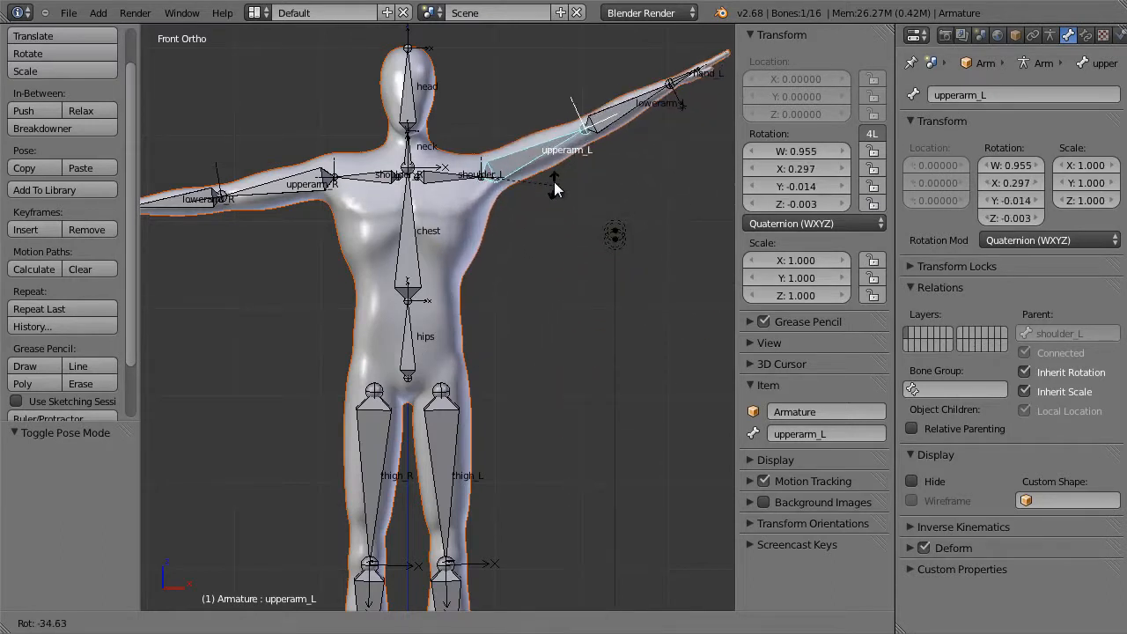
{"action": "key", "text": "Escape"}
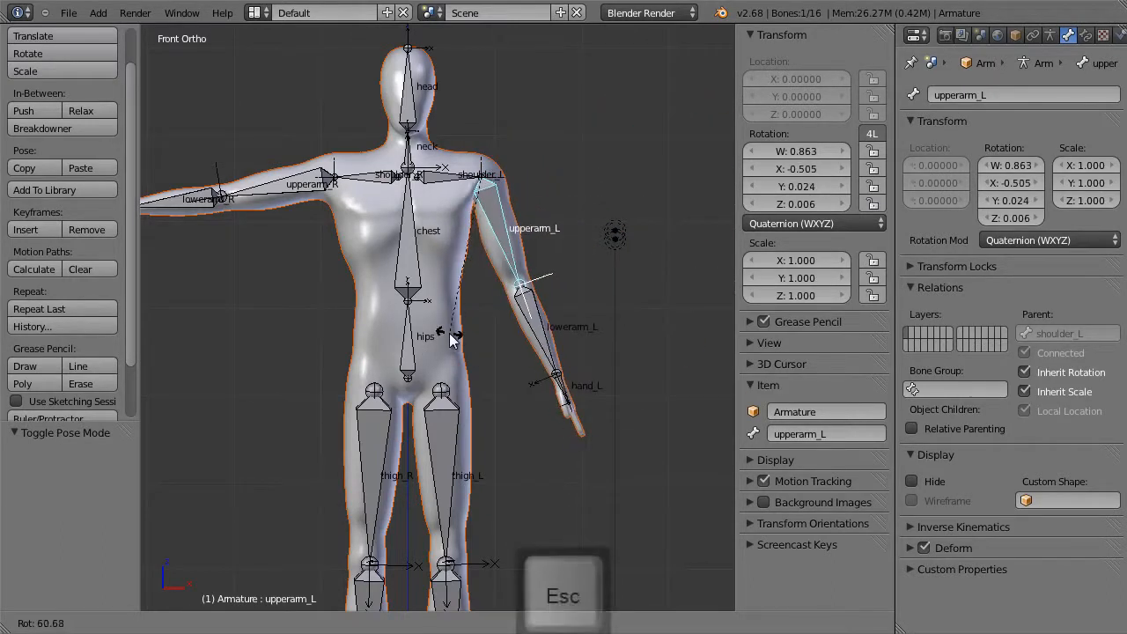
Step: Test how the mesh follows the chest and head bones by moving each one, and cancel both transforms
{"action": "right_click", "coordinate": [411, 239]}
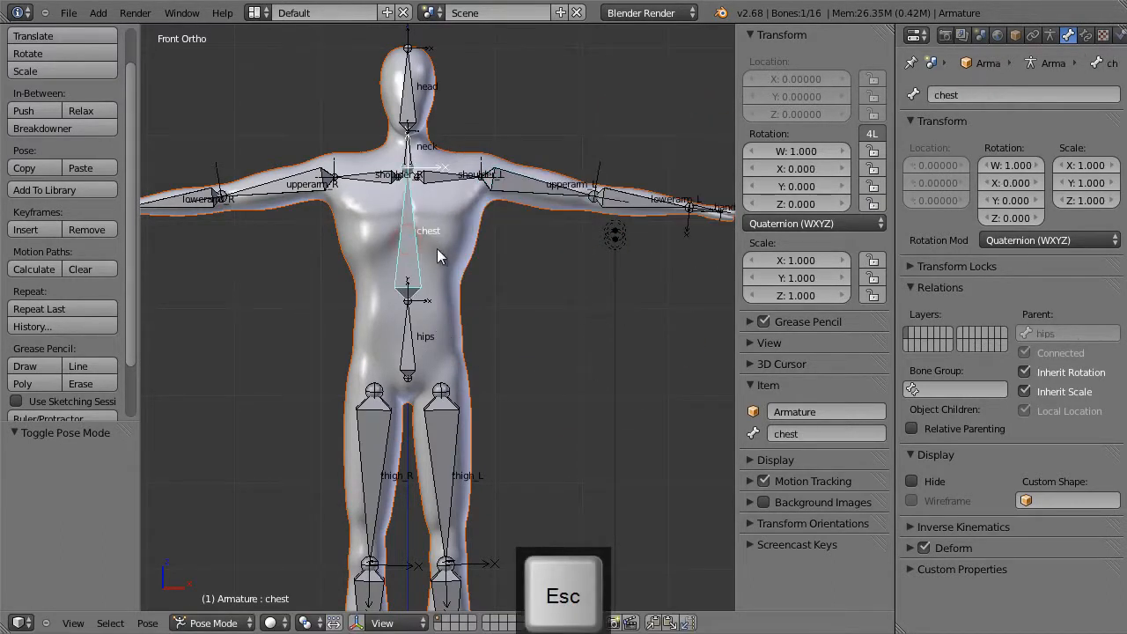
{"action": "key", "text": "g"}
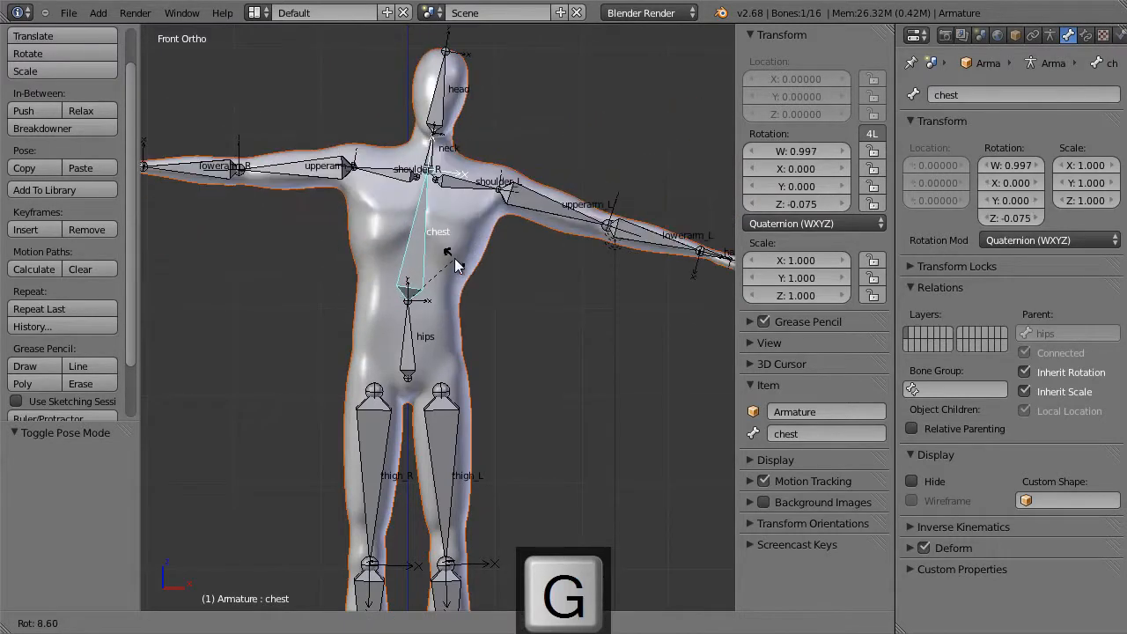
{"action": "key", "text": "Escape"}
{"action": "right_click", "coordinate": [417, 116]}
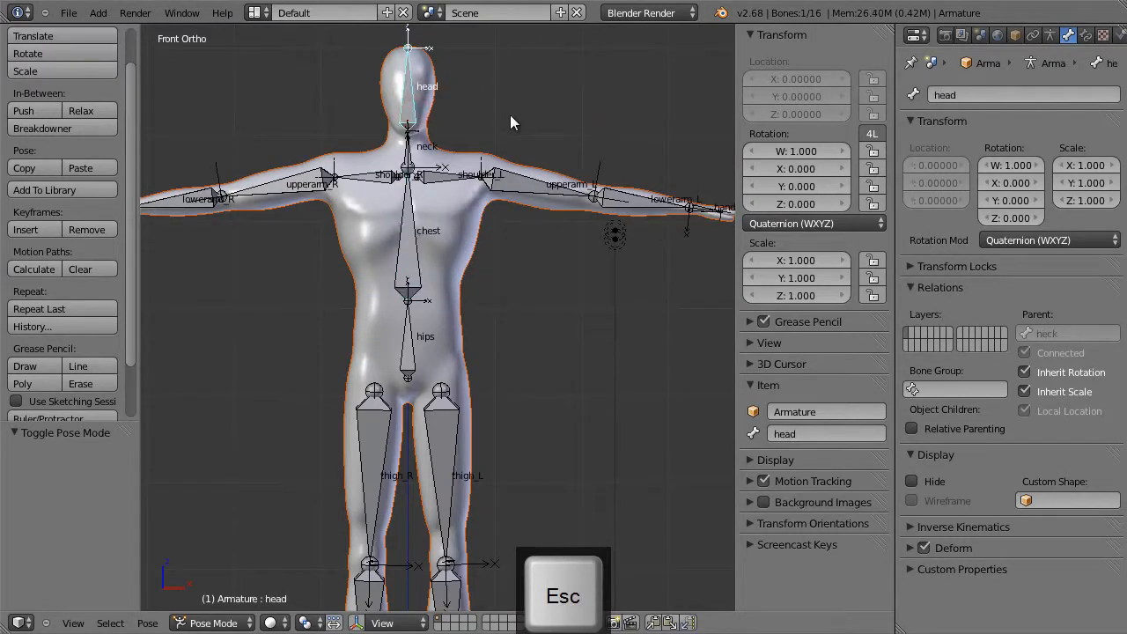
{"action": "key", "text": "g"}
{"action": "key", "text": "Escape"}
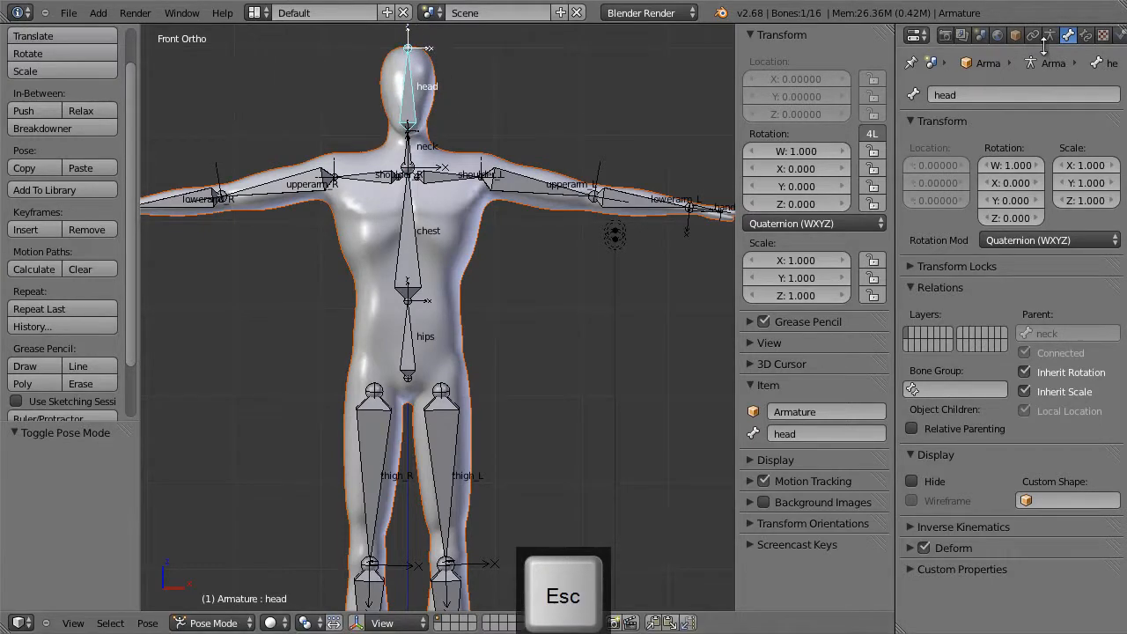
Step: Select the hero mesh and move its Armature modifier above the Subdivision Surface modifier
{"action": "left_click", "coordinate": [1049, 36]}
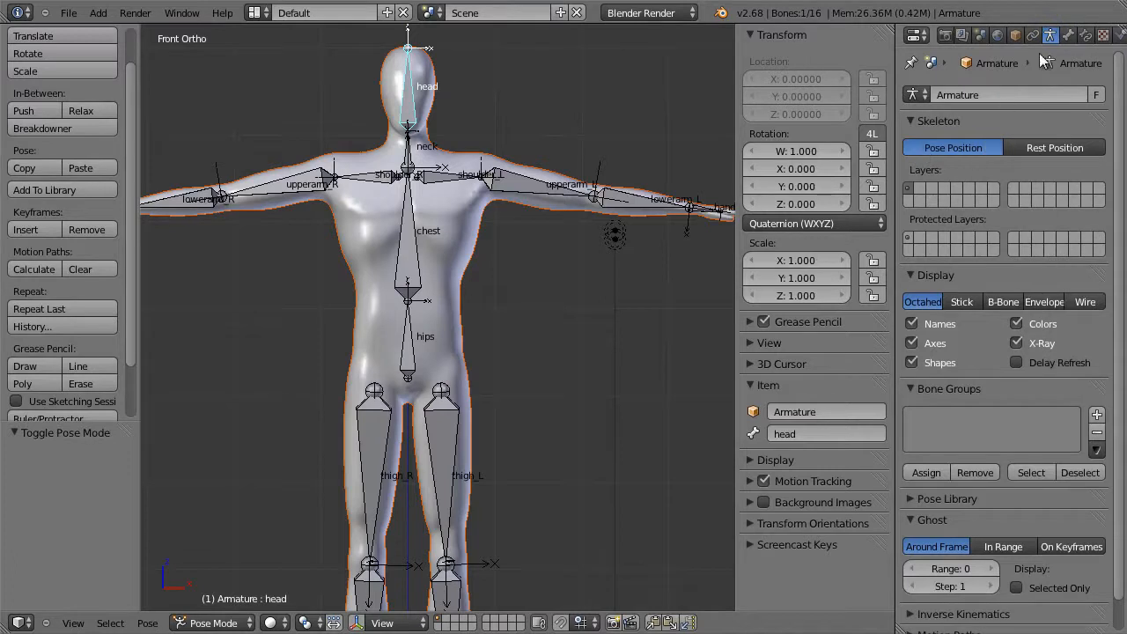
{"action": "right_click", "coordinate": [456, 160]}
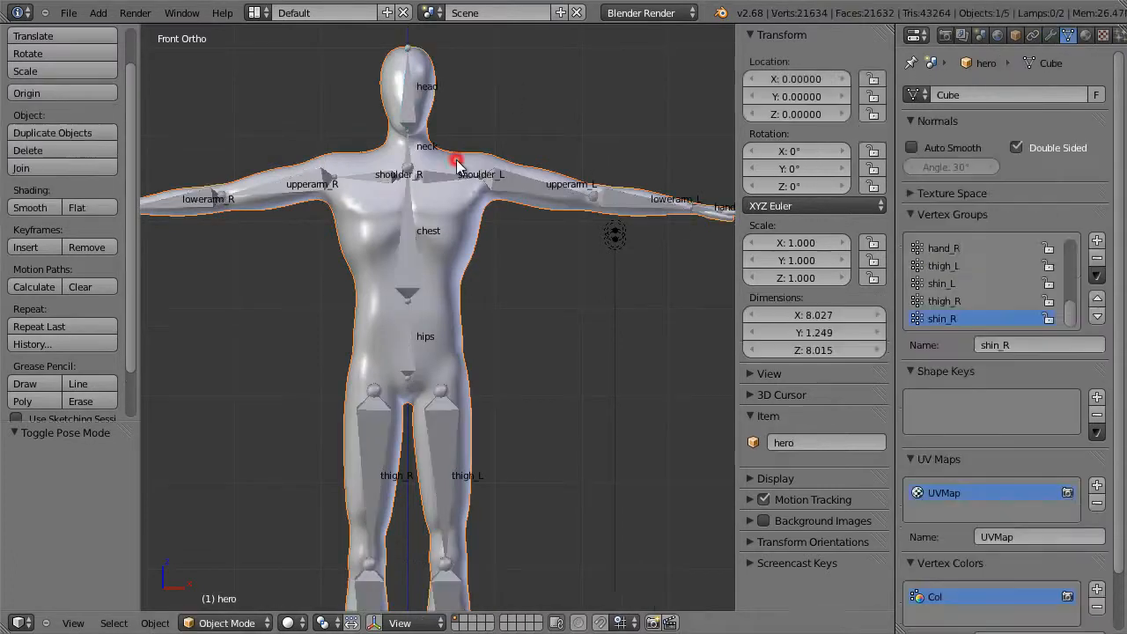
{"action": "left_click", "coordinate": [1049, 36]}
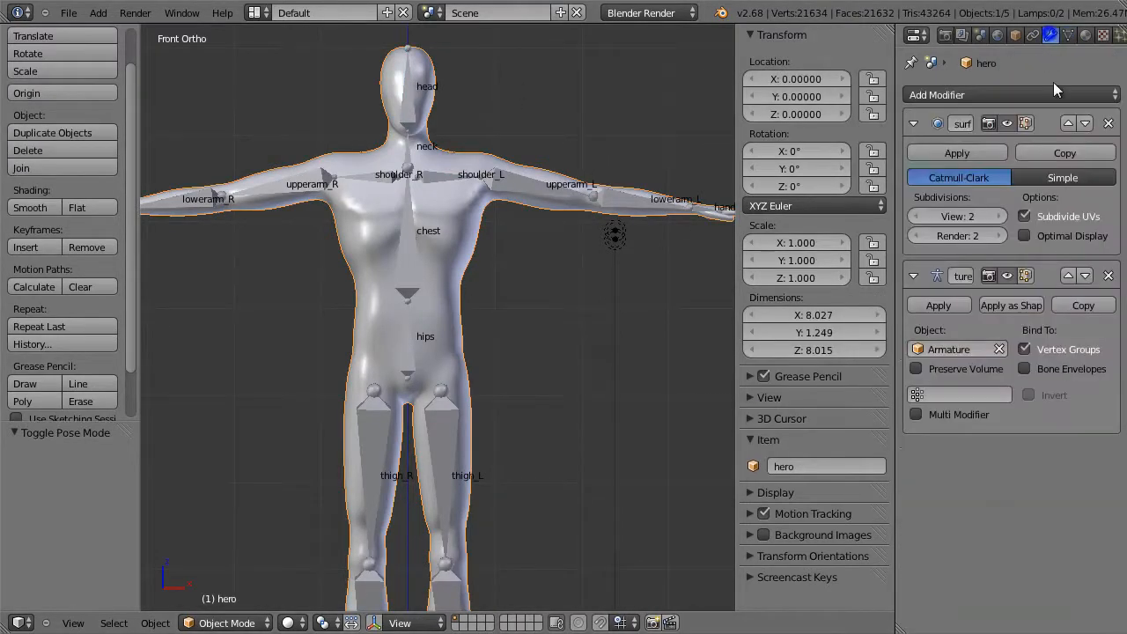
{"action": "left_click", "coordinate": [1066, 277]}
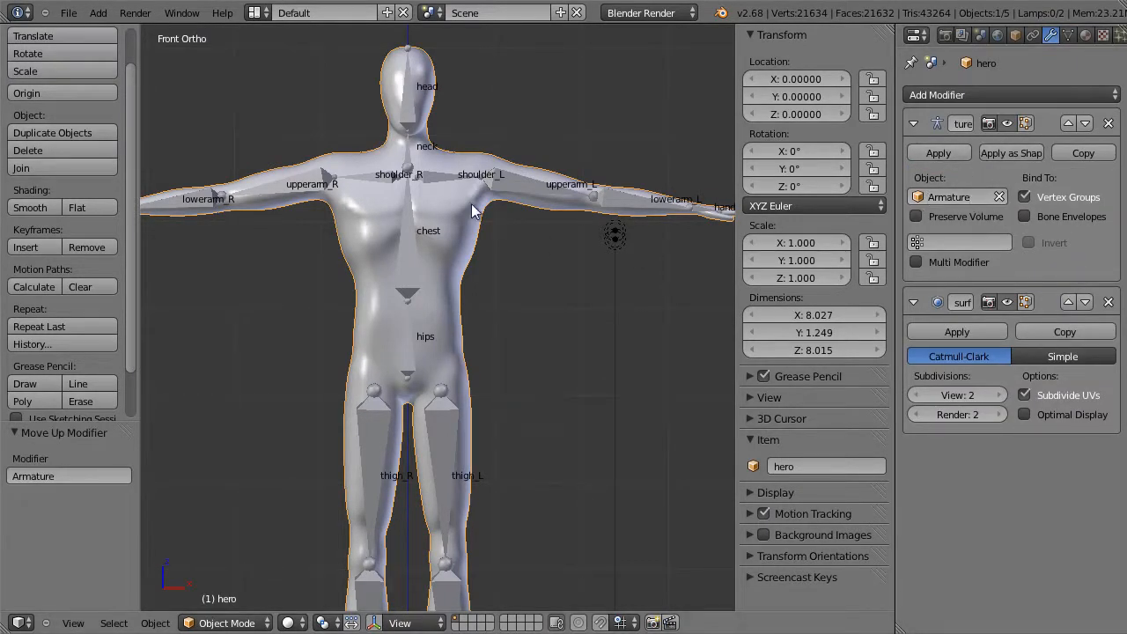
Step: Return the armature to Pose Mode and test rotating the head and chest bones, cancelling each rotation
{"action": "right_click", "coordinate": [411, 120]}
{"action": "key", "text": "ctrl+Tab"}
{"action": "key", "text": "r"}
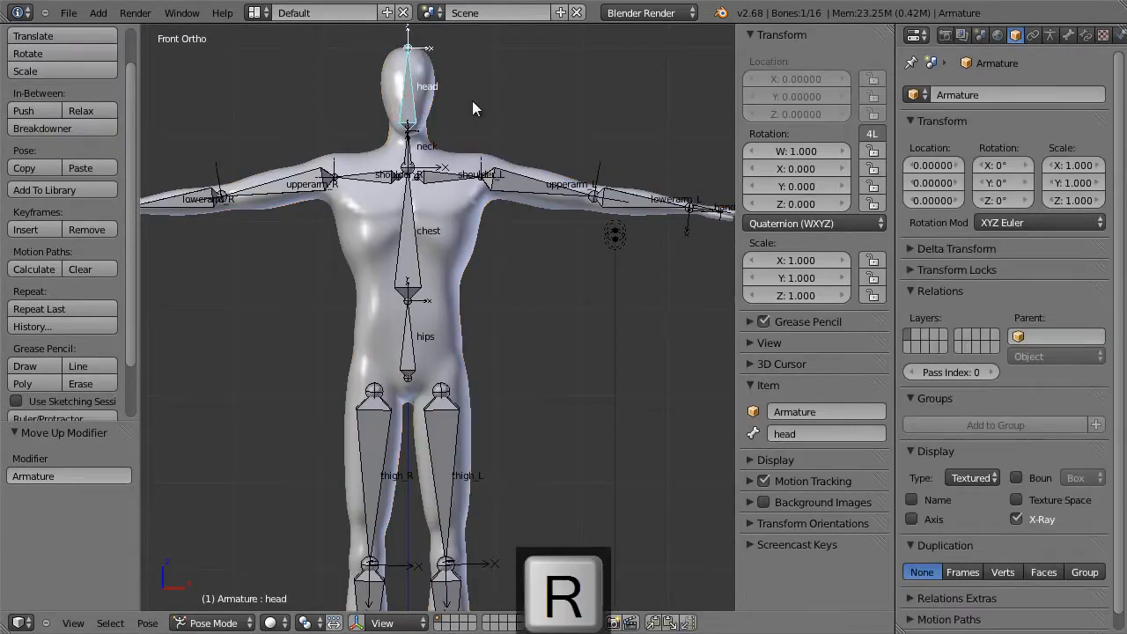
{"action": "key", "text": "Escape"}
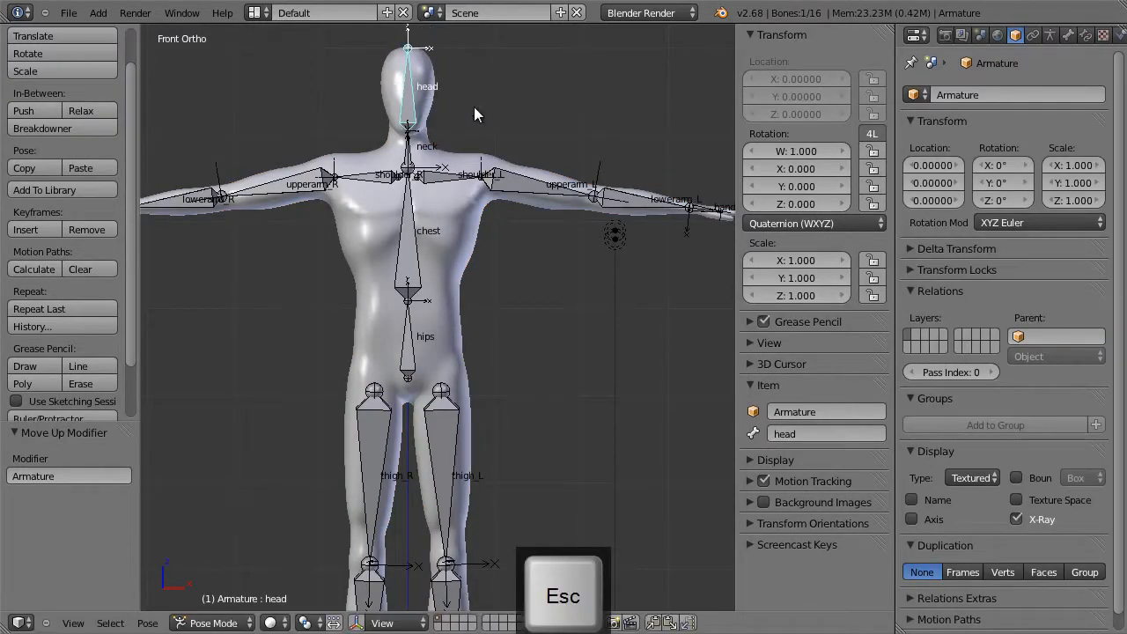
{"action": "right_click", "coordinate": [410, 217]}
{"action": "key", "text": "r"}
{"action": "key", "text": "Escape"}
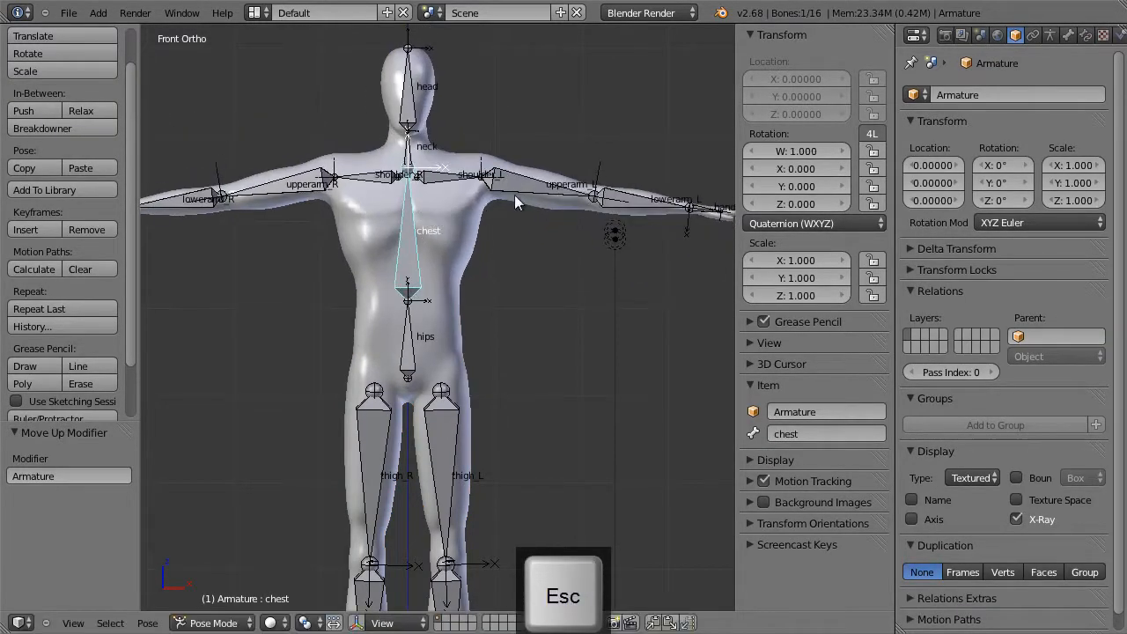
Step: Try raising the left shoulder bone and rotating the left upper arm up about 34°, and undo both rotations
{"action": "right_click", "coordinate": [457, 175]}
{"action": "key", "text": "r"}
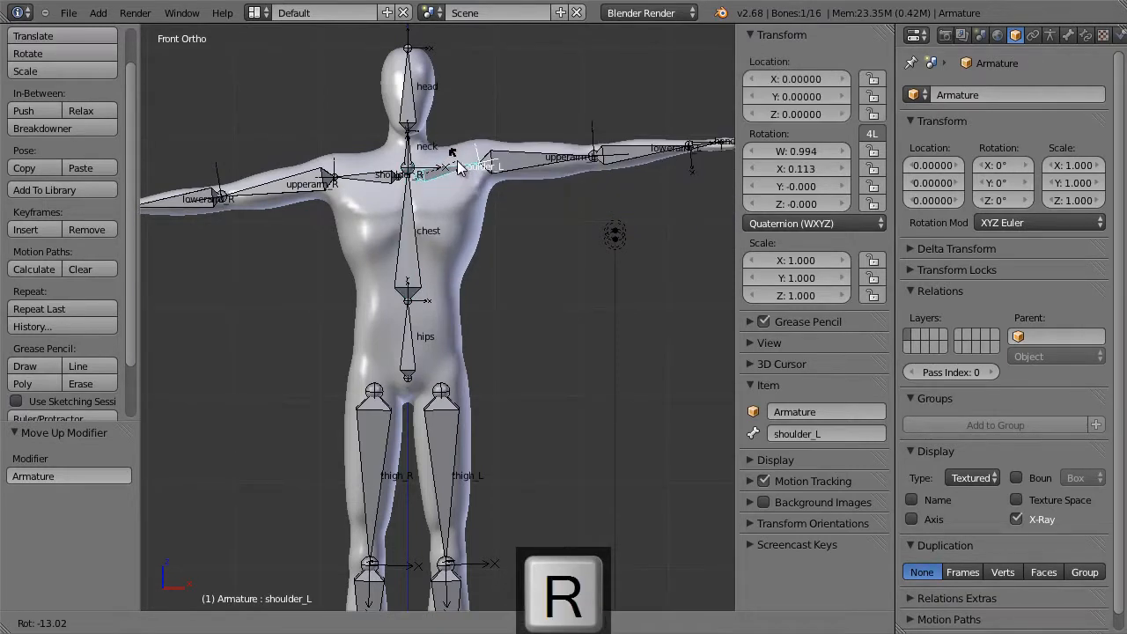
{"action": "left_click", "coordinate": [458, 152]}
{"action": "right_click", "coordinate": [496, 151]}
{"action": "key", "text": "r"}
{"action": "left_click", "coordinate": [496, 132]}
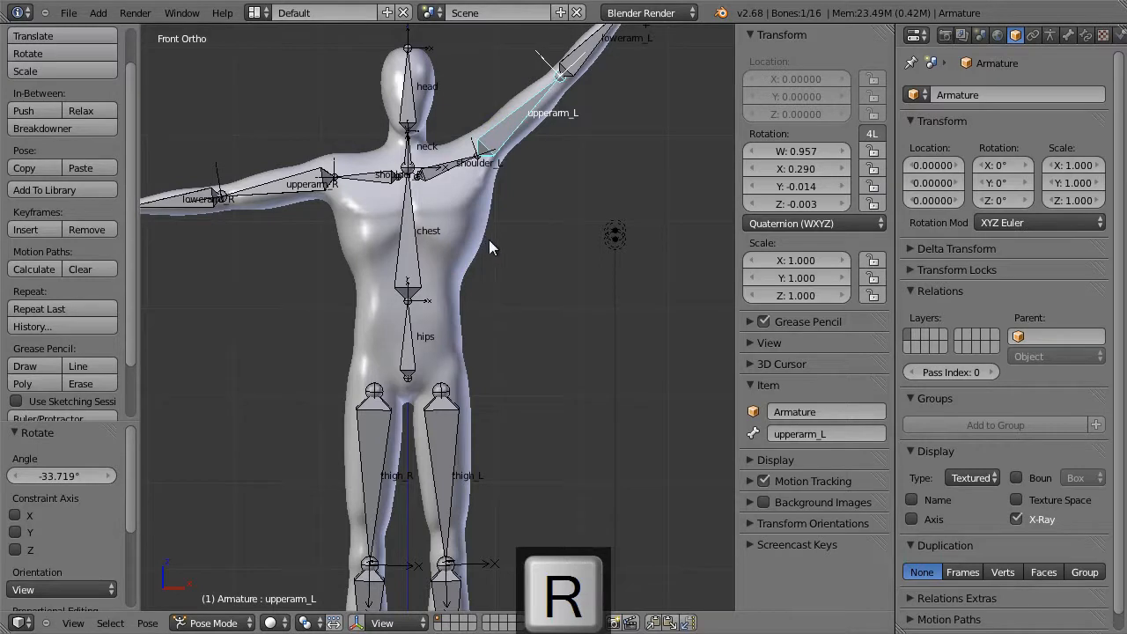
{"action": "key", "text": "ctrl+z"}
{"action": "key", "text": "ctrl+z"}
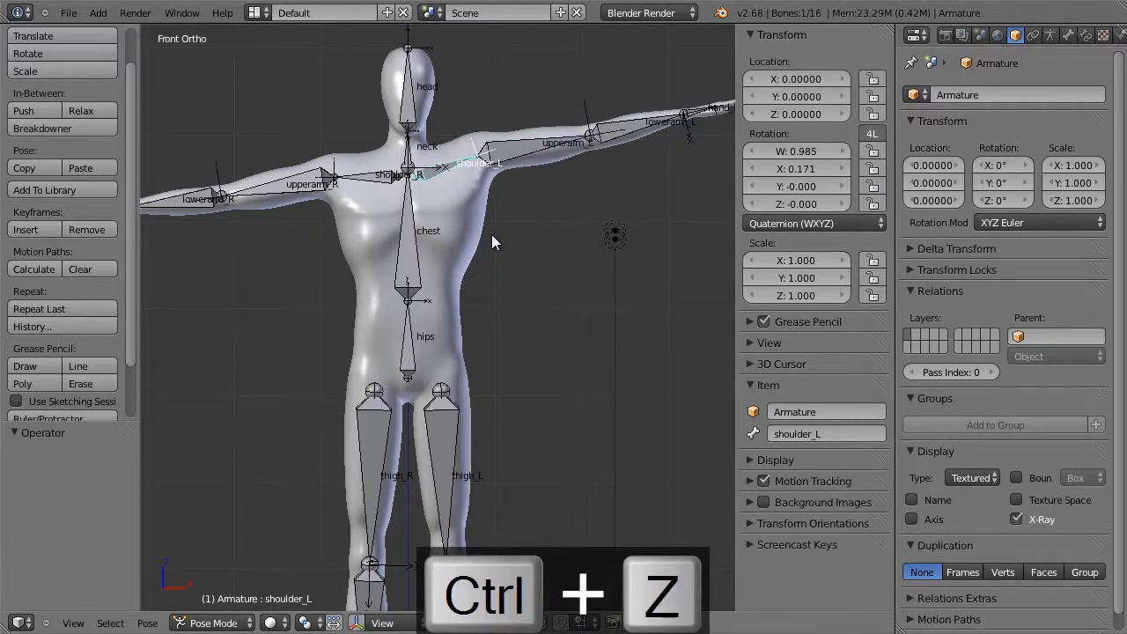
{"action": "key", "text": "ctrl+z"}
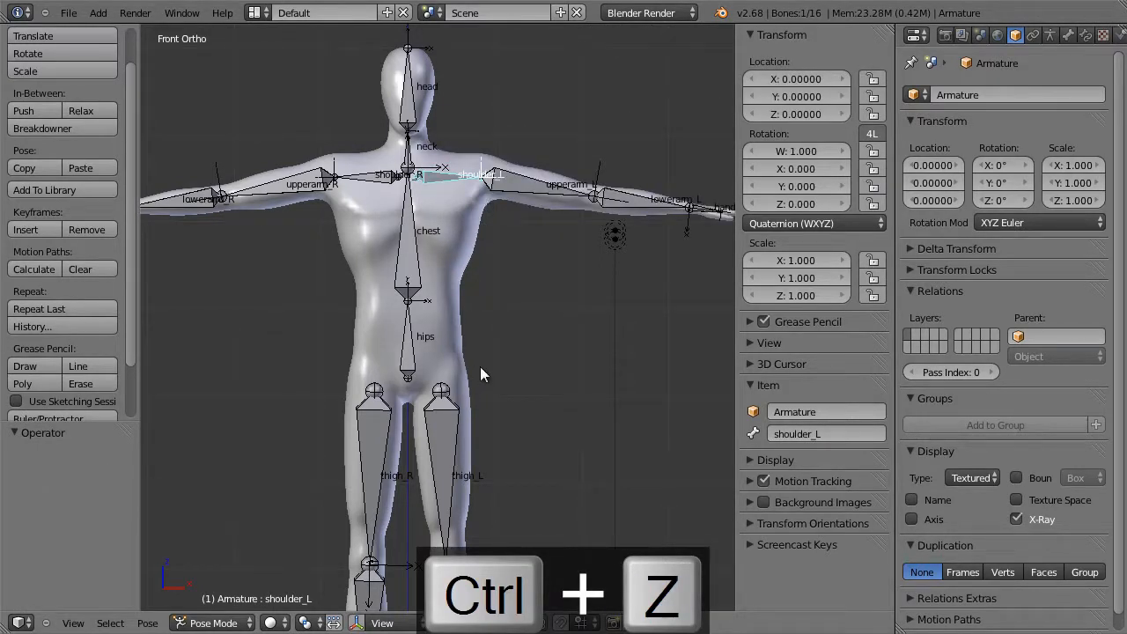
Step: Test bending the left shin bone backward in the right side view and cancel the rotation
{"action": "middle_click_drag", "start_coordinate": [521, 371], "coordinate": [523, 183], "text": "shift"}
{"action": "key", "text": "KP_3"}
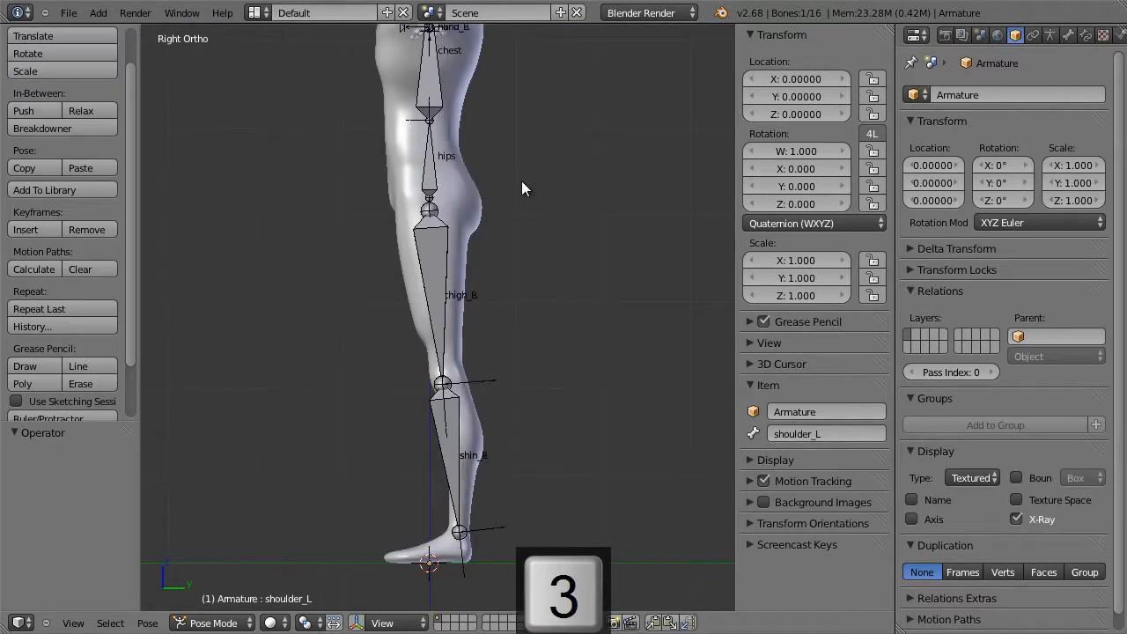
{"action": "right_click", "coordinate": [446, 435]}
{"action": "key", "text": "r"}
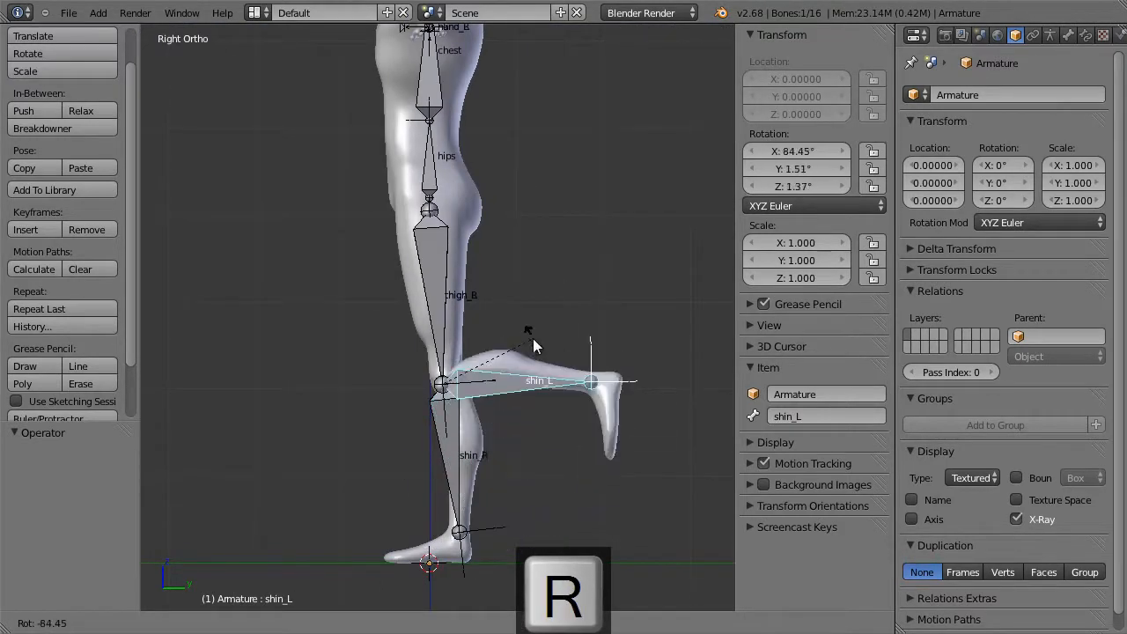
{"action": "key", "text": "Escape"}
Step: Try rotating the left thigh back about 16.5° and bending the left shin backward, and clear the rotation of all bones
{"action": "right_click", "coordinate": [437, 299]}
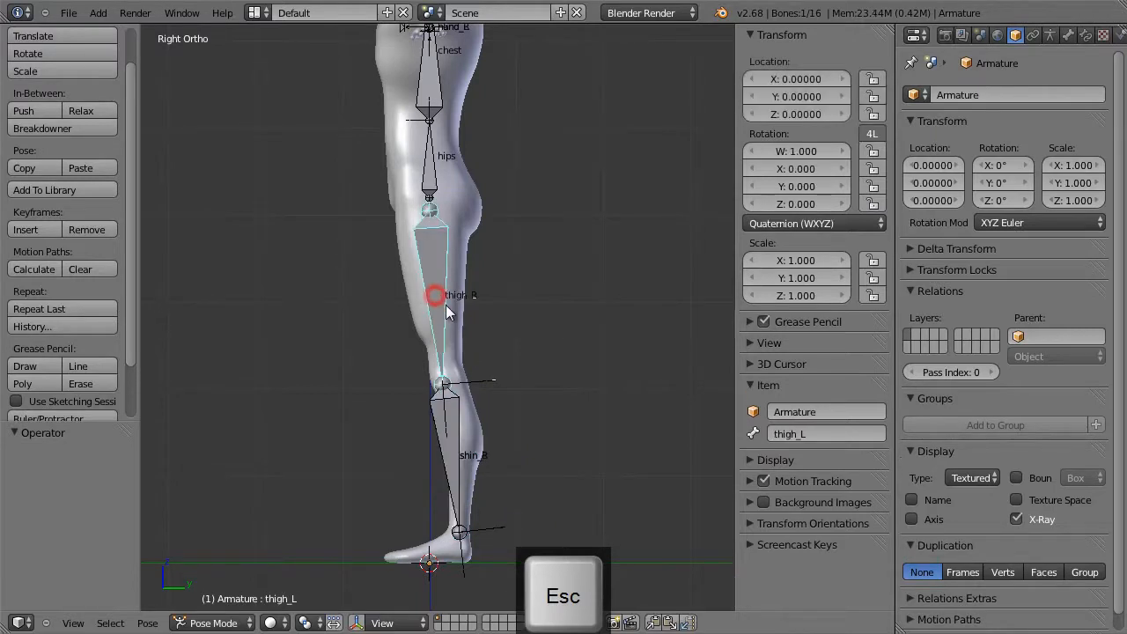
{"action": "key", "text": "r"}
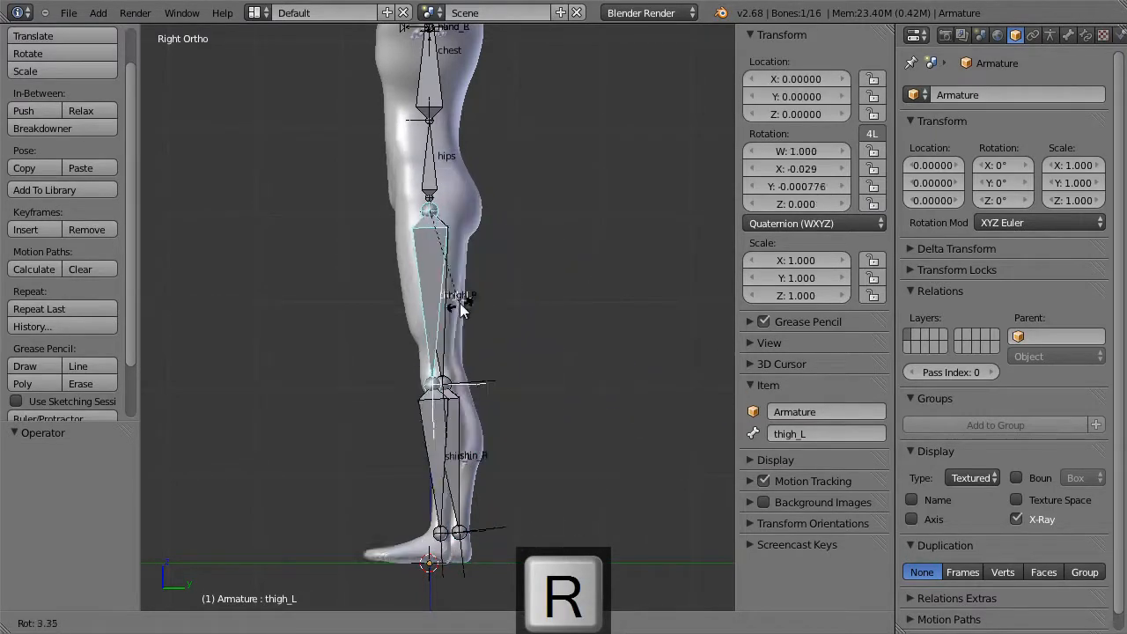
{"action": "left_click", "coordinate": [491, 291]}
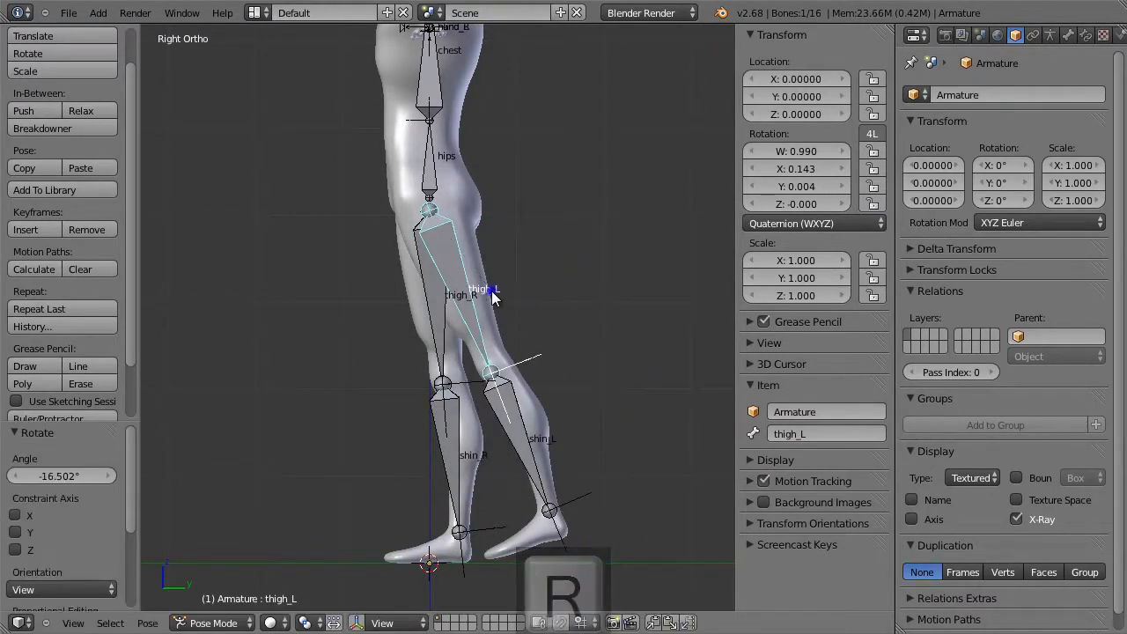
{"action": "right_click", "coordinate": [517, 405]}
{"action": "key", "text": "r"}
{"action": "left_click", "coordinate": [604, 307]}
{"action": "key", "text": "a"}
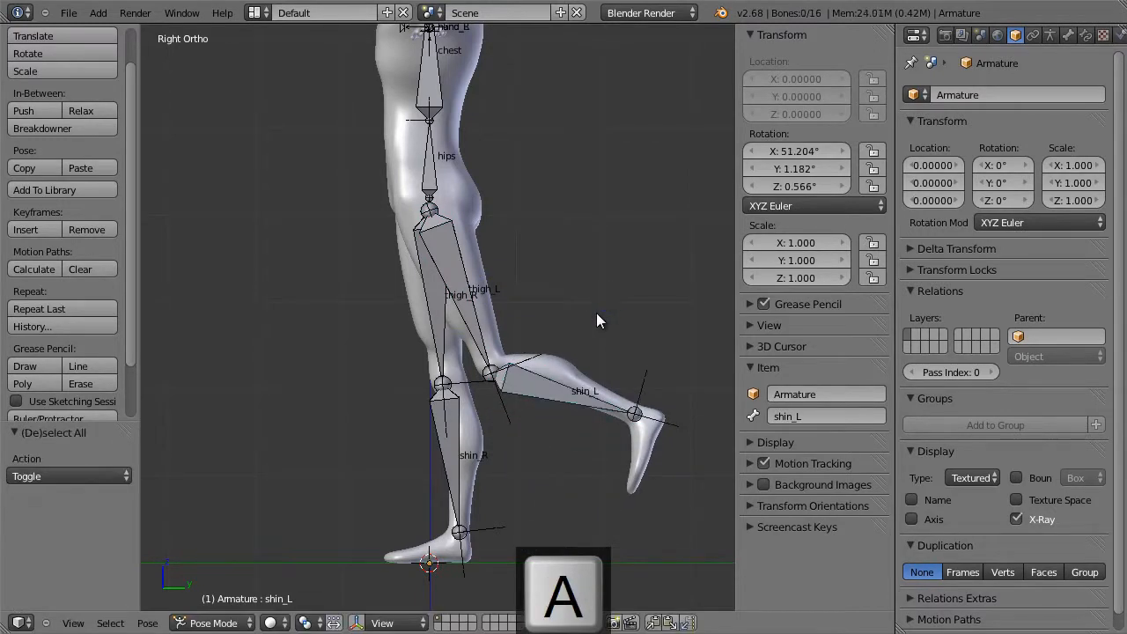
{"action": "key", "text": "alt+r"}
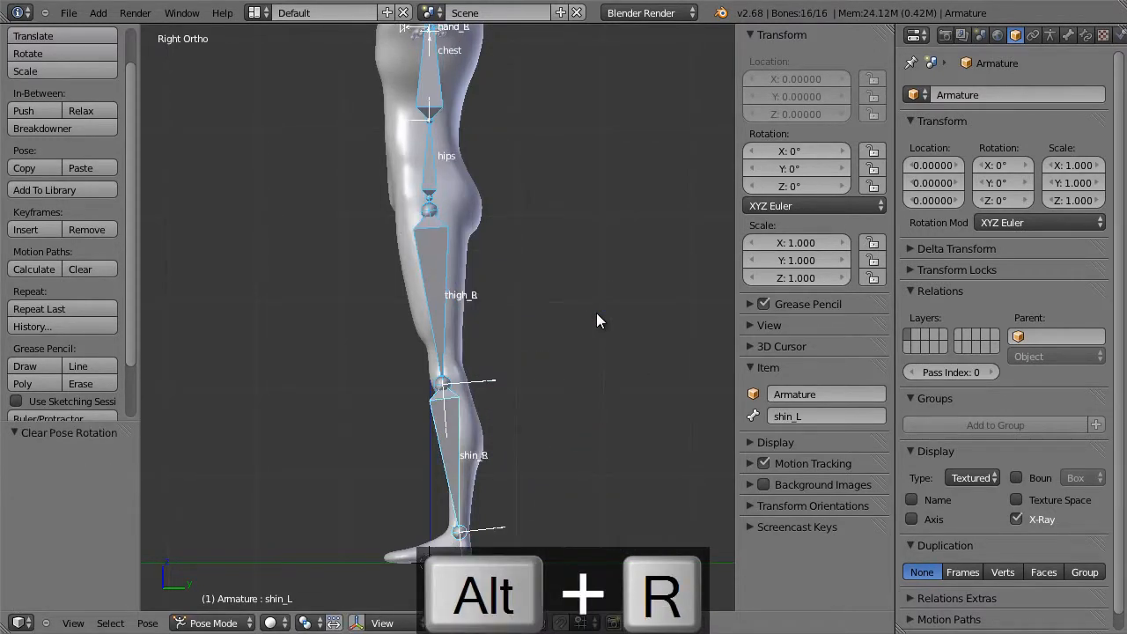
Step: In the front view, leave Pose Mode, select the hero mesh and display its vertex groups
{"action": "key", "text": "KP_1"}
{"action": "middle_click_drag", "start_coordinate": [559, 247], "coordinate": [559, 412], "text": "shift"}
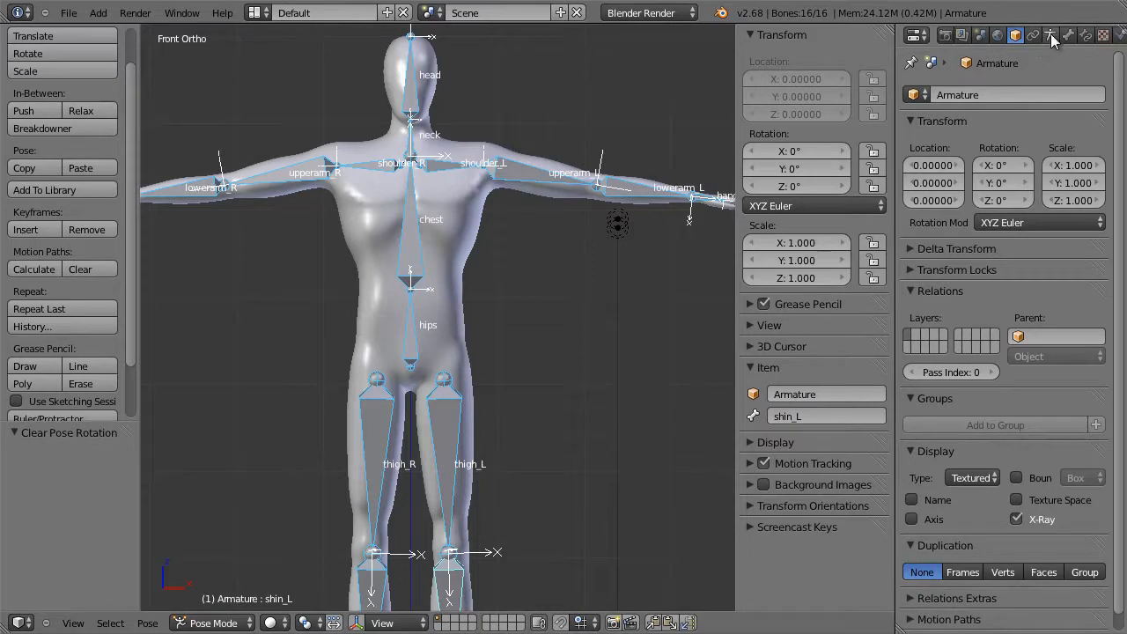
{"action": "key", "text": "ctrl+Tab"}
{"action": "right_click", "coordinate": [471, 154]}
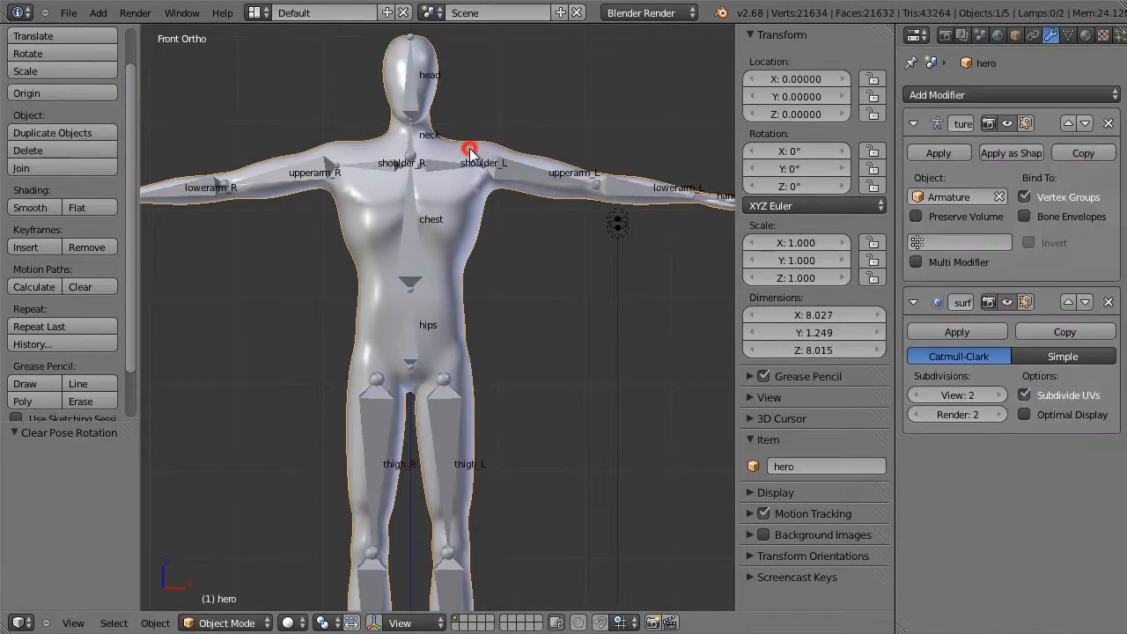
{"action": "left_click", "coordinate": [1069, 34]}
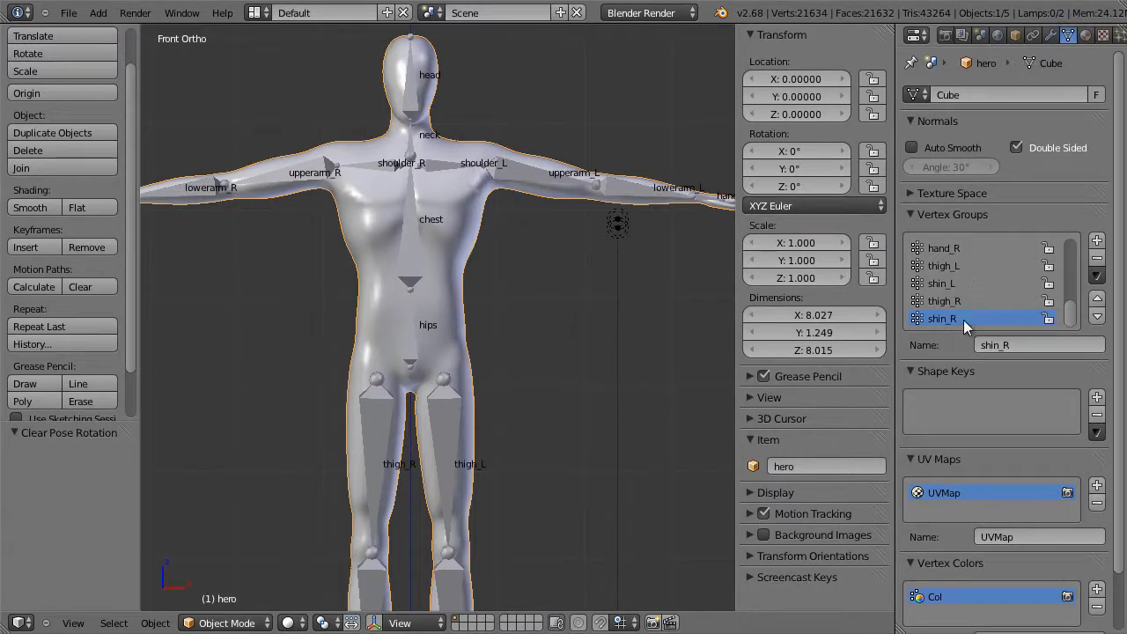
Step: Collapse the Shape Keys, UV Maps and Vertex Colors sections and enlarge the vertex group list to show more groups
{"action": "left_click", "coordinate": [903, 370]}
{"action": "left_click", "coordinate": [910, 392]}
{"action": "left_click", "coordinate": [911, 413]}
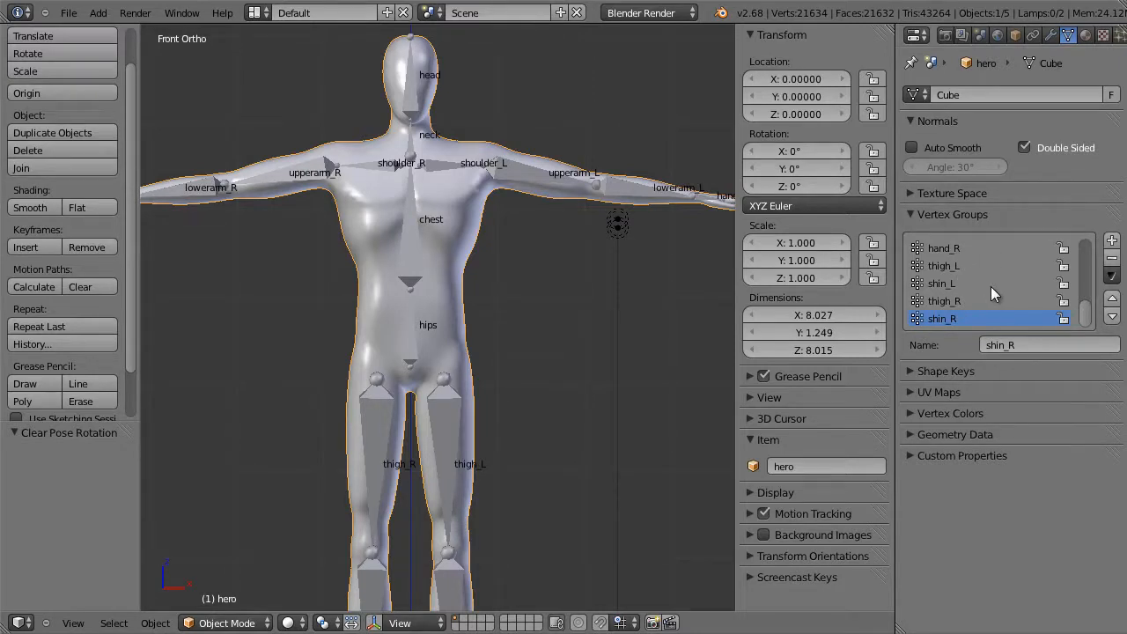
{"action": "scroll", "coordinate": [990, 286], "scroll_direction": "down", "scroll_amount": 5, "text": "ctrl"}
{"action": "scroll", "coordinate": [974, 327], "scroll_direction": "down", "scroll_amount": 4, "text": "ctrl"}
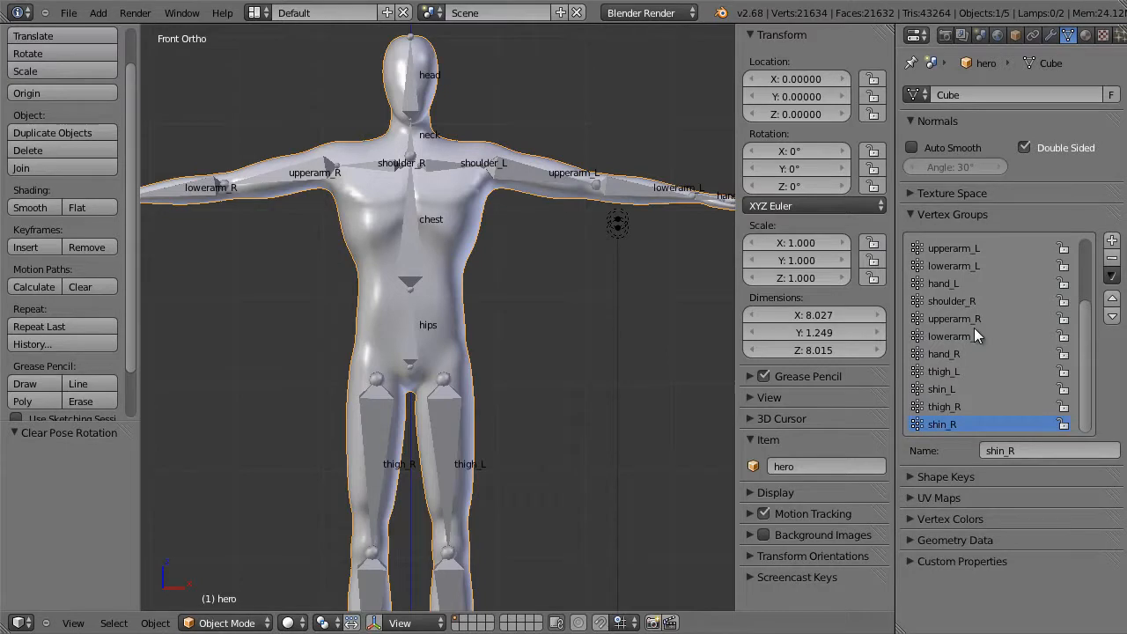
{"action": "scroll", "coordinate": [975, 326], "scroll_direction": "up", "scroll_amount": 2, "text": "ctrl"}
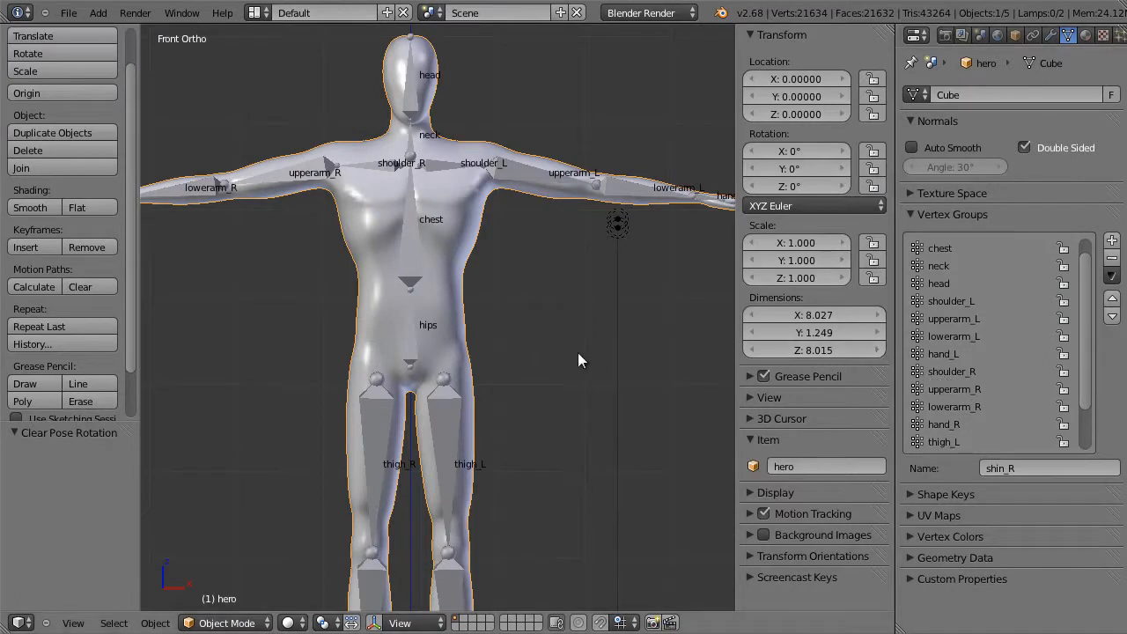
Step: Test how the mesh follows the left upper arm bone by rotating it, and cancel the rotation
{"action": "right_click", "coordinate": [523, 178]}
{"action": "key", "text": "r"}
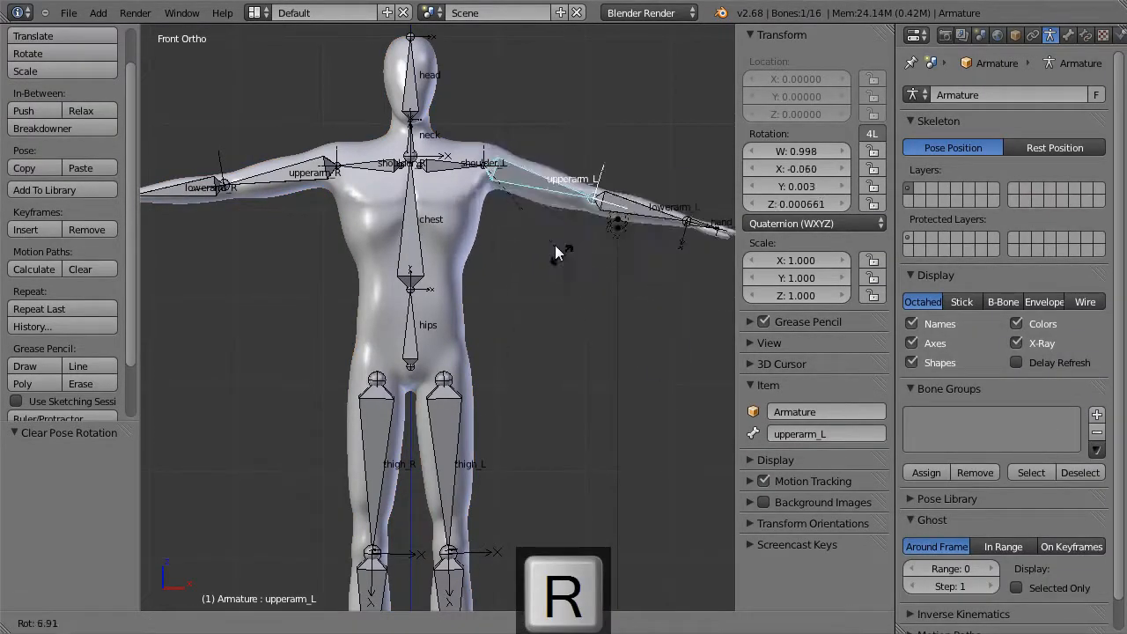
{"action": "key", "text": "Escape"}
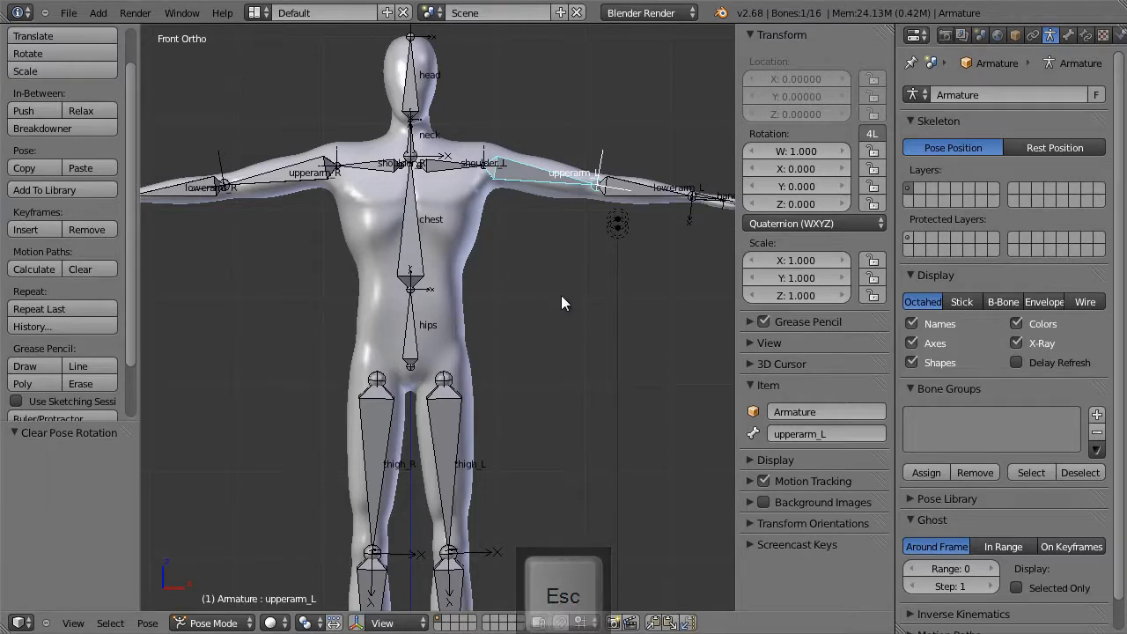
Step: Select the hero mesh and remove its Armature modifier, keeping the Subdivision Surface modifier
{"action": "middle_click_drag", "start_coordinate": [519, 314], "coordinate": [513, 280], "text": "shift"}
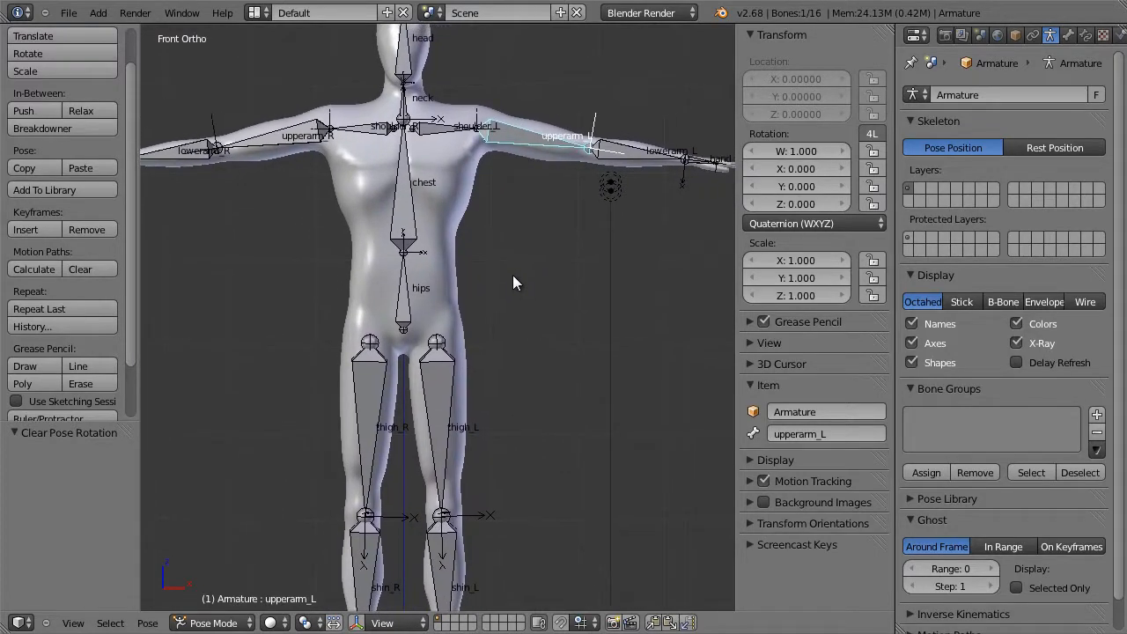
{"action": "key", "text": "ctrl+Tab"}
{"action": "right_click", "coordinate": [471, 107]}
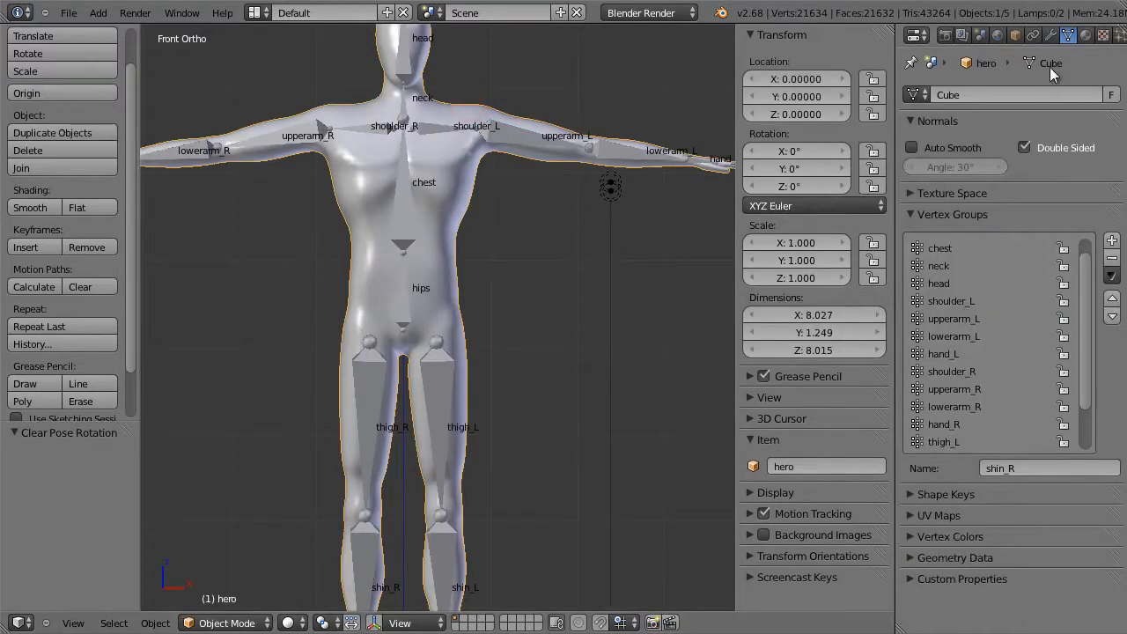
{"action": "left_click", "coordinate": [1050, 36]}
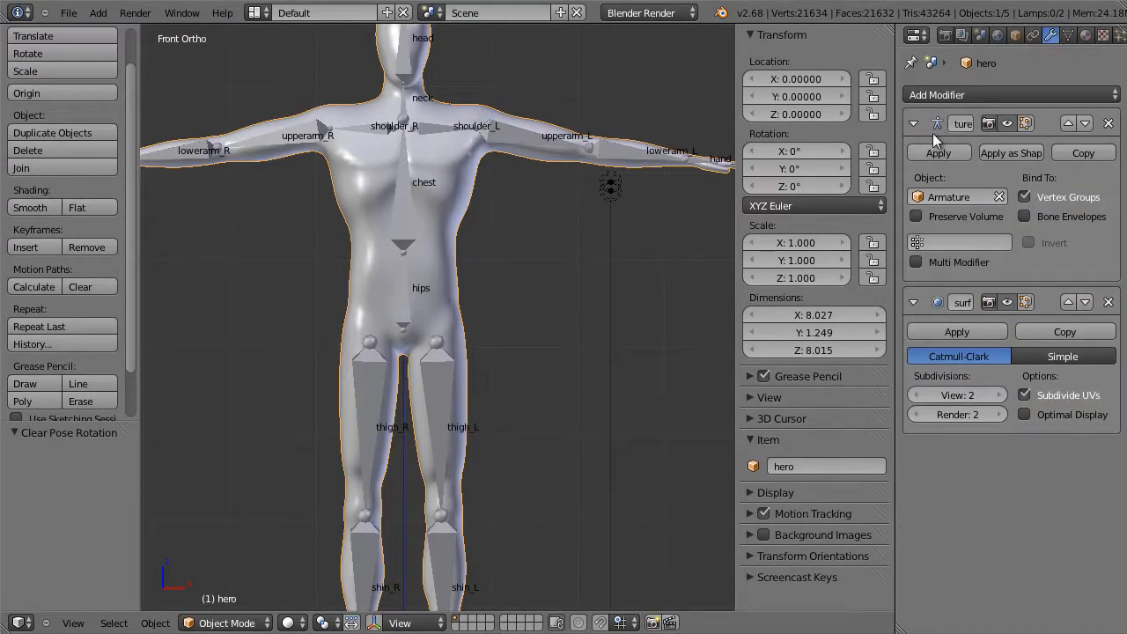
{"action": "left_click", "coordinate": [1108, 124]}
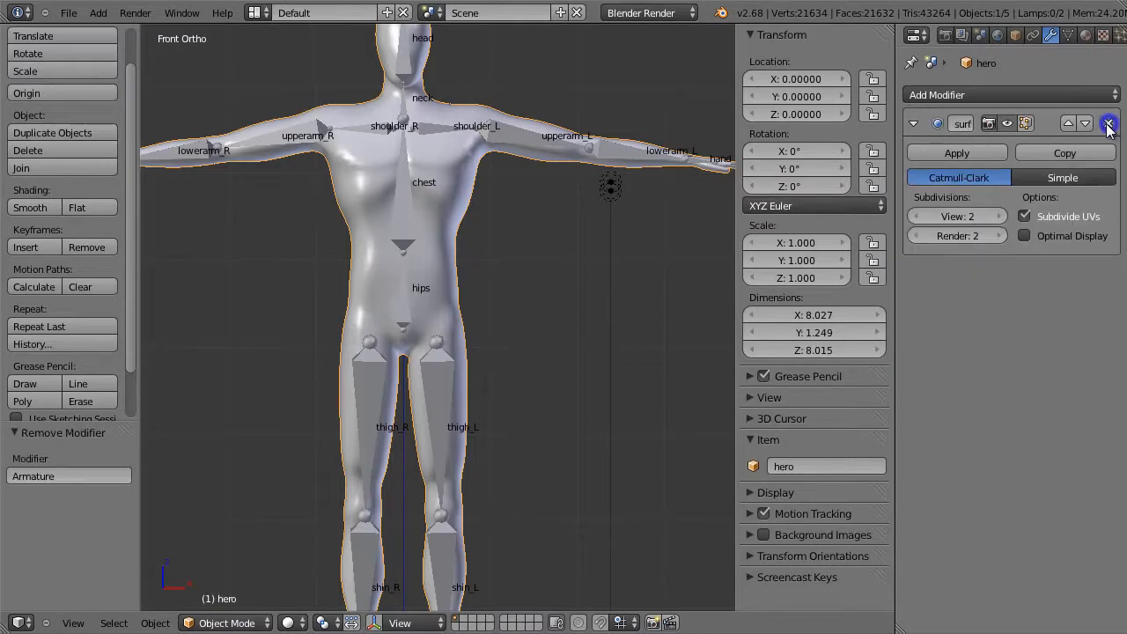
Step: Test rotating the left upper arm bone without the Armature modifier on the mesh, and cancel the rotation
{"action": "right_click", "coordinate": [525, 140]}
{"action": "key", "text": "r"}
{"action": "key", "text": "Escape"}
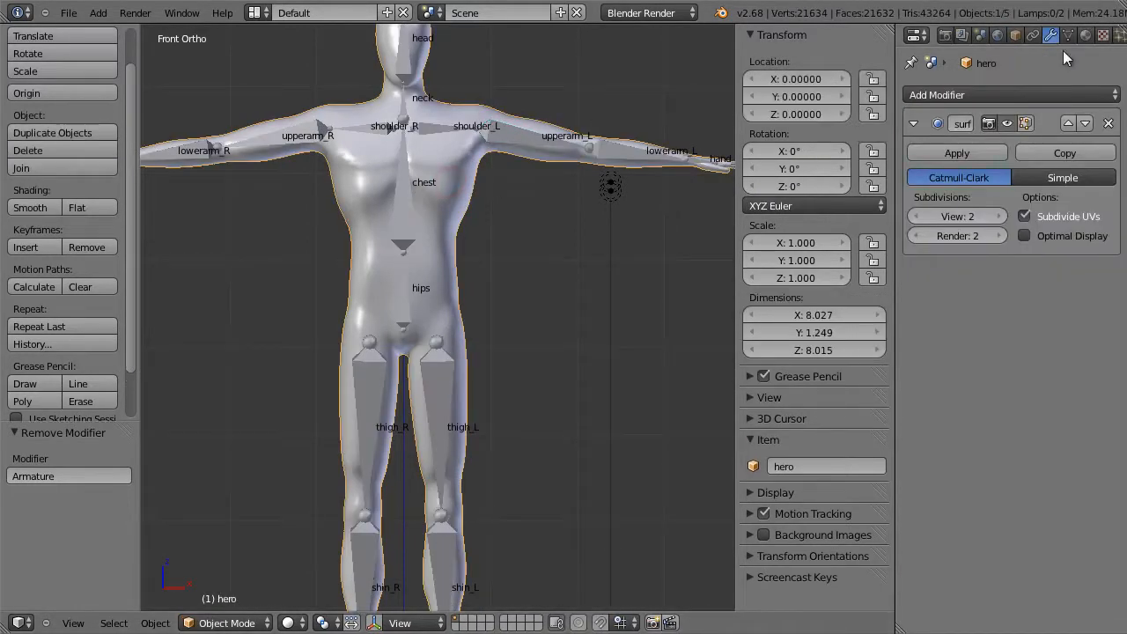
Step: Delete all vertex groups from the hero mesh
{"action": "left_click", "coordinate": [1066, 36]}
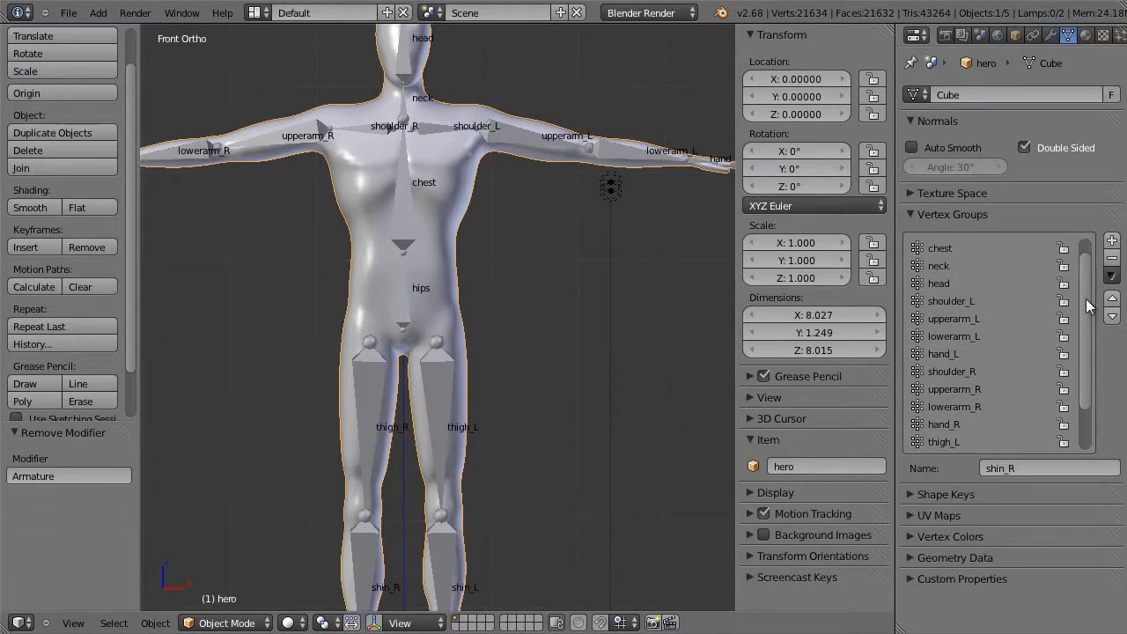
{"action": "left_click", "coordinate": [1111, 276]}
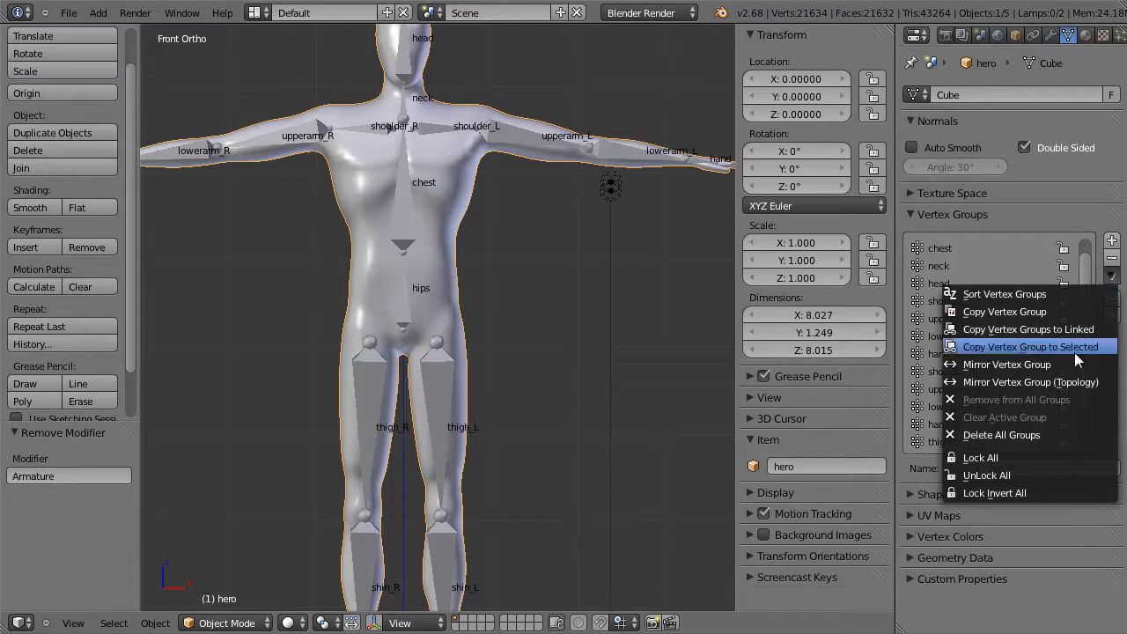
{"action": "left_click", "coordinate": [1047, 434]}
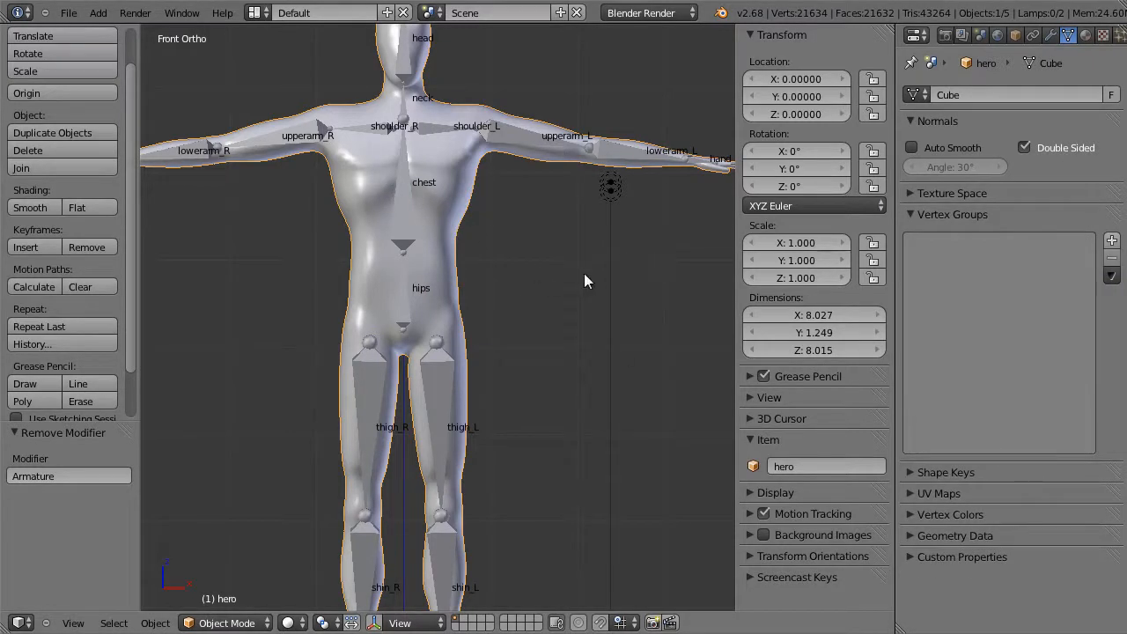
Step: With the armature in Edit Mode, hide the tool shelf, split the 3D view into two side-by-side viewports and hide the first one's properties
{"action": "middle_click_drag", "start_coordinate": [590, 289], "coordinate": [629, 302], "text": "shift"}
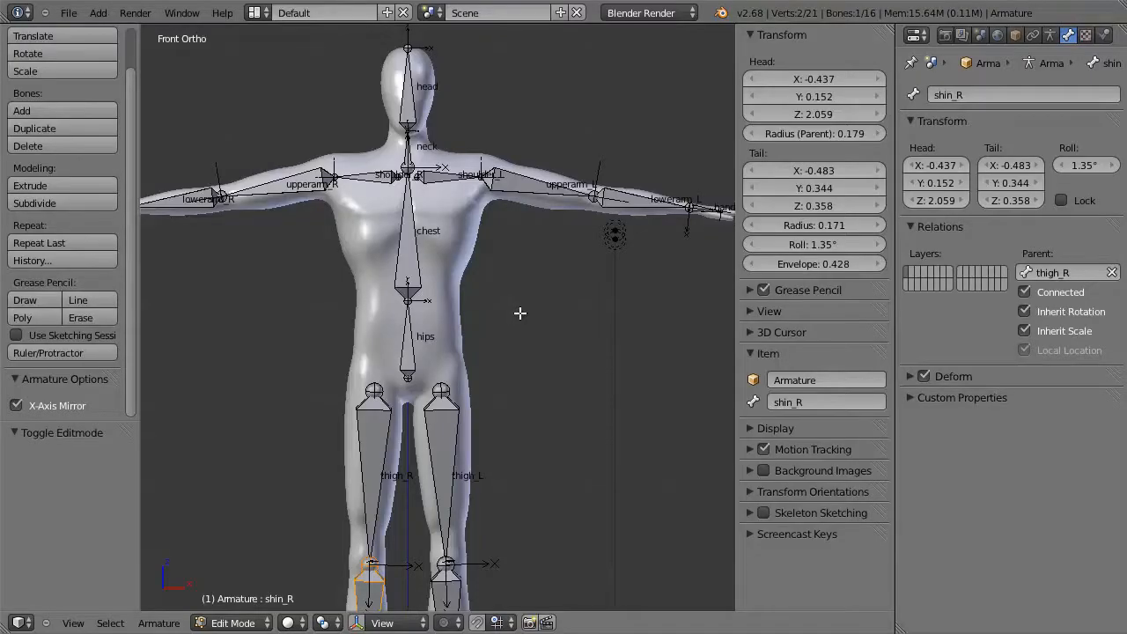
{"action": "middle_click_drag", "start_coordinate": [568, 298], "coordinate": [465, 348], "text": "shift"}
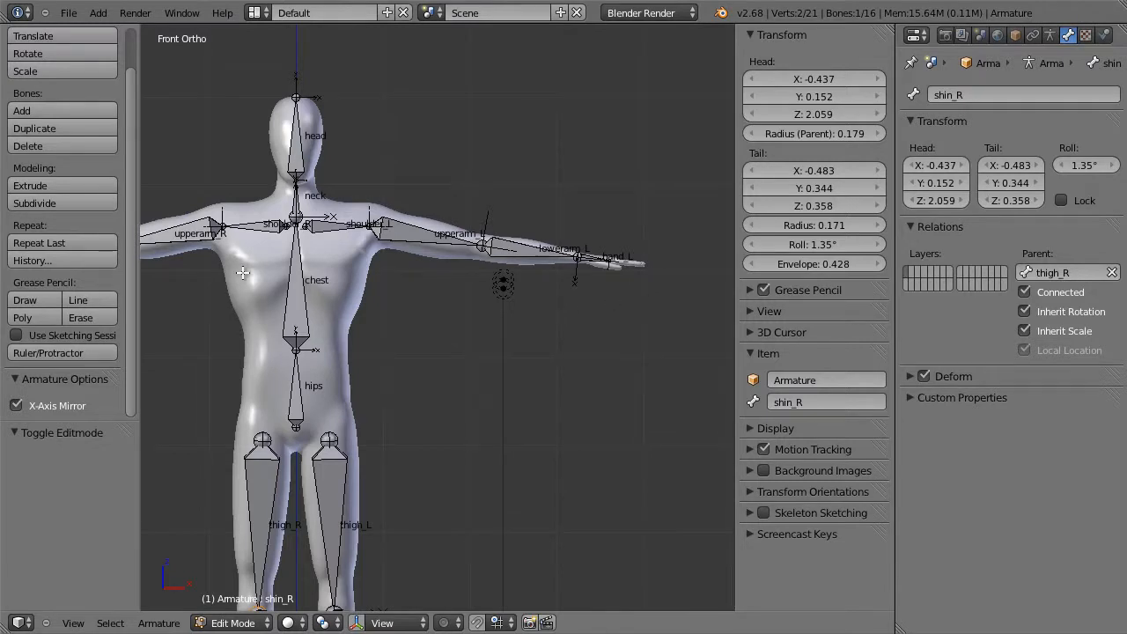
{"action": "key", "text": "t"}
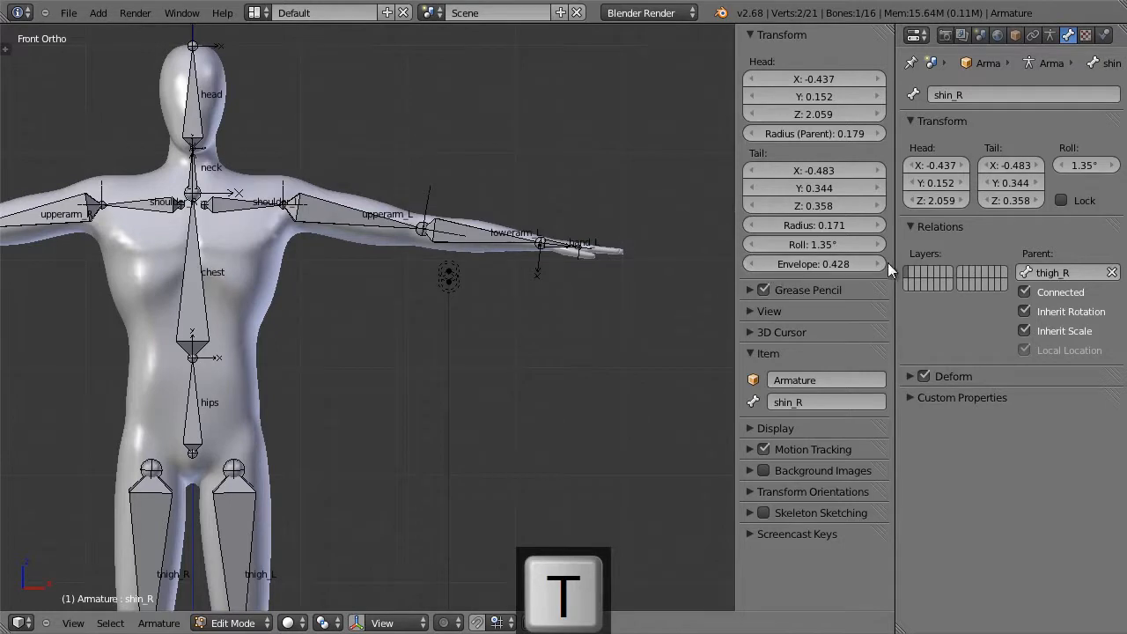
{"action": "left_click_drag", "start_coordinate": [892, 259], "coordinate": [913, 251]}
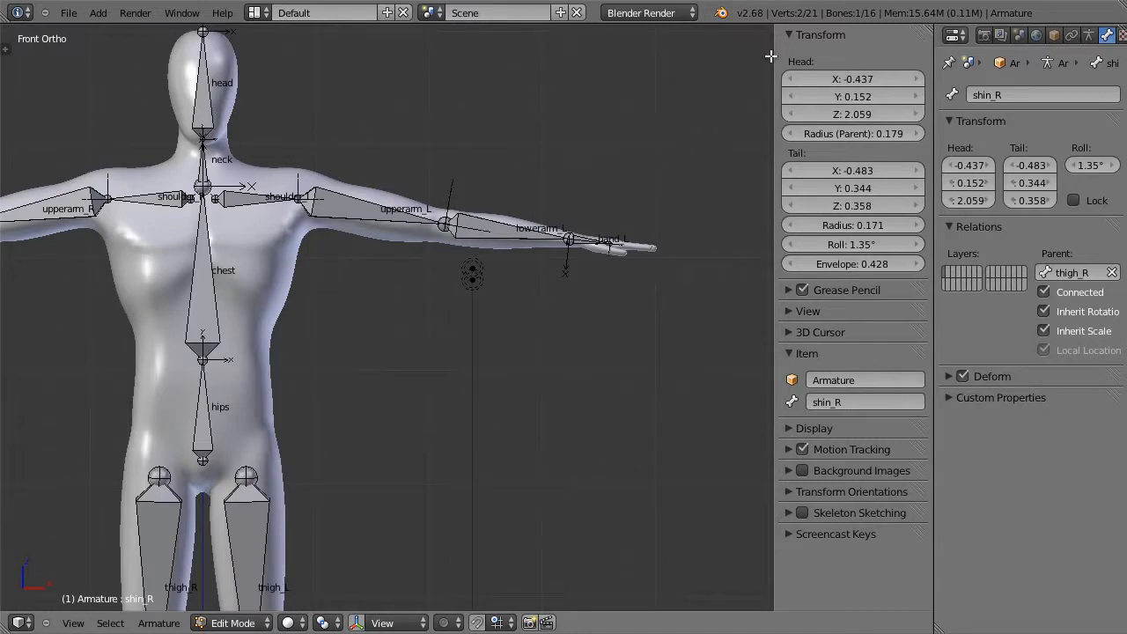
{"action": "left_click_drag", "start_coordinate": [931, 30], "coordinate": [463, 132]}
{"action": "key", "text": "n"}
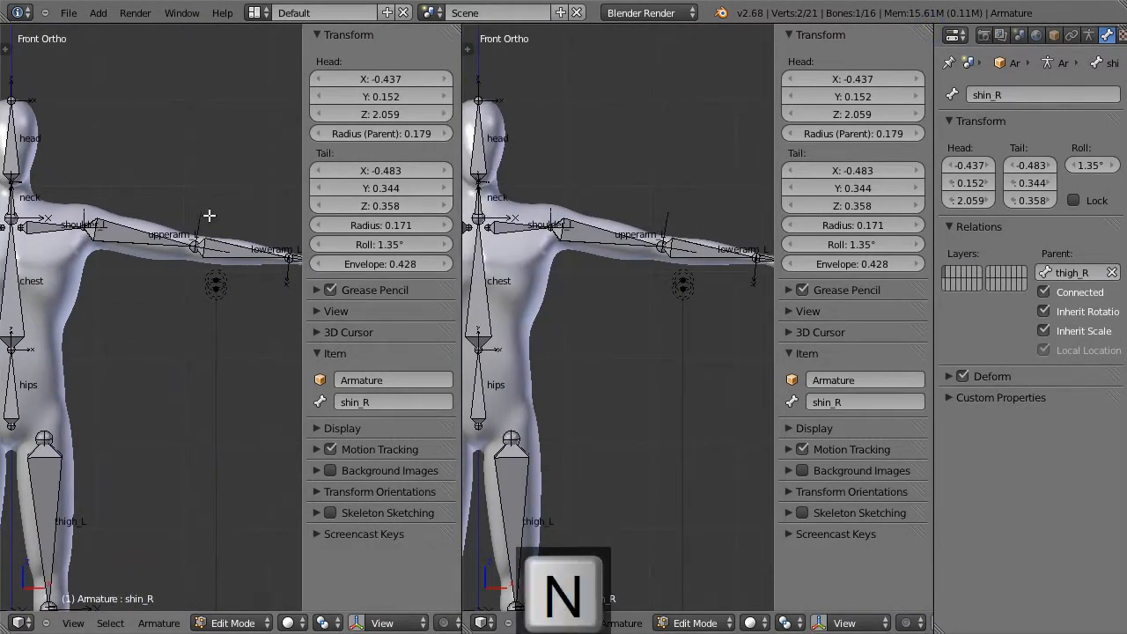
{"action": "left_click_drag", "start_coordinate": [460, 212], "coordinate": [451, 209]}
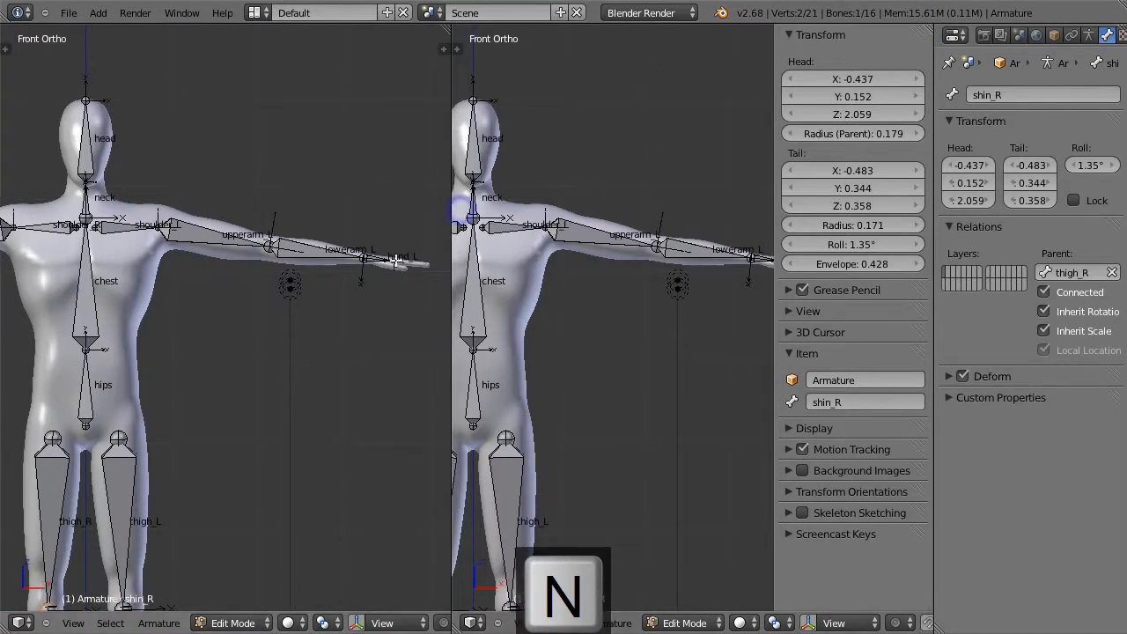
Step: Show the character's right hand and hand_R bone from the top in the first viewport
{"action": "middle_click_drag", "start_coordinate": [214, 307], "coordinate": [588, 303], "text": "shift"}
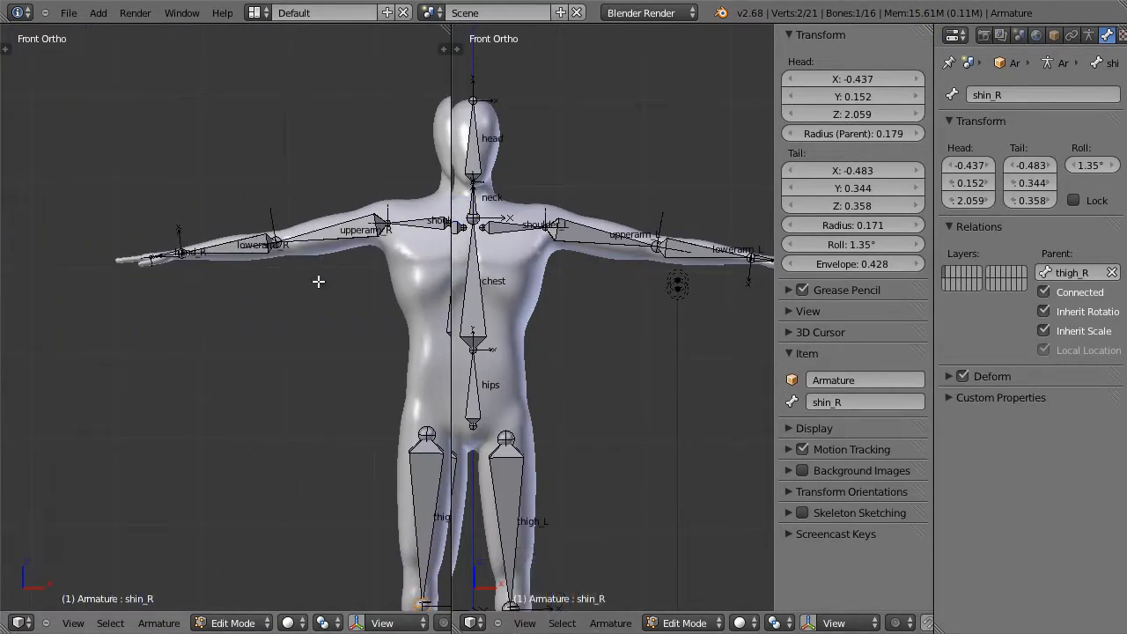
{"action": "key", "text": "KP_7"}
{"action": "scroll", "coordinate": [184, 377], "scroll_direction": "up", "scroll_amount": 4}
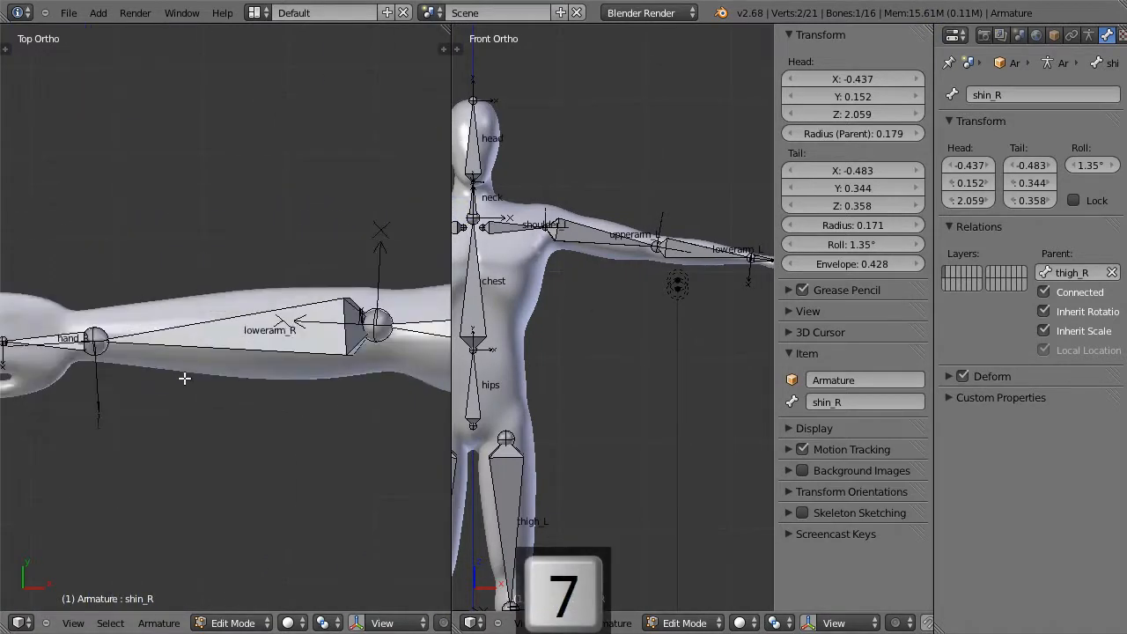
{"action": "middle_click_drag", "start_coordinate": [124, 353], "coordinate": [279, 267], "text": "shift"}
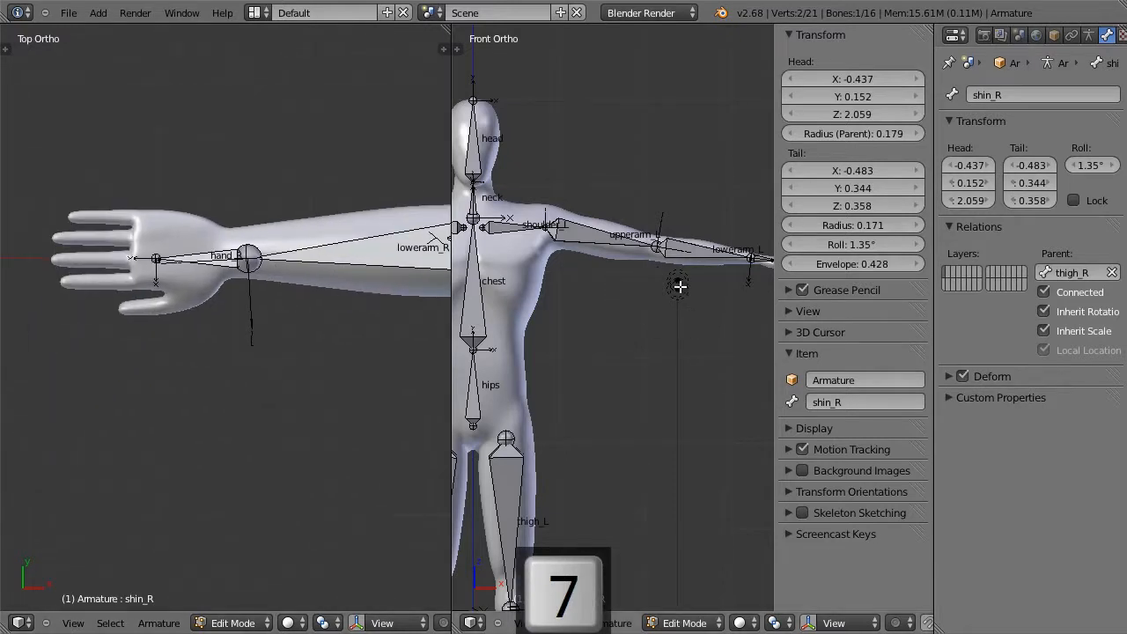
Step: Show the character's left hand from the top in the second viewport, and resize and frame both viewports so the hands match in size
{"action": "key", "text": "KP_7"}
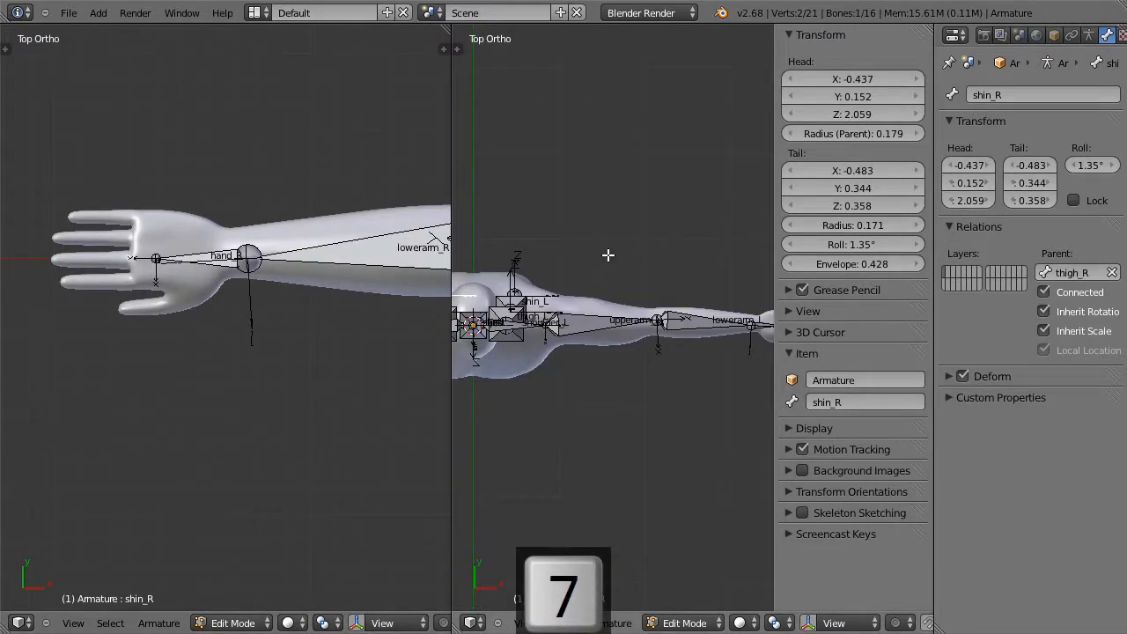
{"action": "middle_click_drag", "start_coordinate": [674, 273], "coordinate": [536, 203], "text": "shift"}
{"action": "scroll", "coordinate": [612, 245], "scroll_direction": "up", "scroll_amount": 7}
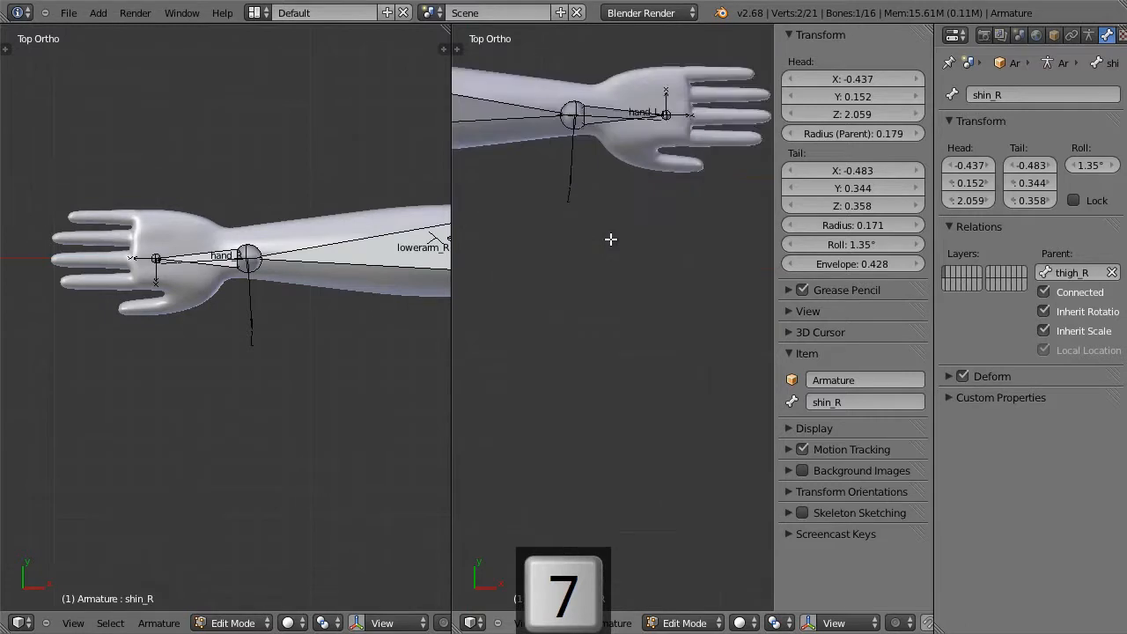
{"action": "middle_click_drag", "start_coordinate": [612, 170], "coordinate": [563, 314], "text": "shift"}
{"action": "scroll", "coordinate": [619, 305], "scroll_direction": "up", "scroll_amount": 3}
{"action": "middle_click_drag", "start_coordinate": [615, 270], "coordinate": [655, 353], "text": "shift"}
{"action": "left_click_drag", "start_coordinate": [455, 320], "coordinate": [372, 330]}
{"action": "scroll", "coordinate": [121, 282], "scroll_direction": "up", "scroll_amount": 3}
{"action": "middle_click_drag", "start_coordinate": [120, 282], "coordinate": [313, 369], "text": "shift"}
{"action": "middle_click_drag", "start_coordinate": [626, 410], "coordinate": [555, 443], "text": "shift"}
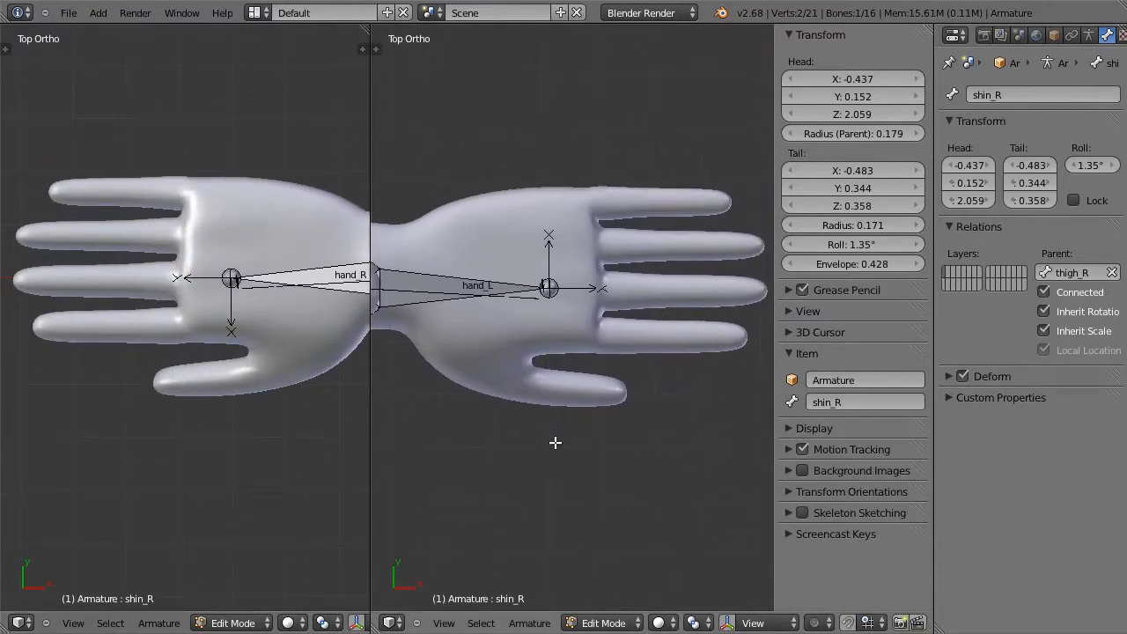
Step: Move the hand_L bone to the middle of the left hand, with its head at about X 3.238, Y 0.020
{"action": "right_click", "coordinate": [422, 290]}
{"action": "key", "text": "g"}
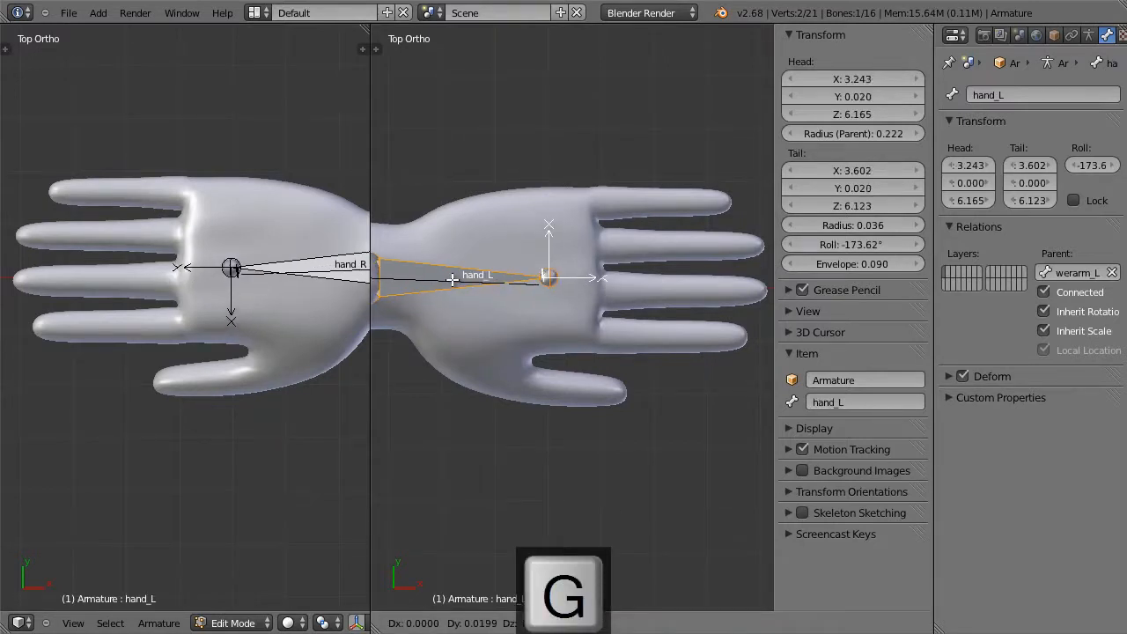
{"action": "left_click", "coordinate": [450, 279]}
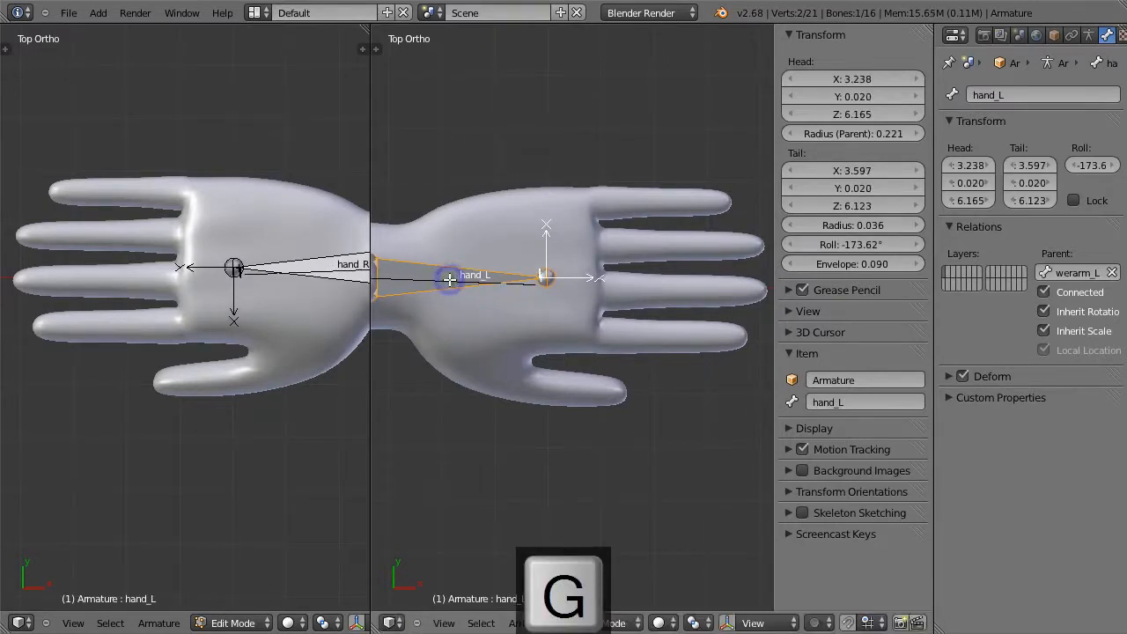
{"action": "middle_click_drag", "start_coordinate": [353, 325], "coordinate": [325, 332], "text": "shift"}
Step: Extrude a mirrored bone about 0.40 units along the X axis from the tip of hand_L
{"action": "right_click", "coordinate": [544, 274]}
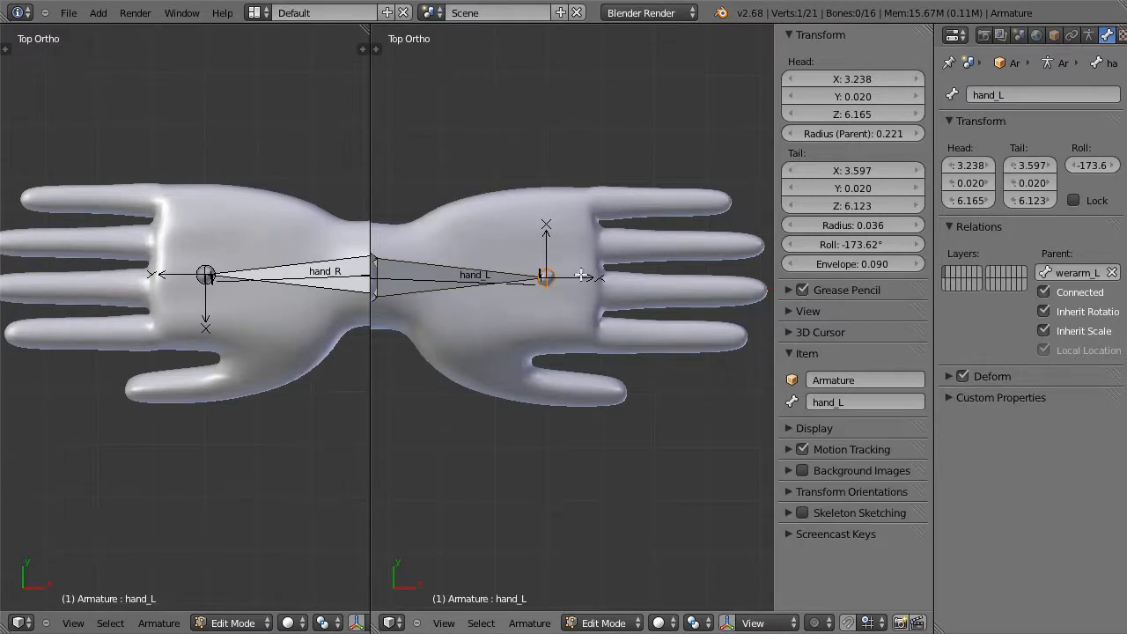
{"action": "key", "text": "shift+e"}
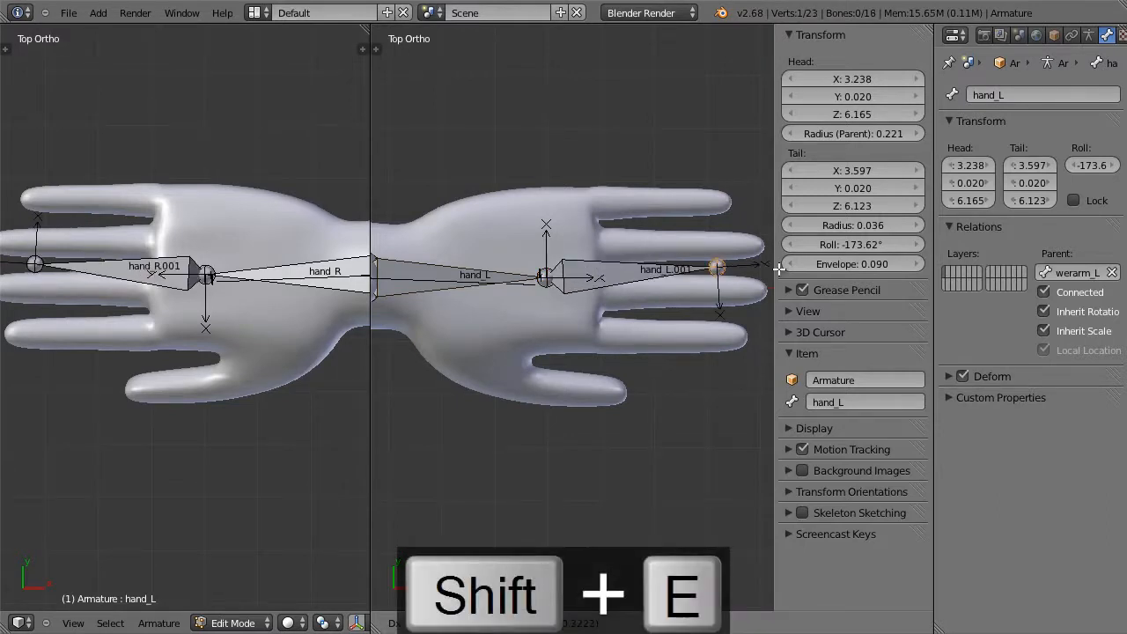
{"action": "key", "text": "x"}
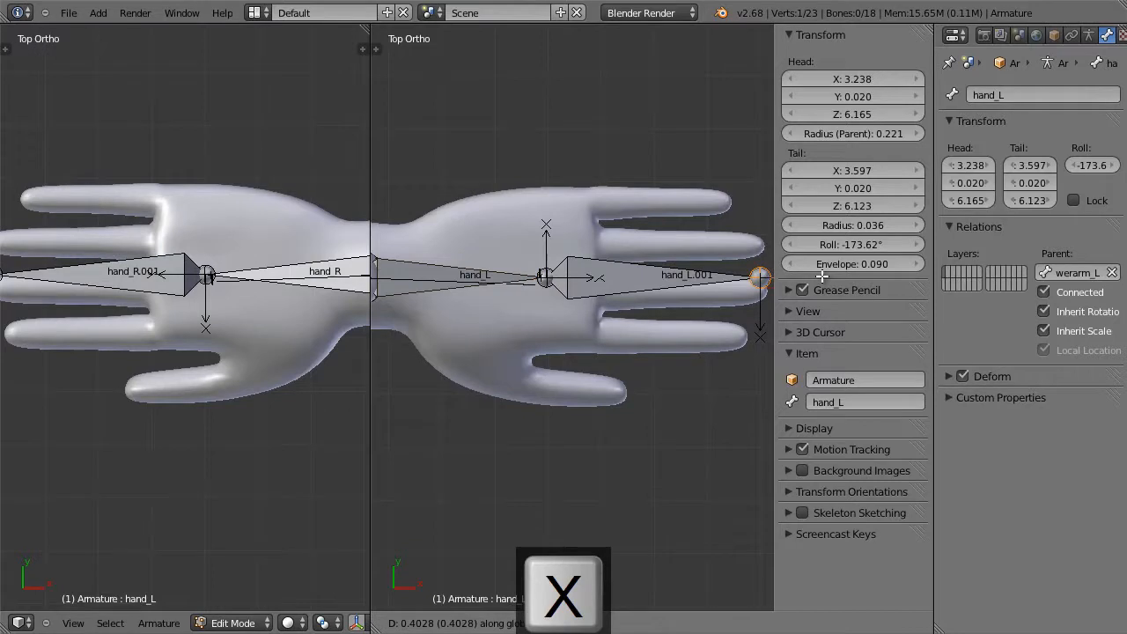
{"action": "left_click", "coordinate": [821, 277]}
Step: Disconnect the extruded bone from its parent hand_L and move it in line with the little finger, head at about X 3.607, Y 0.157
{"action": "left_click", "coordinate": [631, 279]}
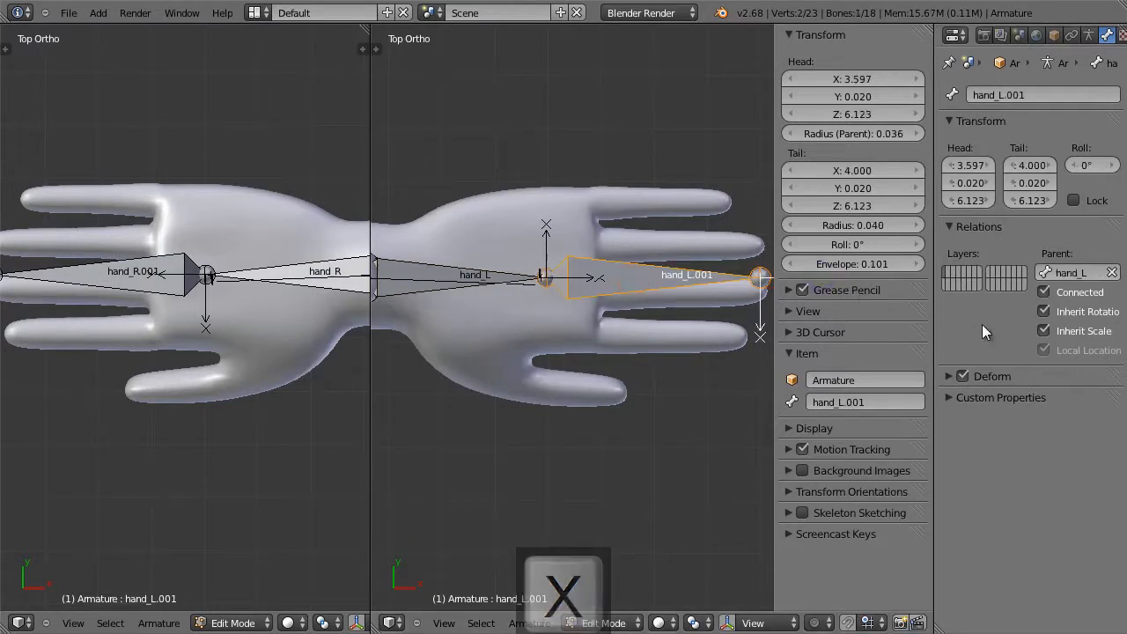
{"action": "left_click", "coordinate": [1045, 291]}
{"action": "key", "text": "g"}
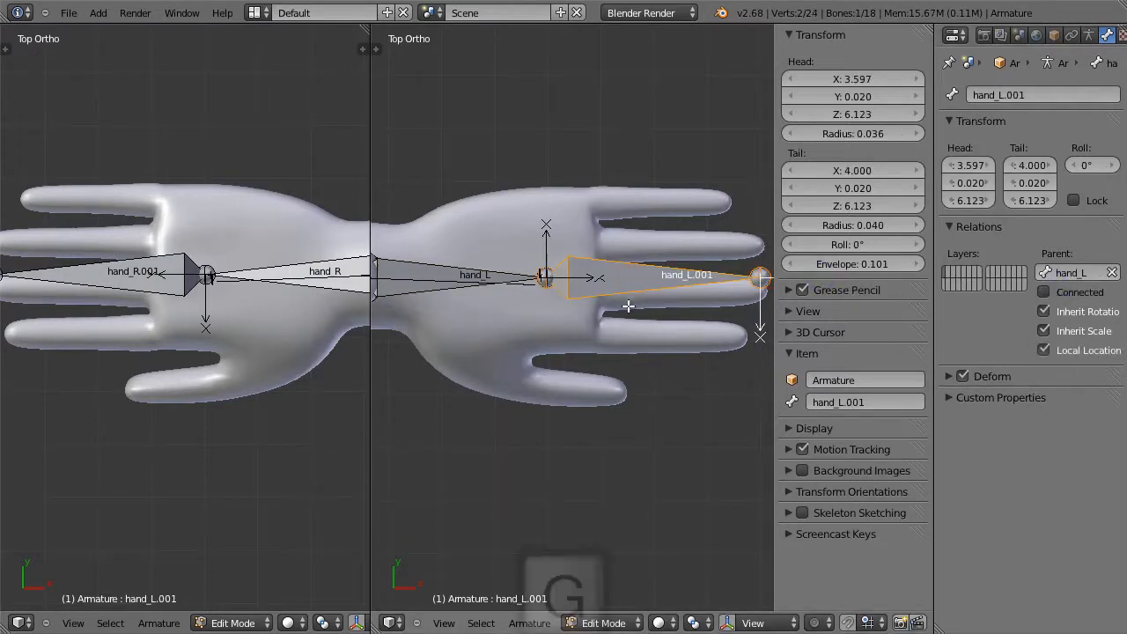
{"action": "left_click", "coordinate": [632, 229]}
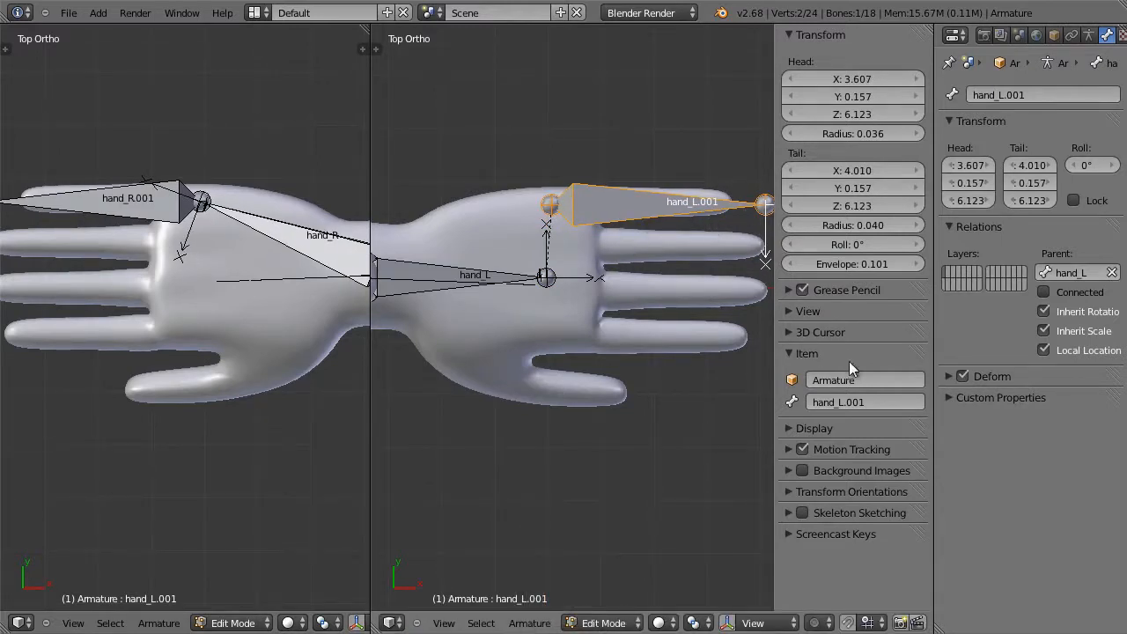
Step: Rename the left little-finger bone, starting the new name with "f"
{"action": "left_click", "coordinate": [860, 402]}
{"action": "type", "text": "f"}
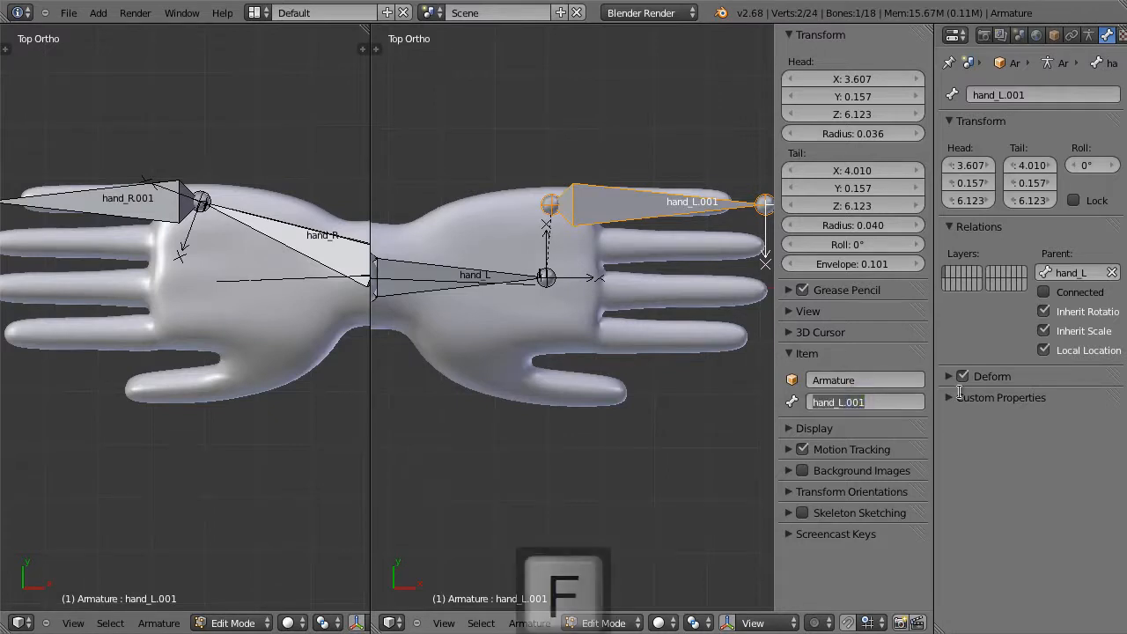
Step: Rename the left hand's finger bone as finger and try to extend the name to finger_L
{"action": "type", "text": "inger"}
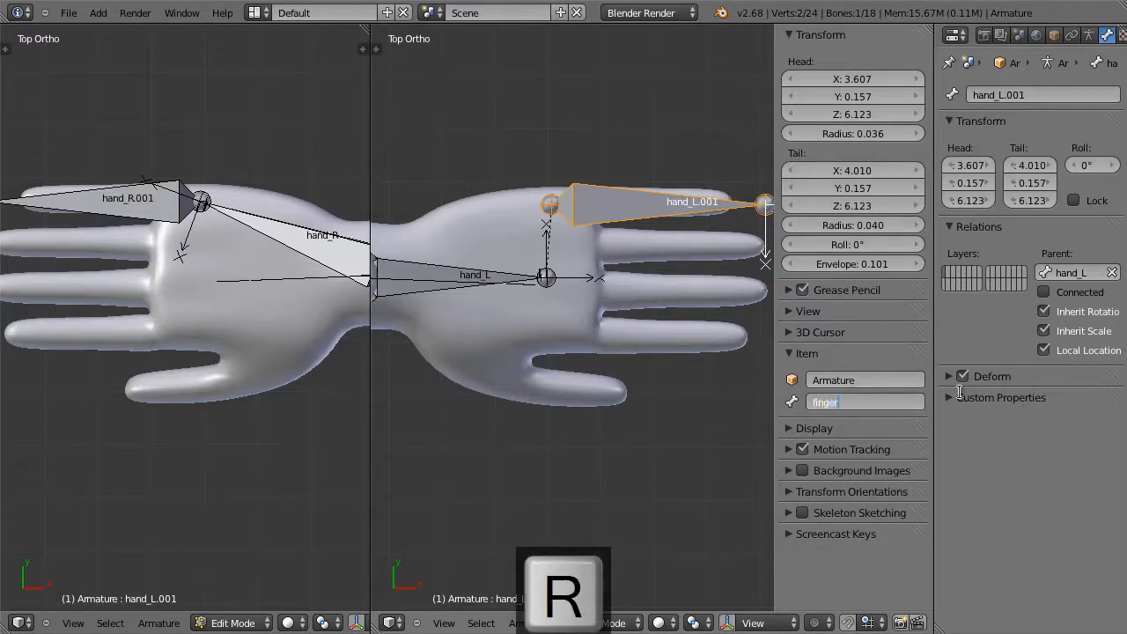
{"action": "key", "text": "Return"}
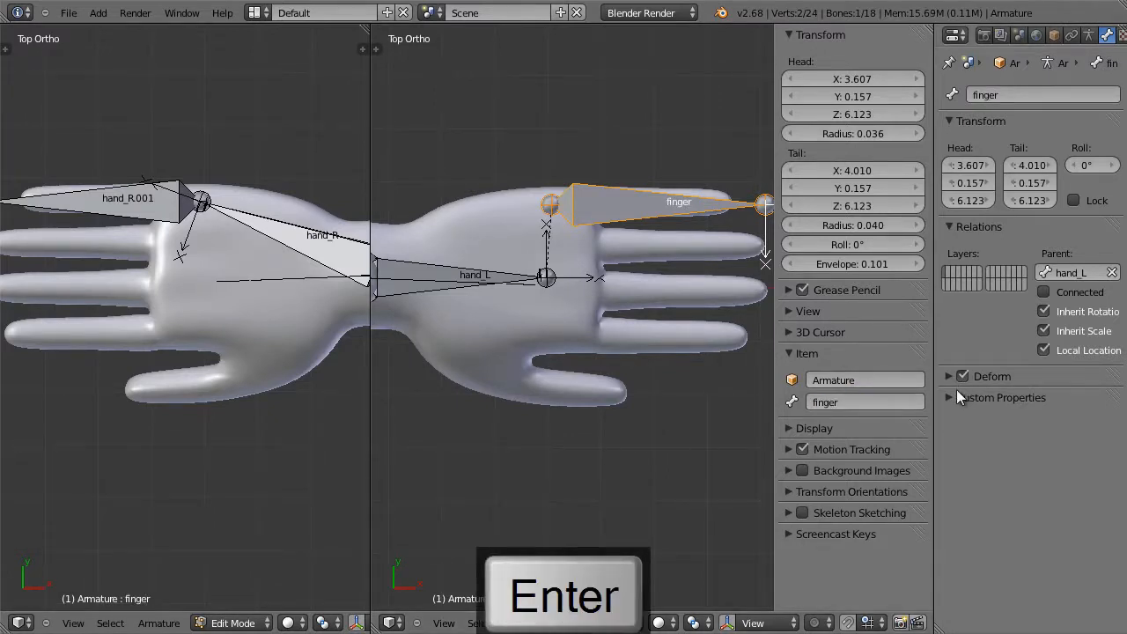
{"action": "right_click", "coordinate": [146, 217]}
{"action": "right_click", "coordinate": [626, 205]}
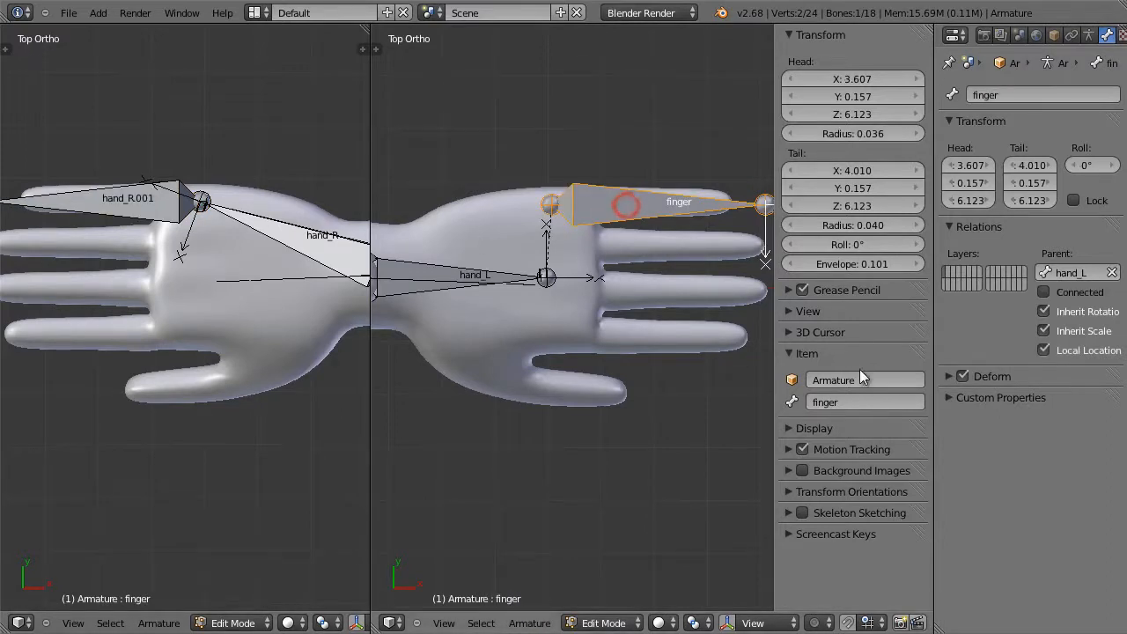
{"action": "left_click", "coordinate": [844, 401]}
{"action": "left_click", "coordinate": [859, 404]}
{"action": "type", "text": "_L"}
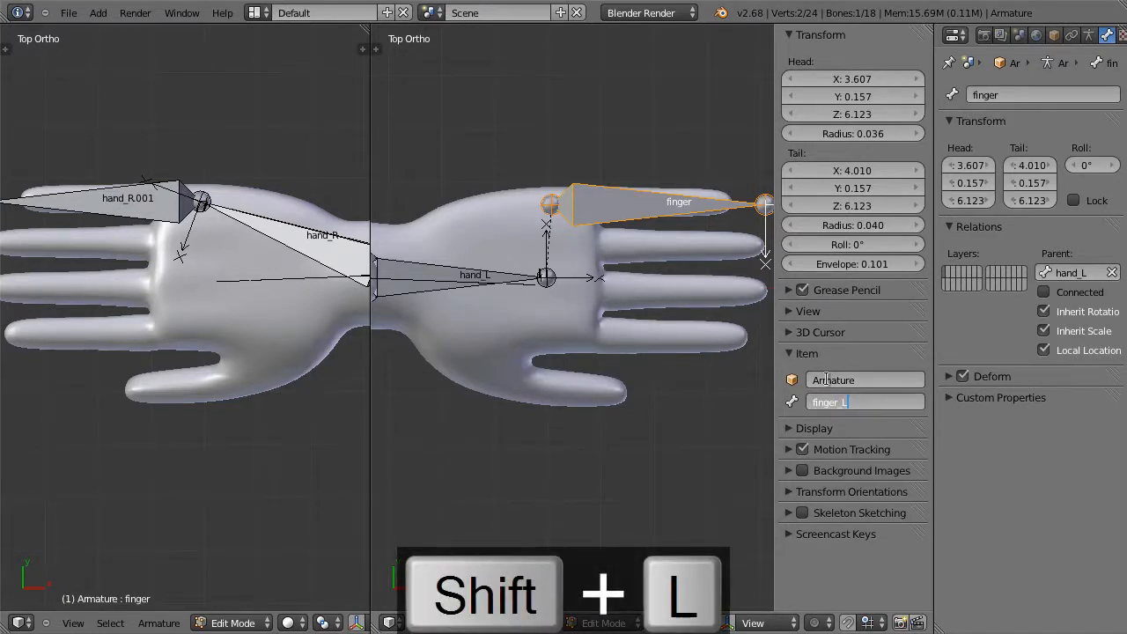
Step: Rename the right hand's finger bone as finger_R
{"action": "right_click", "coordinate": [137, 195]}
{"action": "left_click", "coordinate": [827, 402]}
{"action": "type", "text": "finger"}
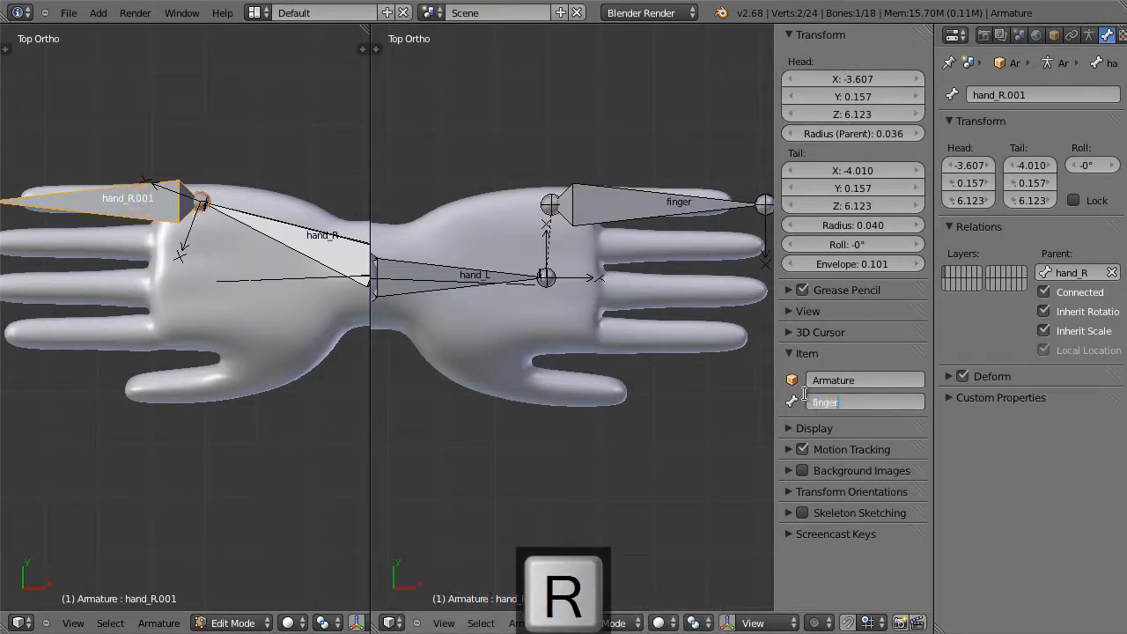
{"action": "type", "text": "_R"}
{"action": "key", "text": "Return"}
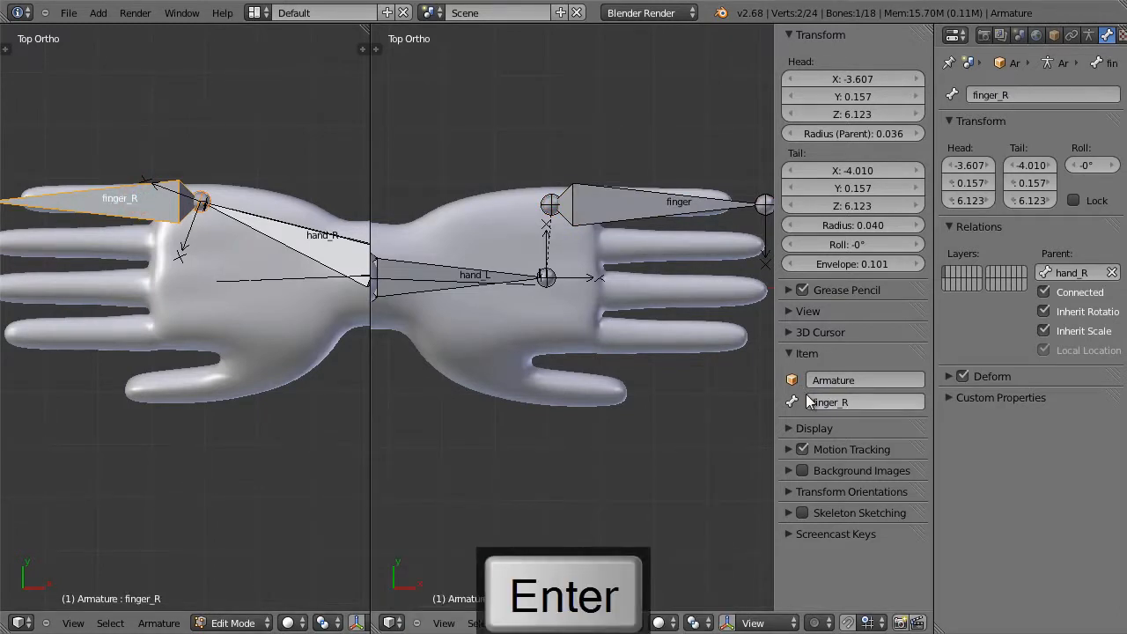
Step: Fit the left finger bone to the uppermost finger by sliding its head to about X 3.660 and its tail to about X 3.963
{"action": "right_click", "coordinate": [623, 203]}
{"action": "right_click", "coordinate": [551, 204]}
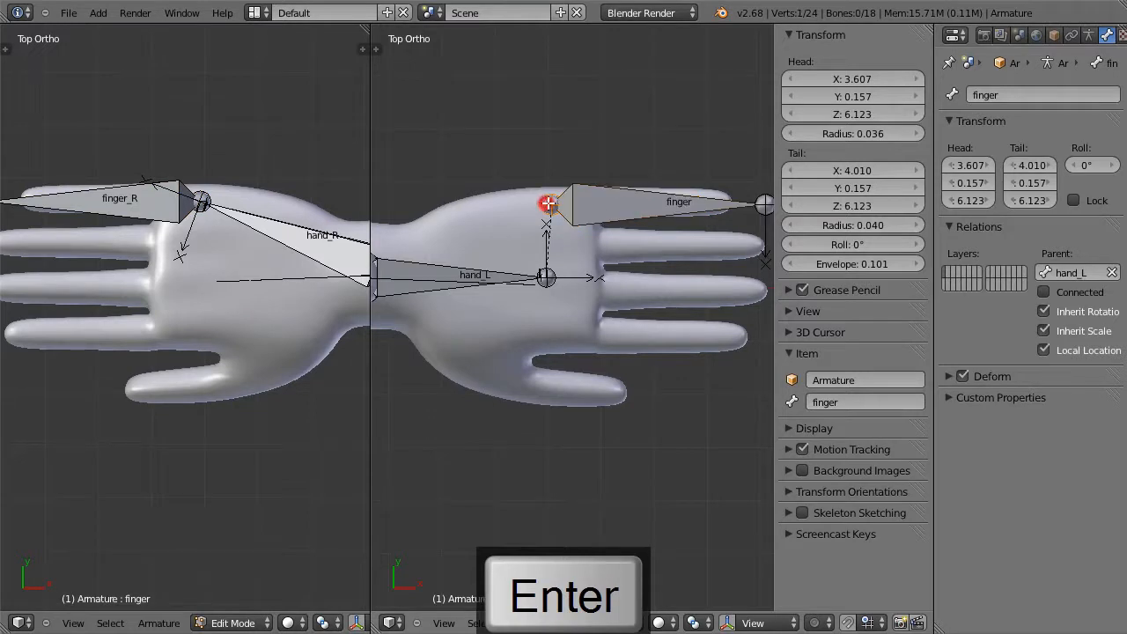
{"action": "key", "text": "g"}
{"action": "key", "text": "x"}
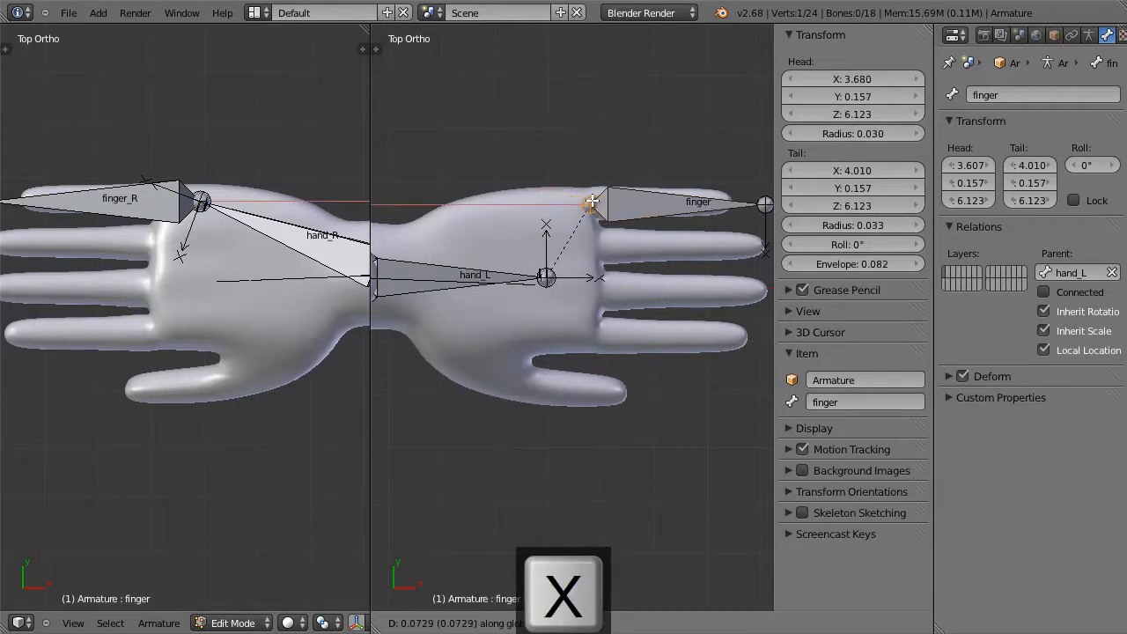
{"action": "left_click", "coordinate": [578, 203]}
{"action": "right_click", "coordinate": [763, 203]}
{"action": "key", "text": "g"}
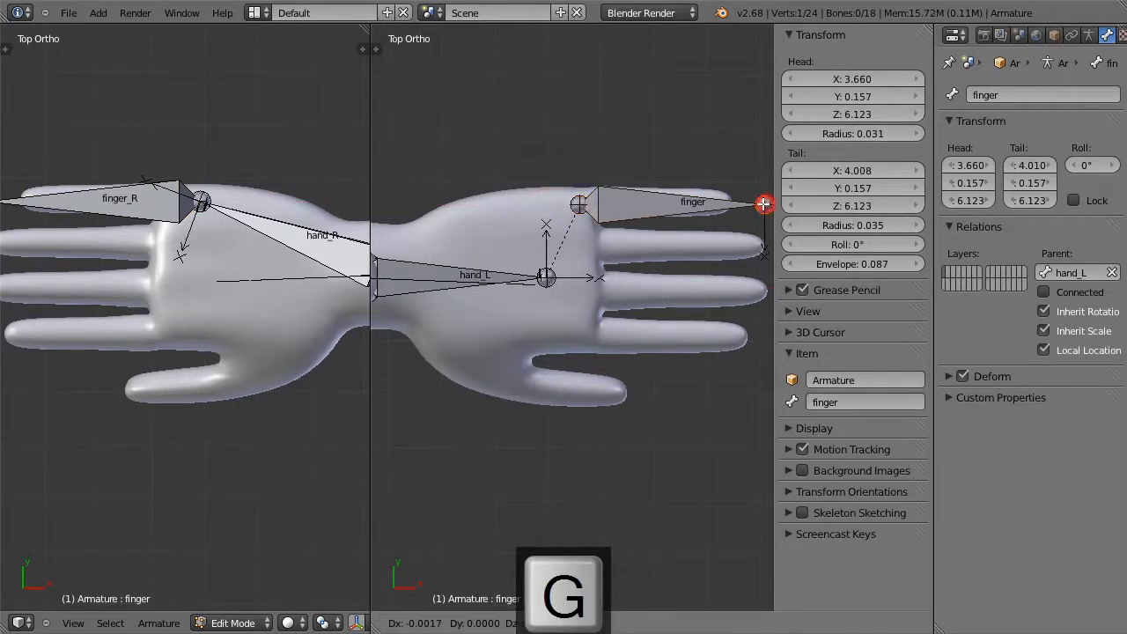
{"action": "key", "text": "x"}
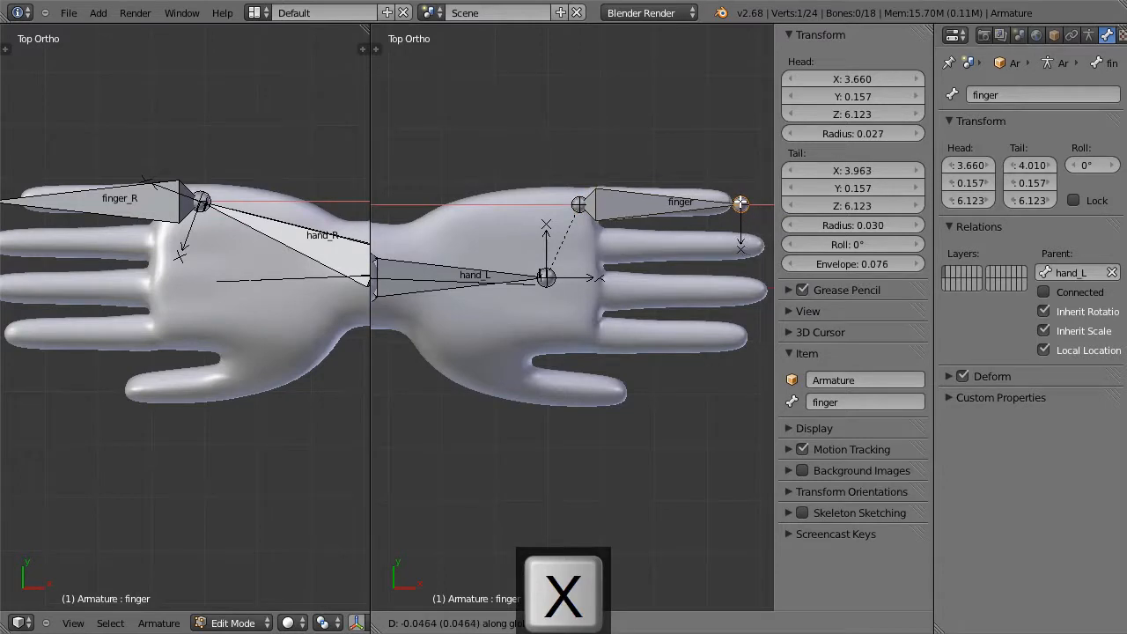
{"action": "left_click", "coordinate": [741, 203]}
{"action": "right_click", "coordinate": [635, 207]}
{"action": "key", "text": "shift+e"}
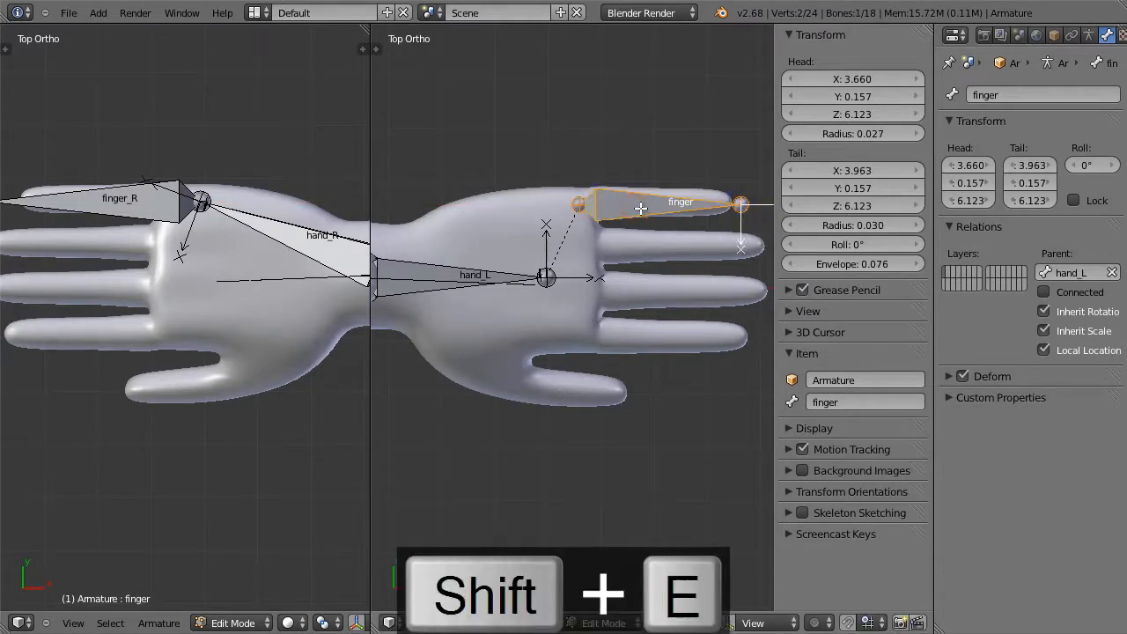
{"action": "left_click", "coordinate": [662, 252]}
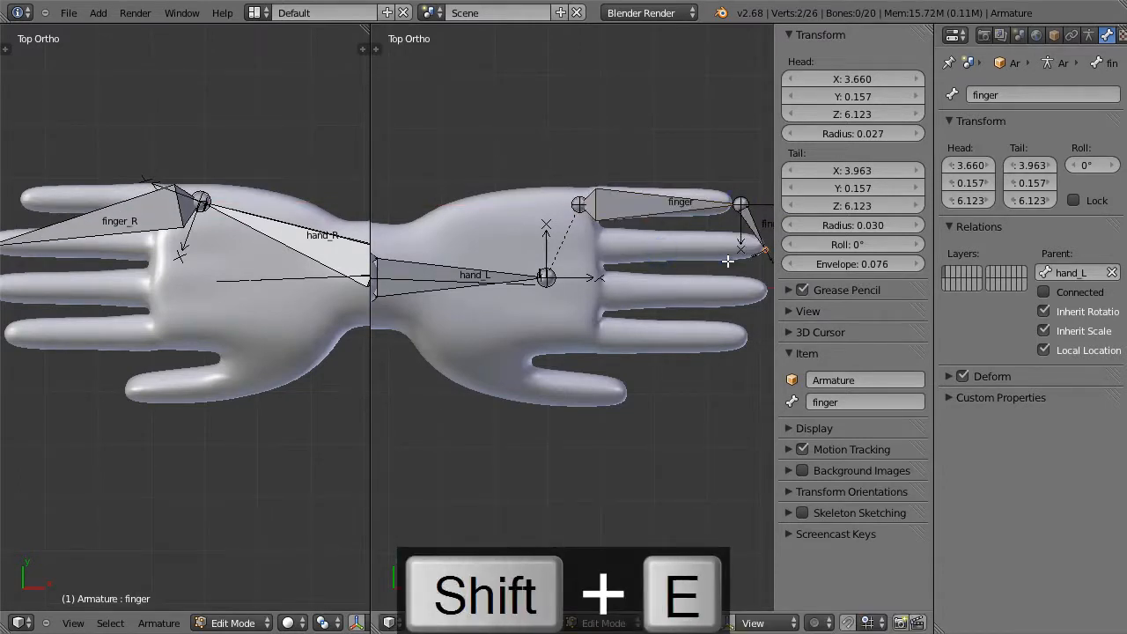
{"action": "key", "text": "ctrl+z"}
Step: Duplicate the left finger bone three times, placing a copy on each of the next three fingers
{"action": "right_click", "coordinate": [651, 208]}
{"action": "key", "text": "shift+d"}
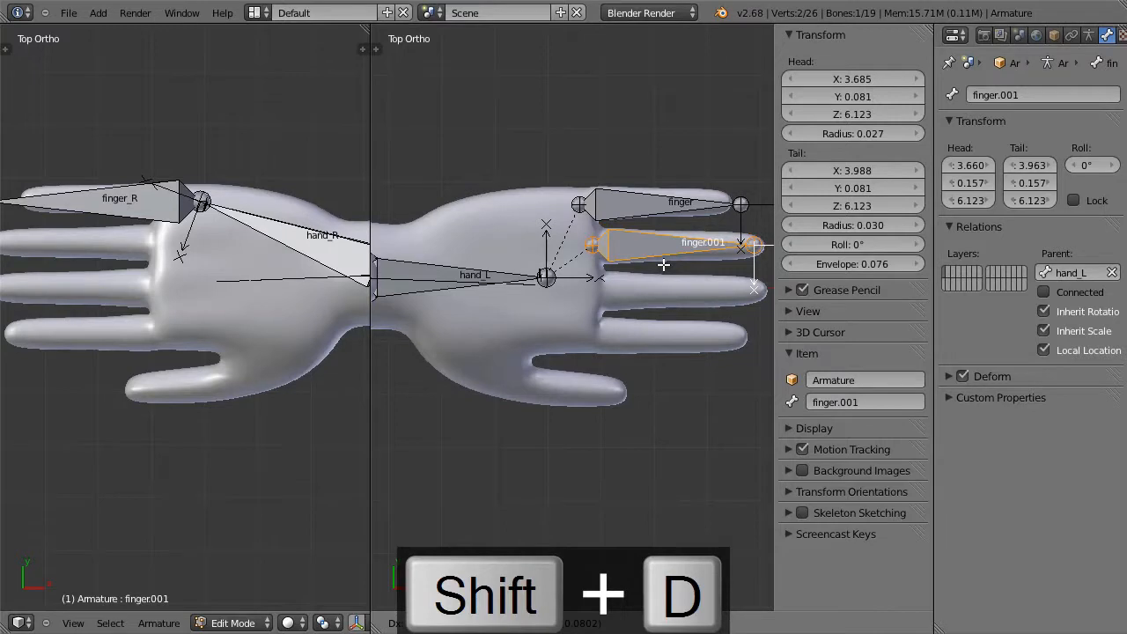
{"action": "left_click", "coordinate": [663, 264]}
{"action": "key", "text": "shift+d"}
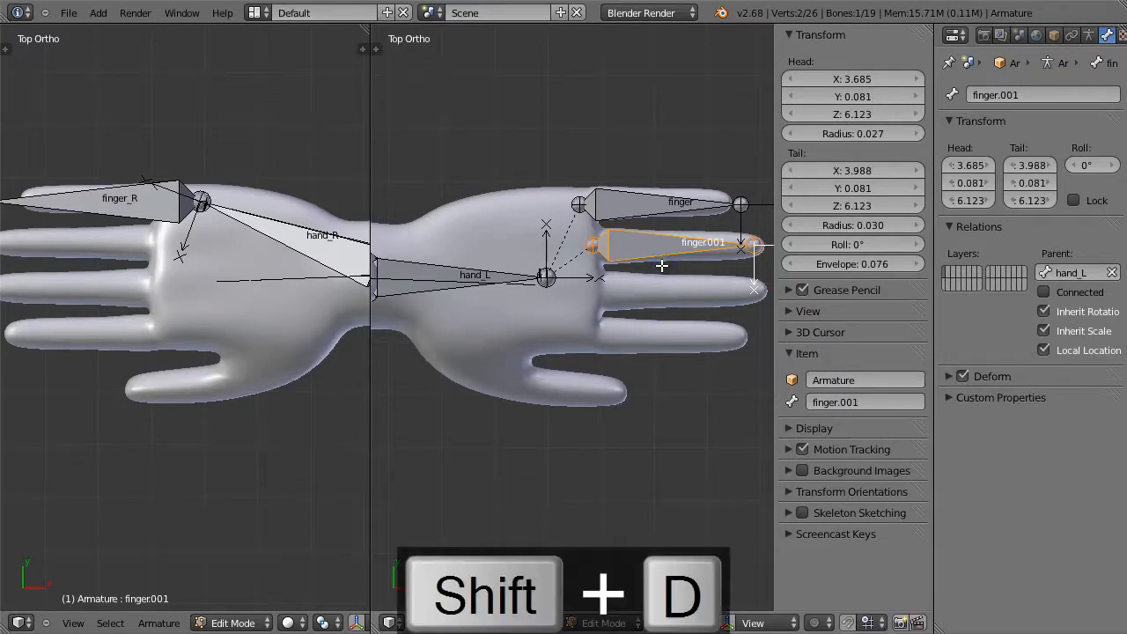
{"action": "left_click", "coordinate": [666, 309]}
{"action": "key", "text": "shift+d"}
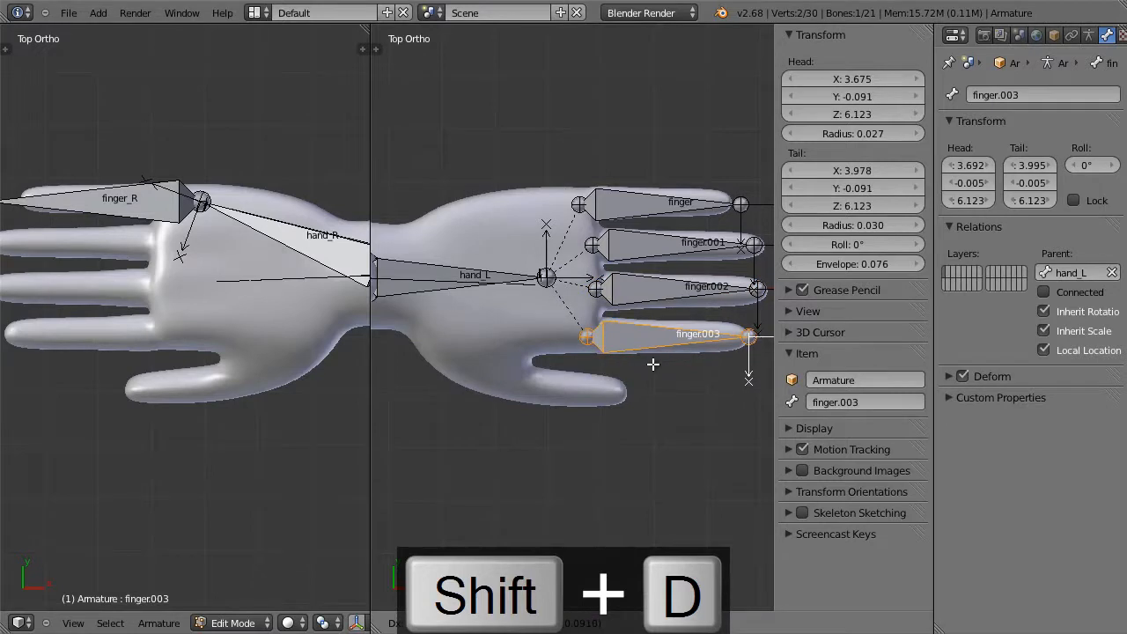
{"action": "left_click", "coordinate": [652, 364]}
Step: Shorten the uppermost left finger bone by sliding its tail along the X axis to about 3.944
{"action": "right_click", "coordinate": [741, 204]}
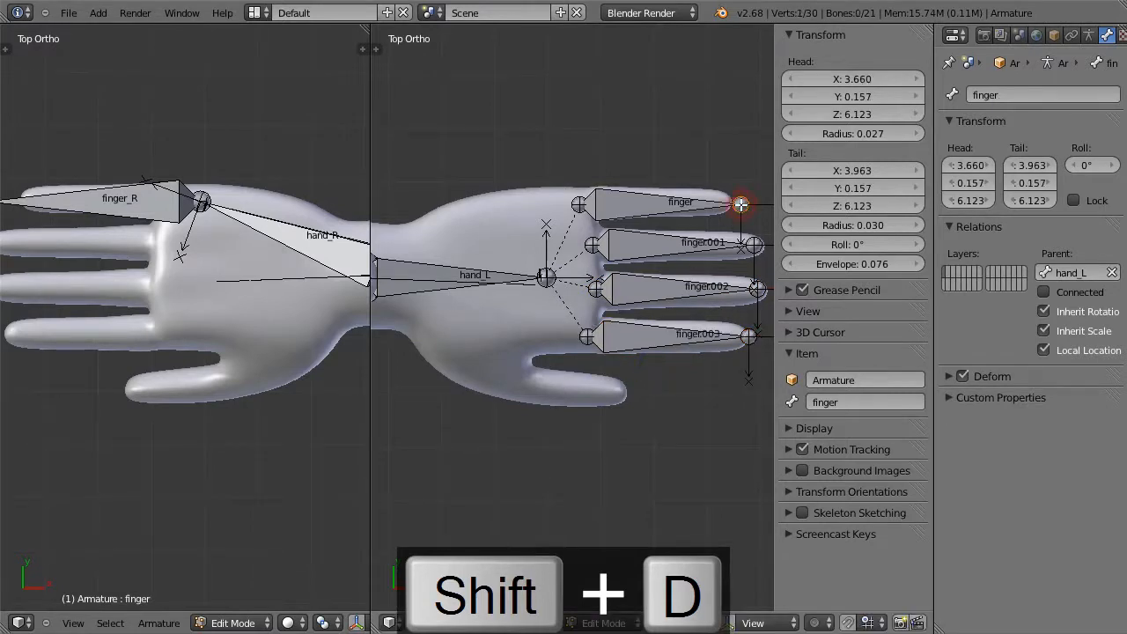
{"action": "key", "text": "g"}
{"action": "key", "text": "x"}
{"action": "left_click", "coordinate": [700, 295]}
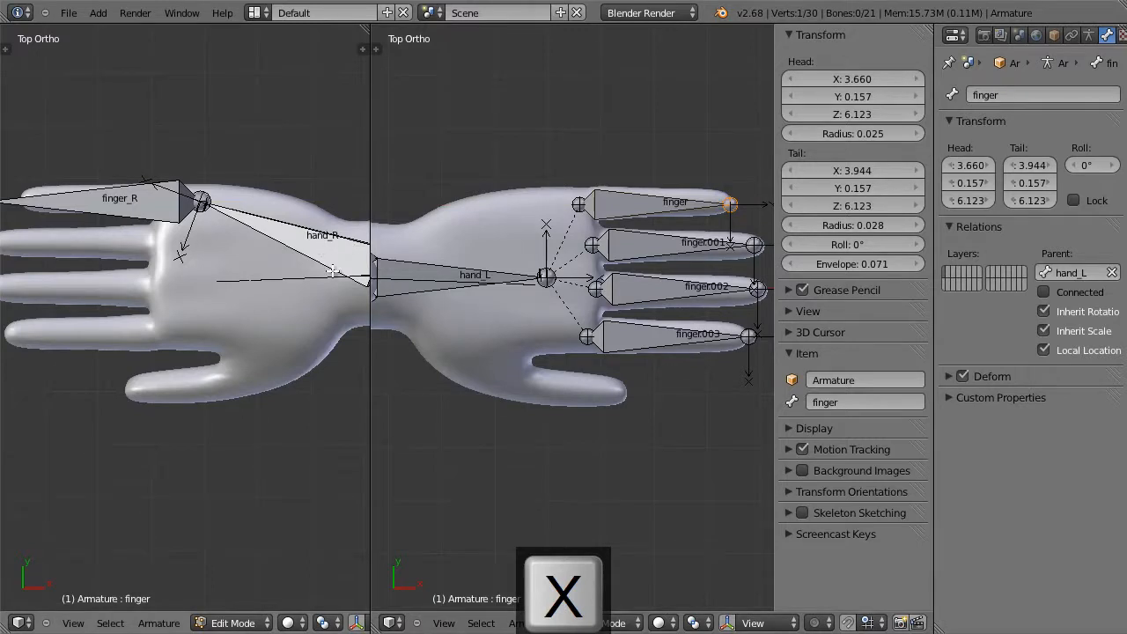
Step: Undo the finger duplicates, bone adjustments and renames, back to the original hand_L.001 bone in the middle of the left hand
{"action": "scroll", "coordinate": [333, 270], "scroll_direction": "down", "scroll_amount": 2}
{"action": "scroll", "coordinate": [293, 278], "scroll_direction": "up", "scroll_amount": 2}
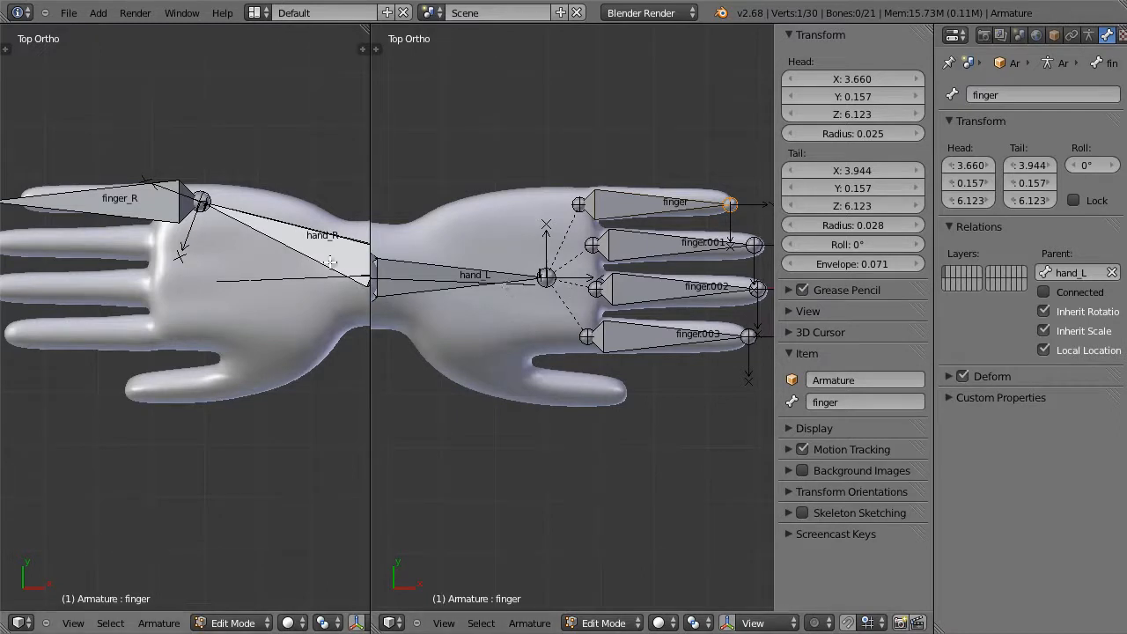
{"action": "key", "text": "ctrl+z"}
{"action": "key", "text": "ctrl+z"}
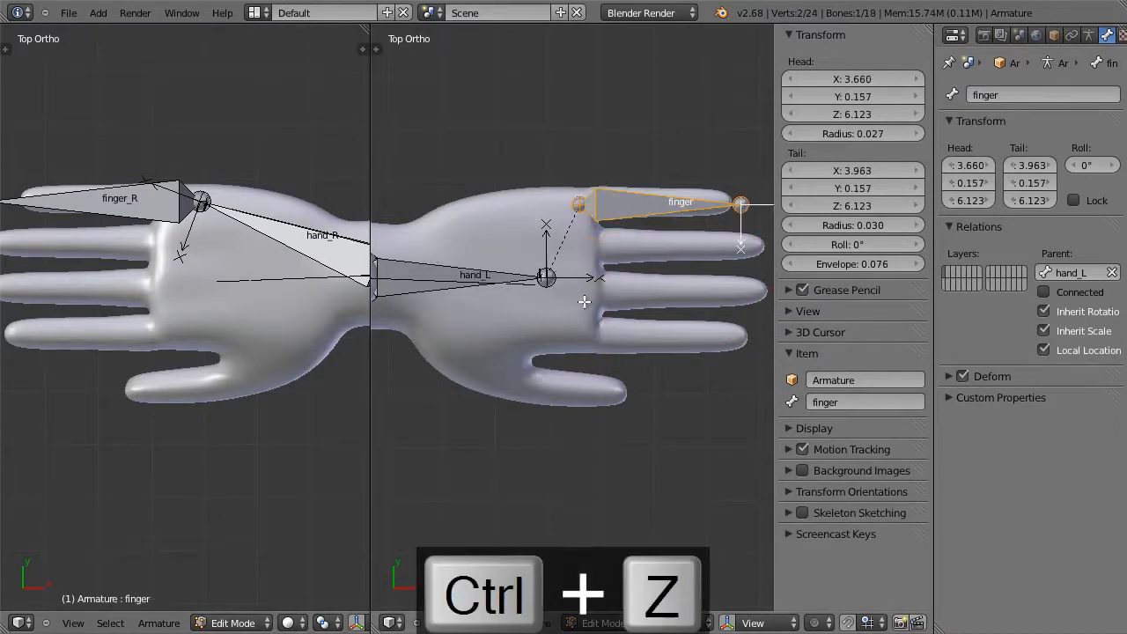
{"action": "key", "text": "ctrl+z"}
{"action": "key", "text": "ctrl+z"}
{"action": "key", "text": "ctrl+z"}
{"action": "key", "text": "ctrl+z"}
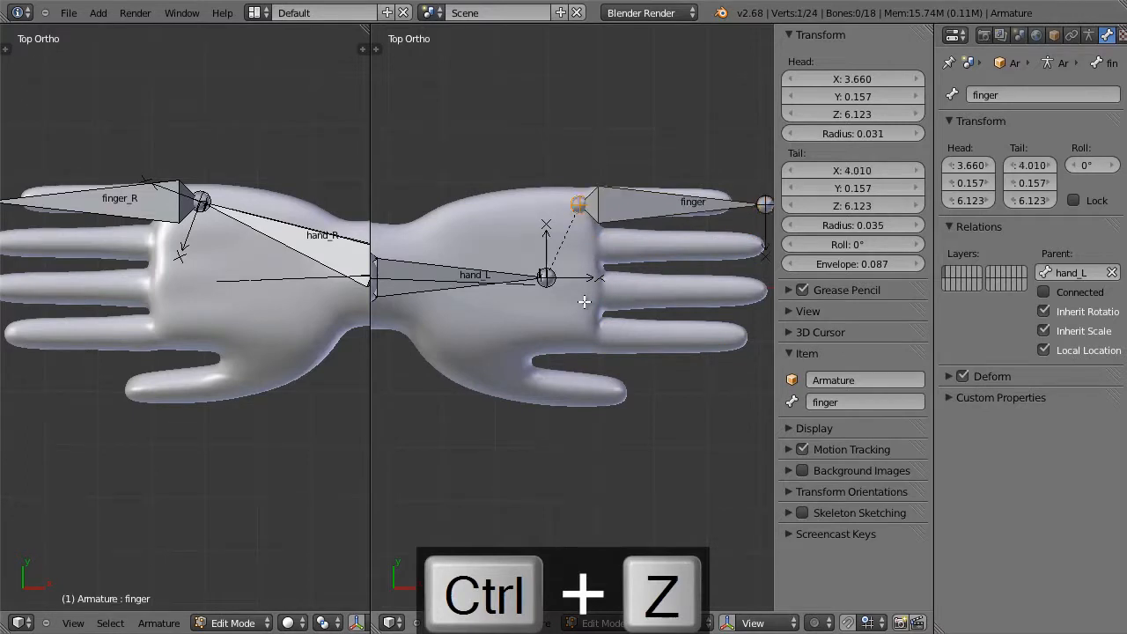
{"action": "key", "text": "ctrl+z"}
{"action": "key", "text": "ctrl+z"}
{"action": "key", "text": "ctrl+z"}
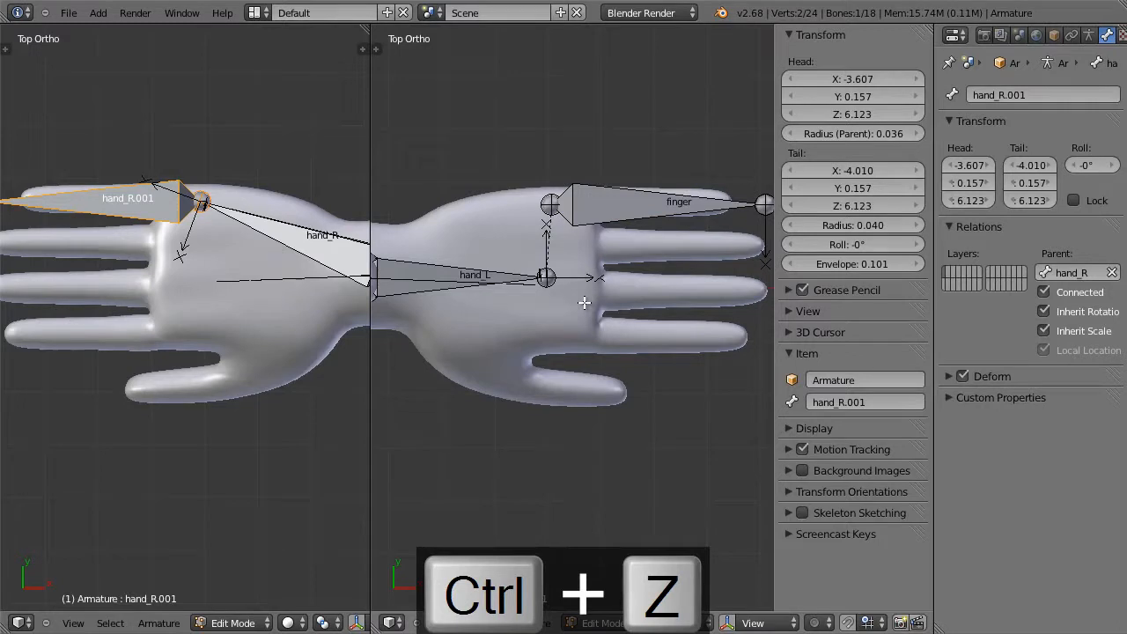
{"action": "key", "text": "ctrl+z"}
{"action": "key", "text": "ctrl+z"}
{"action": "key", "text": "ctrl+z"}
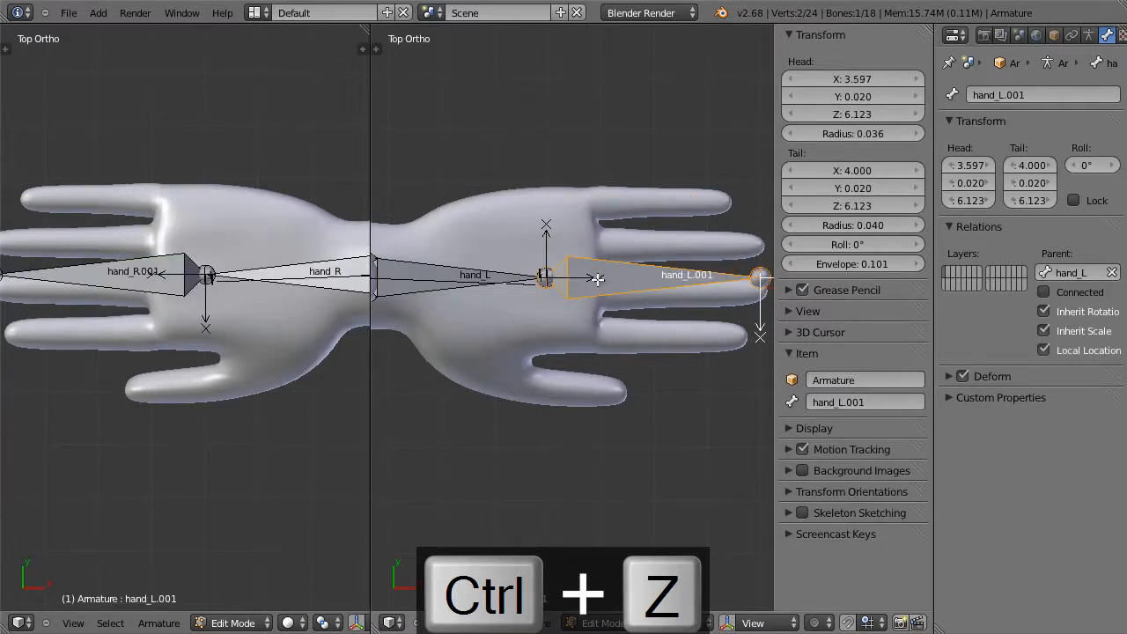
Step: Disconnect hand_R.001 from its parent and move hand_L.001 to the uppermost finger, with its head at about X 3.605, Y 0.162
{"action": "right_click", "coordinate": [139, 266]}
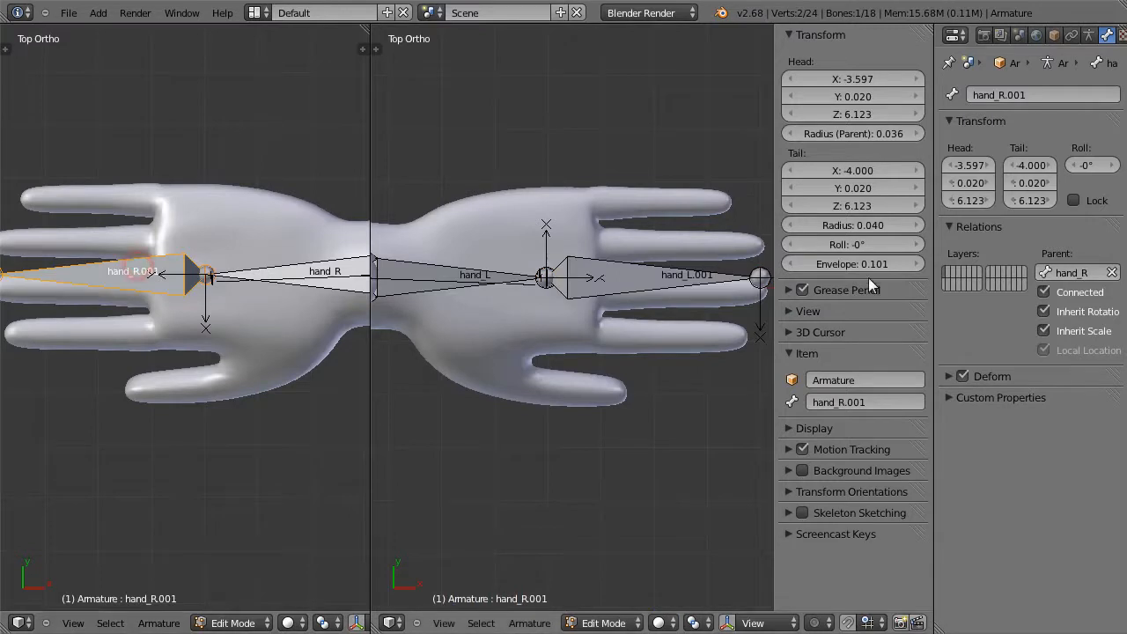
{"action": "left_click", "coordinate": [1044, 292]}
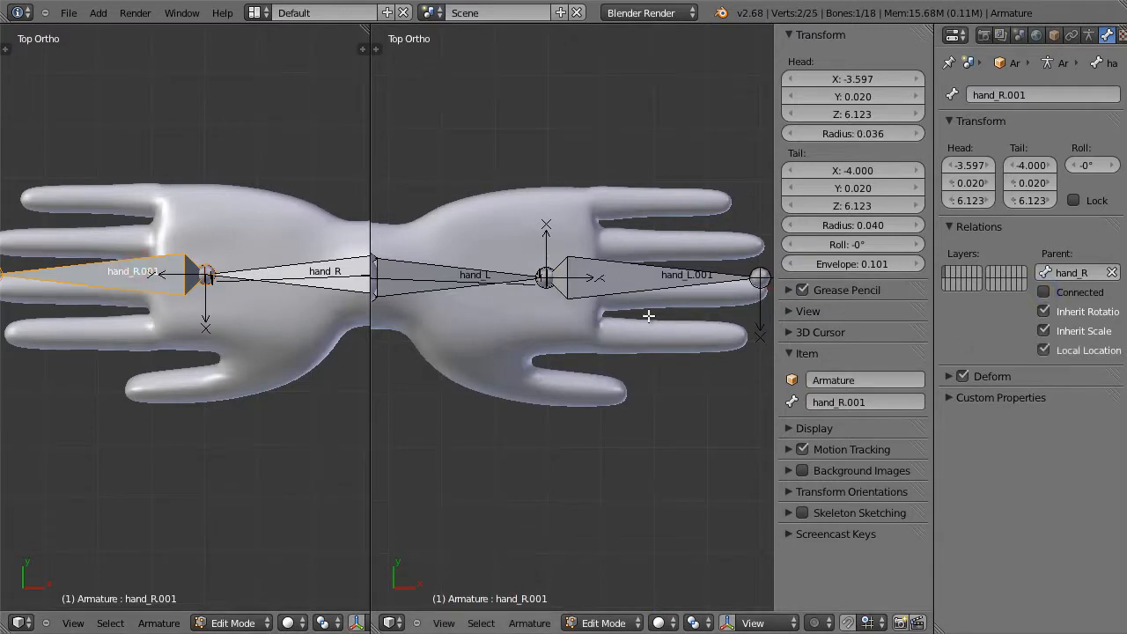
{"action": "right_click", "coordinate": [608, 278]}
{"action": "key", "text": "g"}
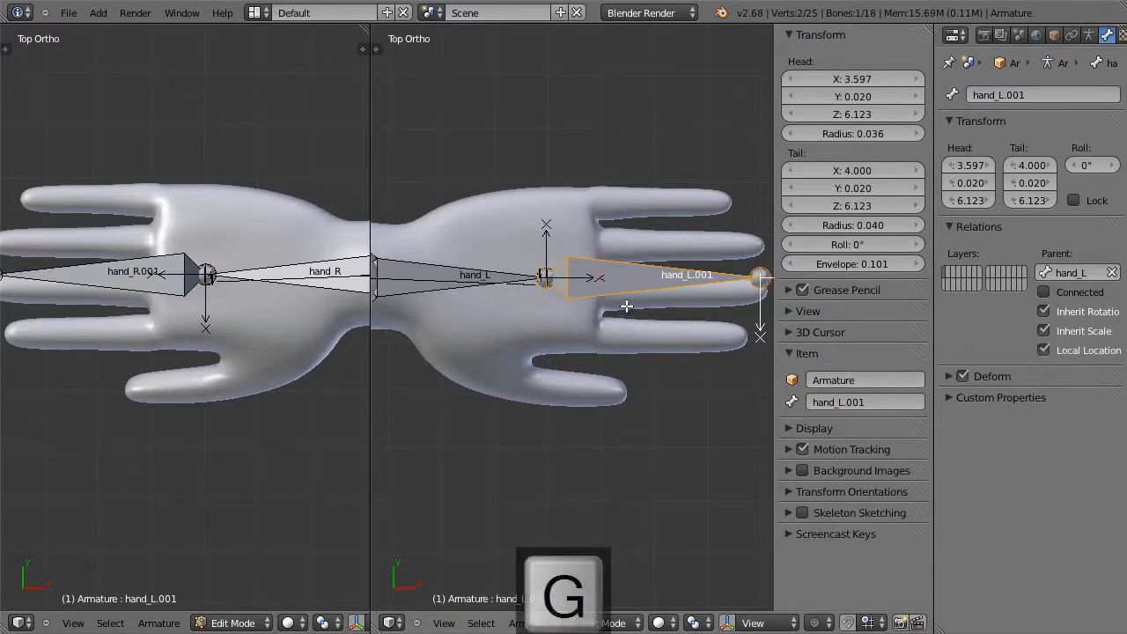
{"action": "left_click", "coordinate": [632, 227]}
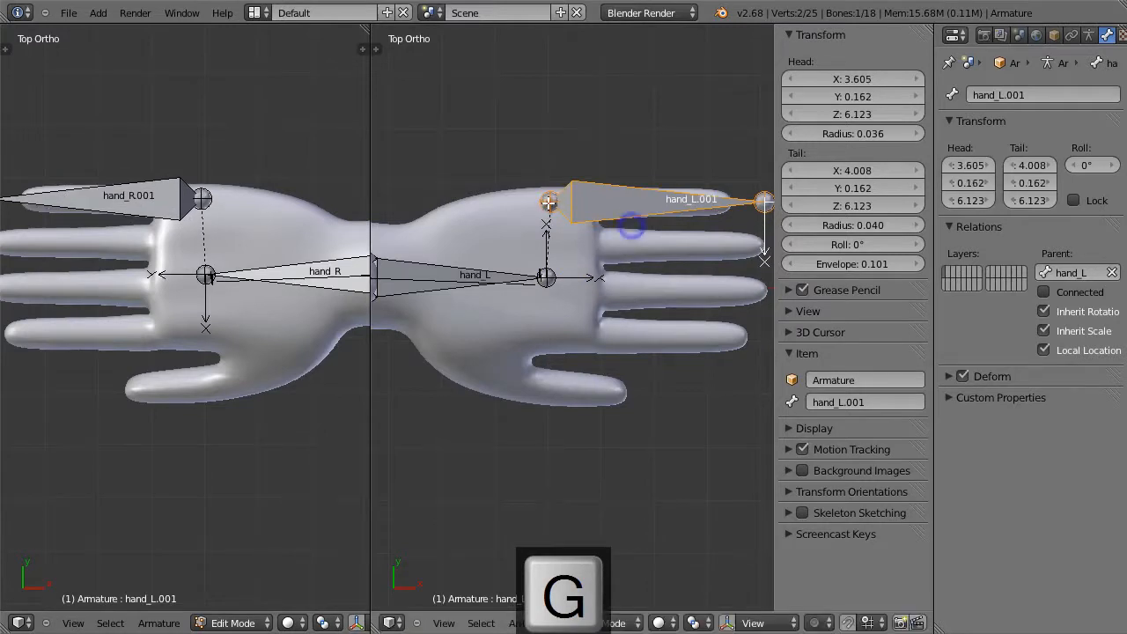
Step: Fit hand_L.001 to the uppermost finger by sliding its head to about X 3.677 and its tail to about X 3.960
{"action": "right_click", "coordinate": [549, 203]}
{"action": "key", "text": "g"}
{"action": "key", "text": "x"}
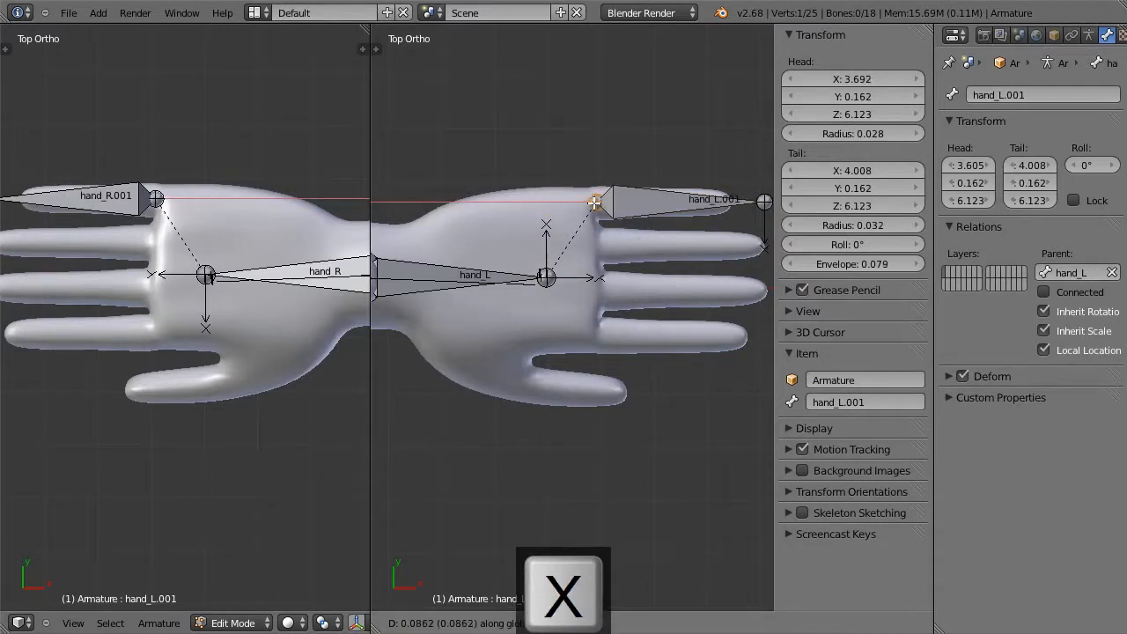
{"action": "left_click", "coordinate": [587, 202]}
{"action": "right_click", "coordinate": [764, 201]}
{"action": "key", "text": "g"}
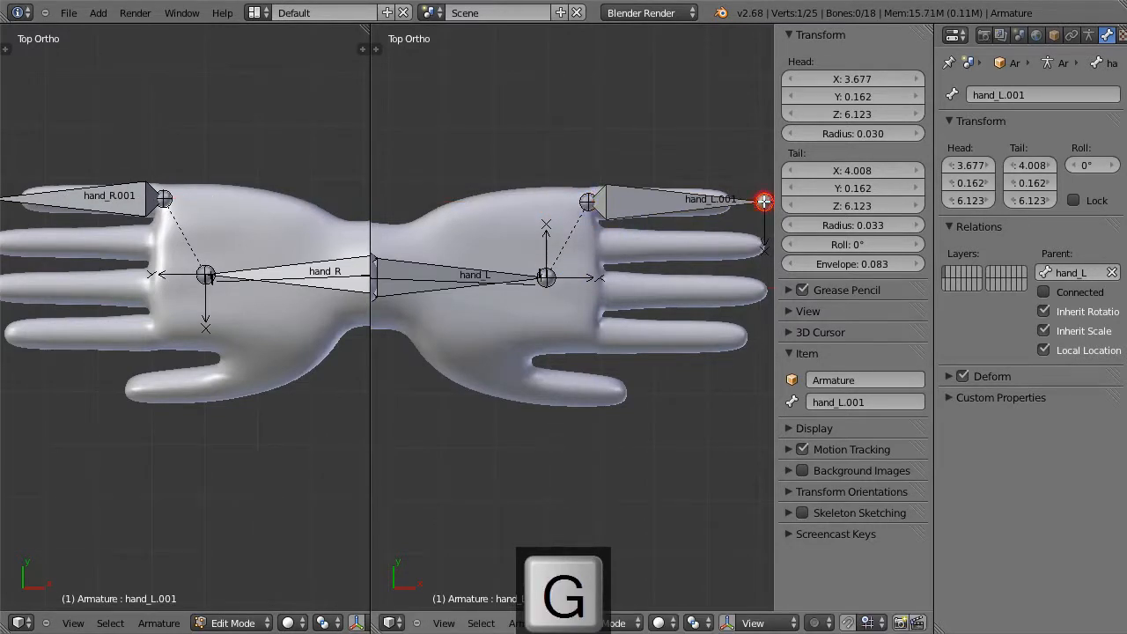
{"action": "key", "text": "x"}
{"action": "left_click", "coordinate": [737, 202]}
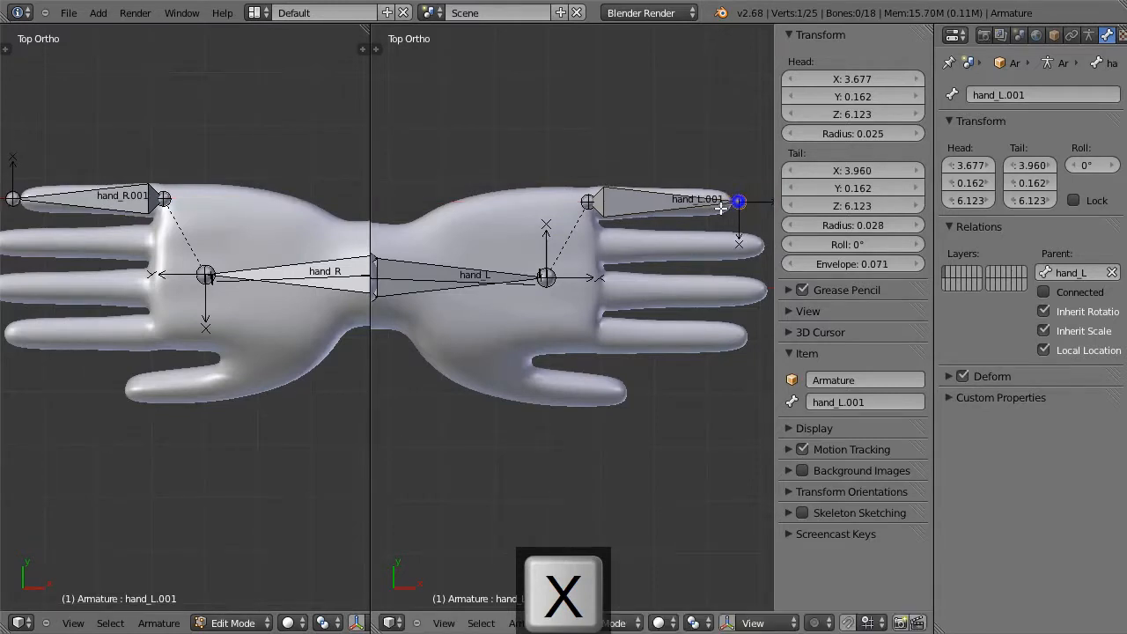
Step: Duplicate hand_L.001 onto the second finger and slide the copy's tail along the X axis to about 3.983
{"action": "right_click", "coordinate": [640, 202]}
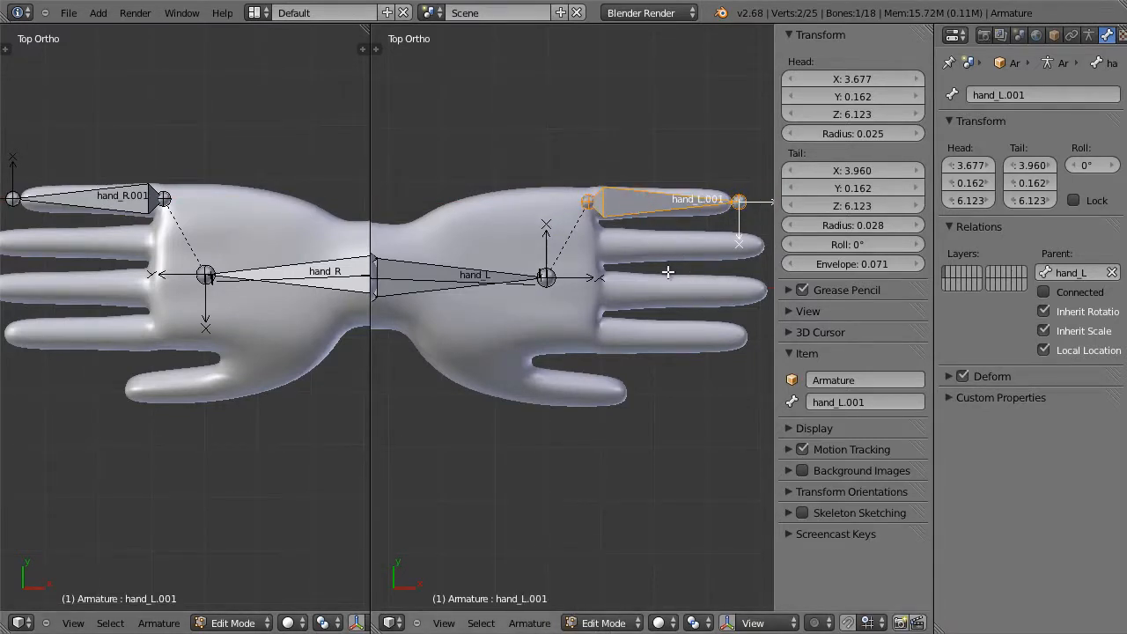
{"action": "key", "text": "shift+d"}
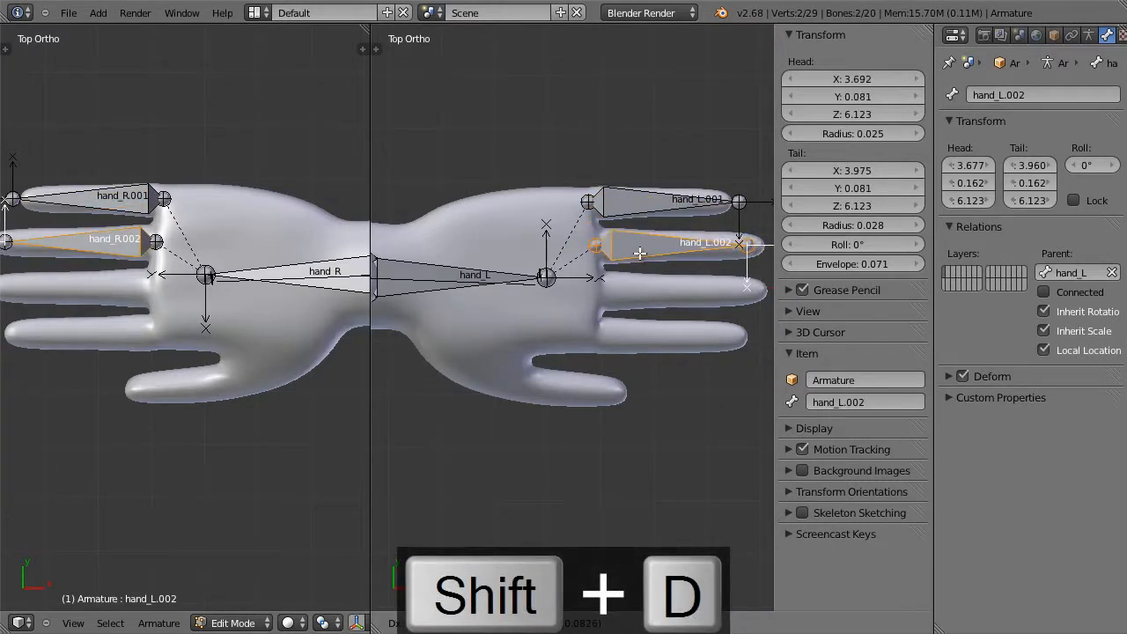
{"action": "left_click", "coordinate": [637, 250]}
{"action": "right_click", "coordinate": [746, 248]}
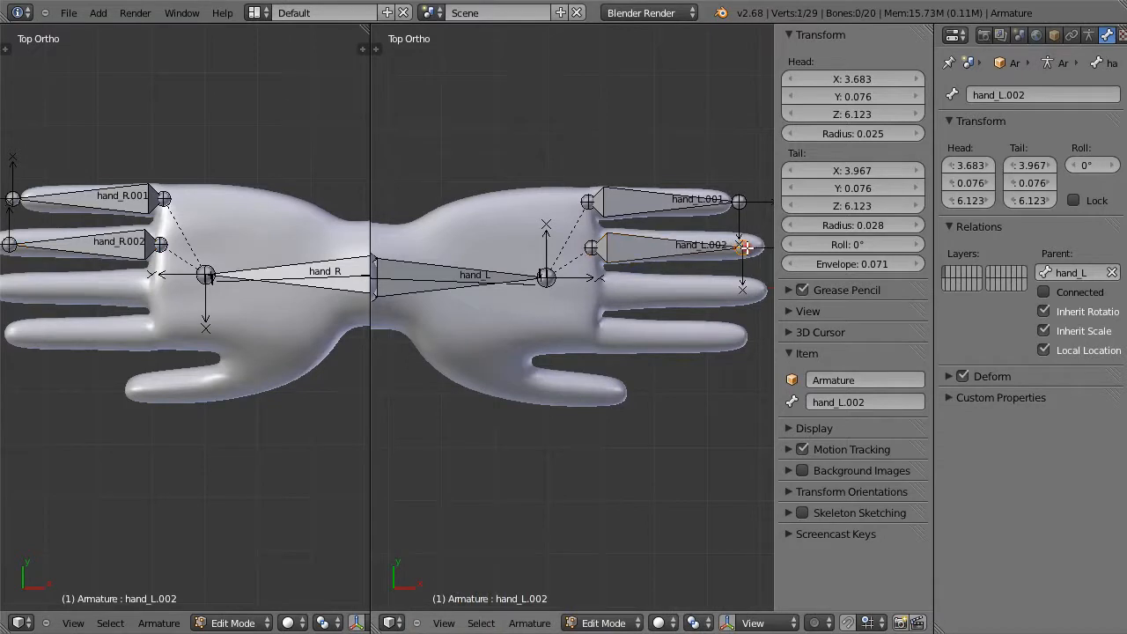
{"action": "key", "text": "g"}
{"action": "key", "text": "x"}
{"action": "left_click", "coordinate": [751, 248]}
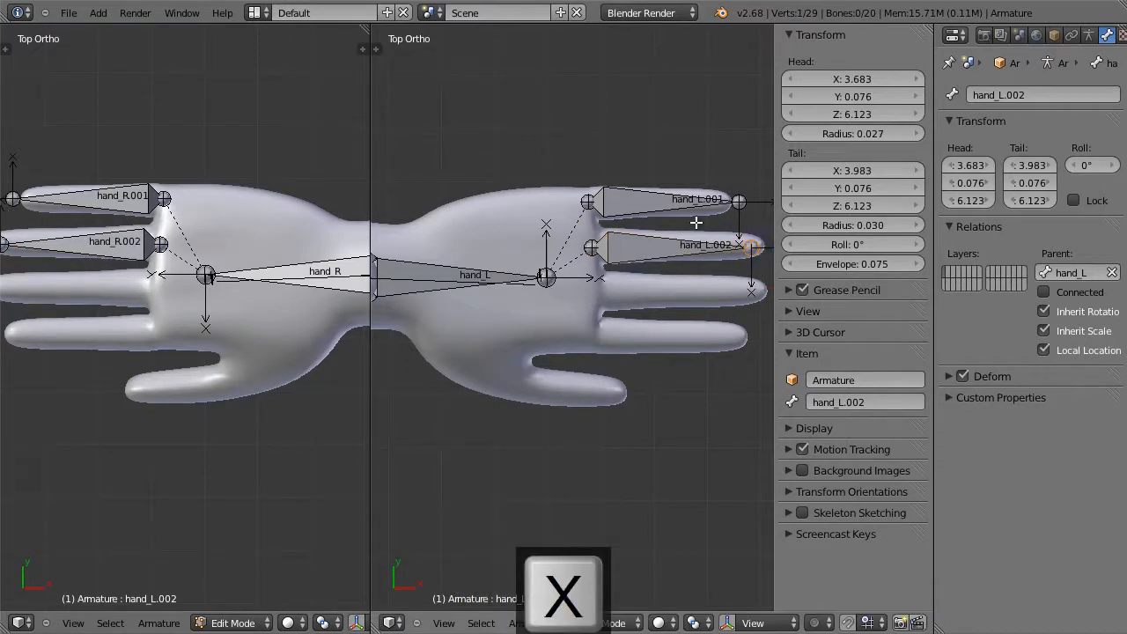
Step: Lower the tail of hand_L.001 into the uppermost finger, to about X 3.929, Z 6.090
{"action": "key", "text": "KP_1"}
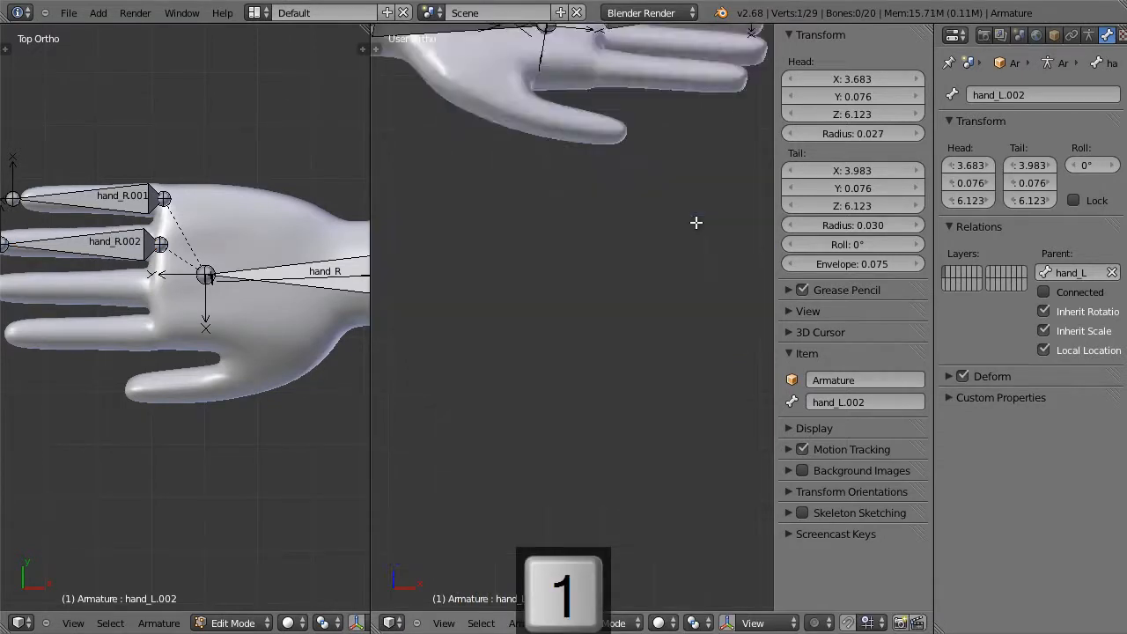
{"action": "middle_click_drag", "start_coordinate": [654, 124], "coordinate": [619, 407], "text": "shift"}
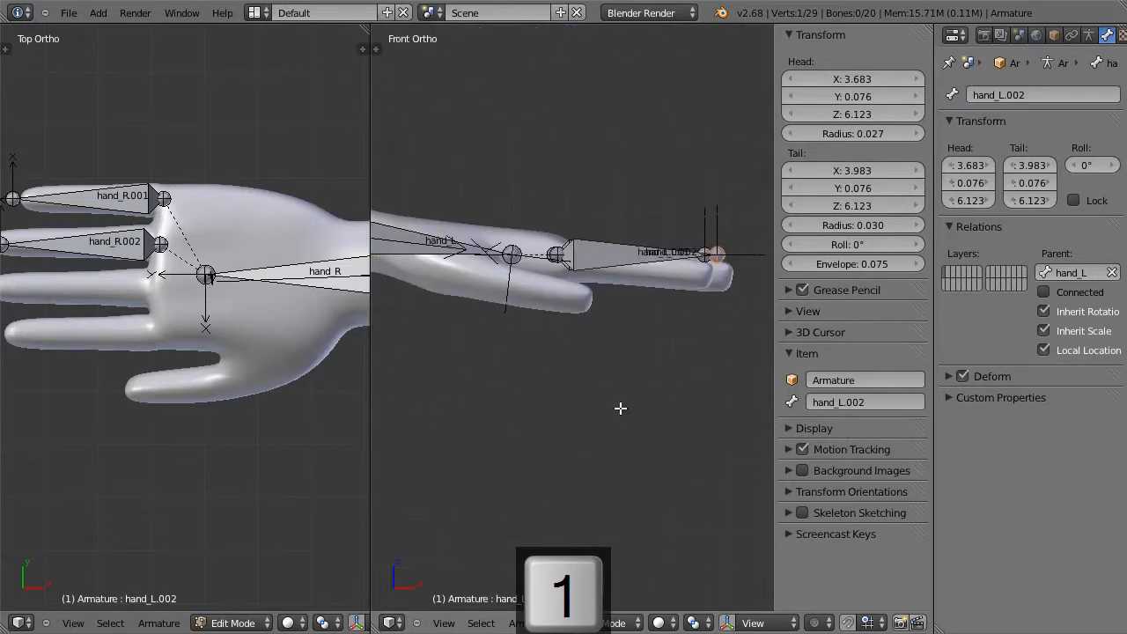
{"action": "right_click", "coordinate": [701, 254]}
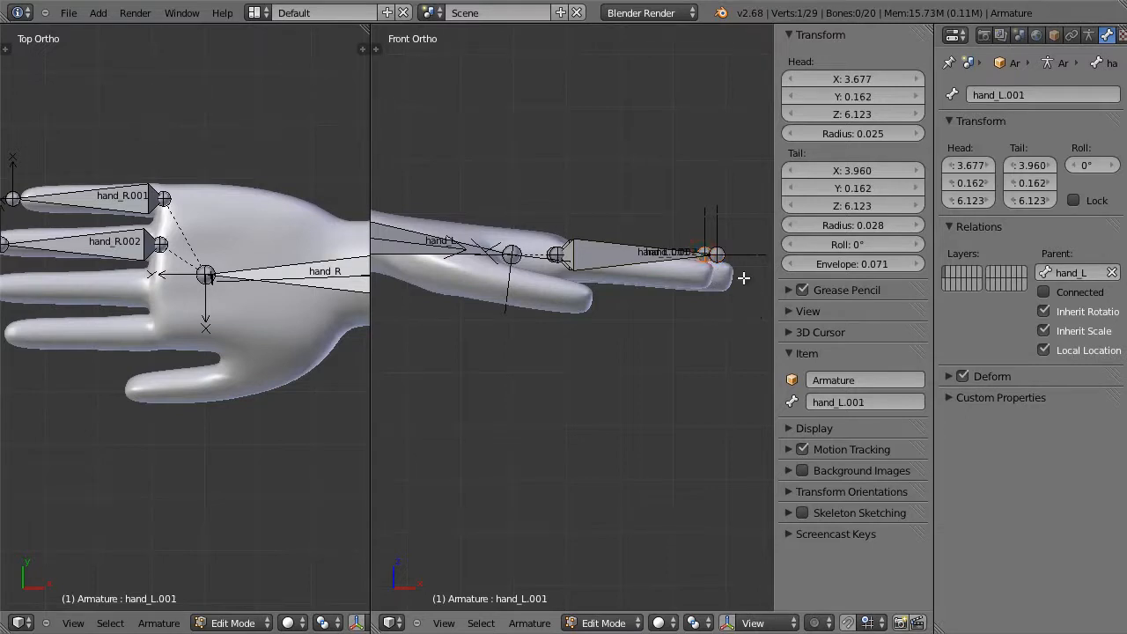
{"action": "key", "text": "ctrl+1"}
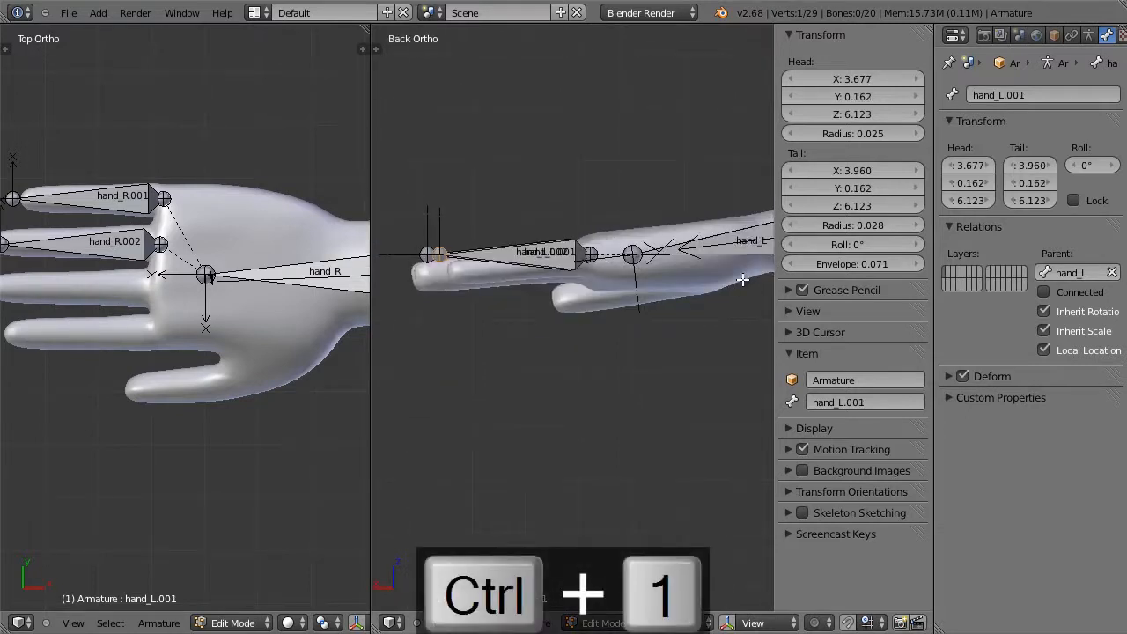
{"action": "key", "text": "g"}
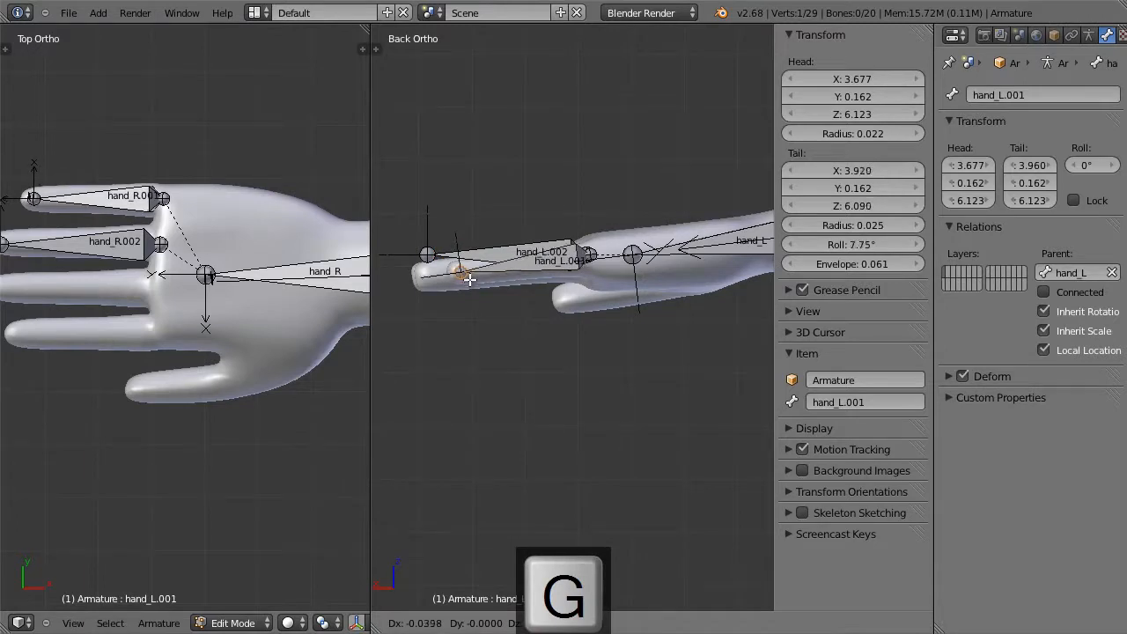
{"action": "left_click", "coordinate": [464, 278]}
Step: Move the tail of hand_L.002 down into the second finger's tip, to about X 4.003, Z 6.077
{"action": "right_click", "coordinate": [425, 255]}
{"action": "key", "text": "g"}
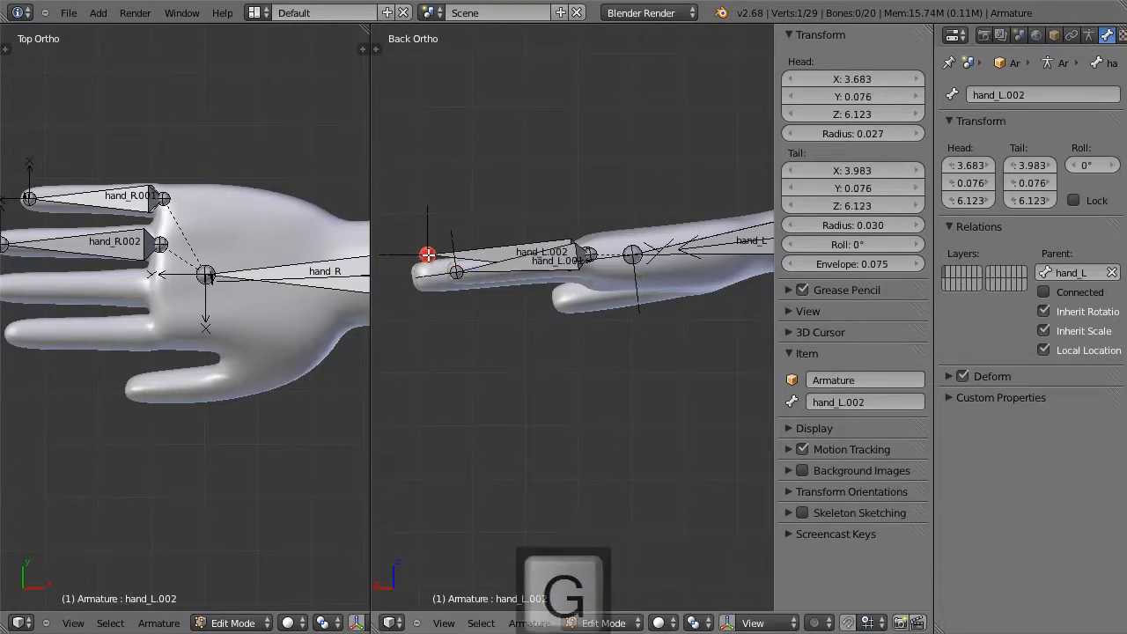
{"action": "left_click", "coordinate": [421, 278]}
{"action": "key", "text": "KP_1"}
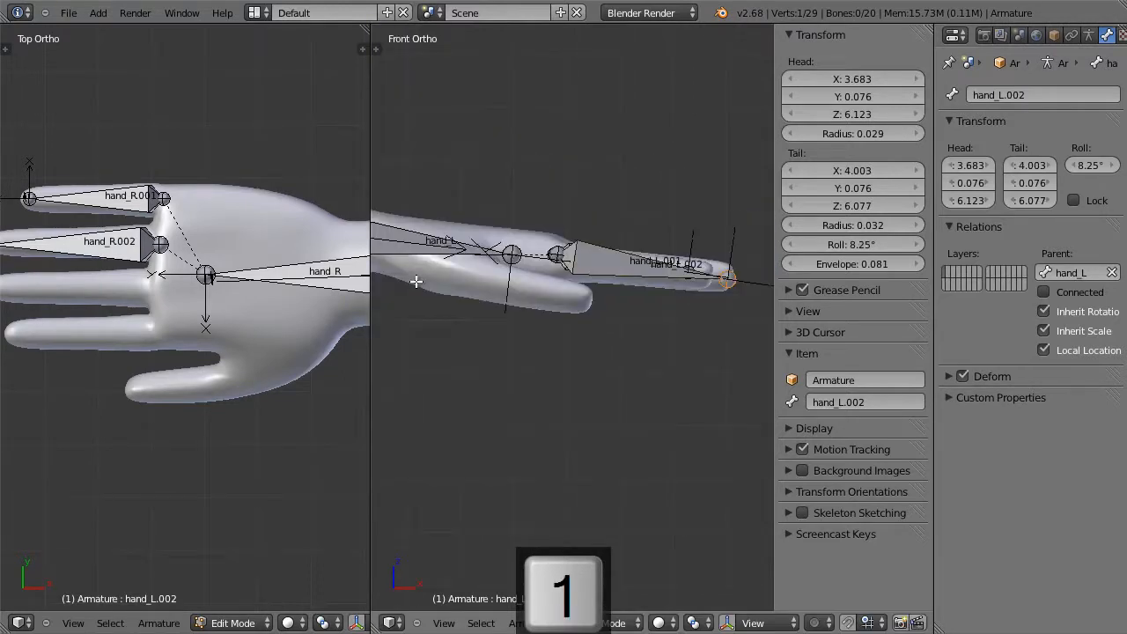
Step: Duplicate hand_L.002 onto the third finger, placing the copy's head at about X 3.687, Y -0.007
{"action": "key", "text": "KP_7"}
{"action": "right_click", "coordinate": [609, 252]}
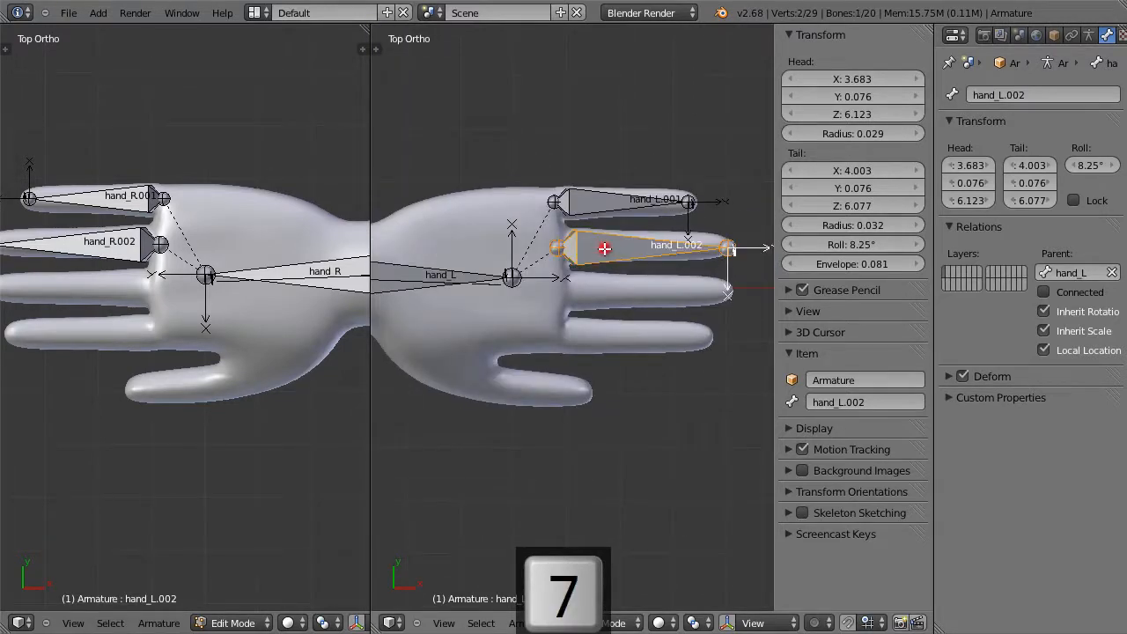
{"action": "key", "text": "shift+d"}
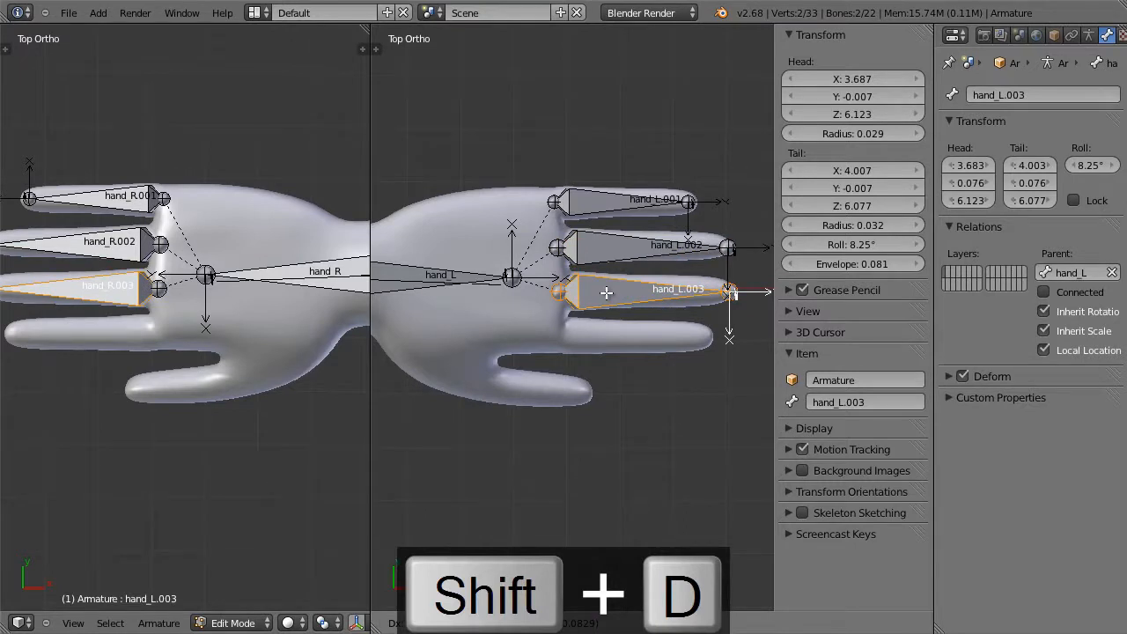
{"action": "left_click", "coordinate": [606, 292]}
{"action": "key", "text": "KP_1"}
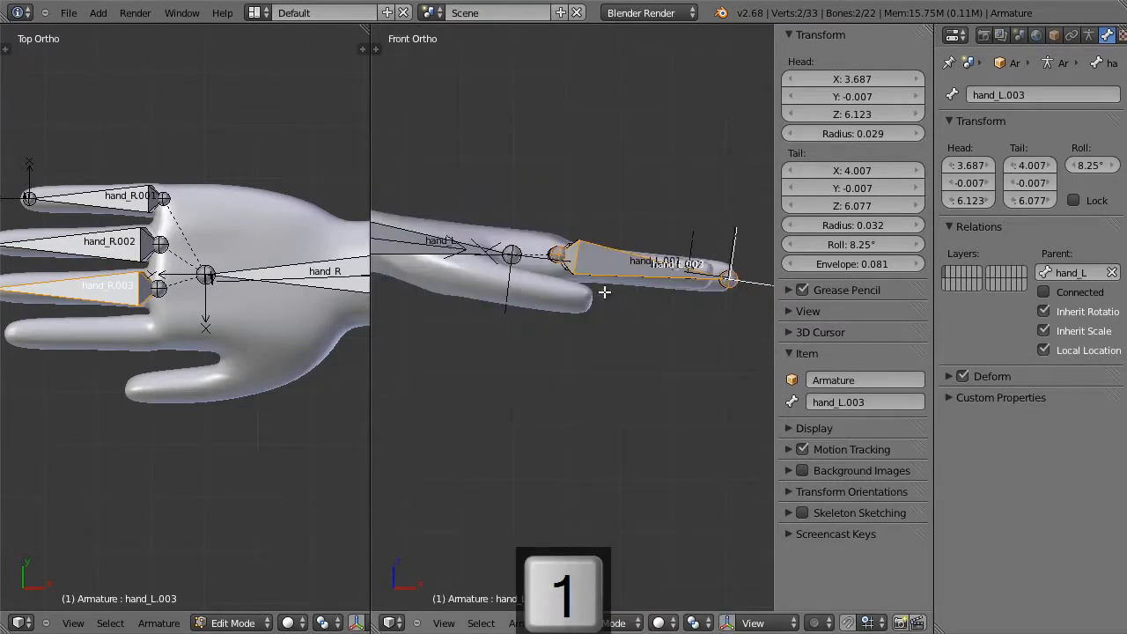
Step: Duplicate the third finger's bone onto the fourth finger, placing the copy's head at about X 3.677, Y -0.086
{"action": "key", "text": "KP_7"}
{"action": "key", "text": "shift+d"}
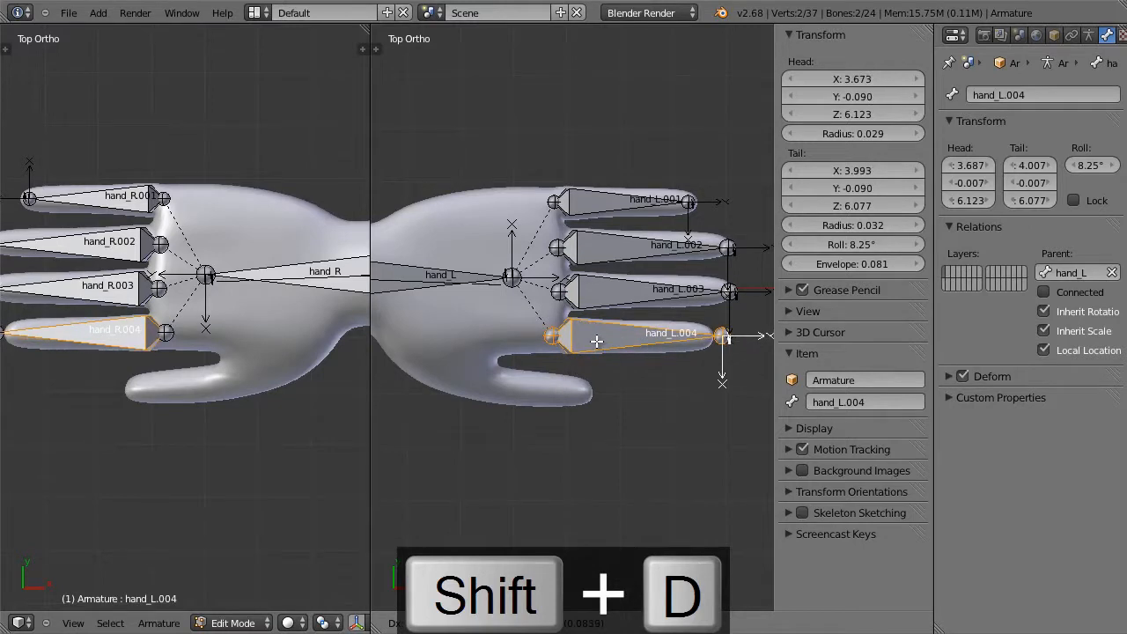
{"action": "left_click", "coordinate": [597, 338]}
Step: Duplicate hand_L.004 onto the thumb and fit the copy from above, with its head at about X 3.468, Y -0.171 and tail at about Y -0.207
{"action": "key", "text": "shift+d"}
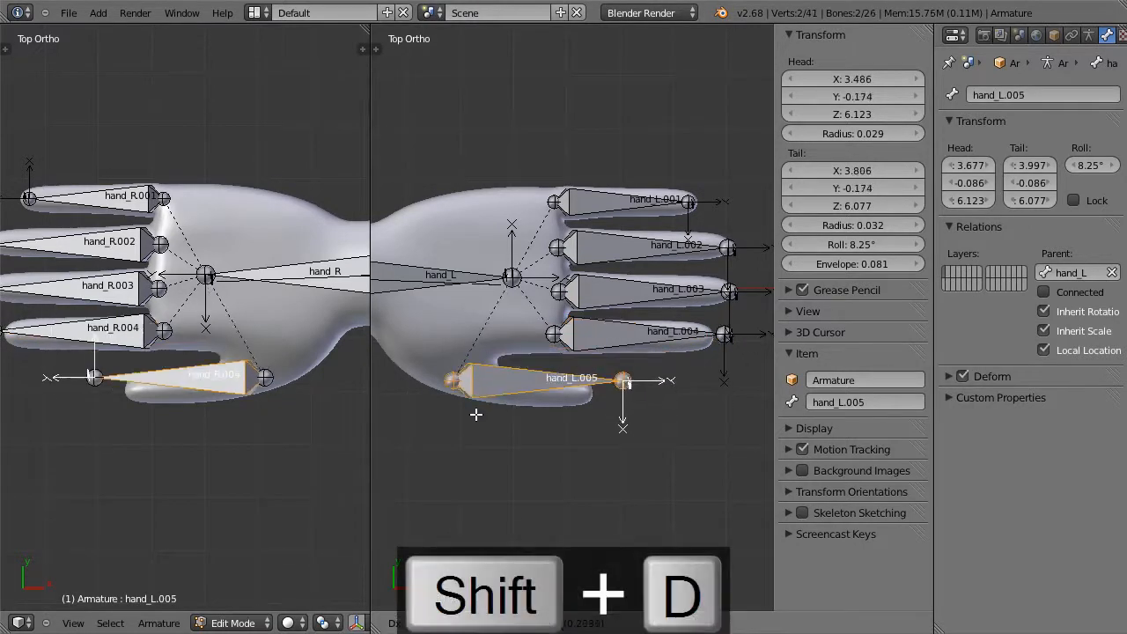
{"action": "left_click", "coordinate": [465, 407]}
{"action": "right_click", "coordinate": [606, 381]}
{"action": "key", "text": "g"}
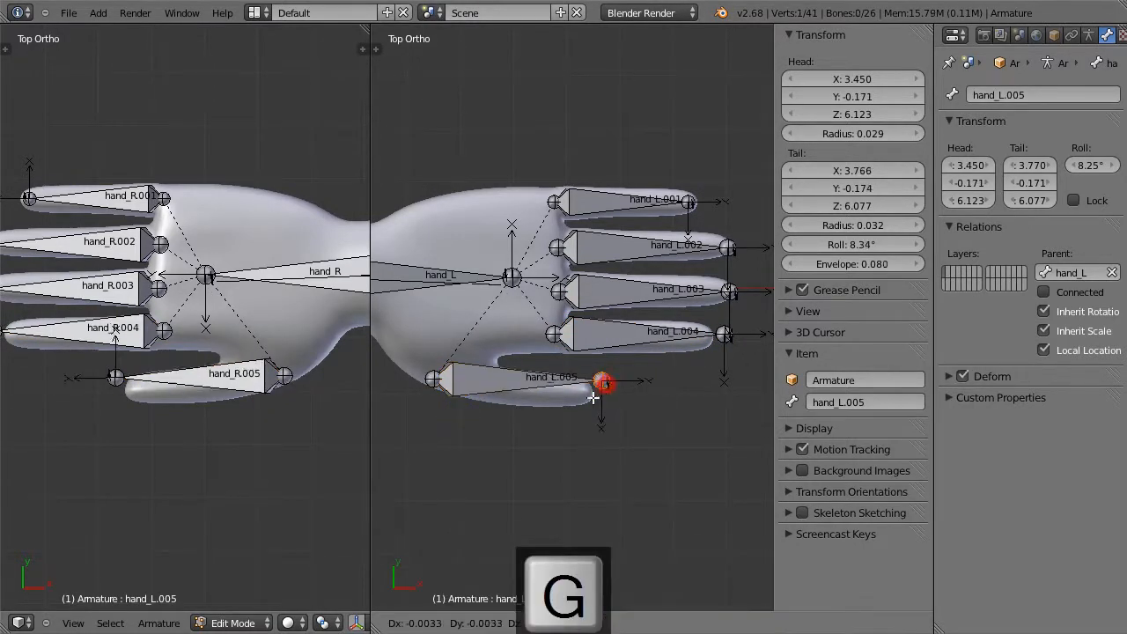
{"action": "left_click", "coordinate": [599, 402]}
{"action": "right_click", "coordinate": [473, 392]}
{"action": "key", "text": "g"}
{"action": "left_click", "coordinate": [484, 389]}
Step: Lower the thumb bone into the thumb, with its head at about X 3.458, Z 6.097 and its tail at about X 3.751, Z 6.030
{"action": "key", "text": "1"}
{"action": "right_click", "coordinate": [611, 278]}
{"action": "key", "text": "g"}
{"action": "left_click", "coordinate": [597, 308]}
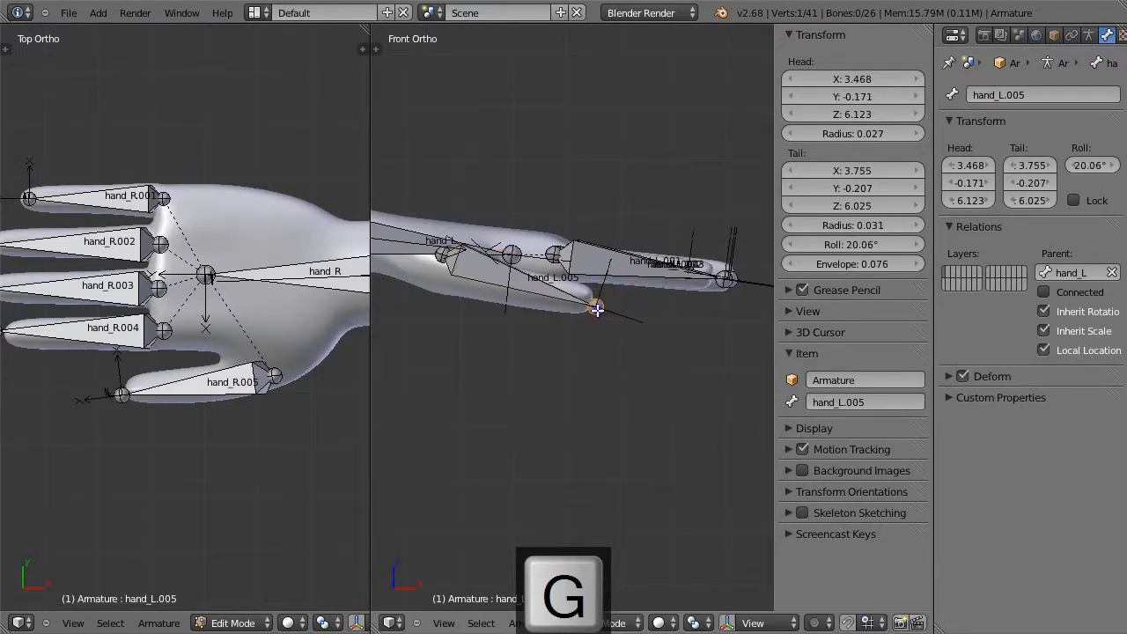
{"action": "right_click", "coordinate": [467, 266]}
{"action": "key", "text": "g"}
{"action": "left_click", "coordinate": [461, 285]}
{"action": "right_click", "coordinate": [593, 321]}
{"action": "key", "text": "g"}
{"action": "left_click", "coordinate": [599, 295]}
{"action": "key", "text": "KP_7"}
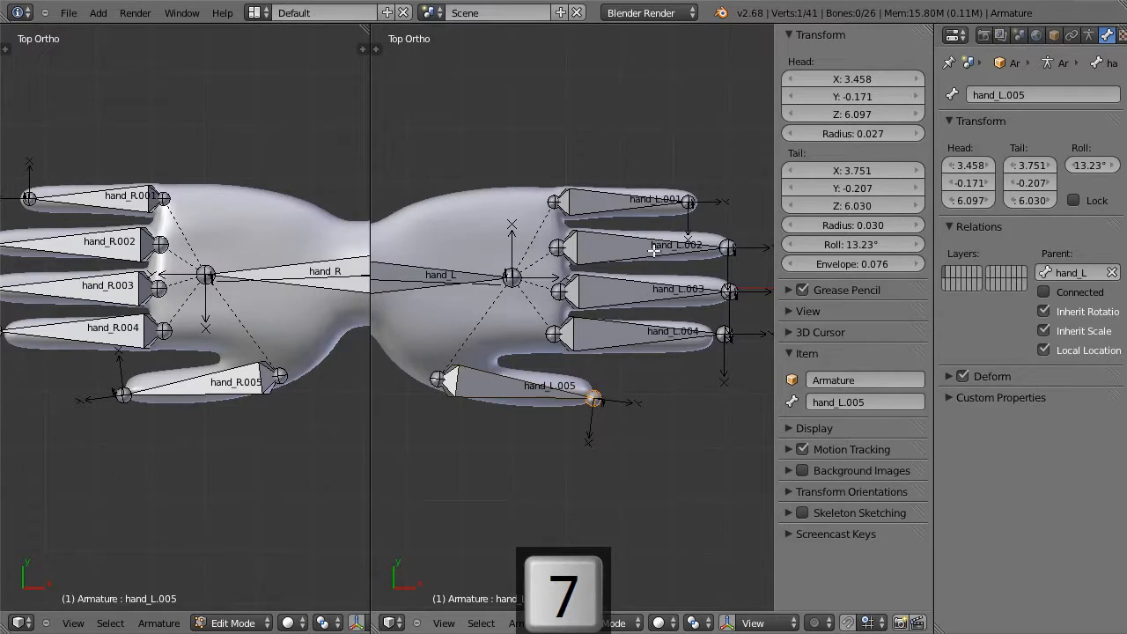
Step: Subdivide hand_L.001 and hand_L.002 in the two uppermost fingers with 2 cuts each
{"action": "right_click", "coordinate": [606, 202]}
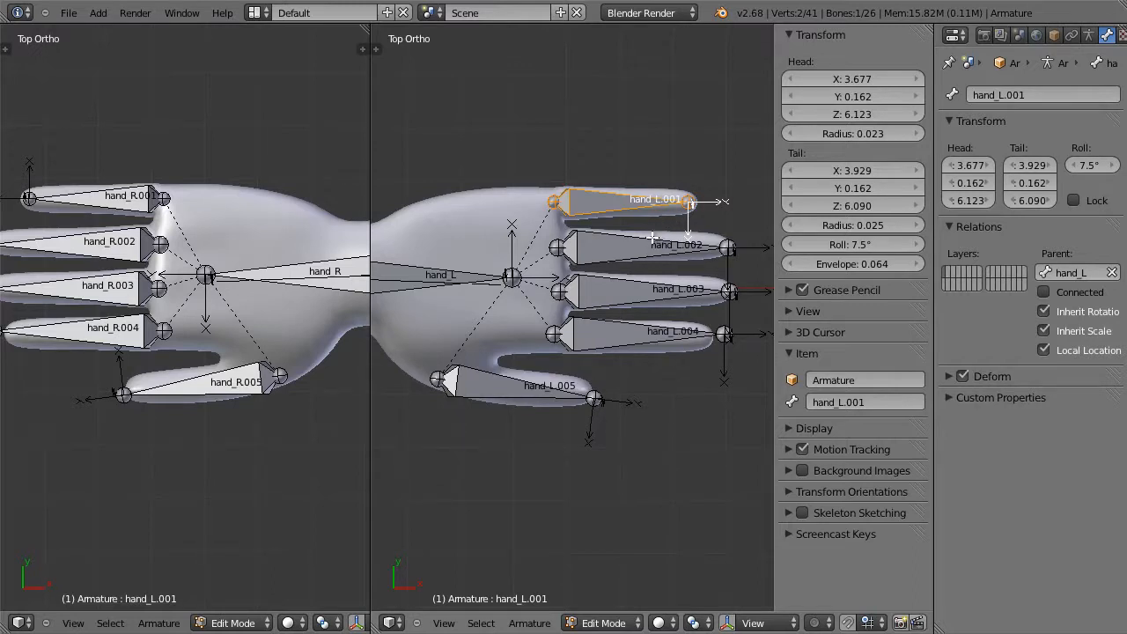
{"action": "key", "text": "t"}
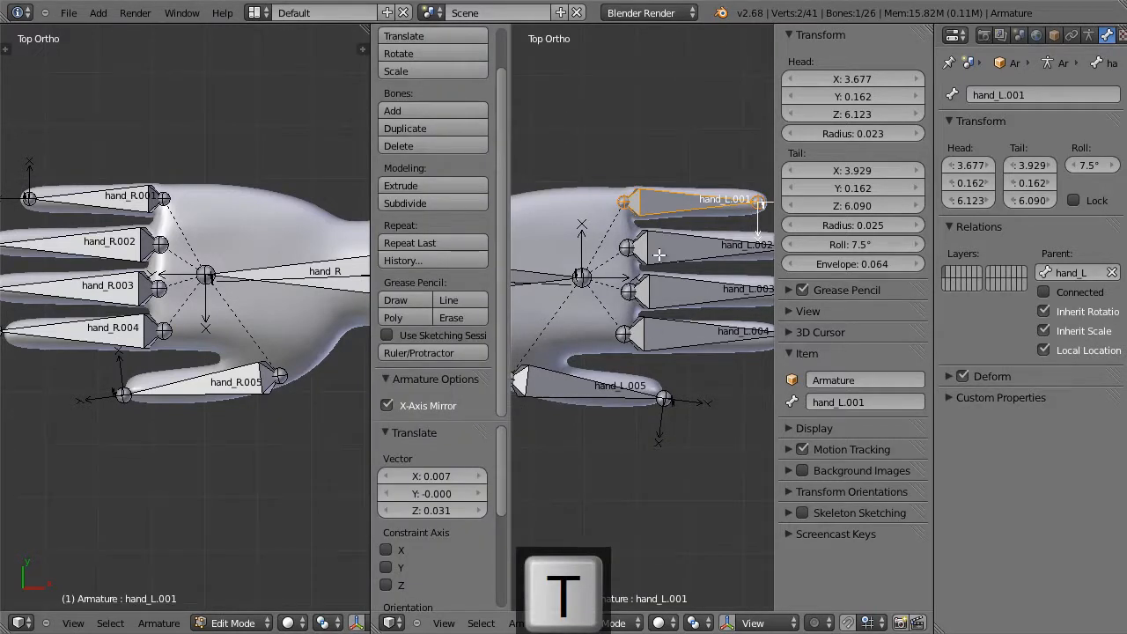
{"action": "key", "text": "w"}
{"action": "left_click", "coordinate": [674, 217]}
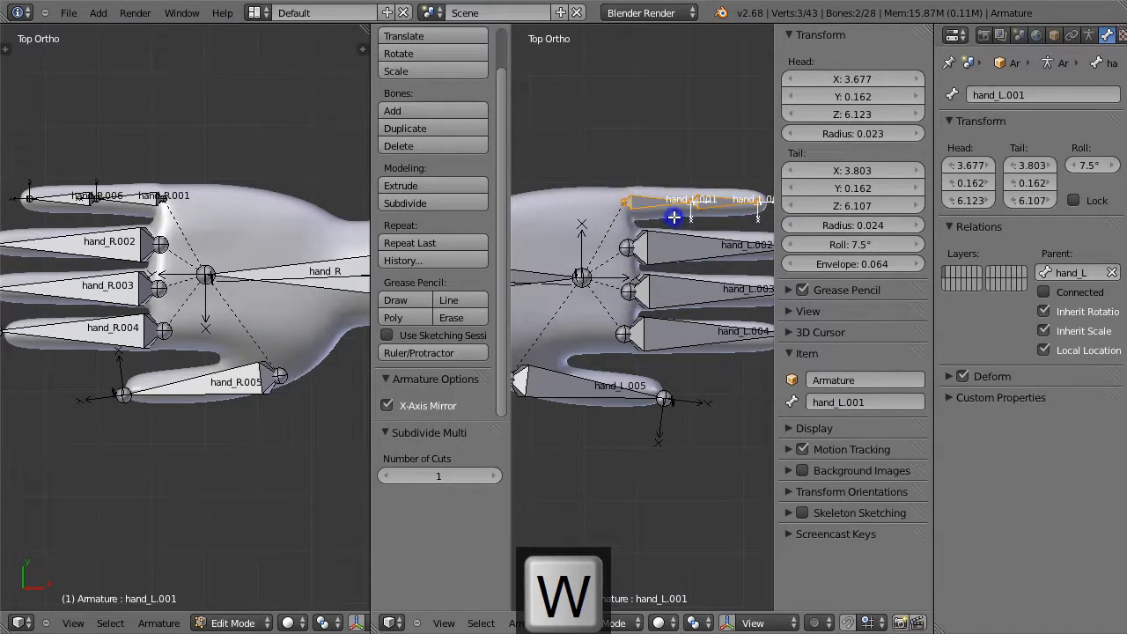
{"action": "left_click", "coordinate": [494, 476]}
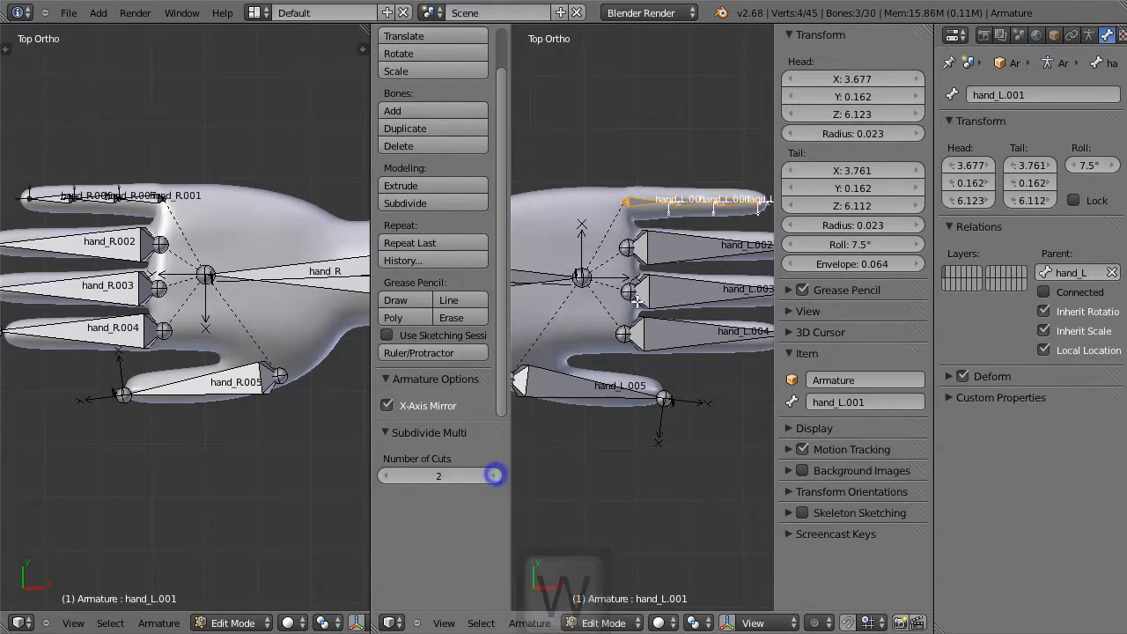
{"action": "key", "text": "w"}
{"action": "left_click", "coordinate": [675, 257]}
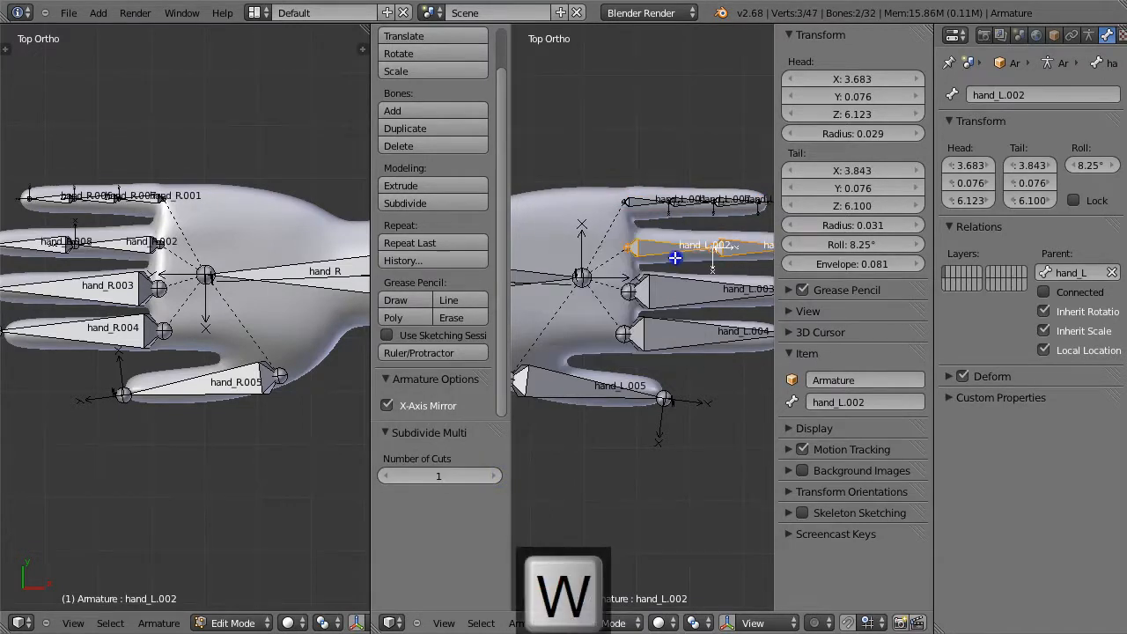
{"action": "left_click", "coordinate": [494, 476]}
Step: Subdivide hand_L.003 and hand_L.004 in the third and fourth fingers with 2 cuts each
{"action": "right_click", "coordinate": [680, 294]}
{"action": "key", "text": "w"}
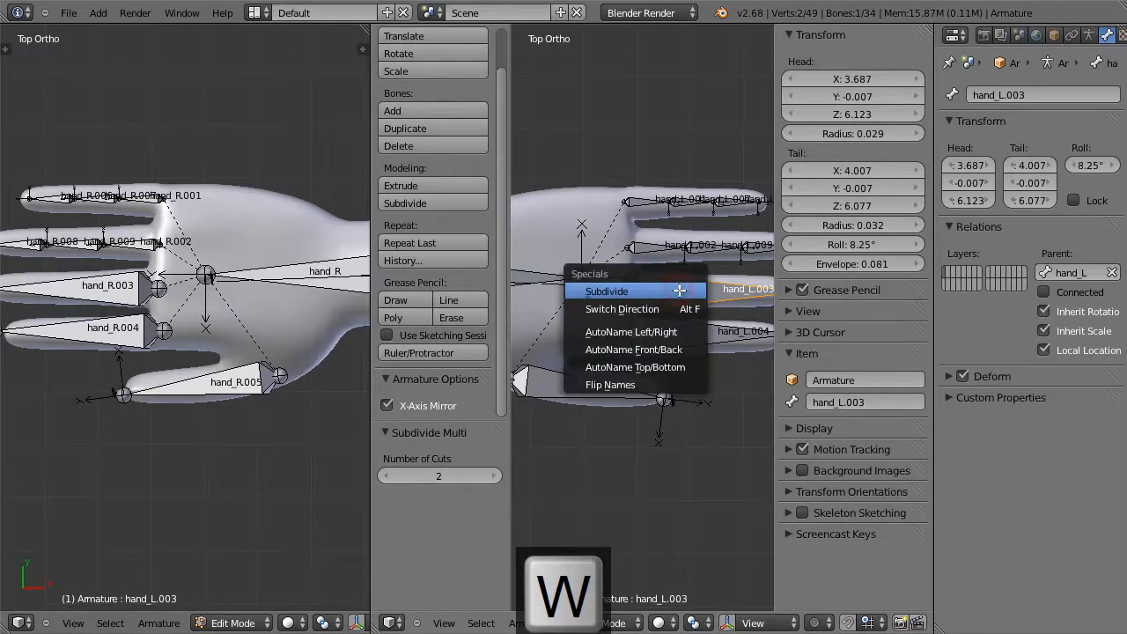
{"action": "left_click", "coordinate": [676, 291]}
{"action": "left_click", "coordinate": [494, 476]}
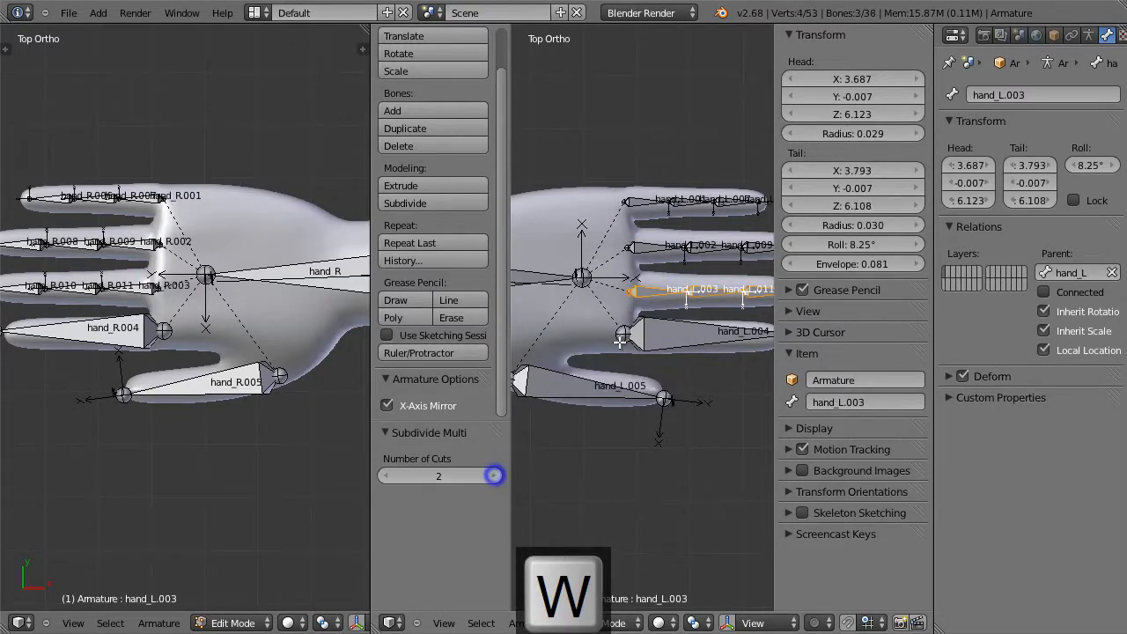
{"action": "right_click", "coordinate": [663, 332]}
{"action": "key", "text": "w"}
{"action": "left_click", "coordinate": [663, 332]}
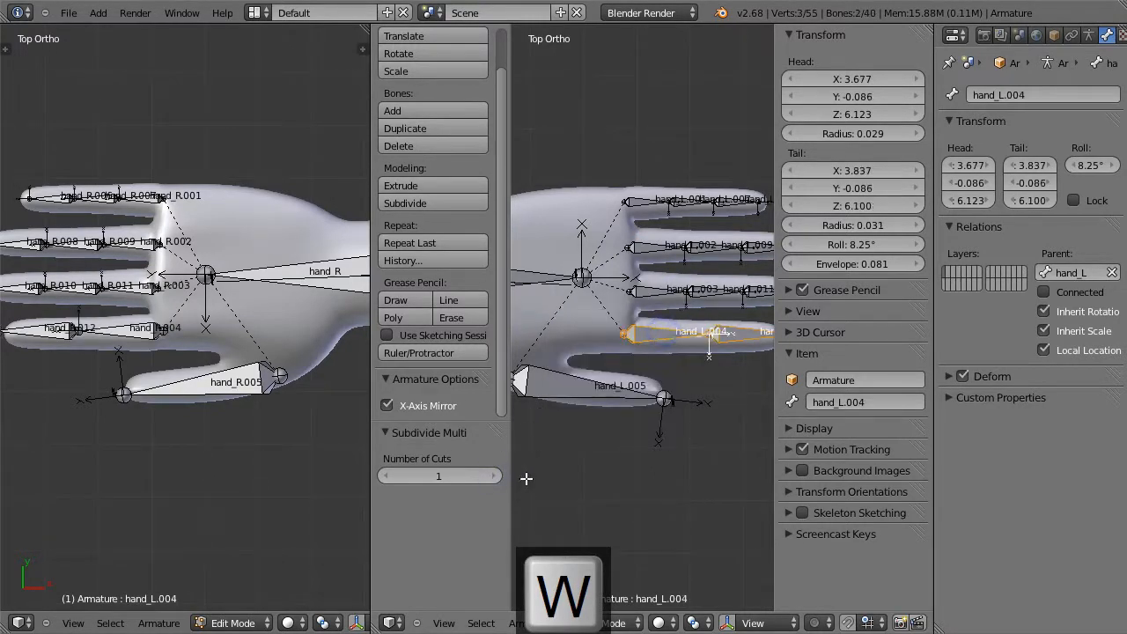
{"action": "left_click", "coordinate": [493, 477]}
Step: Subdivide the thumb bone hand_L.005 with 1 cut
{"action": "right_click", "coordinate": [563, 388]}
{"action": "key", "text": "w"}
{"action": "left_click", "coordinate": [564, 385]}
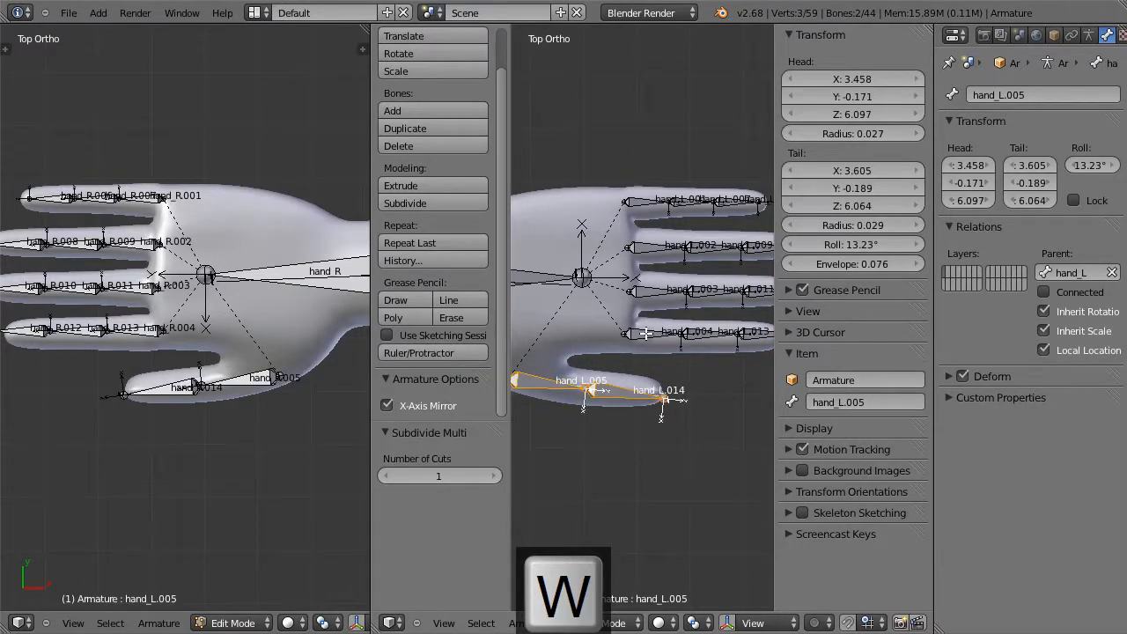
{"action": "right_click", "coordinate": [631, 200]}
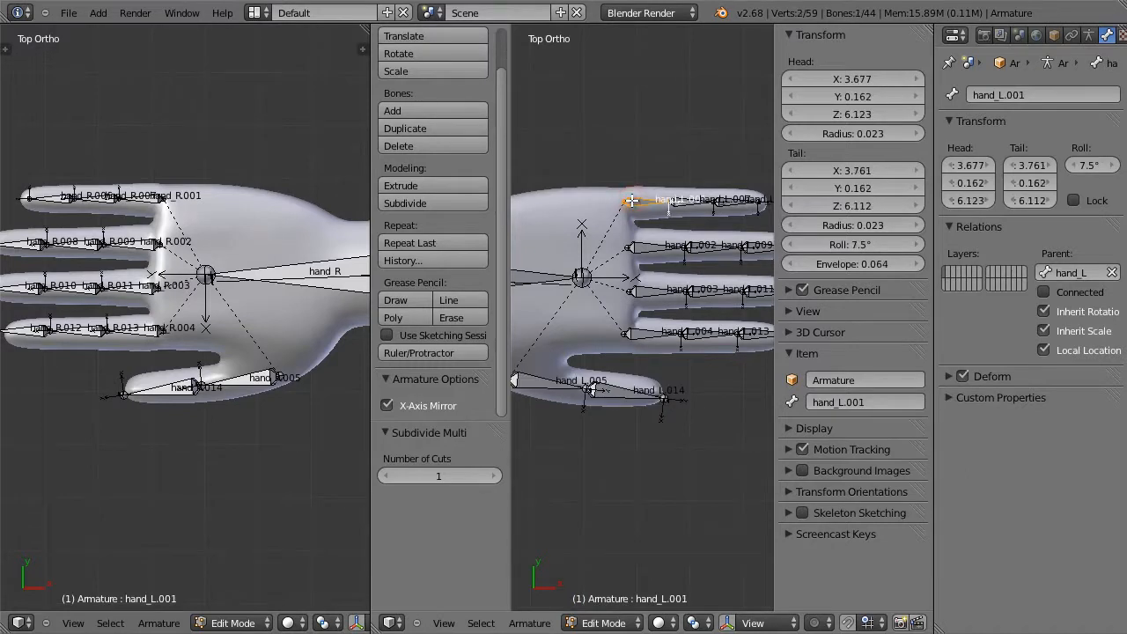
{"action": "left_click", "coordinate": [828, 402]}
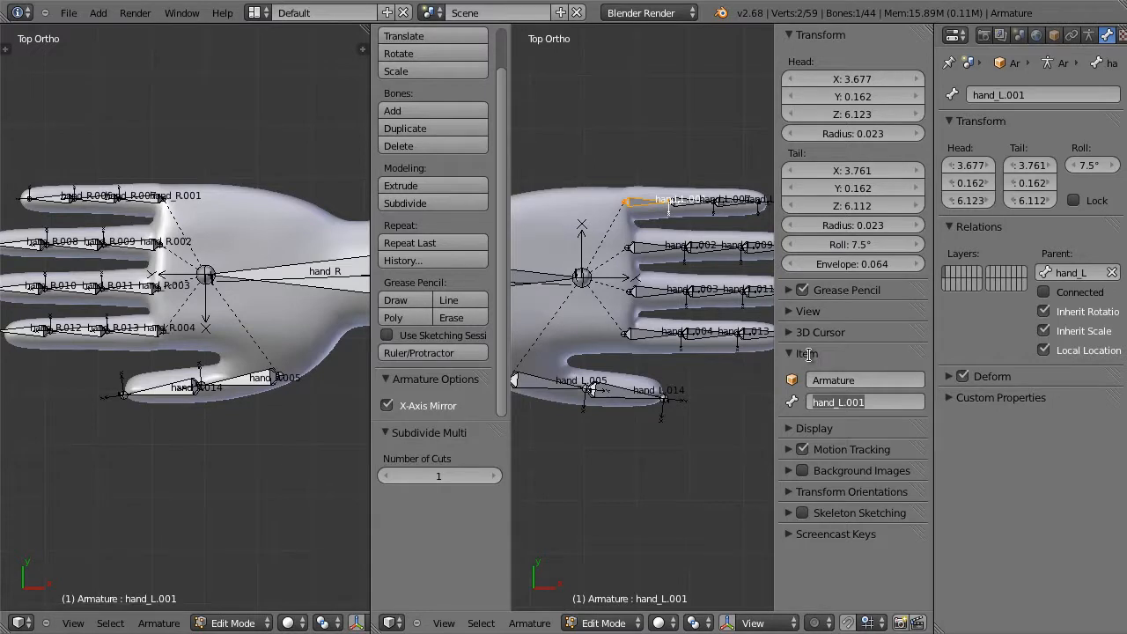
{"action": "type", "text": "finger"}
{"action": "key", "text": "Escape"}
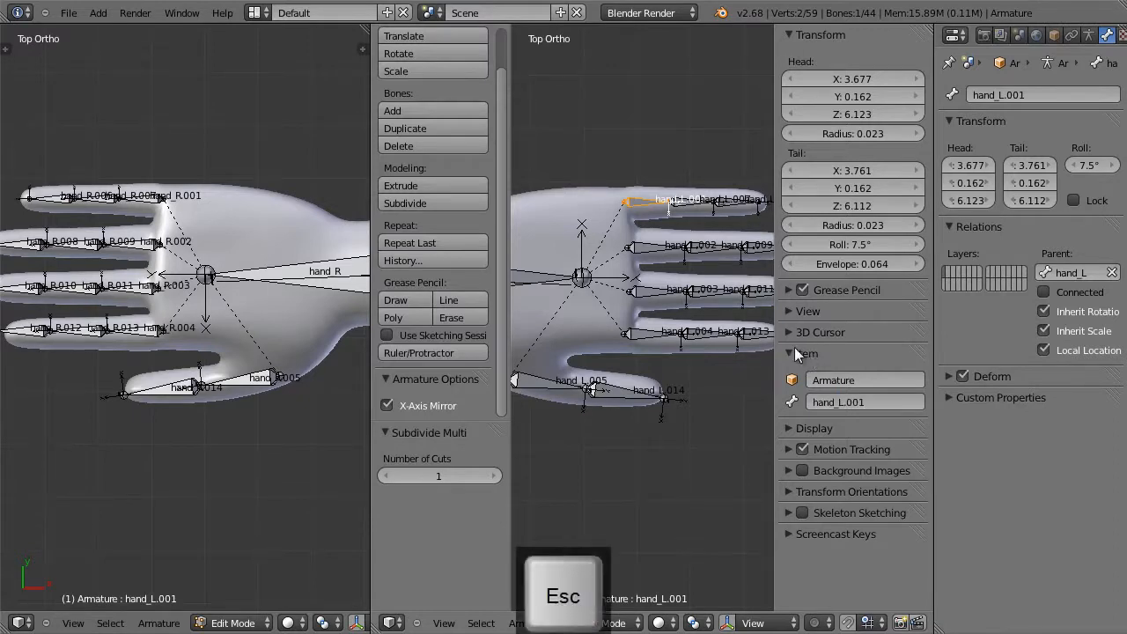
Step: Rename hand_L.004, the base bone of the finger next to the thumb, as finger1_1_L
{"action": "right_click", "coordinate": [639, 333]}
{"action": "left_click", "coordinate": [821, 402]}
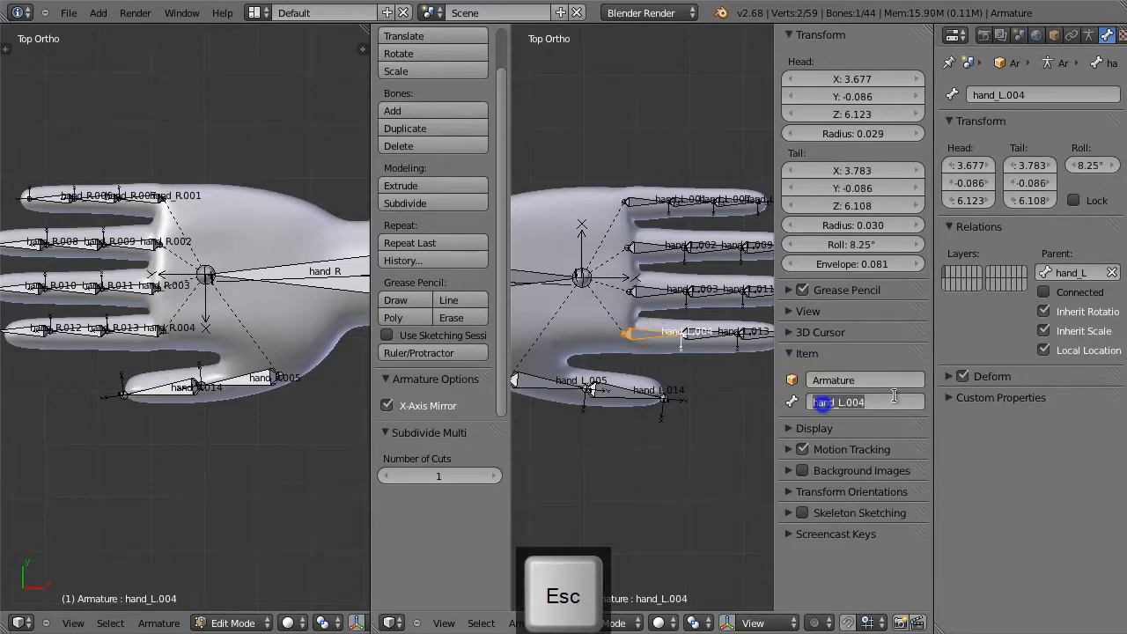
{"action": "type", "text": "finger"}
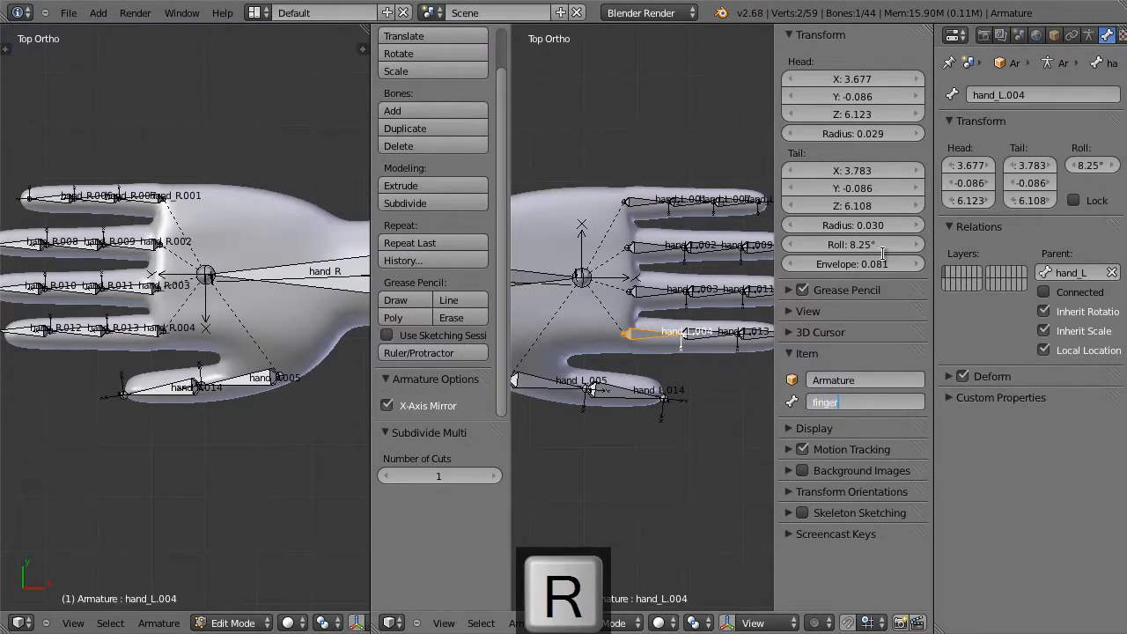
{"action": "type", "text": "1_1_"}
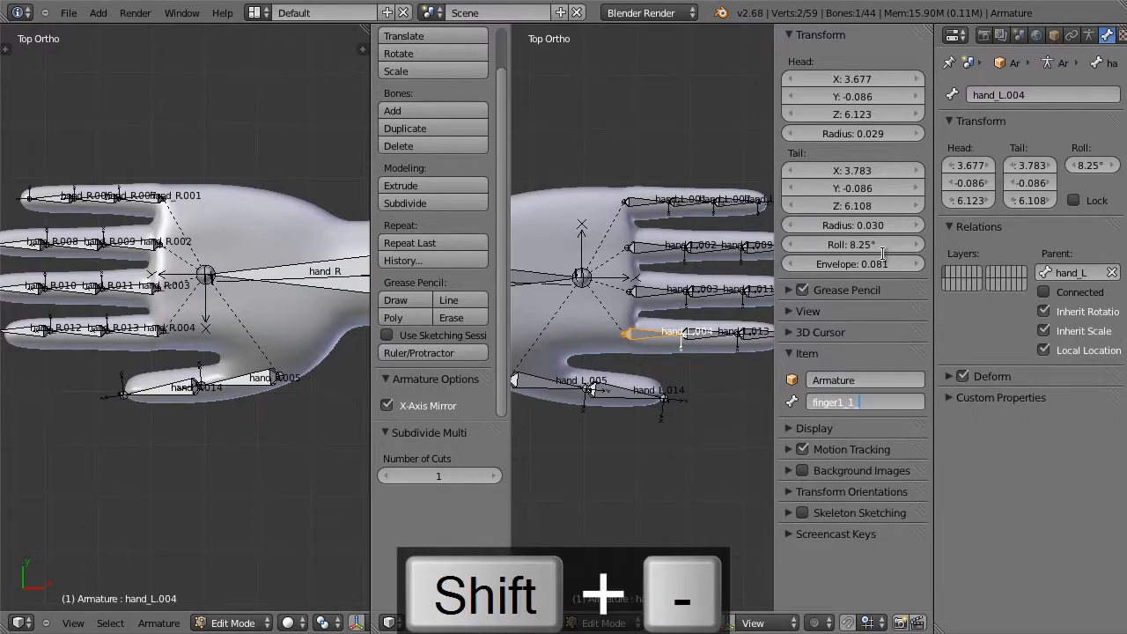
{"action": "type", "text": "L"}
{"action": "key", "text": "Return"}
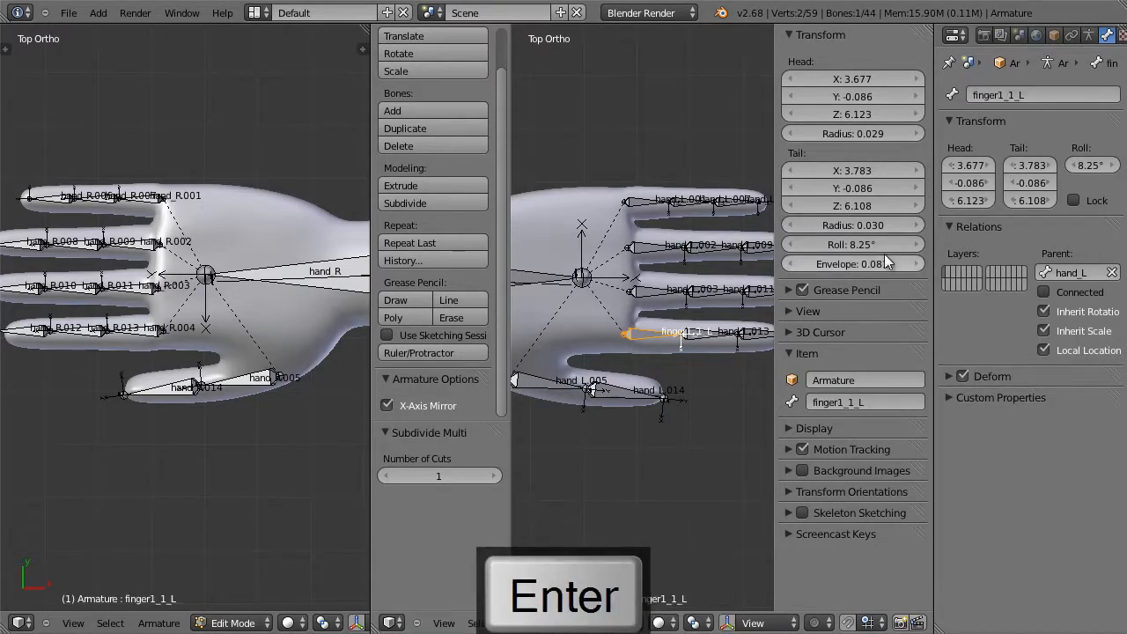
Step: Rename hand_L.013, the middle bone of the finger next to the thumb, as finger1_2_L, copying the word "finger" for reuse
{"action": "right_click", "coordinate": [700, 334]}
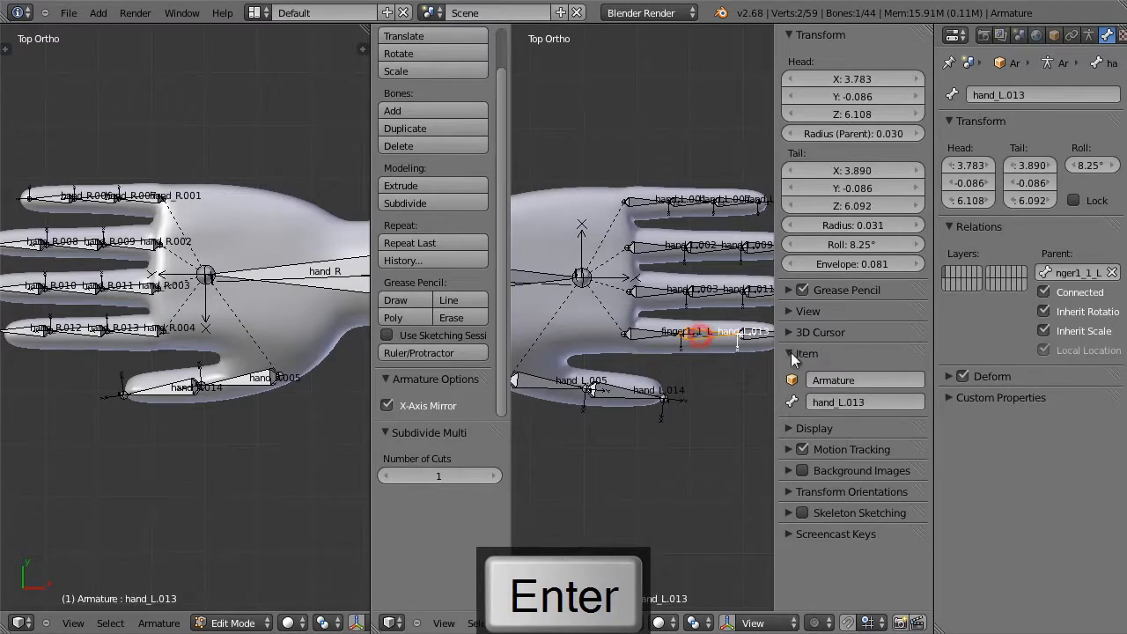
{"action": "double_click", "coordinate": [839, 402]}
{"action": "type", "text": "finger"}
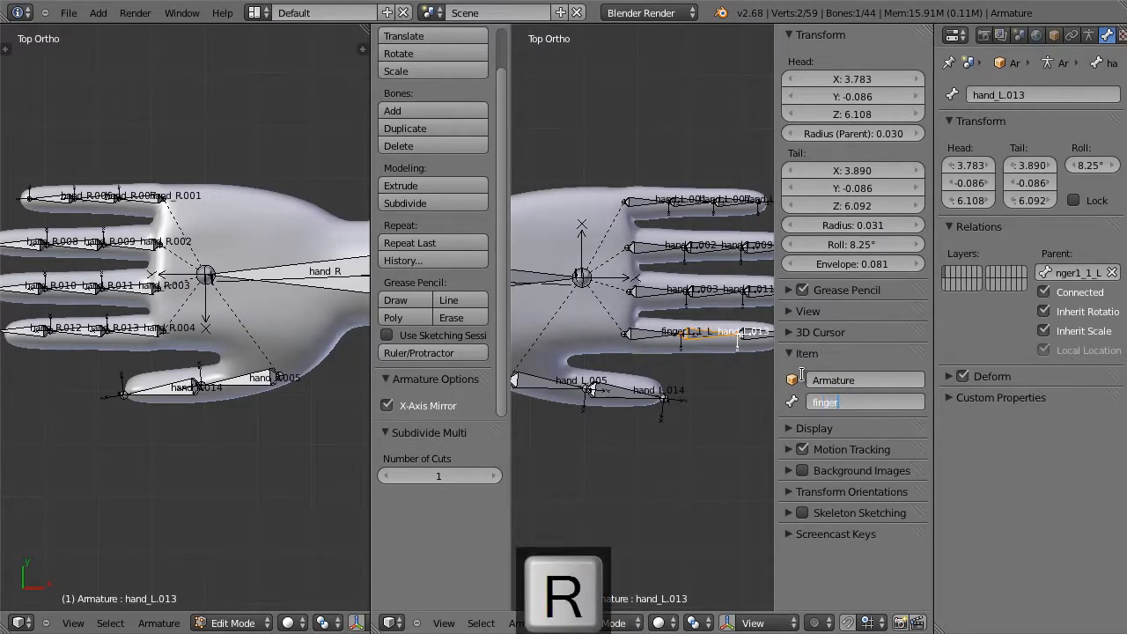
{"action": "double_click", "coordinate": [831, 405]}
{"action": "key", "text": "ctrl+c"}
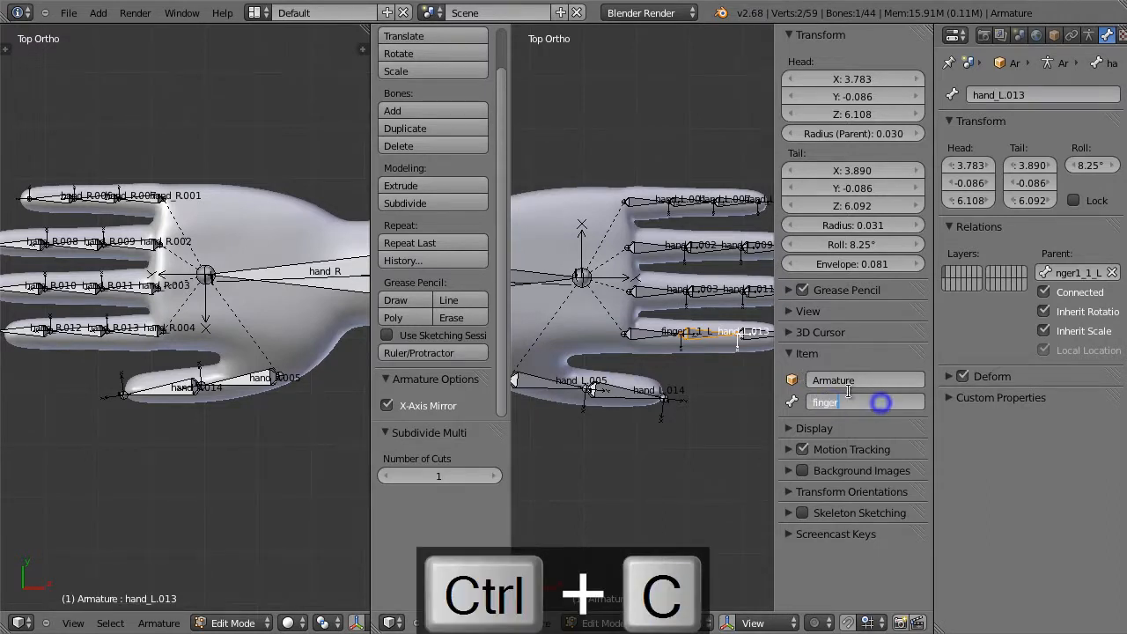
{"action": "key", "text": "End"}
{"action": "type", "text": "1_"}
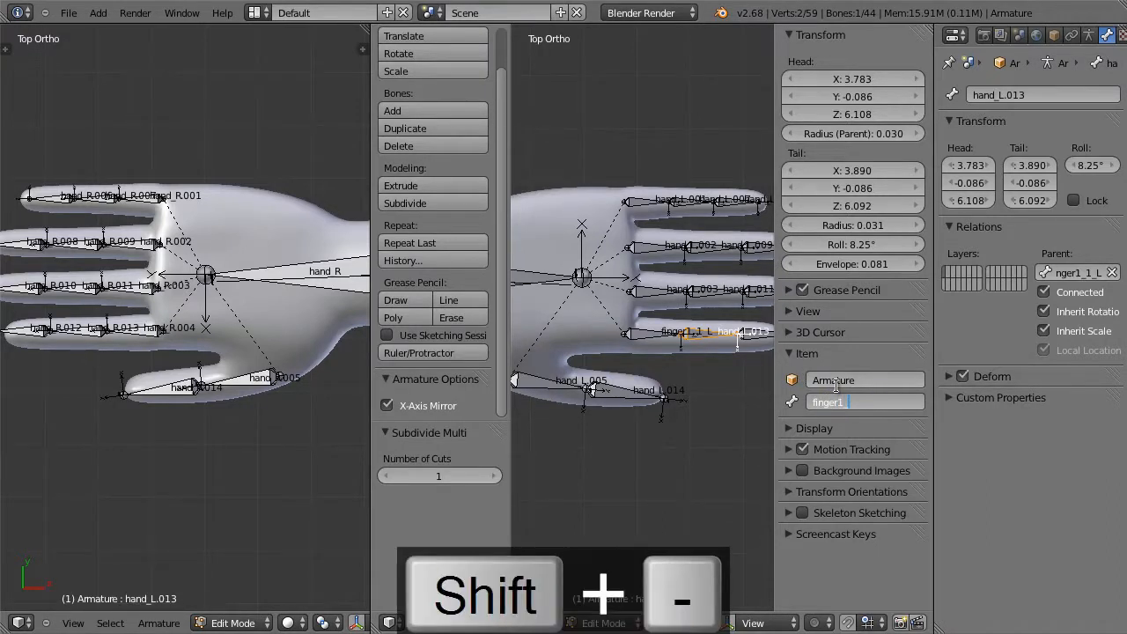
{"action": "type", "text": "2_L"}
{"action": "key", "text": "Return"}
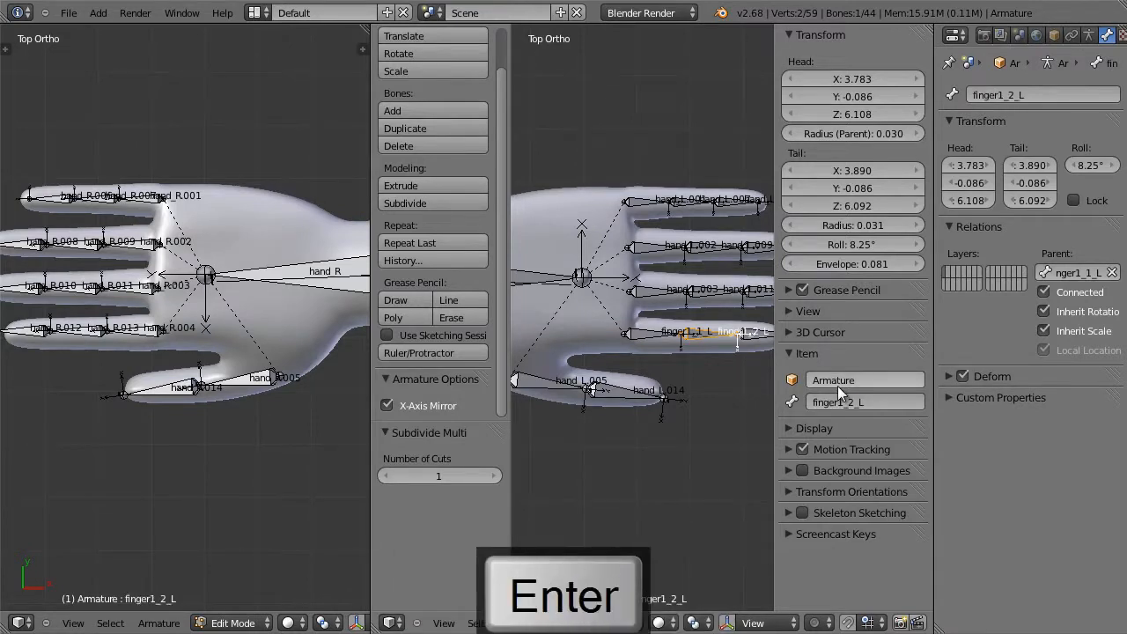
Step: Rename hand_L.012, the tip bone of the finger next to the thumb, as finger1_3_L
{"action": "right_click", "coordinate": [745, 333]}
{"action": "left_click", "coordinate": [844, 401]}
{"action": "key", "text": "ctrl+v"}
{"action": "type", "text": "1"}
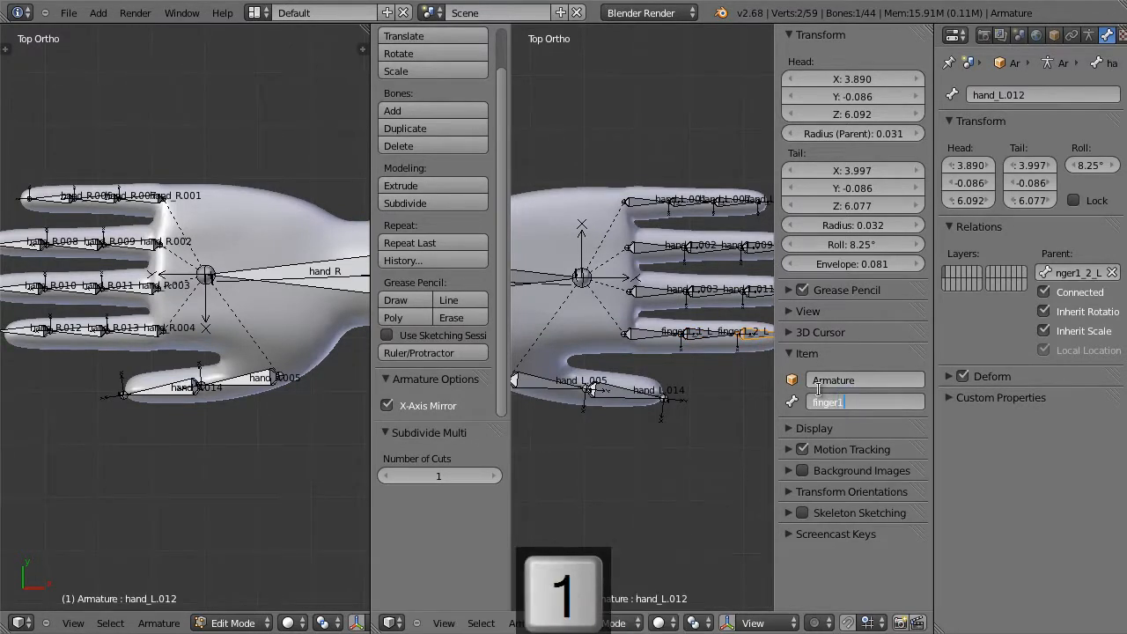
{"action": "type", "text": "_3_L"}
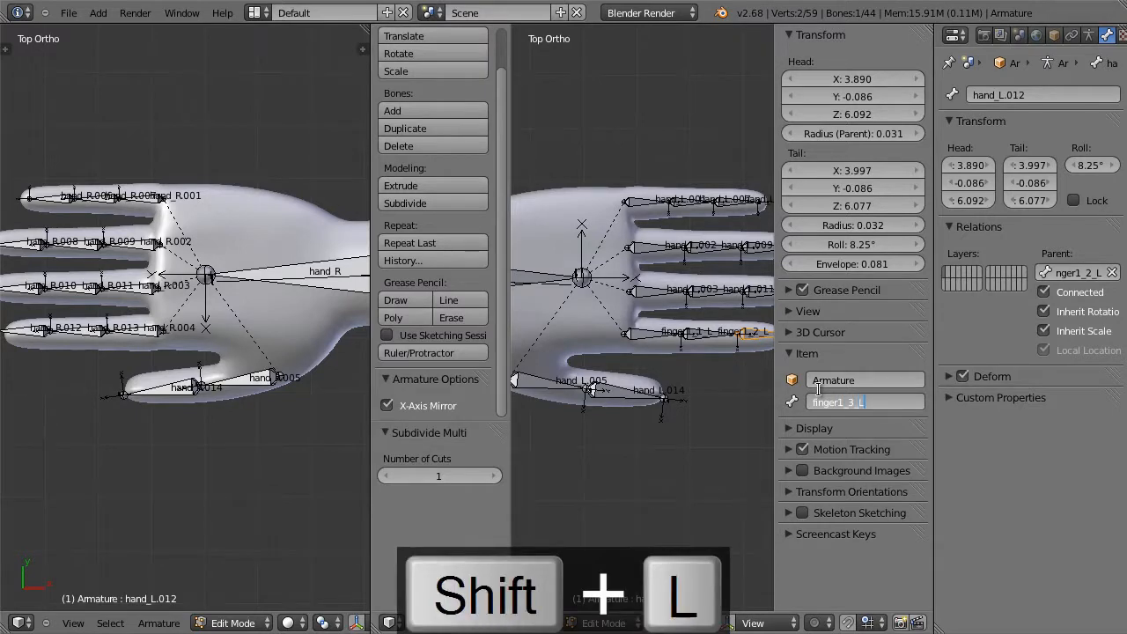
{"action": "key", "text": "Return"}
Step: Rename hand_L.003, the base bone of the second finger from the thumb, as finger2_1_L
{"action": "right_click", "coordinate": [654, 289]}
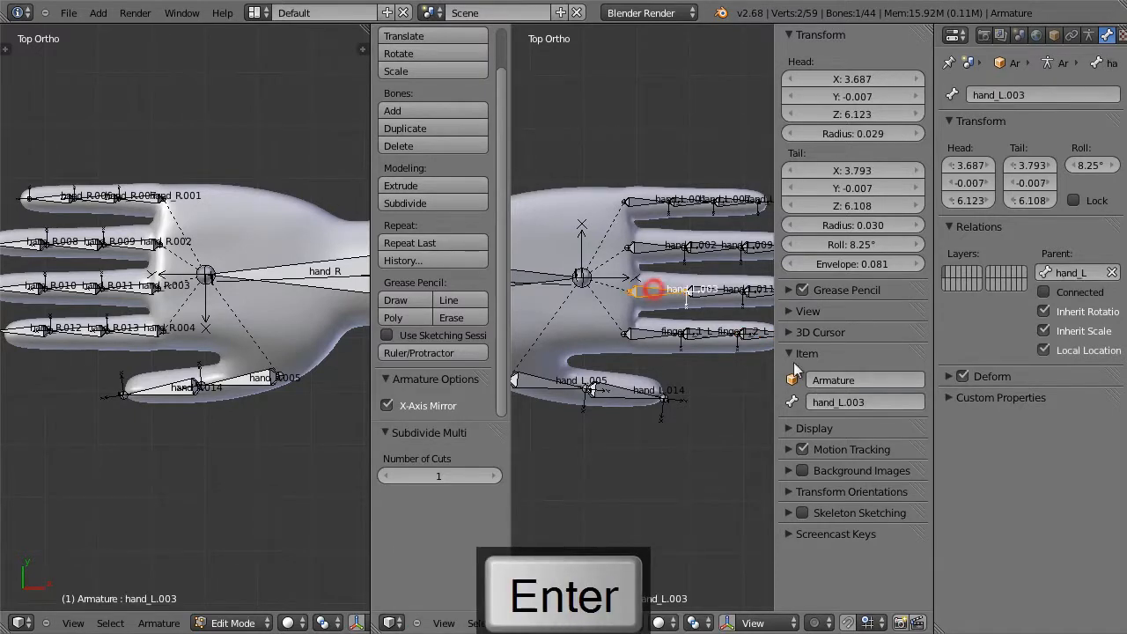
{"action": "left_click", "coordinate": [845, 402]}
{"action": "key", "text": "ctrl+v"}
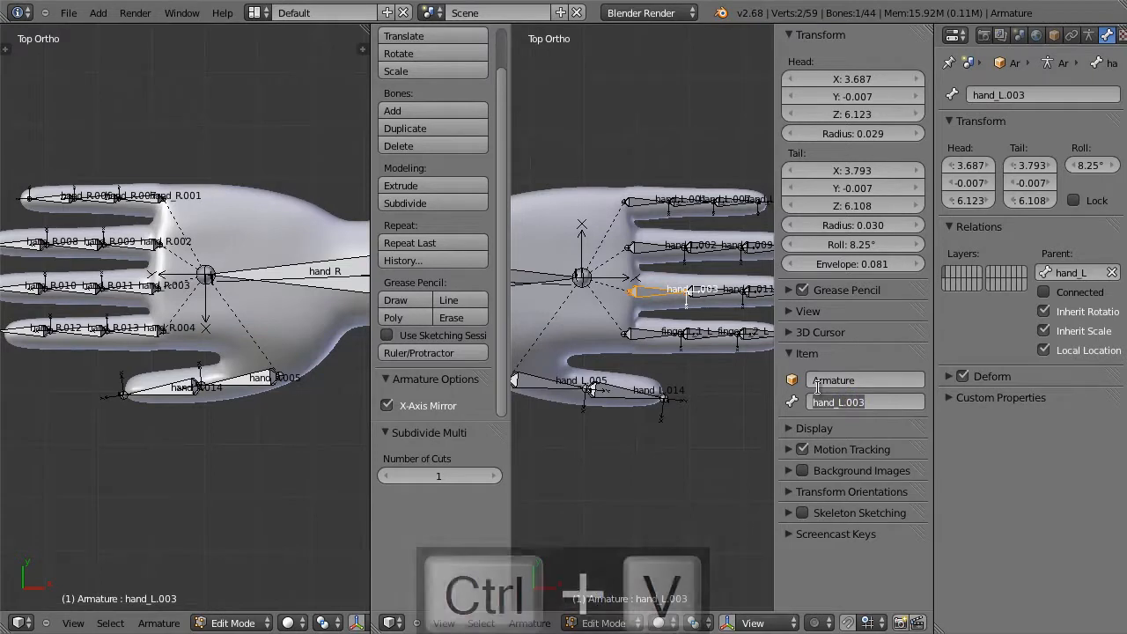
{"action": "type", "text": "2_1_"}
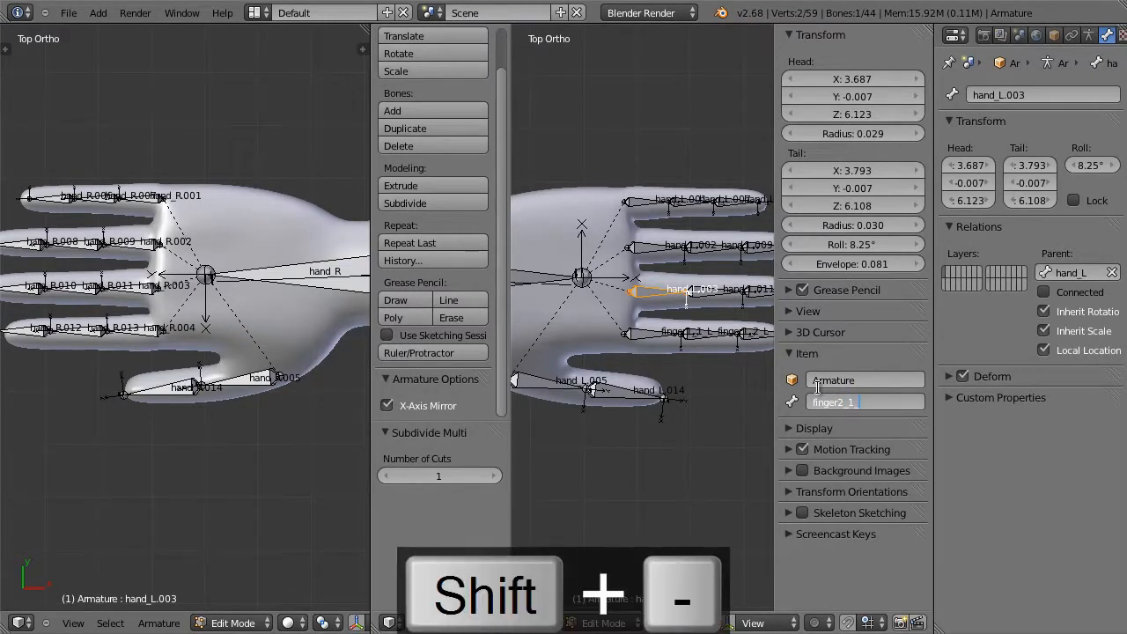
{"action": "type", "text": "L"}
{"action": "key", "text": "Return"}
Step: Rename hand_L.011, the middle bone of the second finger from the thumb, as finger2_2_L
{"action": "right_click", "coordinate": [702, 297]}
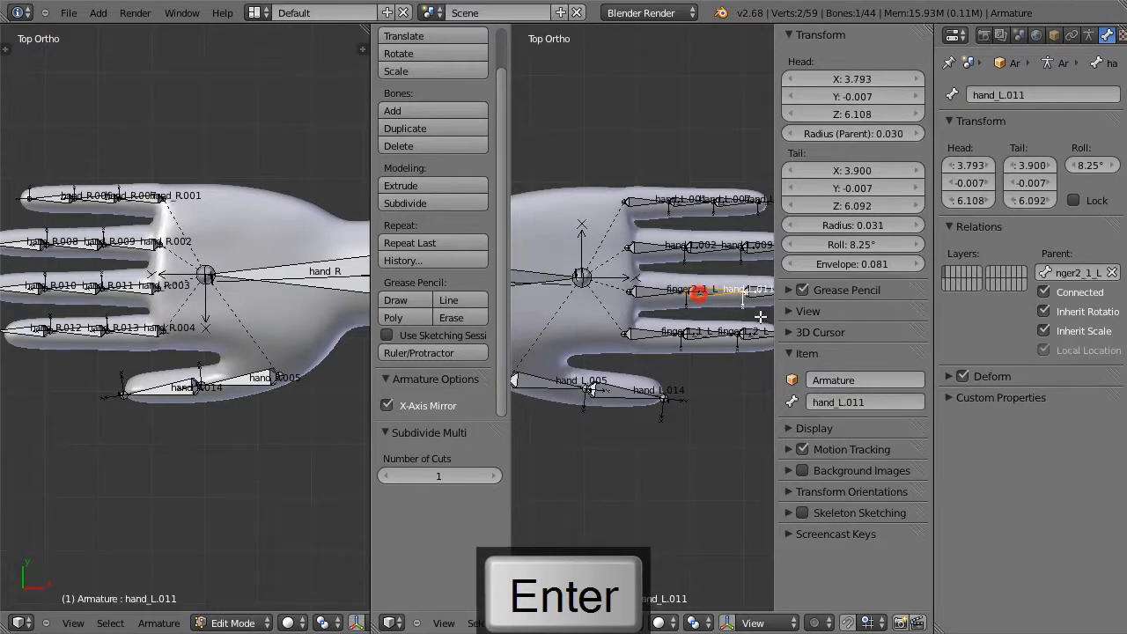
{"action": "left_click", "coordinate": [845, 401]}
{"action": "key", "text": "ctrl+v"}
{"action": "type", "text": "2_2_L"}
{"action": "key", "text": "Return"}
Step: Rename hand_L.010, the tip bone of the second finger from the thumb, as finger2_3_L
{"action": "right_click", "coordinate": [756, 288]}
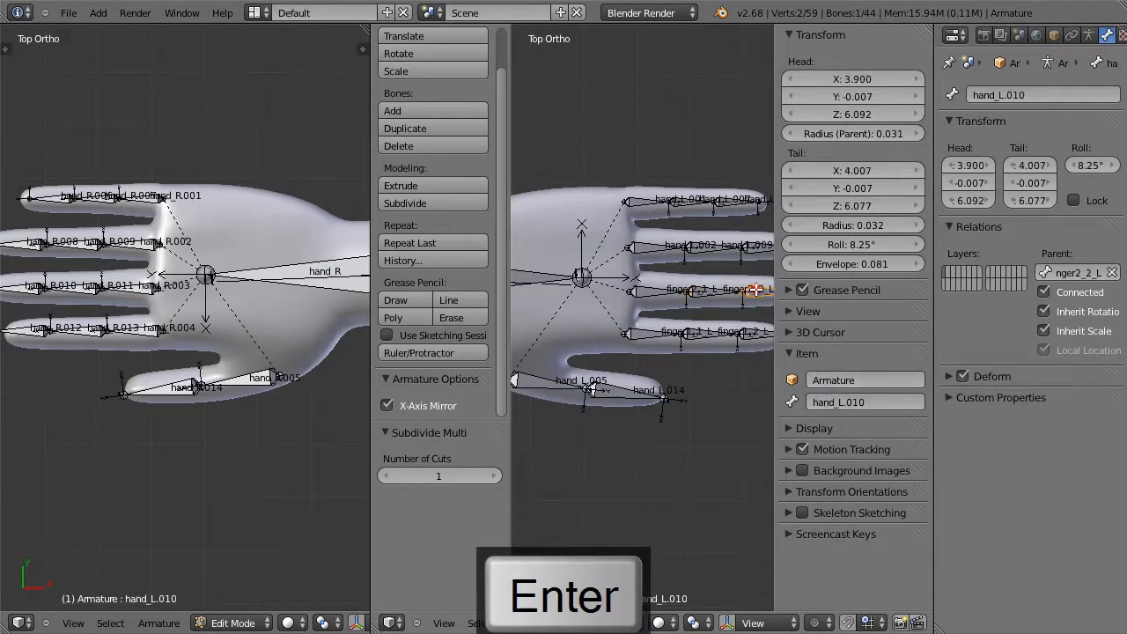
{"action": "left_click", "coordinate": [840, 401]}
{"action": "key", "text": "ctrl+v"}
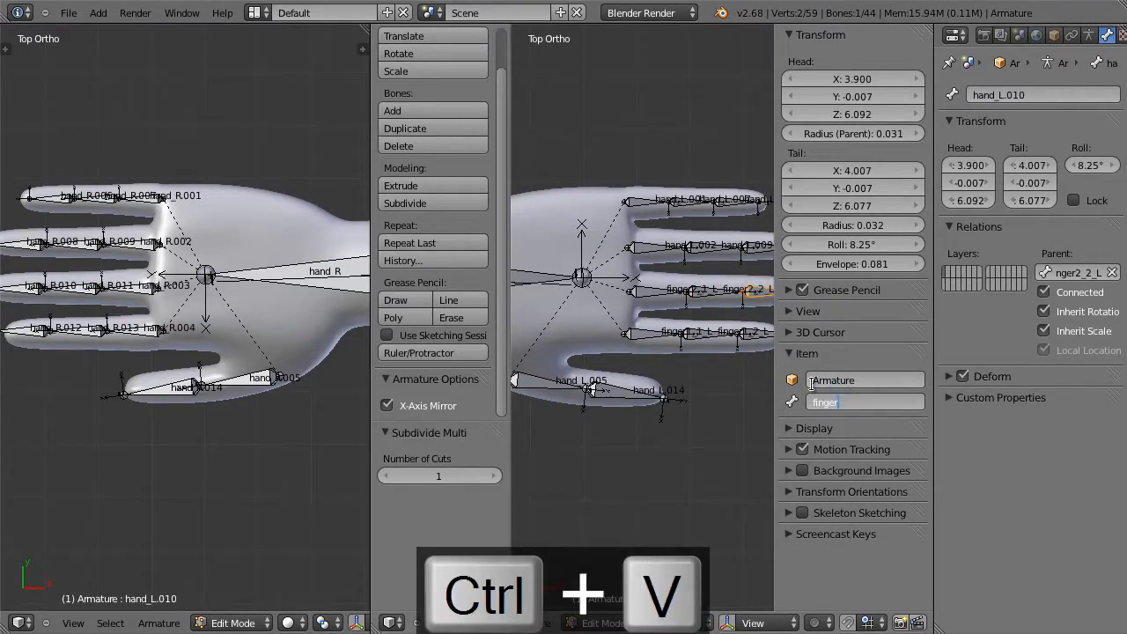
{"action": "type", "text": "2_3_L"}
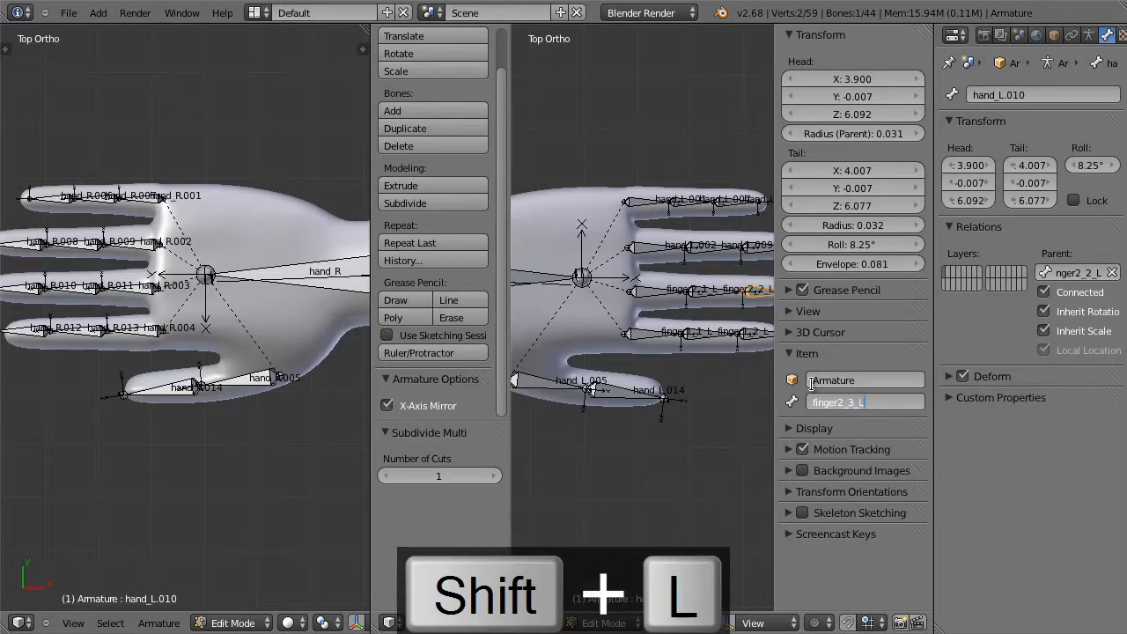
{"action": "key", "text": "Return"}
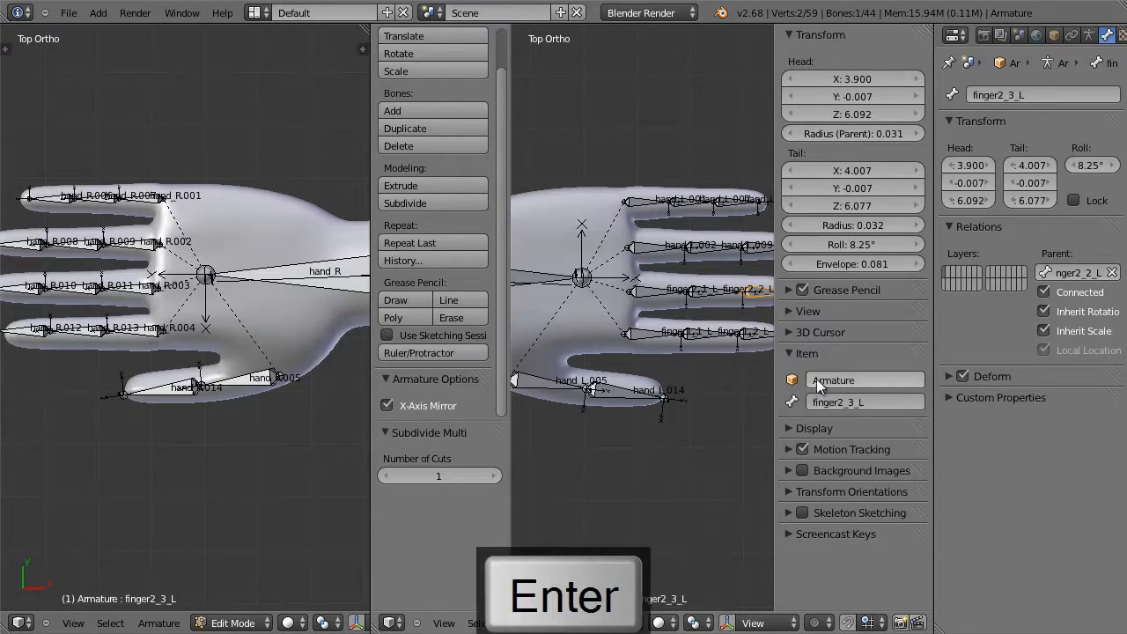
Step: Rename hand_L.002, the base bone of the third finger from the thumb, as finger3_1_L
{"action": "right_click", "coordinate": [652, 249]}
{"action": "scroll", "coordinate": [694, 282], "scroll_direction": "up", "scroll_amount": 3}
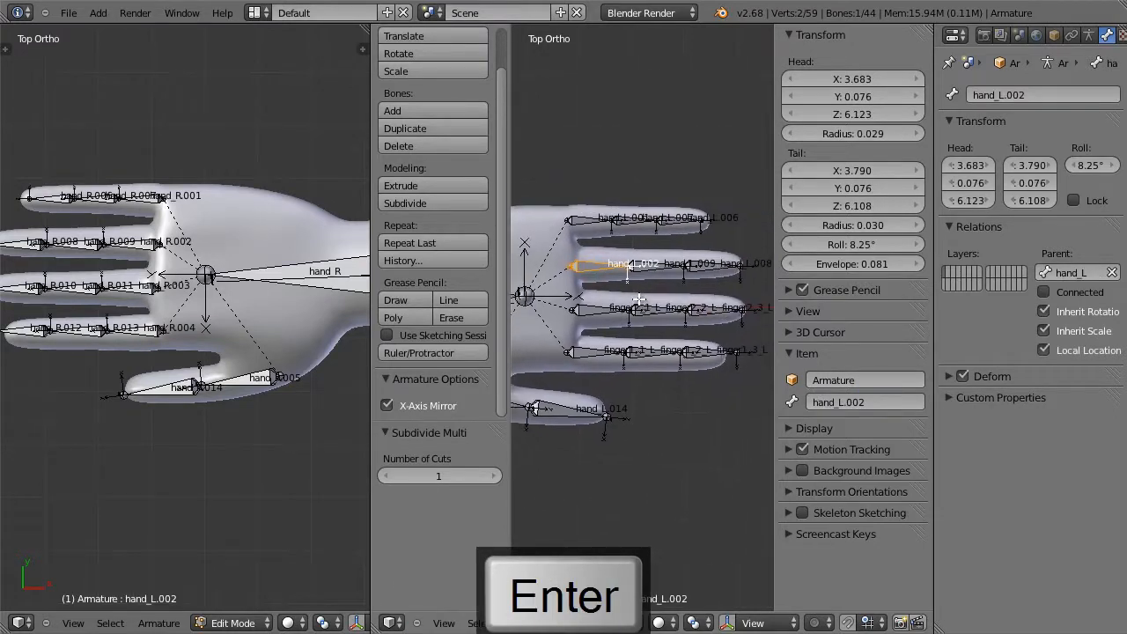
{"action": "left_click", "coordinate": [836, 401]}
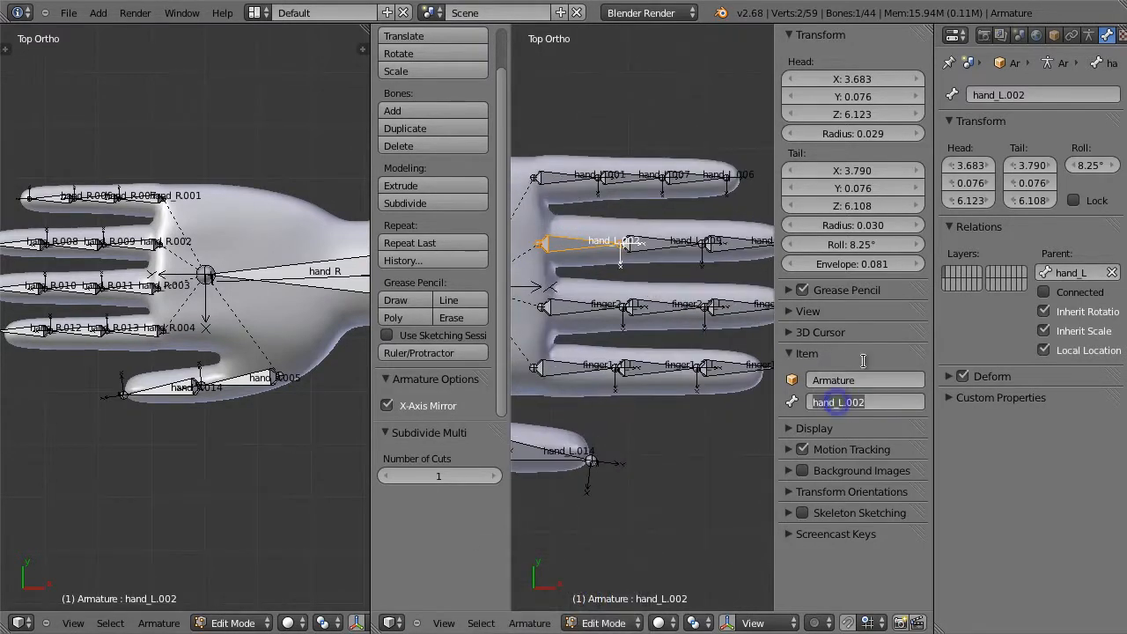
{"action": "key", "text": "ctrl+v"}
{"action": "type", "text": "3"}
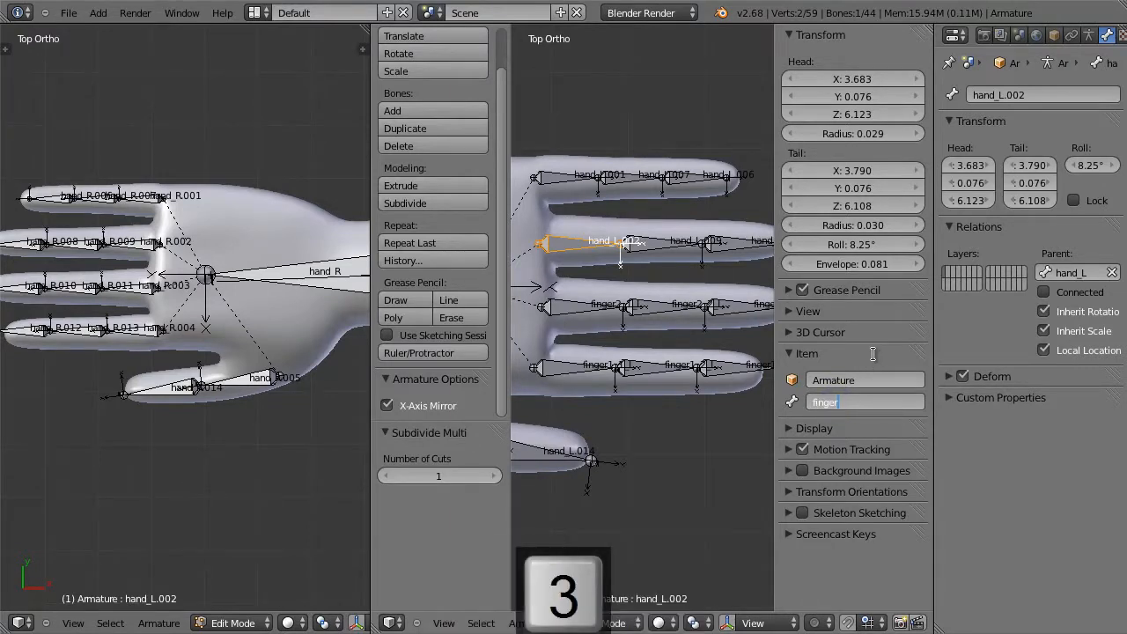
{"action": "type", "text": "_1_L"}
{"action": "key", "text": "Return"}
Step: Rename hand_L.009, the middle bone of the third finger from the thumb, as finger3_2_L
{"action": "right_click", "coordinate": [637, 246]}
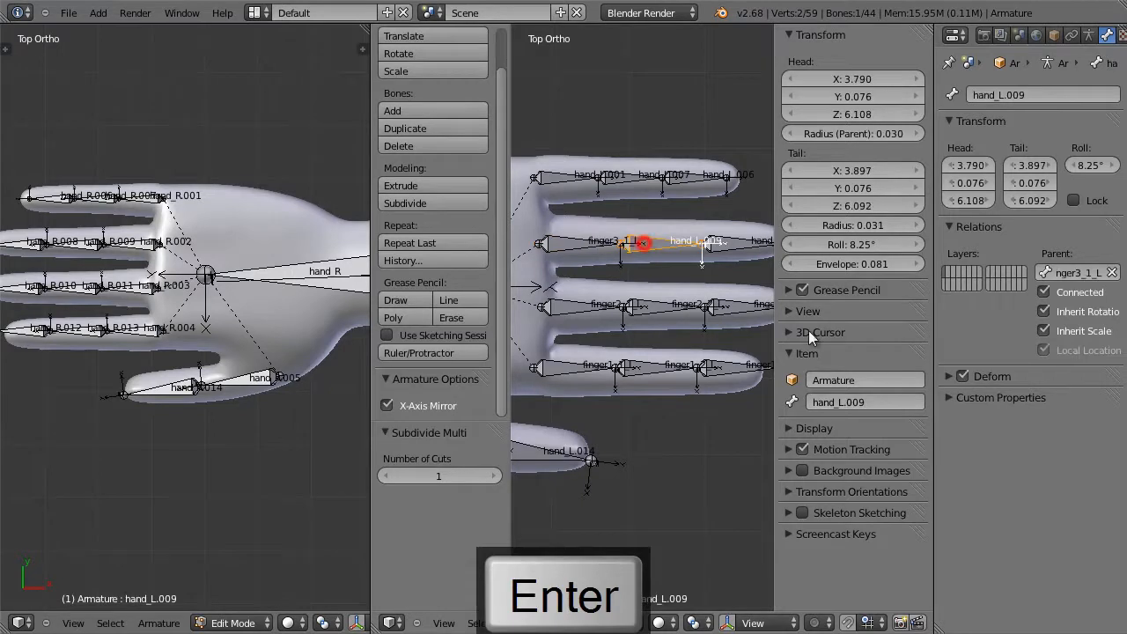
{"action": "left_click", "coordinate": [858, 401]}
{"action": "type", "text": "finger"}
{"action": "type", "text": "3_2_"}
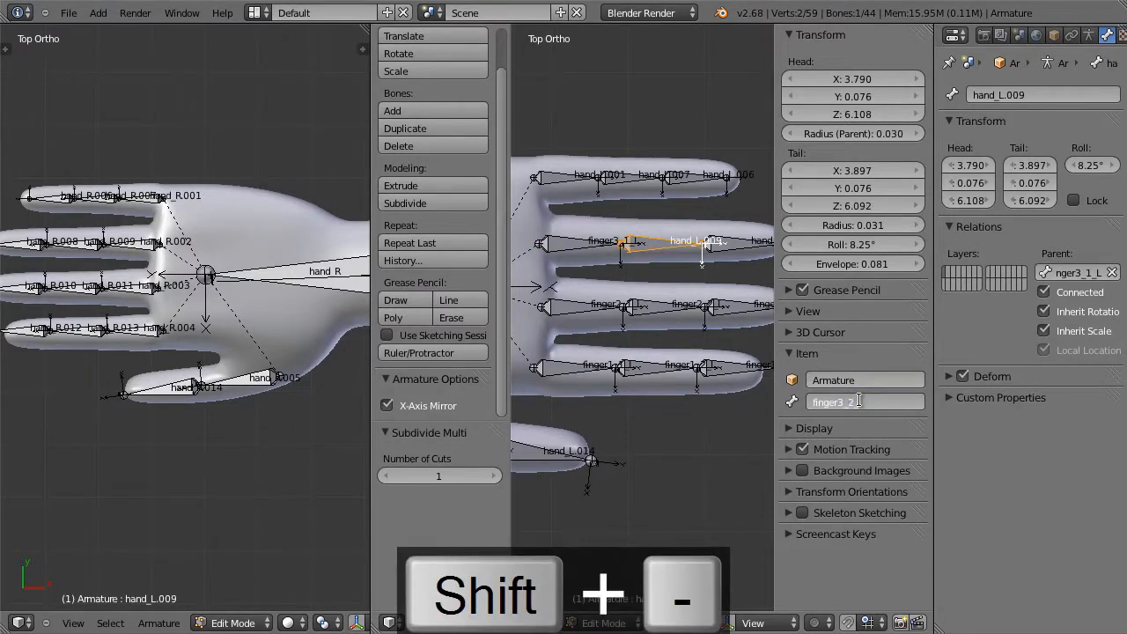
{"action": "type", "text": "1"}
{"action": "key", "text": "Return"}
Step: Rename hand_L.008, the tip bone of the third finger from the thumb, as finger3_3_L
{"action": "right_click", "coordinate": [726, 244]}
{"action": "left_click", "coordinate": [856, 400]}
{"action": "type", "text": "finger"}
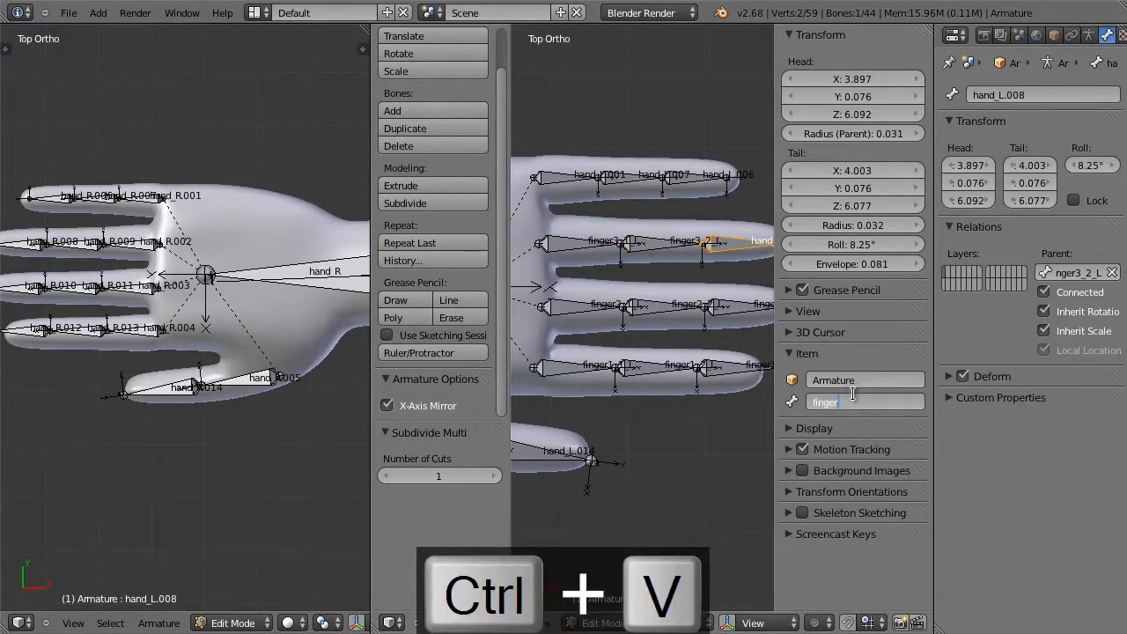
{"action": "type", "text": "3_3"}
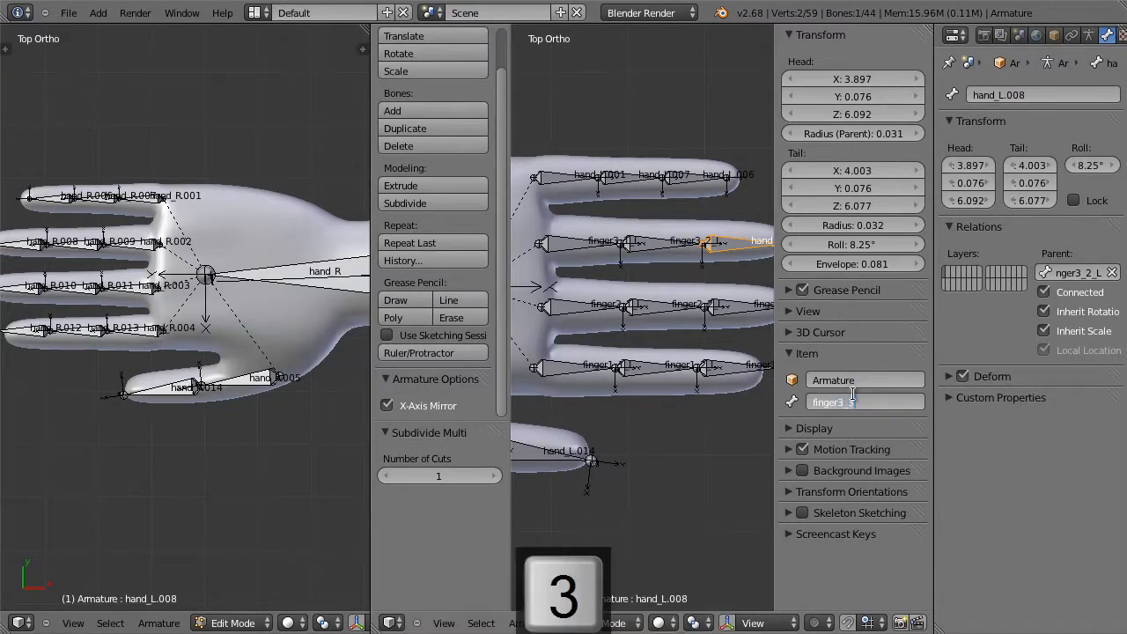
{"action": "type", "text": "_1"}
{"action": "key", "text": "Return"}
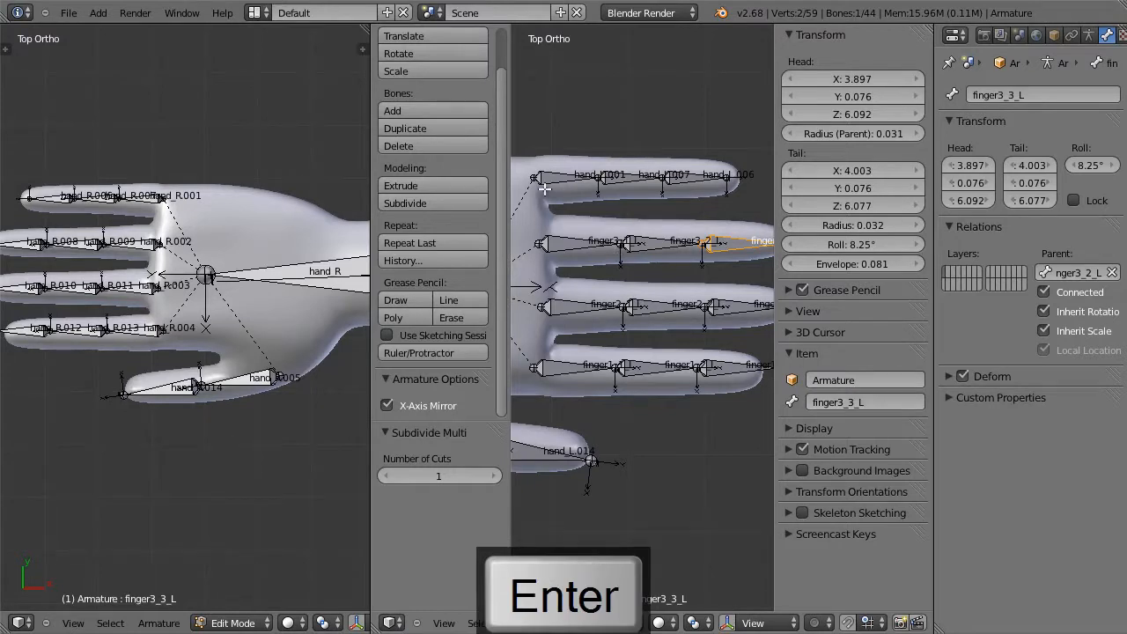
Step: Rename hand_L.001, the base bone of the little finger, as finger4_1_L
{"action": "right_click", "coordinate": [558, 189]}
{"action": "left_click", "coordinate": [862, 400]}
{"action": "type", "text": "finger"}
{"action": "type", "text": "4_1_L"}
{"action": "key", "text": "Return"}
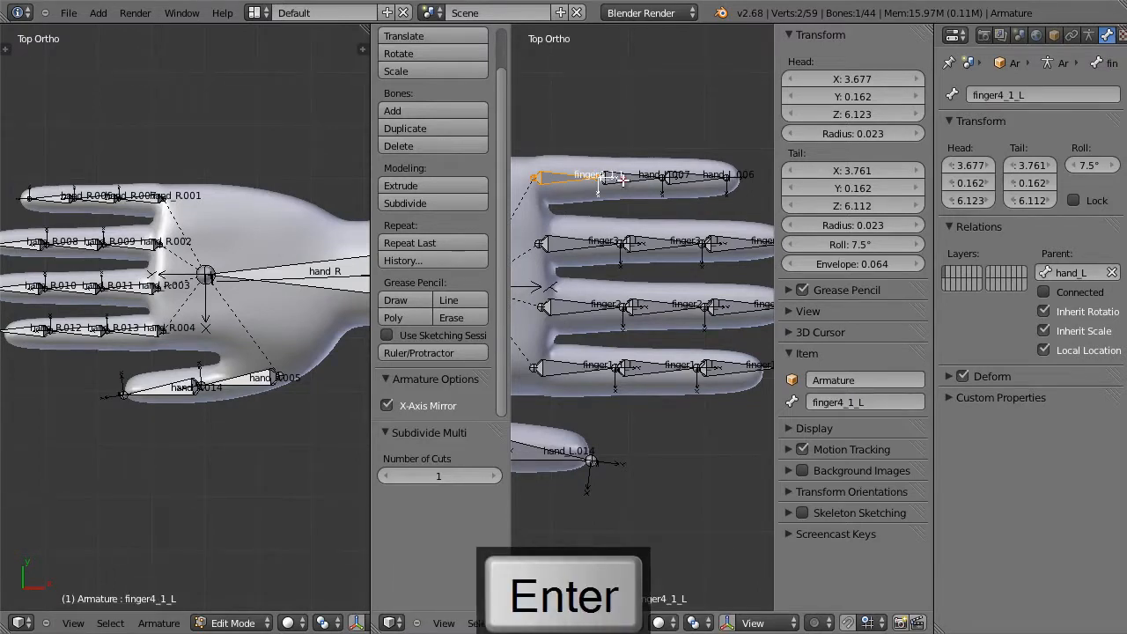
Step: Rename hand_L.007, the middle bone of the little finger, as finger4_2_L
{"action": "right_click", "coordinate": [623, 179]}
{"action": "left_click", "coordinate": [869, 404]}
{"action": "type", "text": "finger"}
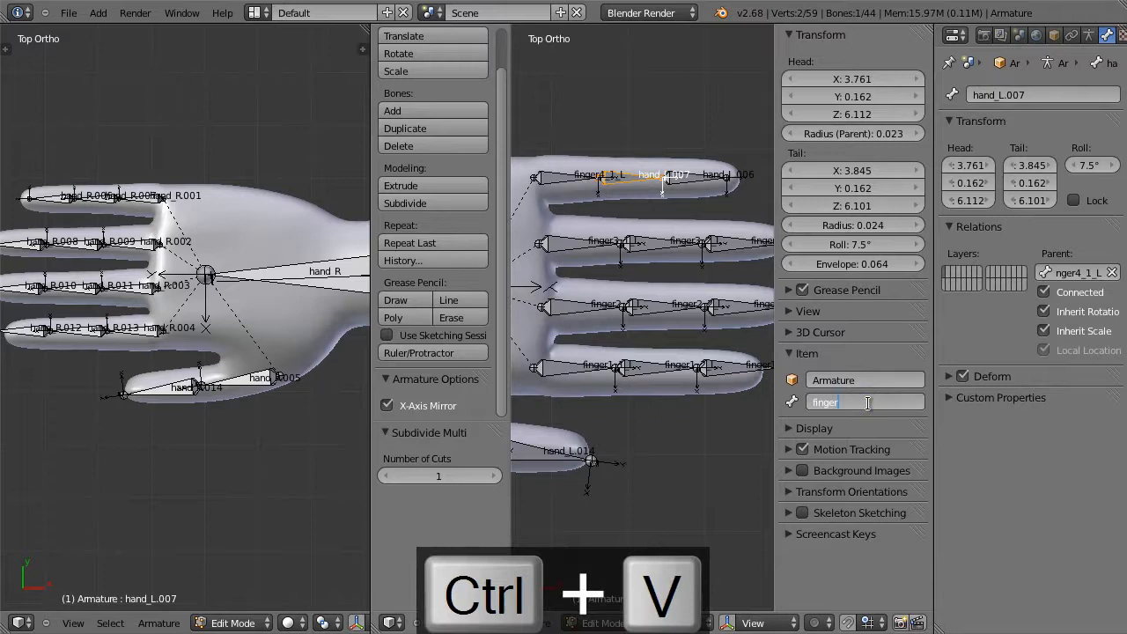
{"action": "type", "text": "4_2_L"}
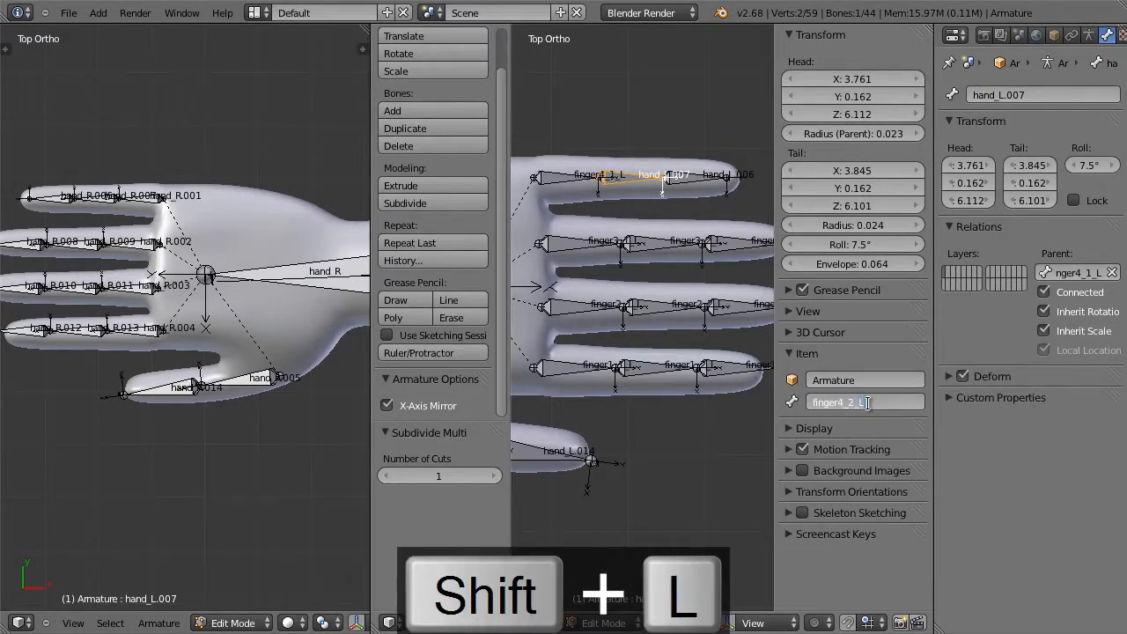
{"action": "key", "text": "Return"}
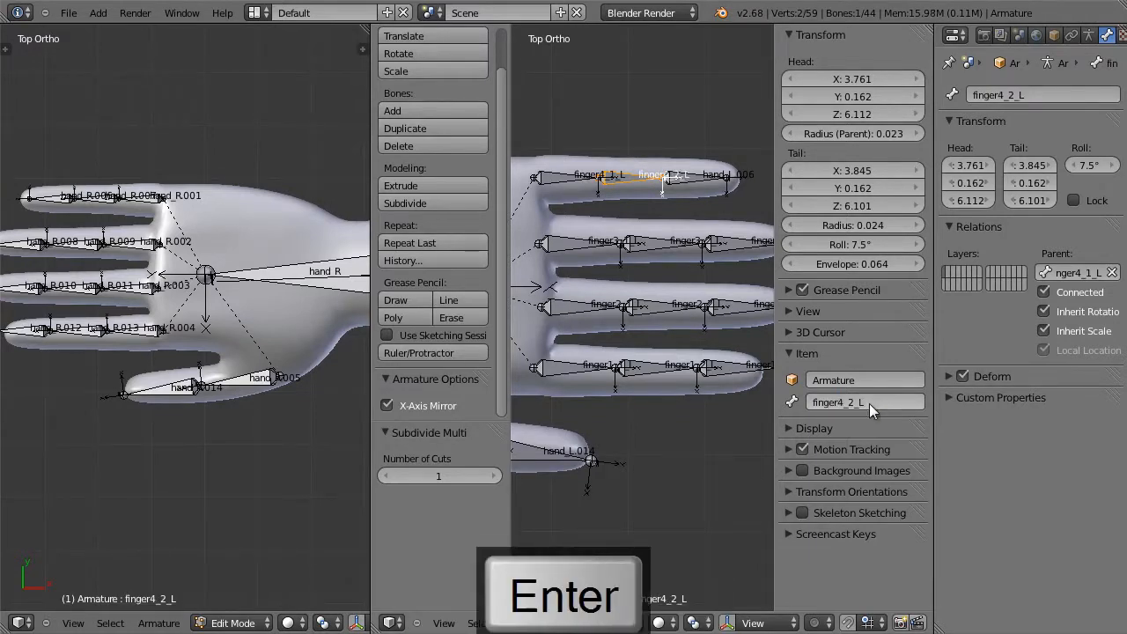
Step: Rename hand_L.006, the tip bone of the little finger, as finger4_3_L
{"action": "right_click", "coordinate": [692, 176]}
{"action": "left_click", "coordinate": [867, 402]}
{"action": "type", "text": "finger"}
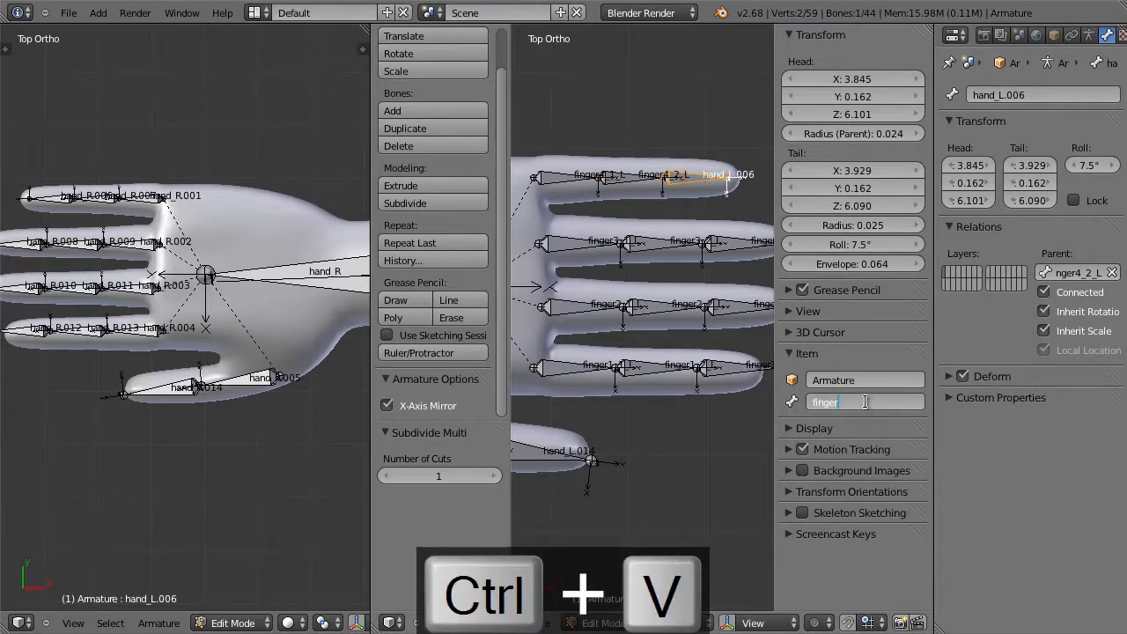
{"action": "type", "text": "4_3_L"}
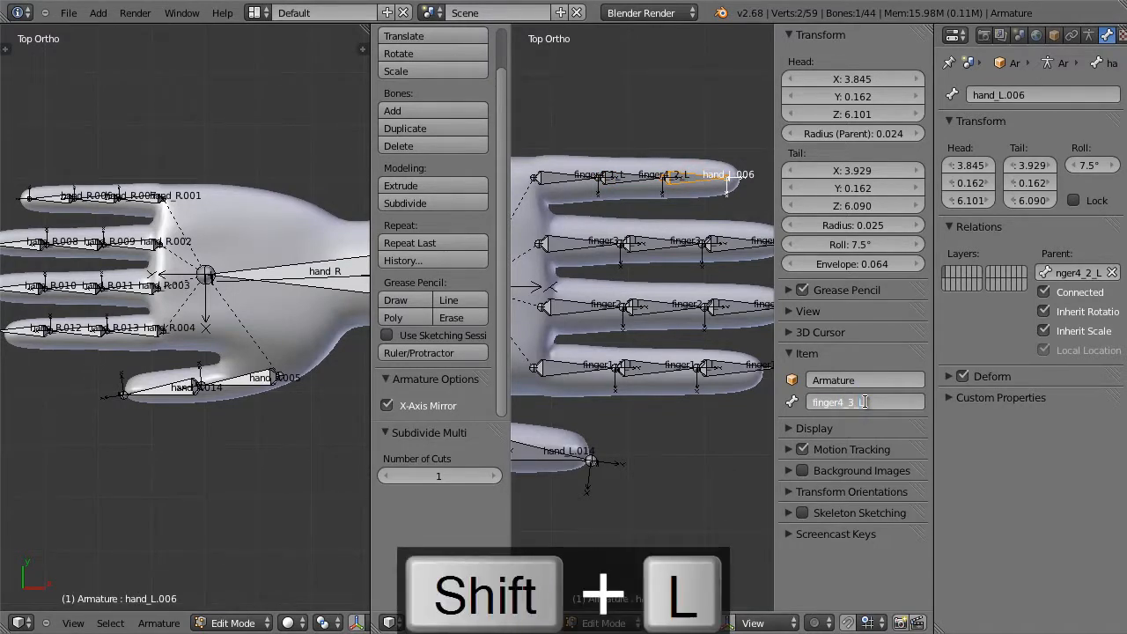
{"action": "key", "text": "Return"}
Step: Rename hand_L.005, the base bone of the thumb, as finger0_1_L
{"action": "middle_click_drag", "start_coordinate": [669, 435], "coordinate": [795, 413], "text": "shift"}
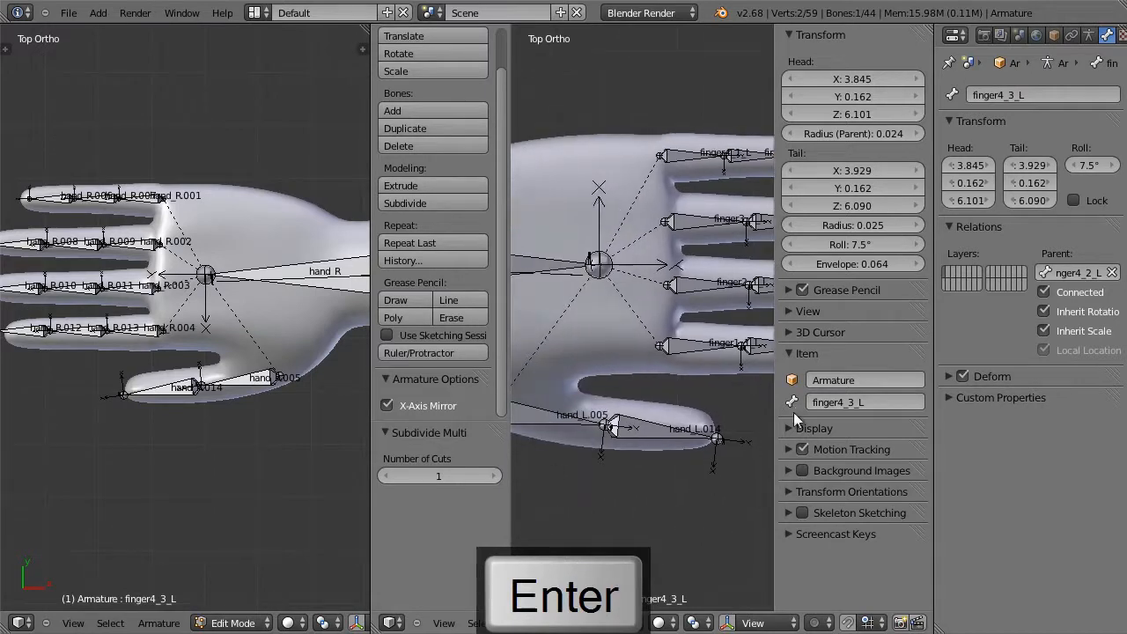
{"action": "right_click", "coordinate": [545, 416]}
{"action": "left_click", "coordinate": [851, 401]}
{"action": "key", "text": "ctrl+v"}
{"action": "type", "text": "0"}
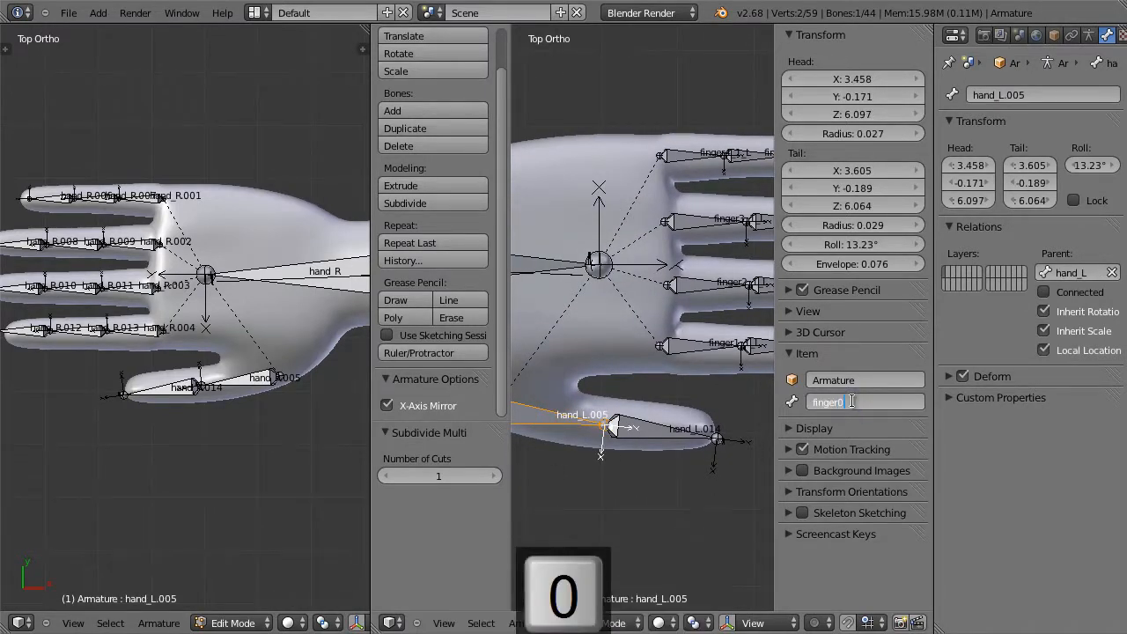
{"action": "type", "text": "_1"}
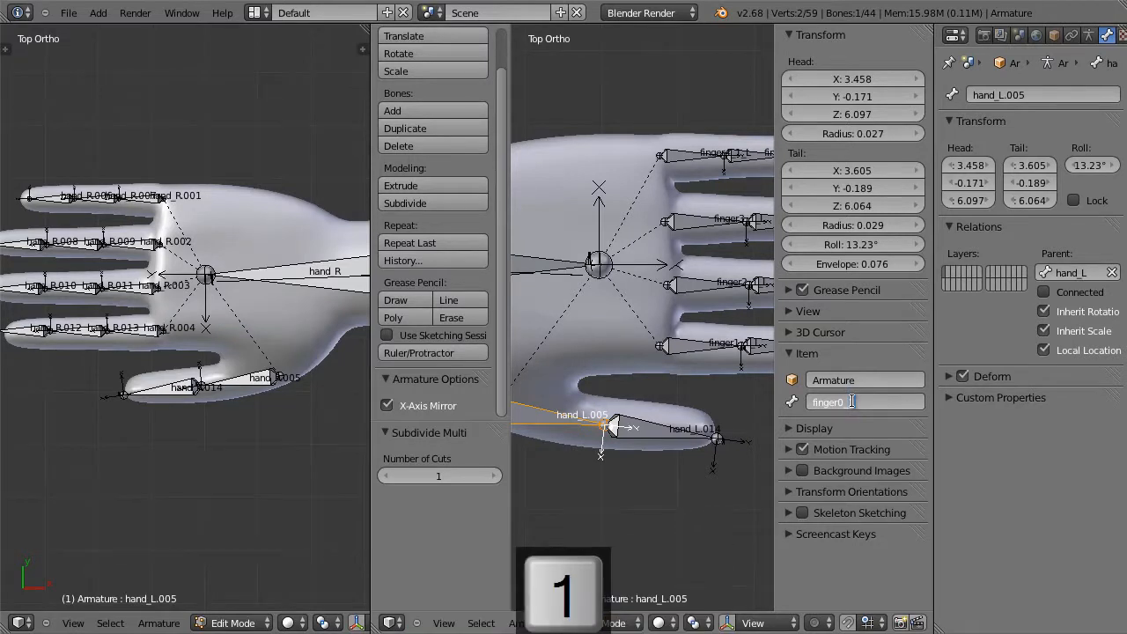
{"action": "type", "text": "_L"}
{"action": "key", "text": "Return"}
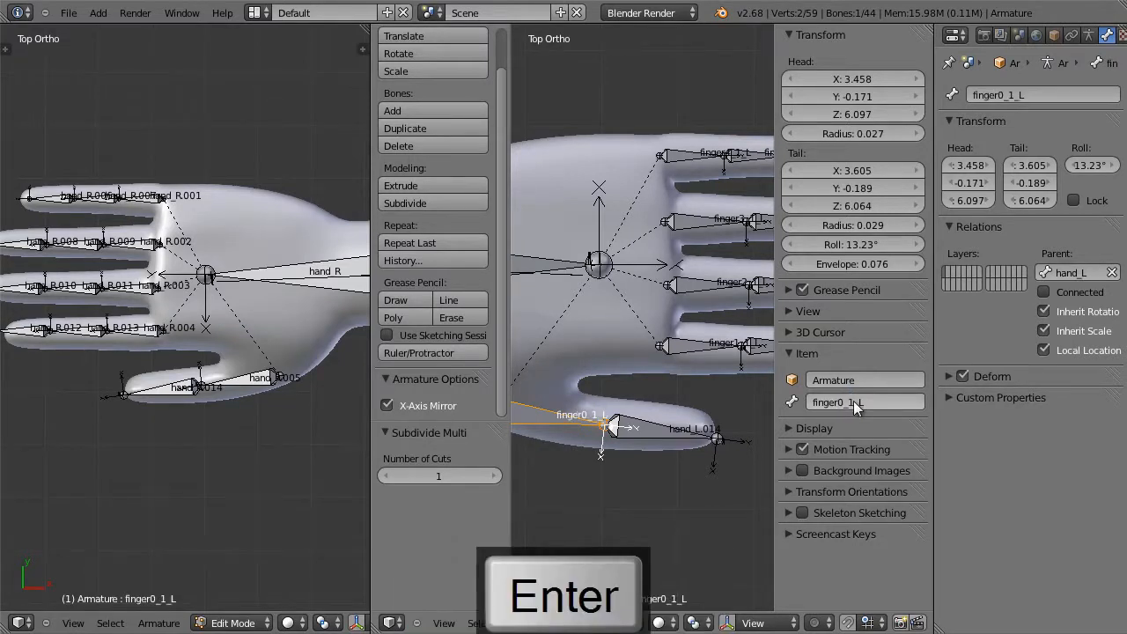
Step: Rename hand_L.014, the tip bone of the thumb, as finger0_2_L
{"action": "right_click", "coordinate": [653, 438]}
{"action": "left_click", "coordinate": [841, 401]}
{"action": "type", "text": "finger"}
{"action": "type", "text": "0"}
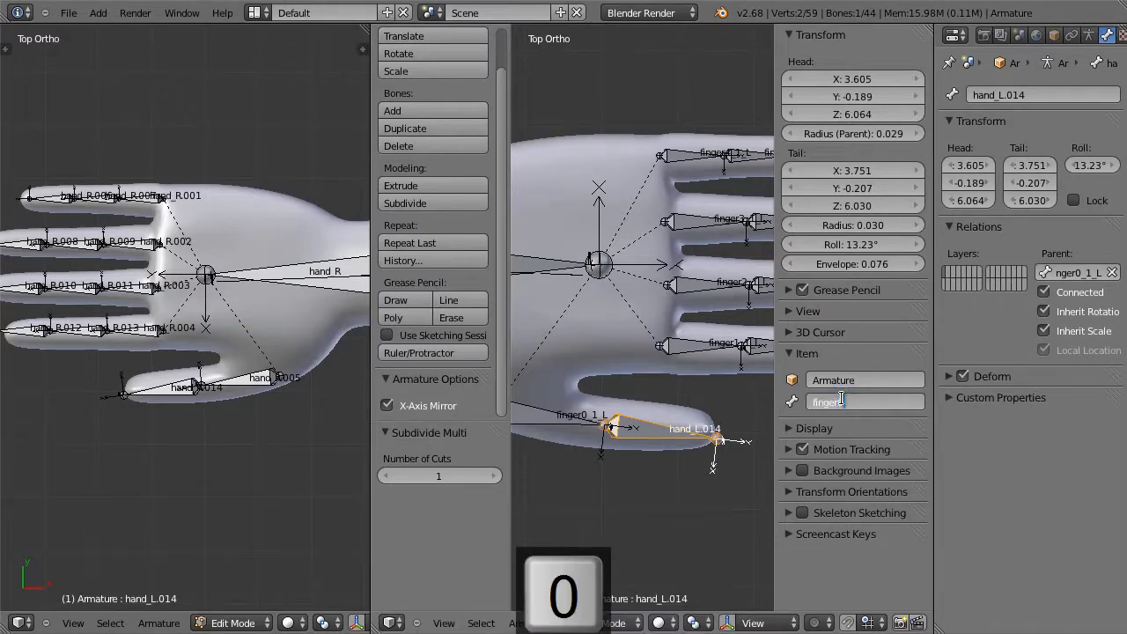
{"action": "type", "text": "_"}
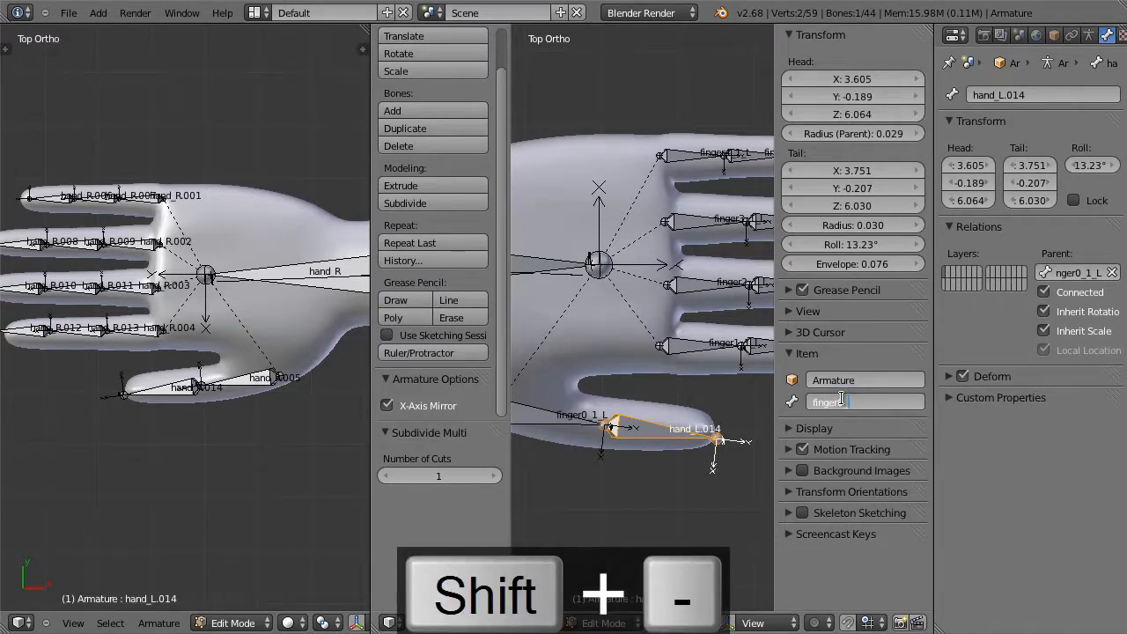
{"action": "type", "text": "2_L"}
{"action": "key", "text": "Return"}
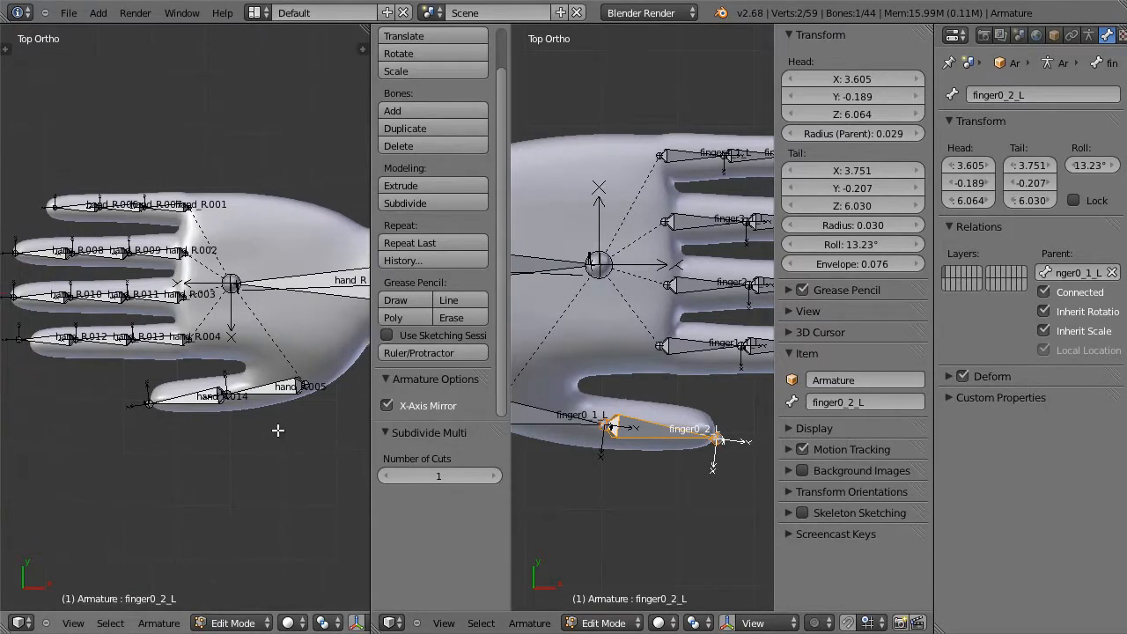
Step: Widen the viewport showing the right hand and display the bone properties there instead of in the left-hand viewport
{"action": "scroll", "coordinate": [277, 427], "scroll_direction": "up", "scroll_amount": 2}
{"action": "scroll", "coordinate": [303, 442], "scroll_direction": "down", "scroll_amount": 1}
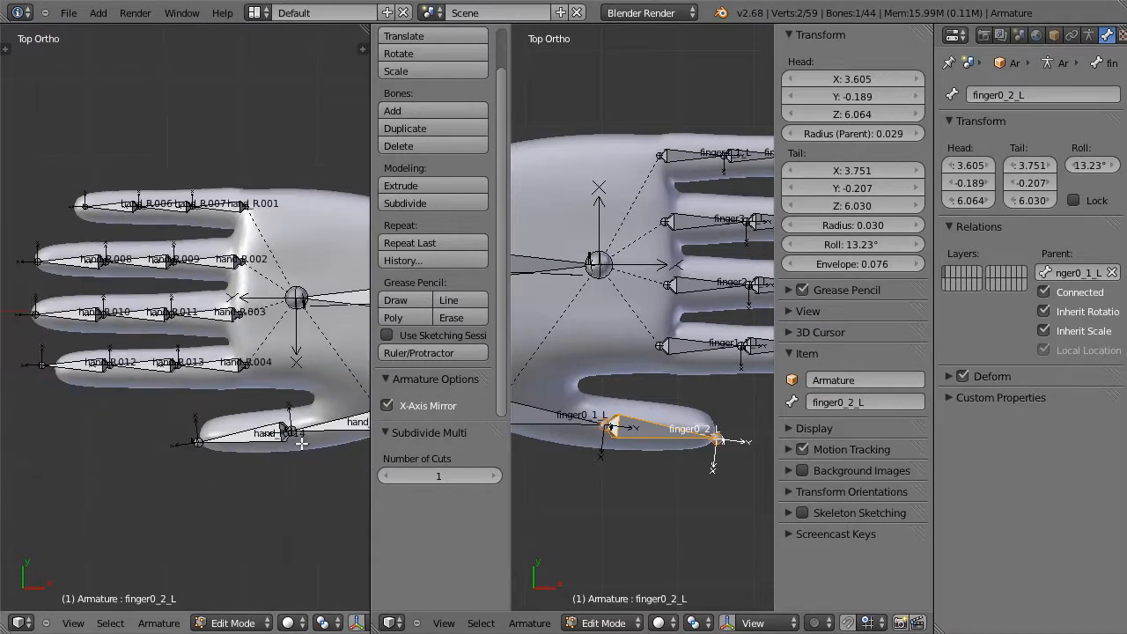
{"action": "left_click_drag", "start_coordinate": [373, 435], "coordinate": [497, 435]}
{"action": "right_click", "coordinate": [414, 420]}
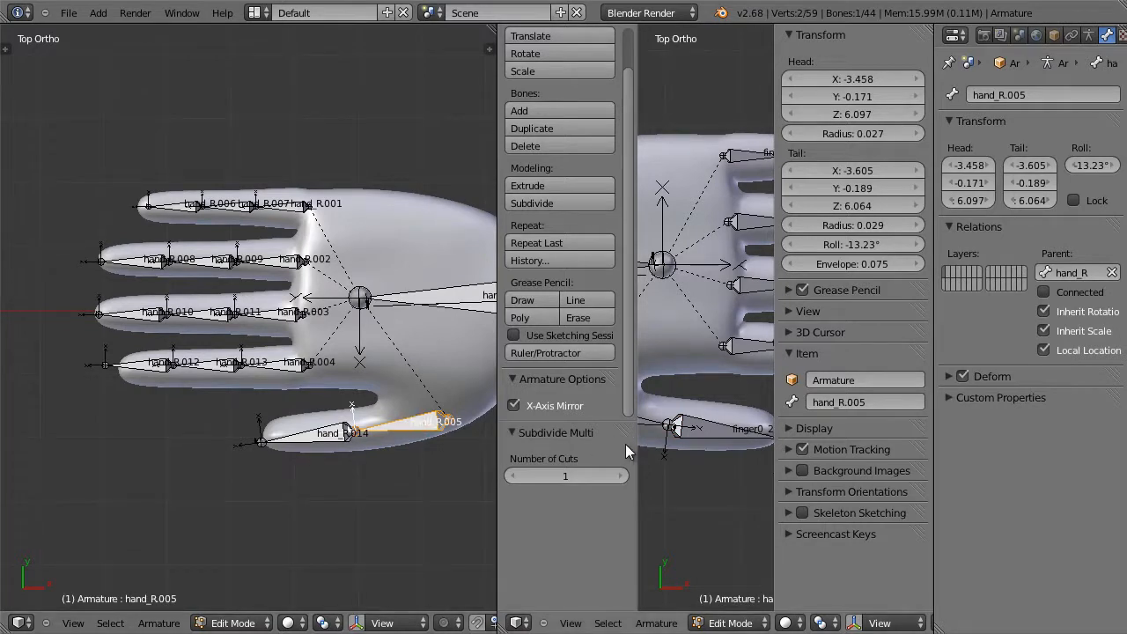
{"action": "key", "text": "t"}
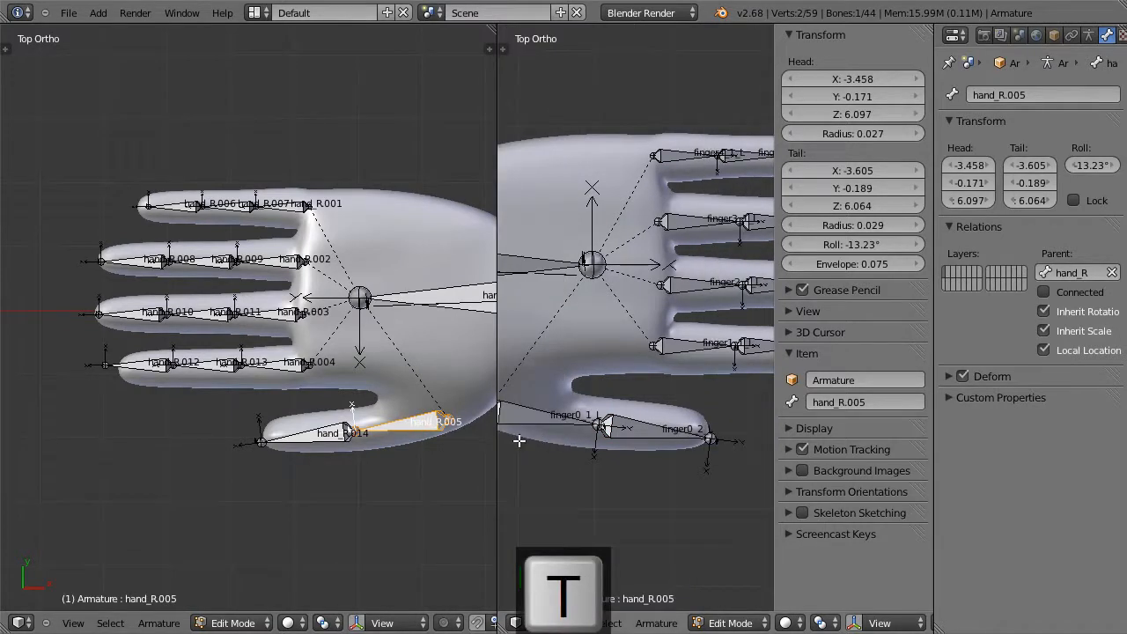
{"action": "key", "text": "n"}
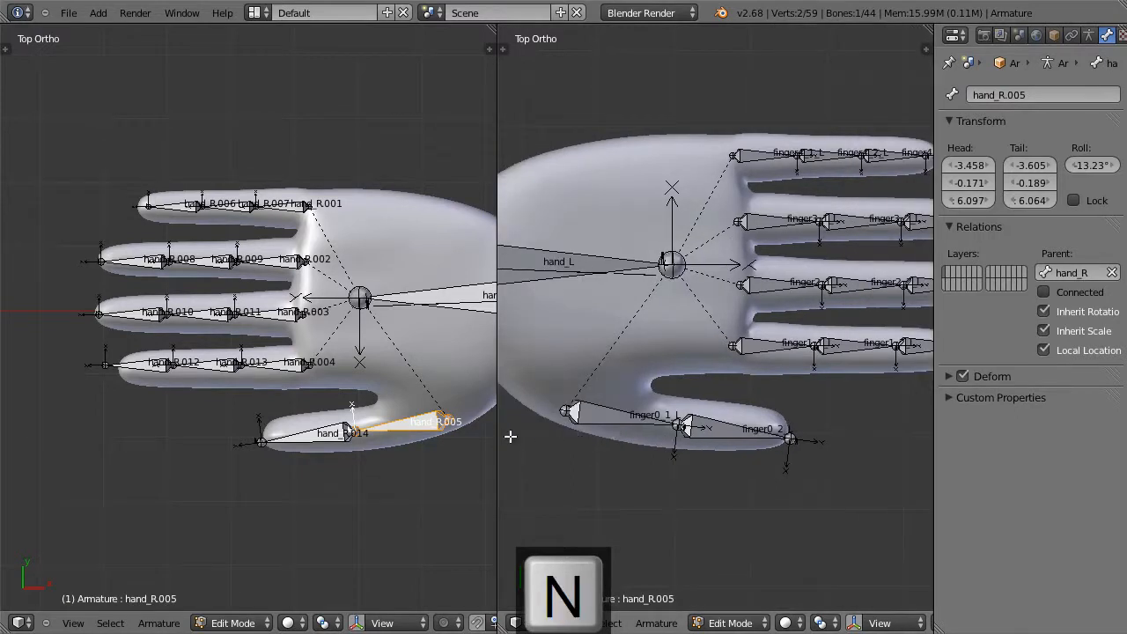
{"action": "left_click_drag", "start_coordinate": [497, 426], "coordinate": [652, 427]}
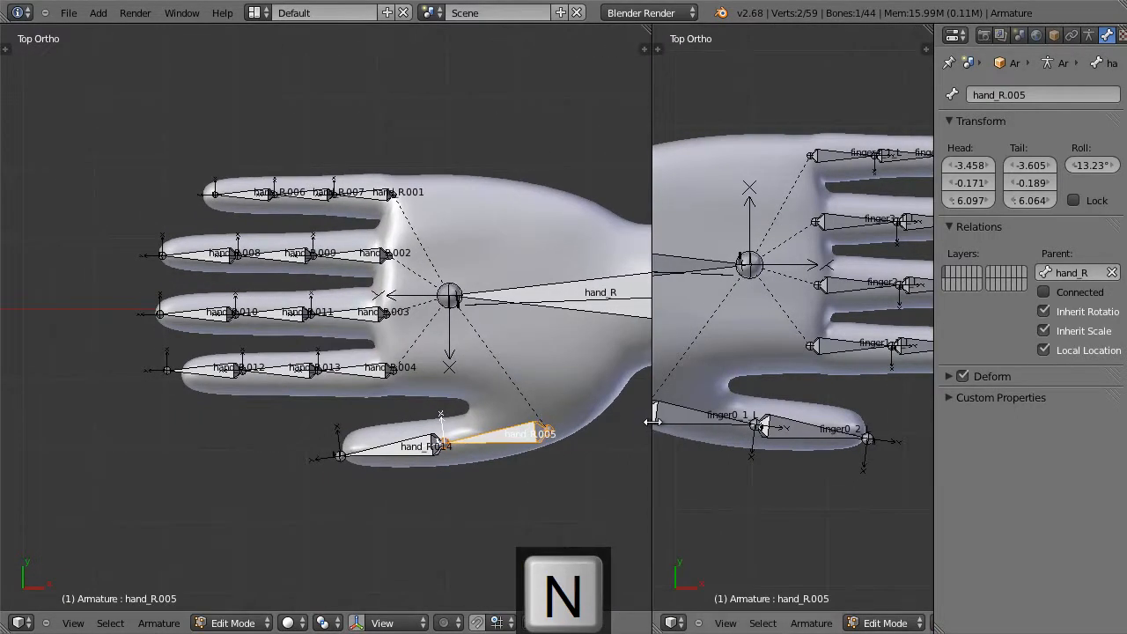
{"action": "key", "text": "n"}
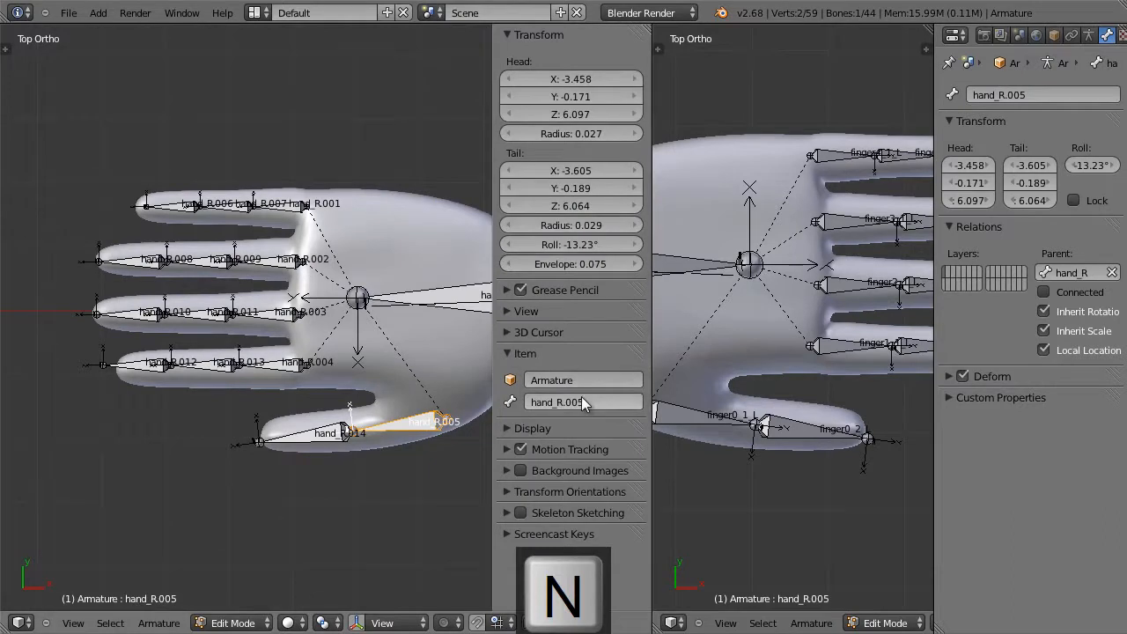
Step: Rename hand_R.005, the base bone of the right thumb, as finger0_1_R
{"action": "left_click", "coordinate": [542, 402]}
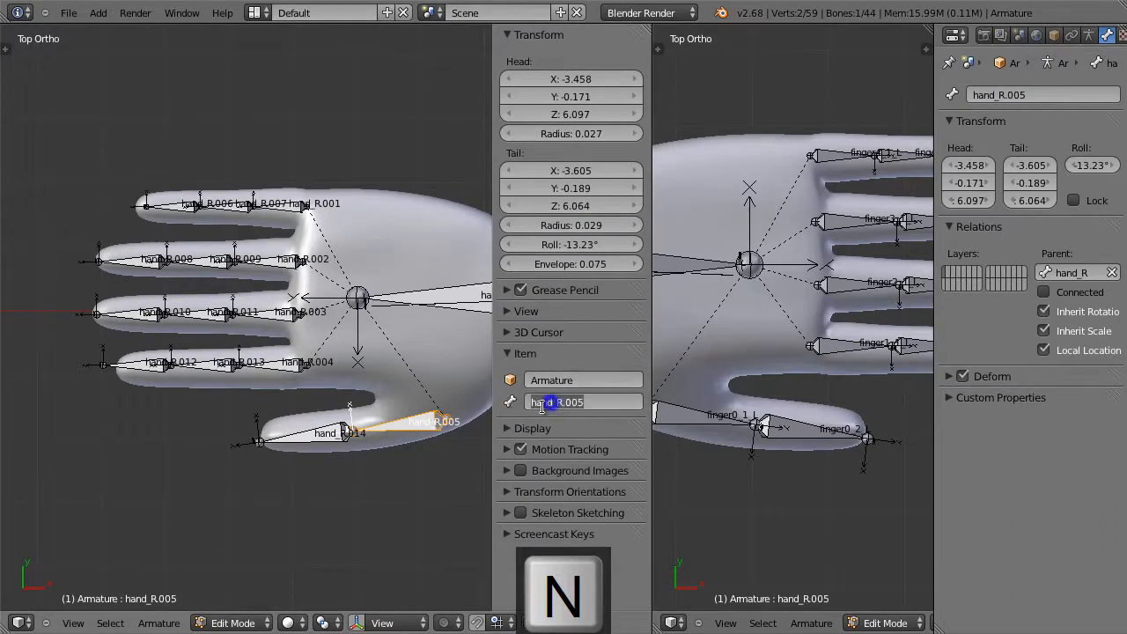
{"action": "type", "text": "f"}
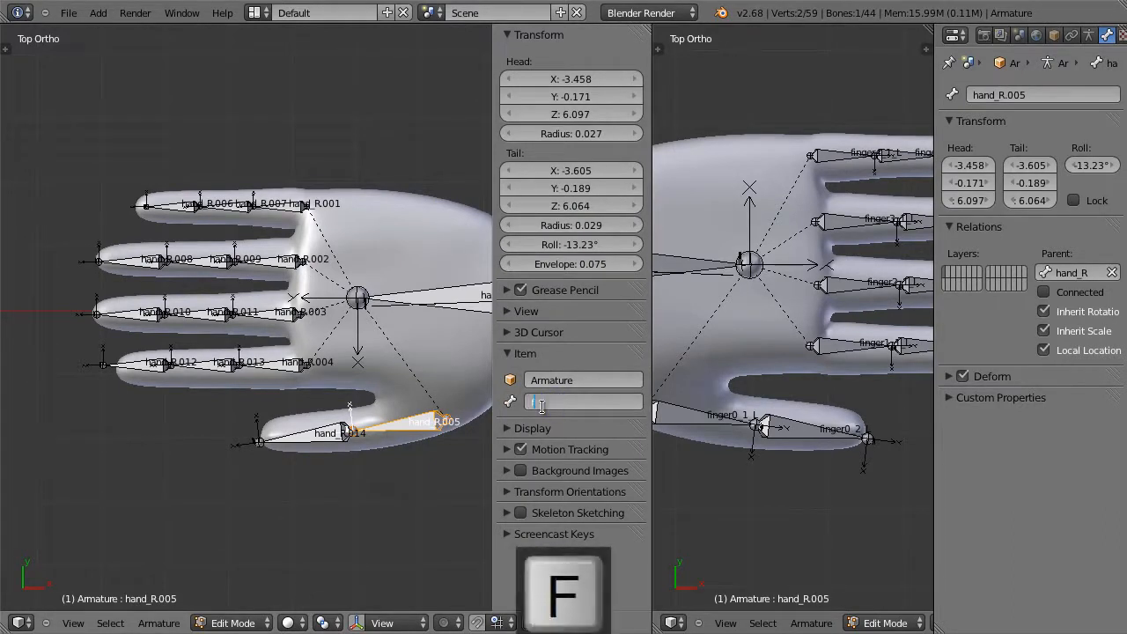
{"action": "type", "text": "inger0_1_R"}
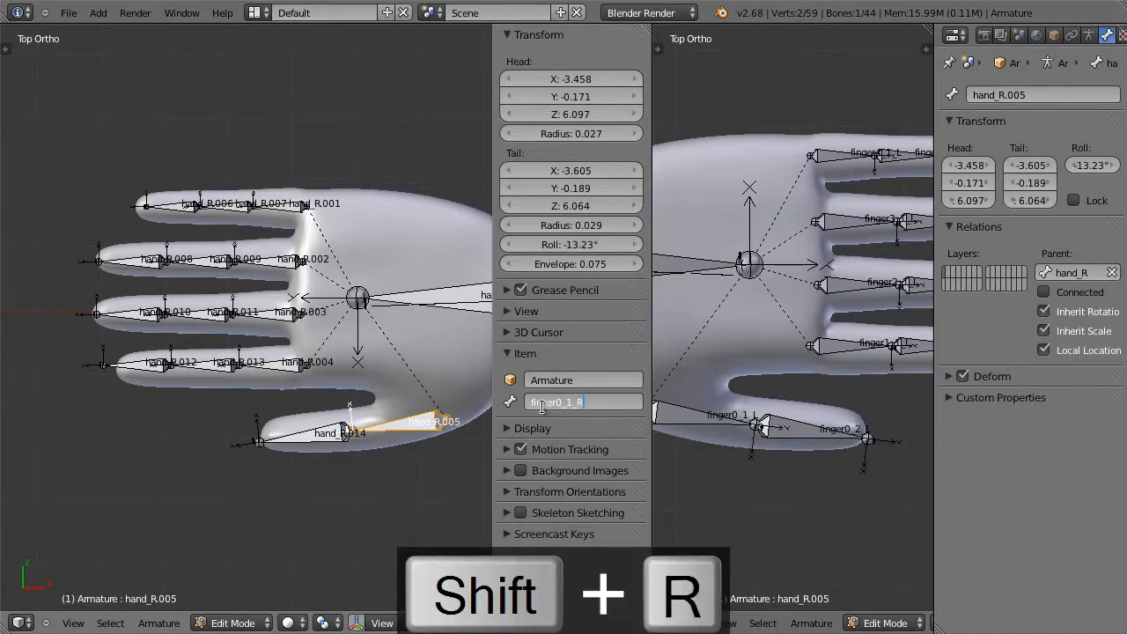
{"action": "key", "text": "Return"}
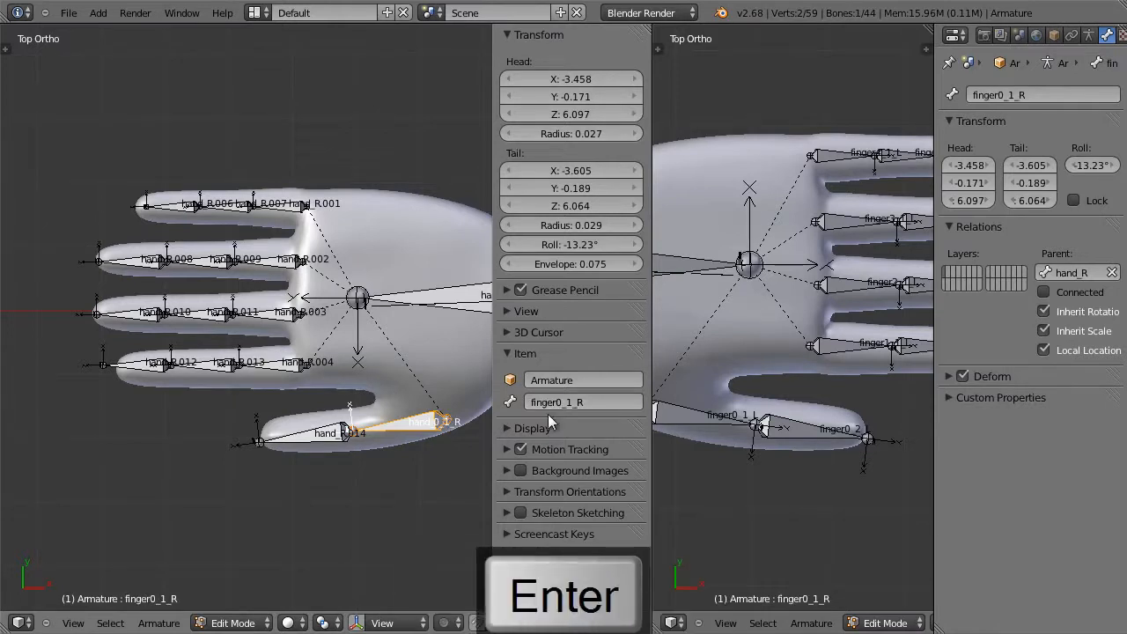
Step: Rename hand_R.014, the tip bone of the right thumb, as finger0_2_R
{"action": "right_click", "coordinate": [322, 429]}
{"action": "left_click", "coordinate": [546, 402]}
{"action": "type", "text": "fi"}
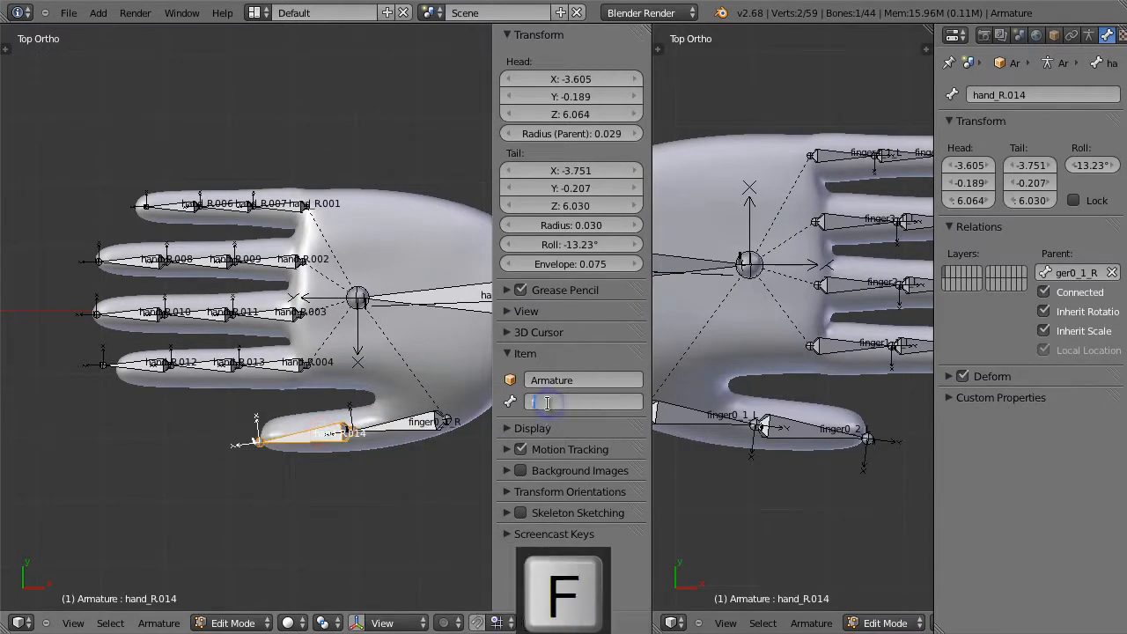
{"action": "type", "text": "nger0"}
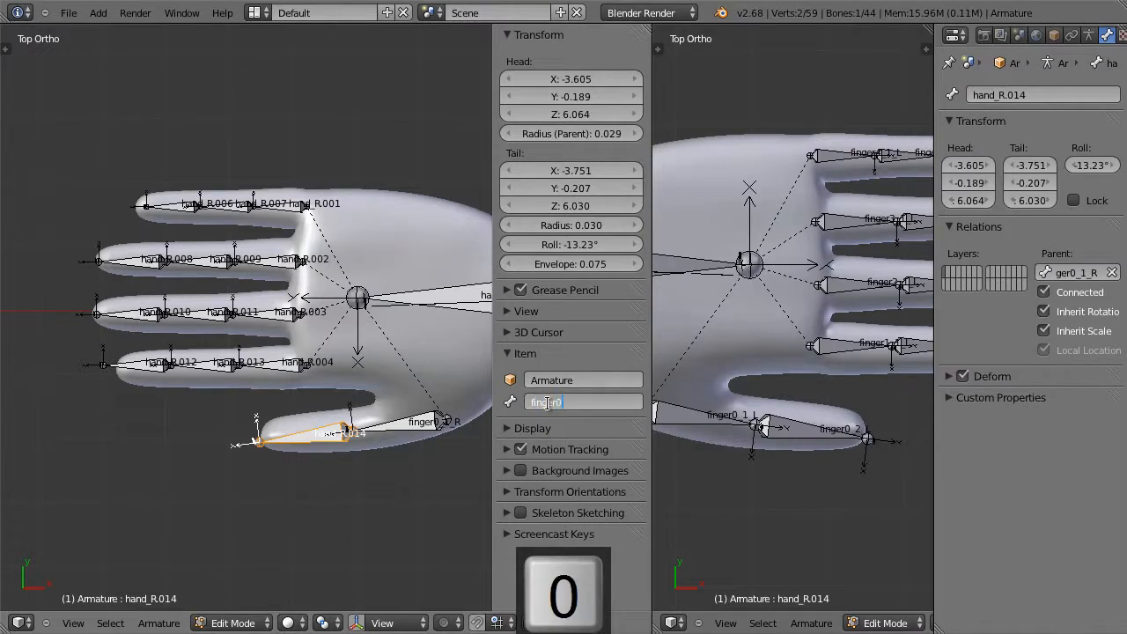
{"action": "type", "text": "_2_R"}
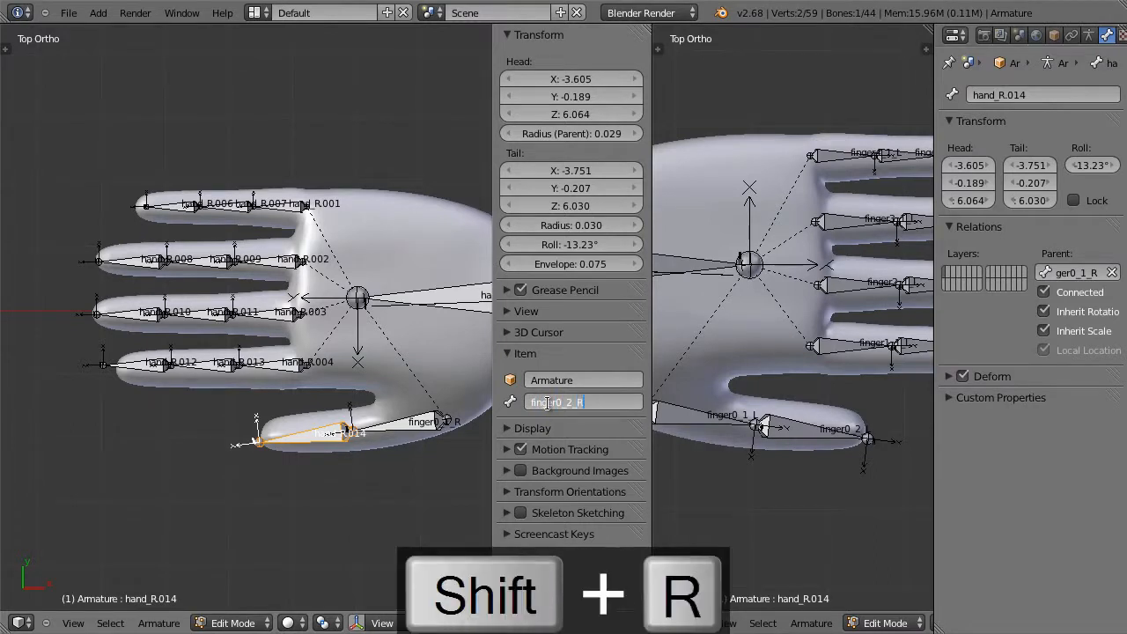
{"action": "key", "text": "Return"}
Step: Rename hand_R.004, the base bone of the right index finger, as finger1_1_R, copying the prefix "finger" for reuse
{"action": "right_click", "coordinate": [282, 365]}
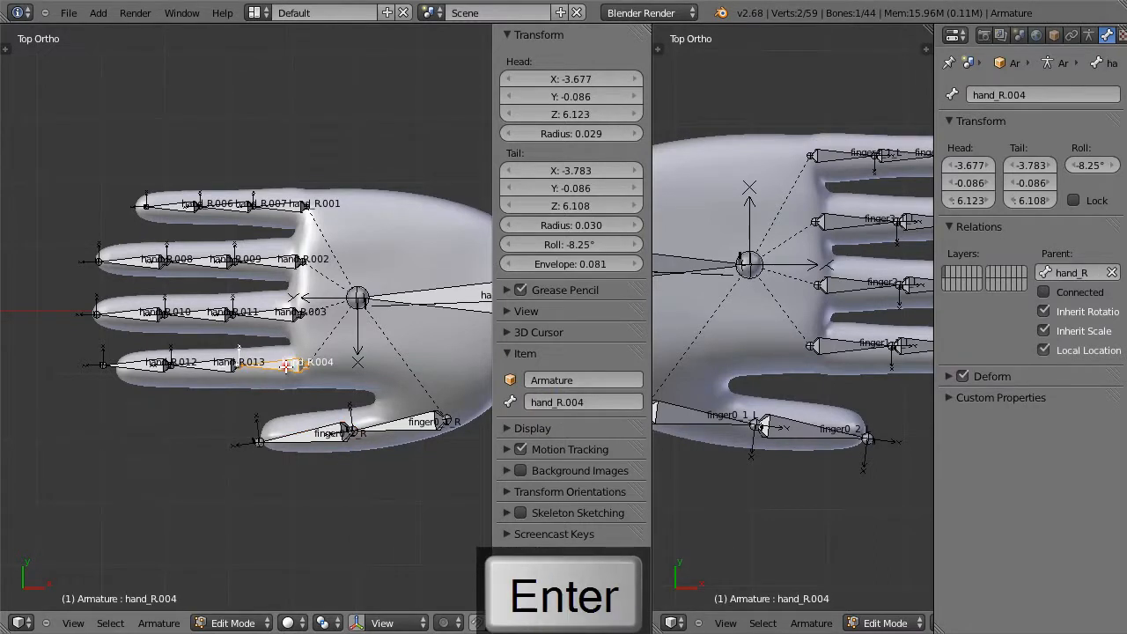
{"action": "type", "text": "finger"}
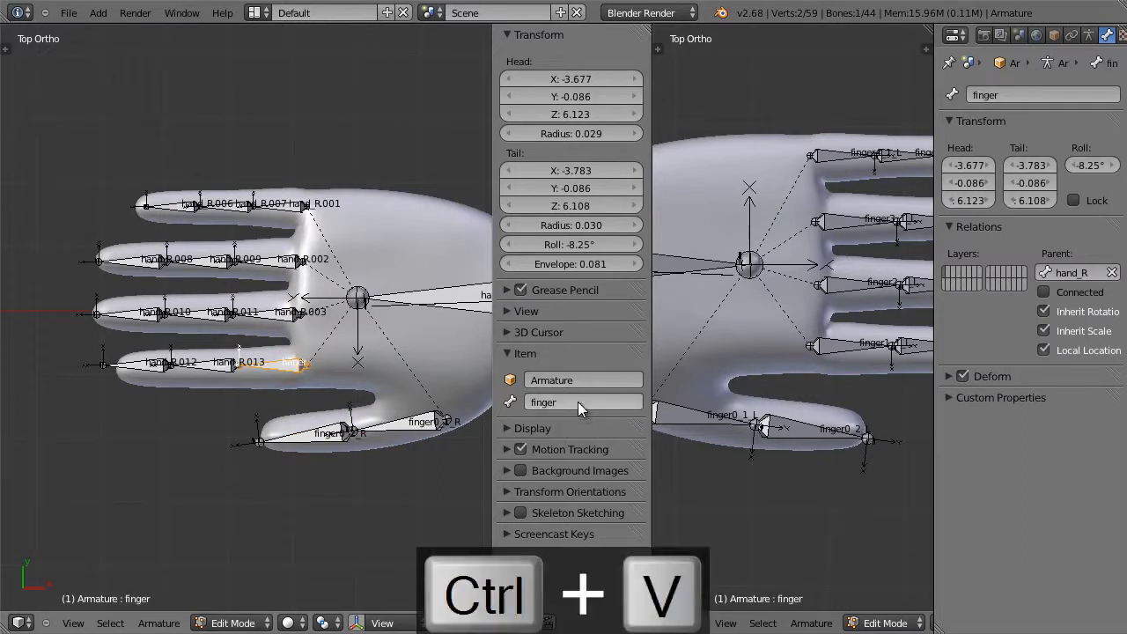
{"action": "left_click", "coordinate": [577, 402]}
{"action": "key", "text": "ctrl+c"}
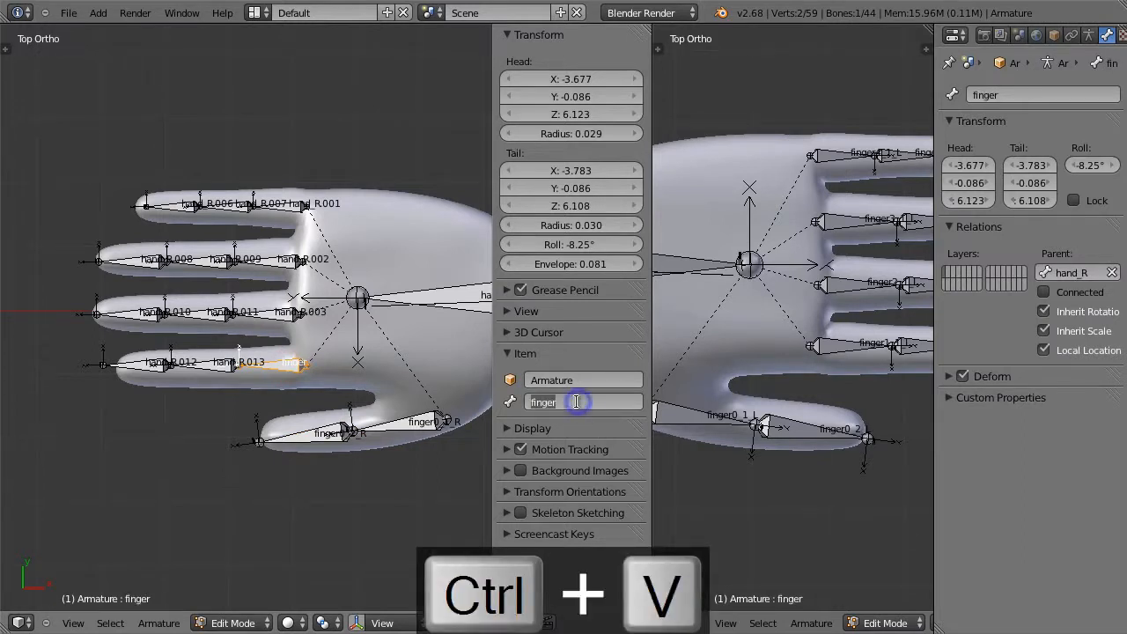
{"action": "type", "text": "1_1_R"}
{"action": "key", "text": "Return"}
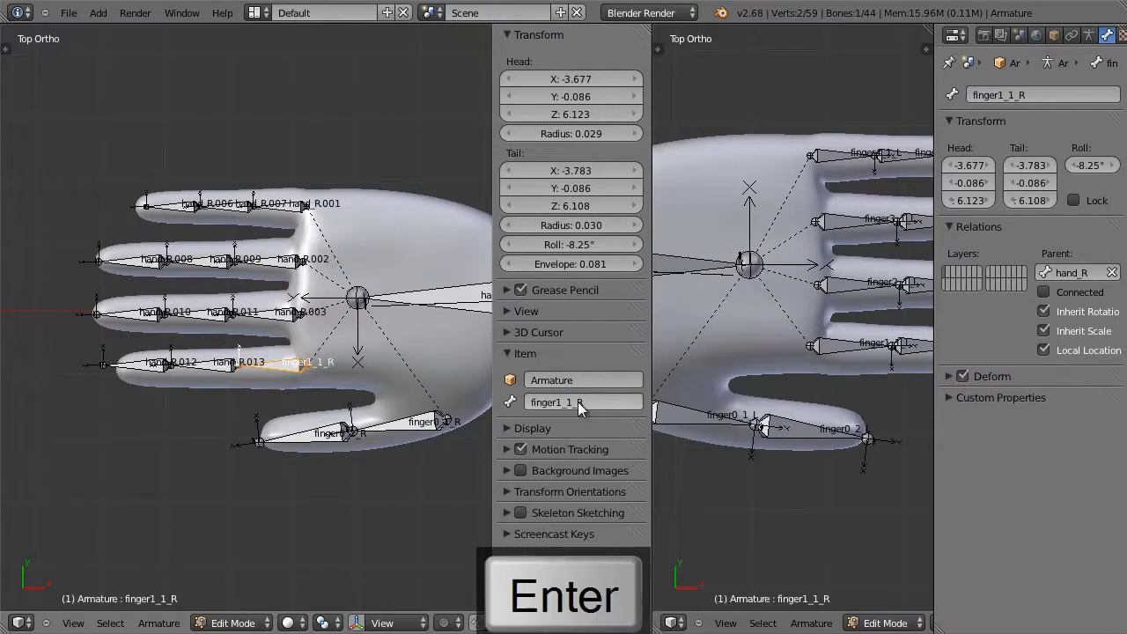
Step: Rename hand_R.013, the middle bone of the right index finger, as finger1_2_R
{"action": "right_click", "coordinate": [221, 360]}
{"action": "left_click", "coordinate": [563, 401]}
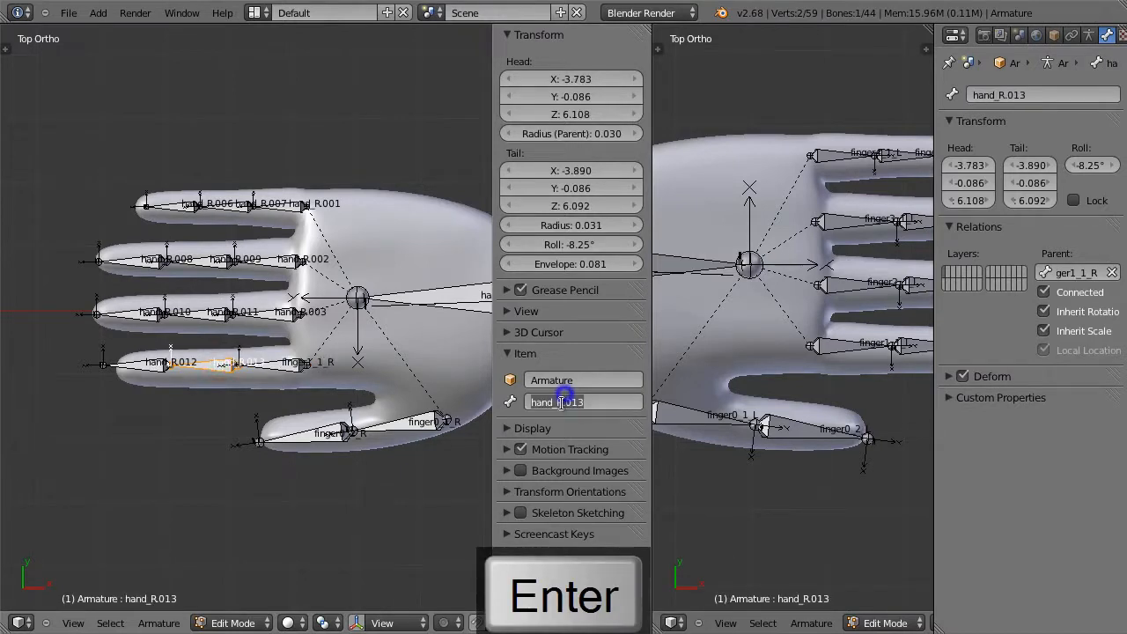
{"action": "type", "text": "finger"}
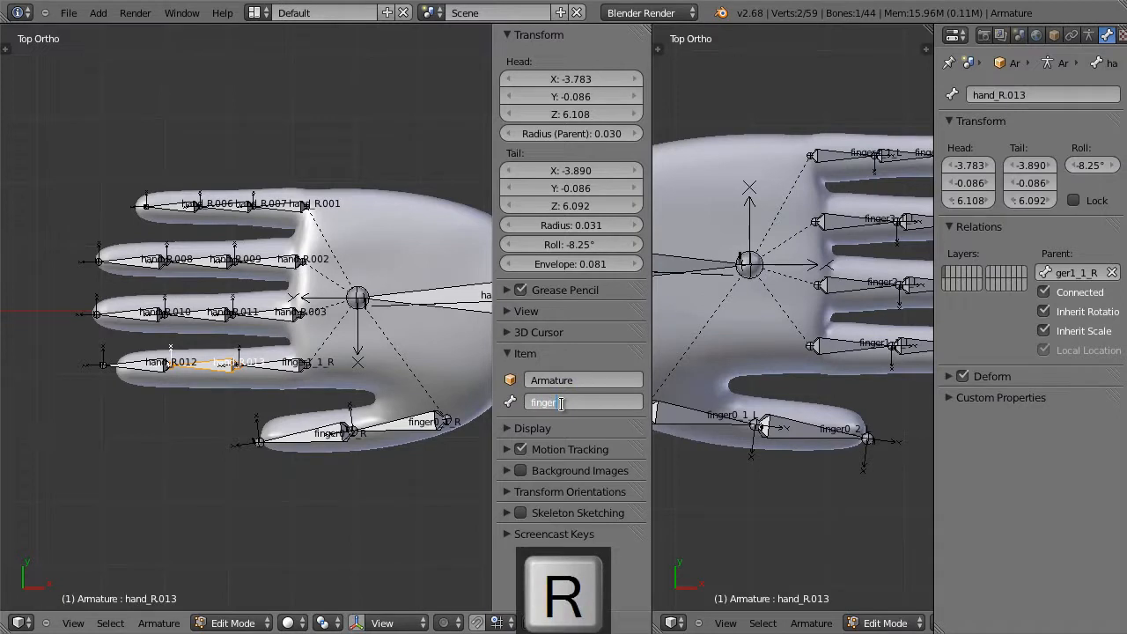
{"action": "type", "text": "1_2_R"}
{"action": "key", "text": "Return"}
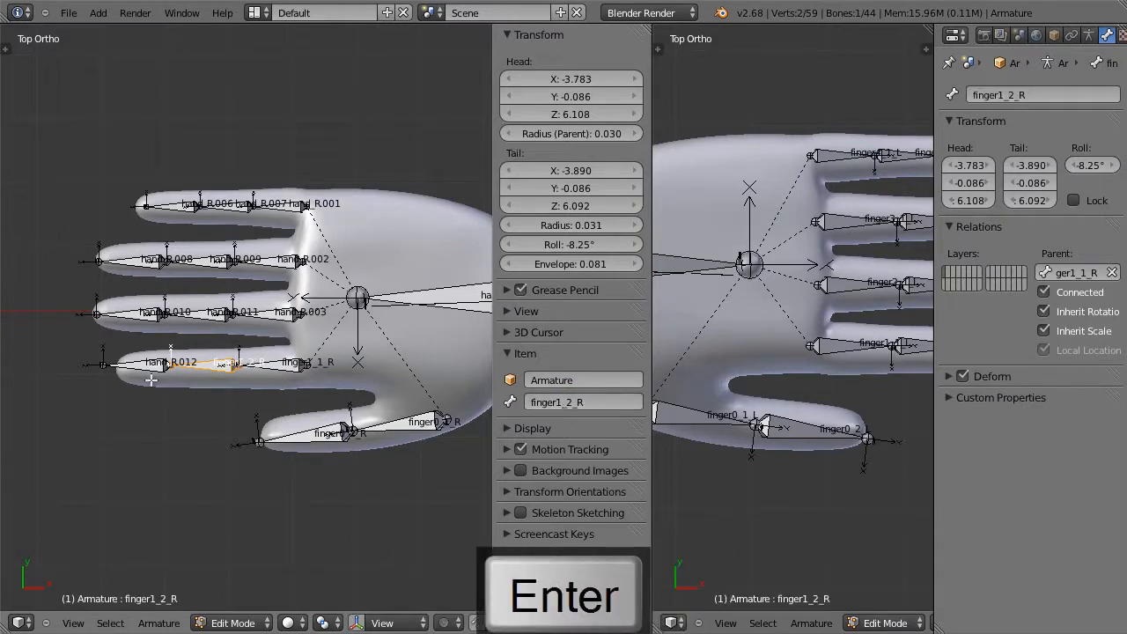
Step: Rename hand_R.012, the tip bone of the right index finger, as finger1_3_R
{"action": "right_click", "coordinate": [154, 363]}
{"action": "left_click", "coordinate": [555, 402]}
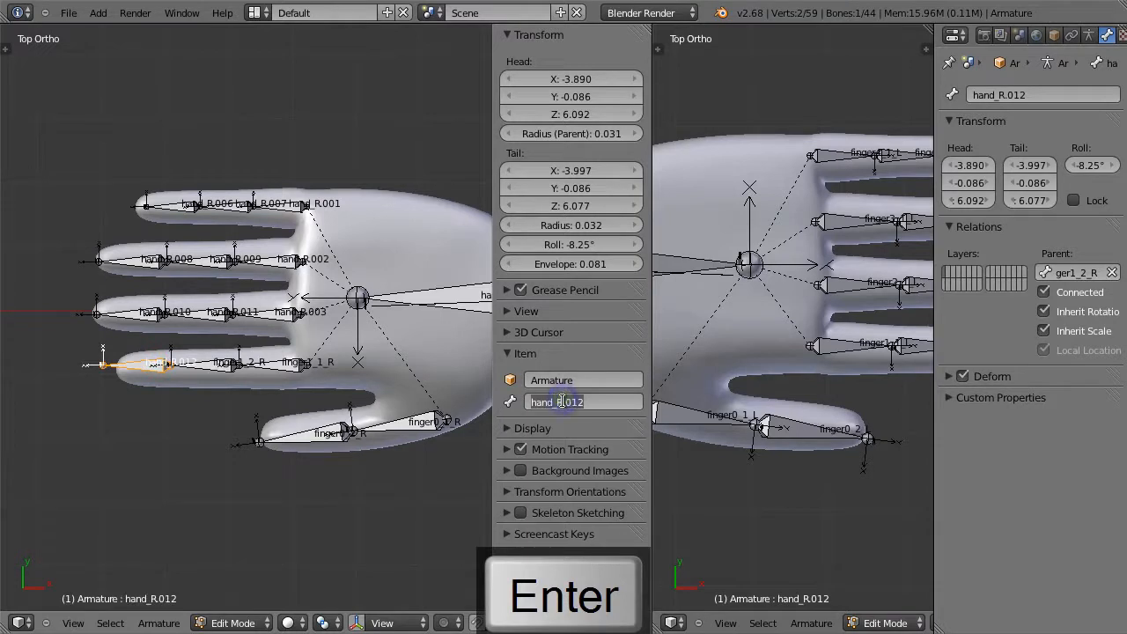
{"action": "type", "text": "finger"}
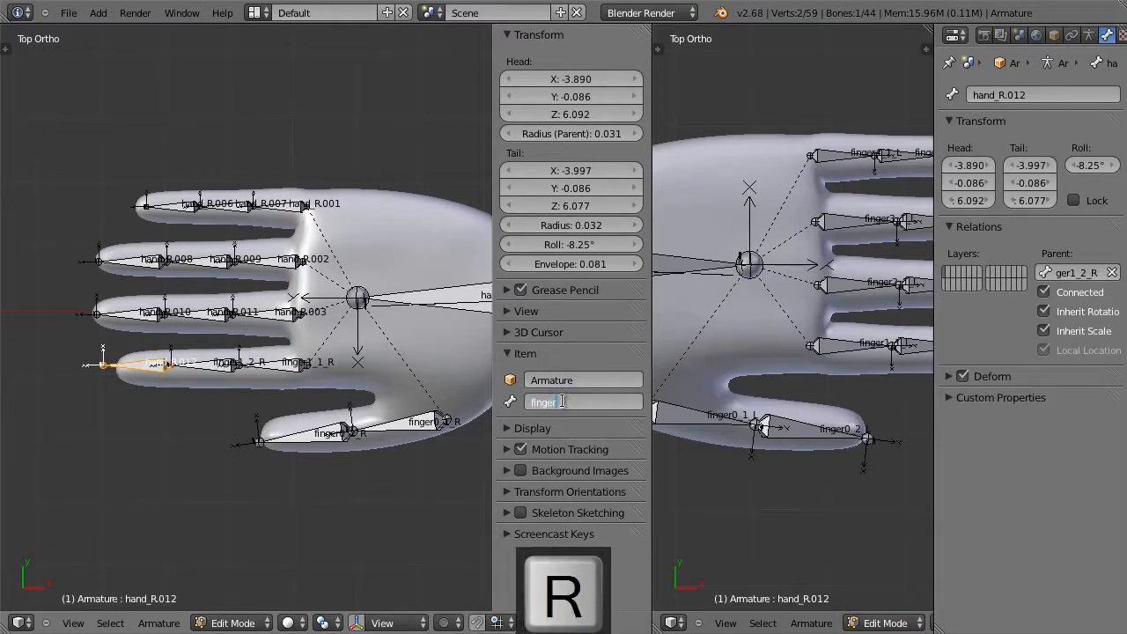
{"action": "type", "text": "1_3"}
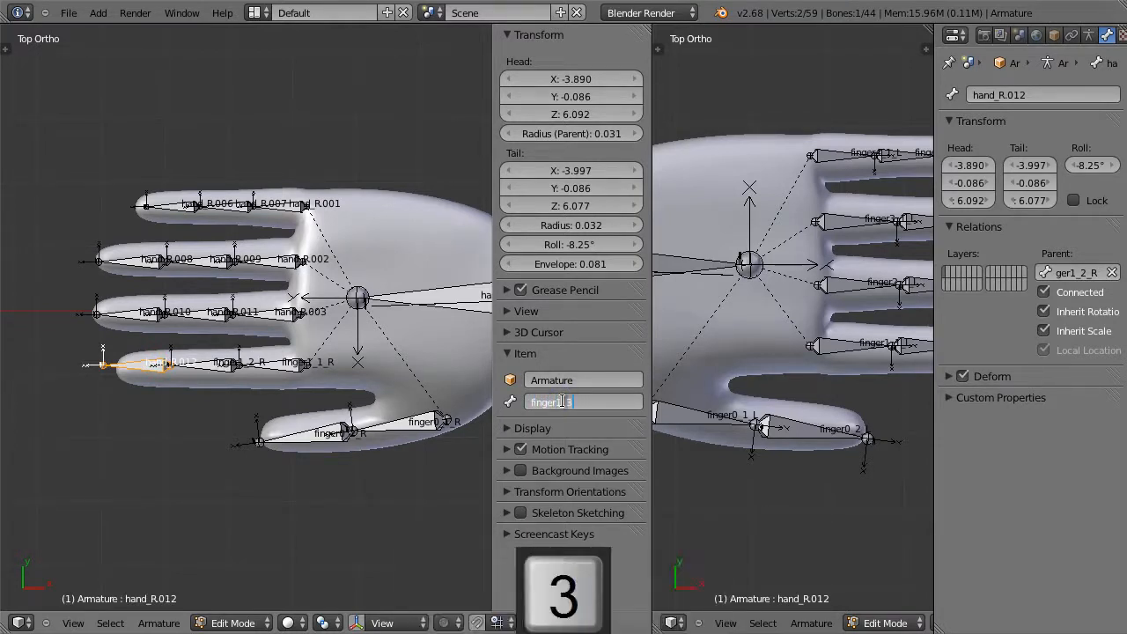
{"action": "type", "text": "_R"}
{"action": "key", "text": "Return"}
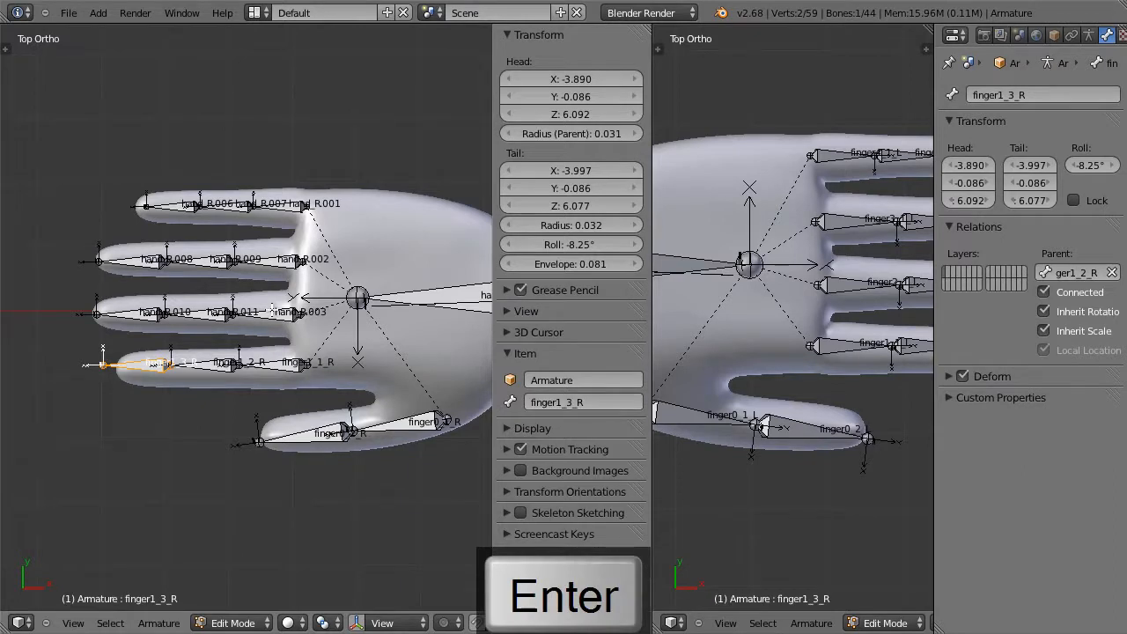
Step: Rename hand_R.003, the base bone of the right middle finger, as finger2_1_R
{"action": "right_click", "coordinate": [275, 313]}
{"action": "double_click", "coordinate": [566, 401]}
{"action": "type", "text": "f"}
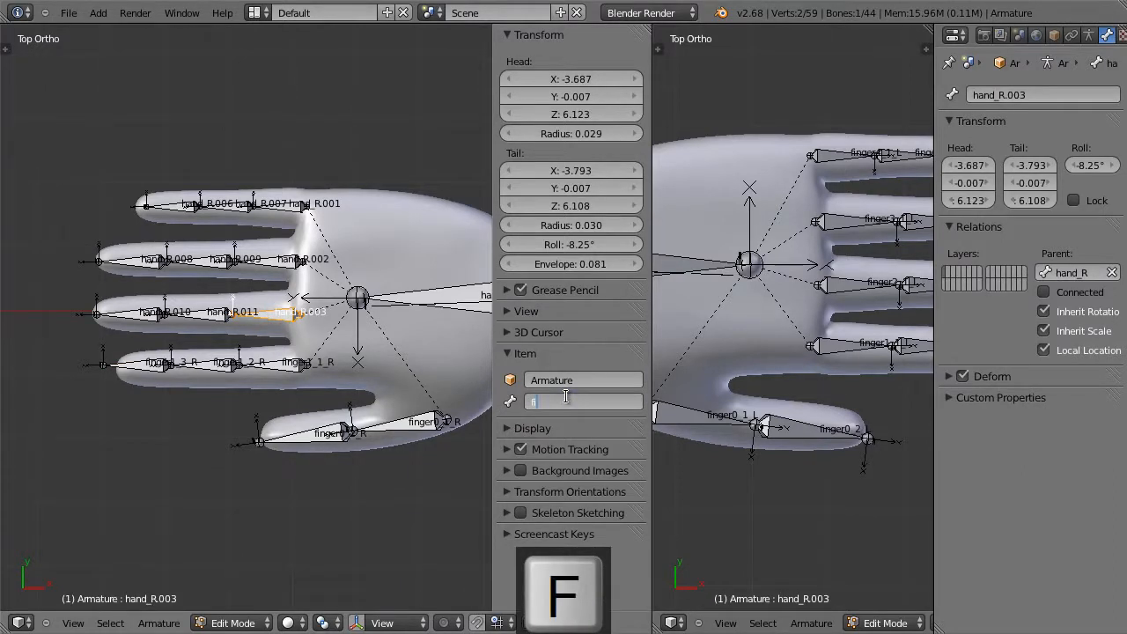
{"action": "type", "text": "inger2_1_"}
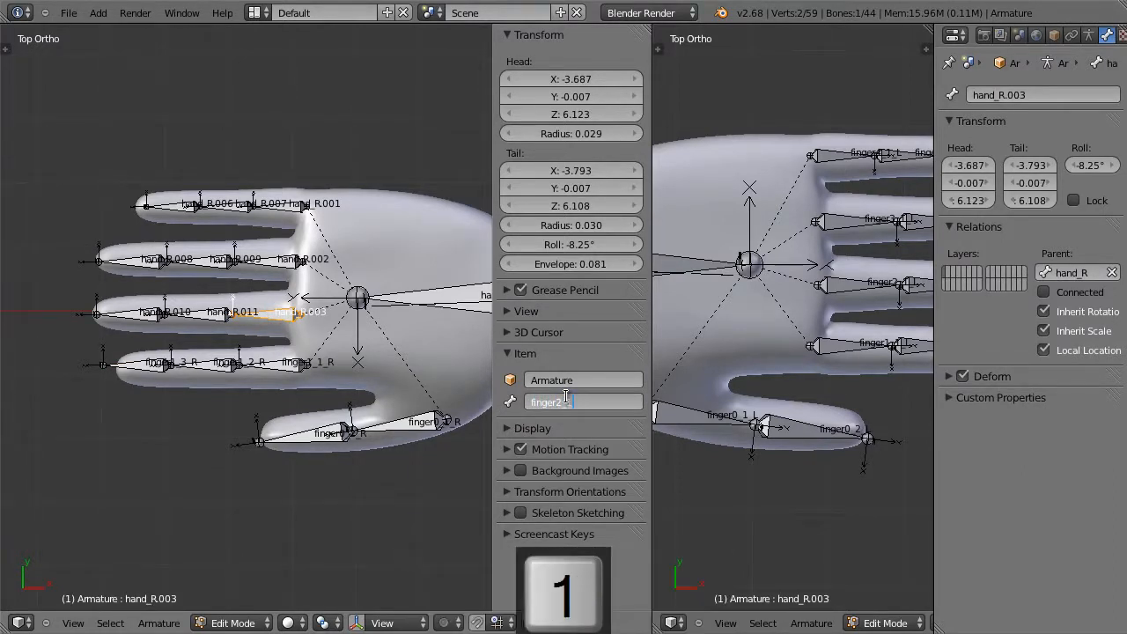
{"action": "type", "text": "R"}
{"action": "key", "text": "Return"}
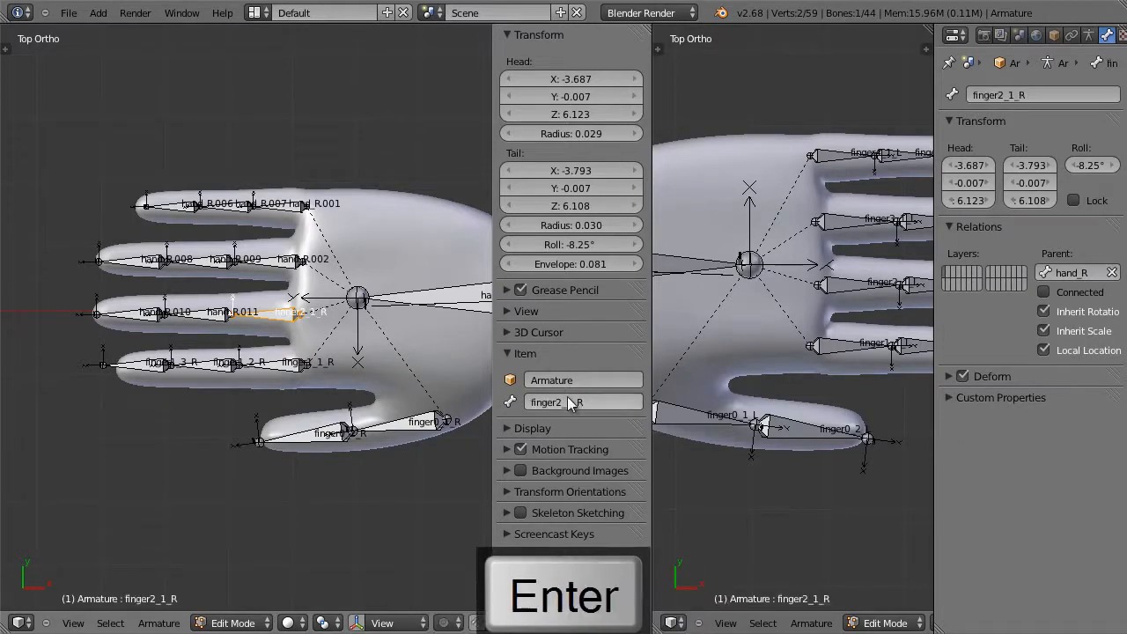
Step: Rename hand_R.011, the middle bone of the right middle finger, as finger2_2_R
{"action": "right_click", "coordinate": [224, 317]}
{"action": "left_click", "coordinate": [557, 402]}
{"action": "key", "text": "ctrl+v"}
{"action": "type", "text": "2"}
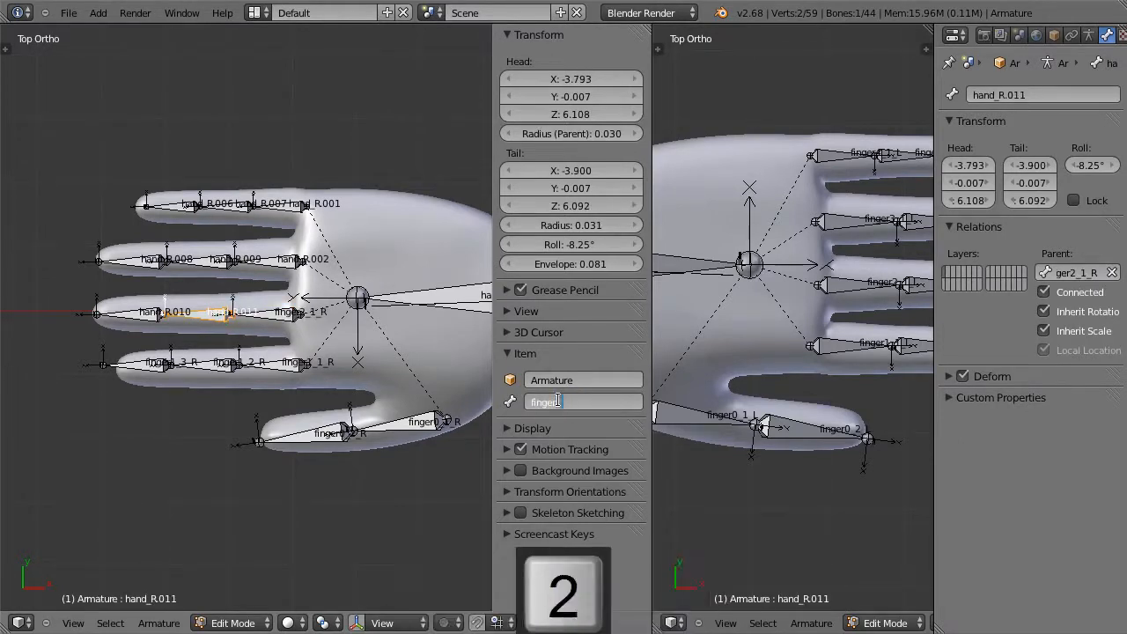
{"action": "type", "text": "_2_R"}
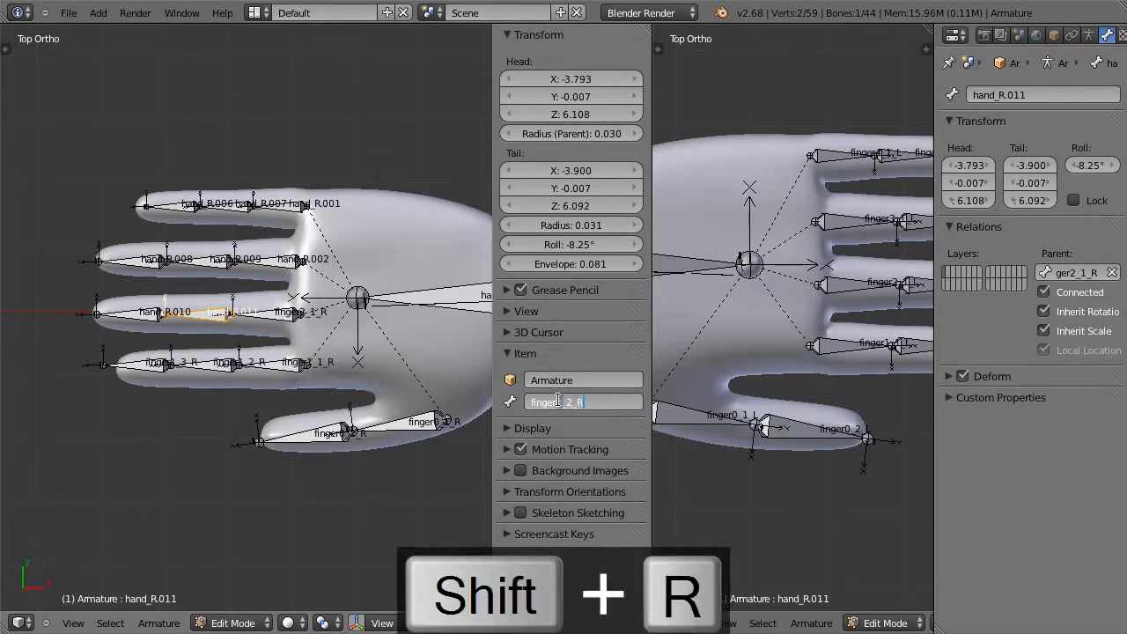
{"action": "key", "text": "Return"}
Step: Rename hand_R.010, the tip bone of the right middle finger, as finger2_3_R
{"action": "right_click", "coordinate": [144, 314]}
{"action": "left_click", "coordinate": [554, 402]}
{"action": "key", "text": "ctrl+v"}
{"action": "type", "text": "2"}
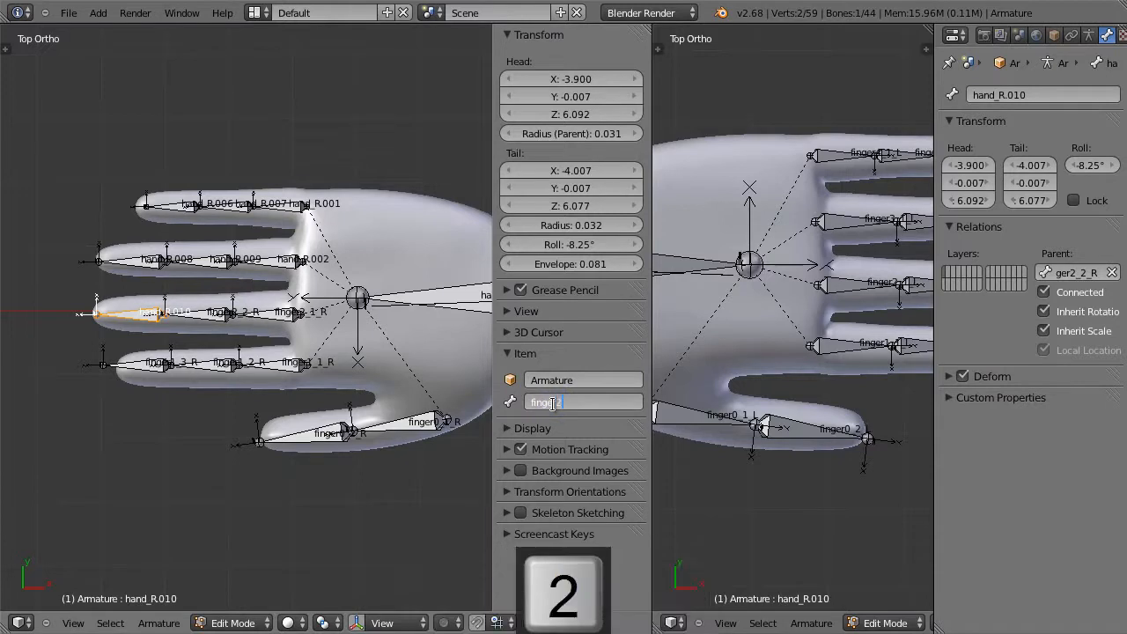
{"action": "type", "text": "_3_R"}
{"action": "key", "text": "Return"}
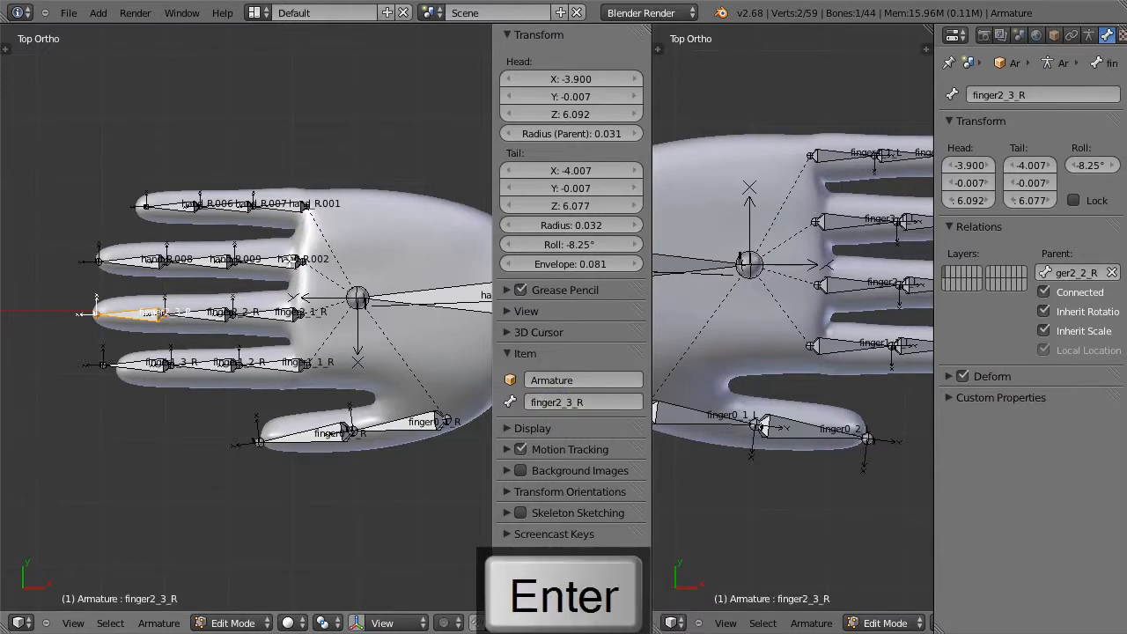
Step: Rename hand_R.002, the base bone of the right ring finger, as finger3_1_R
{"action": "right_click", "coordinate": [290, 259]}
{"action": "left_click", "coordinate": [580, 406]}
{"action": "key", "text": "ctrl+v"}
{"action": "type", "text": "3_1_R"}
{"action": "key", "text": "Return"}
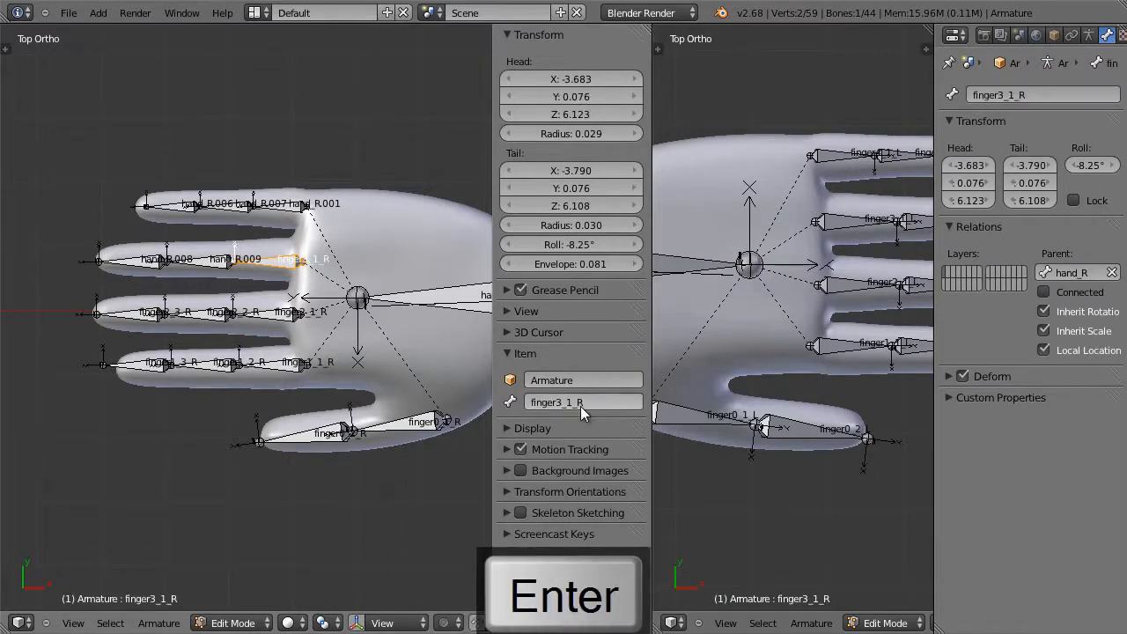
Step: Rename hand_R.009, the middle bone of the right ring finger, as finger3_2_R
{"action": "right_click", "coordinate": [225, 262]}
{"action": "left_click", "coordinate": [548, 401]}
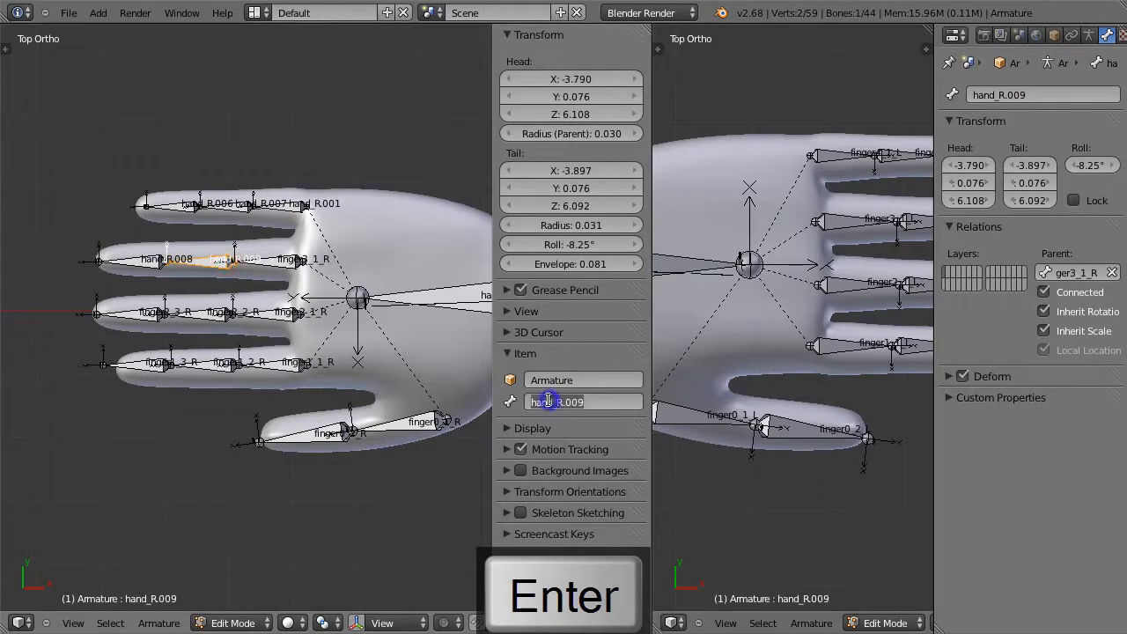
{"action": "type", "text": "finger"}
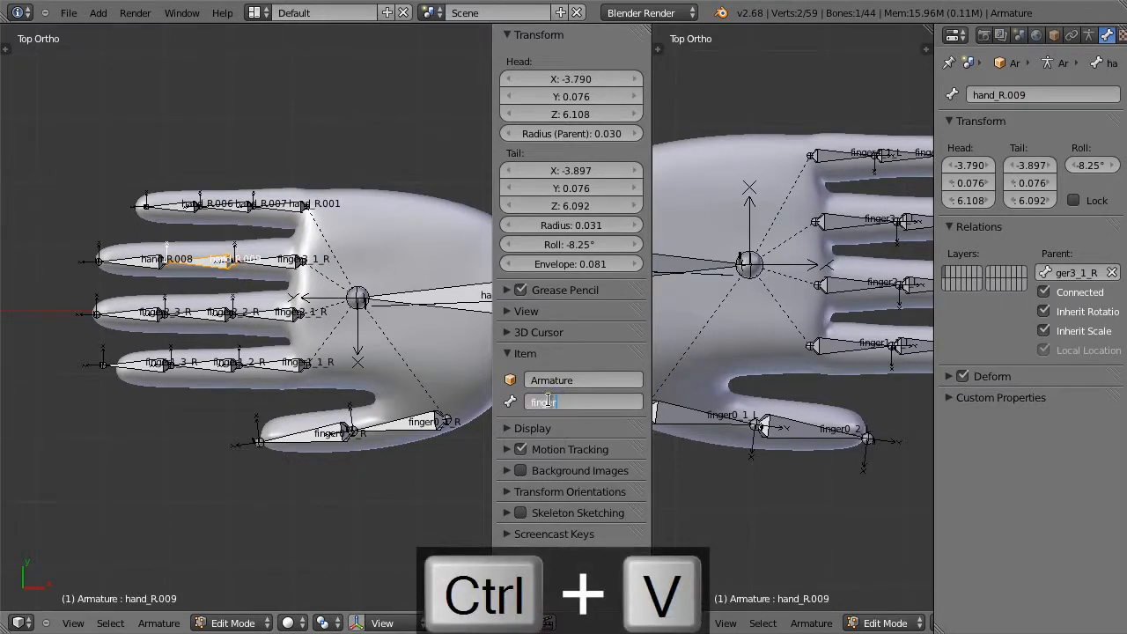
{"action": "type", "text": "3"}
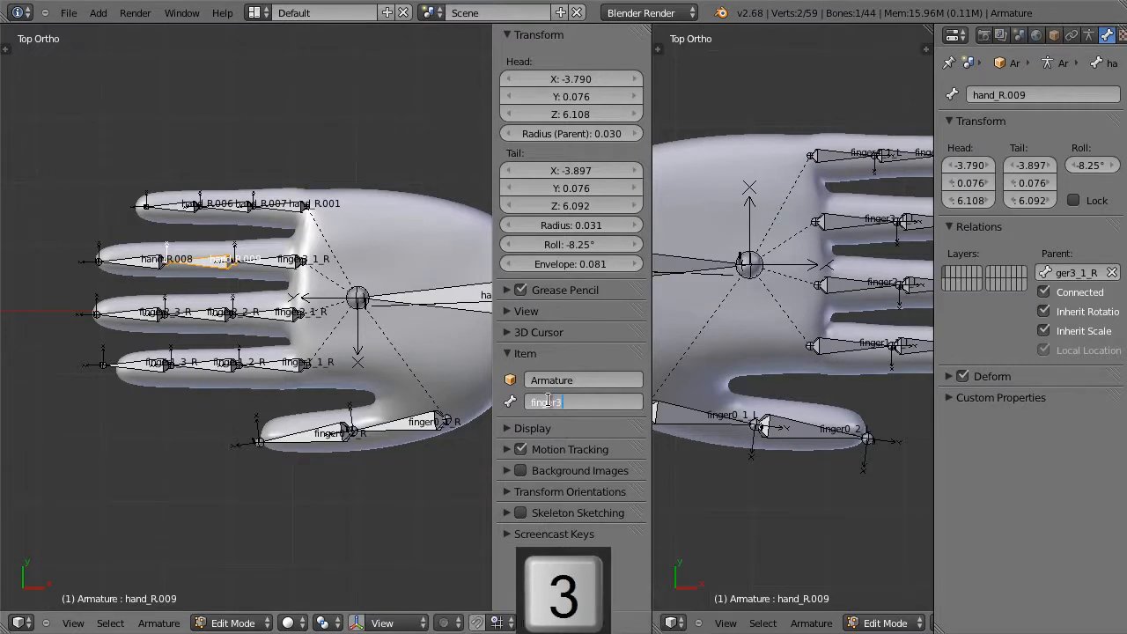
{"action": "type", "text": "_2_R"}
{"action": "key", "text": "Return"}
Step: Rename hand_R.008, the tip bone of the right ring finger, as finger3_3_R
{"action": "right_click", "coordinate": [145, 261]}
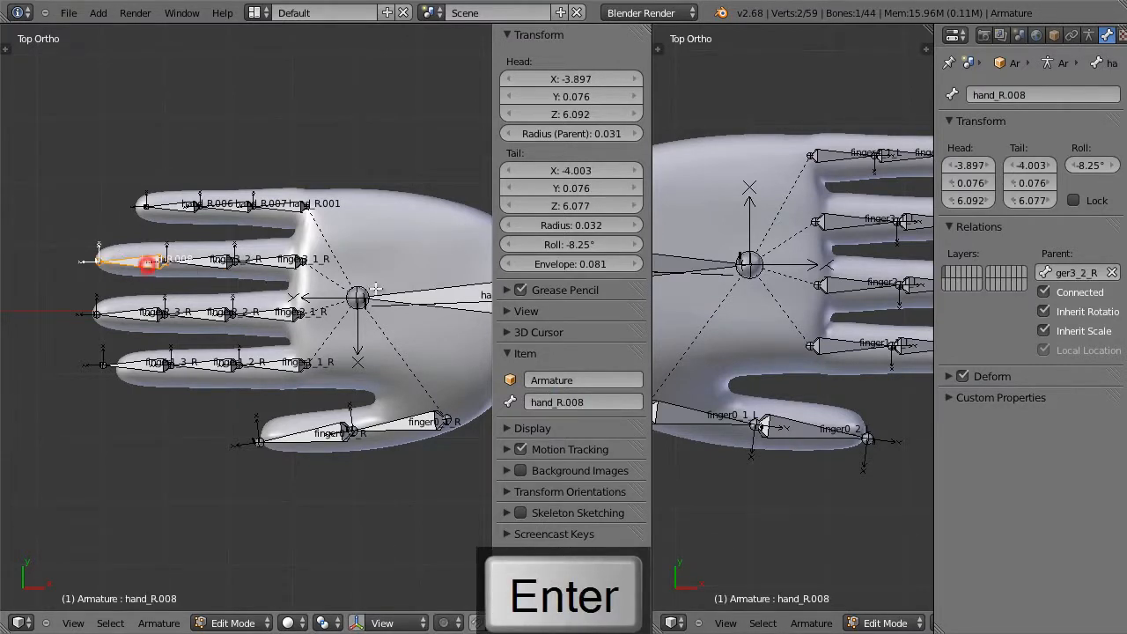
{"action": "left_click", "coordinate": [563, 402]}
{"action": "type", "text": "finger"}
{"action": "type", "text": "3_3_R"}
{"action": "key", "text": "Return"}
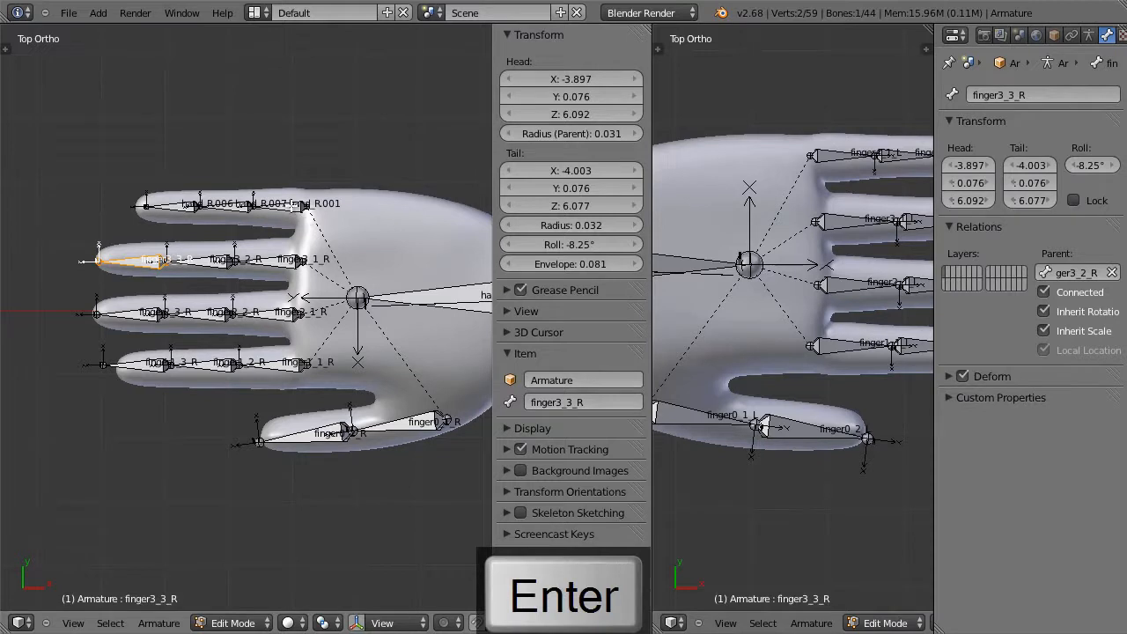
Step: Rename hand_R.001, the base bone of the right little finger, as finger4_1_R
{"action": "right_click", "coordinate": [299, 204]}
{"action": "left_click", "coordinate": [582, 401]}
{"action": "type", "text": "finger"}
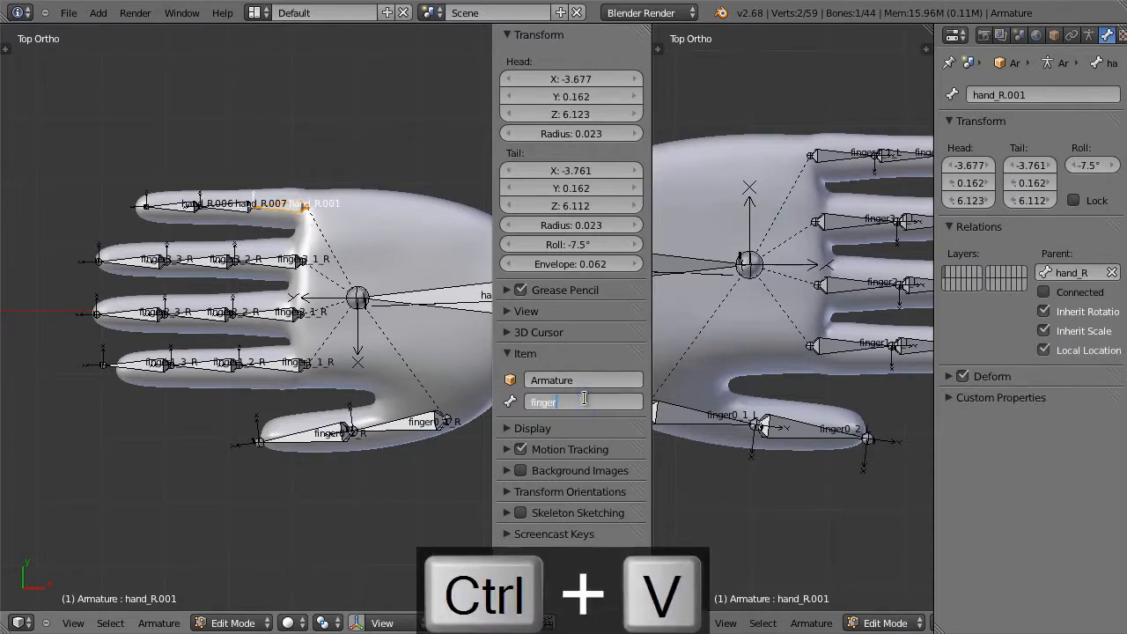
{"action": "type", "text": "4_1_R"}
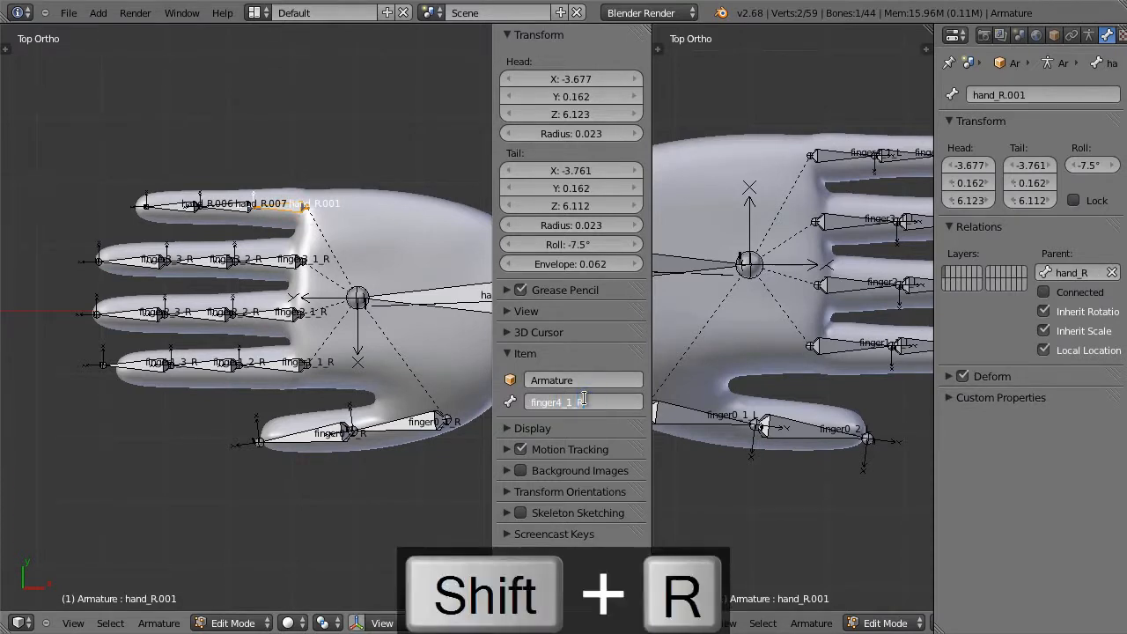
{"action": "key", "text": "Return"}
Step: Rename hand_R.007, the middle bone of the right little finger, as finger4_2_R
{"action": "right_click", "coordinate": [240, 210]}
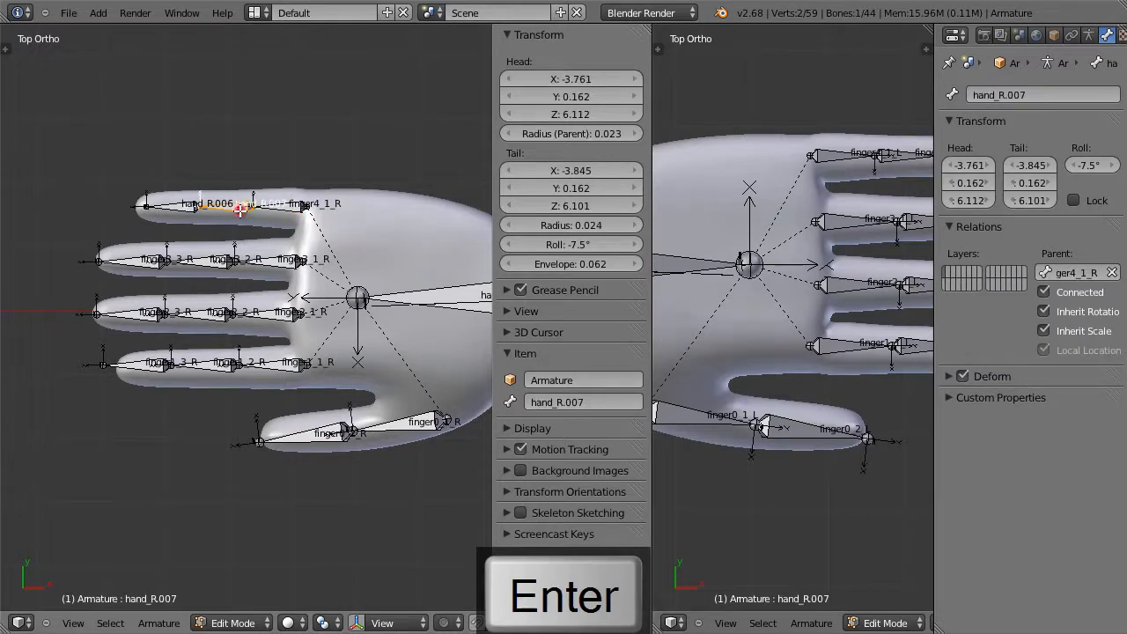
{"action": "left_click", "coordinate": [569, 401]}
{"action": "type", "text": "finger"}
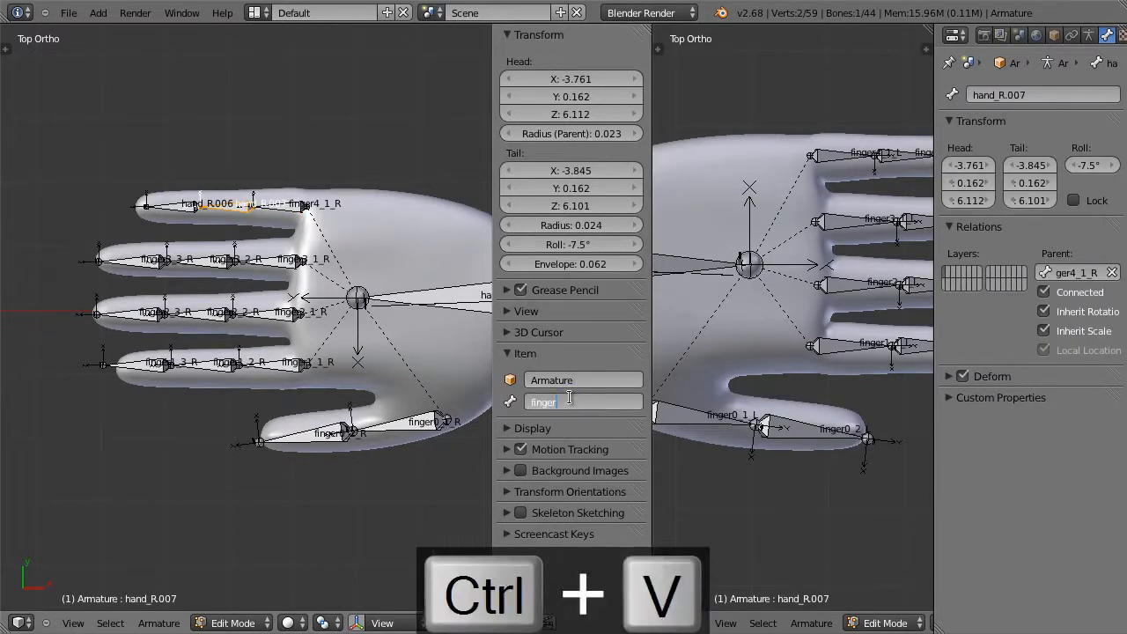
{"action": "type", "text": "4_"}
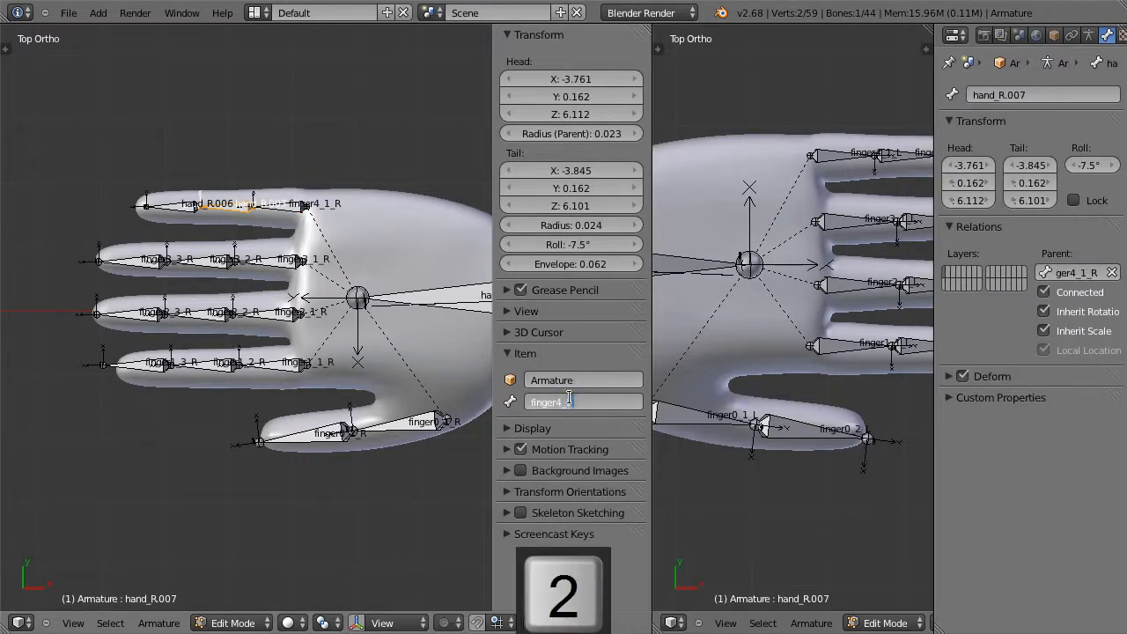
{"action": "type", "text": "2_R"}
{"action": "key", "text": "Return"}
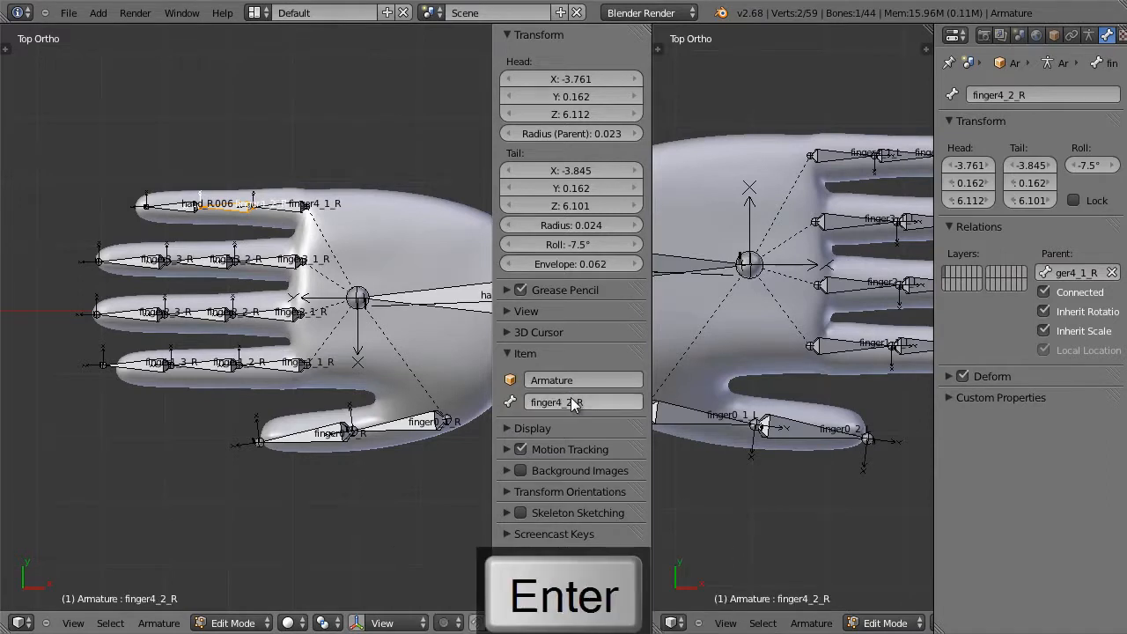
Step: Rename hand_R.006, the tip bone of the right little finger, as finger4_3_R
{"action": "right_click", "coordinate": [189, 202]}
{"action": "left_click", "coordinate": [555, 401]}
{"action": "type", "text": "finger"}
{"action": "type", "text": "4"}
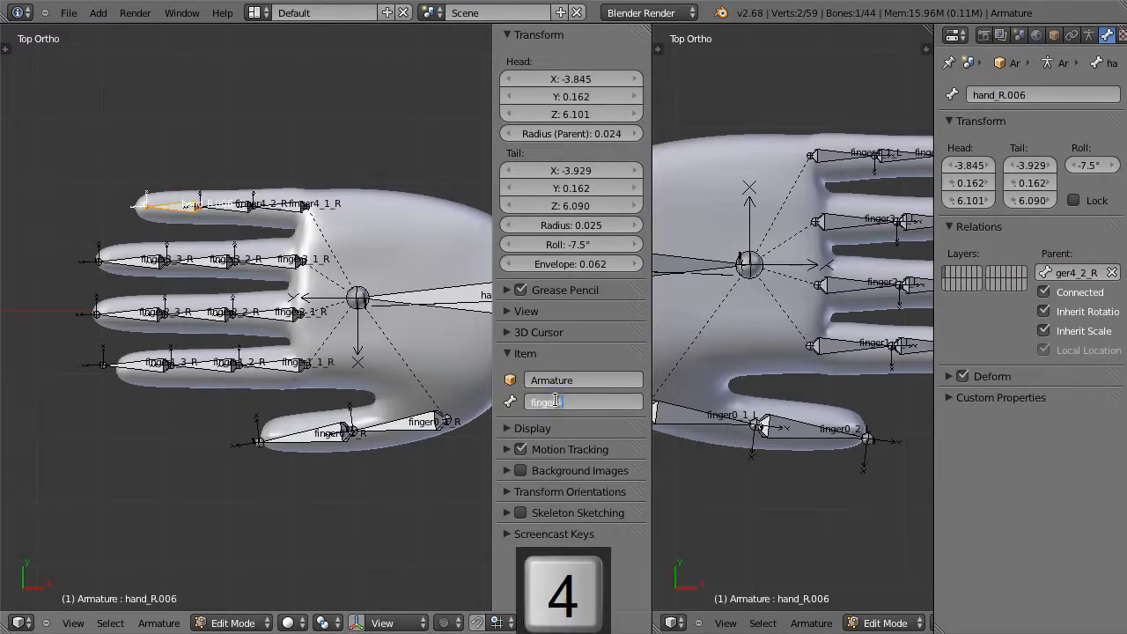
{"action": "type", "text": "_3_"}
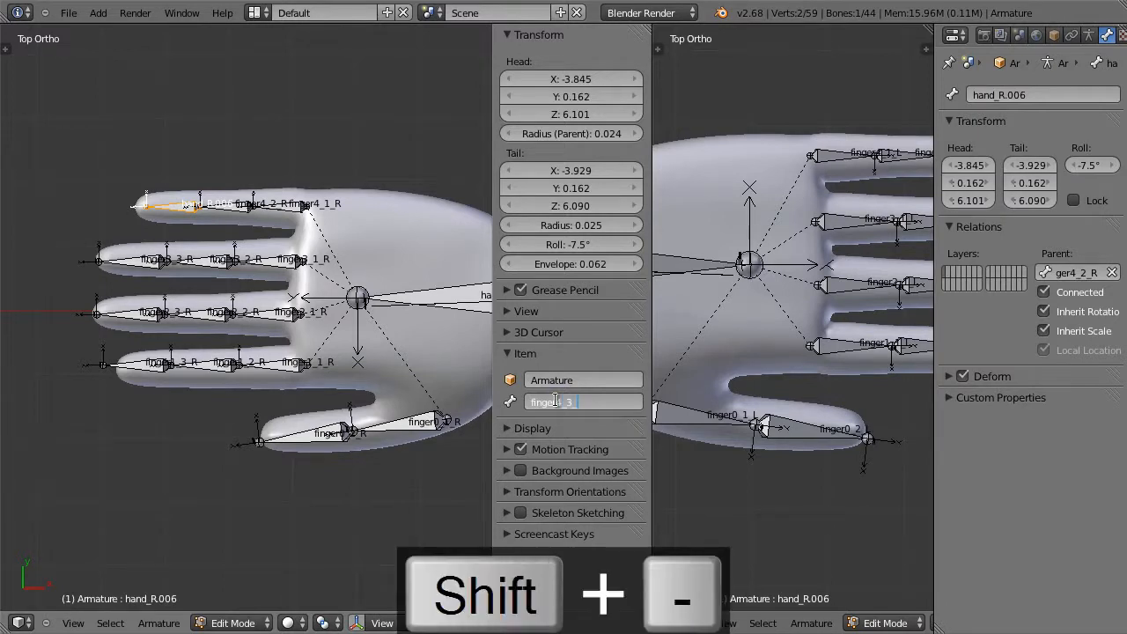
{"action": "type", "text": "R"}
{"action": "key", "text": "Return"}
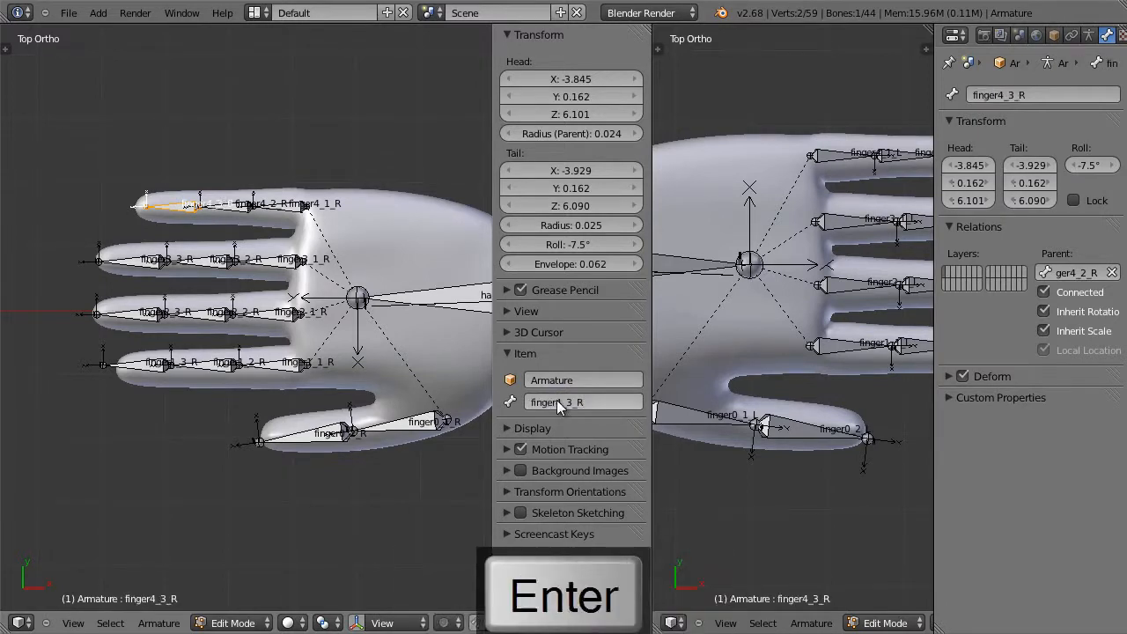
{"action": "scroll", "coordinate": [404, 330], "scroll_direction": "down", "scroll_amount": 2}
{"action": "scroll", "coordinate": [404, 331], "scroll_direction": "up", "scroll_amount": 2}
{"action": "scroll", "coordinate": [404, 331], "scroll_direction": "down", "scroll_amount": 1}
{"action": "scroll", "coordinate": [405, 332], "scroll_direction": "up", "scroll_amount": 1}
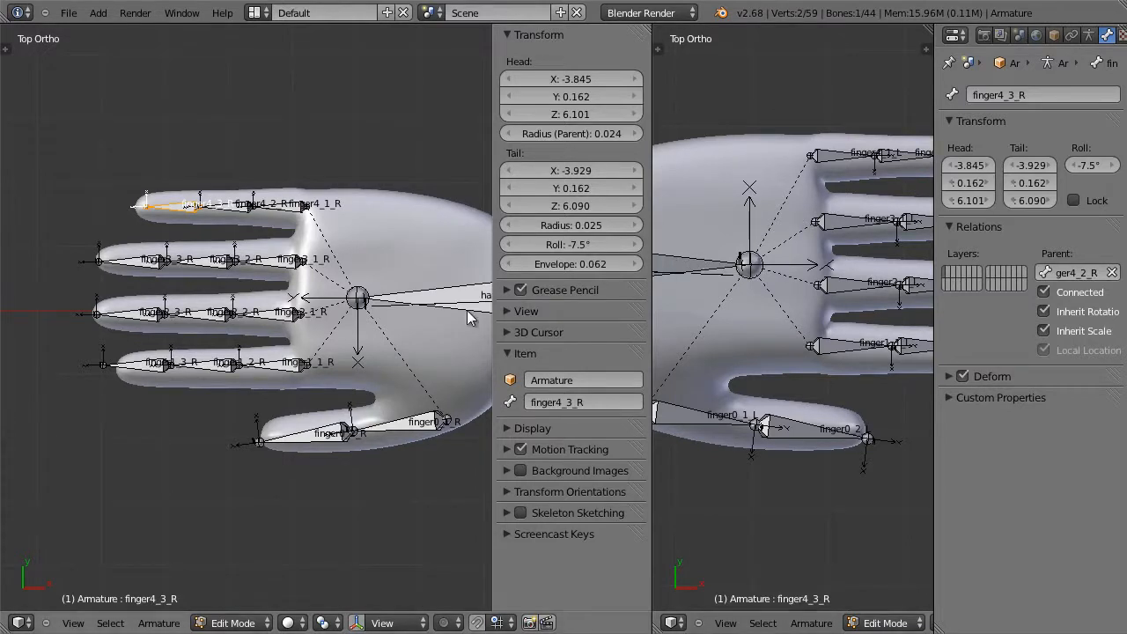
Step: Enlarge the viewport showing the left hand and show the transform properties there, narrowed, instead of in the right hand's viewport
{"action": "key", "text": "n"}
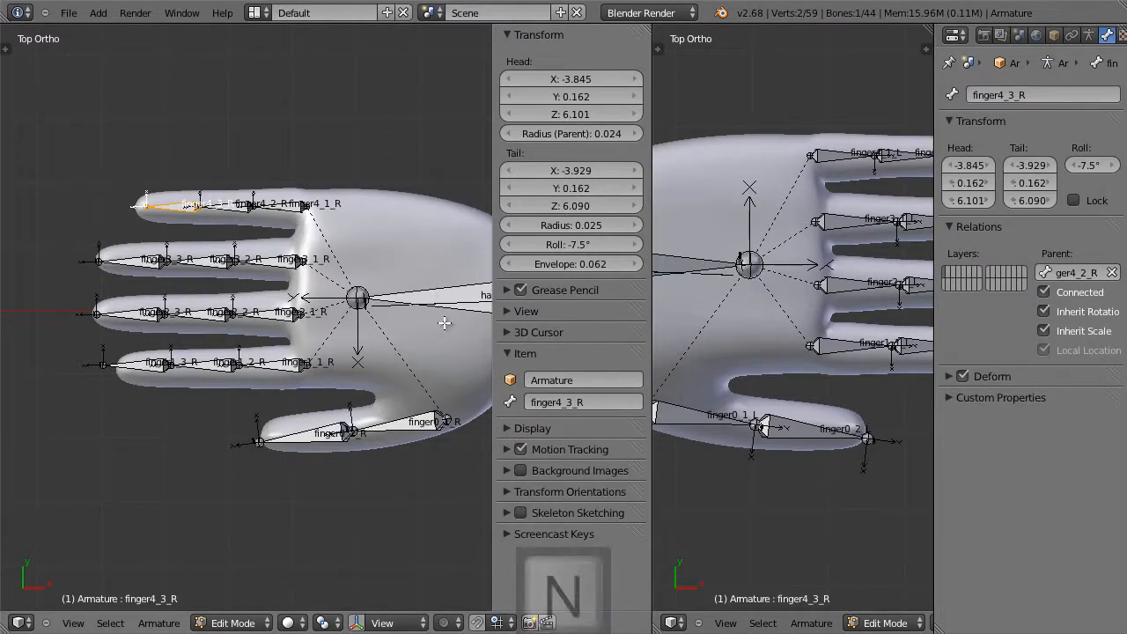
{"action": "left_click_drag", "start_coordinate": [652, 338], "coordinate": [365, 333]}
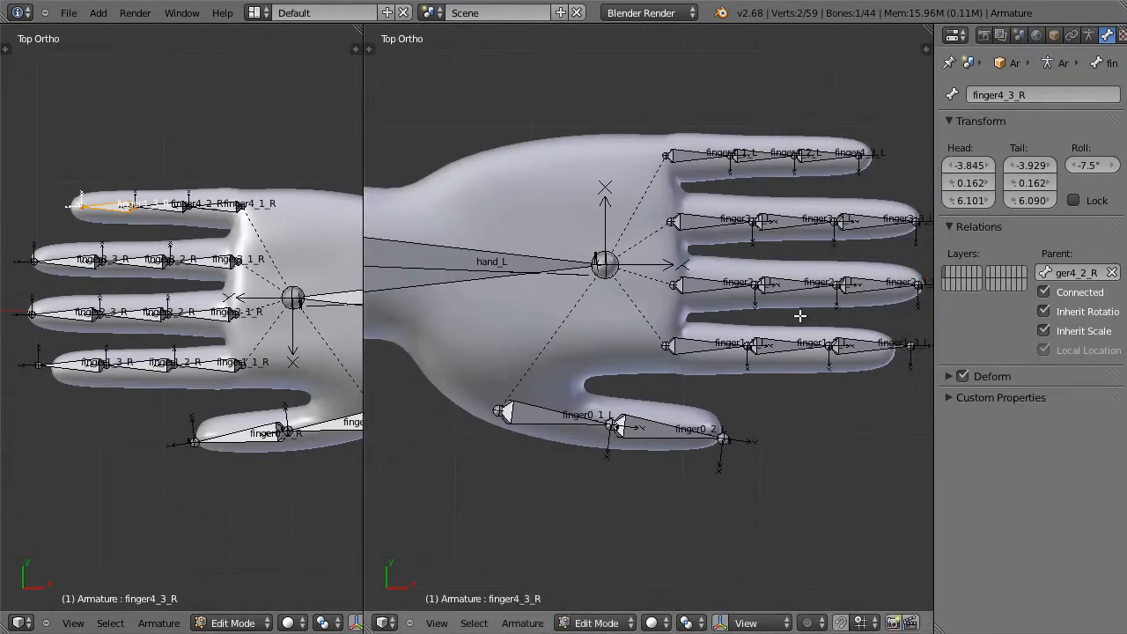
{"action": "key", "text": "n"}
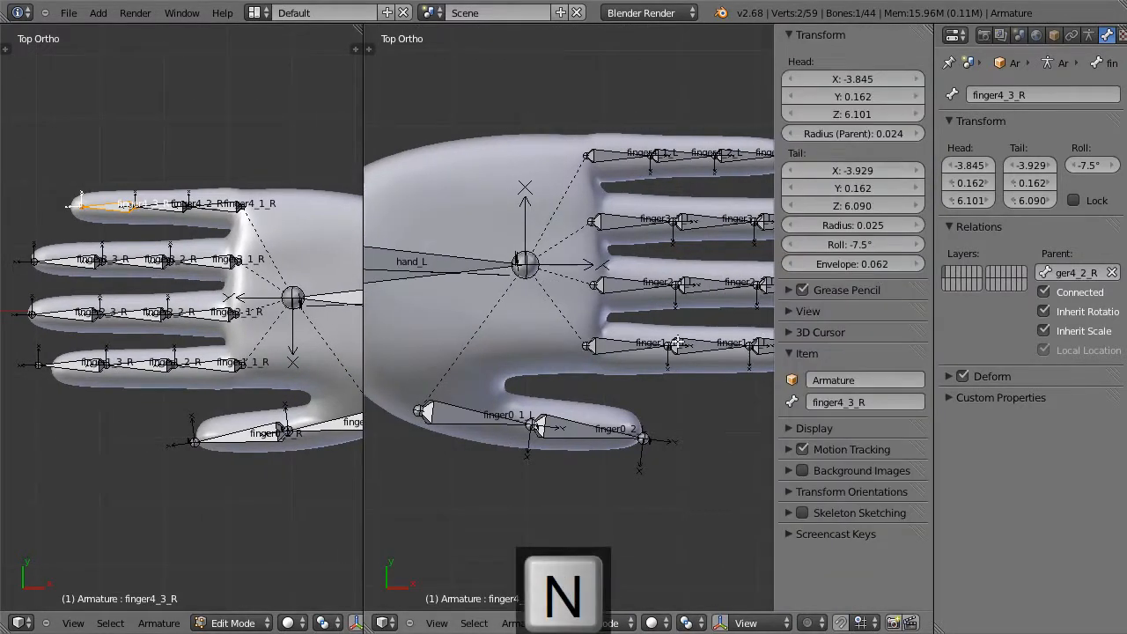
{"action": "left_click_drag", "start_coordinate": [775, 370], "coordinate": [832, 371]}
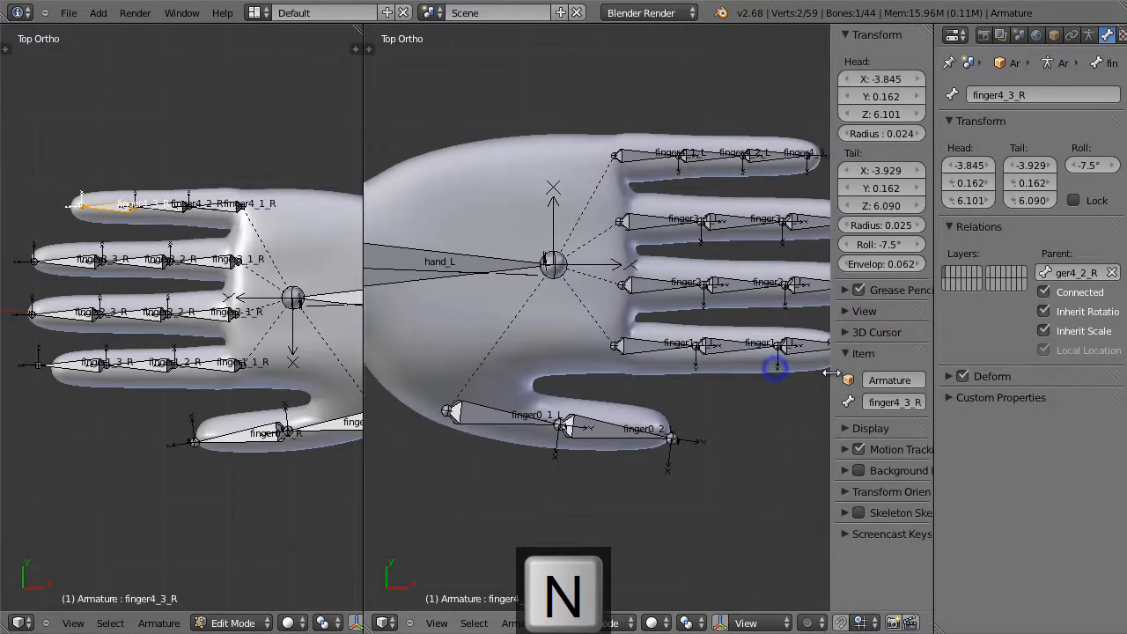
Step: In the front view, select all the left hand's finger bones except the thumb and move them down by about 0.005
{"action": "middle_click_drag", "start_coordinate": [782, 390], "coordinate": [722, 364]}
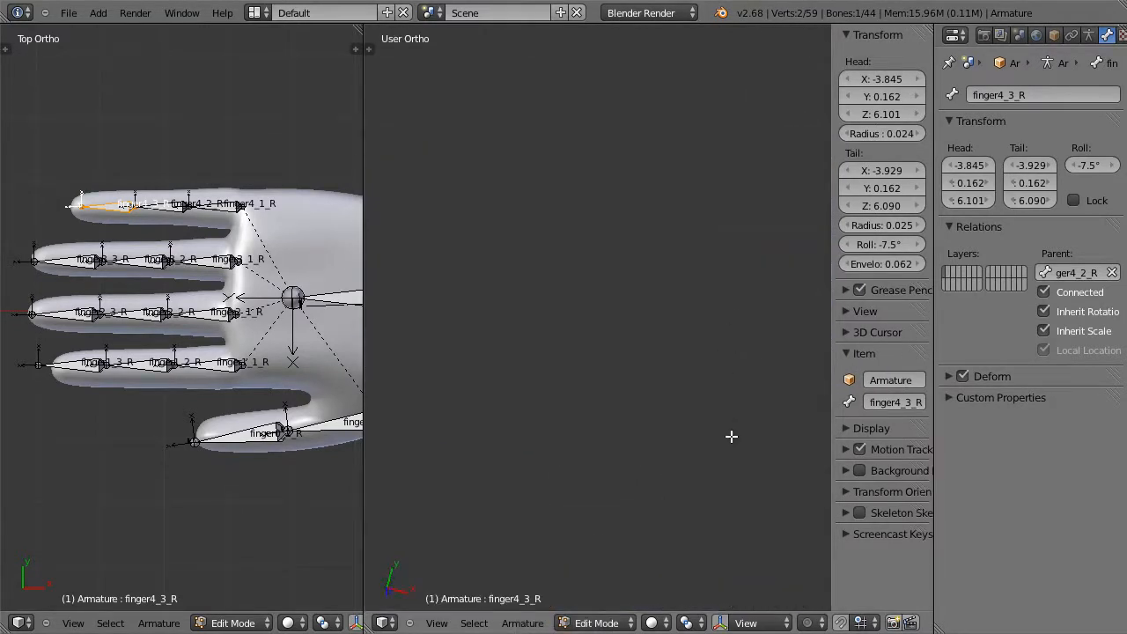
{"action": "key", "text": "KP_1"}
{"action": "scroll", "coordinate": [745, 448], "scroll_direction": "down", "scroll_amount": 3}
{"action": "scroll", "coordinate": [682, 395], "scroll_direction": "up", "scroll_amount": 5}
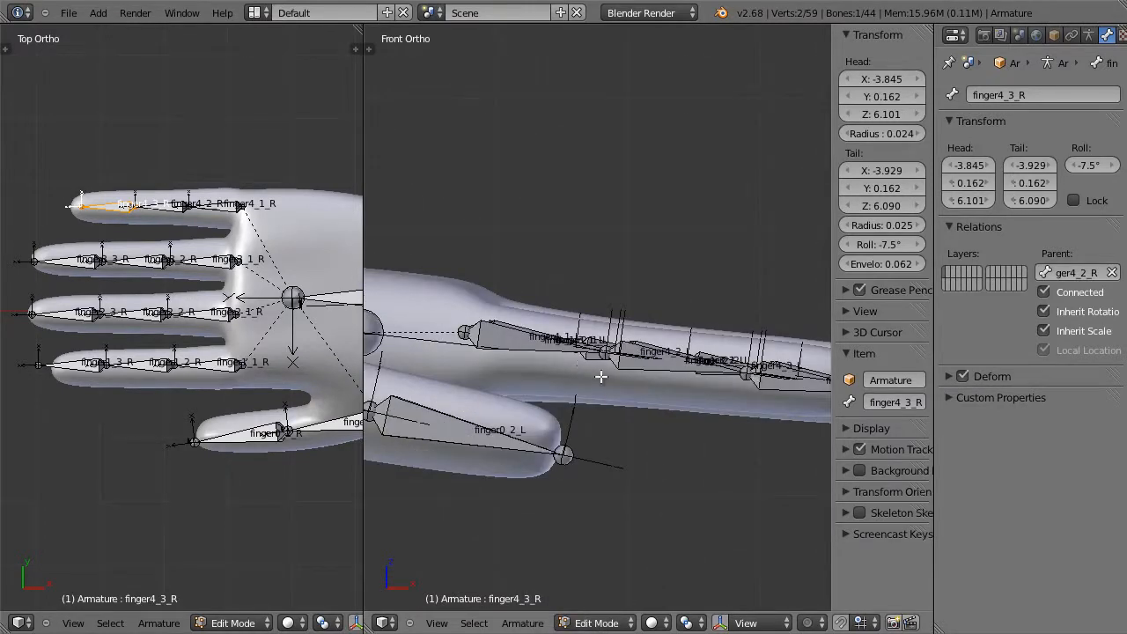
{"action": "scroll", "coordinate": [643, 376], "scroll_direction": "down", "scroll_amount": 3}
{"action": "key", "text": "b"}
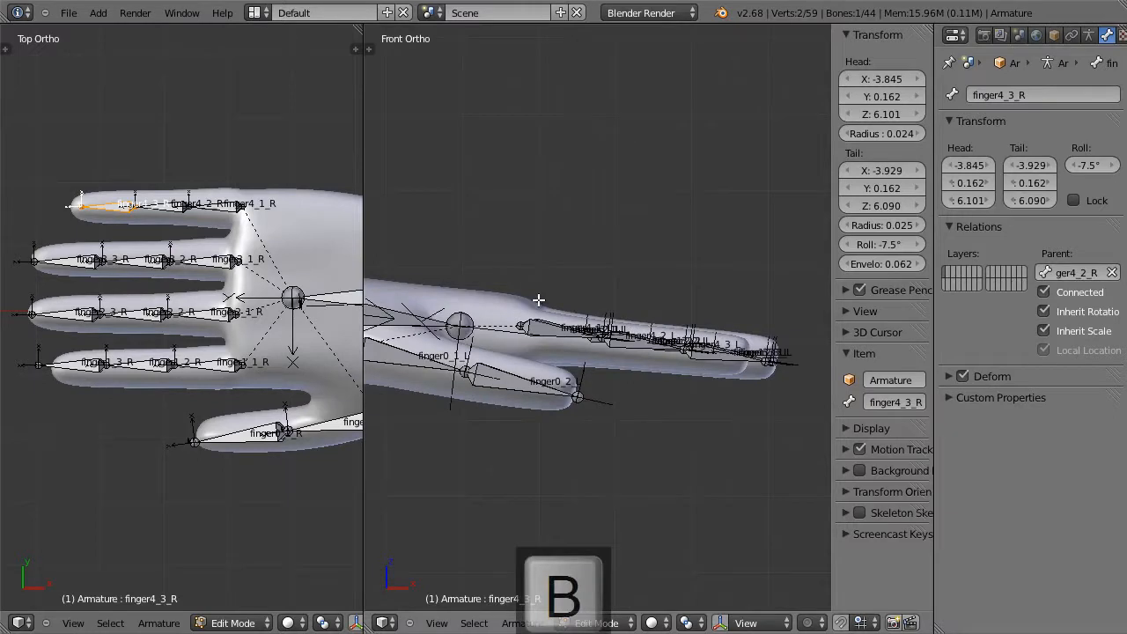
{"action": "left_click_drag", "start_coordinate": [511, 288], "coordinate": [793, 363]}
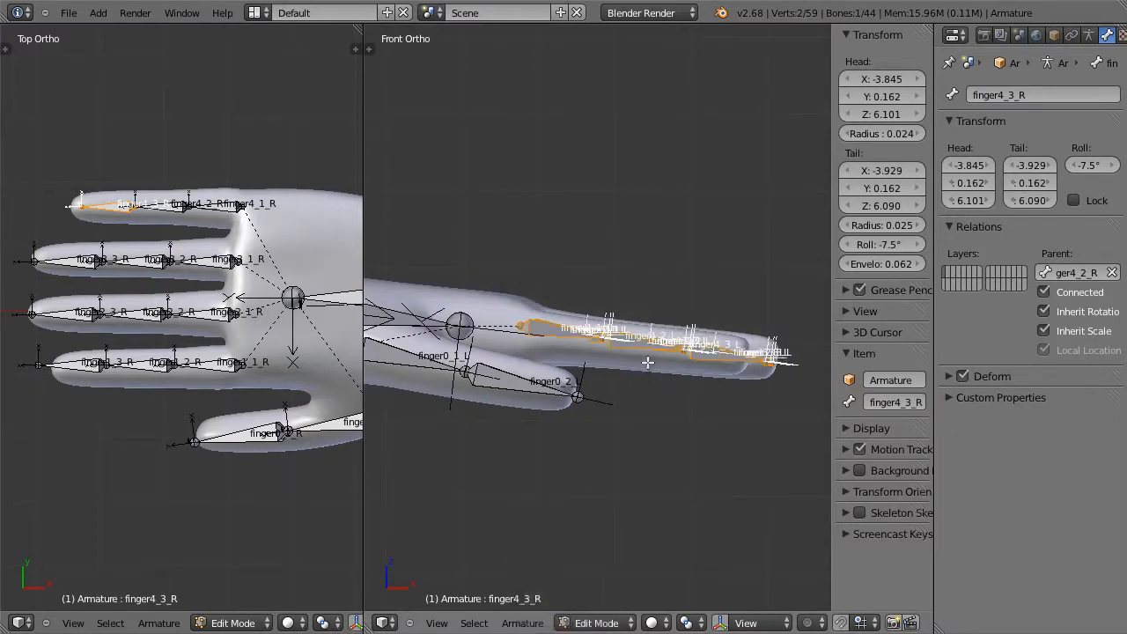
{"action": "scroll", "coordinate": [650, 361], "scroll_direction": "up", "scroll_amount": 2}
{"action": "key", "text": "g"}
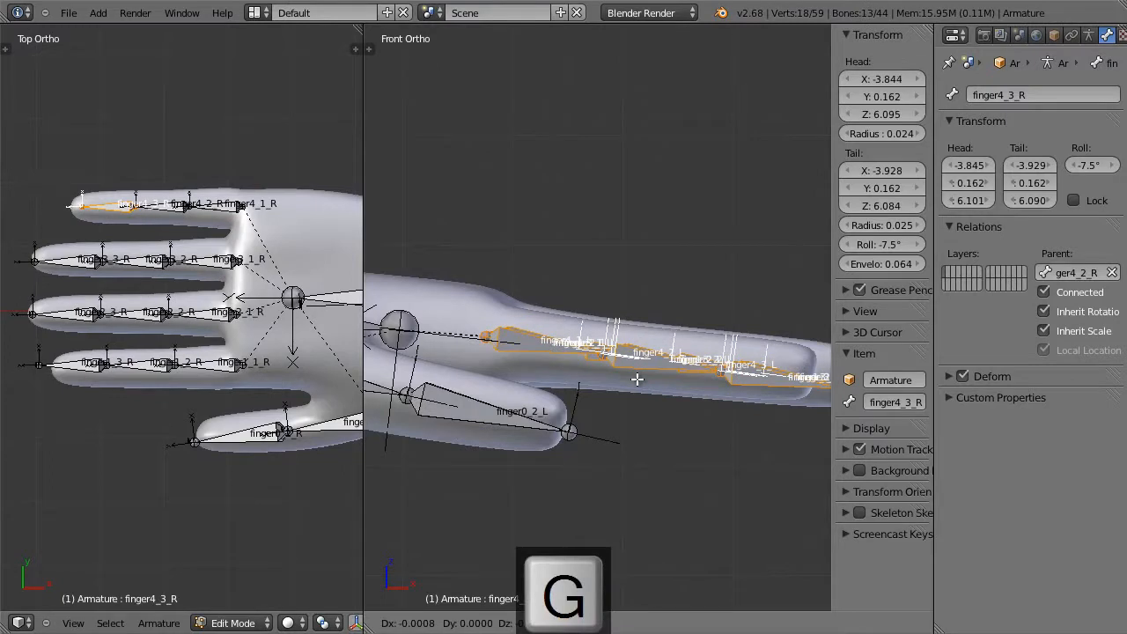
{"action": "right_click", "coordinate": [638, 376]}
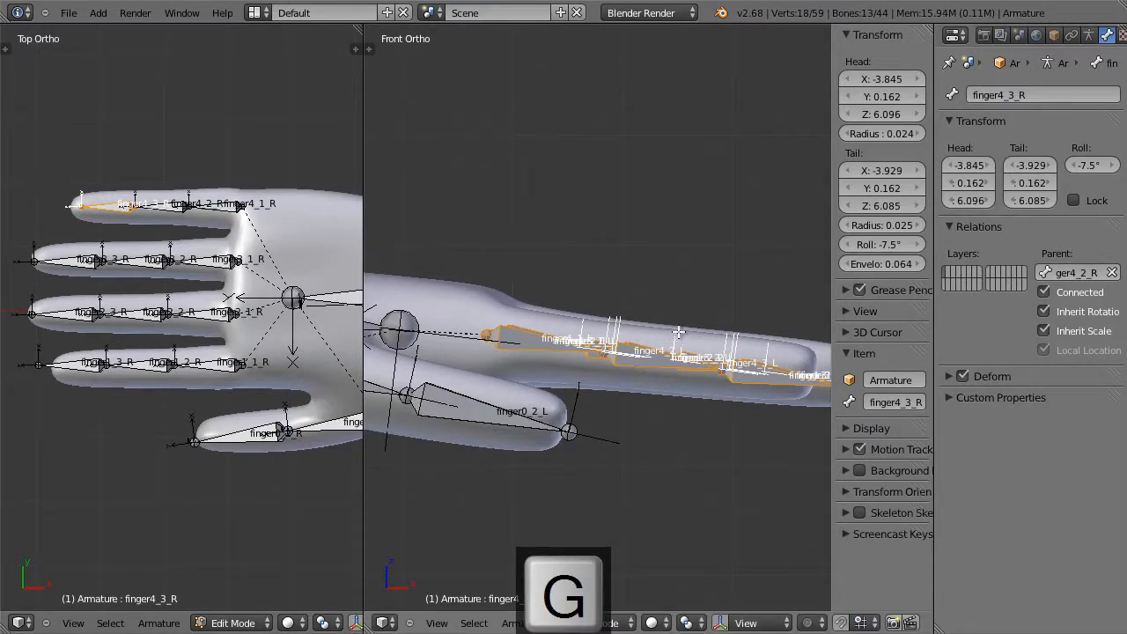
Step: Deselect all bones and examine the whole armature and the left hand's bones from several angles
{"action": "scroll", "coordinate": [678, 332], "scroll_direction": "down", "scroll_amount": 3}
{"action": "key", "text": "a"}
{"action": "middle_click_drag", "start_coordinate": [679, 332], "coordinate": [578, 393]}
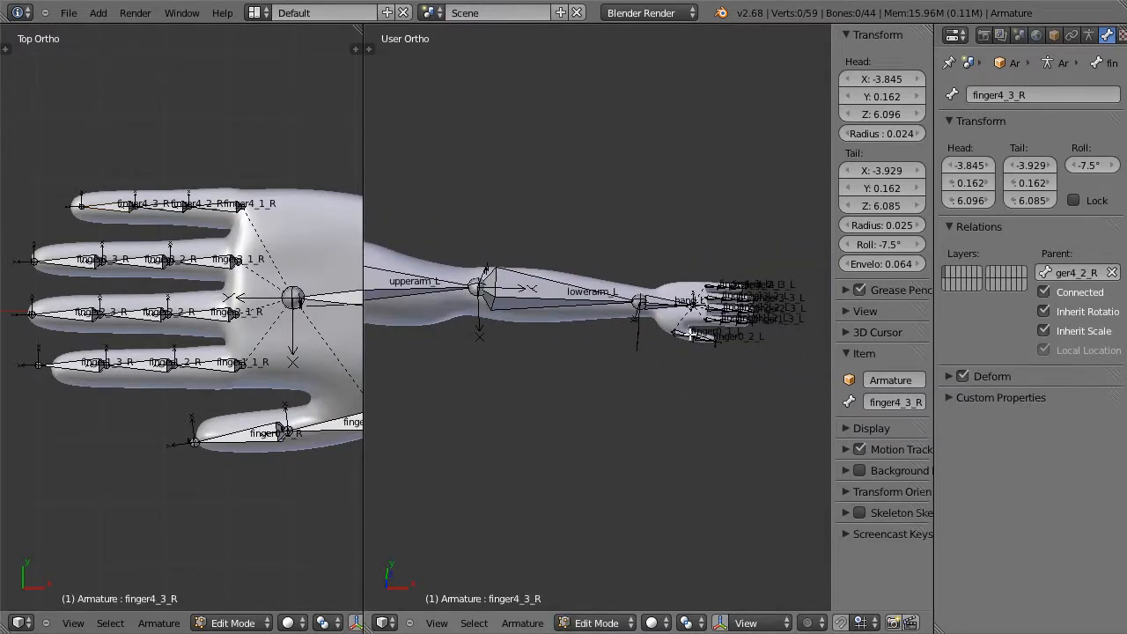
{"action": "middle_click_drag", "start_coordinate": [709, 301], "coordinate": [665, 375]}
{"action": "middle_click_drag", "start_coordinate": [515, 373], "coordinate": [678, 327]}
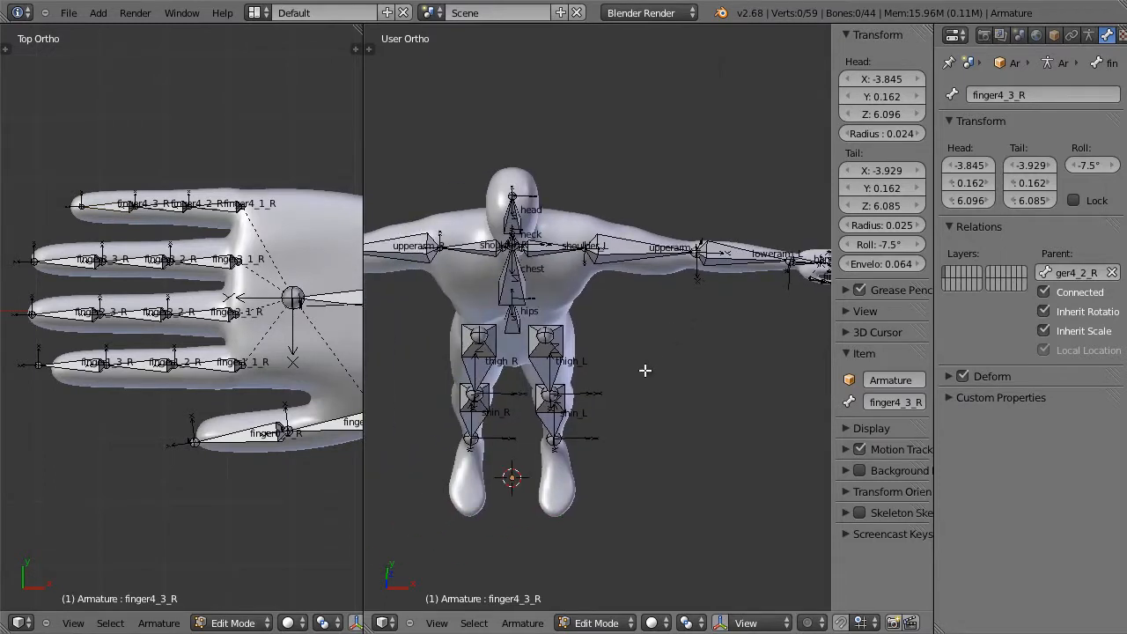
{"action": "middle_click_drag", "start_coordinate": [645, 371], "coordinate": [490, 391]}
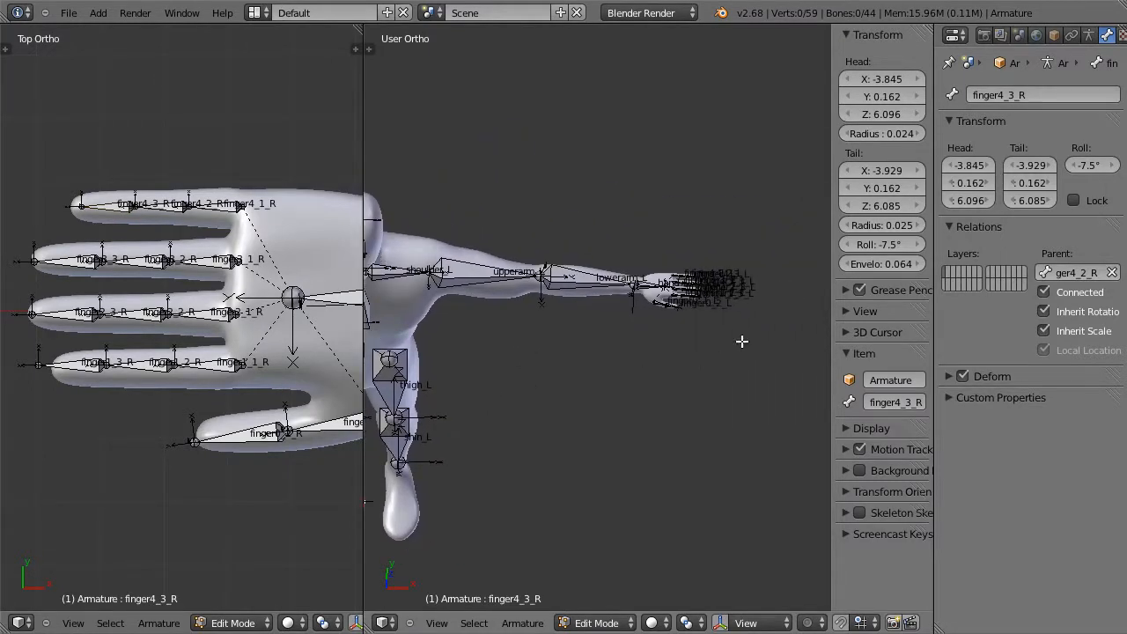
{"action": "scroll", "coordinate": [751, 332], "scroll_direction": "up", "scroll_amount": 8}
{"action": "middle_click_drag", "start_coordinate": [748, 334], "coordinate": [392, 444], "text": "shift"}
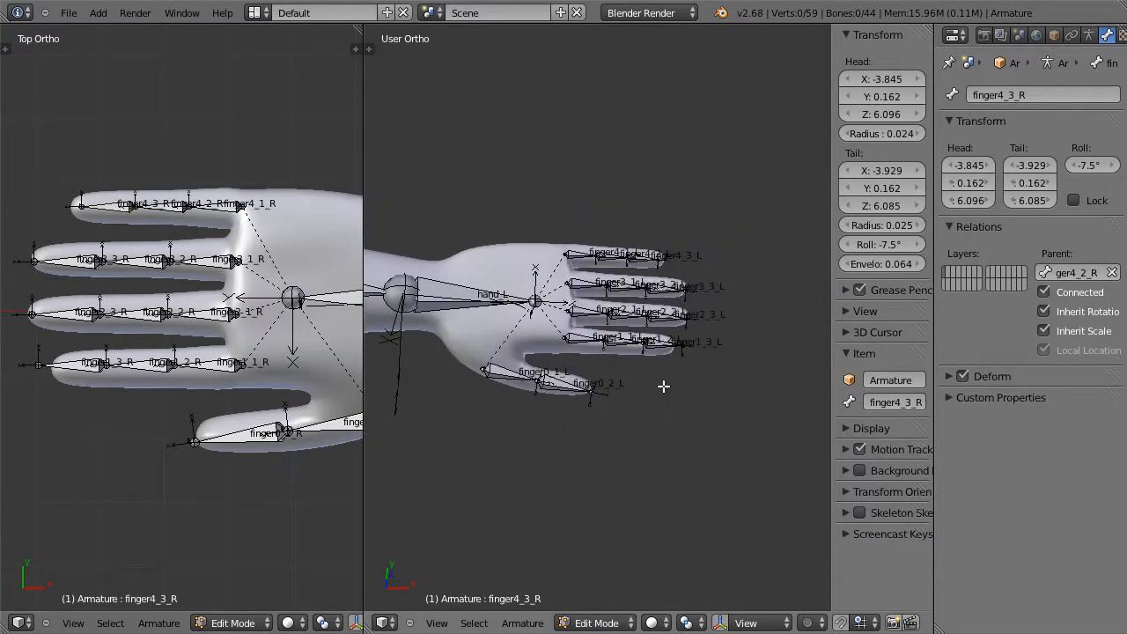
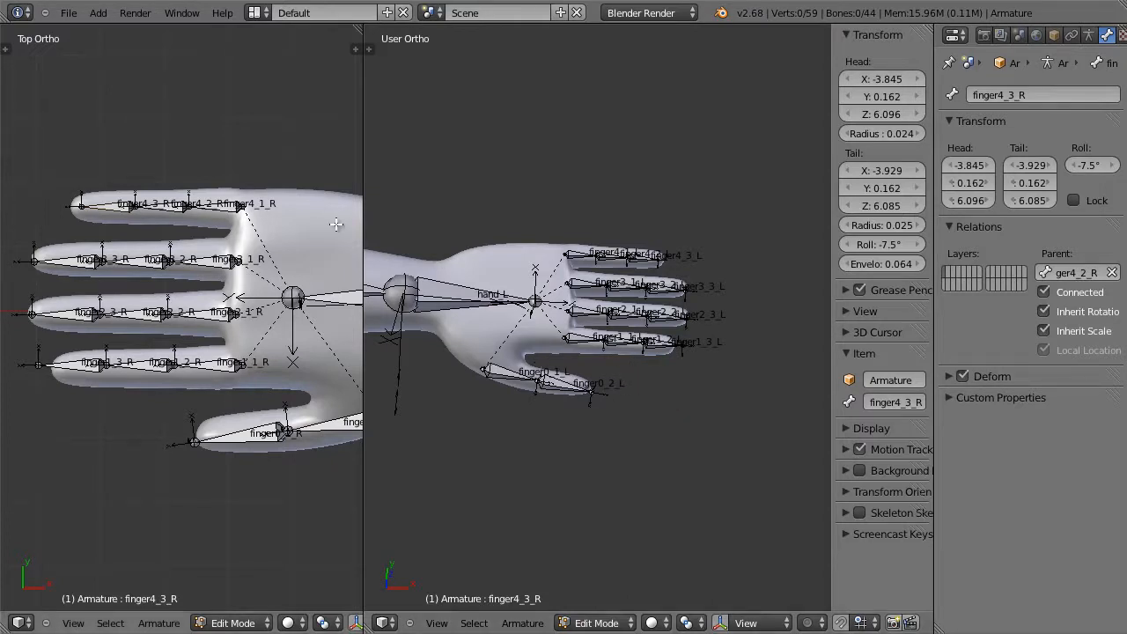
Step: Save the project as a new file with an incremented version number in its name
{"action": "left_click", "coordinate": [68, 13]}
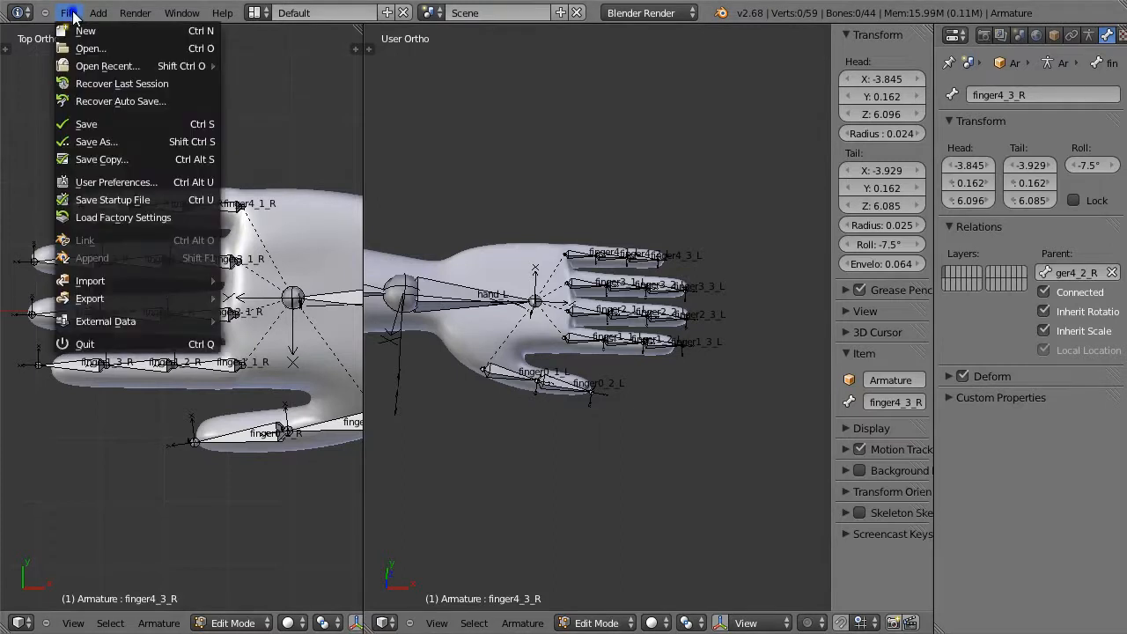
{"action": "left_click", "coordinate": [138, 141]}
{"action": "key", "text": "KP_Add"}
{"action": "left_click", "coordinate": [1049, 61]}
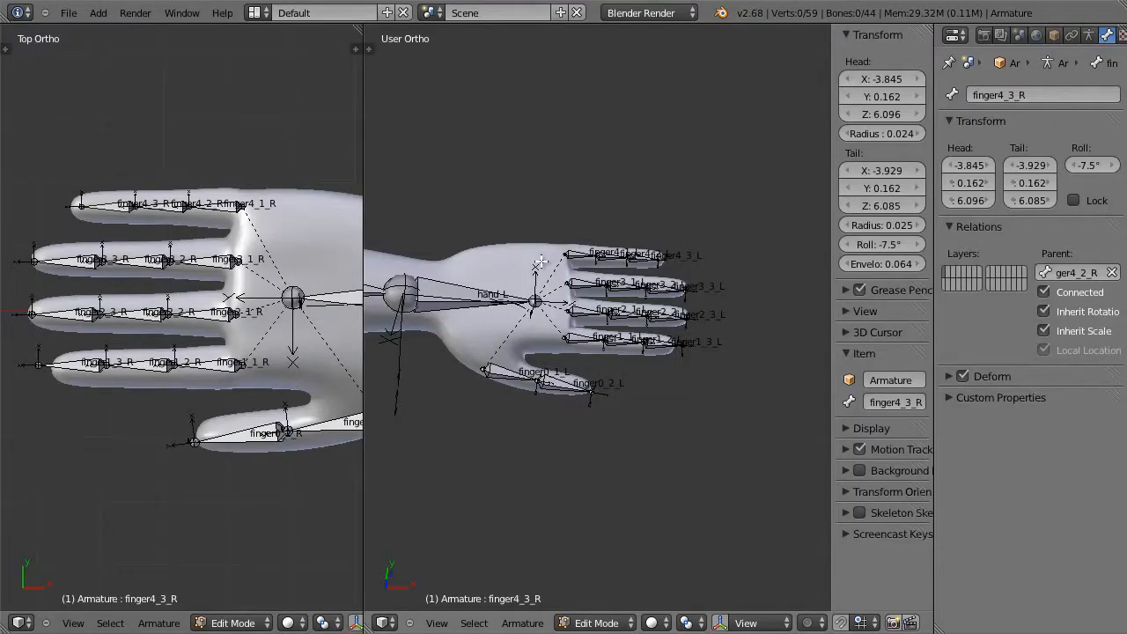
Step: In object mode, parent the character mesh to the armature with automatic weights
{"action": "scroll", "coordinate": [550, 245], "scroll_direction": "up", "scroll_amount": 3}
{"action": "key", "text": "Tab"}
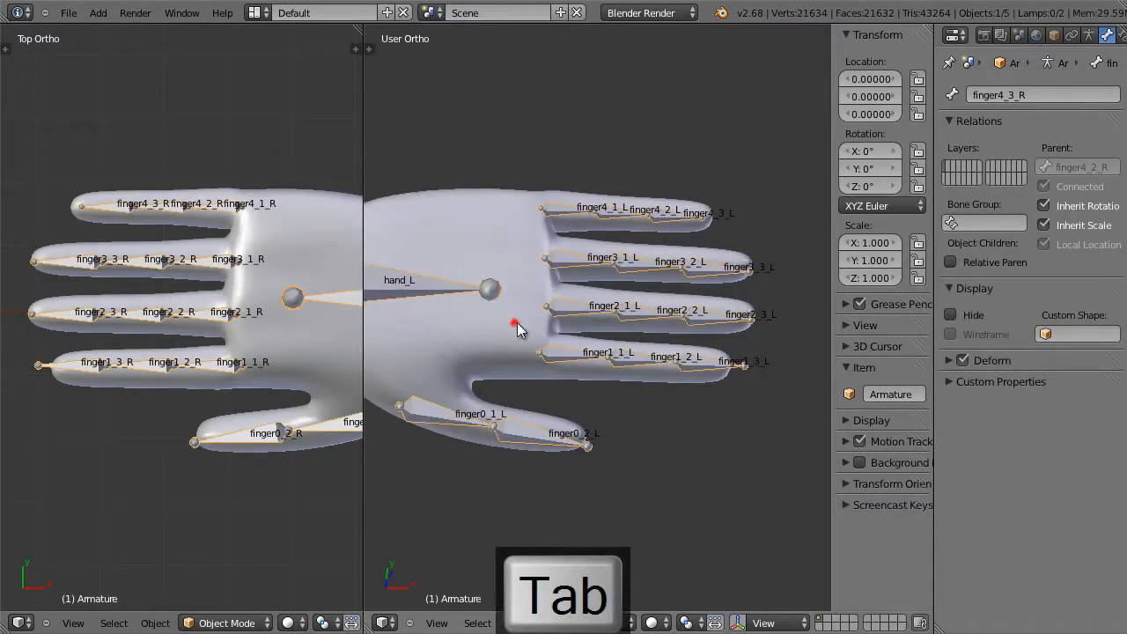
{"action": "right_click", "coordinate": [514, 322]}
{"action": "right_click", "coordinate": [422, 284], "text": "shift"}
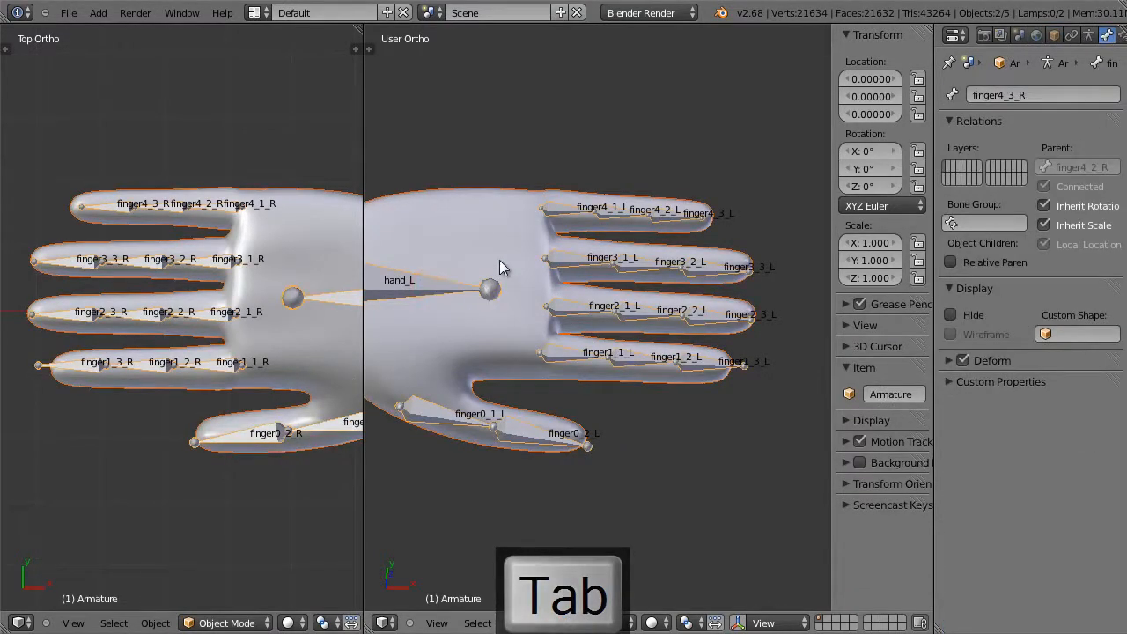
{"action": "key", "text": "ctrl+p"}
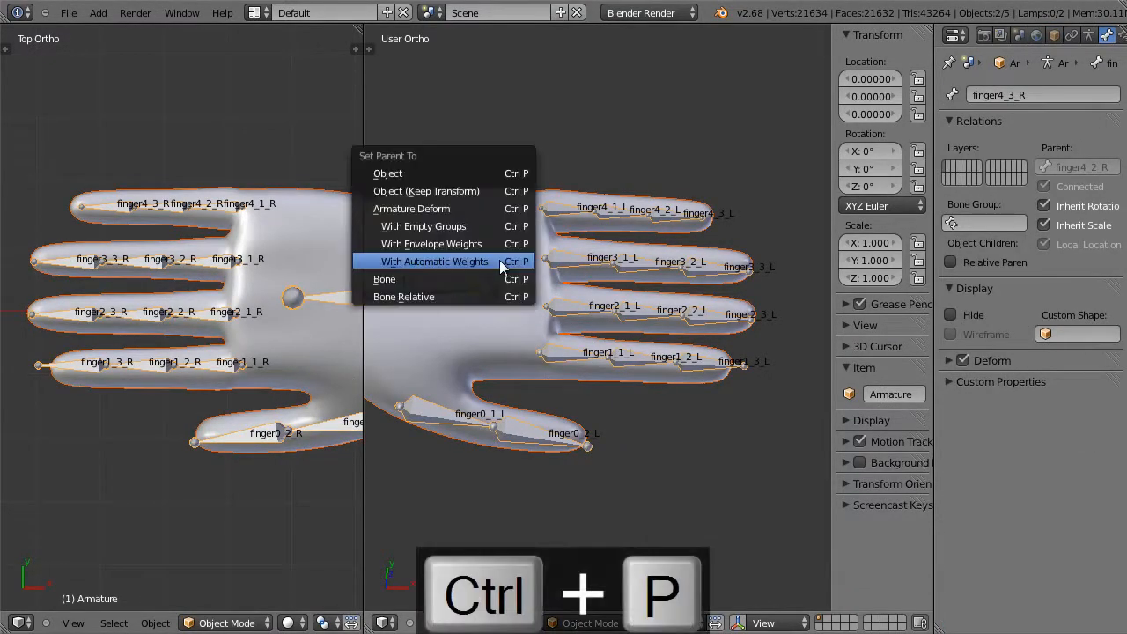
{"action": "left_click", "coordinate": [500, 261]}
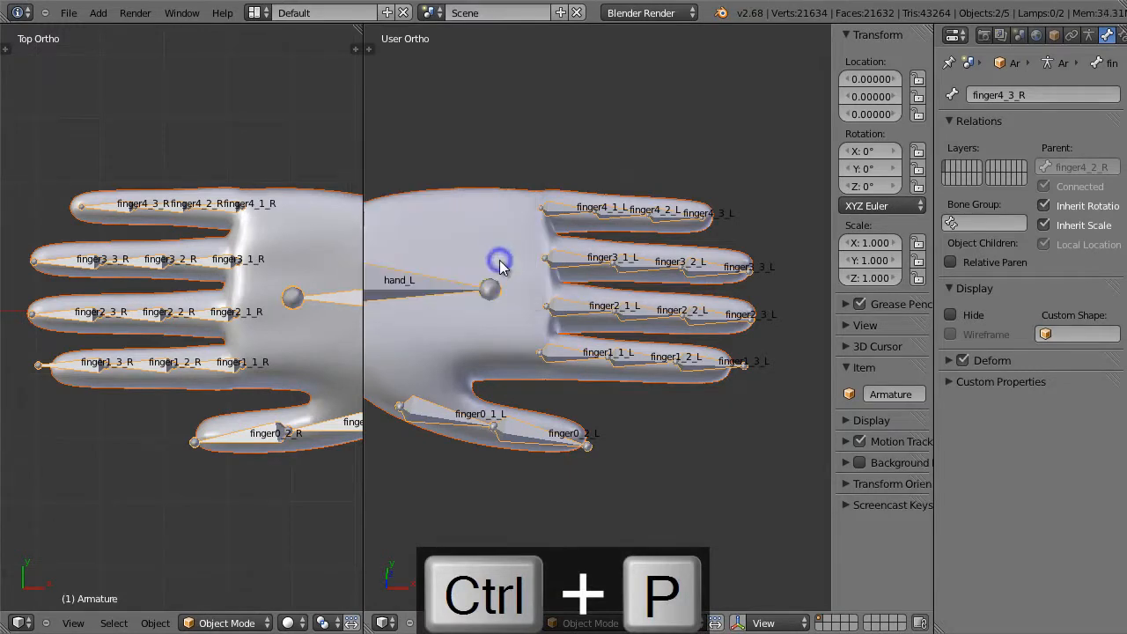
Step: Put the armature in pose mode and select the left index finger's base bone, finger1_1_L
{"action": "right_click", "coordinate": [575, 354]}
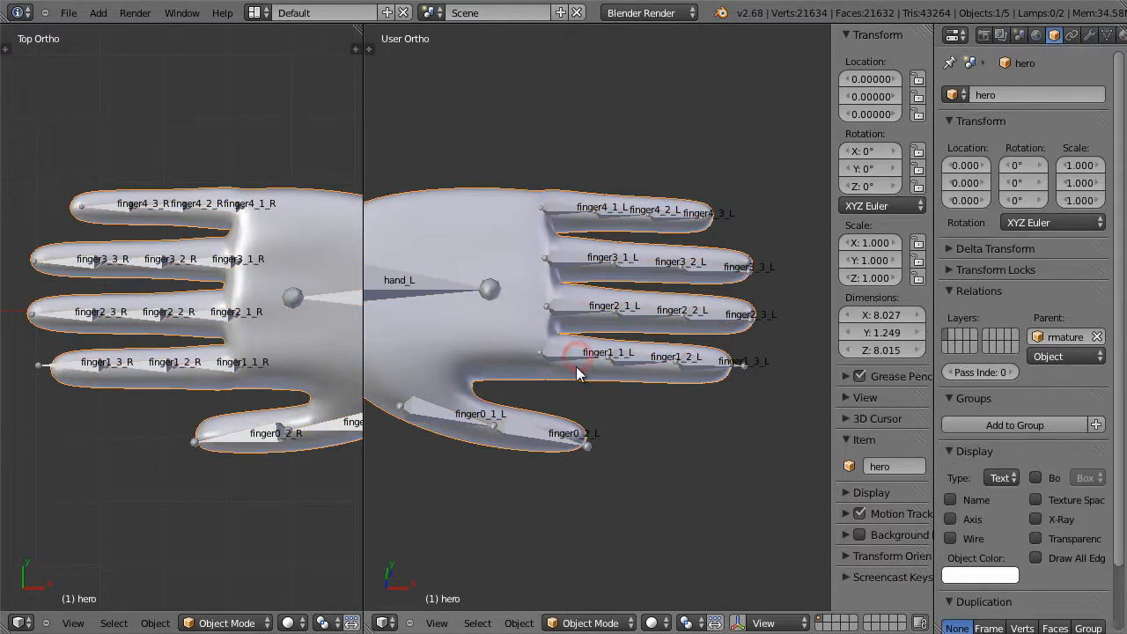
{"action": "right_click", "coordinate": [560, 360]}
{"action": "key", "text": "ctrl+Tab"}
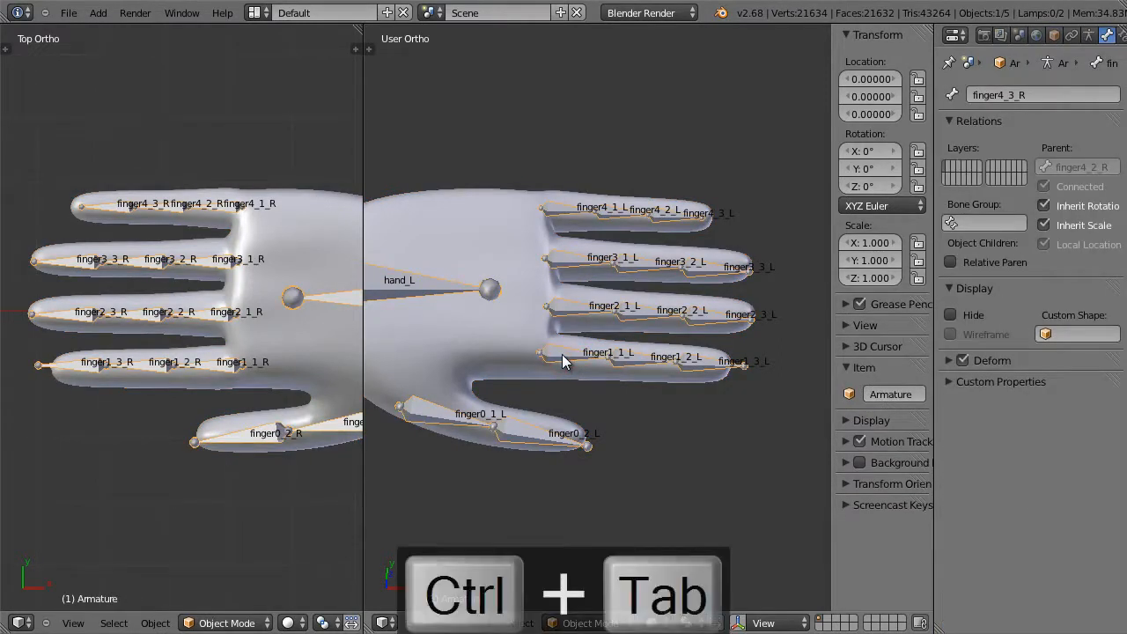
{"action": "right_click", "coordinate": [565, 357]}
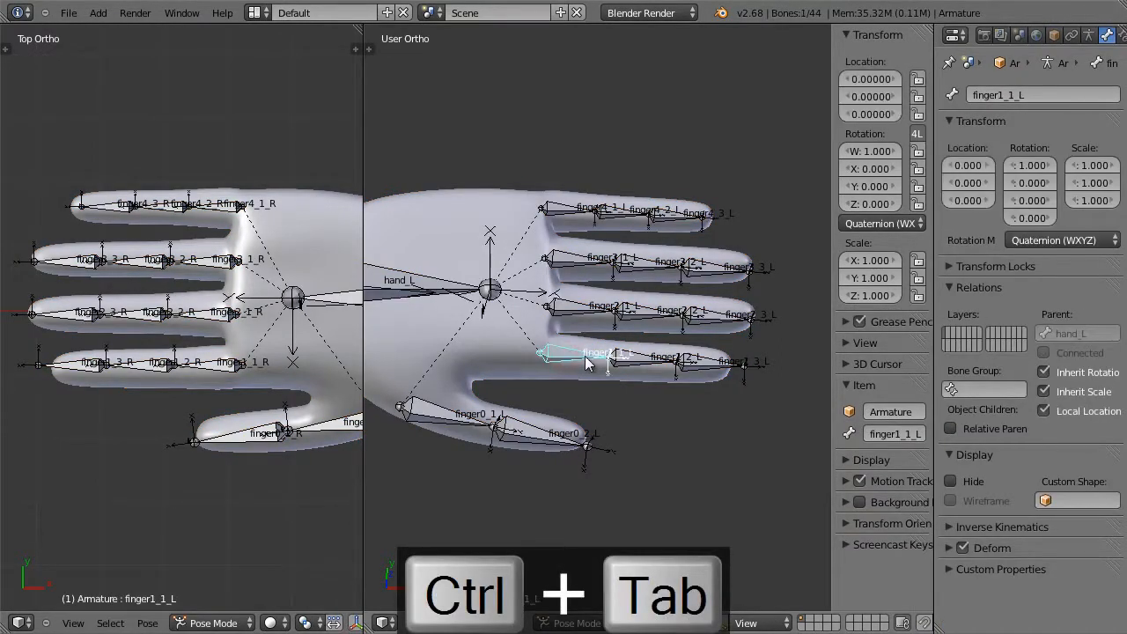
Step: Test how finger1_1_L bends the mesh with a trial rotation in the front view, without keeping it
{"action": "key", "text": "KP_1"}
{"action": "key", "text": "KP_Delete"}
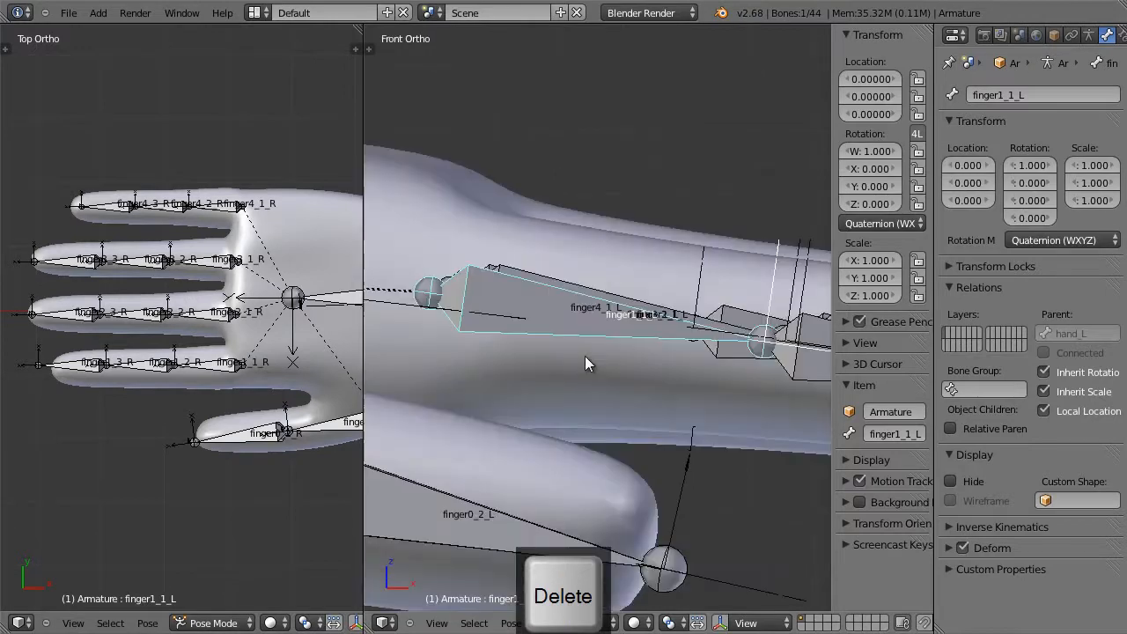
{"action": "key", "text": "r"}
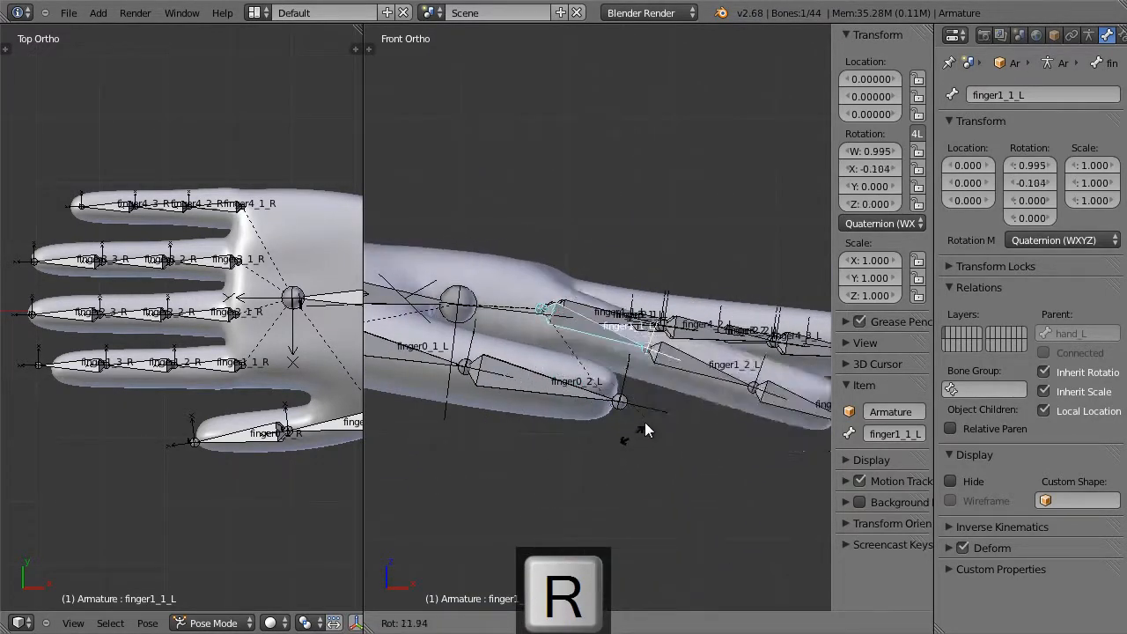
{"action": "key", "text": "Escape"}
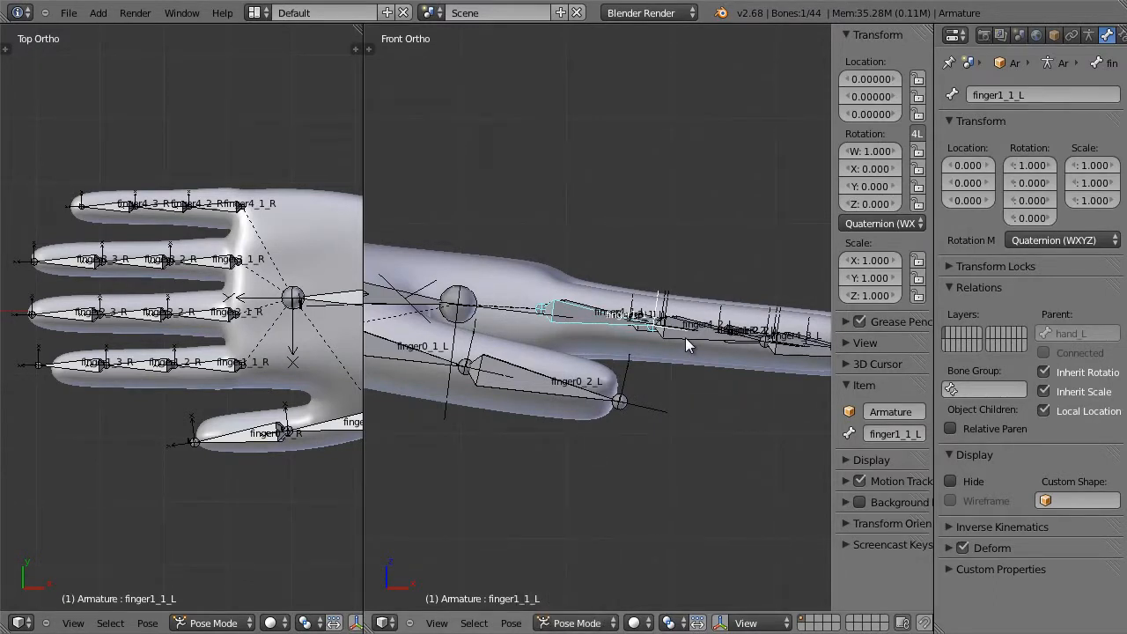
Step: Test sideways bending of finger1_2_L with a trial rotation in the top view, without keeping it
{"action": "key", "text": "KP_7"}
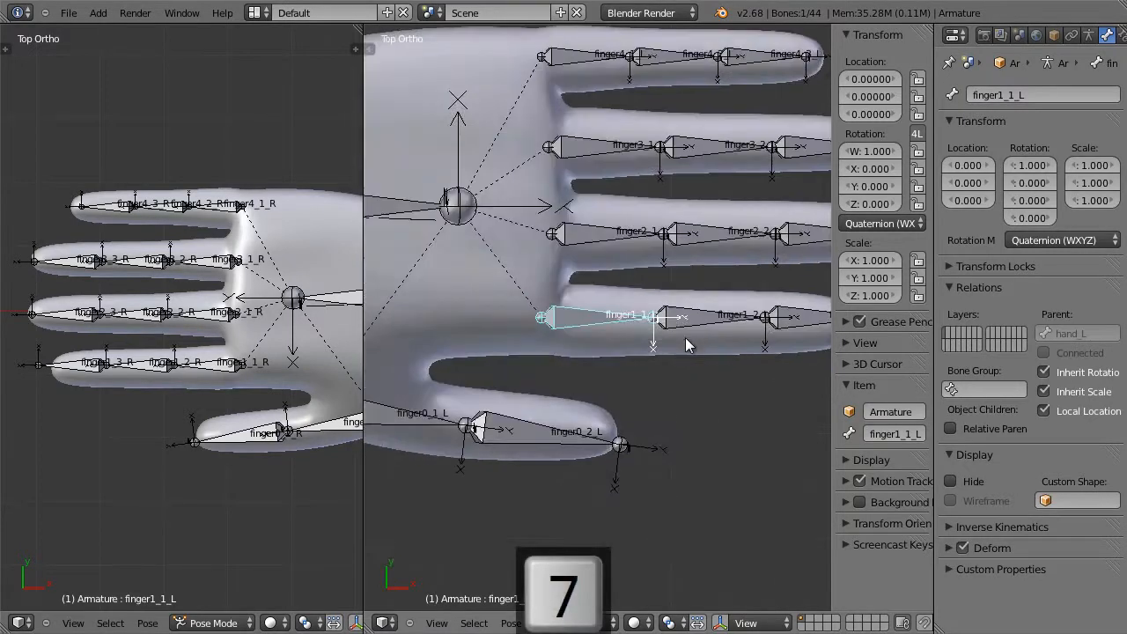
{"action": "middle_click_drag", "start_coordinate": [699, 333], "coordinate": [606, 383], "text": "shift"}
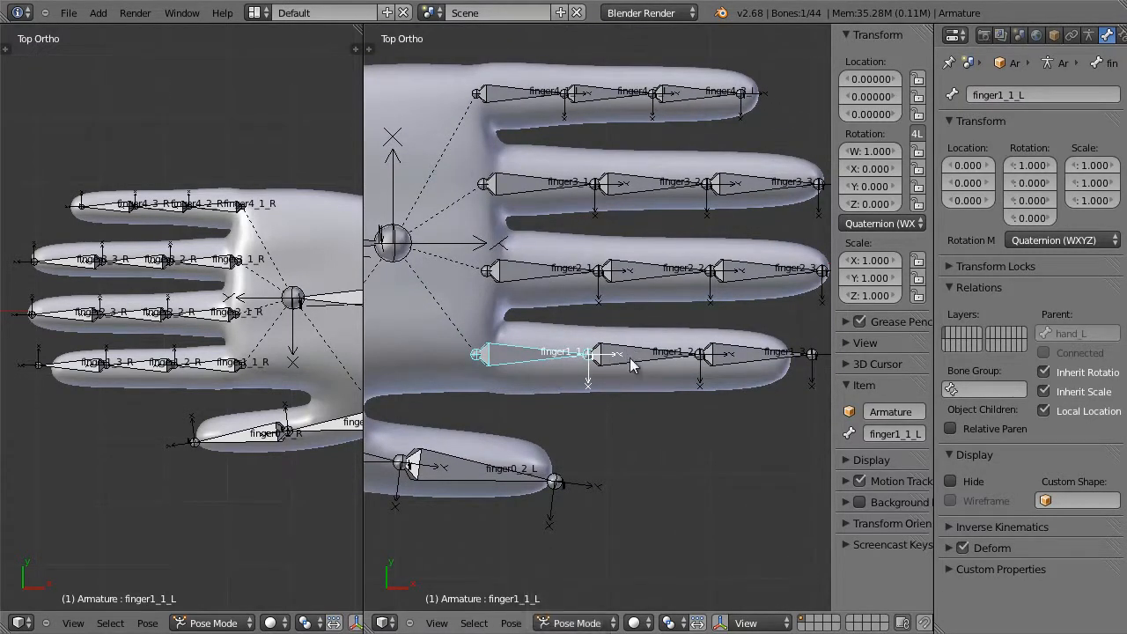
{"action": "right_click", "coordinate": [628, 361]}
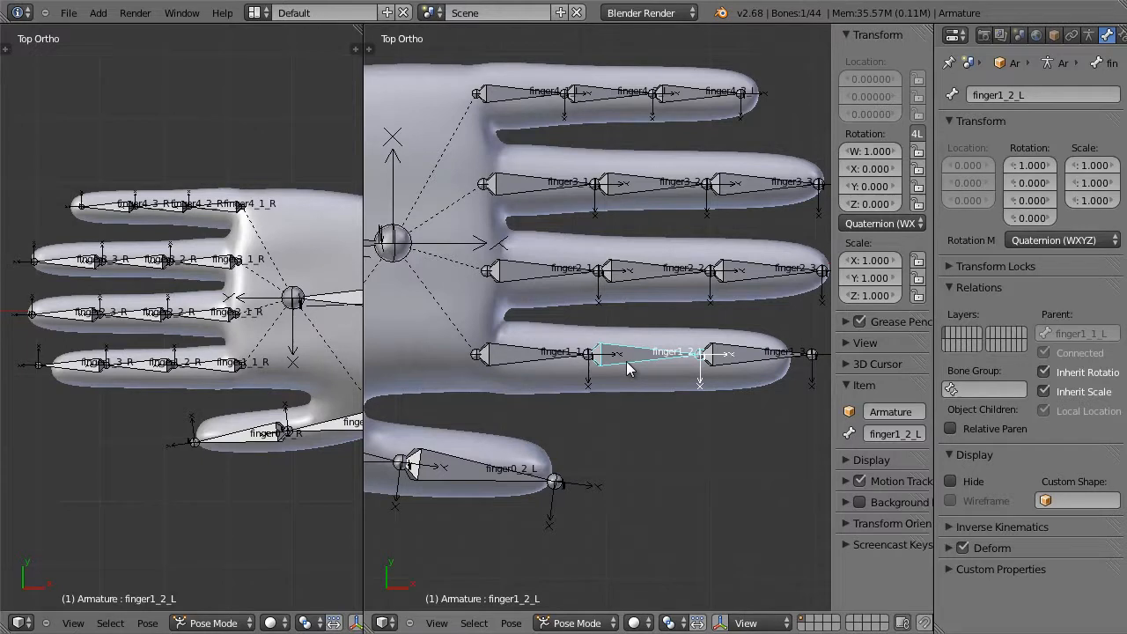
{"action": "key", "text": "KP_1"}
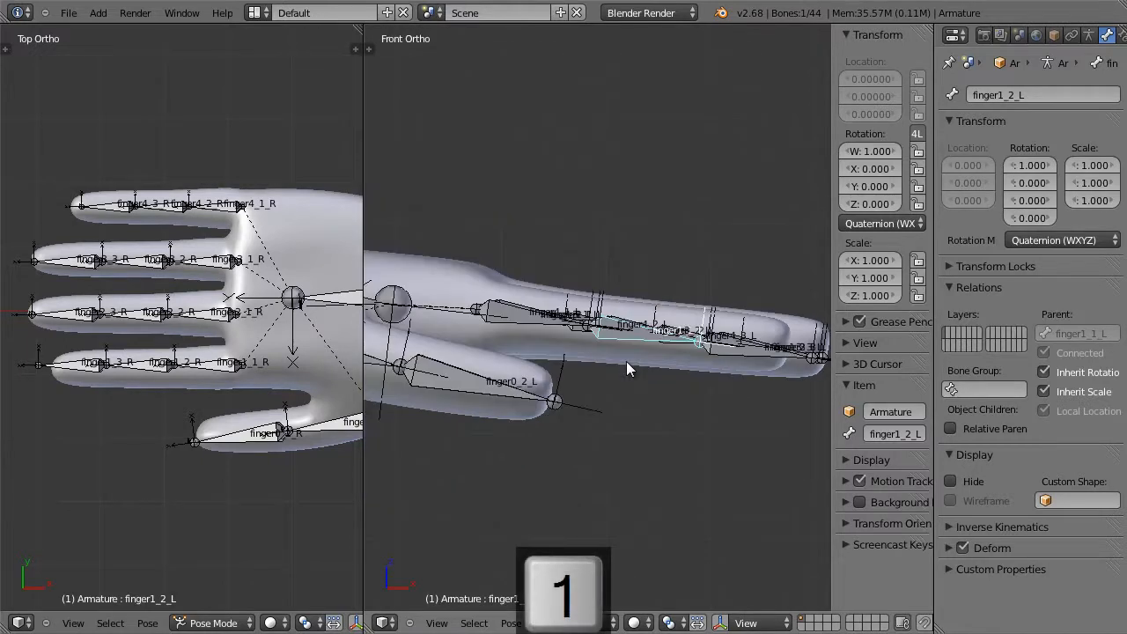
{"action": "key", "text": "KP_7"}
{"action": "key", "text": "r"}
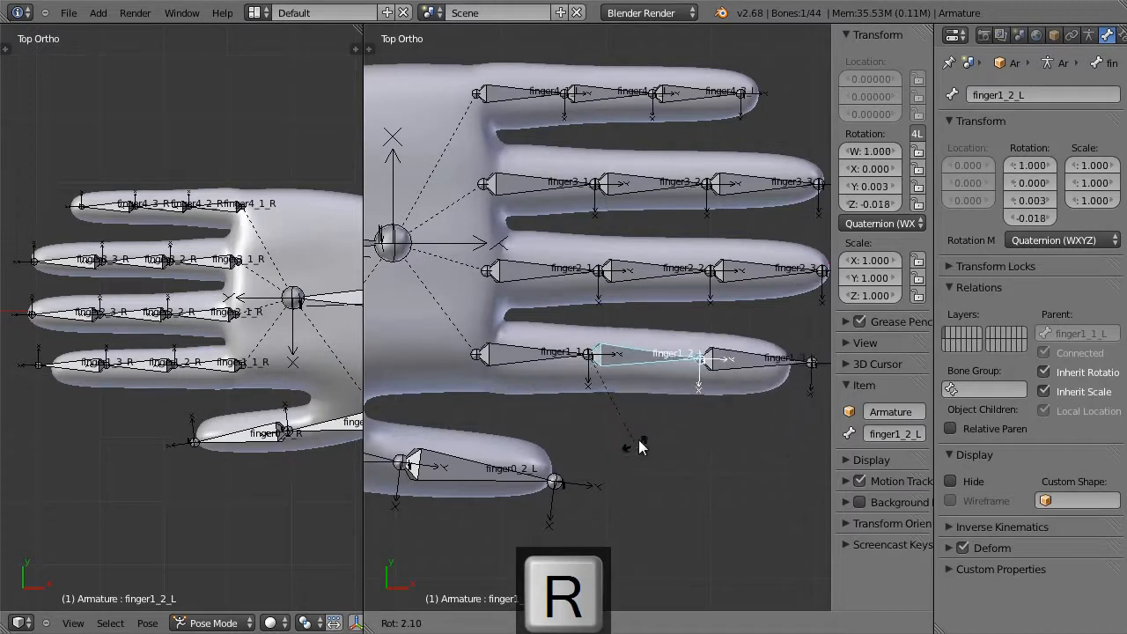
{"action": "key", "text": "Escape"}
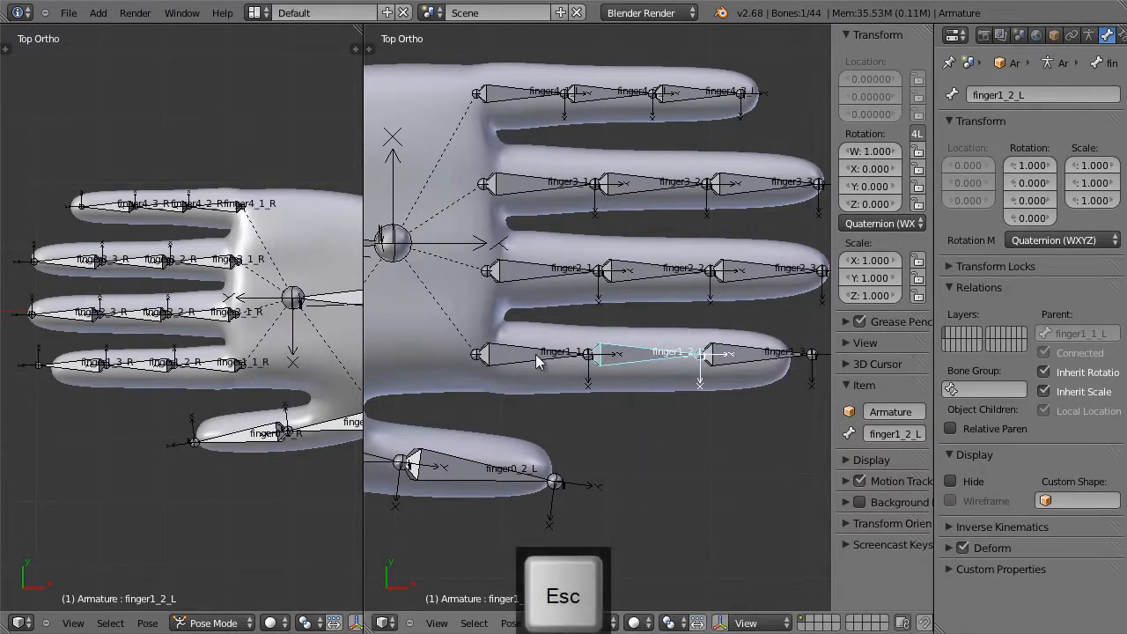
Step: Add a Limit Rotation constraint to finger1_1_L and show its settings in a widened properties area, with the transform properties hidden
{"action": "right_click", "coordinate": [532, 357]}
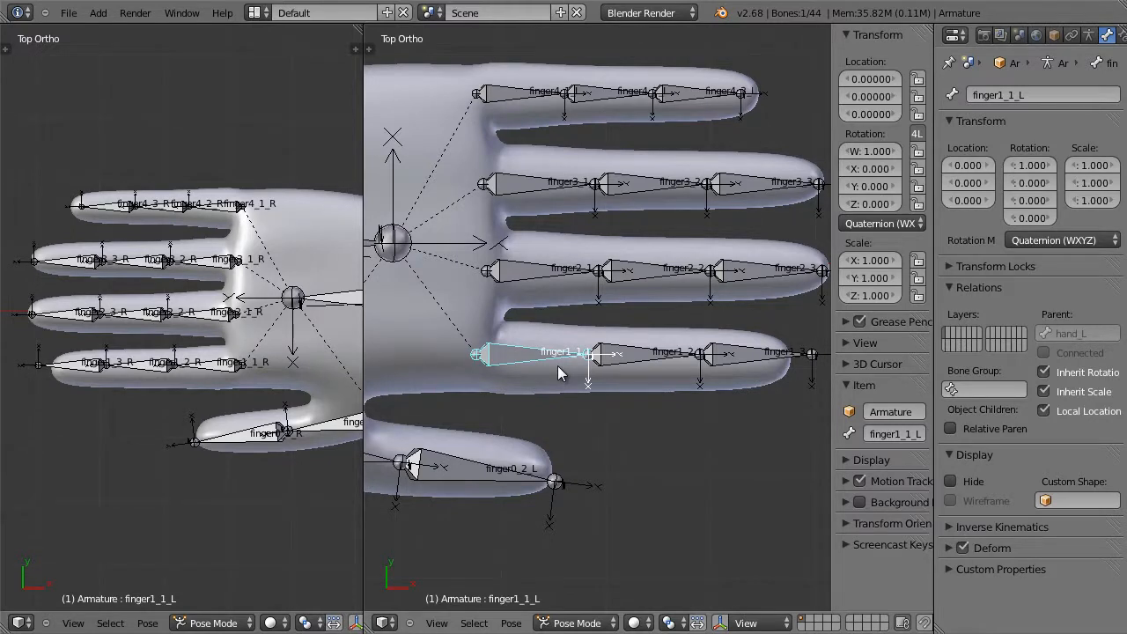
{"action": "key", "text": "ctrl+shift+c"}
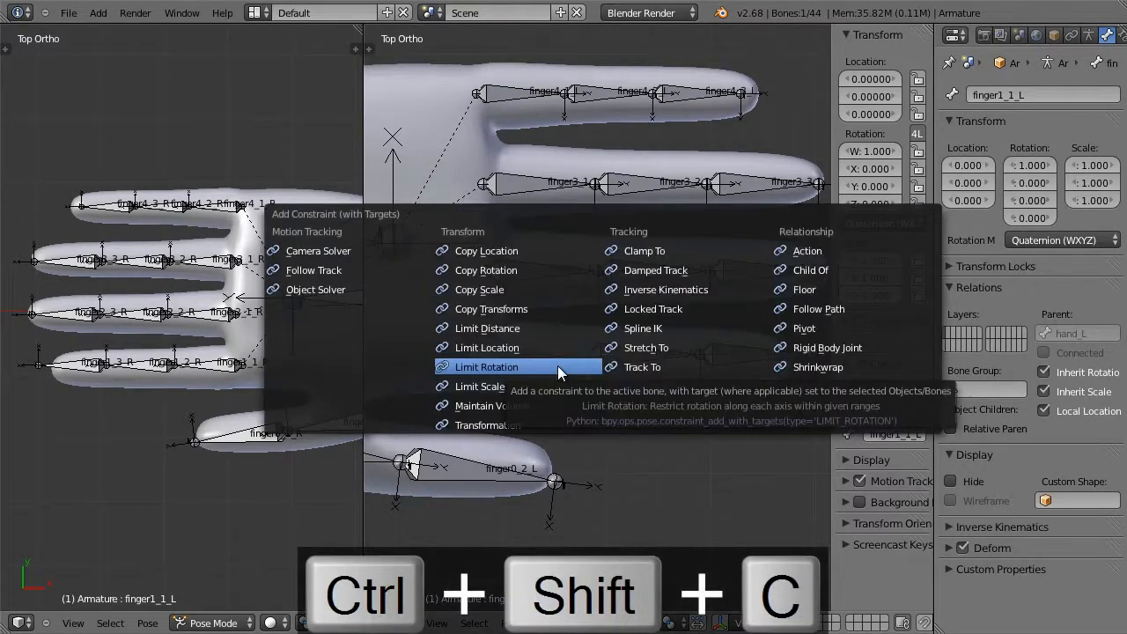
{"action": "left_click", "coordinate": [557, 366]}
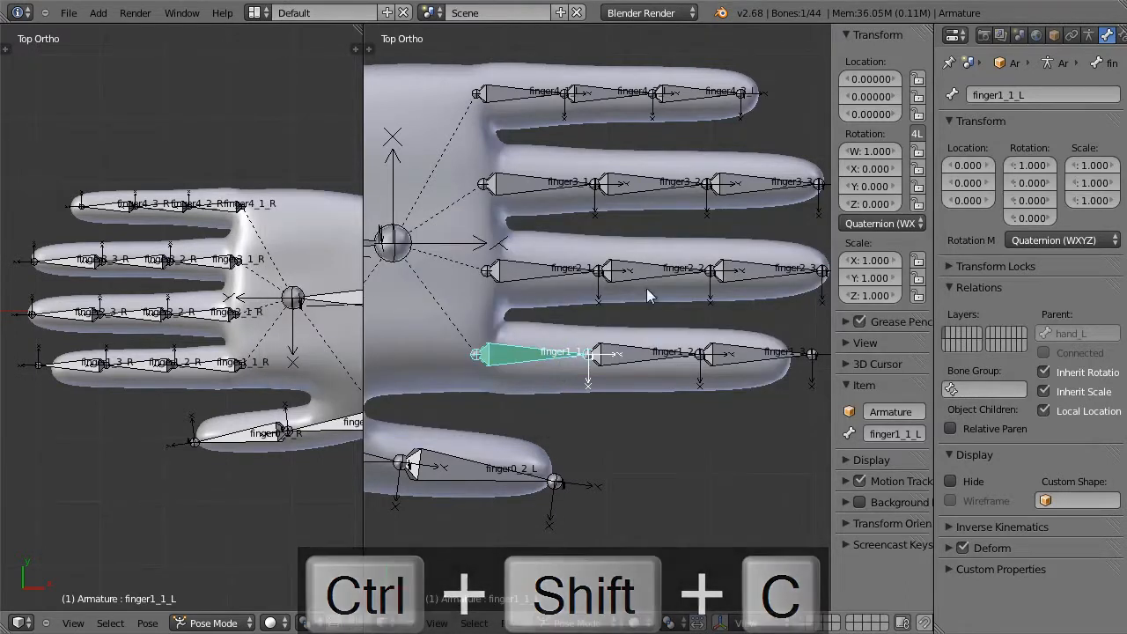
{"action": "left_click_drag", "start_coordinate": [934, 79], "coordinate": [896, 88]}
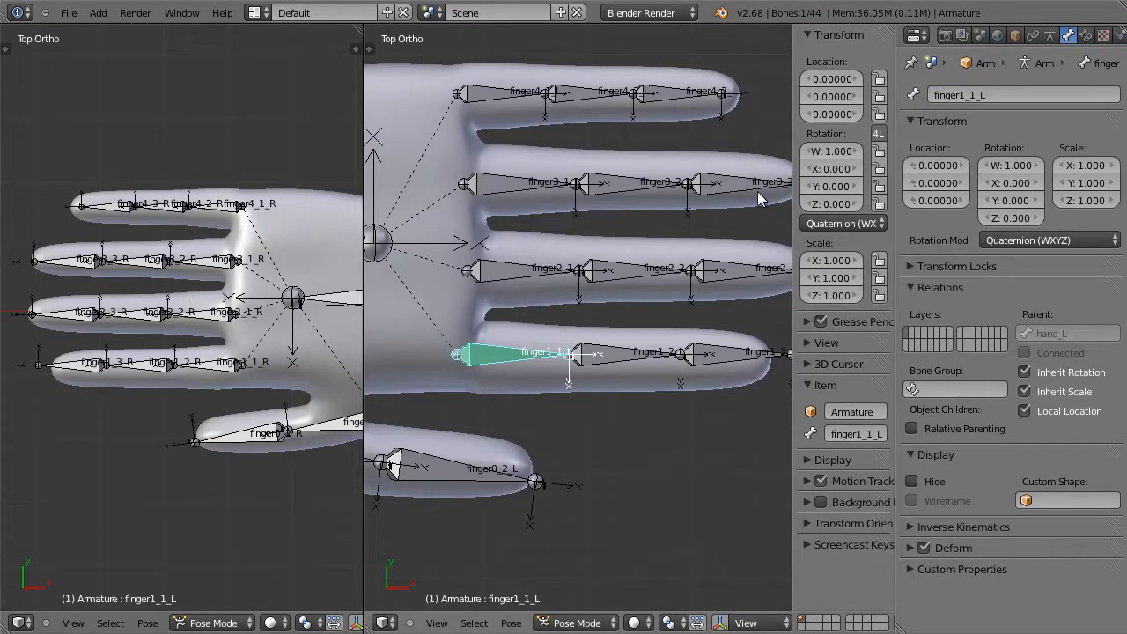
{"action": "key", "text": "n"}
{"action": "left_click", "coordinate": [1086, 35]}
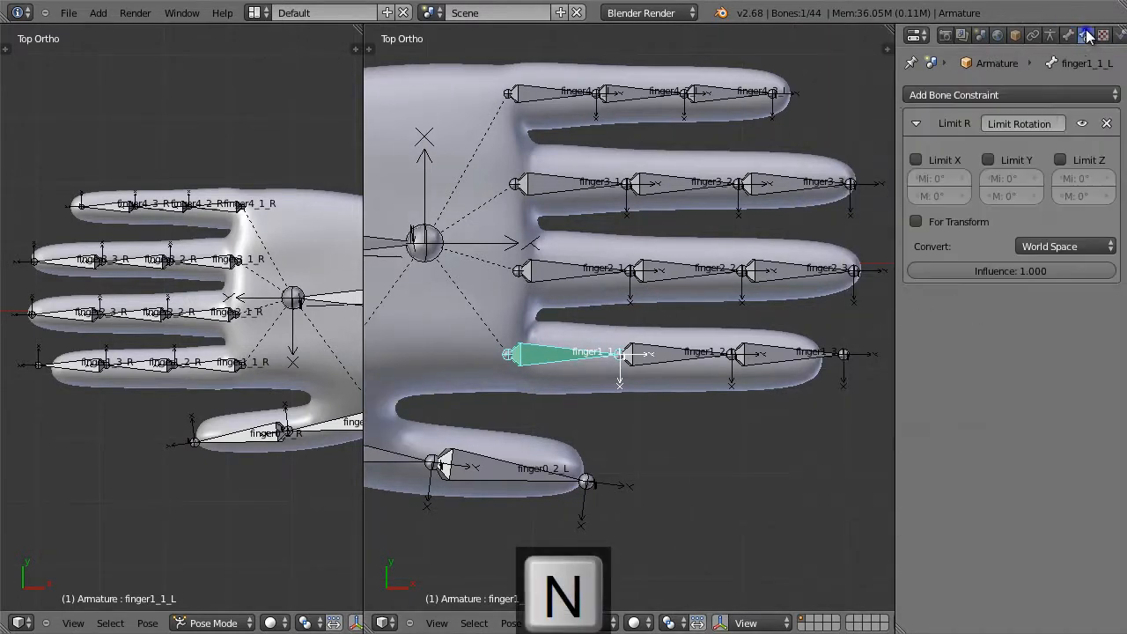
Step: Limit finger1_1_L's rotation on X, Y and Z, with an X maximum of 90° and conversion in Local Space
{"action": "left_click", "coordinate": [1061, 160]}
{"action": "left_click", "coordinate": [988, 159]}
{"action": "left_click", "coordinate": [942, 159]}
{"action": "left_click", "coordinate": [937, 196]}
{"action": "type", "text": "90"}
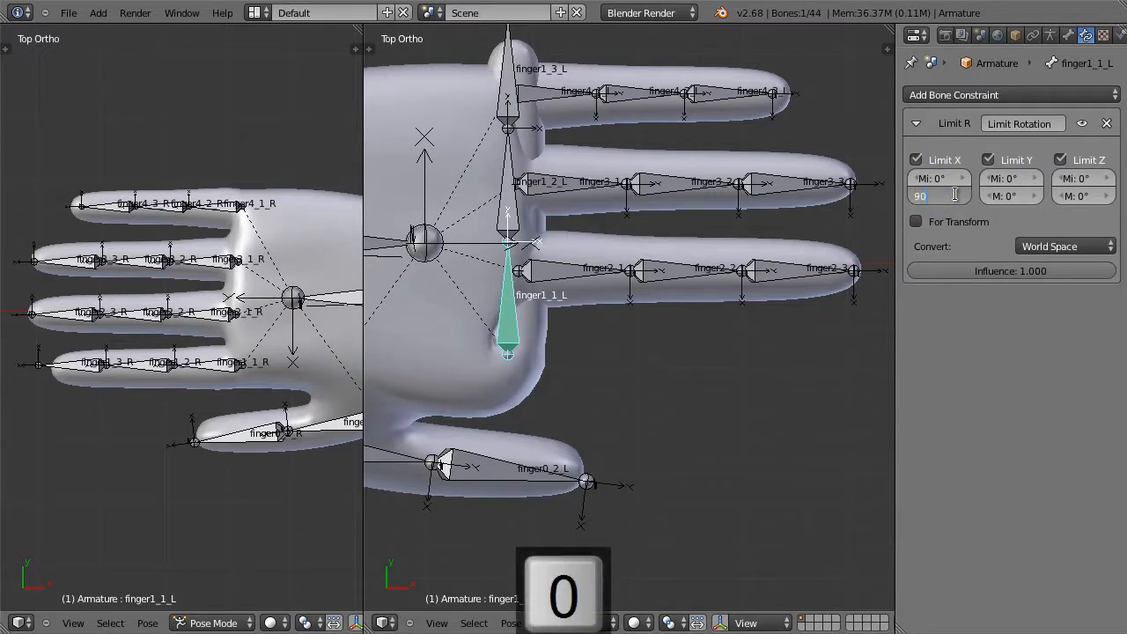
{"action": "key", "text": "Return"}
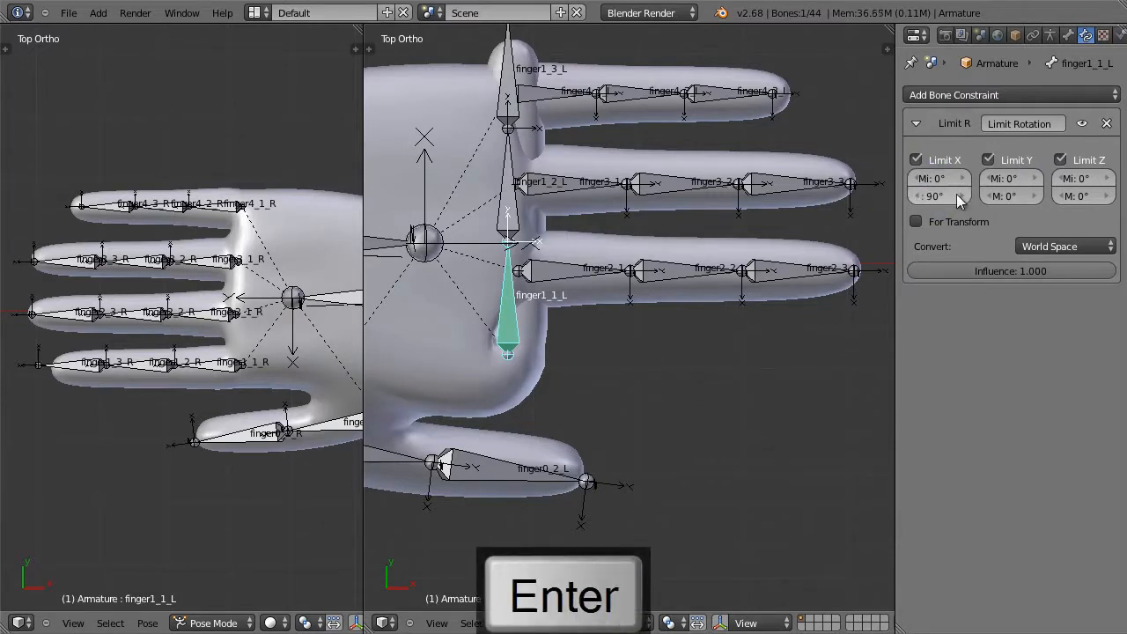
{"action": "left_click", "coordinate": [1032, 245]}
{"action": "left_click", "coordinate": [1063, 177]}
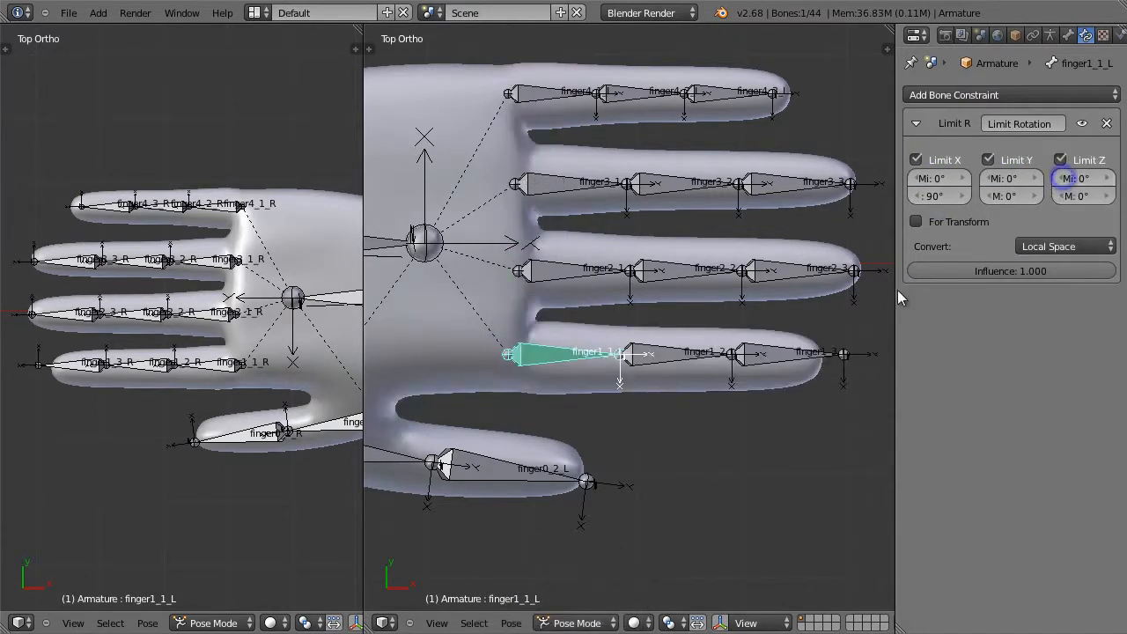
Step: Test the rotation limit on finger1_1_L with a trial rotation in the front view, without keeping it
{"action": "key", "text": "1"}
{"action": "key", "text": "r"}
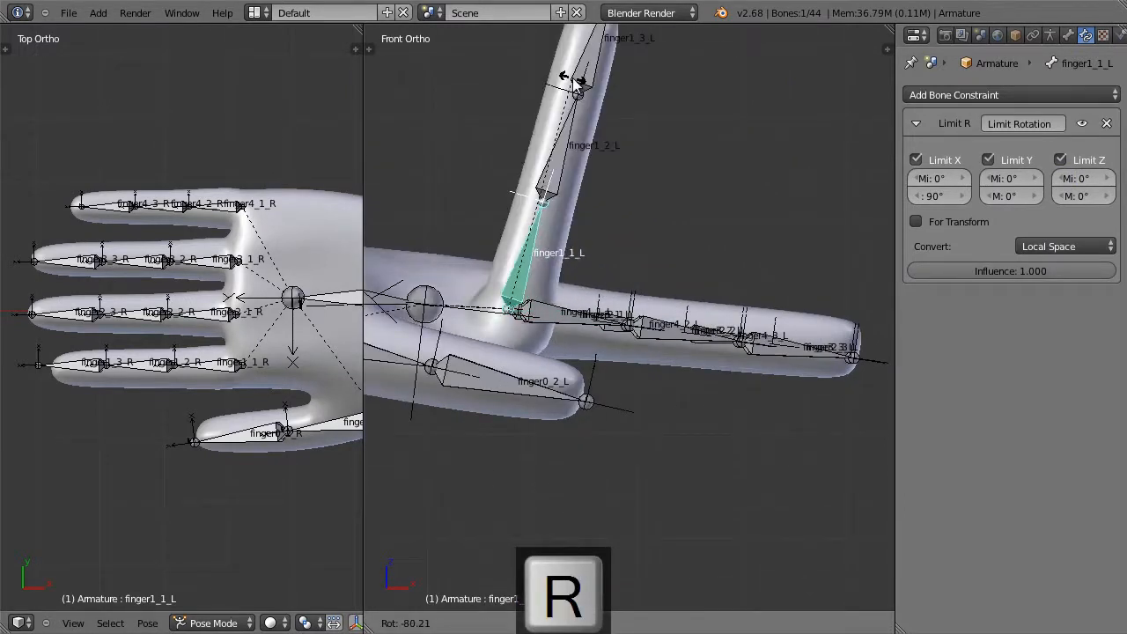
{"action": "key", "text": "Escape"}
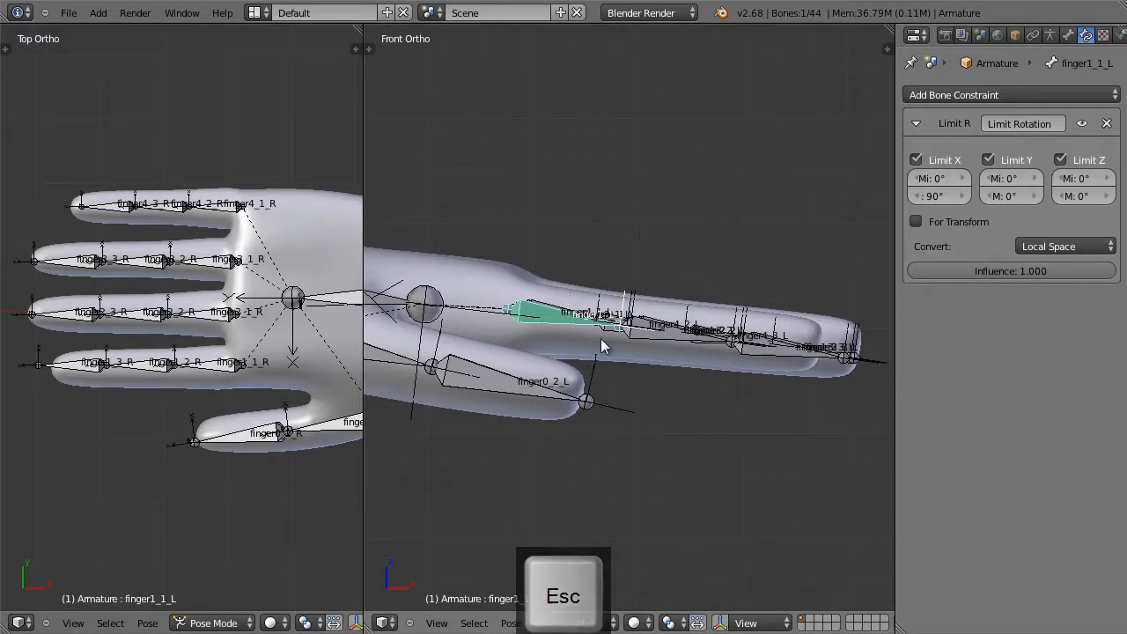
Step: In edit mode, change the roll of all finger bones except the thumbs on both hands by 180°, and return to pose mode
{"action": "key", "text": "Tab"}
{"action": "middle_click_drag", "start_coordinate": [611, 335], "coordinate": [637, 363]}
{"action": "key", "text": "b"}
{"action": "left_click_drag", "start_coordinate": [530, 73], "coordinate": [859, 392]}
{"action": "middle_click_drag", "start_coordinate": [631, 380], "coordinate": [738, 274]}
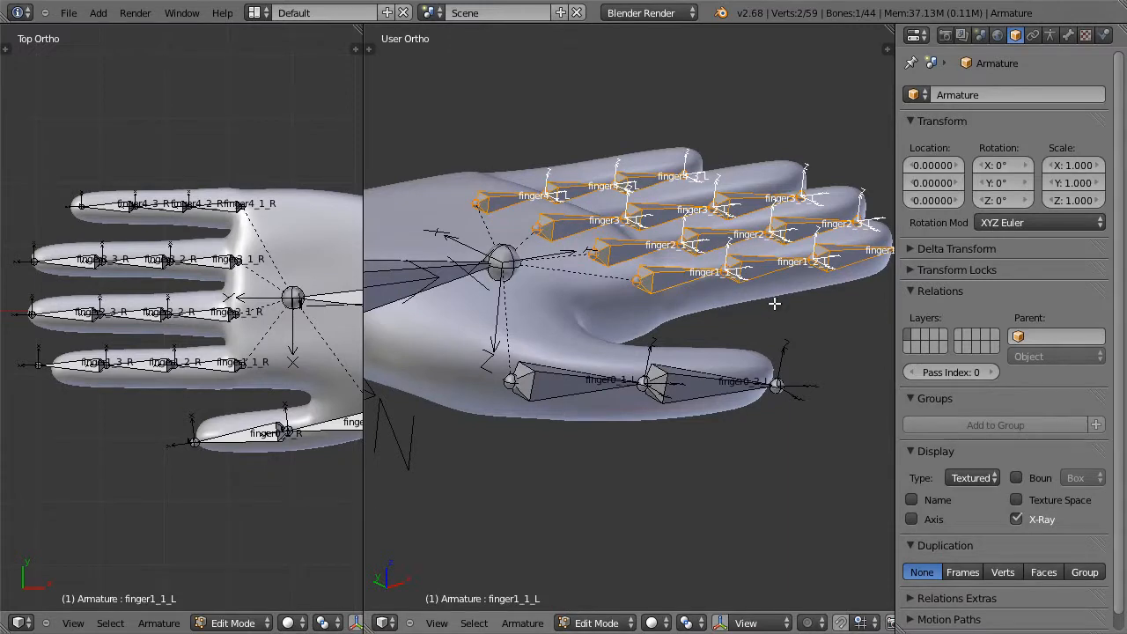
{"action": "middle_click_drag", "start_coordinate": [774, 303], "coordinate": [697, 420]}
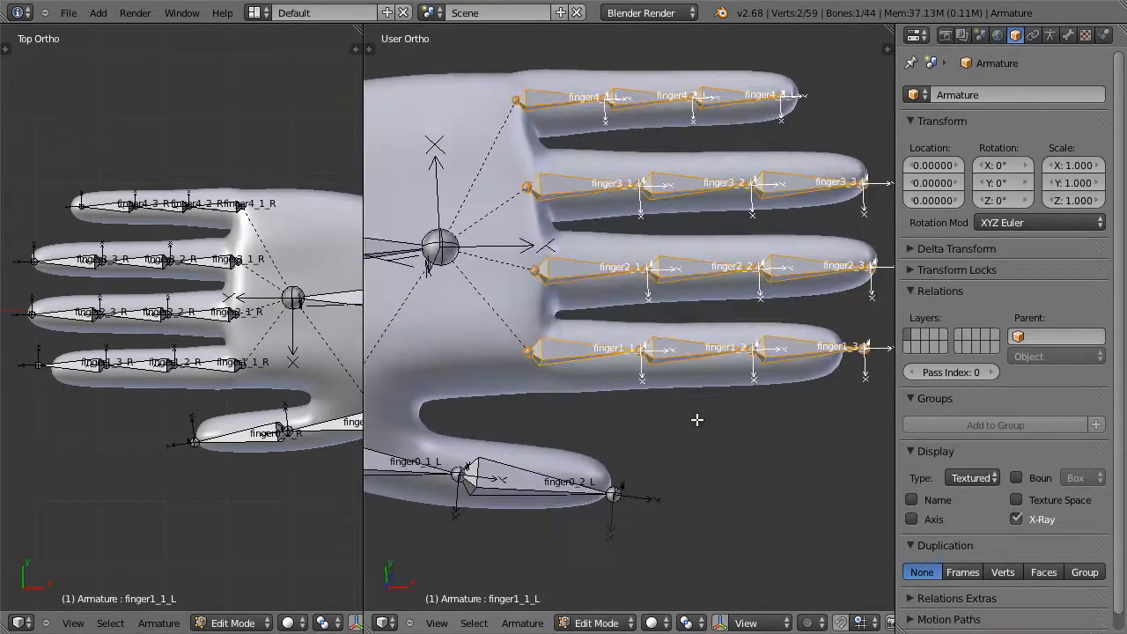
{"action": "key", "text": "b"}
{"action": "mouse_move", "coordinate": [12, 173]}
{"action": "left_mouse_down"}
{"action": "mouse_move", "coordinate": [255, 374]}
{"action": "mouse_move", "coordinate": [354, 373]}
{"action": "left_mouse_up"}
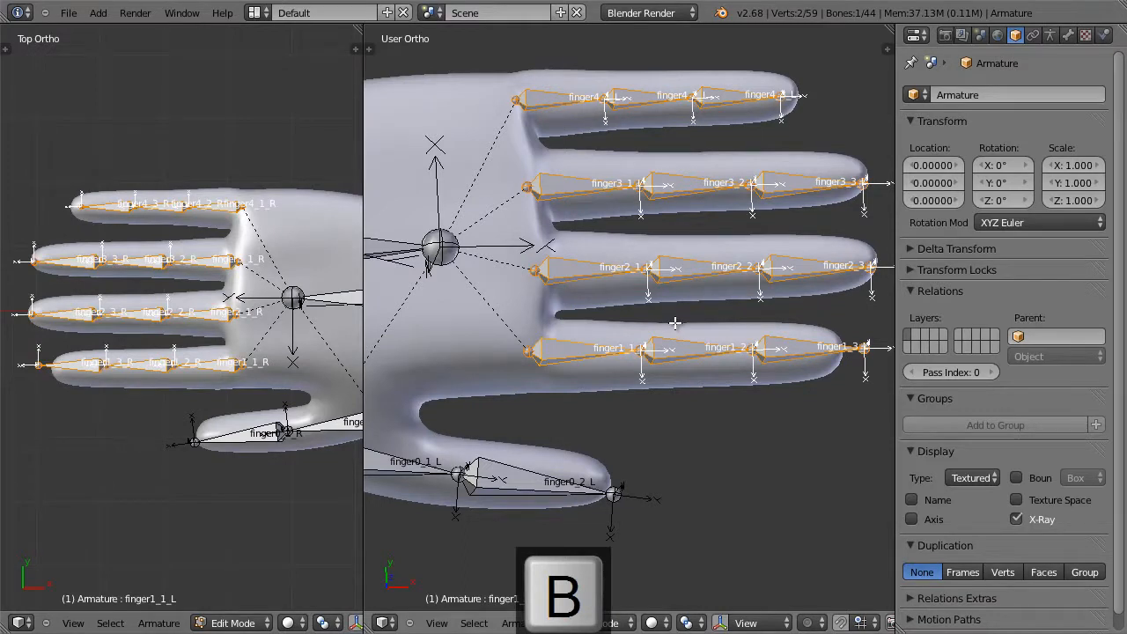
{"action": "key", "text": "ctrl+r"}
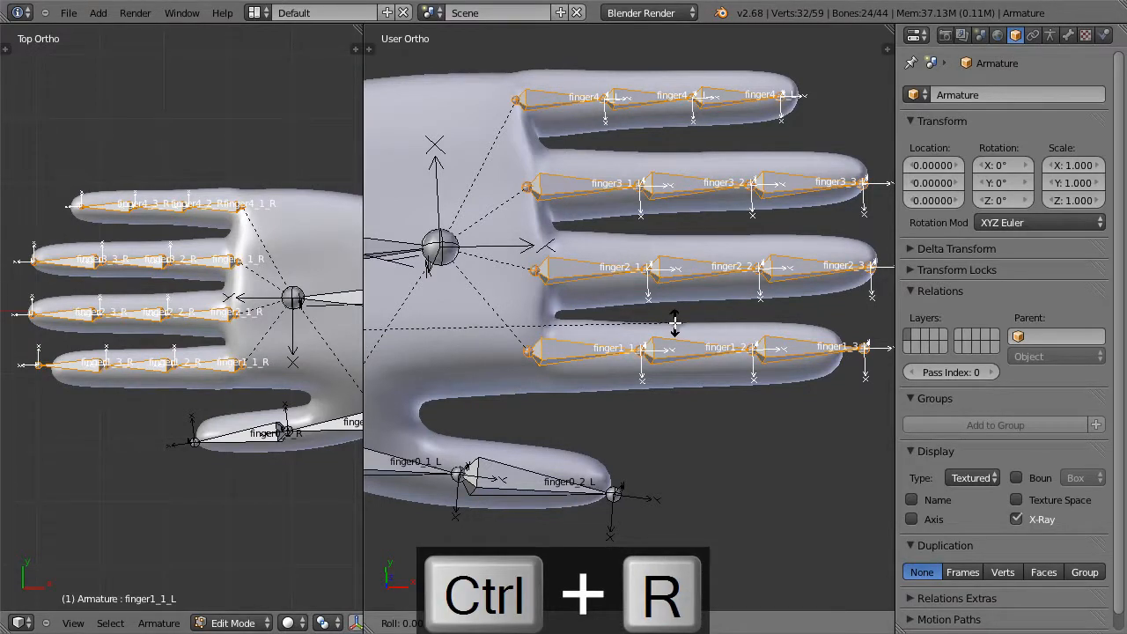
{"action": "type", "text": "180"}
{"action": "key", "text": "Return"}
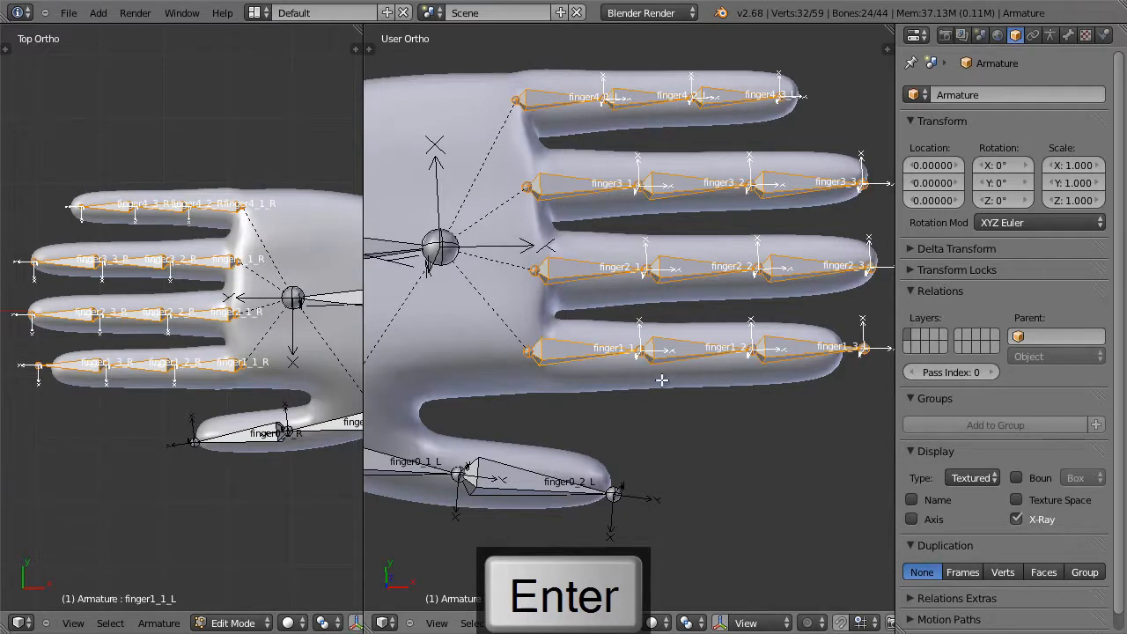
{"action": "key", "text": "ctrl+Tab"}
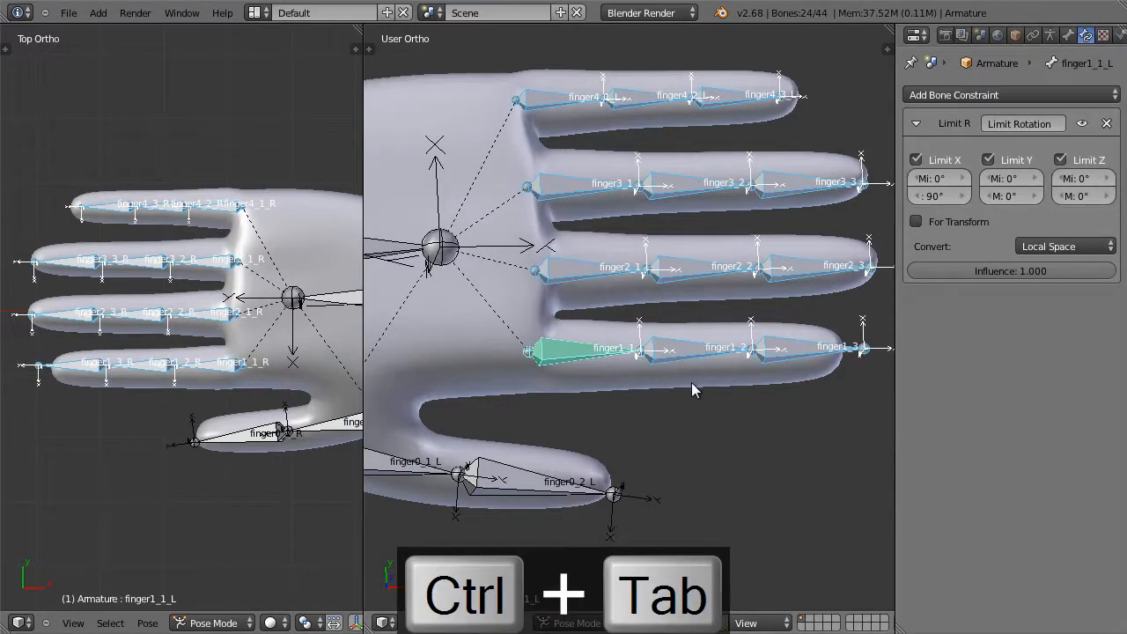
Step: Check the bending direction of finger1_1_L with a trial rotation in the front view, and return to the top view of the left hand
{"action": "right_click", "coordinate": [586, 354]}
{"action": "key", "text": "KP_1"}
{"action": "key", "text": "r"}
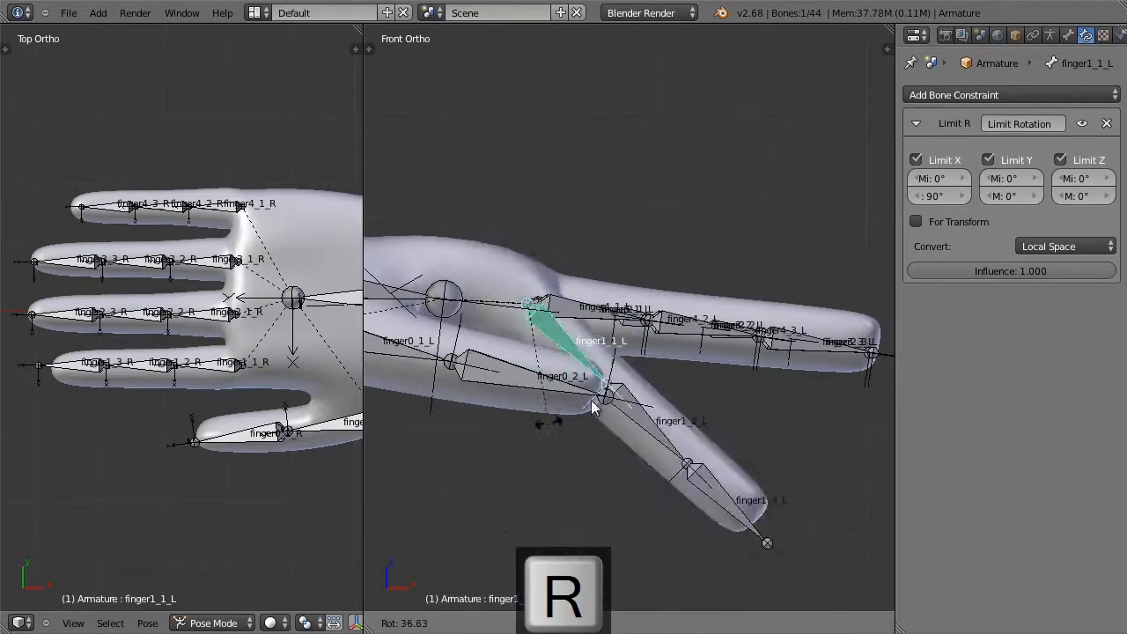
{"action": "key", "text": "Escape"}
{"action": "middle_click_drag", "start_coordinate": [637, 319], "coordinate": [640, 487]}
{"action": "key", "text": "KP_7"}
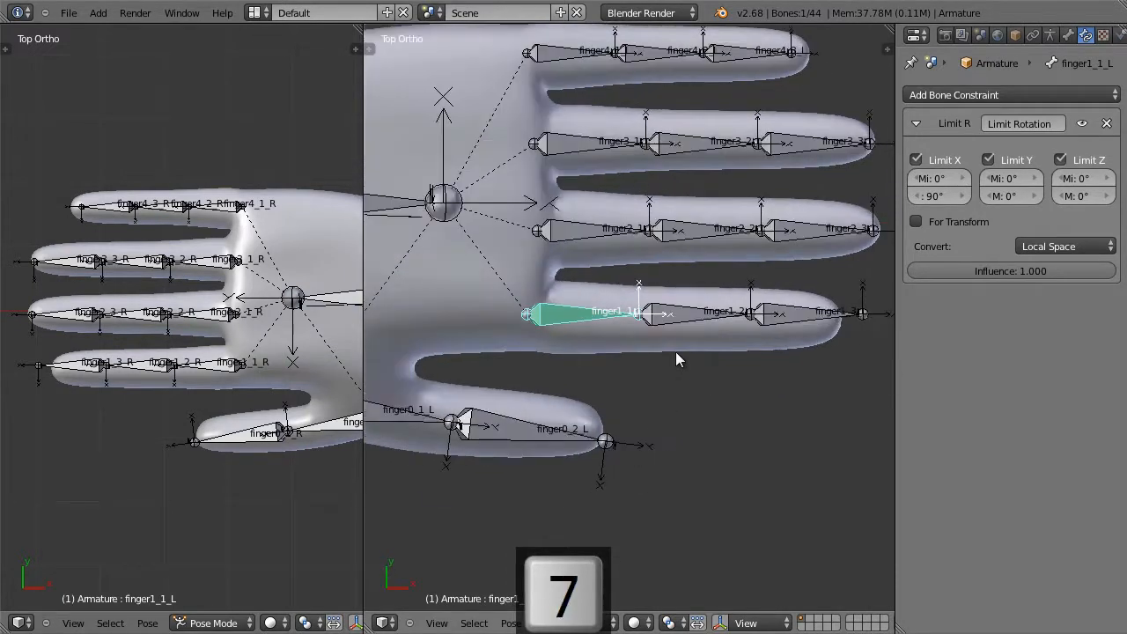
{"action": "middle_click_drag", "start_coordinate": [689, 327], "coordinate": [657, 389], "text": "shift"}
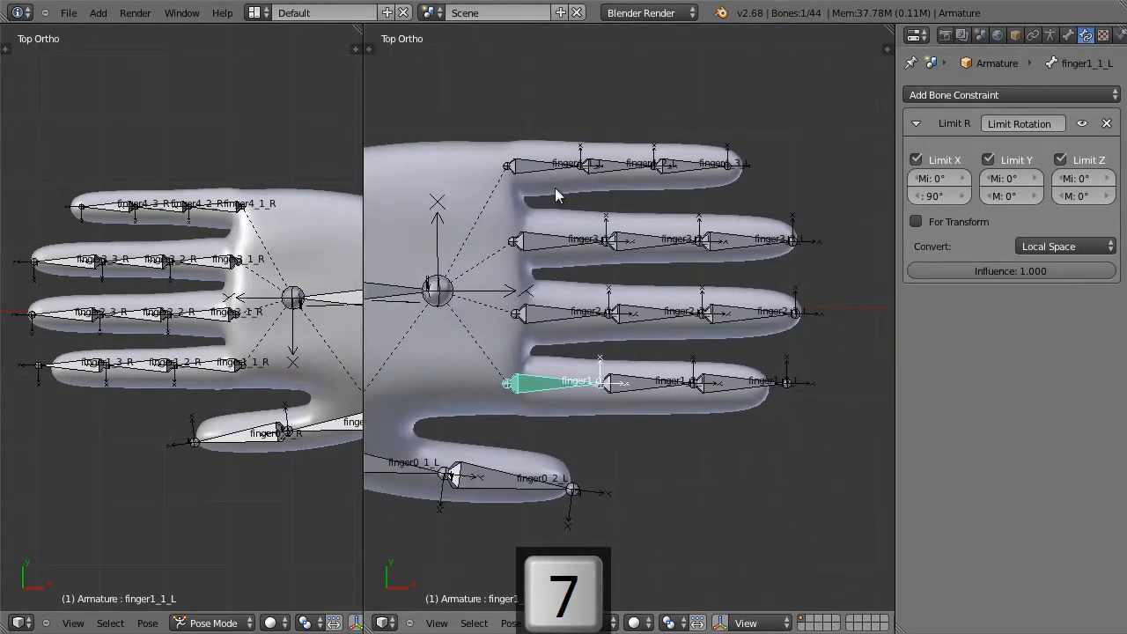
Step: Copy finger1_1_L's rotation limit constraint to all other finger bones on both hands, leaving out the thumbs
{"action": "key", "text": "b"}
{"action": "left_click_drag", "start_coordinate": [502, 123], "coordinate": [830, 413]}
{"action": "key", "text": "b"}
{"action": "left_click_drag", "start_coordinate": [25, 166], "coordinate": [261, 397]}
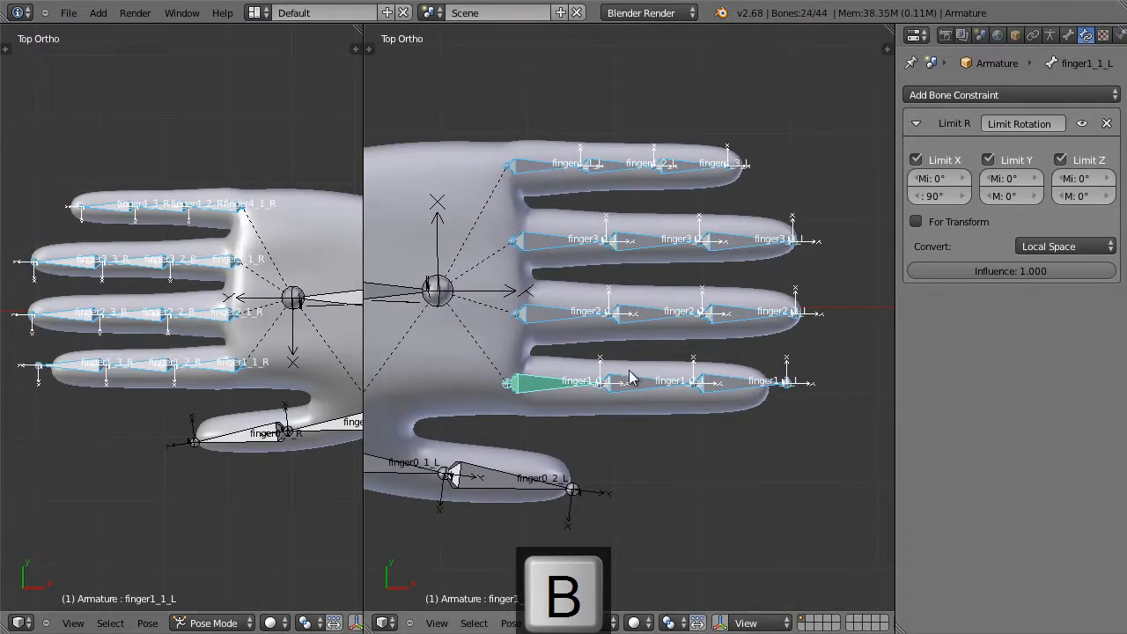
{"action": "left_click", "coordinate": [528, 384], "text": "shift"}
{"action": "right_click", "coordinate": [532, 392], "text": "shift"}
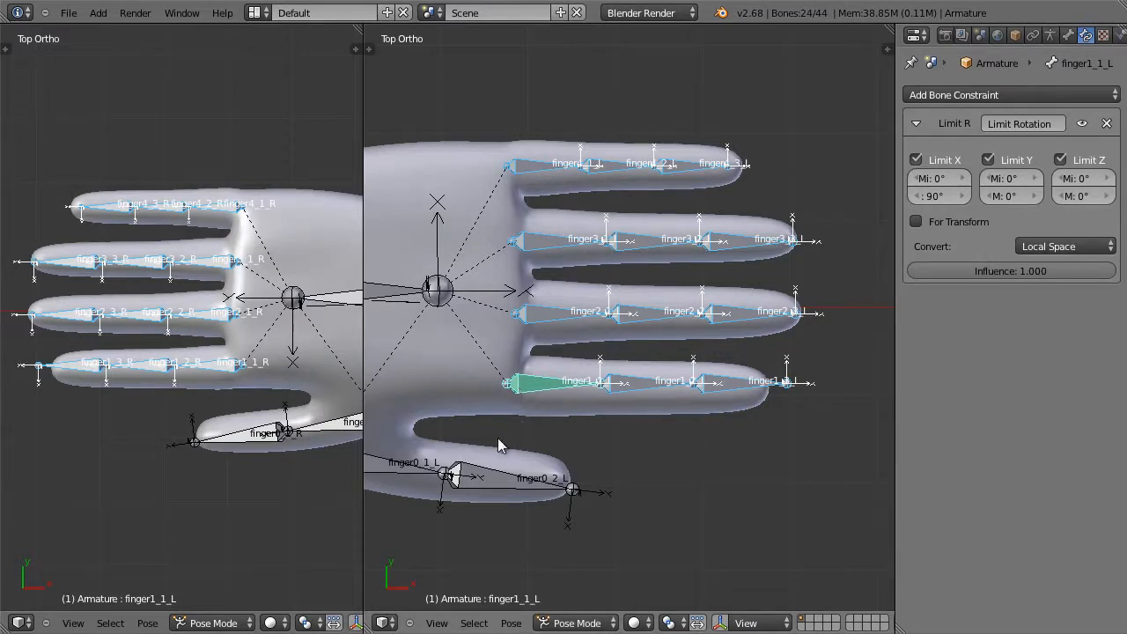
{"action": "left_click", "coordinate": [510, 623]}
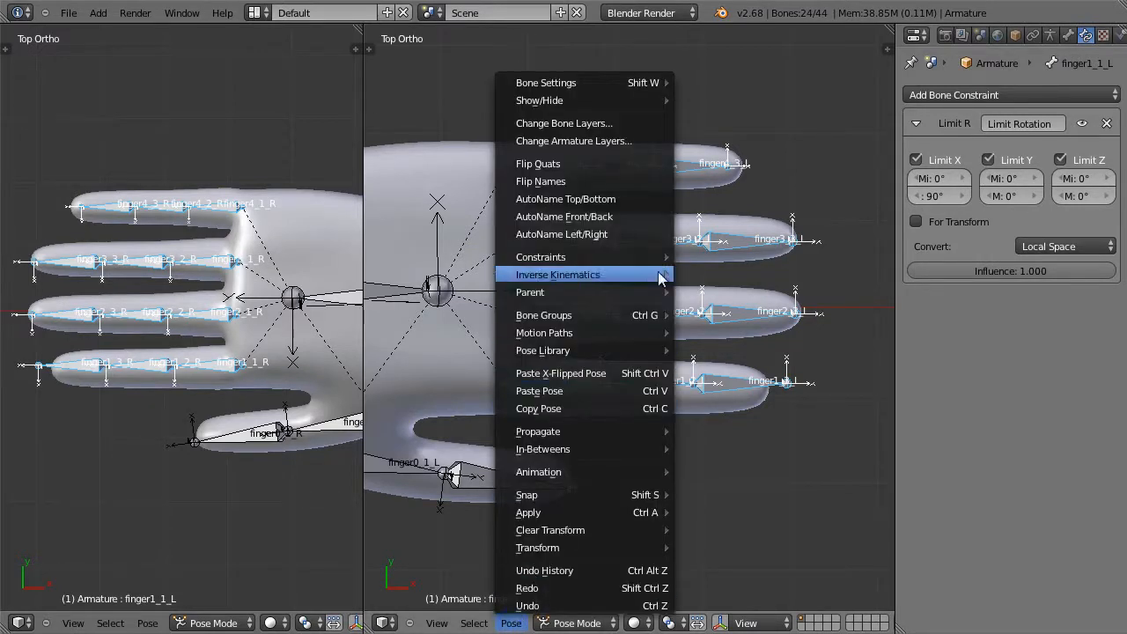
{"action": "mouse_move", "coordinate": [659, 265]}
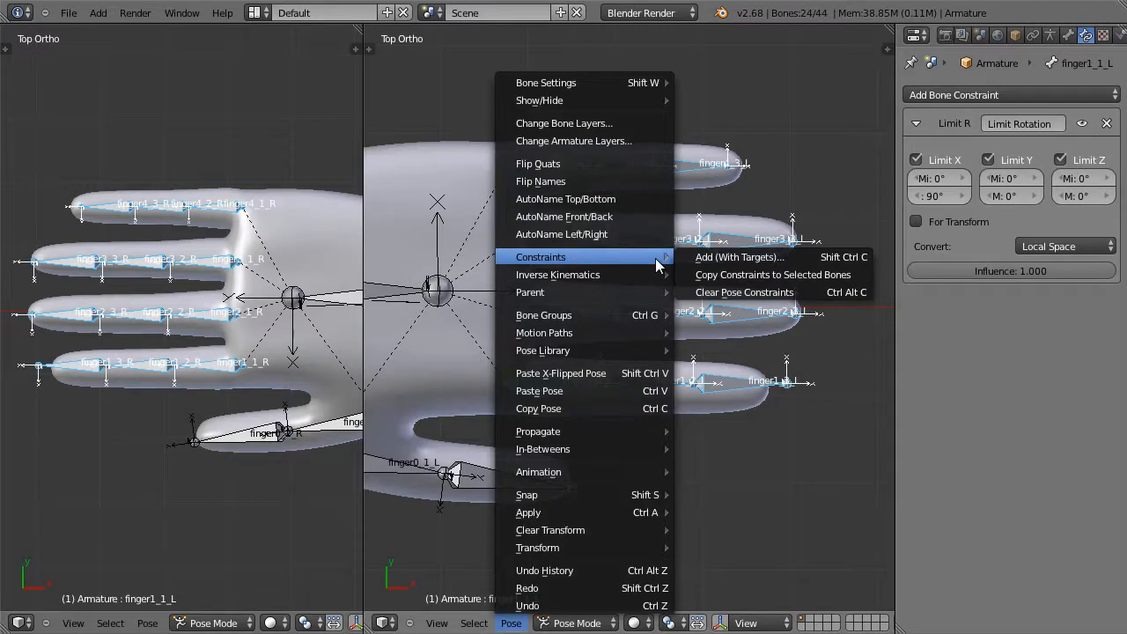
{"action": "left_click", "coordinate": [711, 275]}
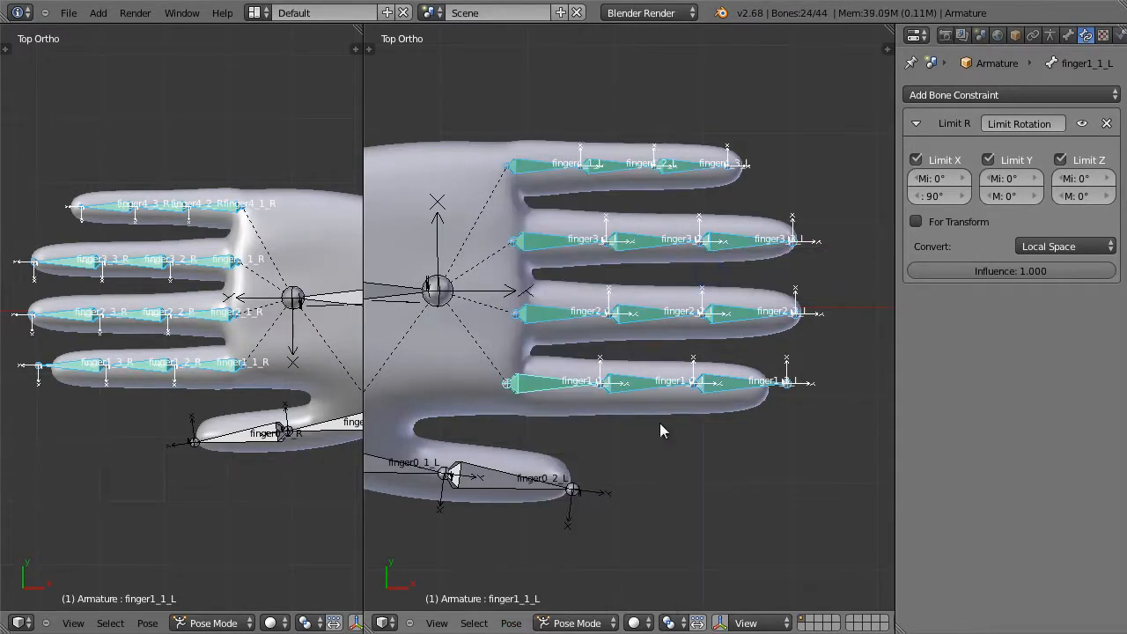
Step: Test the copied rotation limits by bending finger1_2_L and finger1_3_L downward in the front view
{"action": "right_click", "coordinate": [632, 389]}
{"action": "key", "text": "KP_1"}
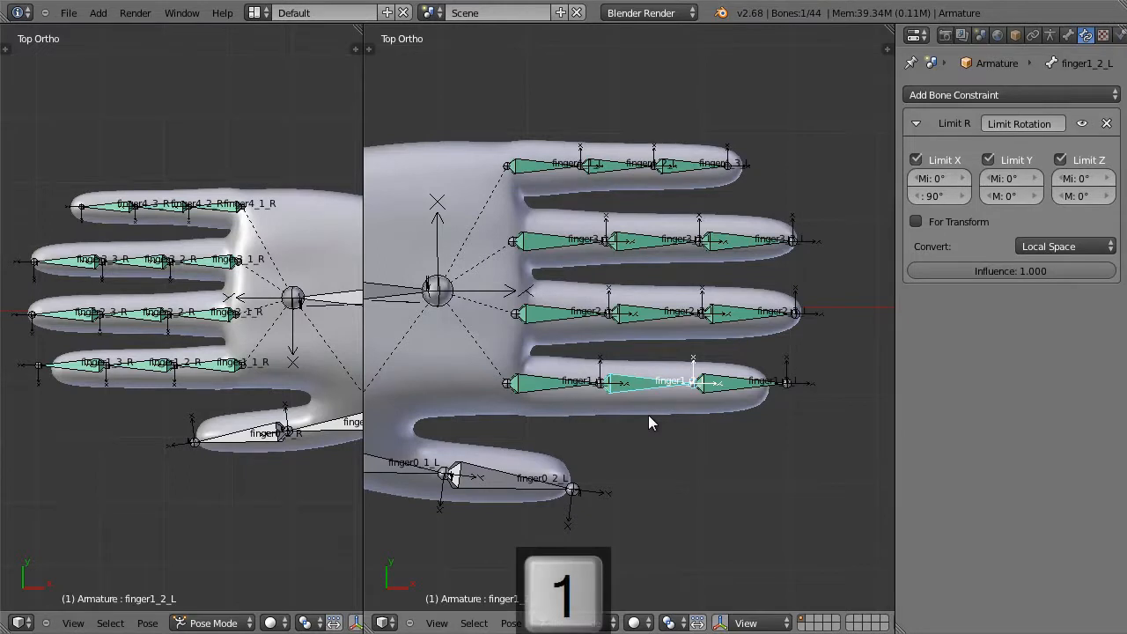
{"action": "key", "text": "r"}
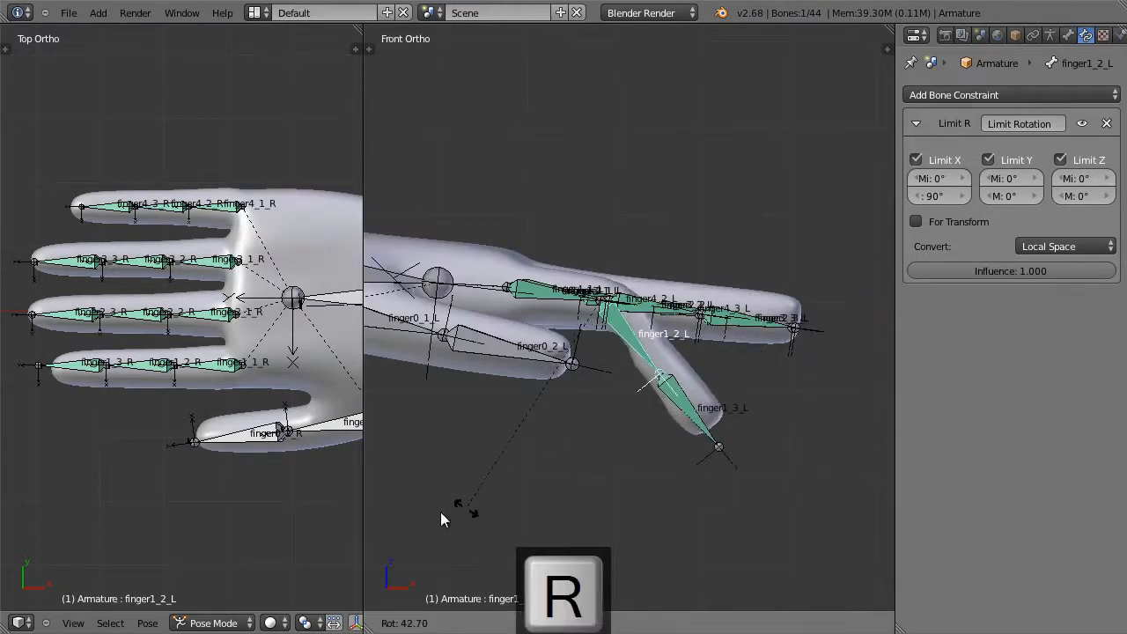
{"action": "left_click", "coordinate": [207, 367]}
{"action": "right_click", "coordinate": [577, 427]}
{"action": "key", "text": "r"}
{"action": "left_click", "coordinate": [465, 233]}
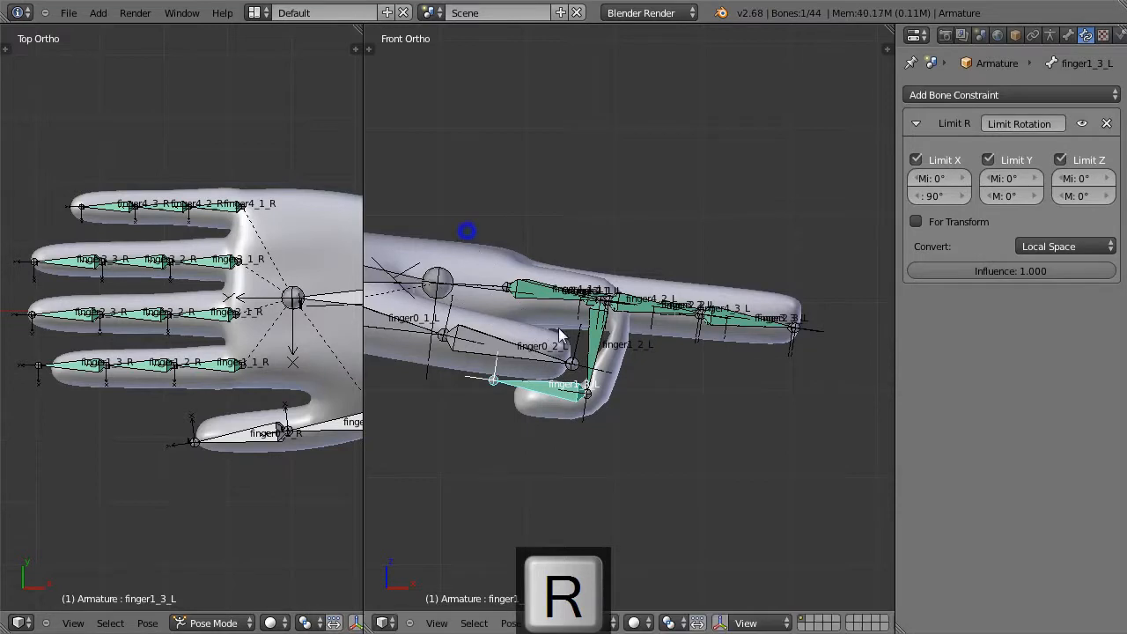
Step: Bend finger1_1_L downward by about 90° to curl the whole finger, and inspect the curled finger from the front
{"action": "right_click", "coordinate": [524, 295]}
{"action": "right_click", "coordinate": [543, 291]}
{"action": "middle_click_drag", "start_coordinate": [602, 343], "coordinate": [554, 354]}
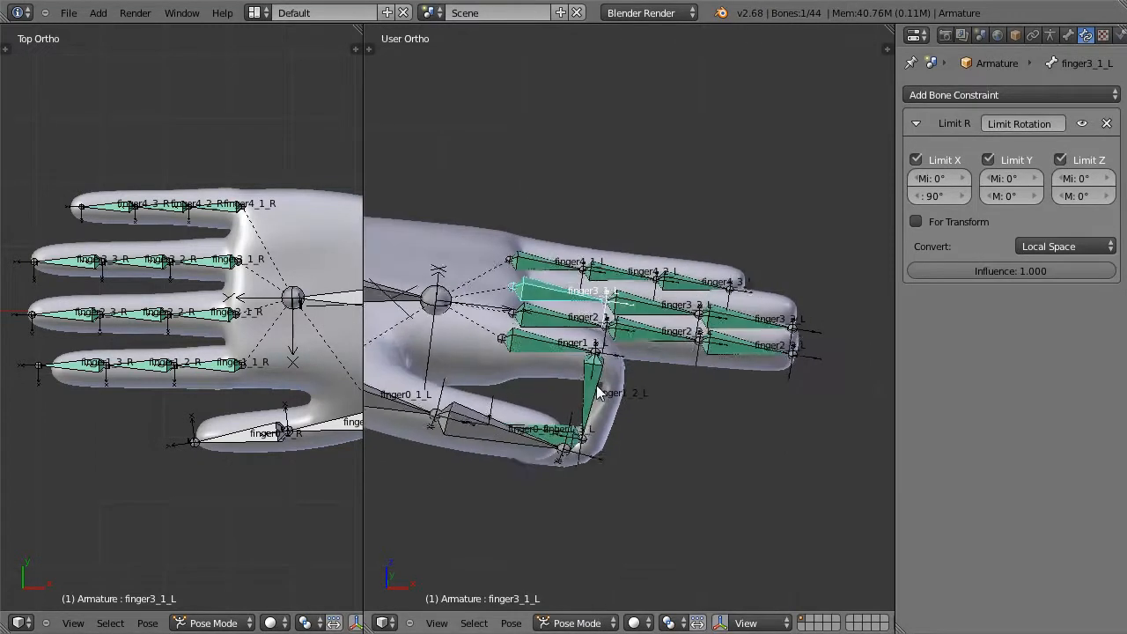
{"action": "right_click", "coordinate": [550, 352]}
{"action": "key", "text": "r"}
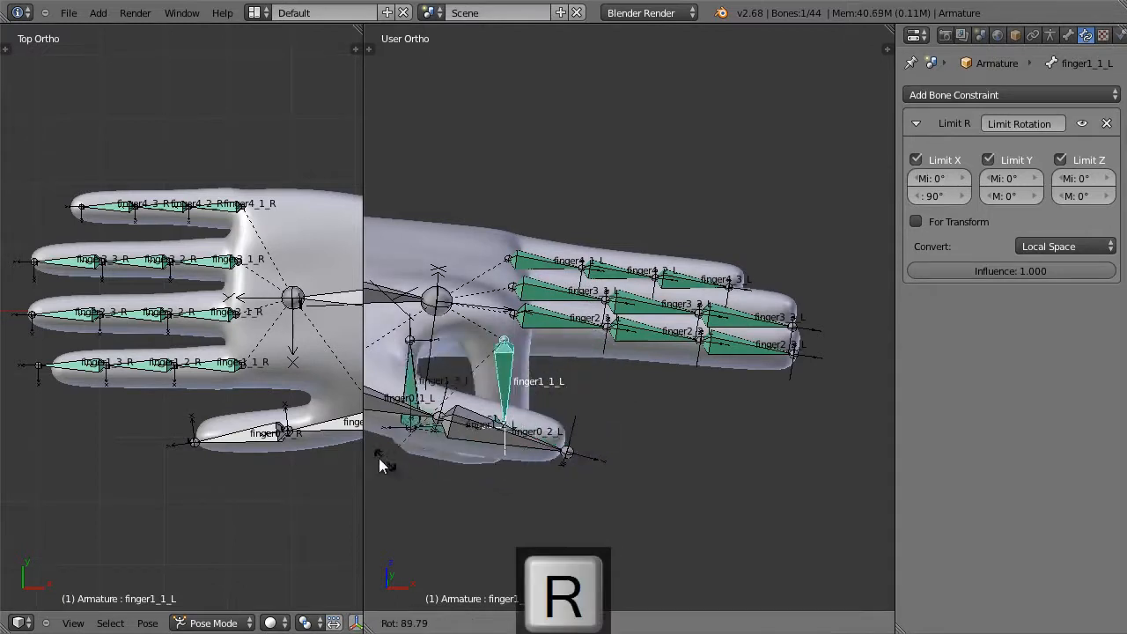
{"action": "left_click", "coordinate": [417, 452]}
{"action": "middle_click_drag", "start_coordinate": [639, 437], "coordinate": [669, 406]}
{"action": "key", "text": "KP_1"}
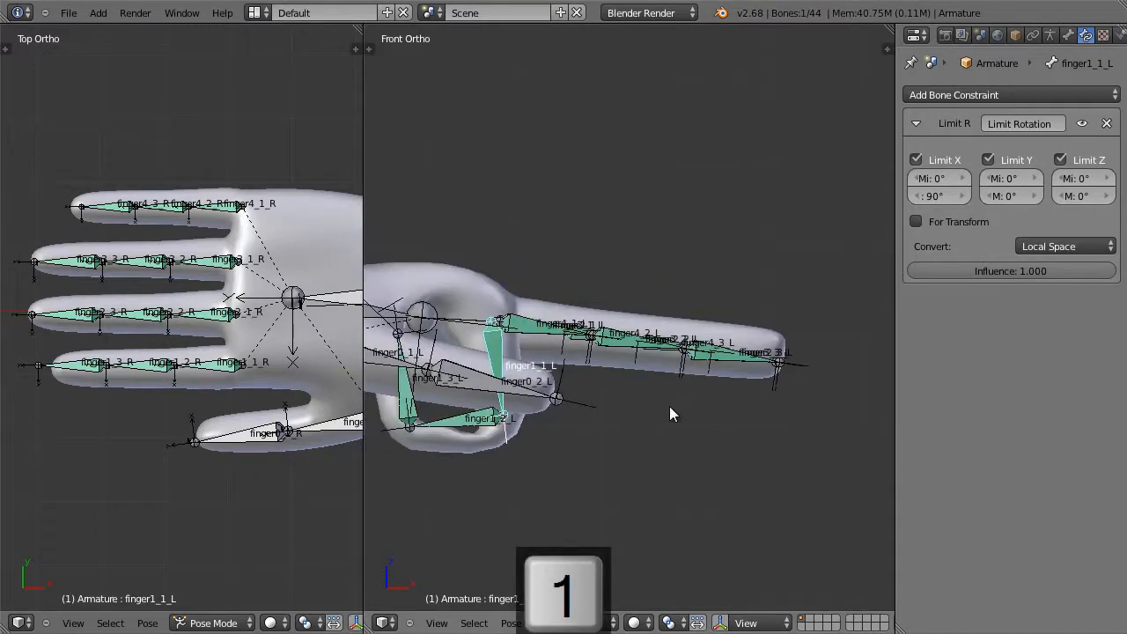
Step: Examine the left thumb bones finger0_2_L and finger0_1_L from the top, comparing the hand in pose and edit mode
{"action": "key", "text": "KP_7"}
{"action": "key", "text": "KP_Decimal"}
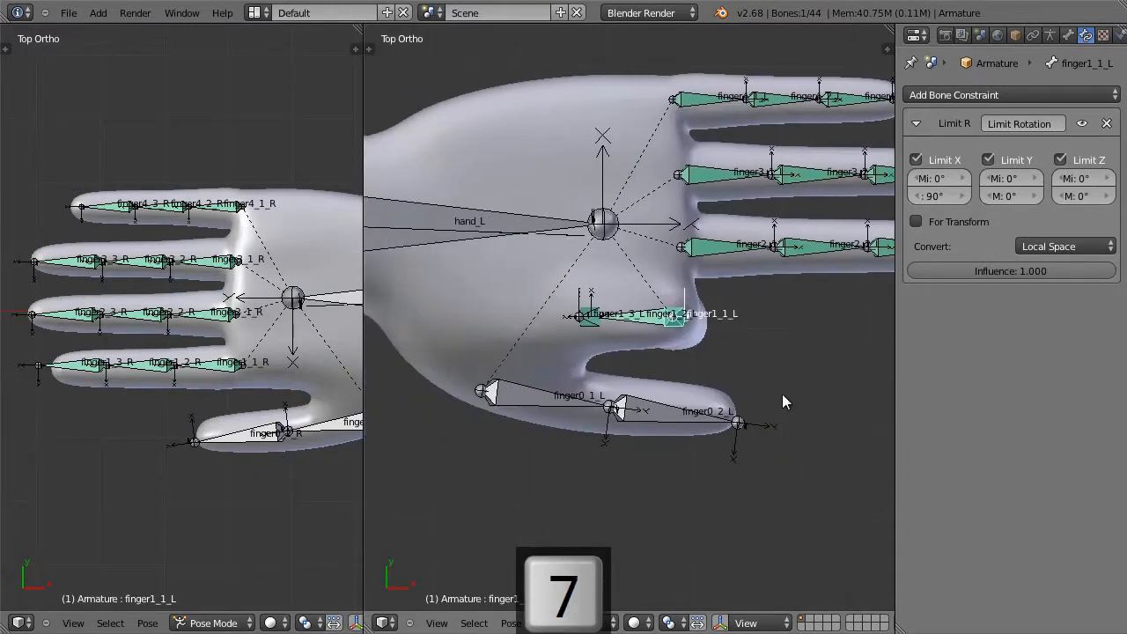
{"action": "right_click", "coordinate": [650, 411]}
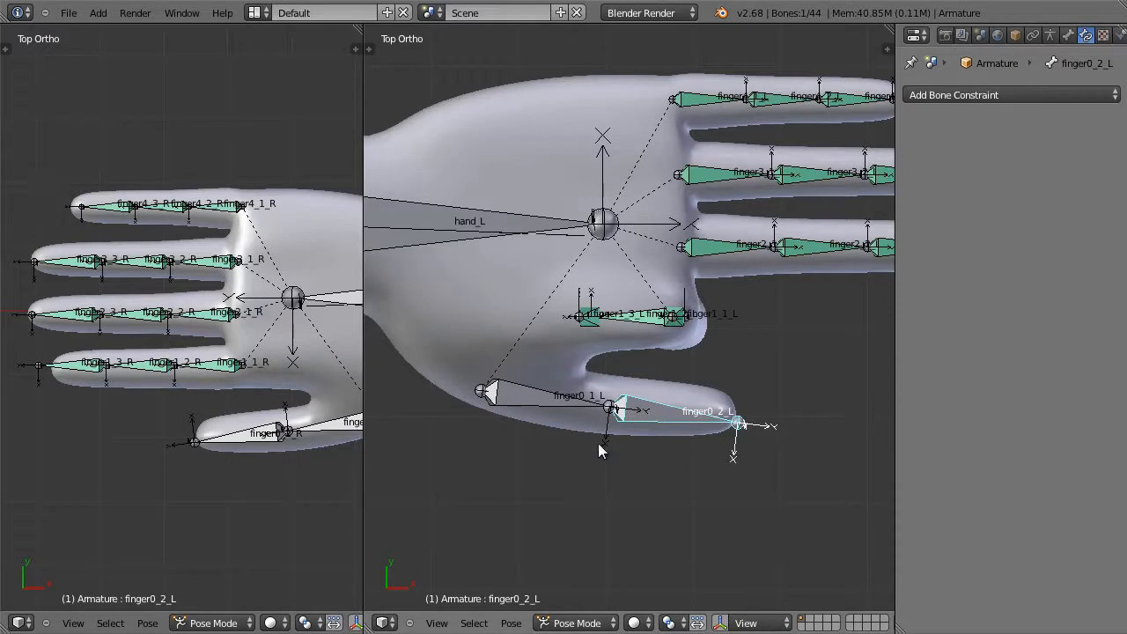
{"action": "right_click", "coordinate": [511, 404]}
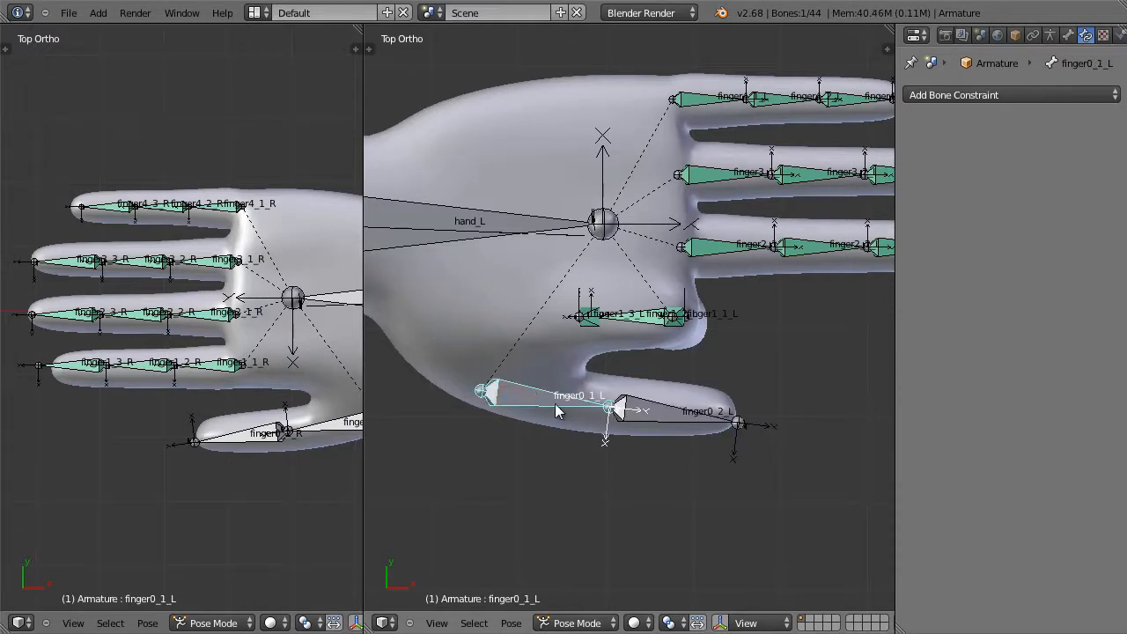
{"action": "key", "text": "Tab"}
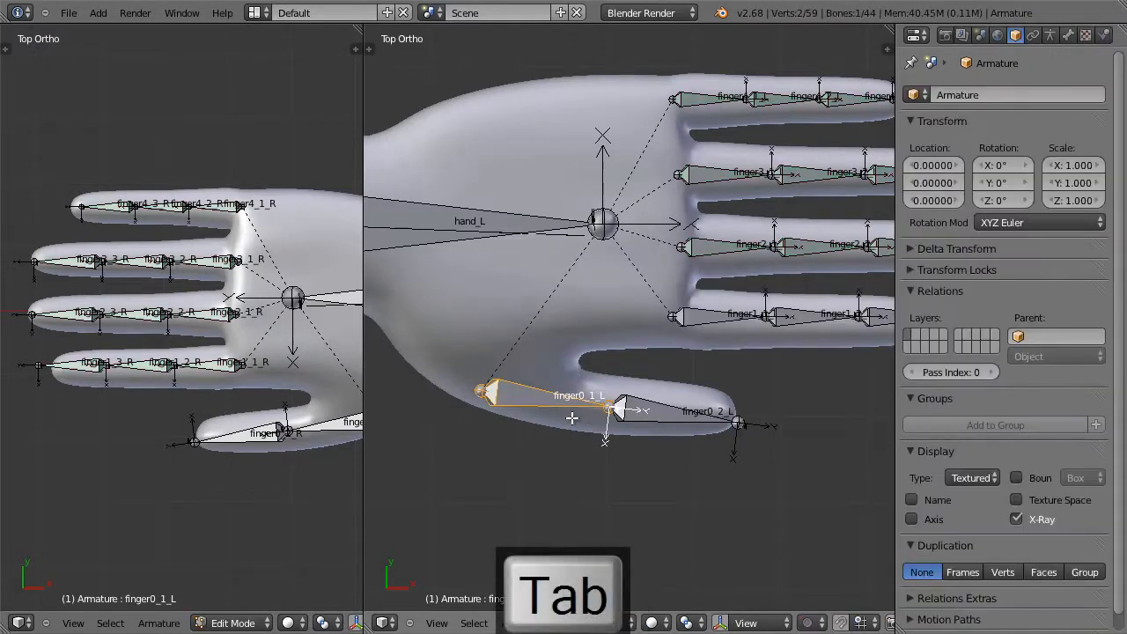
{"action": "key", "text": "Tab"}
{"action": "key", "text": "Tab"}
{"action": "middle_click_drag", "start_coordinate": [749, 348], "coordinate": [623, 384], "text": "shift"}
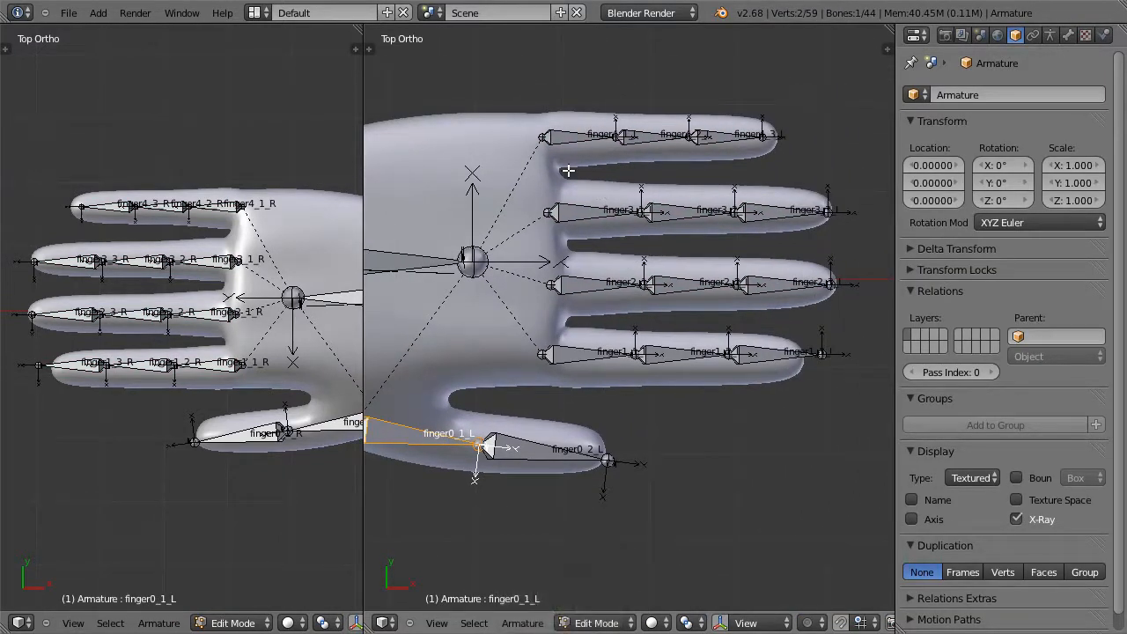
{"action": "key", "text": "Tab"}
Step: Display the hero mesh's wireframe and enable Optimal Display on its subdivision surface modifier
{"action": "right_click", "coordinate": [509, 134]}
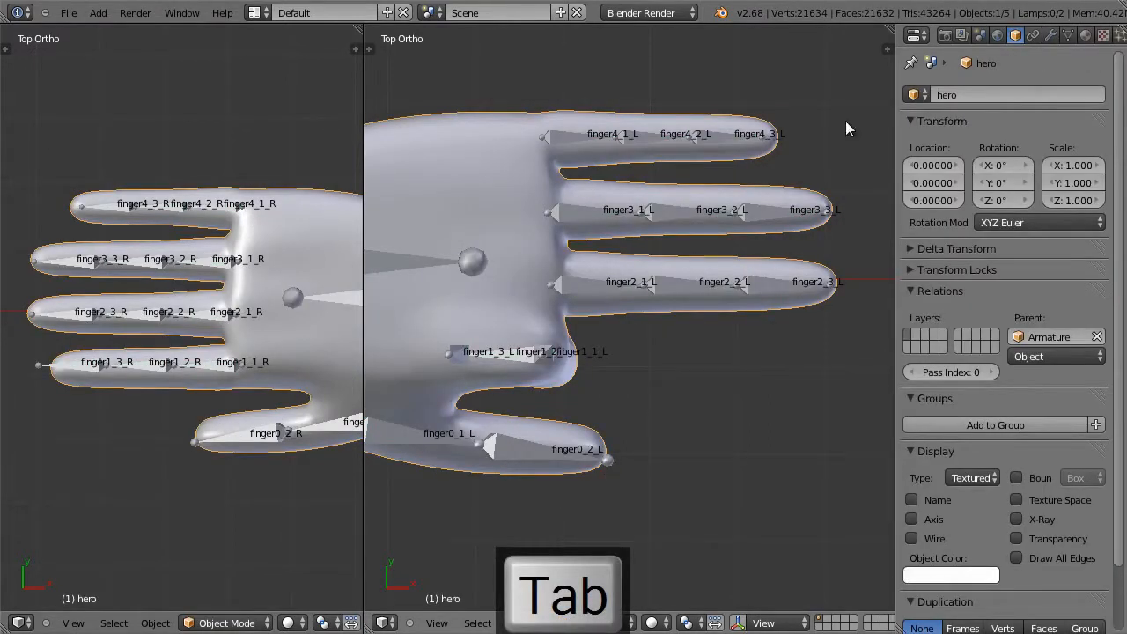
{"action": "left_click", "coordinate": [1064, 39]}
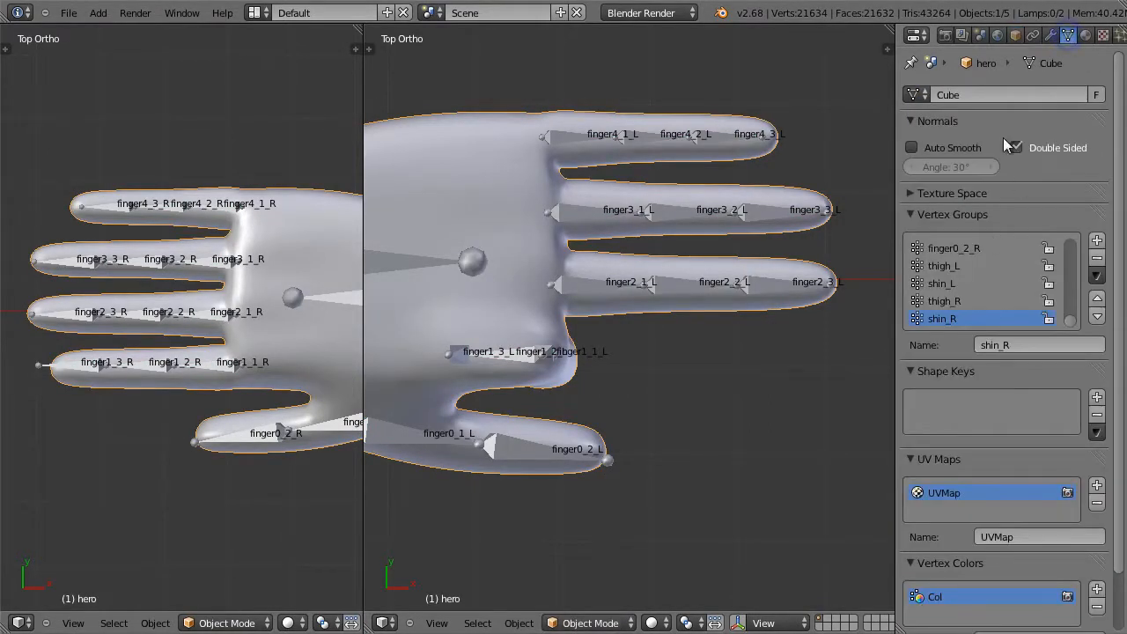
{"action": "left_click", "coordinate": [1017, 35]}
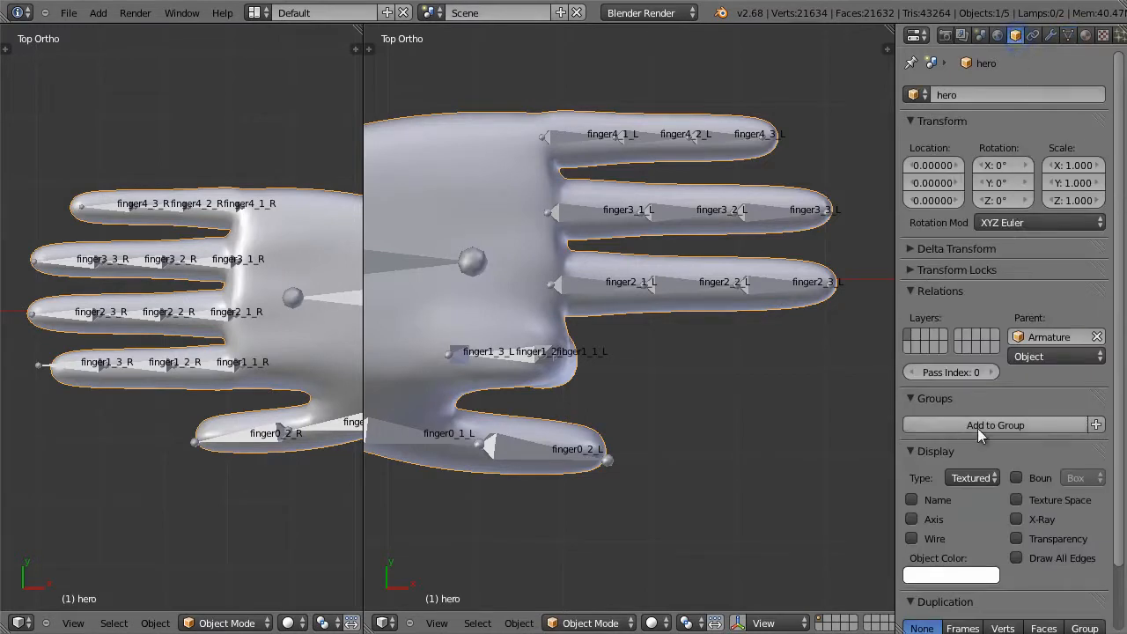
{"action": "left_click", "coordinate": [912, 538]}
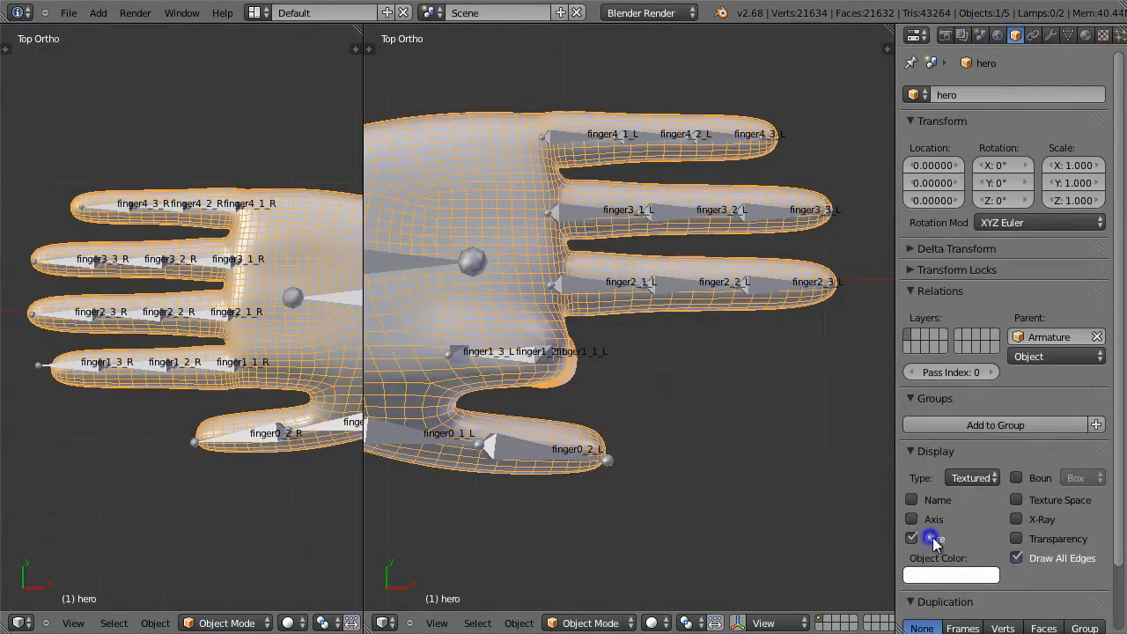
{"action": "left_click", "coordinate": [1050, 35]}
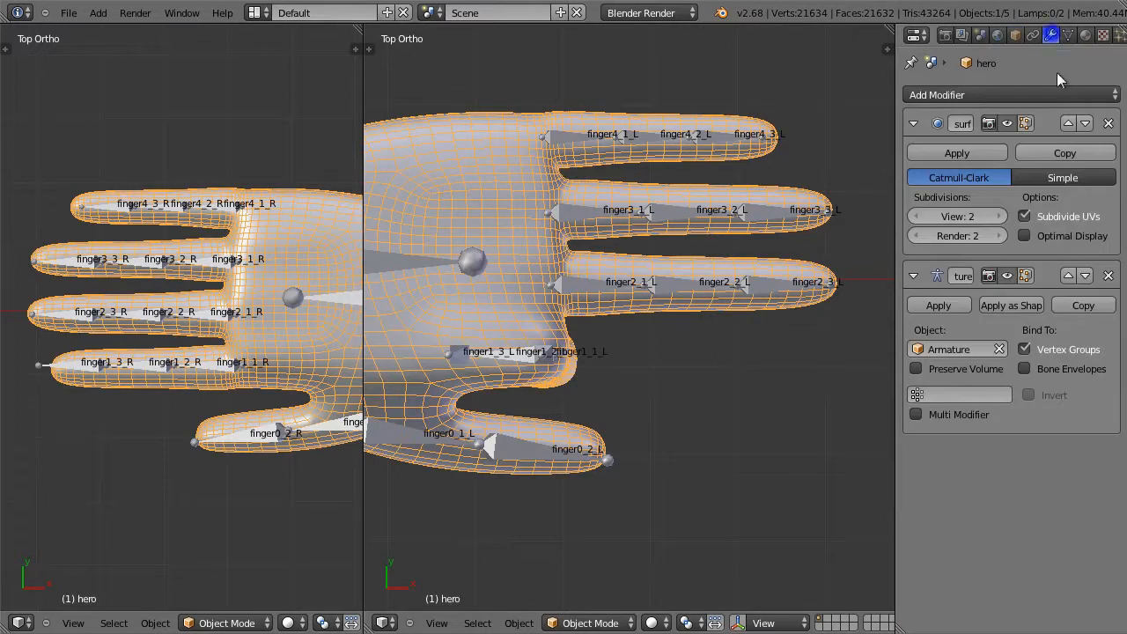
{"action": "left_click", "coordinate": [1043, 237]}
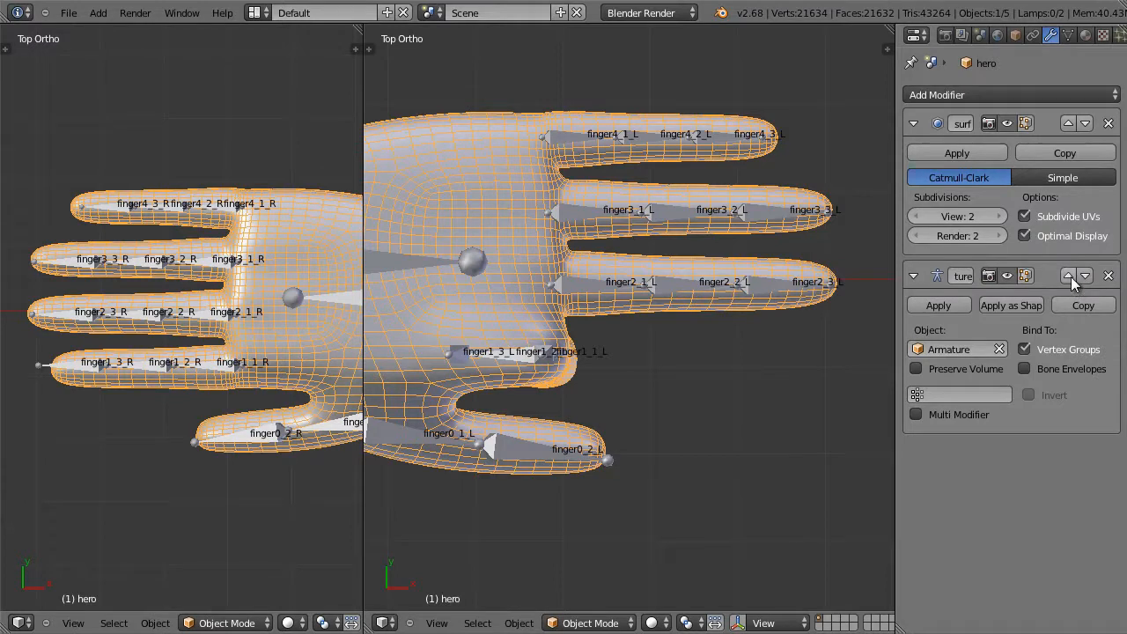
Step: Move the hero's armature modifier above the subdivision surface modifier and set the view subdivisions to 0
{"action": "left_click", "coordinate": [1070, 277]}
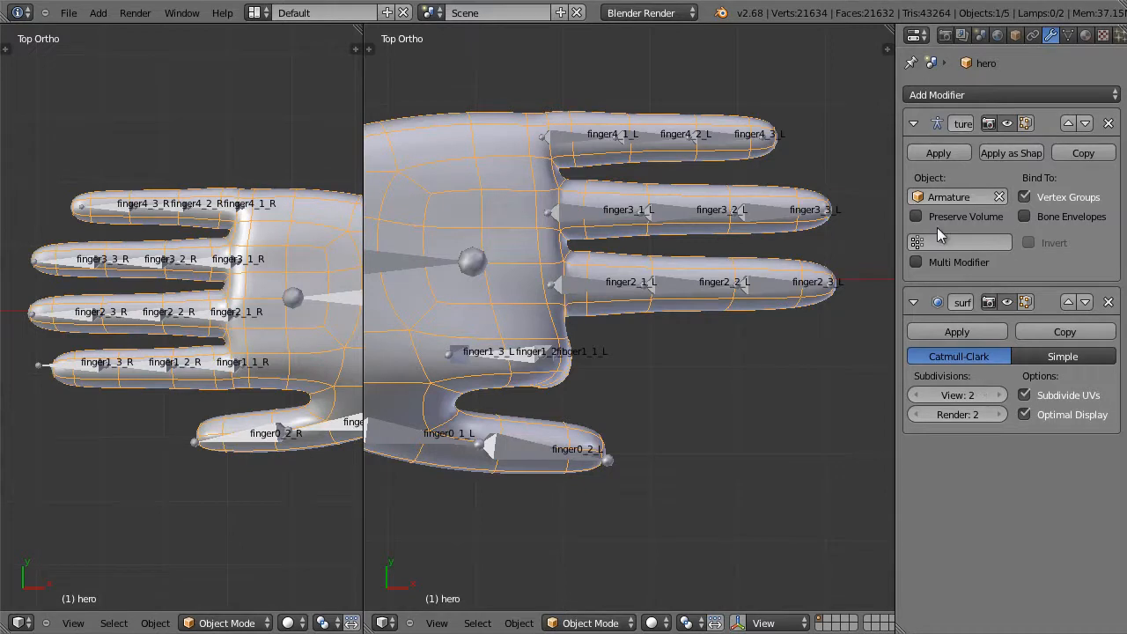
{"action": "left_click", "coordinate": [919, 395]}
{"action": "left_click", "coordinate": [918, 395]}
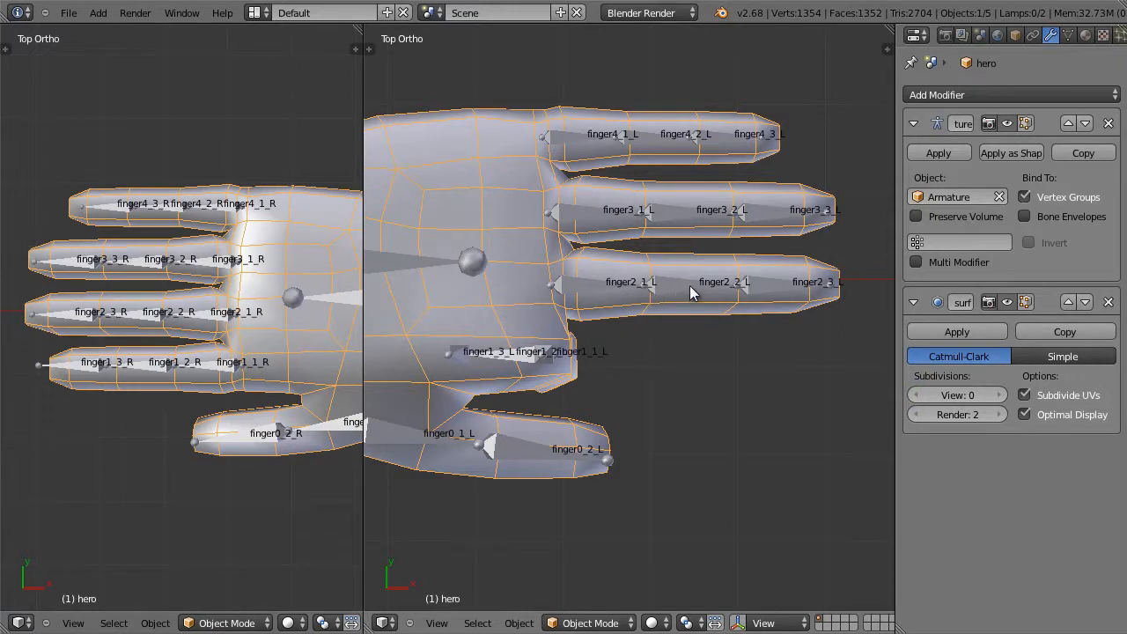
{"action": "middle_click_drag", "start_coordinate": [689, 286], "coordinate": [665, 355], "text": "shift"}
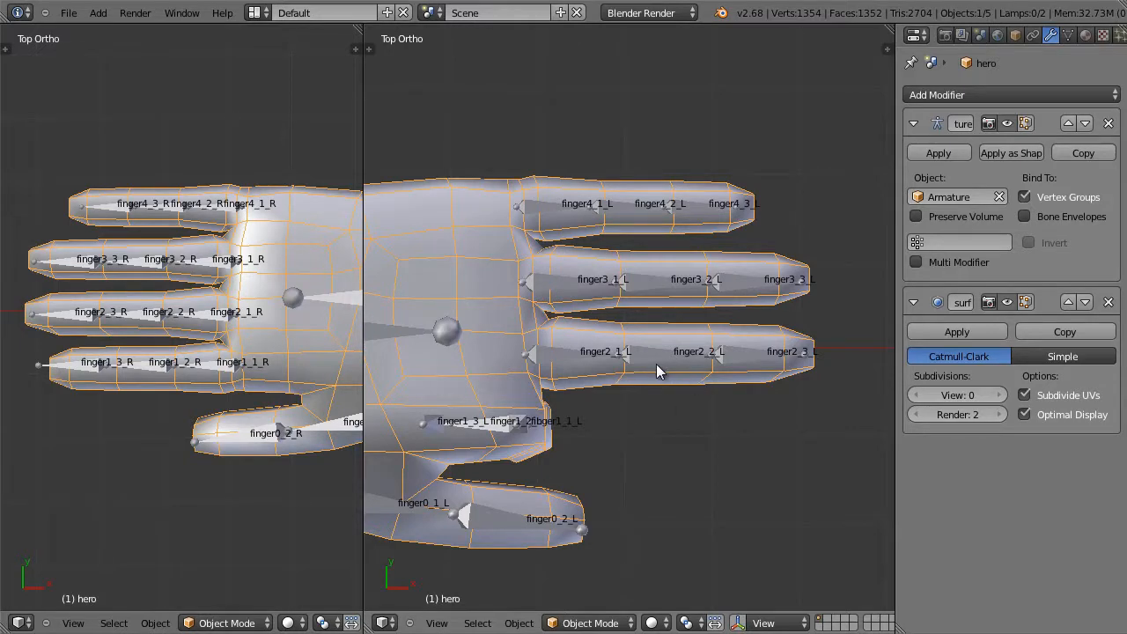
Step: Clear the rotation of all bones in the armature
{"action": "right_click", "coordinate": [505, 428]}
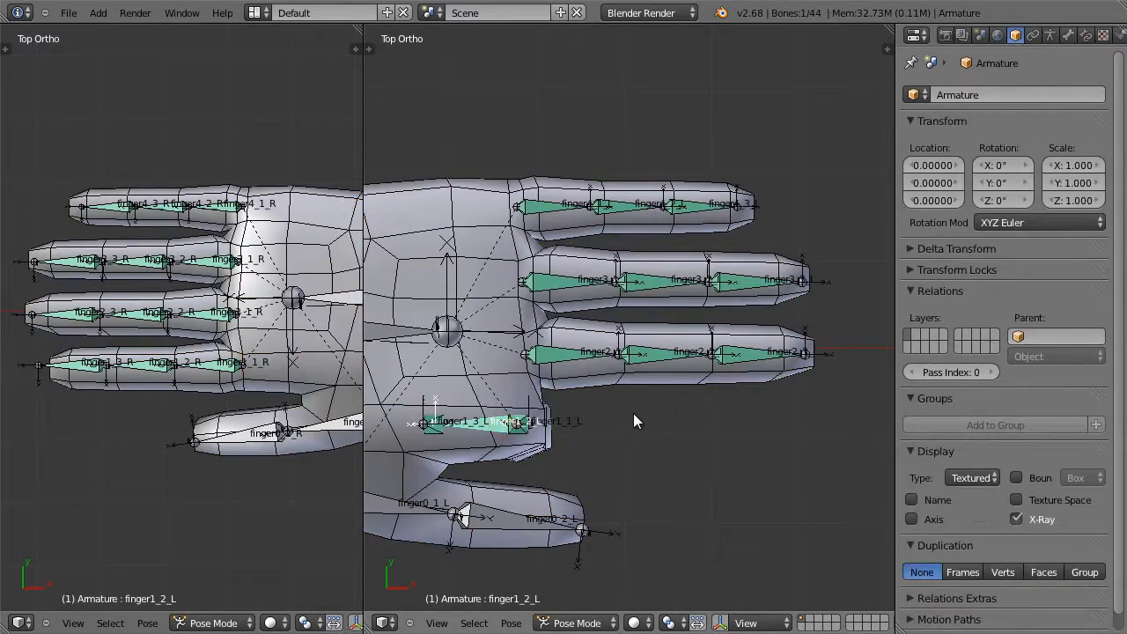
{"action": "key", "text": "a"}
{"action": "key", "text": "a"}
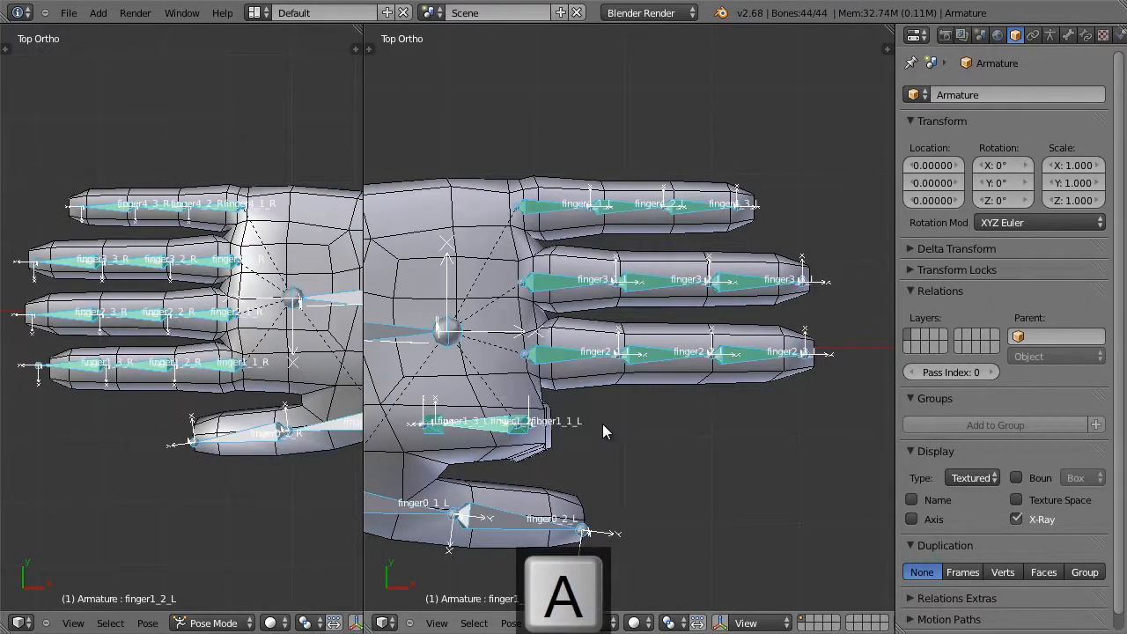
{"action": "key", "text": "alt+r"}
Step: In the armature's edit mode, move the base joint of finger1_1_L about 0.015 along X toward the fingertip
{"action": "right_click", "coordinate": [649, 422]}
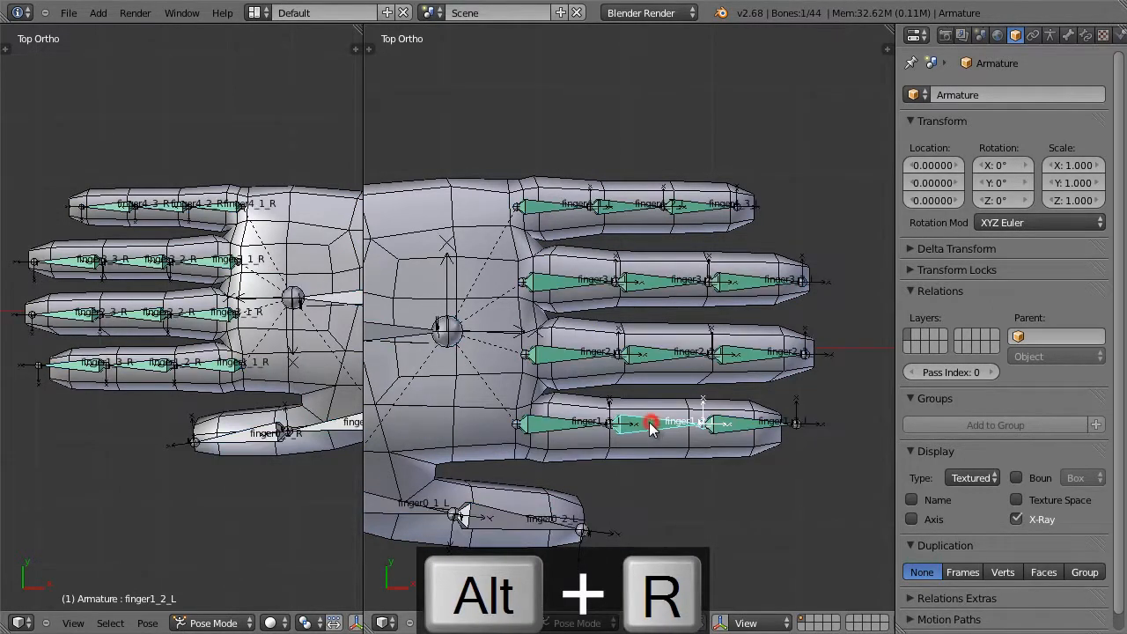
{"action": "right_click", "coordinate": [649, 445]}
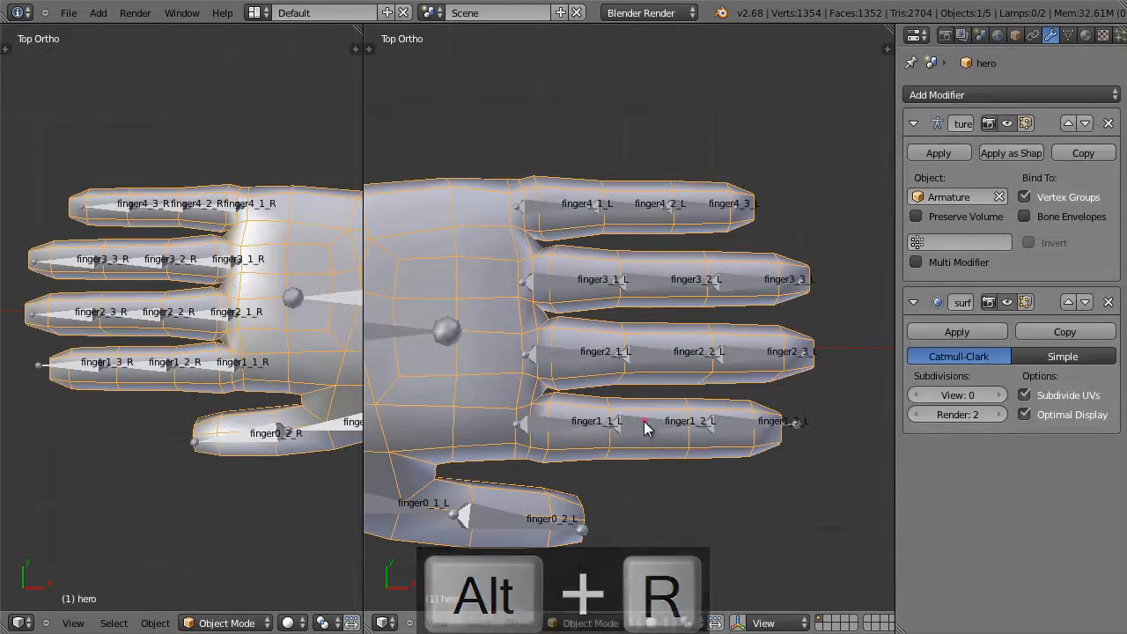
{"action": "right_click", "coordinate": [646, 420]}
{"action": "key", "text": "ctrl+Tab"}
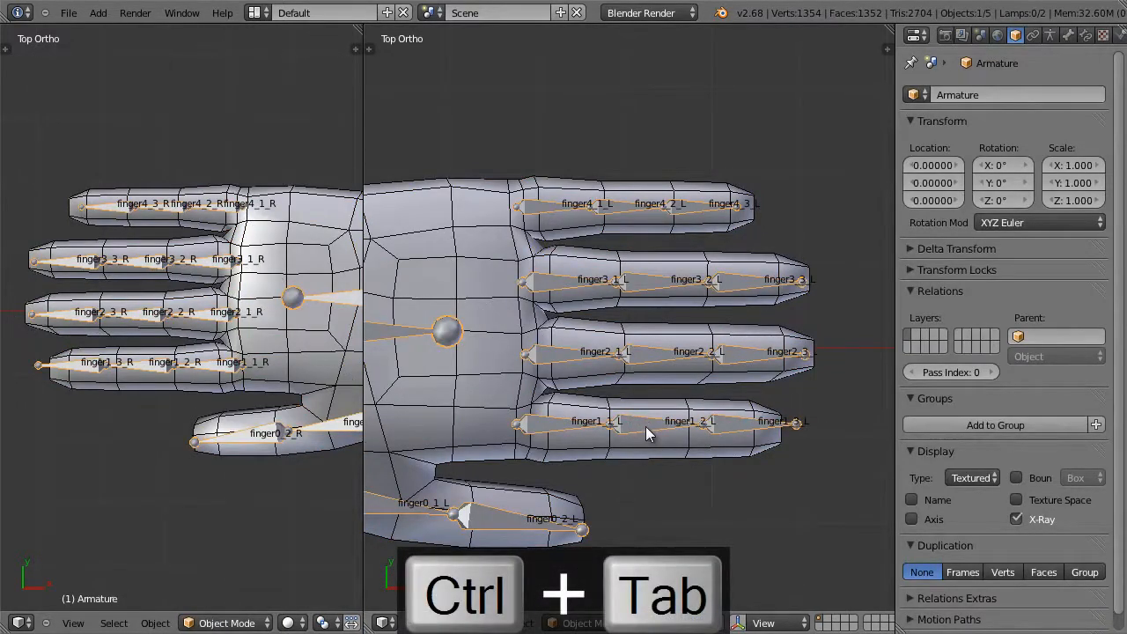
{"action": "key", "text": "Tab"}
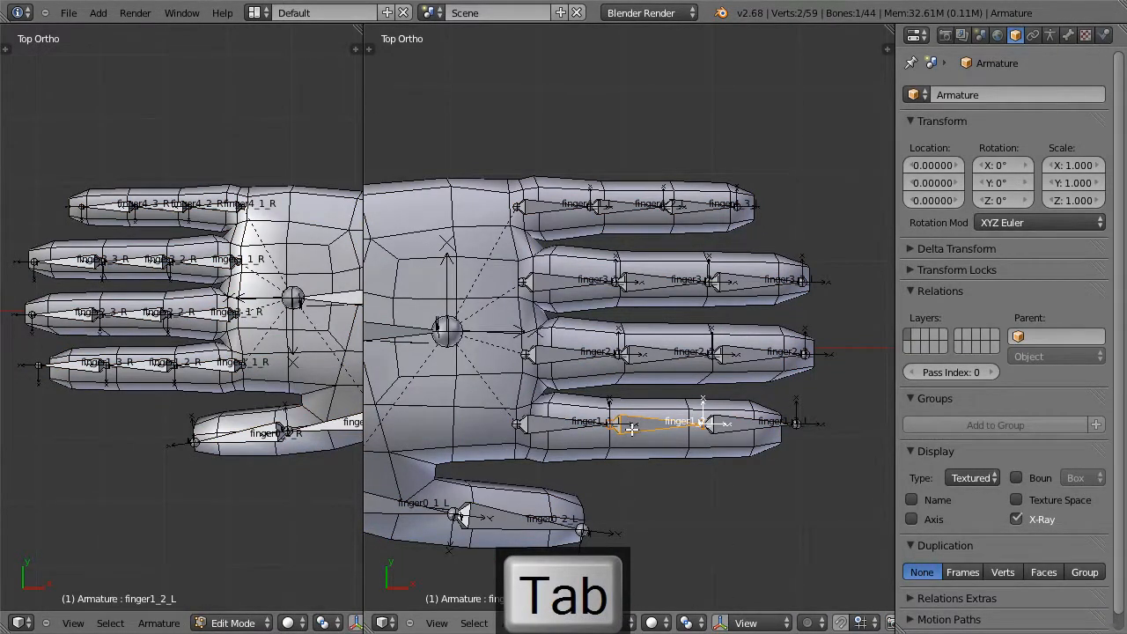
{"action": "right_click", "coordinate": [523, 425]}
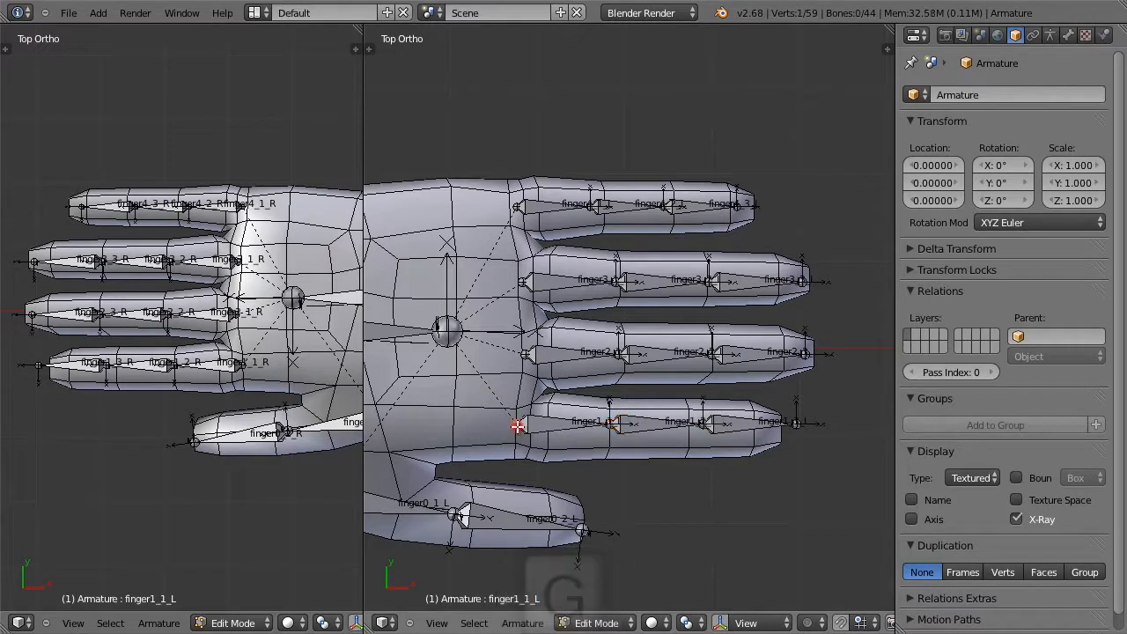
{"action": "key", "text": "g"}
{"action": "key", "text": "x"}
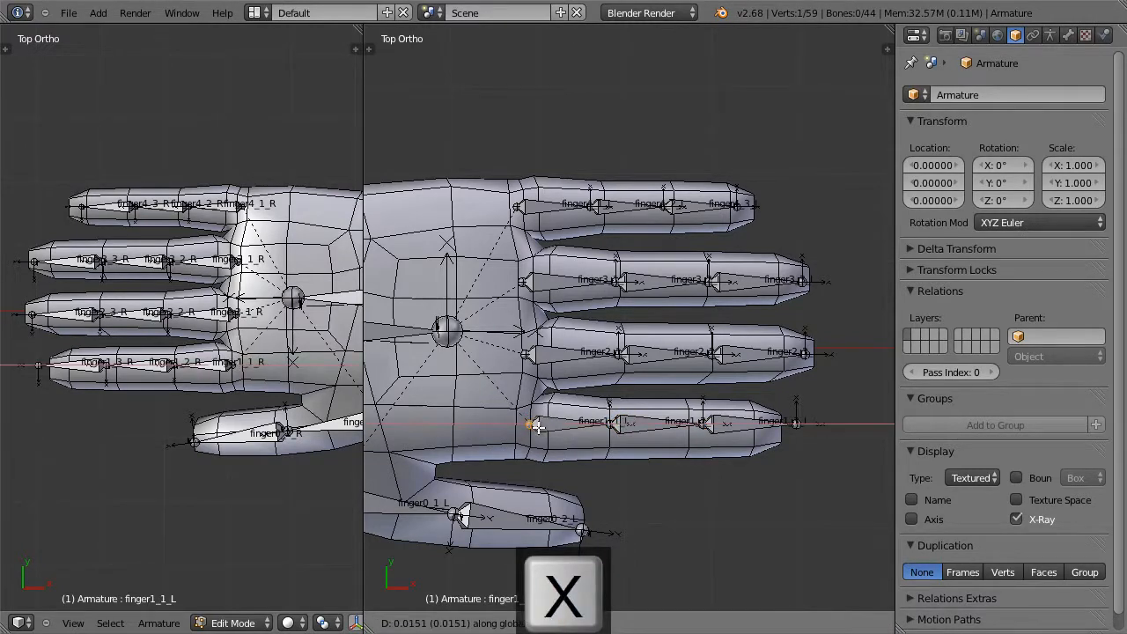
{"action": "left_click", "coordinate": [533, 426]}
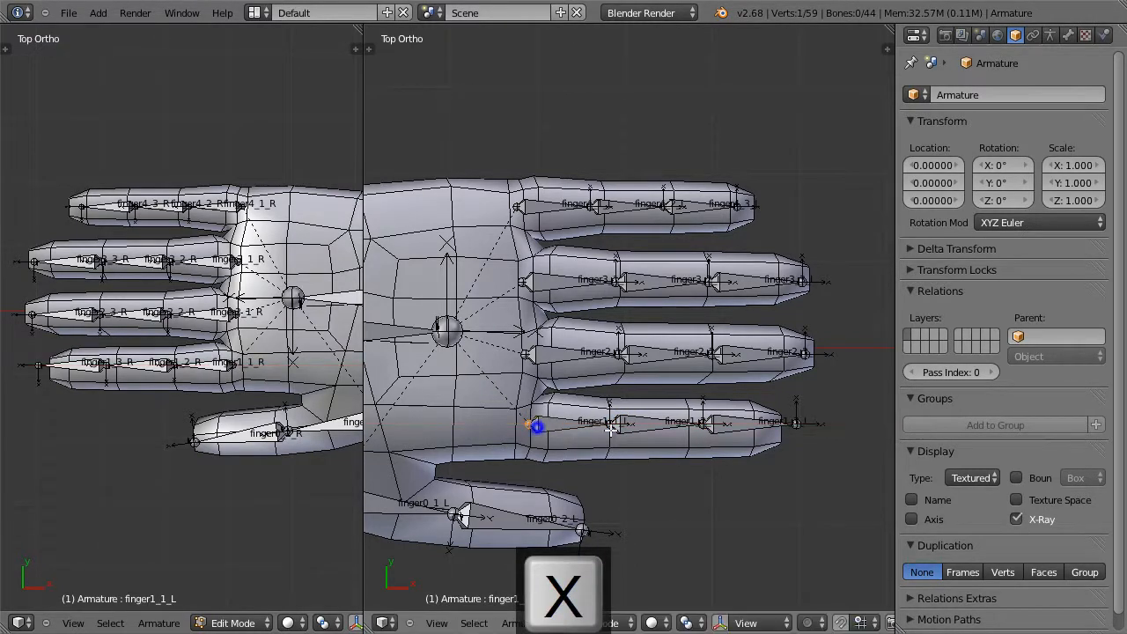
Step: Move the joint between finger1_2_L and finger1_3_L along X toward the palm, onto the mesh's nearby edge loop
{"action": "right_click", "coordinate": [702, 422]}
{"action": "key", "text": "g"}
{"action": "key", "text": "x"}
{"action": "left_click", "coordinate": [687, 422]}
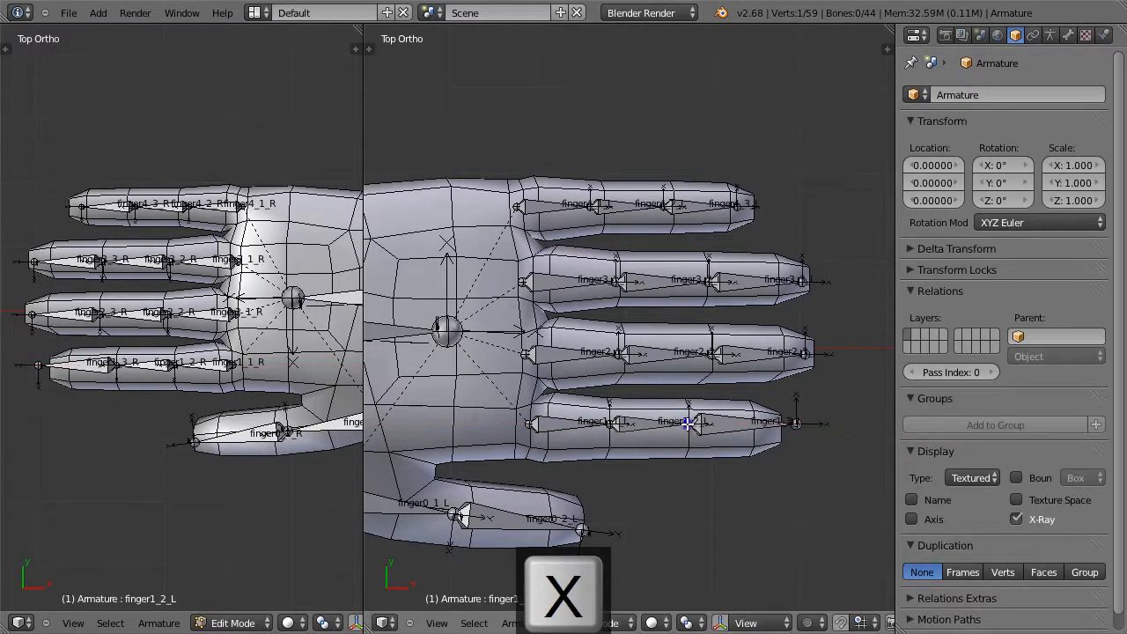
Step: Move the tip joint of finger1_3_L about 0.016 along X toward the palm
{"action": "right_click", "coordinate": [799, 423]}
{"action": "key", "text": "g"}
{"action": "key", "text": "x"}
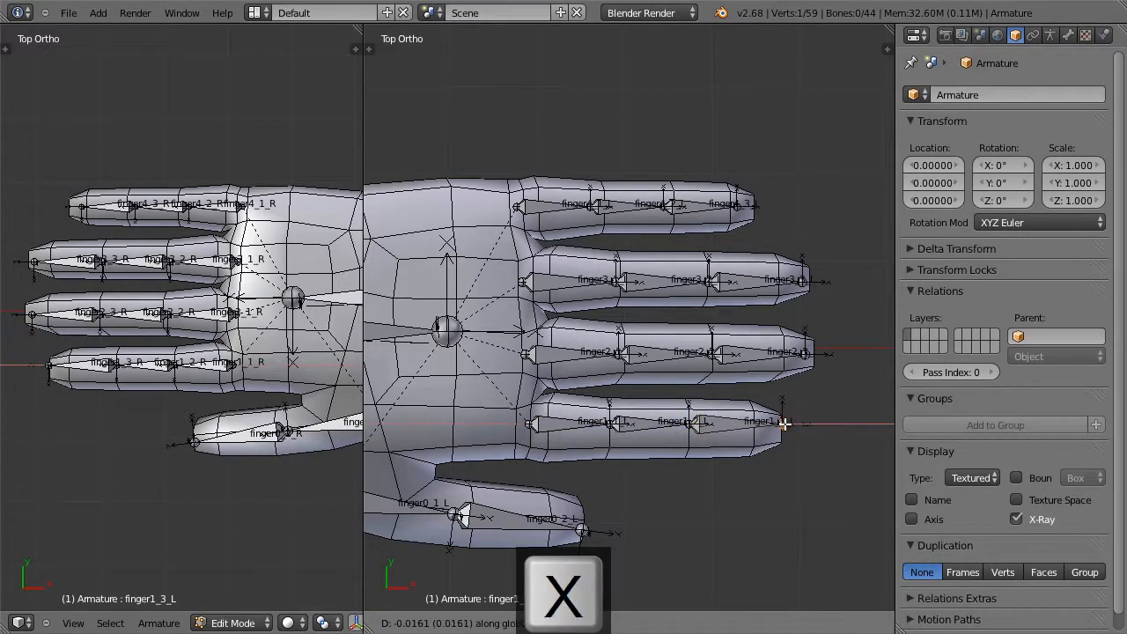
{"action": "left_click", "coordinate": [784, 423]}
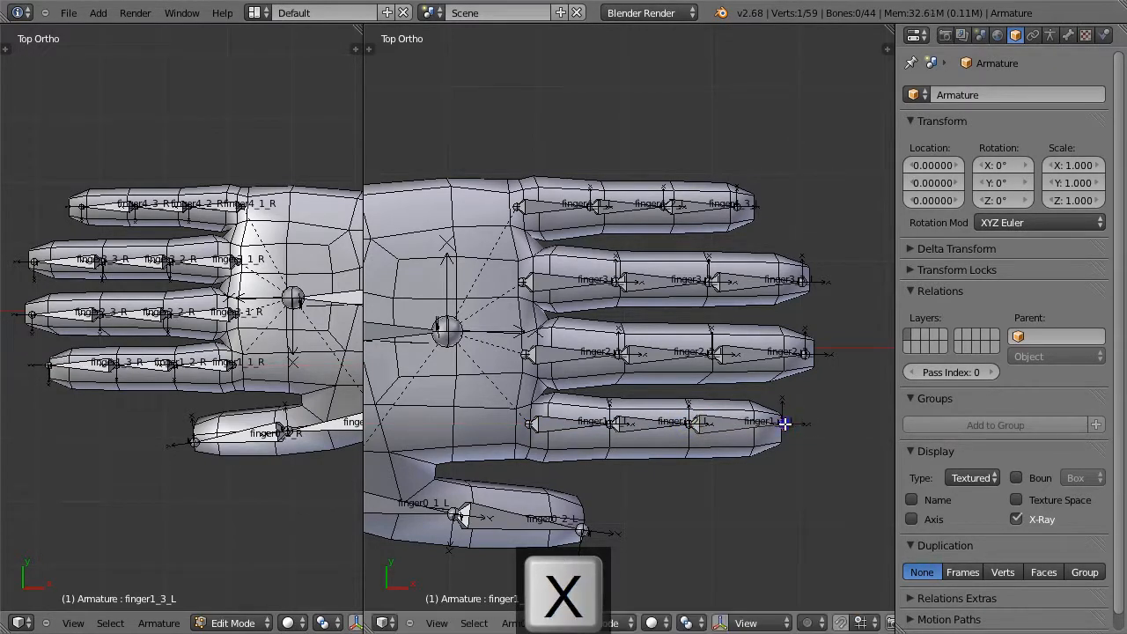
Step: Move the joint between finger2_1_L and finger2_2_L slightly and the base joint of finger2_1_L about 0.011 along X toward the fingertip
{"action": "key", "text": "g"}
{"action": "key", "text": "x"}
{"action": "left_click", "coordinate": [627, 352]}
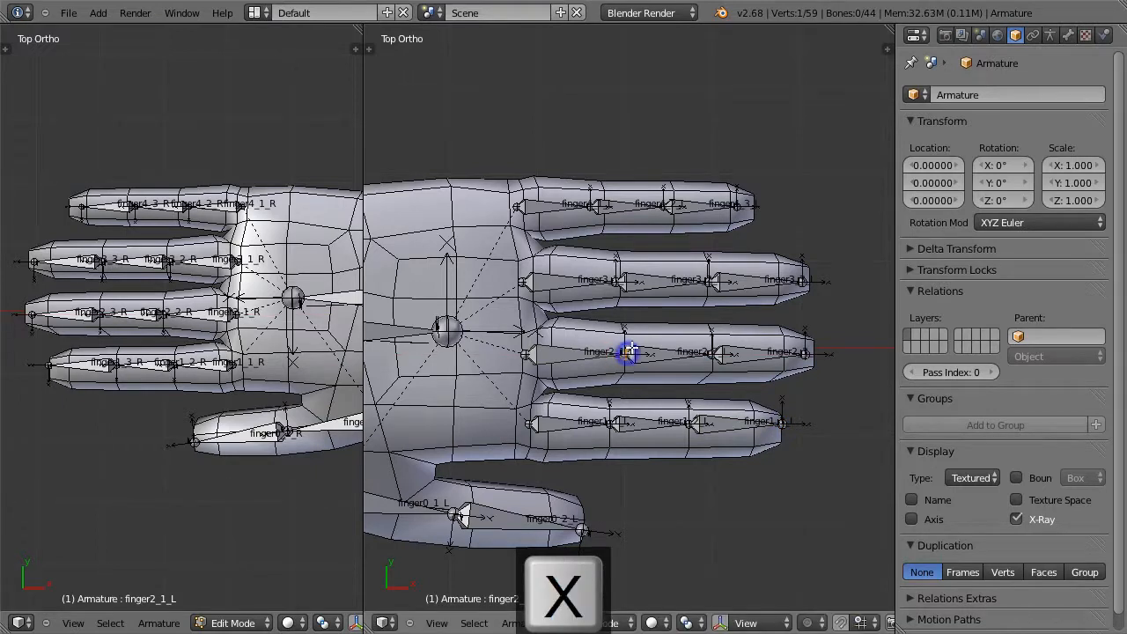
{"action": "key", "text": "g"}
{"action": "key", "text": "x"}
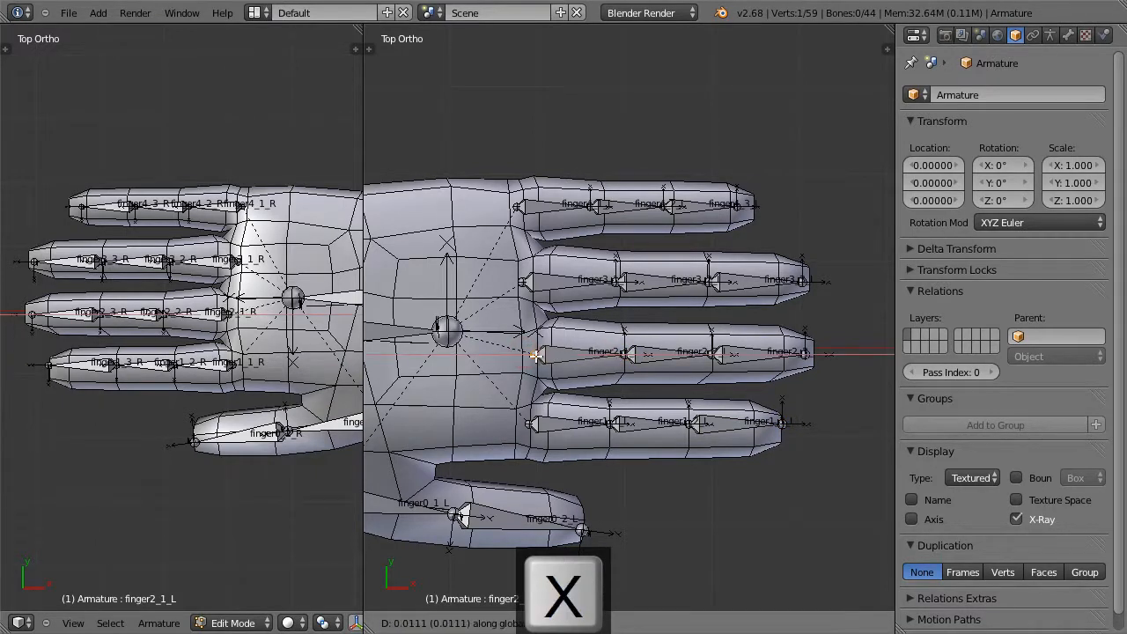
{"action": "left_click", "coordinate": [637, 353]}
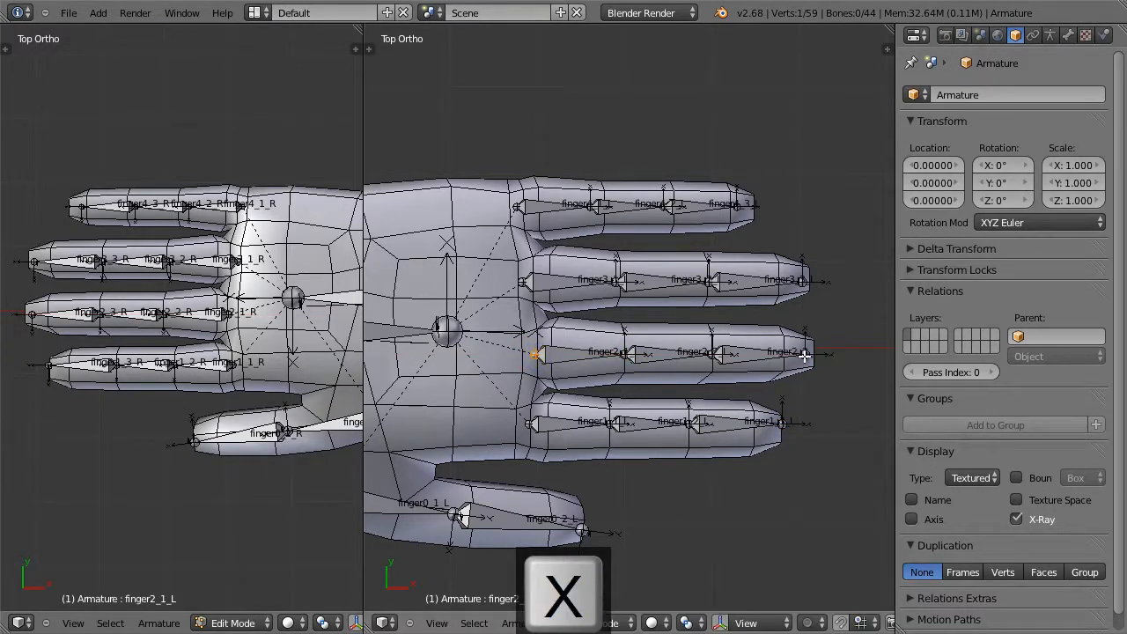
Step: Move the base joint of finger3_1_L and its joint with finger3_2_L along X toward the fingertip, onto the mesh's edge loops
{"action": "right_click", "coordinate": [523, 278]}
{"action": "key", "text": "g"}
{"action": "key", "text": "x"}
{"action": "left_click", "coordinate": [528, 278]}
{"action": "right_click", "coordinate": [620, 280]}
{"action": "key", "text": "g"}
{"action": "key", "text": "x"}
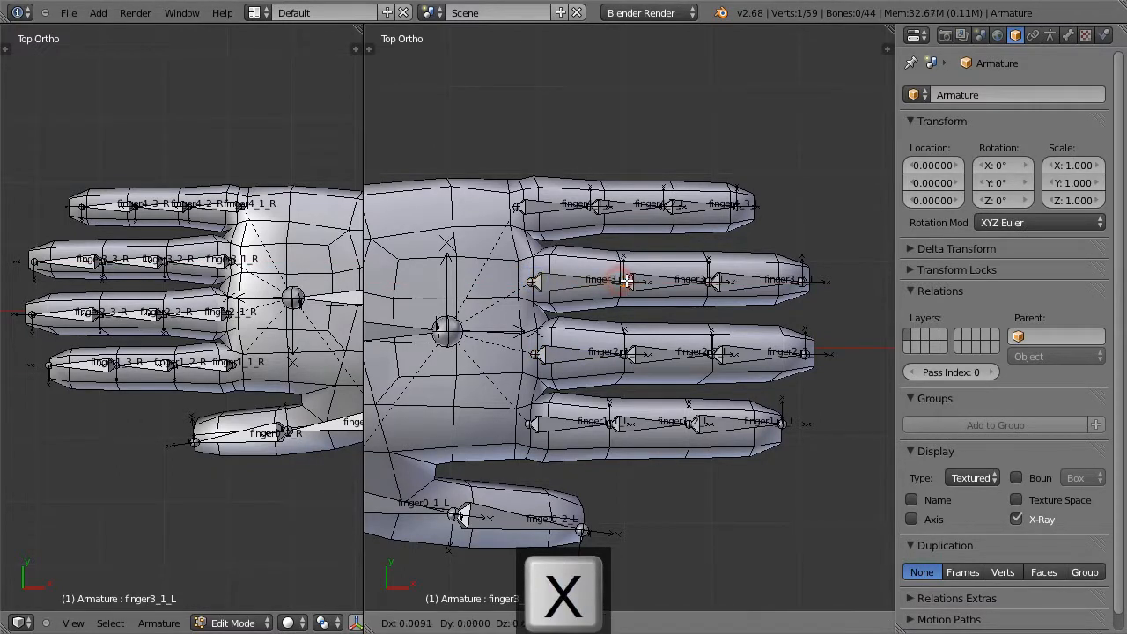
{"action": "left_click", "coordinate": [623, 280]}
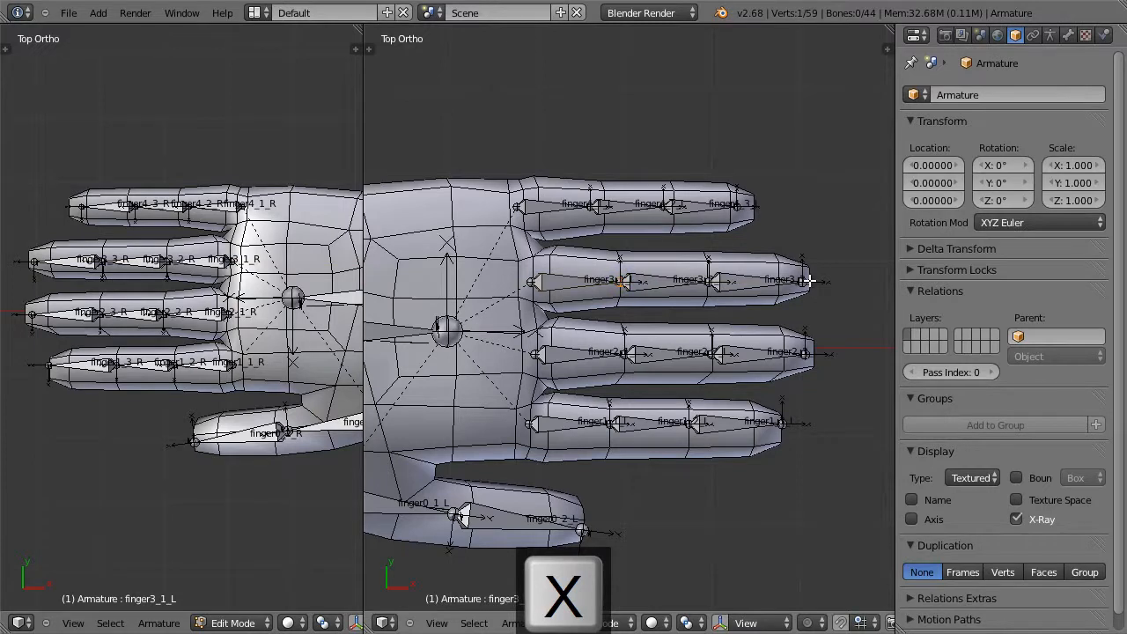
Step: Move the base joint of finger4_1_L and its joint with finger4_2_L along X toward the fingertip, onto the mesh's edge loops
{"action": "right_click", "coordinate": [519, 206]}
{"action": "key", "text": "g"}
{"action": "key", "text": "x"}
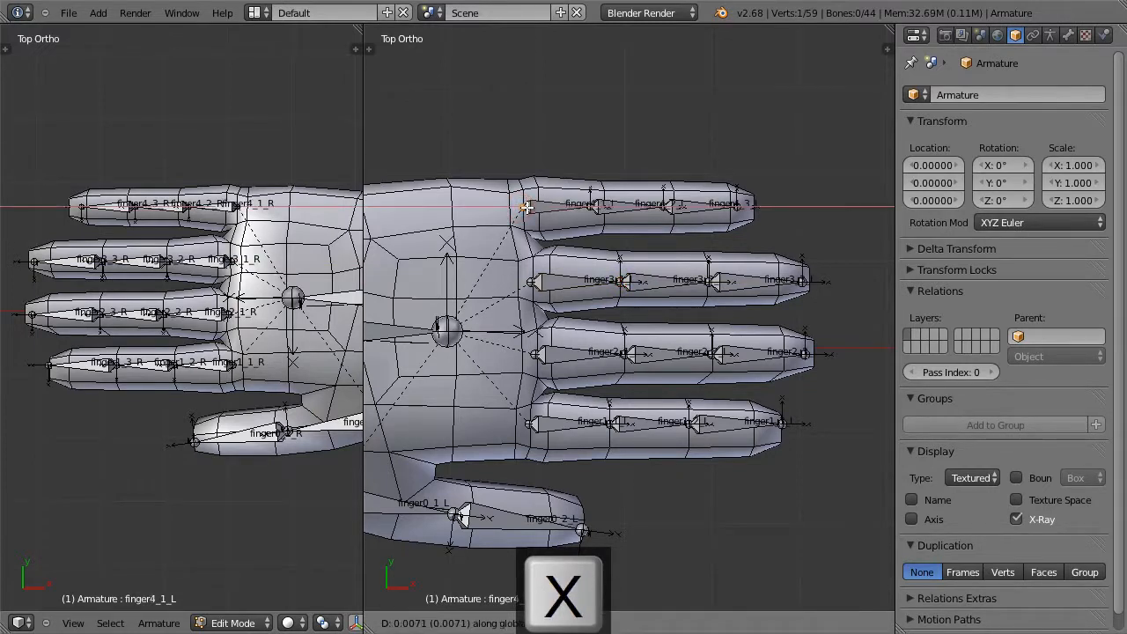
{"action": "left_click", "coordinate": [526, 206]}
{"action": "right_click", "coordinate": [586, 206]}
{"action": "key", "text": "g"}
{"action": "key", "text": "x"}
{"action": "left_click", "coordinate": [604, 206]}
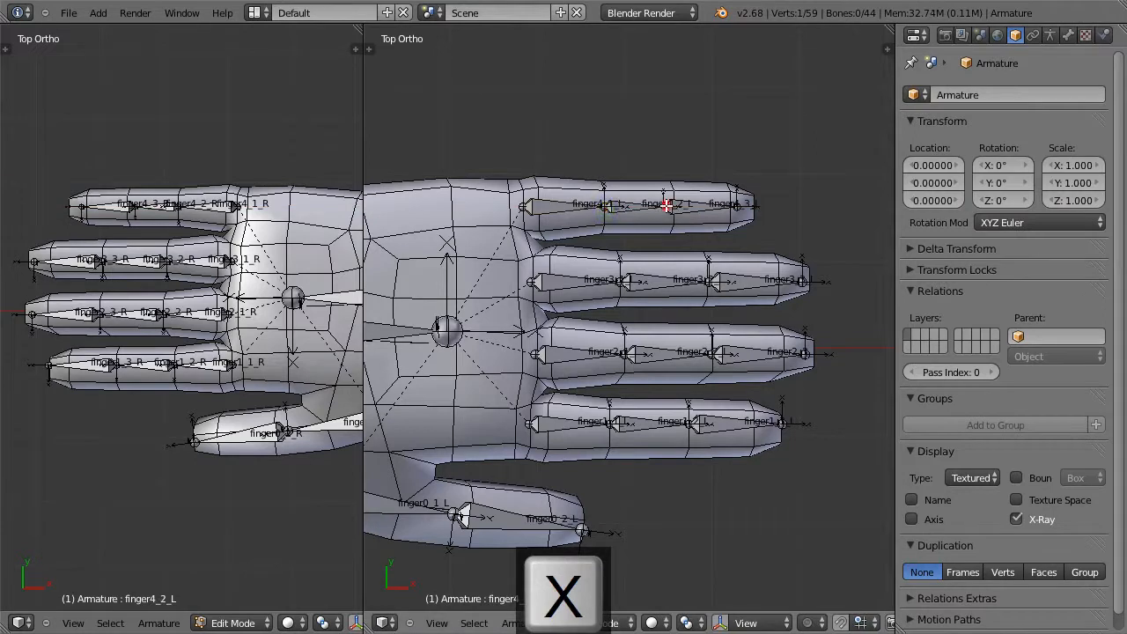
Step: Move the joint between finger4_2_L and finger4_3_L and the tip joint of finger4_3_L slightly outward along X
{"action": "right_click", "coordinate": [671, 205]}
{"action": "key", "text": "g"}
{"action": "key", "text": "x"}
{"action": "left_click", "coordinate": [678, 205]}
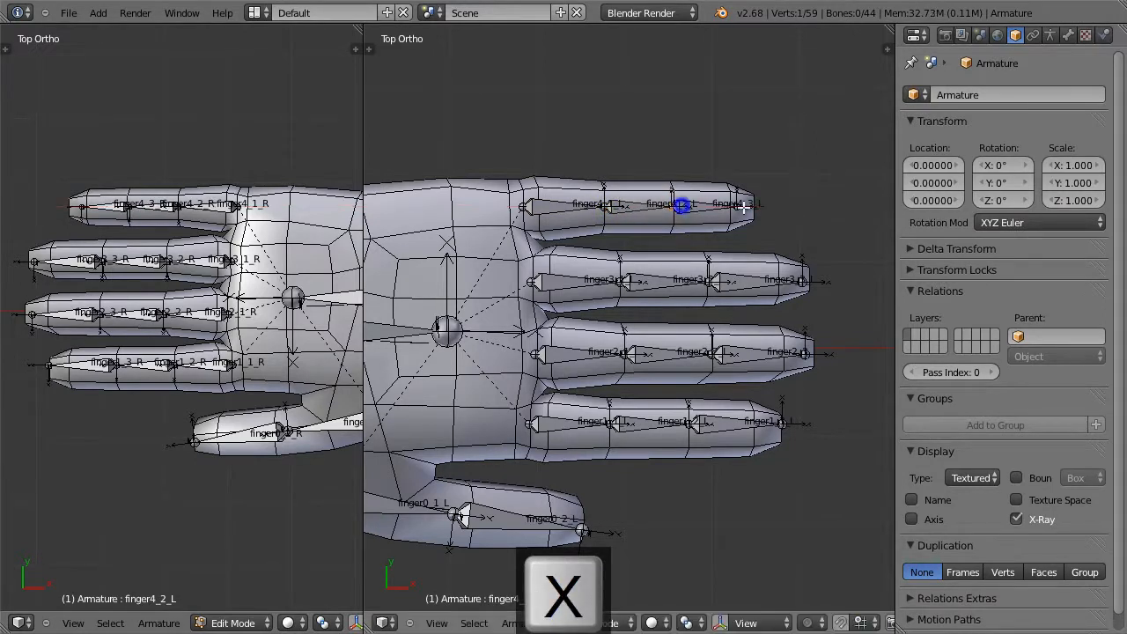
{"action": "key", "text": "g"}
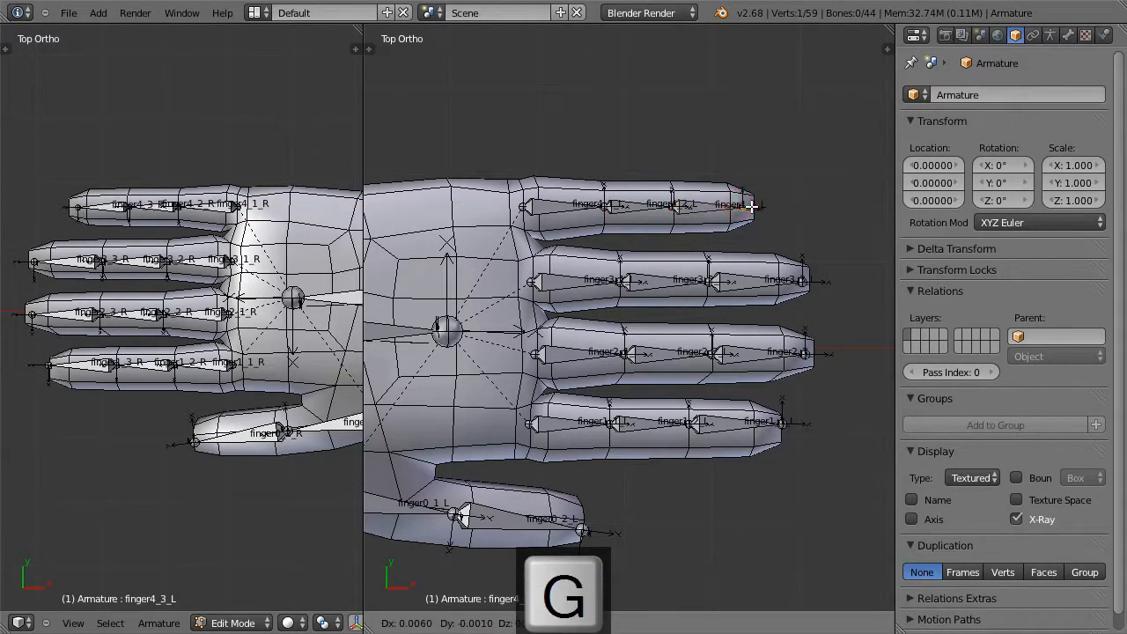
{"action": "key", "text": "x"}
{"action": "left_click", "coordinate": [755, 204]}
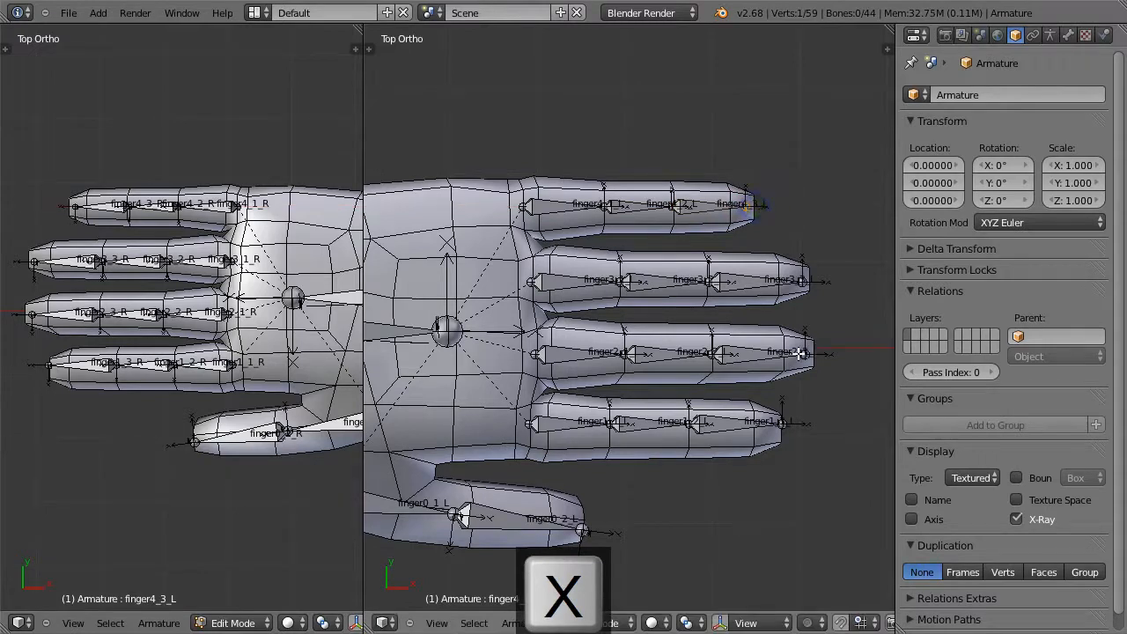
Step: Shift the tip joint of finger1_3_L slightly further along X toward the palm
{"action": "right_click", "coordinate": [784, 423]}
{"action": "key", "text": "g"}
{"action": "key", "text": "x"}
{"action": "left_click", "coordinate": [776, 424]}
Step: Move the thumb's base joint at finger0_1_L inward toward the middle of the palm and check its placement in the front view
{"action": "middle_click_drag", "start_coordinate": [645, 482], "coordinate": [740, 433], "text": "shift"}
{"action": "right_click", "coordinate": [420, 449]}
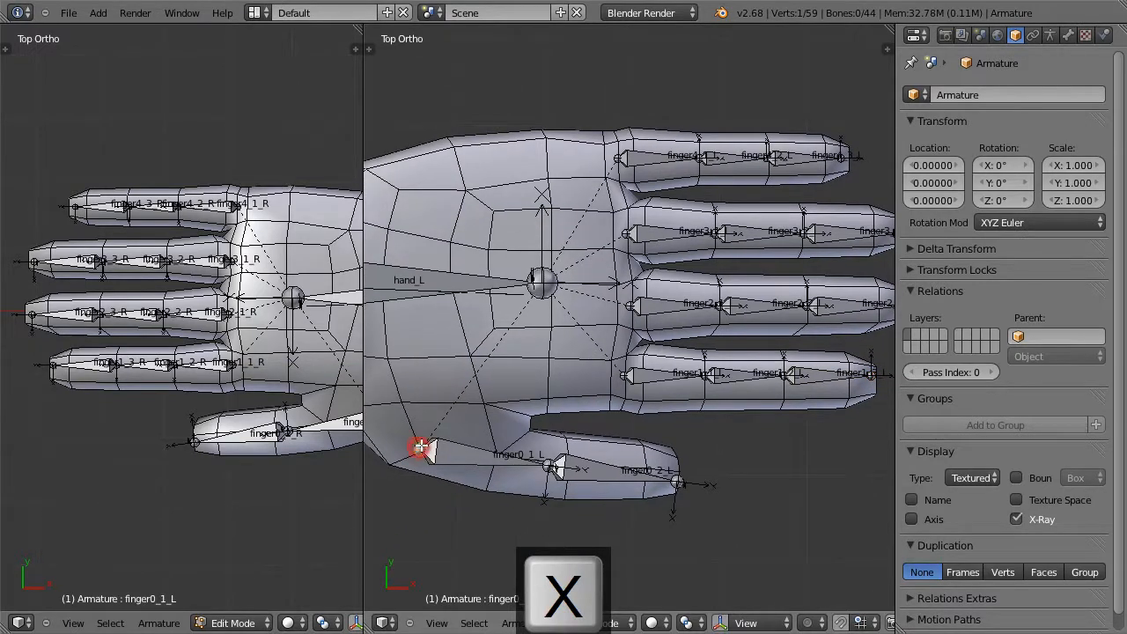
{"action": "key", "text": "g"}
{"action": "left_click", "coordinate": [445, 432]}
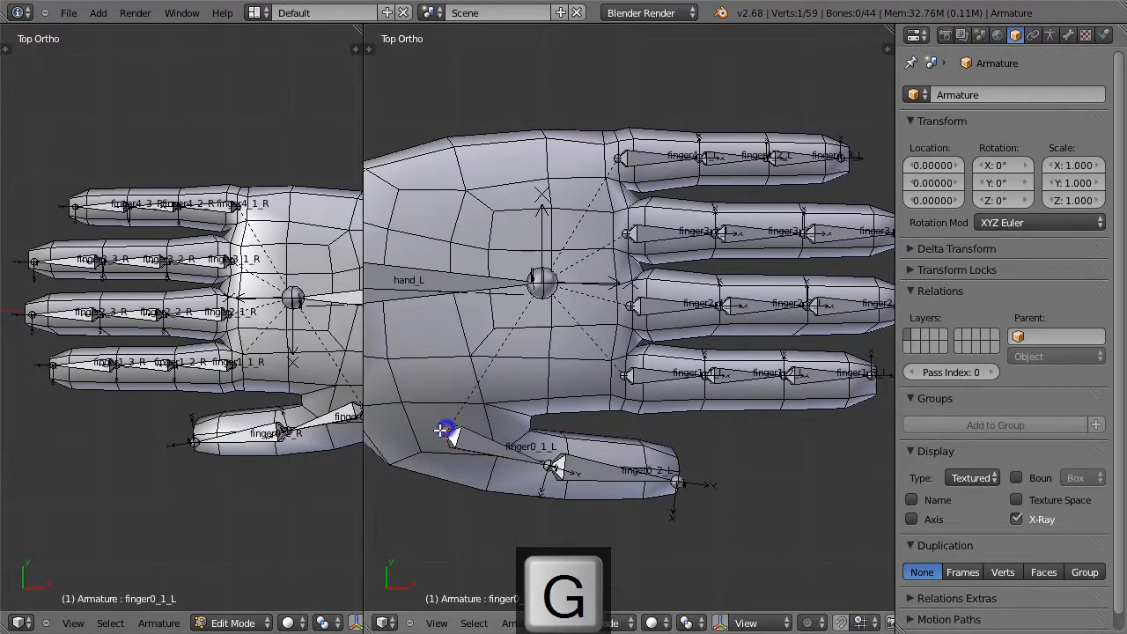
{"action": "key", "text": "KP_1"}
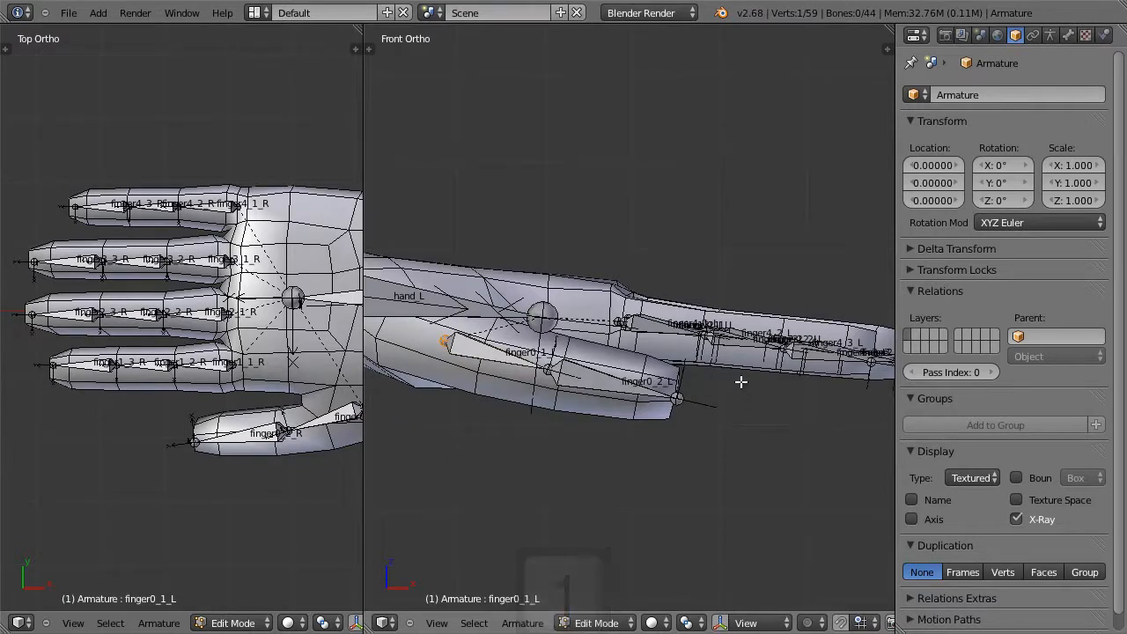
{"action": "key", "text": "KP_7"}
Step: In pose mode, copy the constraints of finger1_1_L to the thumb bones finger0_1 and finger0_2 of both hands
{"action": "key", "text": "Tab"}
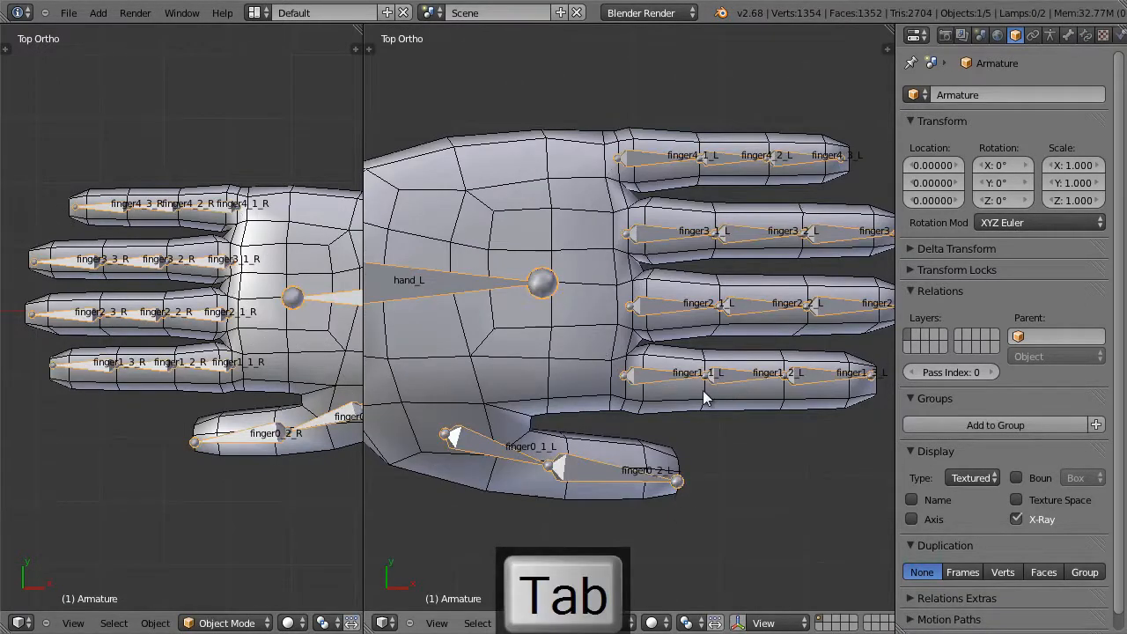
{"action": "key", "text": "ctrl+Tab"}
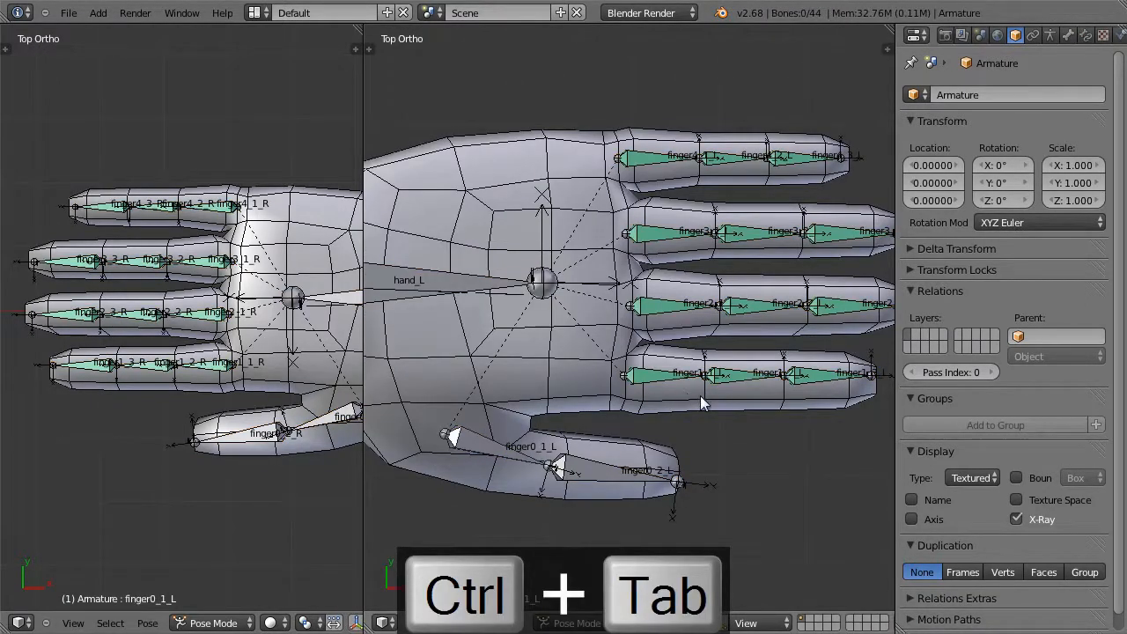
{"action": "right_click", "coordinate": [597, 471]}
{"action": "right_click", "coordinate": [491, 449], "text": "shift"}
{"action": "right_click", "coordinate": [332, 416], "text": "shift"}
{"action": "right_click", "coordinate": [254, 441], "text": "shift"}
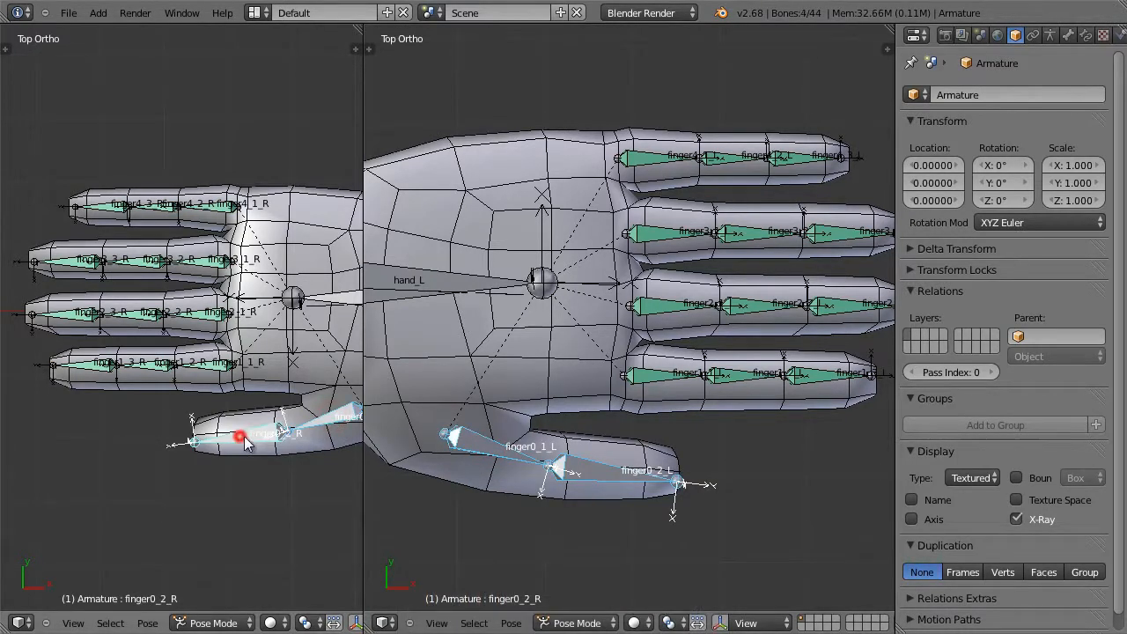
{"action": "right_click", "coordinate": [657, 382], "text": "shift"}
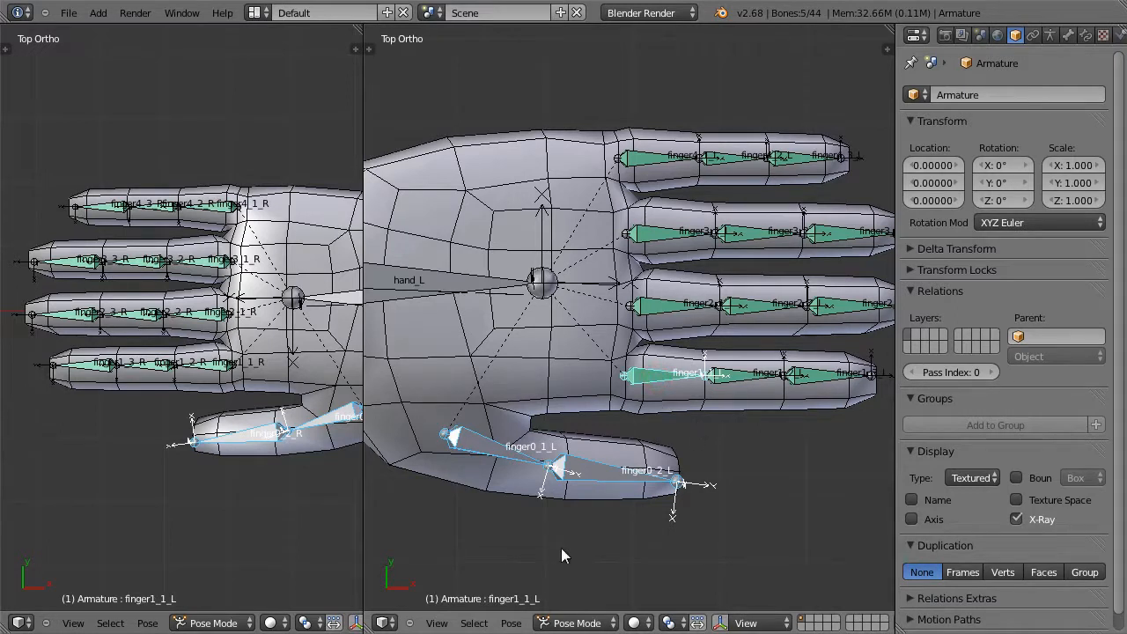
{"action": "left_click", "coordinate": [513, 624]}
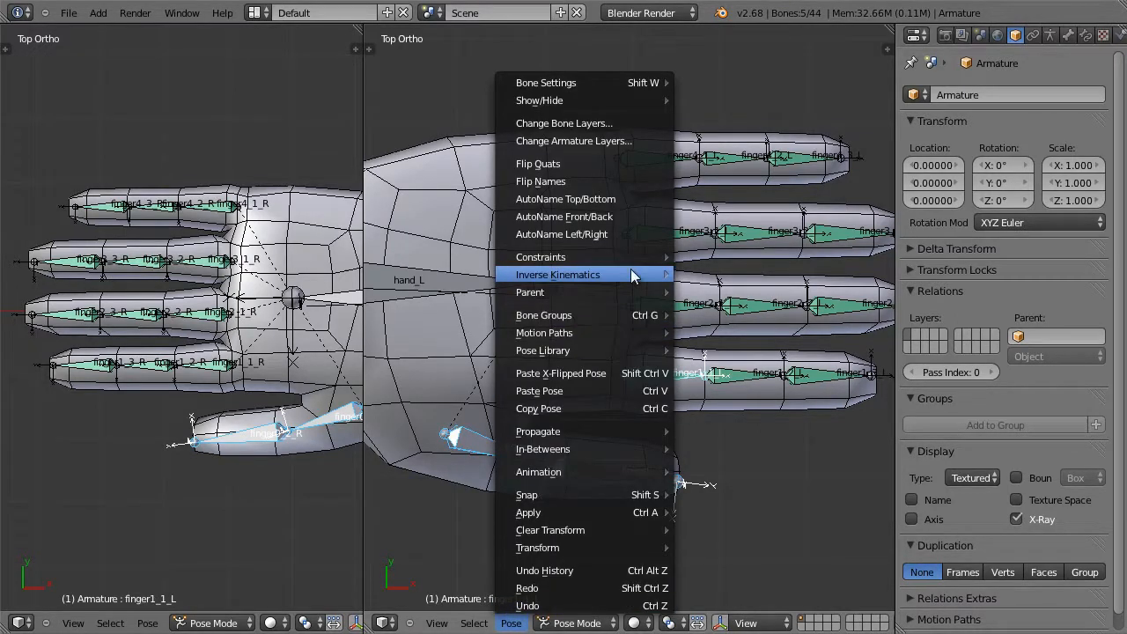
{"action": "mouse_move", "coordinate": [635, 256]}
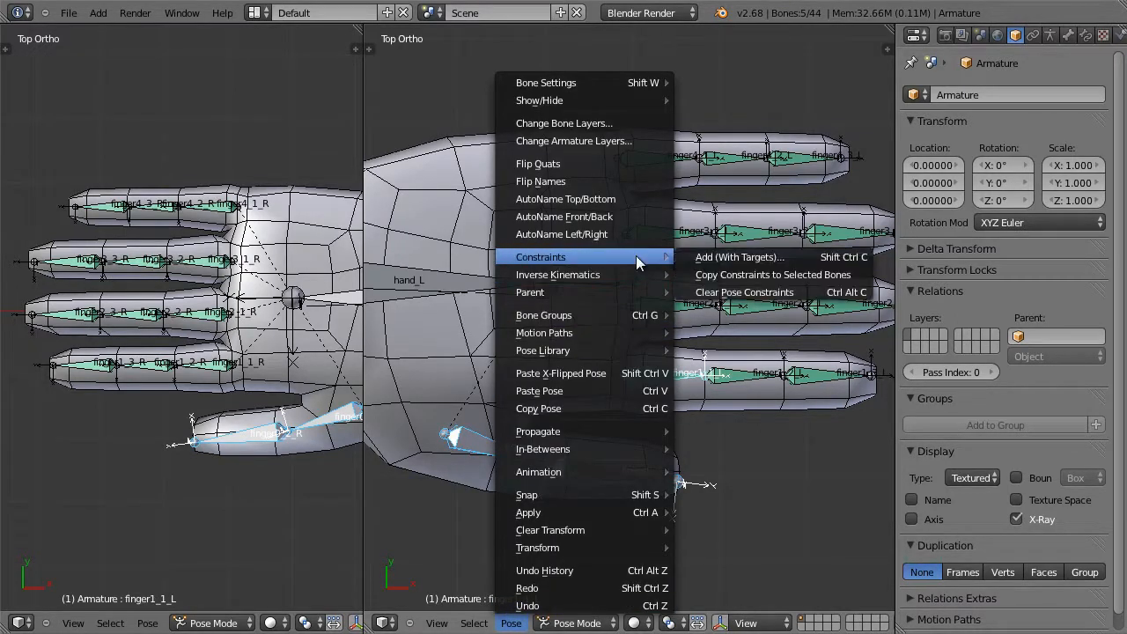
{"action": "left_click", "coordinate": [720, 280]}
Step: Test the rotation of finger0_2_L in the top view and inspect its Limit Rotation constraint settings
{"action": "right_click", "coordinate": [604, 473]}
{"action": "key", "text": "r"}
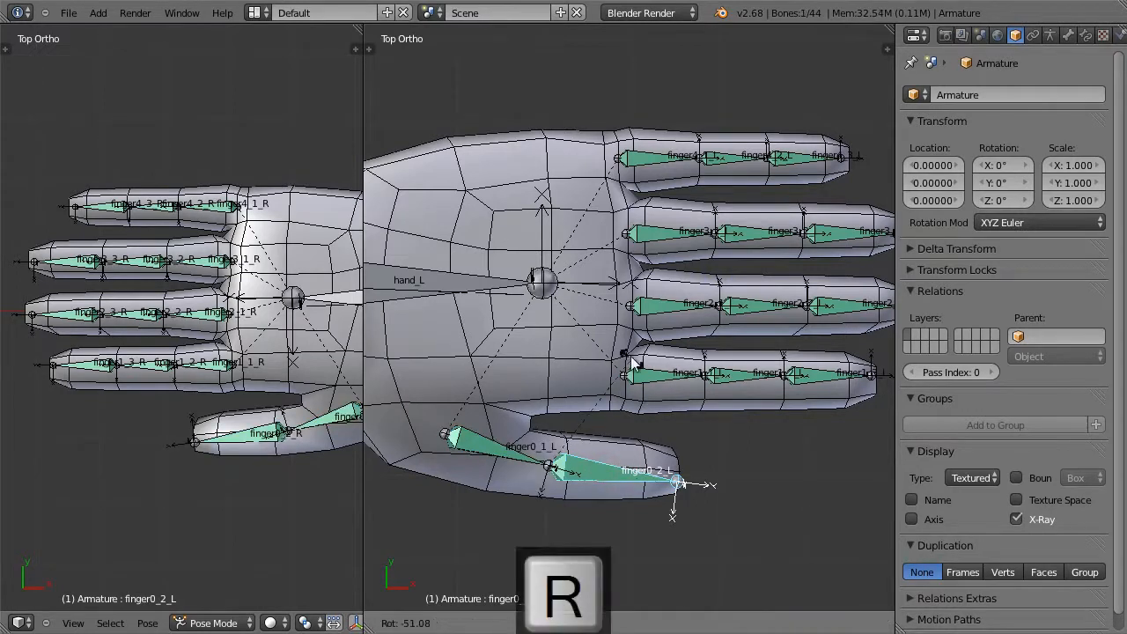
{"action": "left_click", "coordinate": [610, 520]}
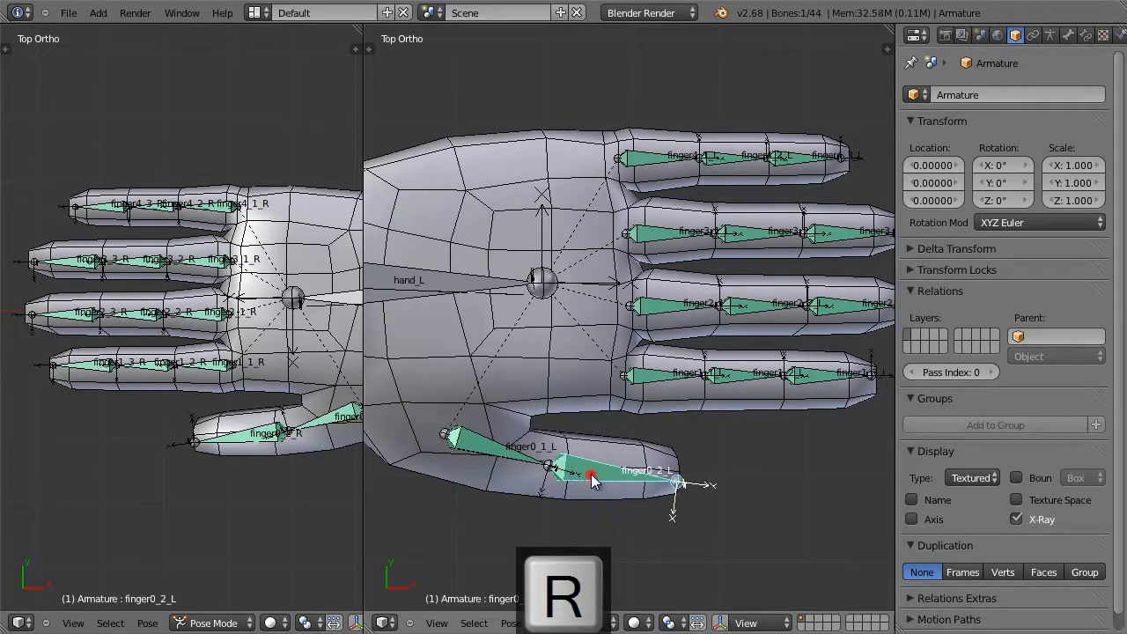
{"action": "left_click", "coordinate": [1086, 35]}
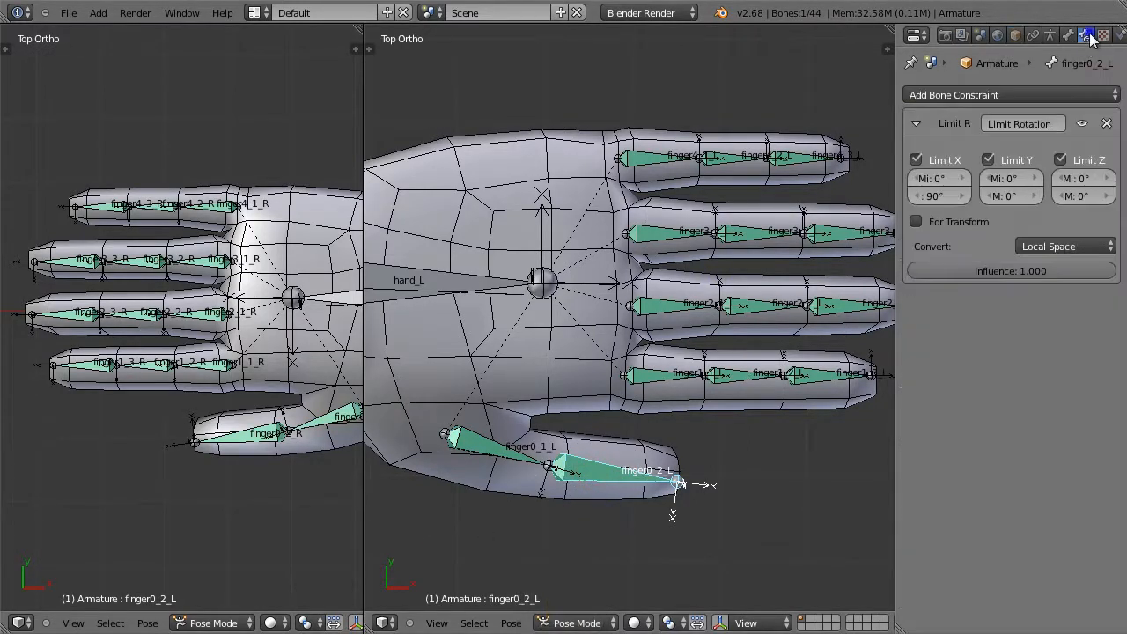
{"action": "key", "text": "r"}
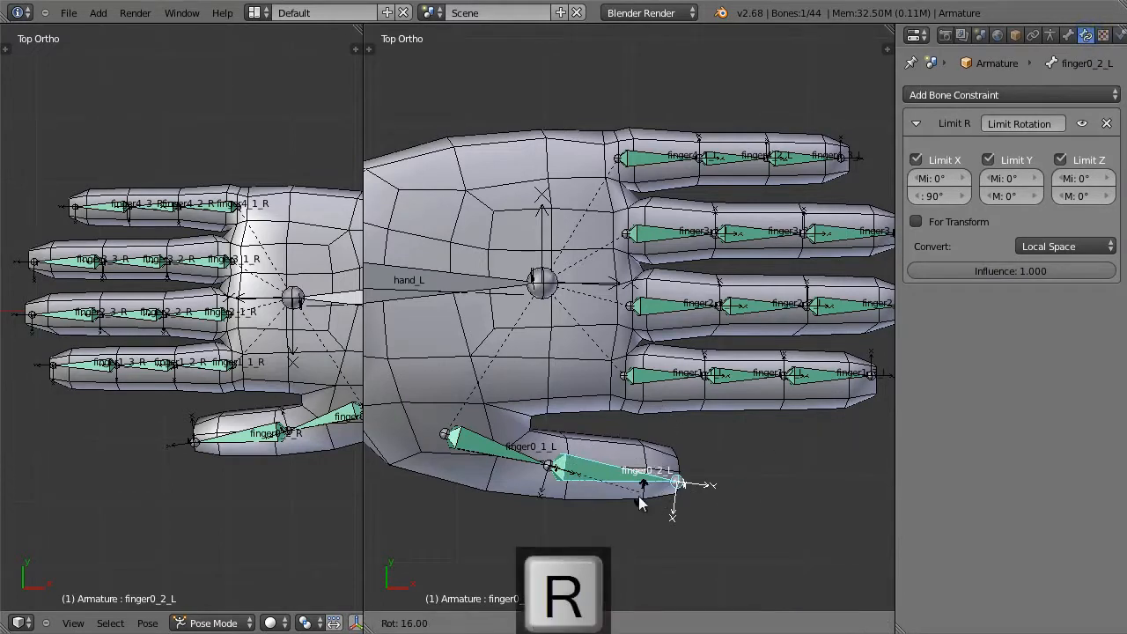
{"action": "left_click", "coordinate": [646, 485]}
Step: Remove the Limit Rotation constraint from the thumb base bones finger0_1_L and finger0_1_R
{"action": "right_click", "coordinate": [473, 433]}
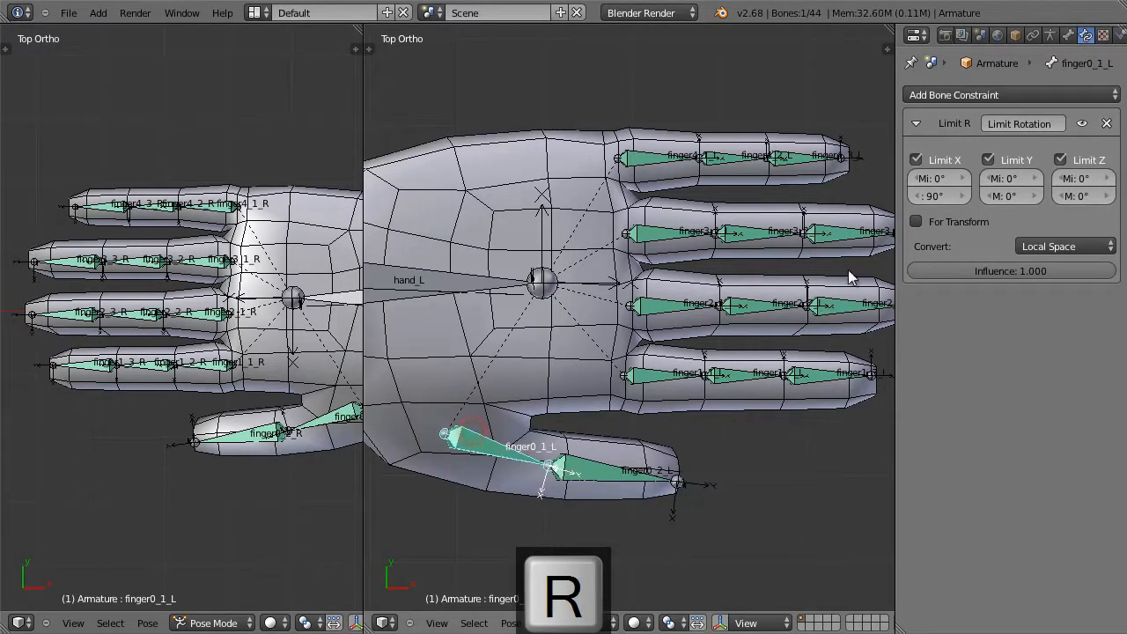
{"action": "left_click", "coordinate": [1108, 123]}
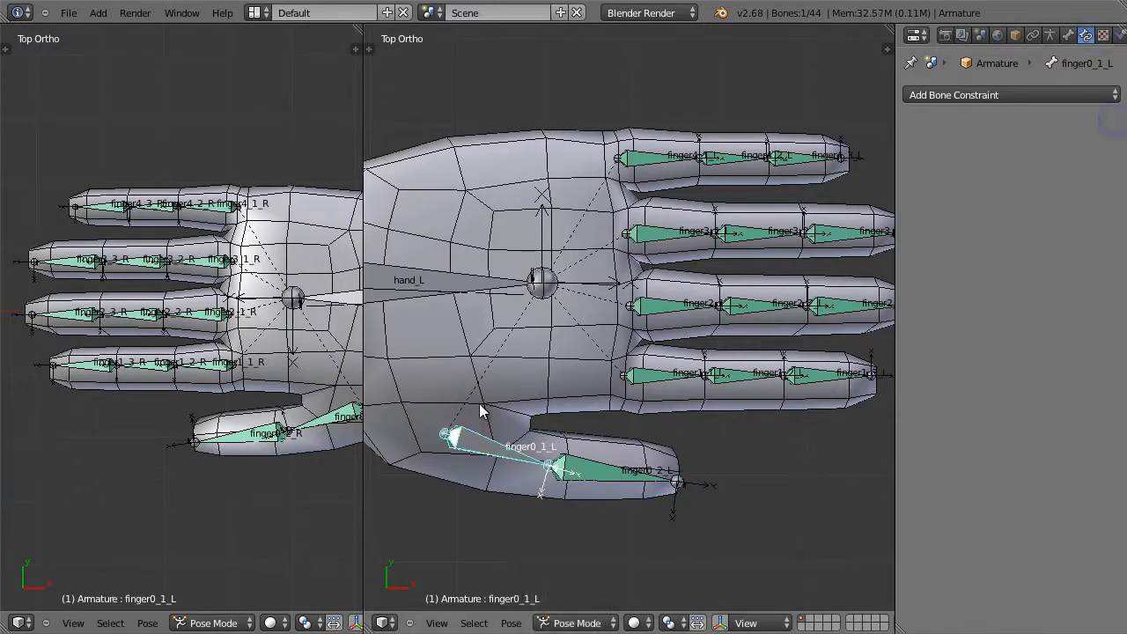
{"action": "right_click", "coordinate": [333, 417]}
{"action": "left_click", "coordinate": [1108, 124]}
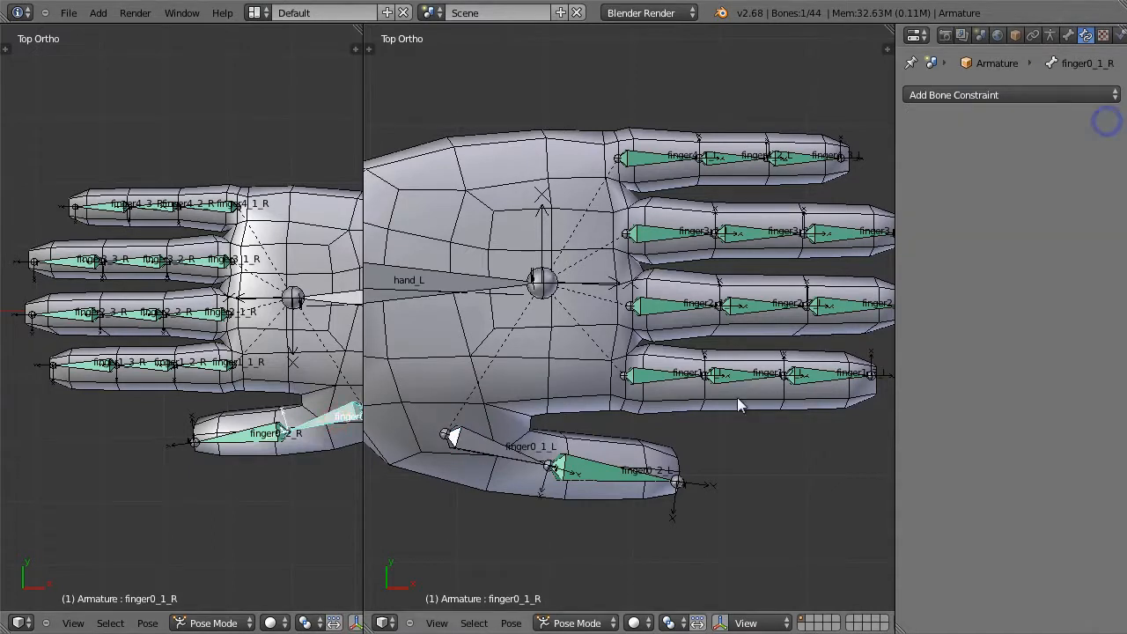
Step: Test the limited rotation of finger0_2_L again in the top view and from an oblique angle
{"action": "right_click", "coordinate": [594, 469]}
{"action": "key", "text": "r"}
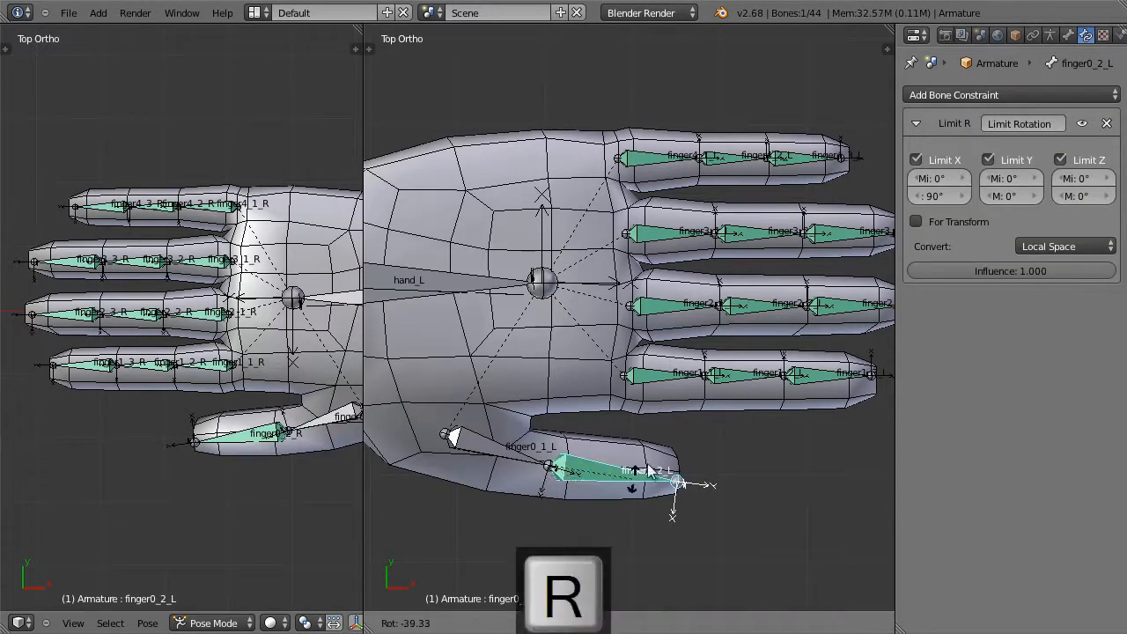
{"action": "left_click", "coordinate": [620, 482]}
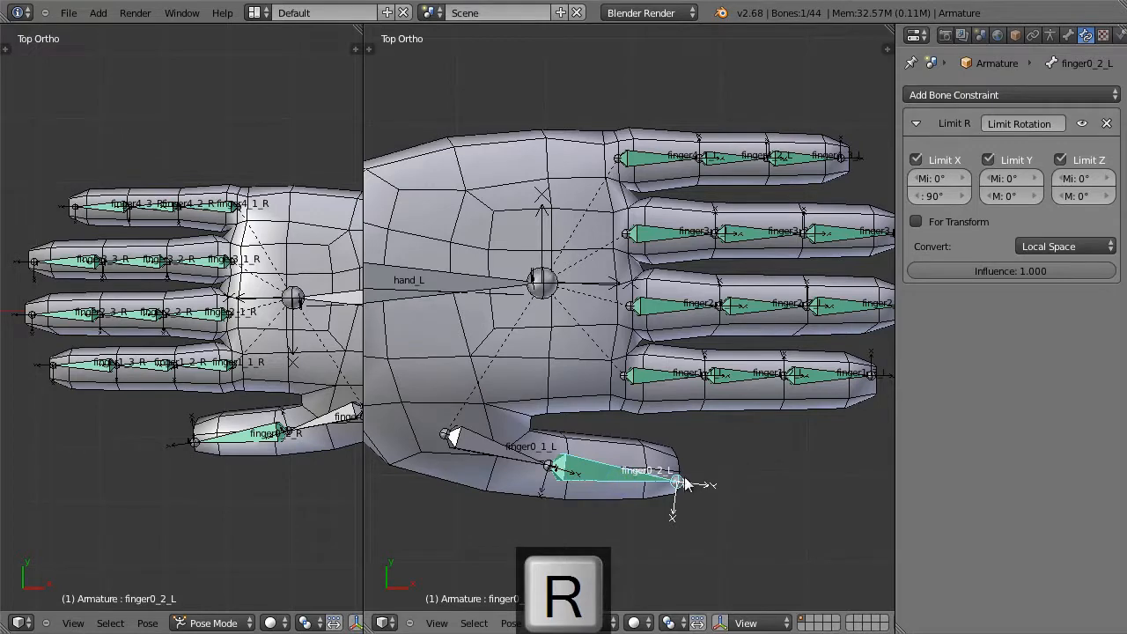
{"action": "middle_click_drag", "start_coordinate": [685, 484], "coordinate": [658, 398]}
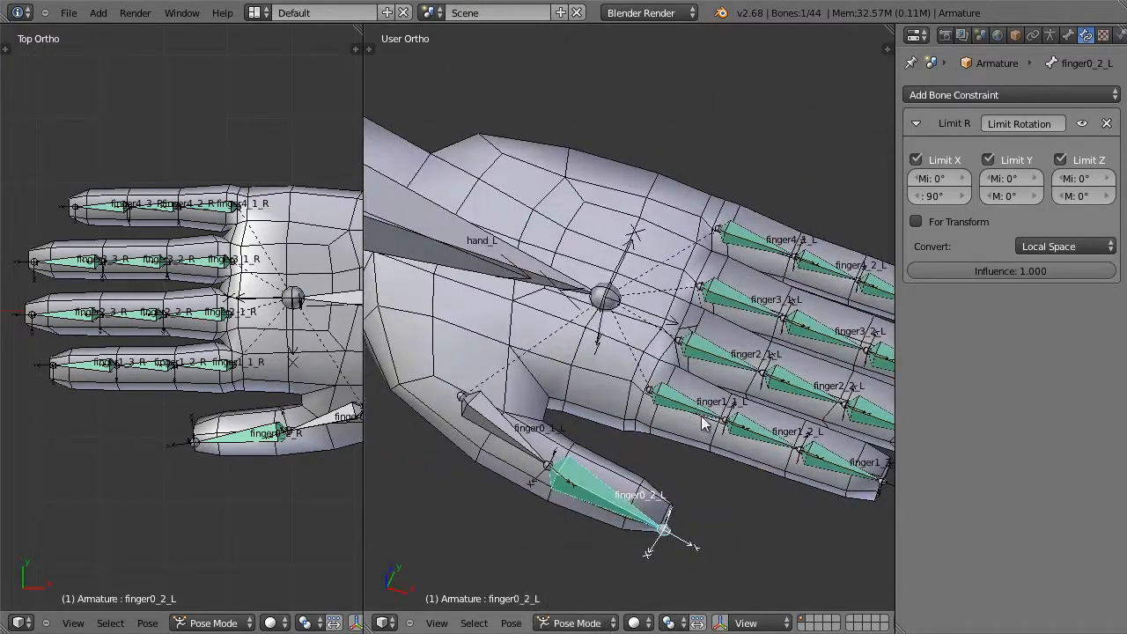
{"action": "right_click", "coordinate": [704, 405]}
{"action": "key", "text": "r"}
{"action": "key", "text": "Escape"}
Step: Test the limited rotation of finger0_2_L from a different angle and in the front view
{"action": "middle_click_drag", "start_coordinate": [623, 458], "coordinate": [547, 394]}
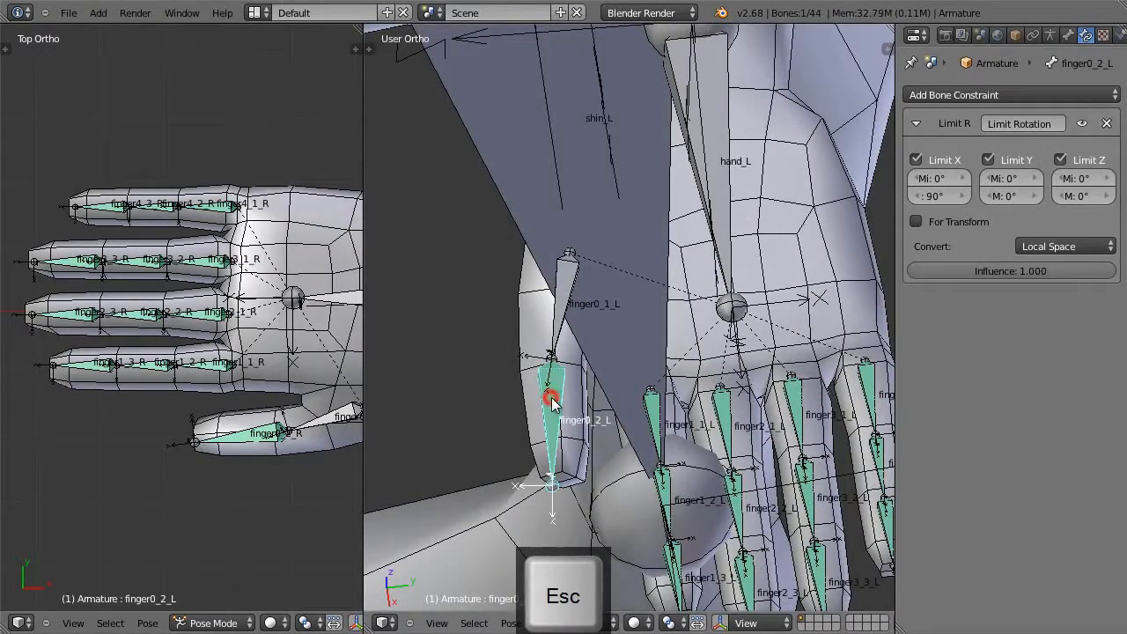
{"action": "key", "text": "r"}
{"action": "left_click", "coordinate": [566, 120]}
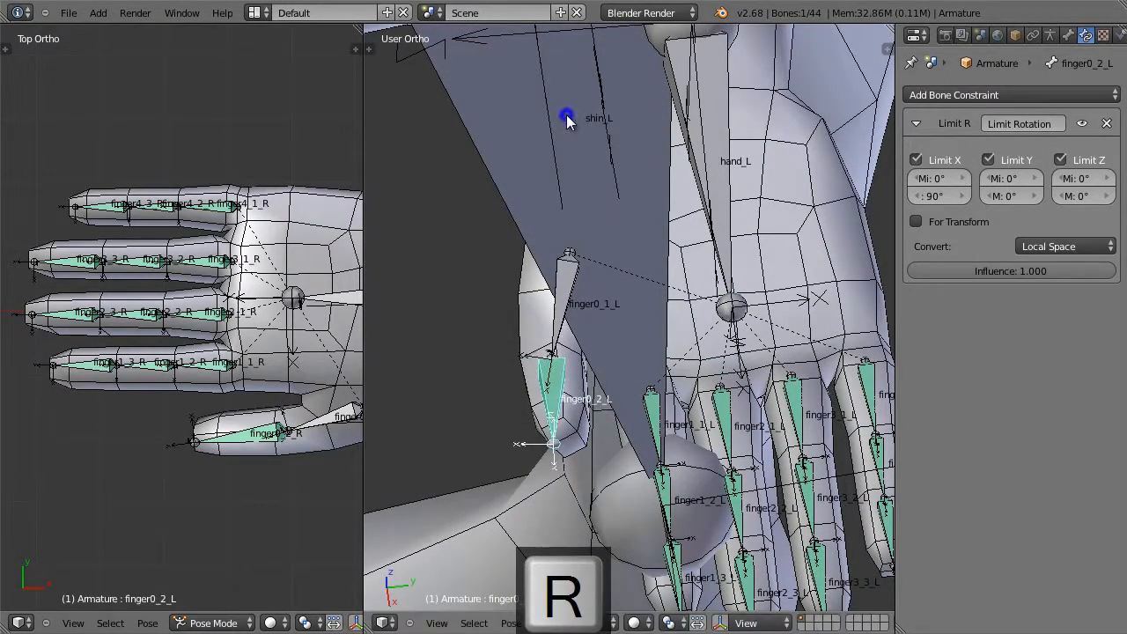
{"action": "key", "text": "KP_1"}
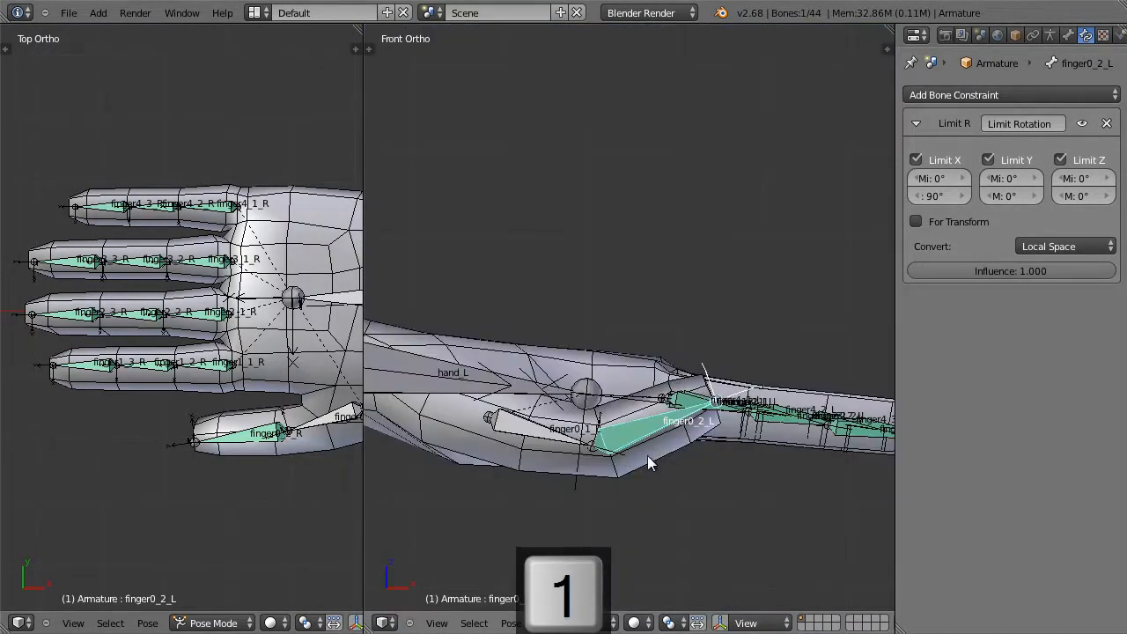
{"action": "key", "text": "r"}
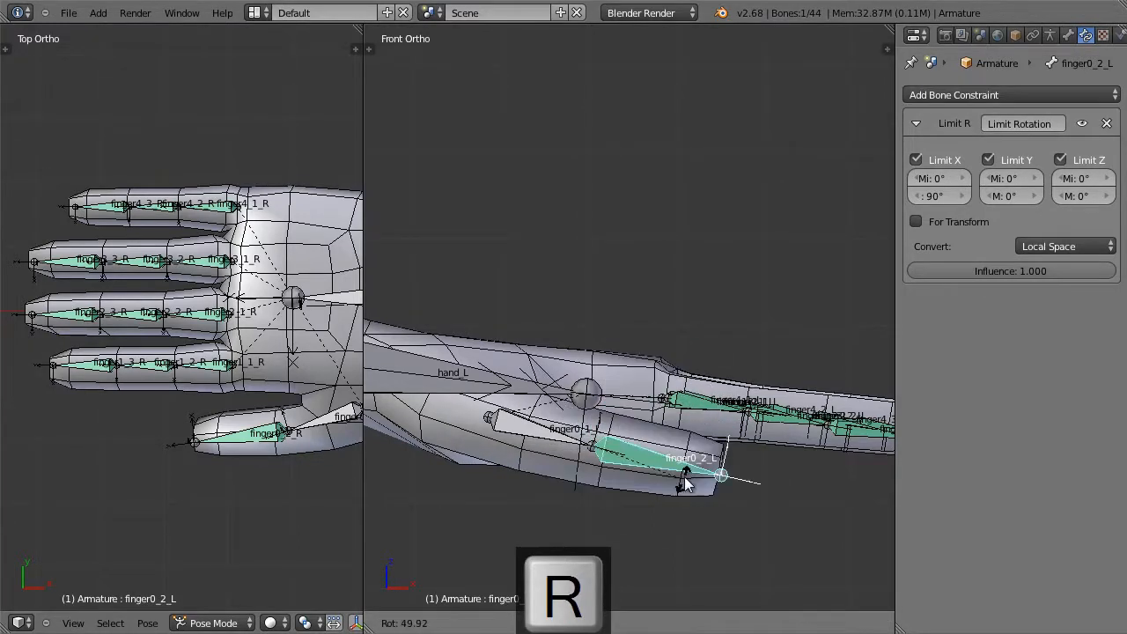
{"action": "key", "text": "Escape"}
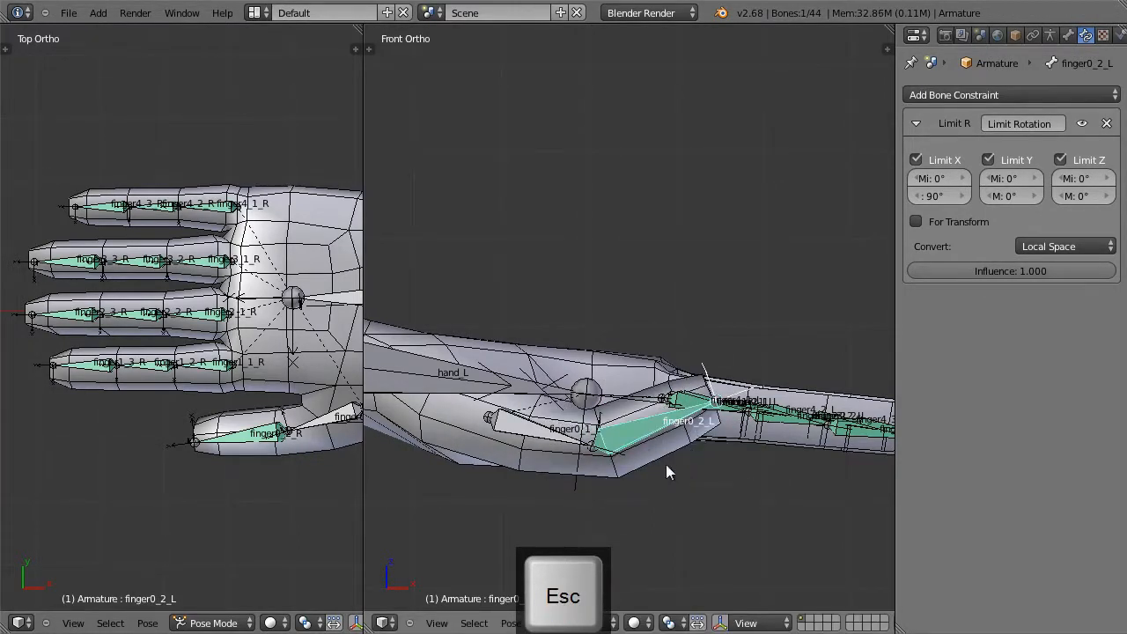
Step: In edit mode, select the thumb bones of both hands and examine the orientation of their axes up close
{"action": "key", "text": "Tab"}
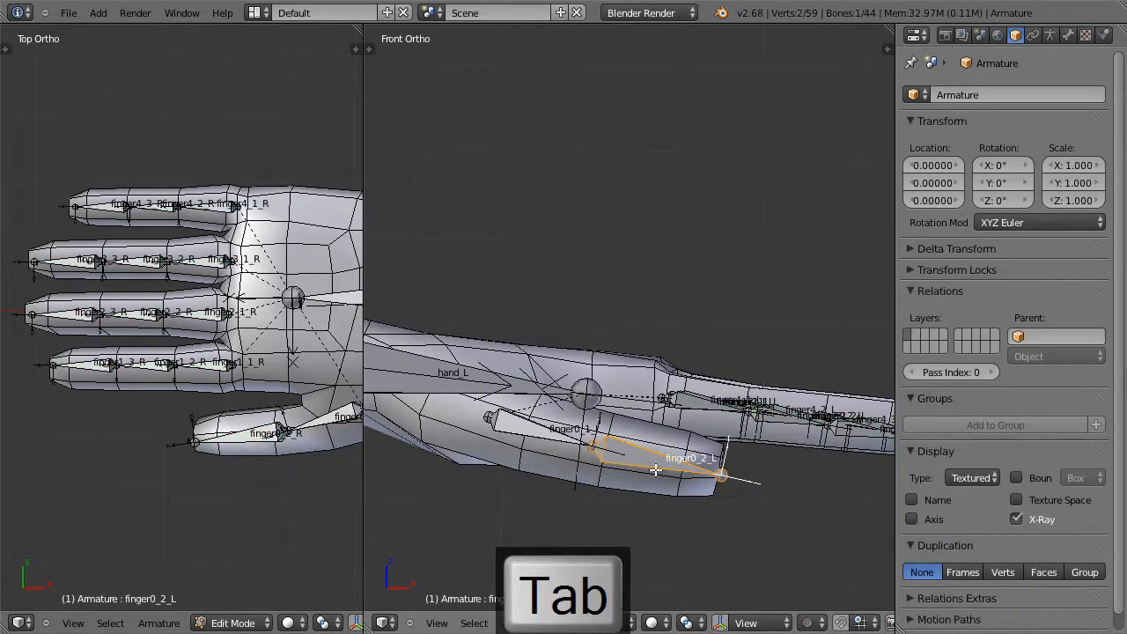
{"action": "middle_click_drag", "start_coordinate": [604, 470], "coordinate": [583, 443]}
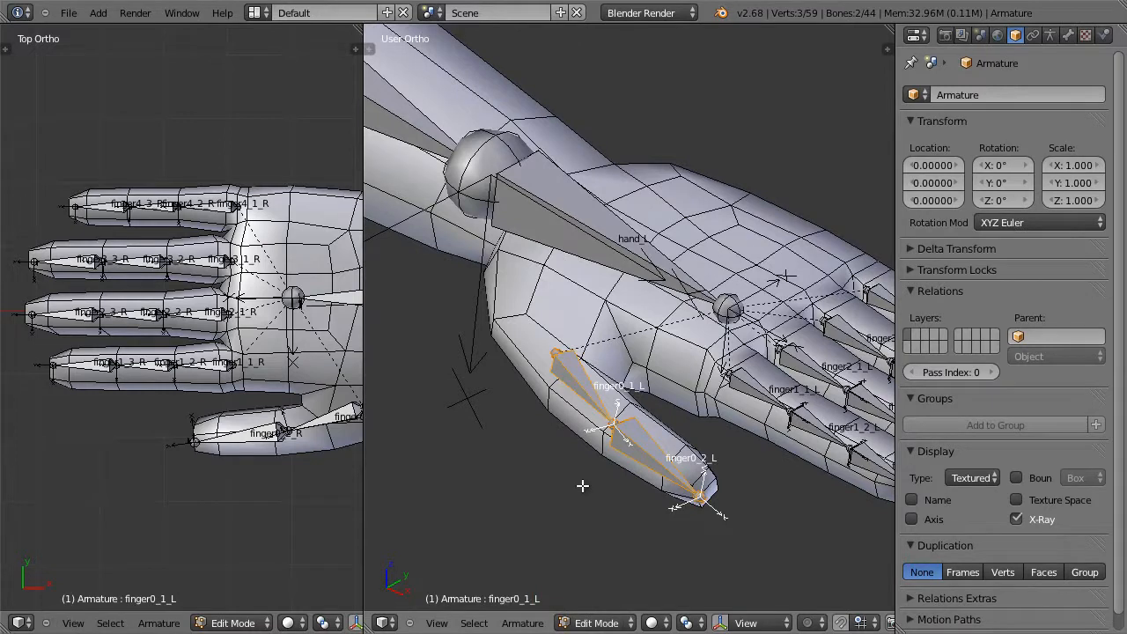
{"action": "right_click", "coordinate": [329, 421], "text": "shift"}
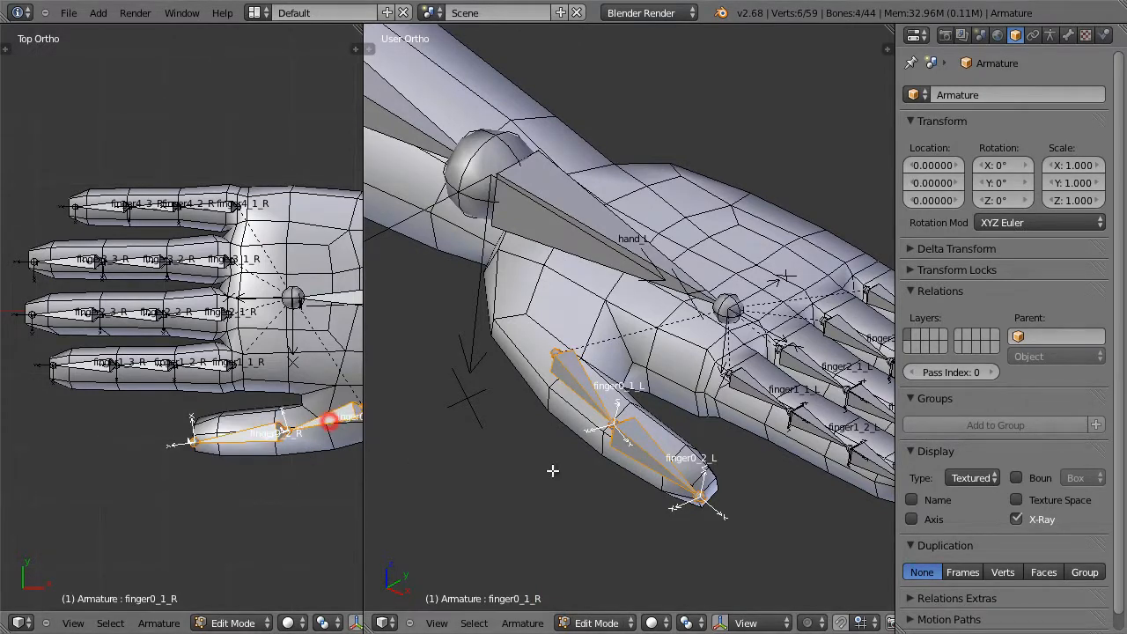
{"action": "mouse_move", "coordinate": [605, 439]}
{"action": "middle_mouse_down"}
{"action": "mouse_move", "coordinate": [559, 444]}
{"action": "mouse_move", "coordinate": [596, 426]}
{"action": "middle_mouse_up"}
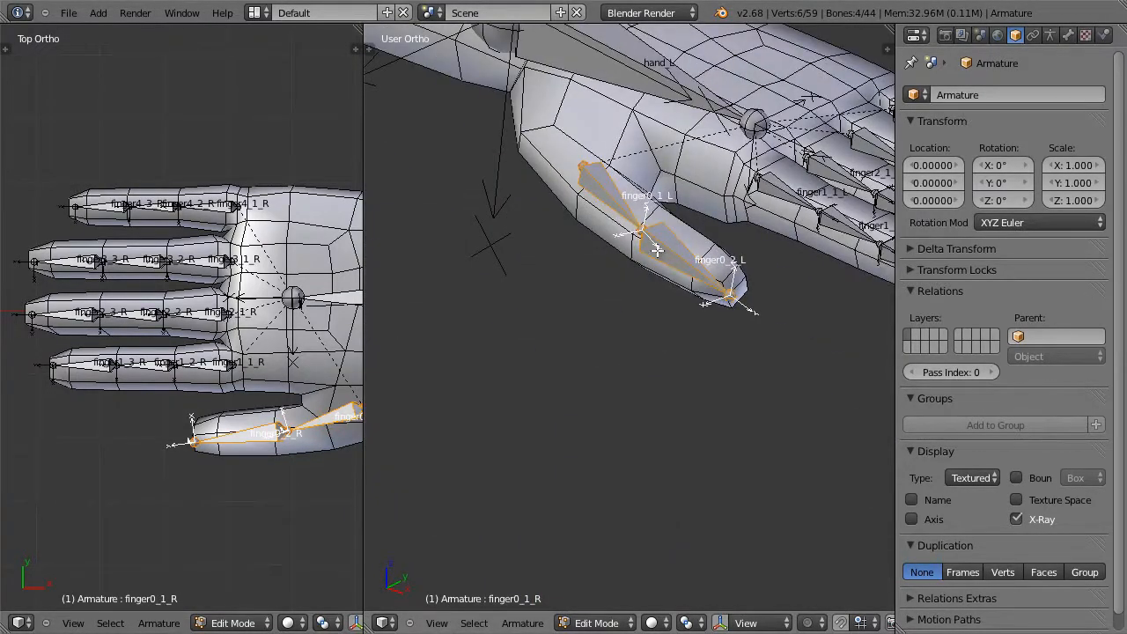
{"action": "scroll", "coordinate": [657, 250], "scroll_direction": "up", "scroll_amount": 2}
{"action": "scroll", "coordinate": [630, 379], "scroll_direction": "up", "scroll_amount": 3}
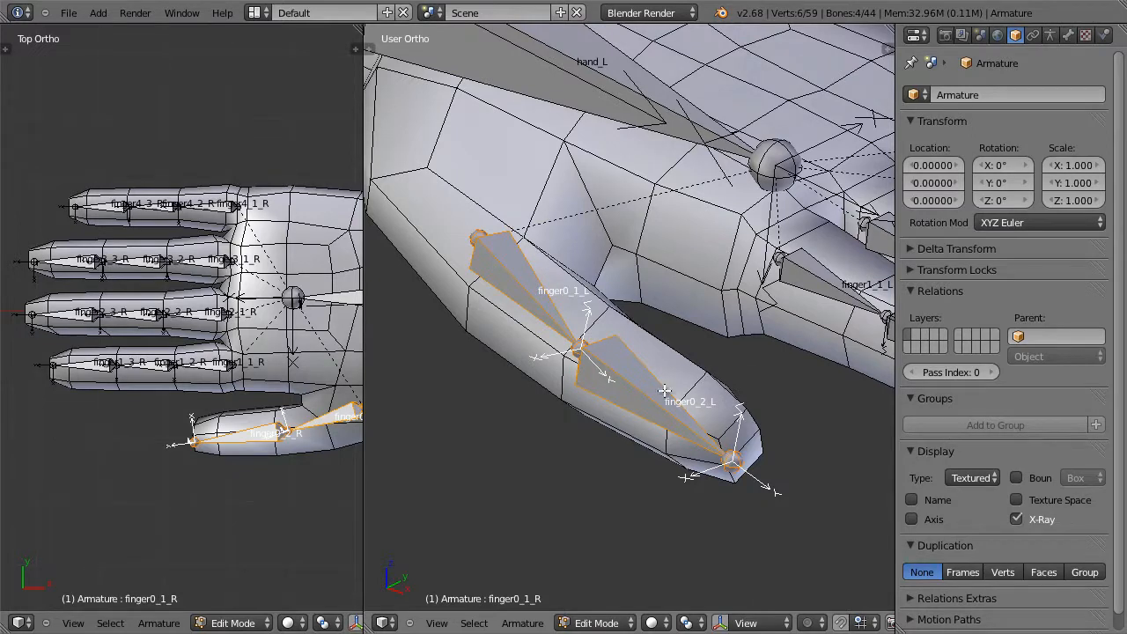
{"action": "scroll", "coordinate": [664, 390], "scroll_direction": "down", "scroll_amount": 4}
{"action": "scroll", "coordinate": [625, 397], "scroll_direction": "up", "scroll_amount": 4}
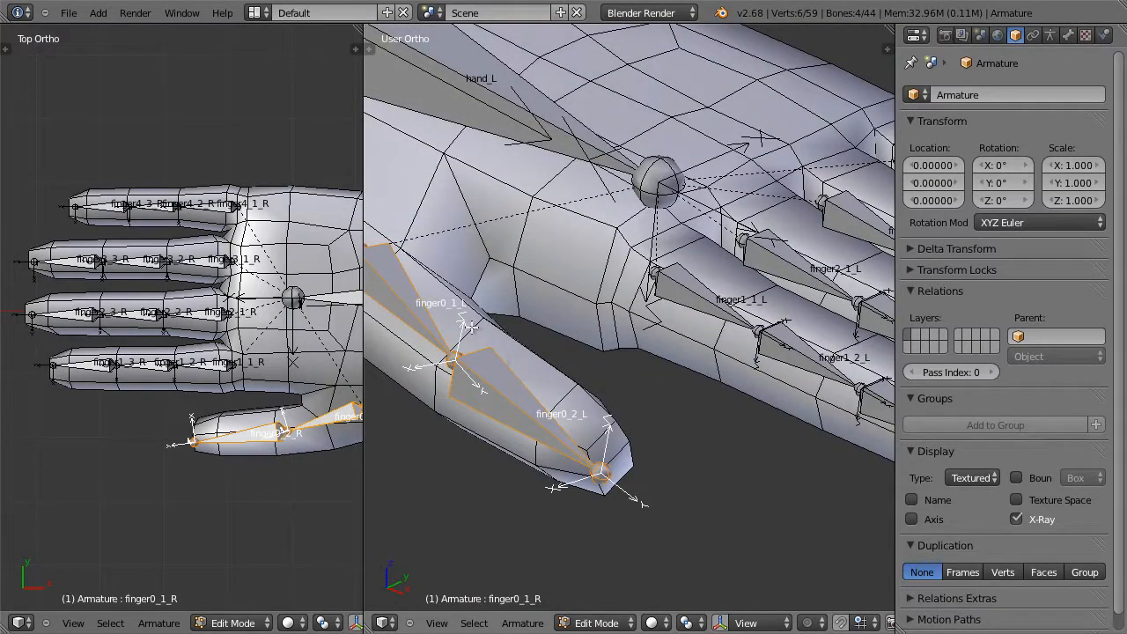
Step: Roll the left thumb bones finger0_1_L and finger0_2_L to about -47° and -50°, looking along the thumb
{"action": "right_click", "coordinate": [405, 308]}
{"action": "right_click", "coordinate": [490, 393], "text": "shift"}
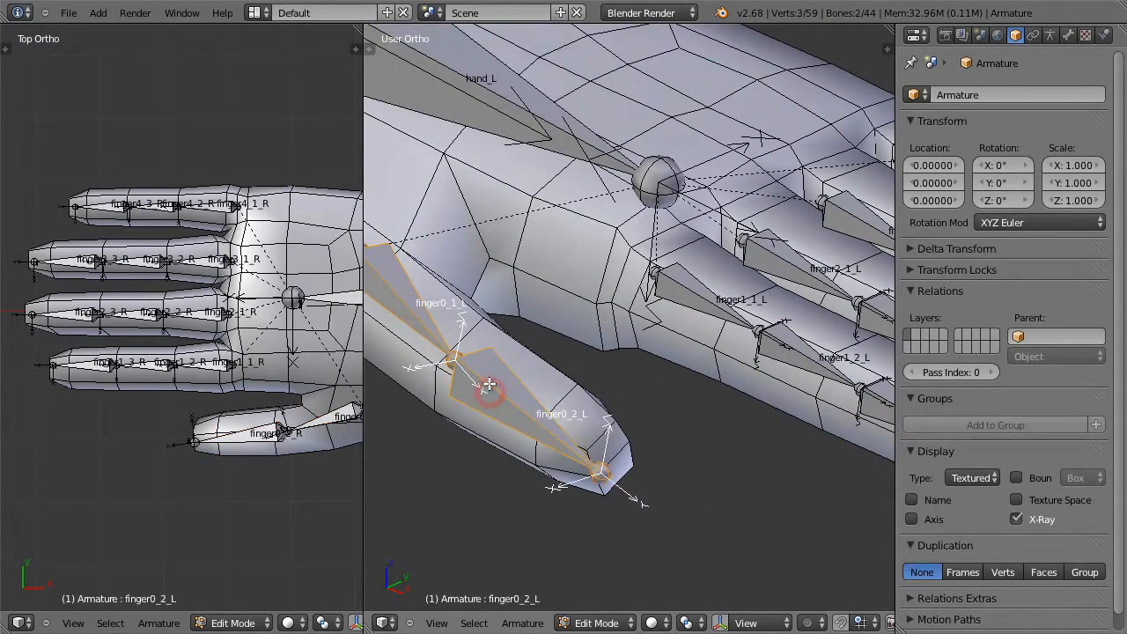
{"action": "middle_click_drag", "start_coordinate": [461, 381], "coordinate": [676, 391], "text": "shift"}
{"action": "middle_click_drag", "start_coordinate": [678, 441], "coordinate": [583, 360]}
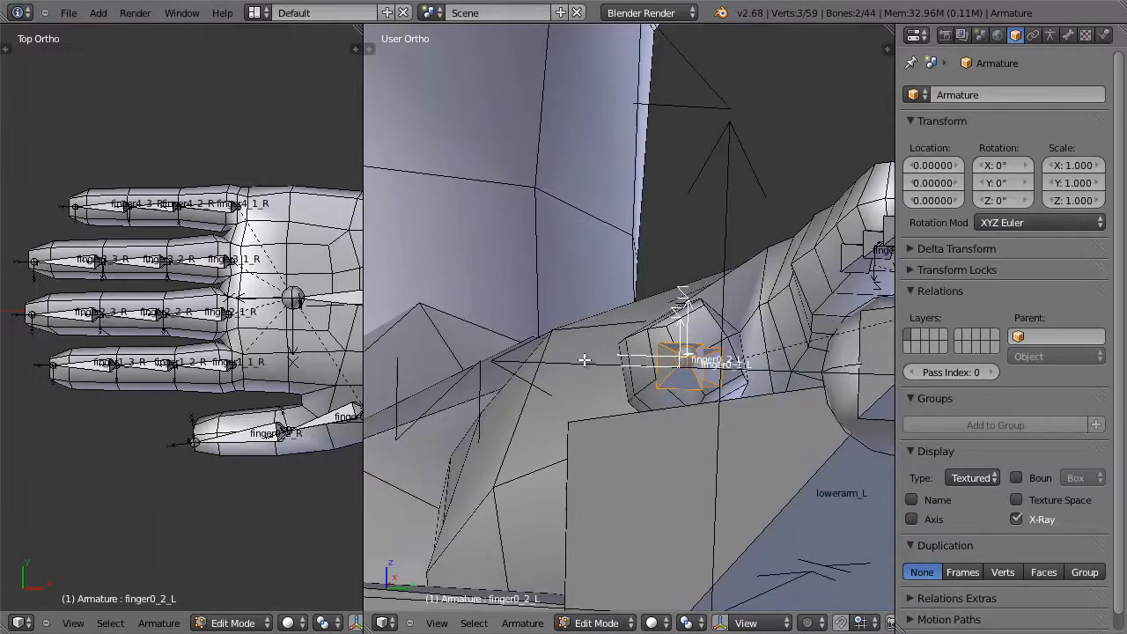
{"action": "key", "text": "ctrl+r"}
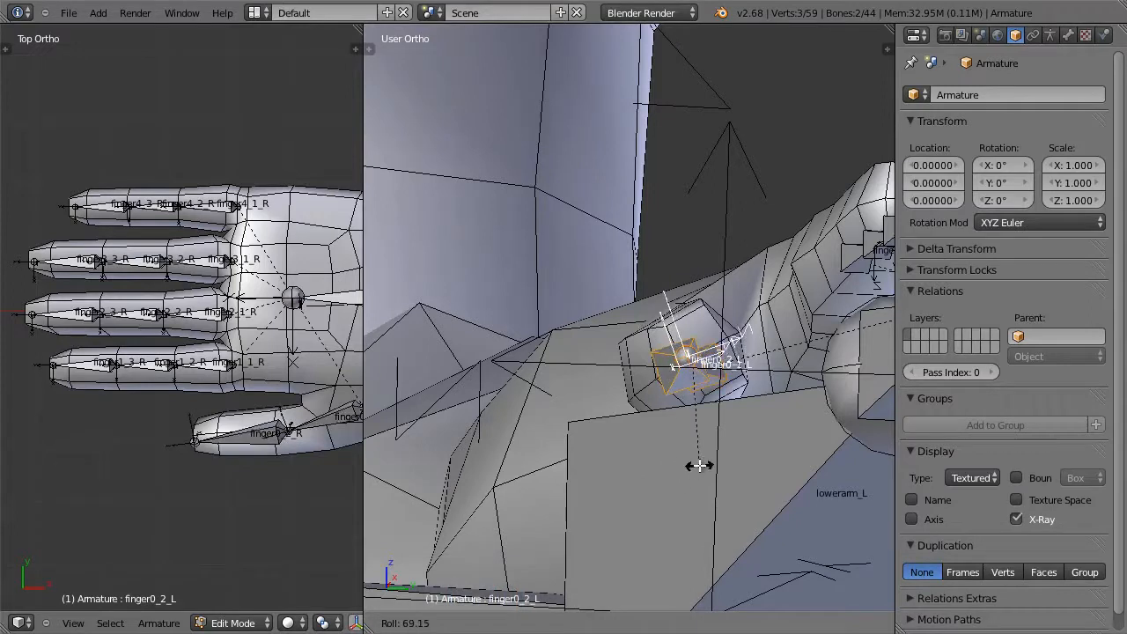
{"action": "left_click", "coordinate": [706, 455]}
Step: Try the XYZ Euler rotation mode on finger0_2_L in pose mode
{"action": "middle_click_drag", "start_coordinate": [710, 455], "coordinate": [761, 433]}
{"action": "key", "text": "Tab"}
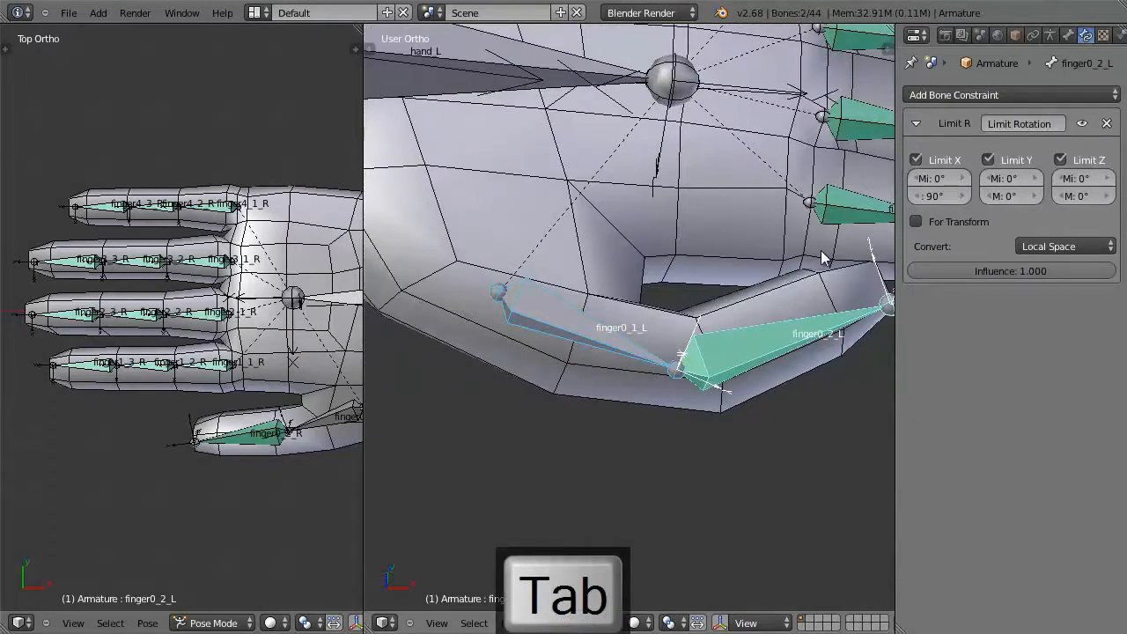
{"action": "key", "text": "n"}
{"action": "left_click", "coordinate": [844, 224]}
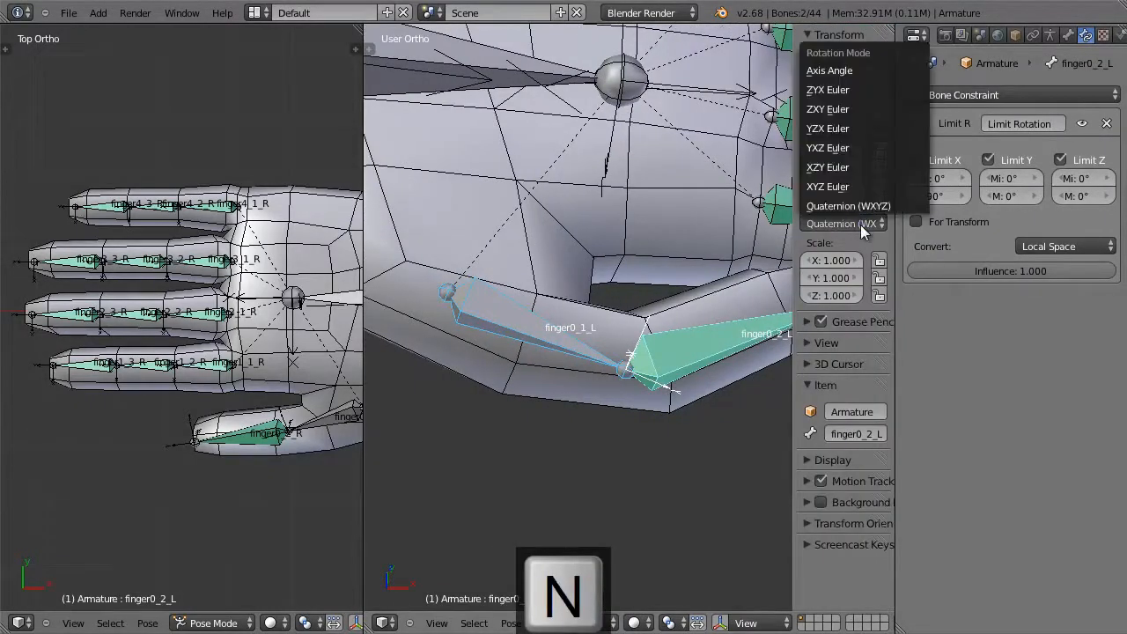
{"action": "left_click", "coordinate": [864, 187]}
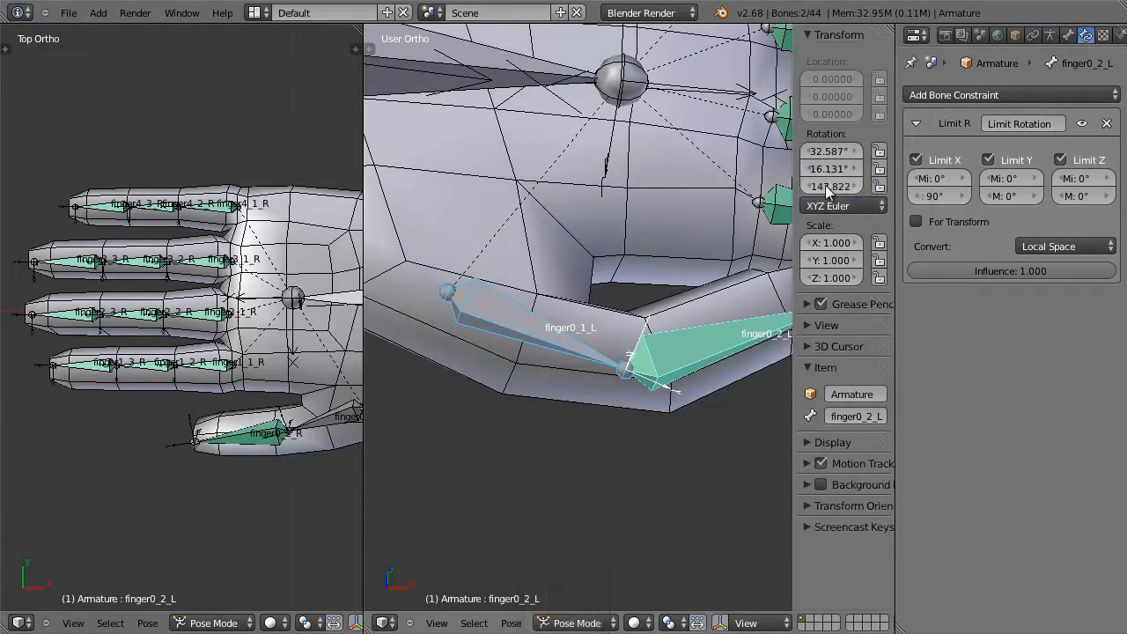
Step: Test the rotation of finger0_2_L alone in XYZ Euler mode from two viewing angles
{"action": "right_click", "coordinate": [717, 337]}
{"action": "key", "text": "r"}
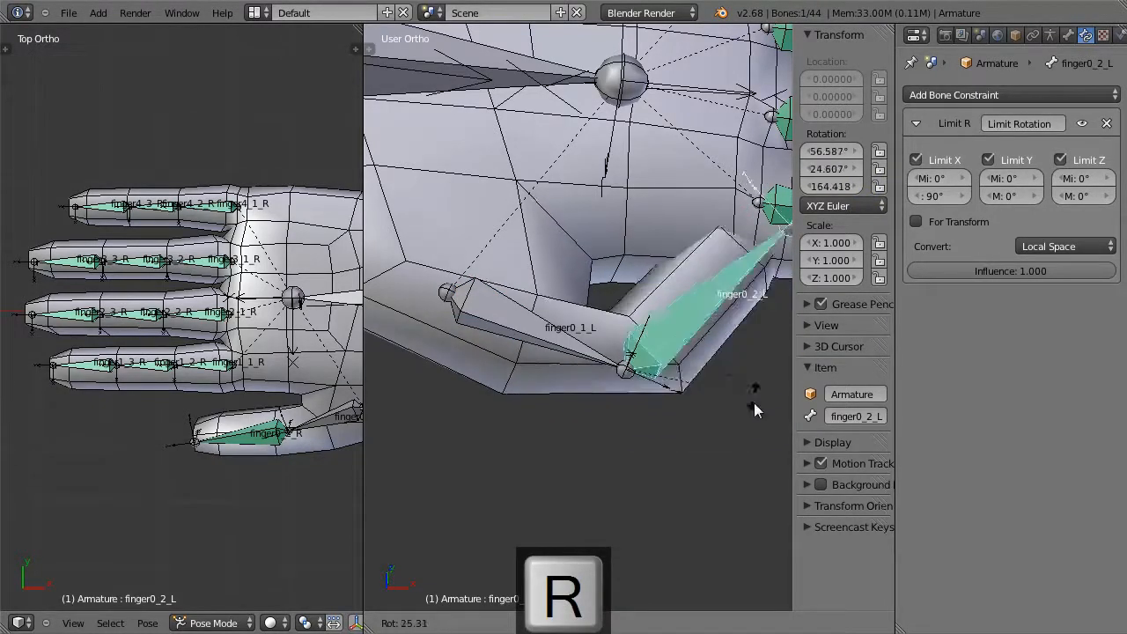
{"action": "key", "text": "Escape"}
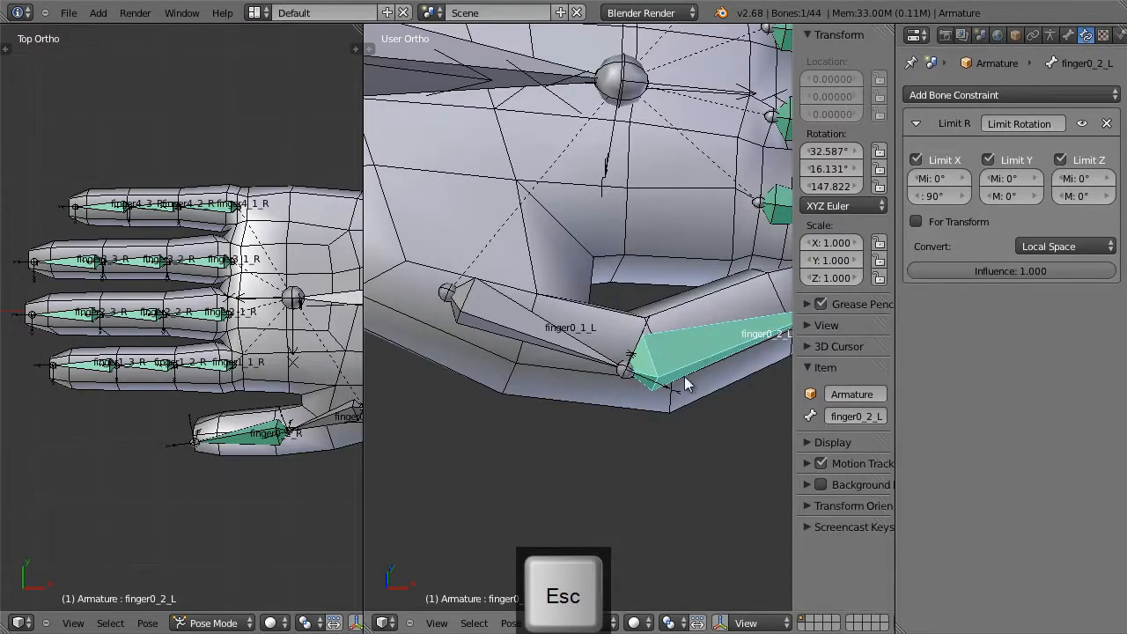
{"action": "middle_click_drag", "start_coordinate": [664, 361], "coordinate": [694, 367]}
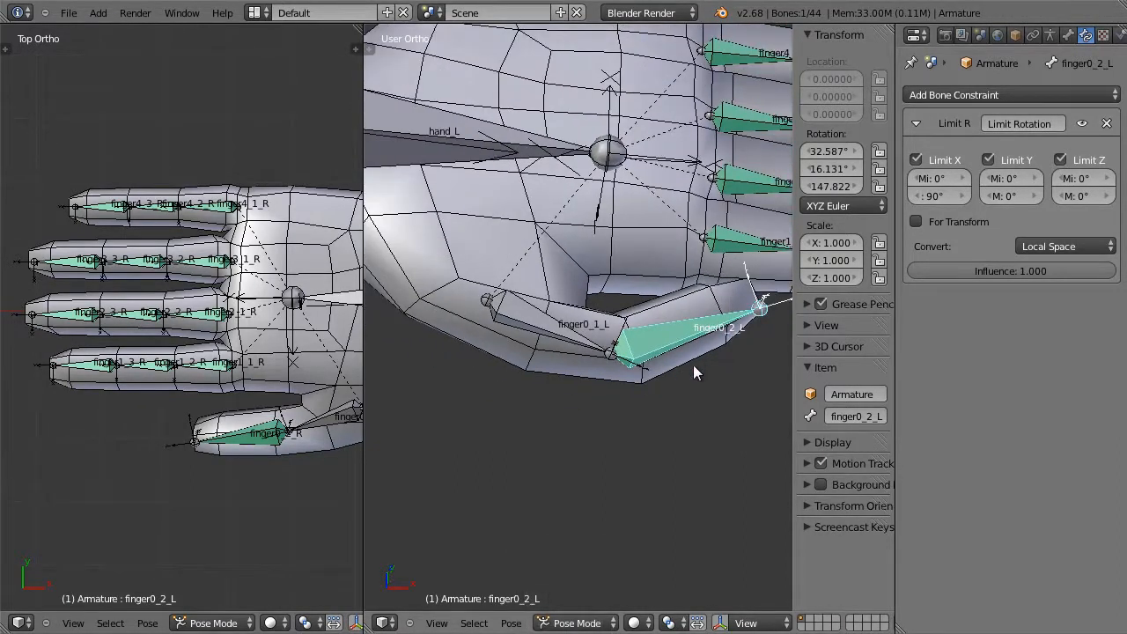
{"action": "key", "text": "r"}
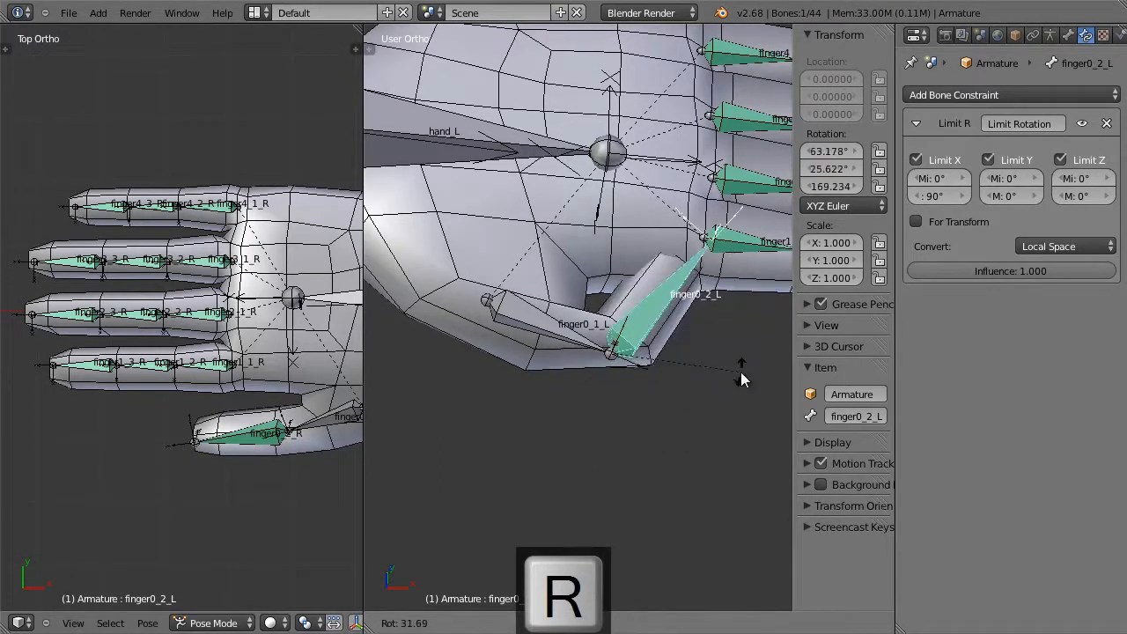
{"action": "key", "text": "Escape"}
{"action": "key", "text": "r"}
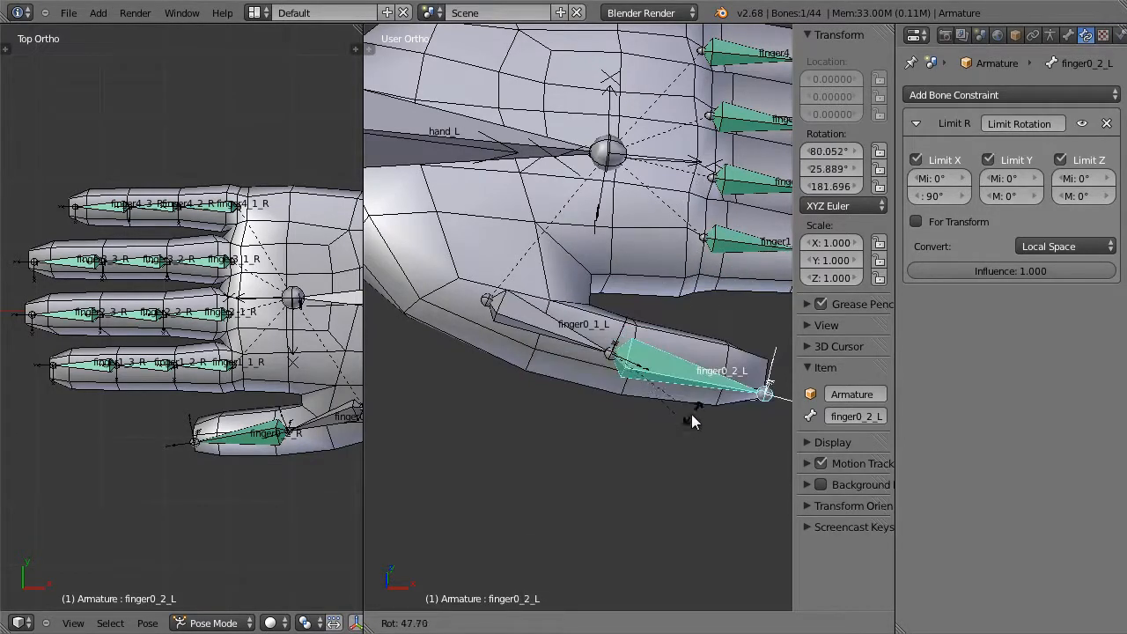
{"action": "key", "text": "Escape"}
Step: Set the rotation mode of finger0_2_L to Quaternion (WXYZ) and rotate the bone from different angles to test its limits
{"action": "left_click", "coordinate": [830, 208]}
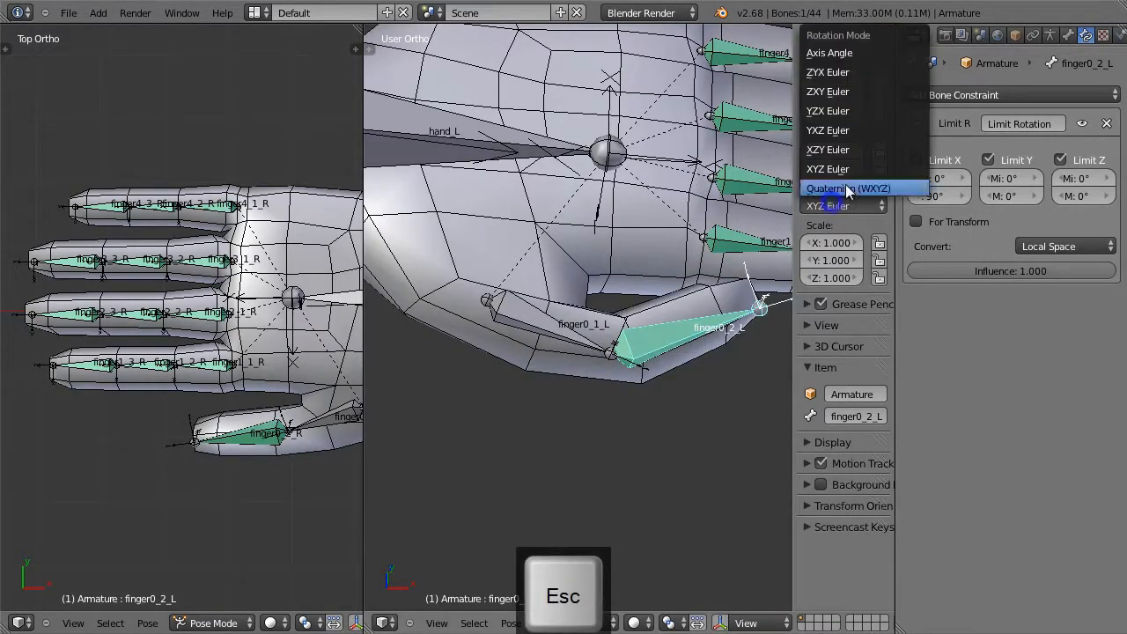
{"action": "left_click", "coordinate": [846, 186]}
{"action": "key", "text": "r"}
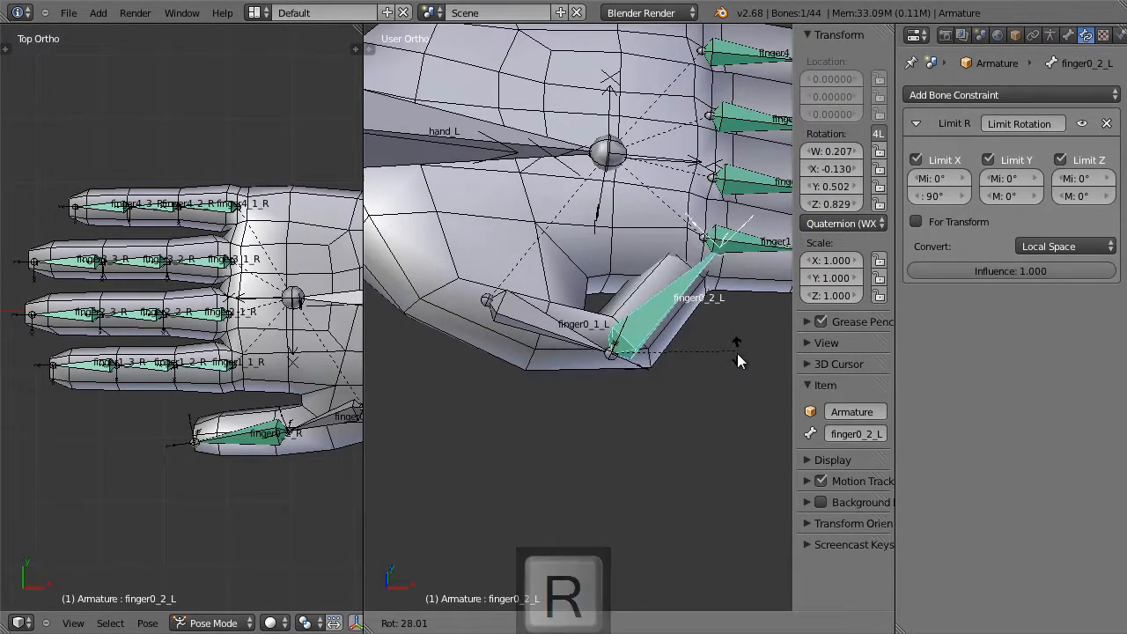
{"action": "left_click", "coordinate": [736, 363]}
{"action": "middle_click_drag", "start_coordinate": [736, 357], "coordinate": [658, 426]}
{"action": "key", "text": "r"}
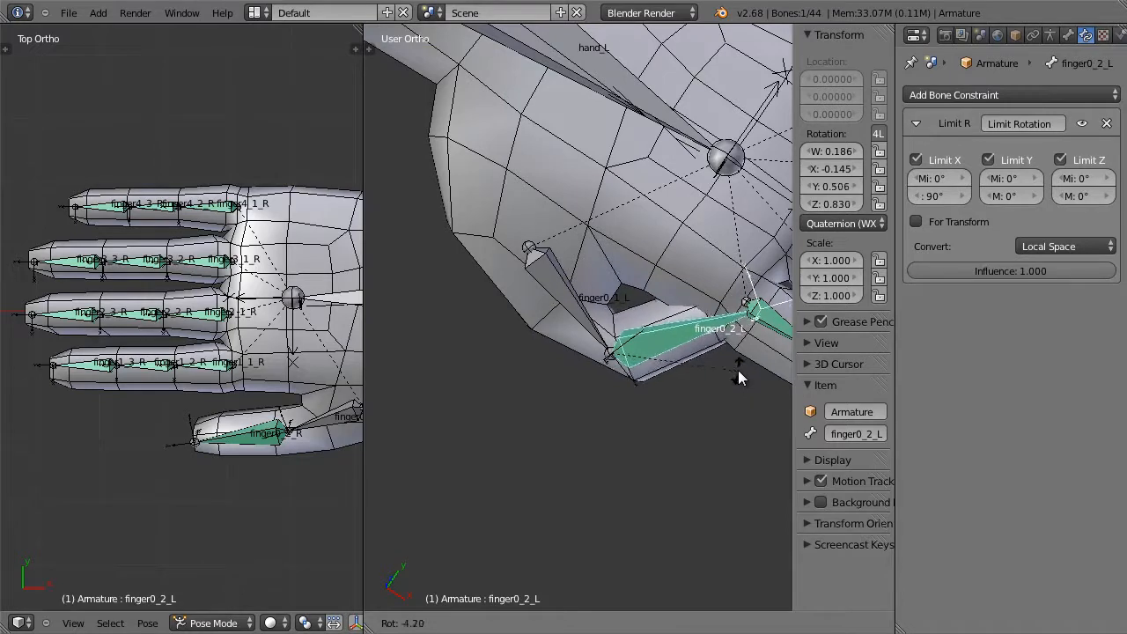
{"action": "left_click", "coordinate": [749, 321]}
Step: In edit mode, roll the left thumb bones finger0_1_L and finger0_2_L by 180°
{"action": "key", "text": "Tab"}
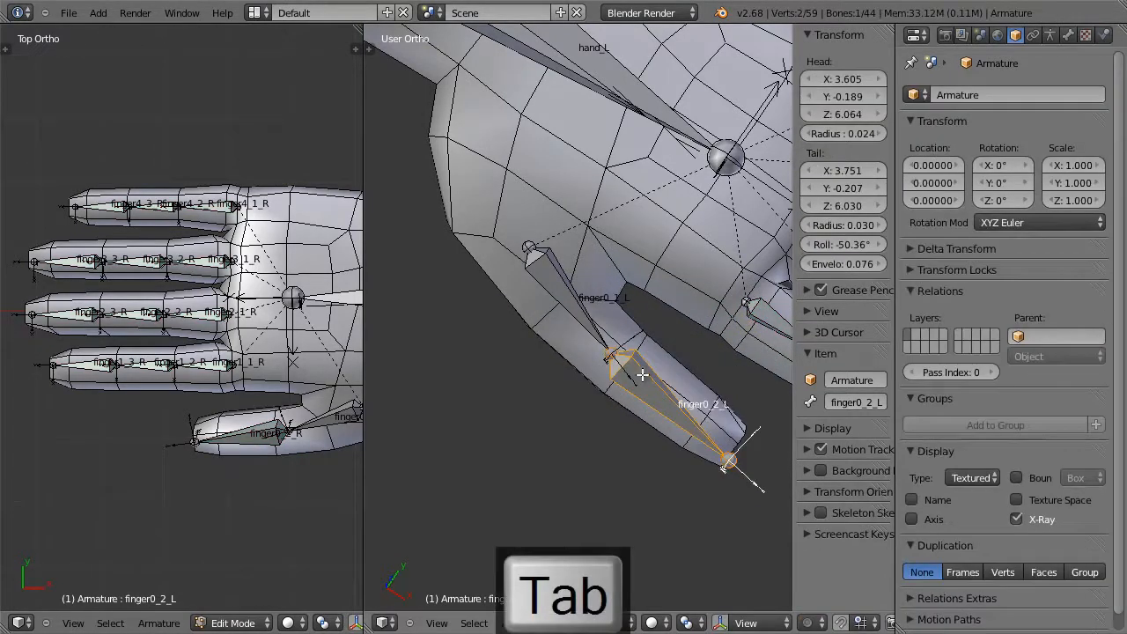
{"action": "right_click", "coordinate": [590, 325], "text": "shift"}
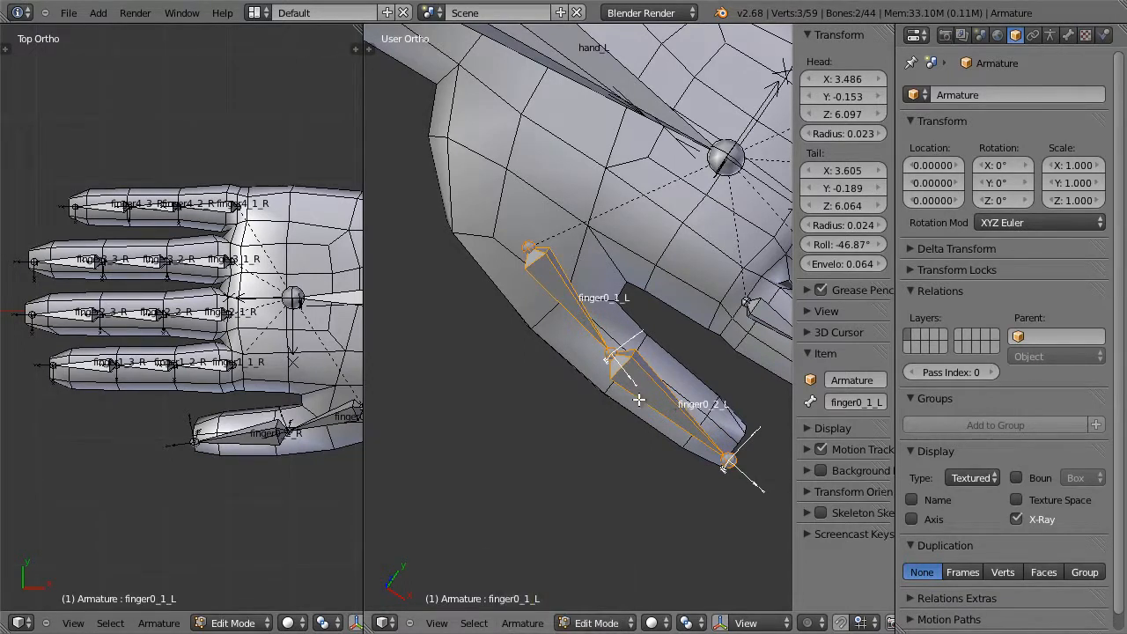
{"action": "middle_click_drag", "start_coordinate": [639, 398], "coordinate": [554, 237]}
{"action": "key", "text": "ctrl+r"}
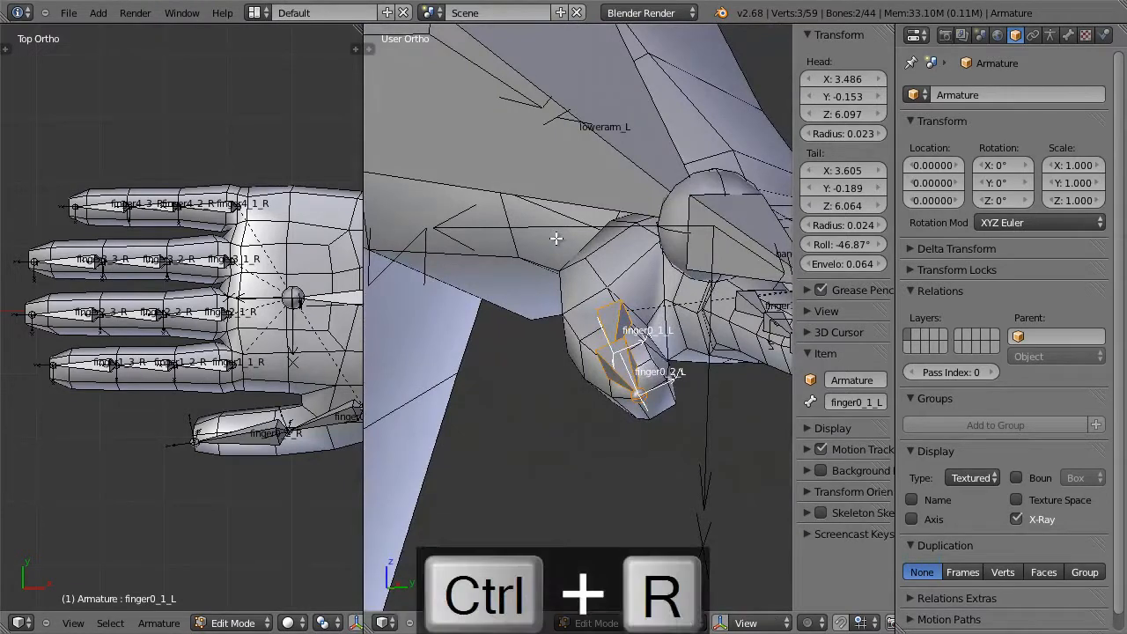
{"action": "type", "text": "180"}
{"action": "key", "text": "Return"}
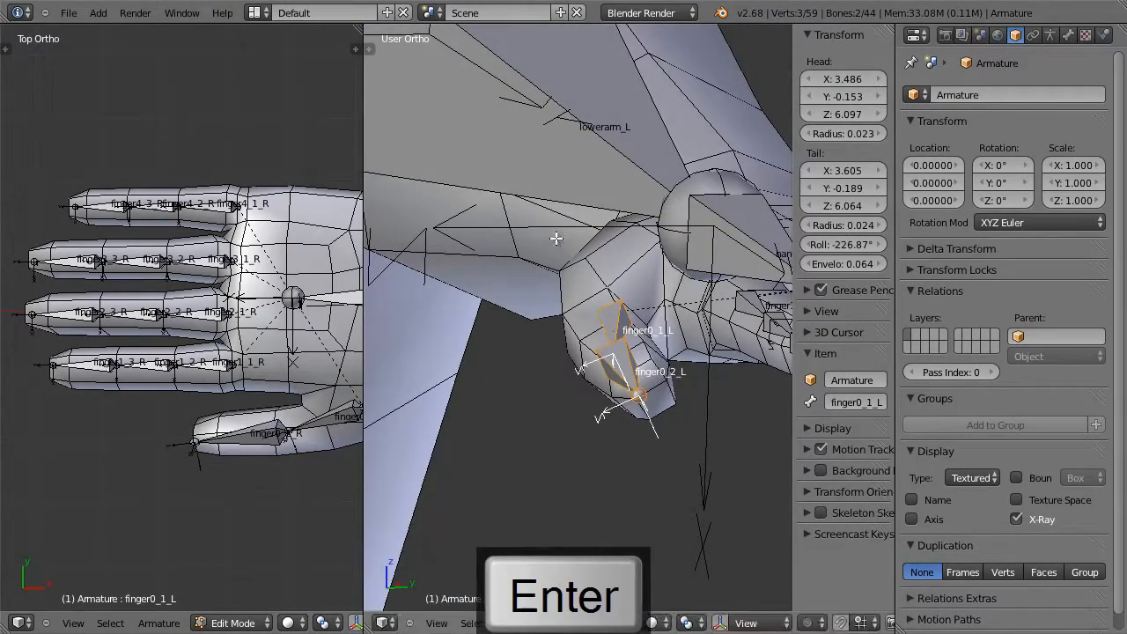
Step: Return to pose mode and test the rotation of the left thumb bones in the top view, including finger0_2_L alone
{"action": "key", "text": "Tab"}
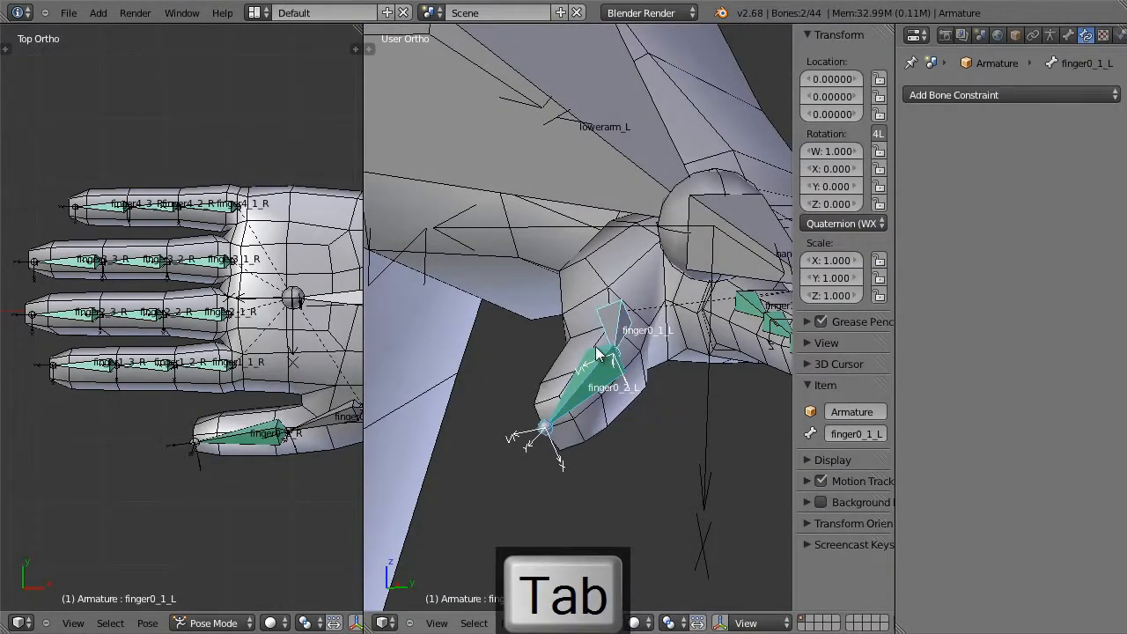
{"action": "key", "text": "KP_7"}
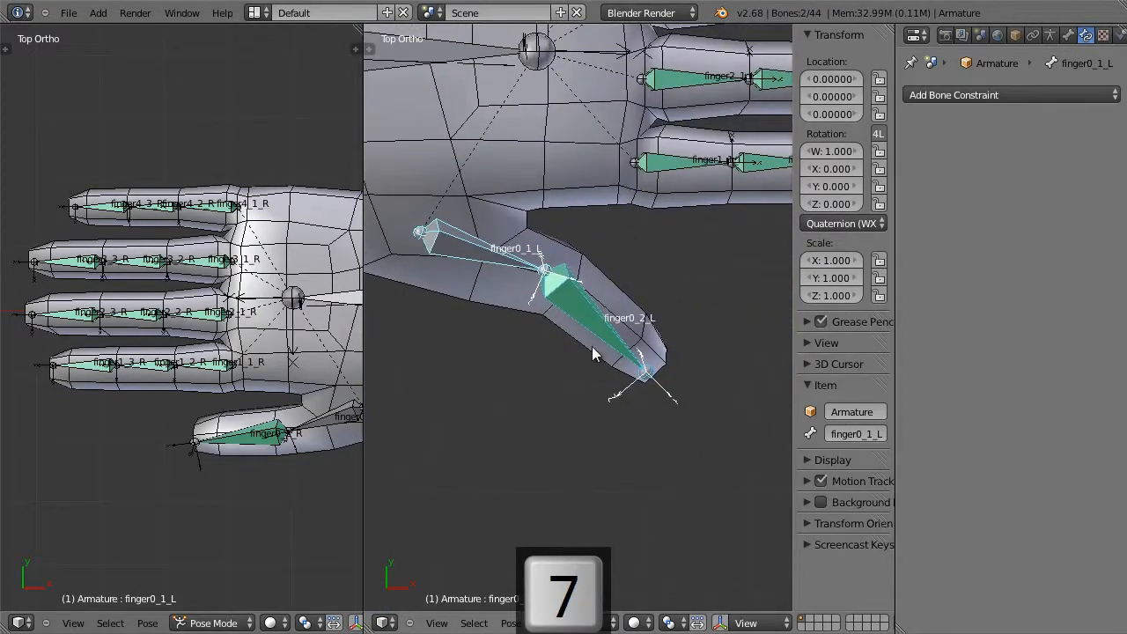
{"action": "key", "text": "r"}
{"action": "key", "text": "Escape"}
{"action": "right_click", "coordinate": [601, 314]}
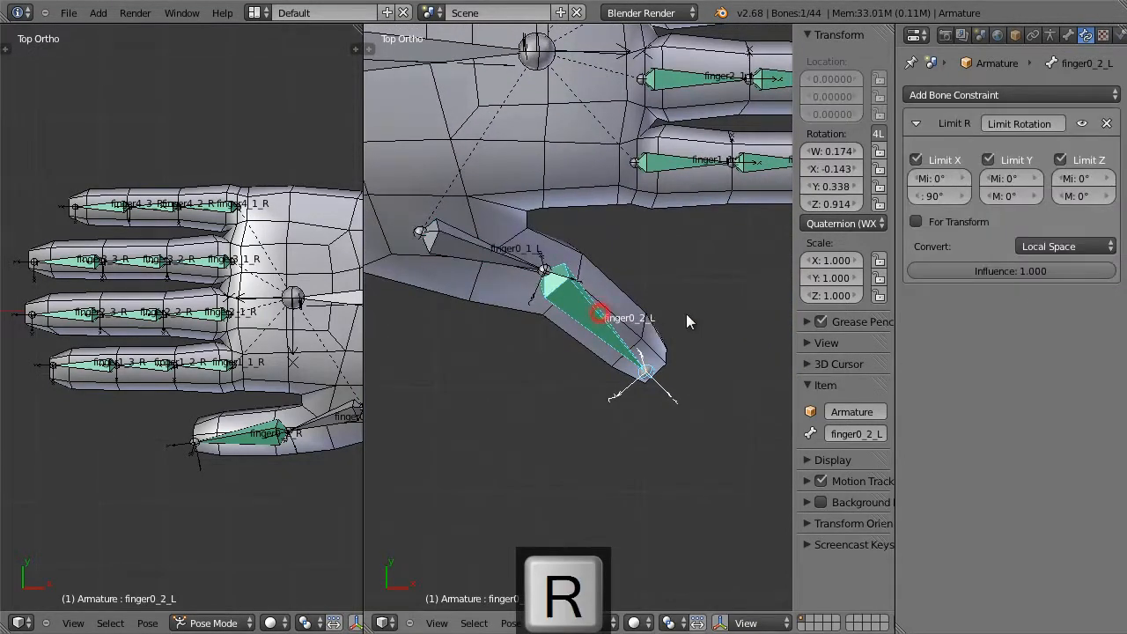
{"action": "key", "text": "r"}
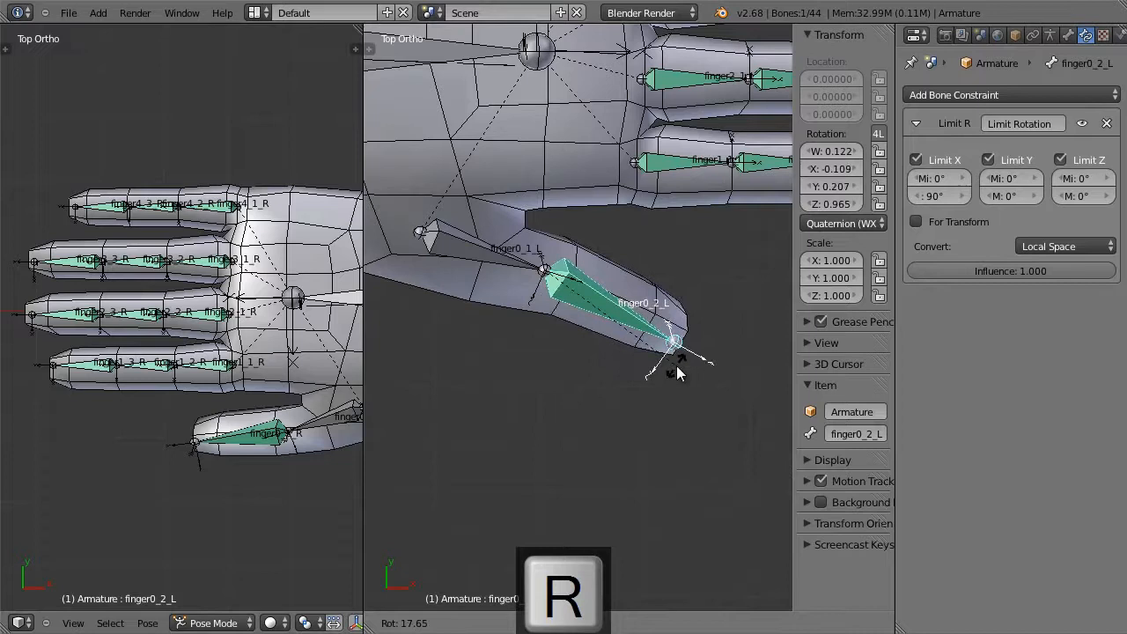
{"action": "key", "text": "Escape"}
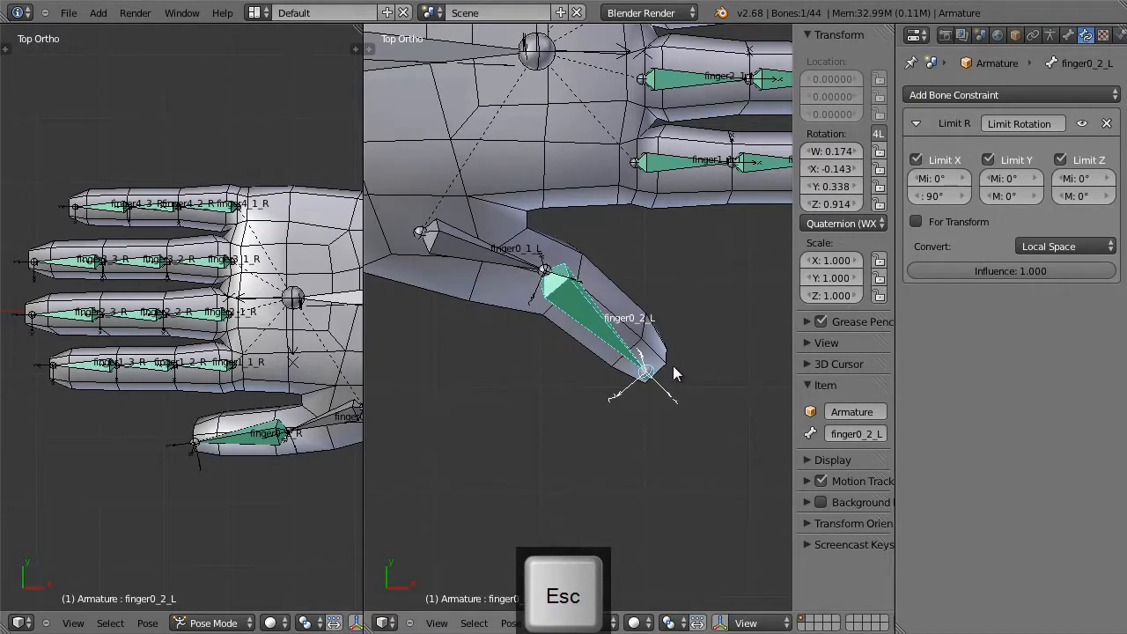
Step: Undo the 180° roll of the left thumb bones in edit mode and return to pose mode
{"action": "key", "text": "Tab"}
{"action": "key", "text": "ctrl+z"}
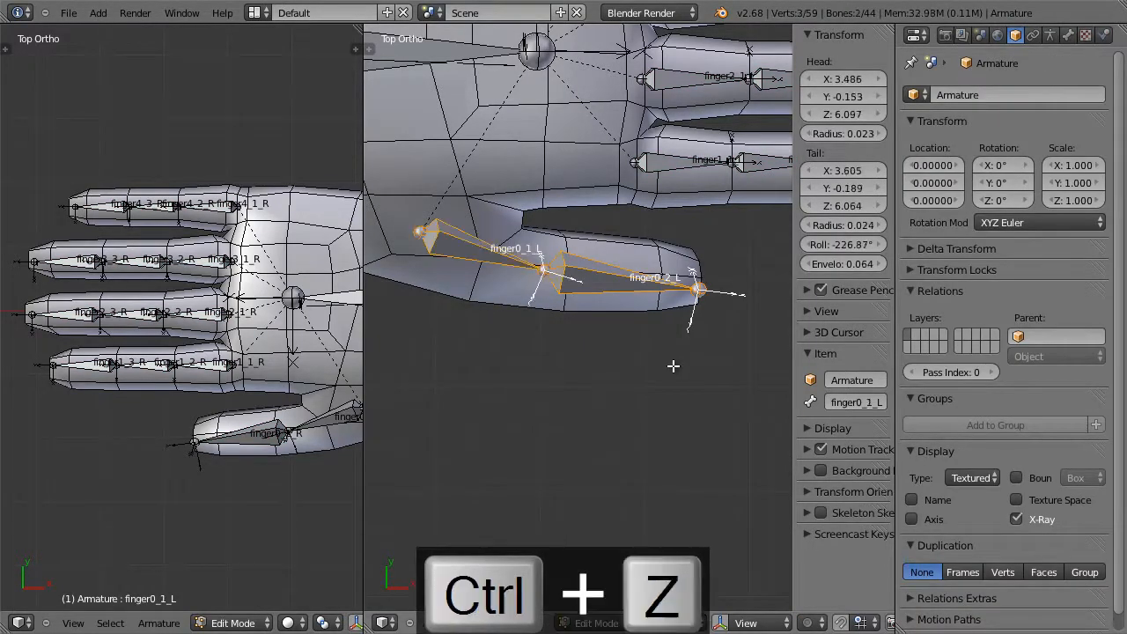
{"action": "key", "text": "Tab"}
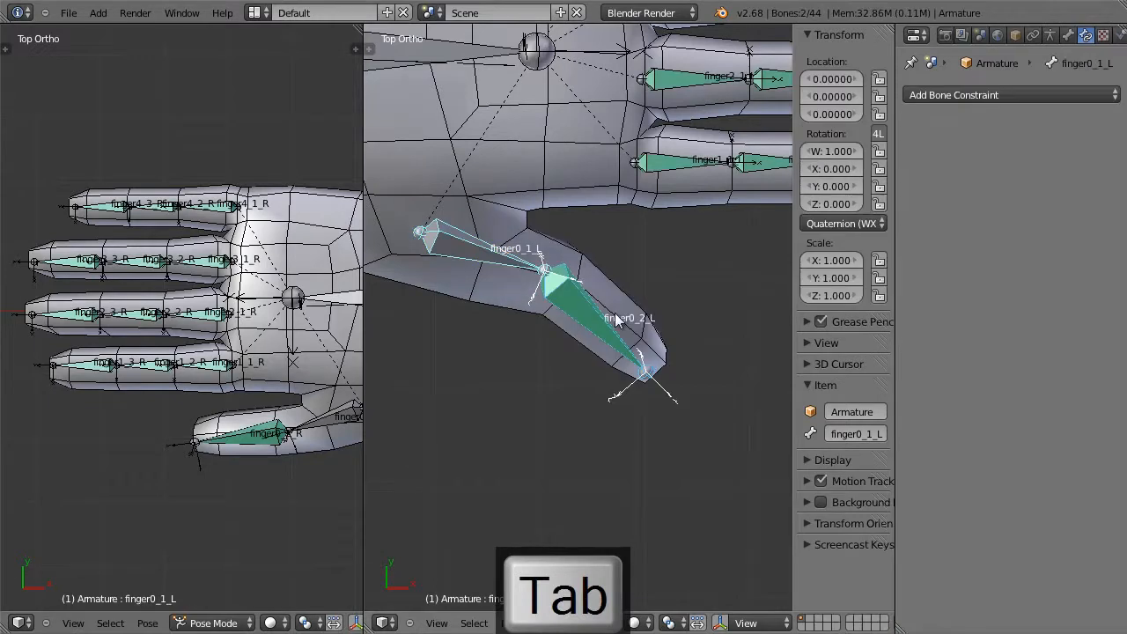
{"action": "key", "text": "Tab"}
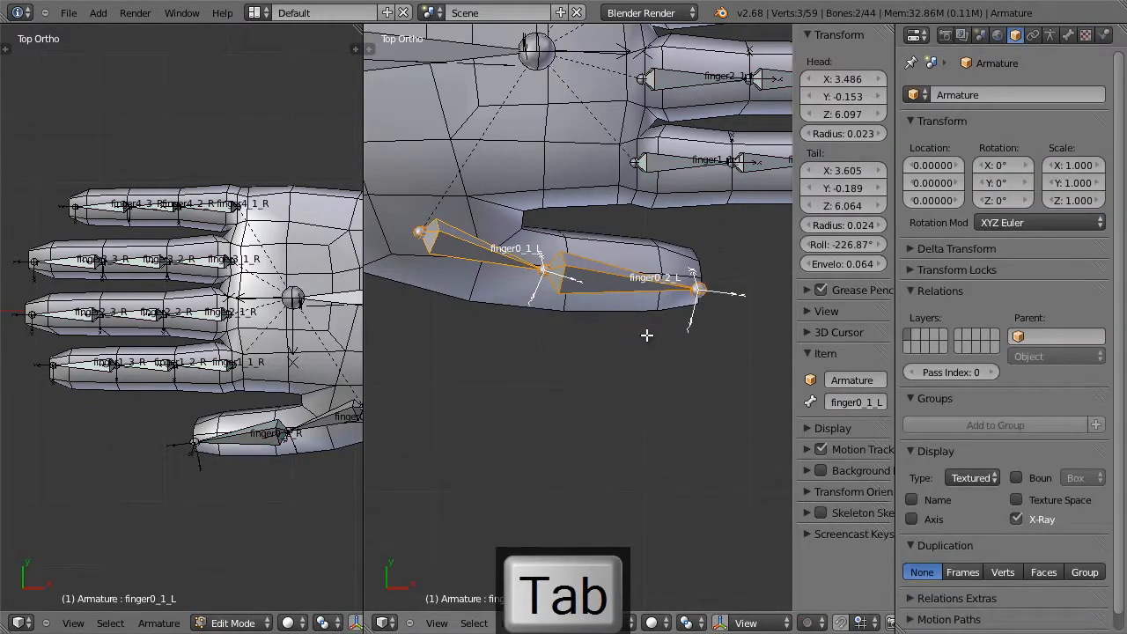
{"action": "key", "text": "ctrl+z"}
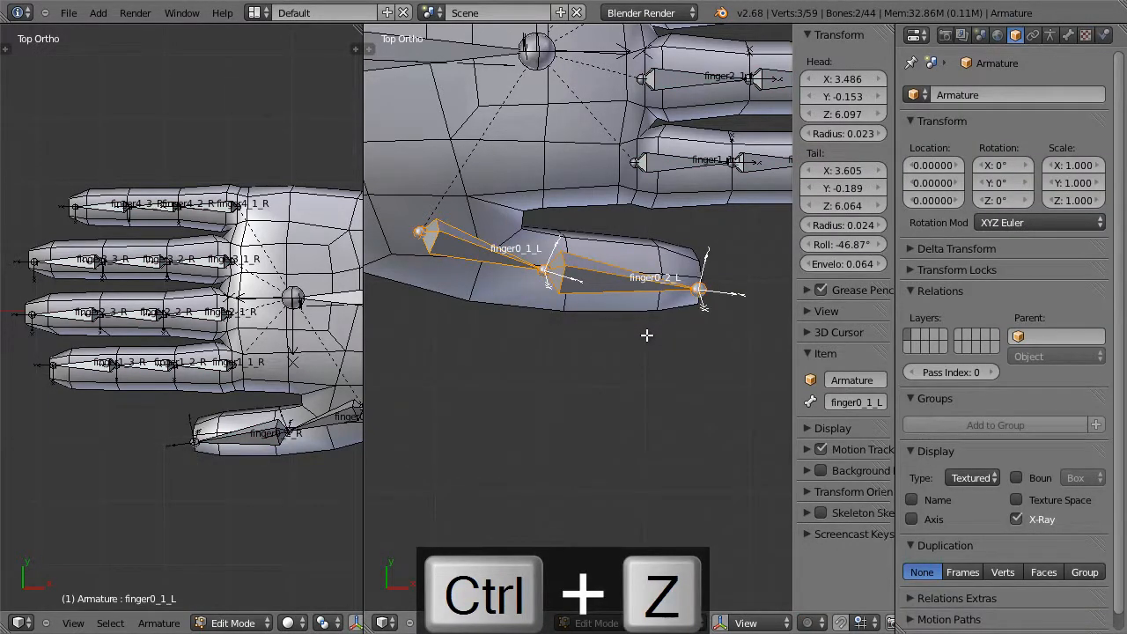
{"action": "key", "text": "Tab"}
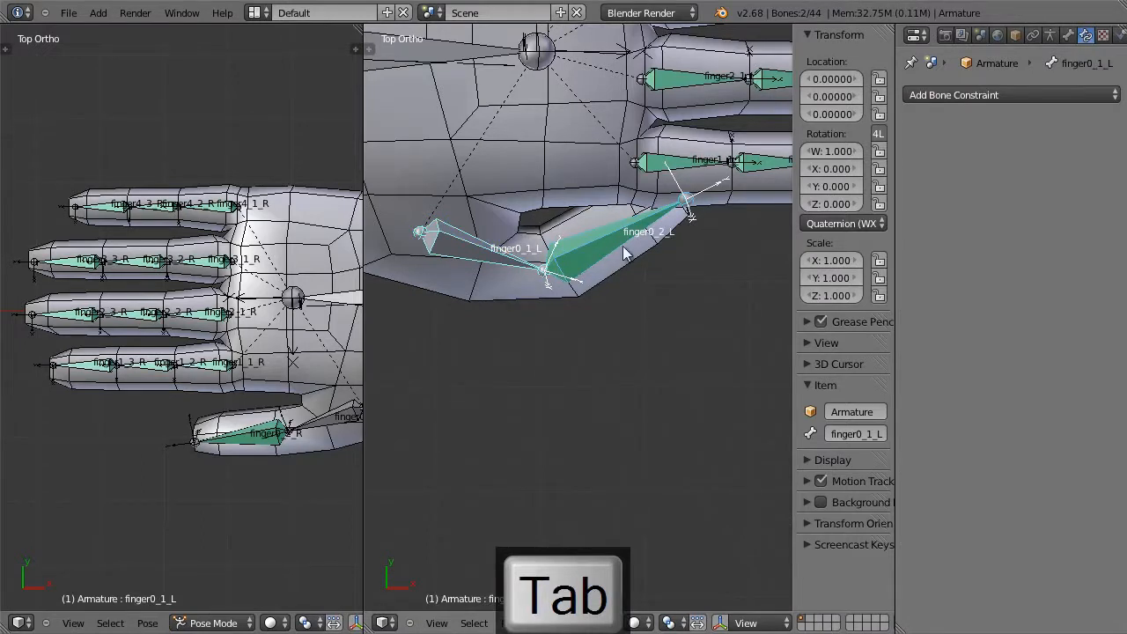
Step: Test the rotation of the left thumb bones from an angled view, including finger0_2_L on its own
{"action": "middle_click_drag", "start_coordinate": [585, 311], "coordinate": [573, 294]}
{"action": "key", "text": "r"}
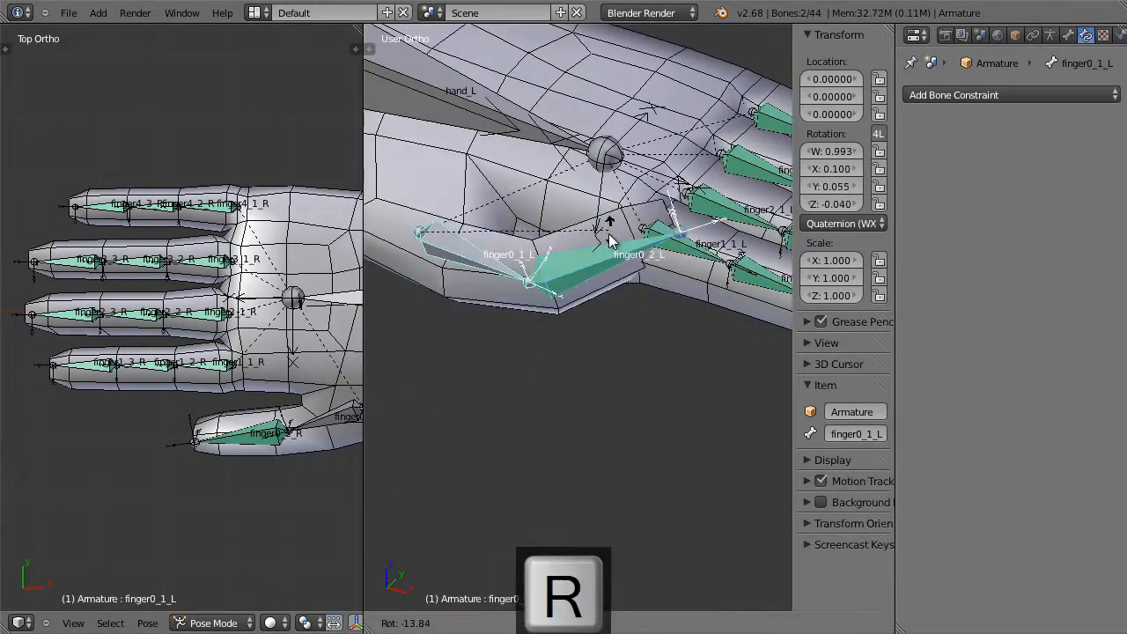
{"action": "key", "text": "Escape"}
{"action": "right_click", "coordinate": [564, 305]}
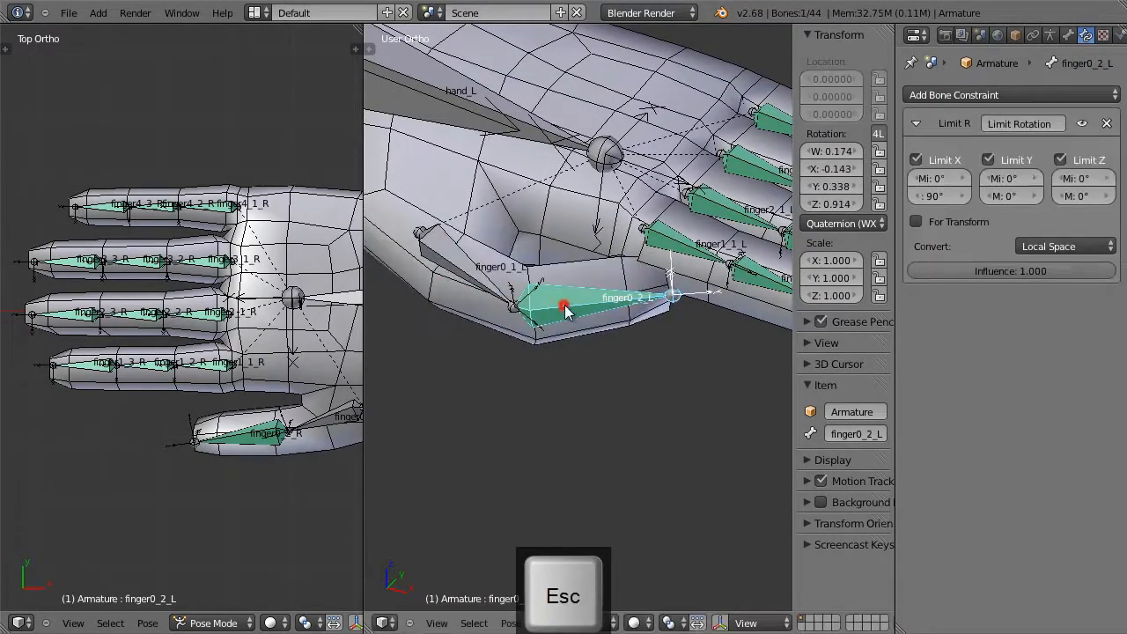
{"action": "key", "text": "r"}
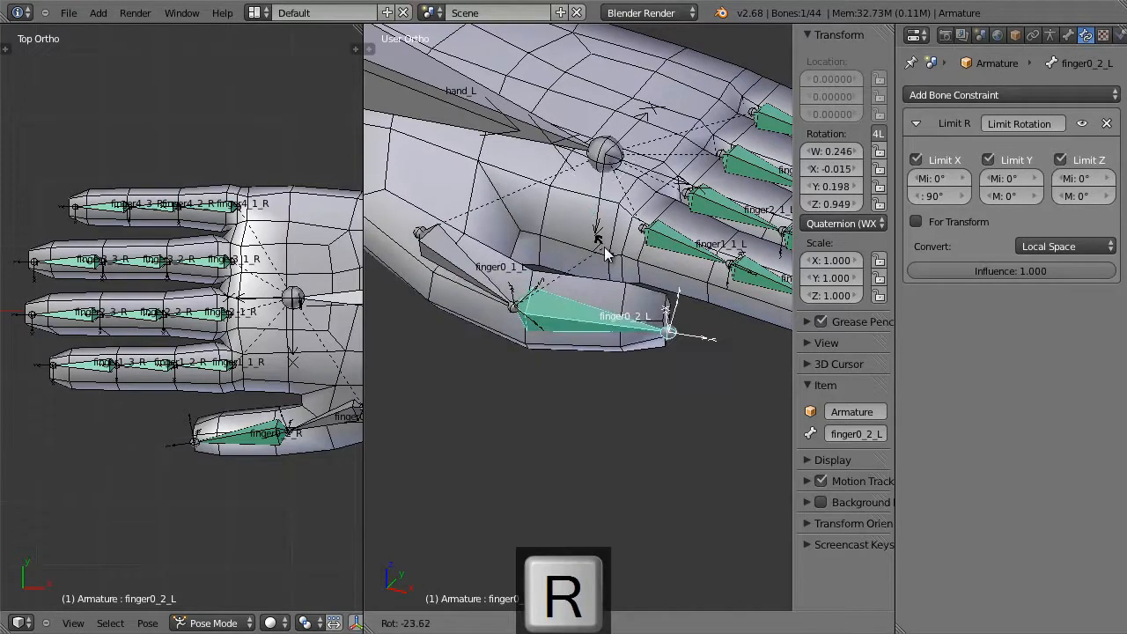
{"action": "left_click", "coordinate": [555, 317]}
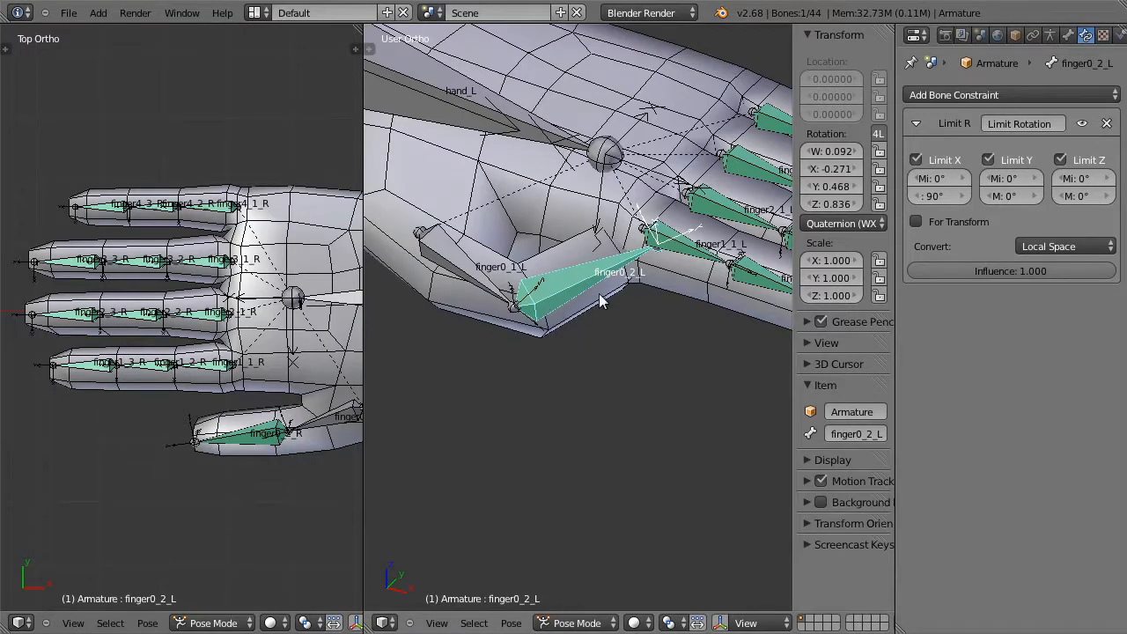
Step: Clear the pose rotation of finger0_2_L and check the whole left hand
{"action": "key", "text": "alt+r"}
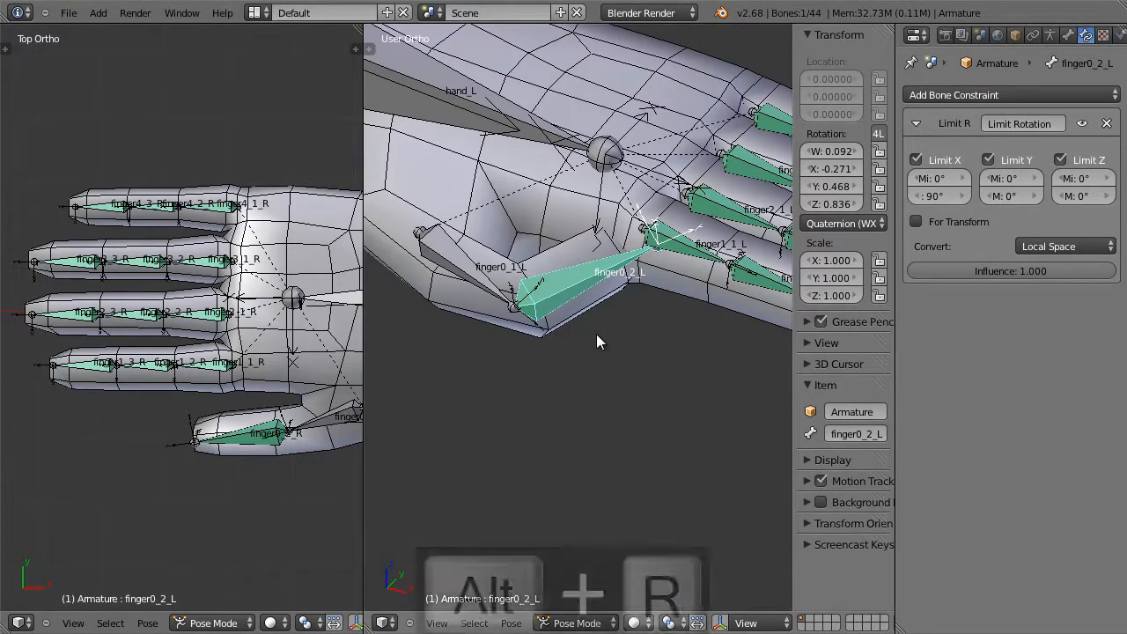
{"action": "middle_click_drag", "start_coordinate": [586, 330], "coordinate": [647, 475]}
{"action": "scroll", "coordinate": [631, 389], "scroll_direction": "down", "scroll_amount": 4}
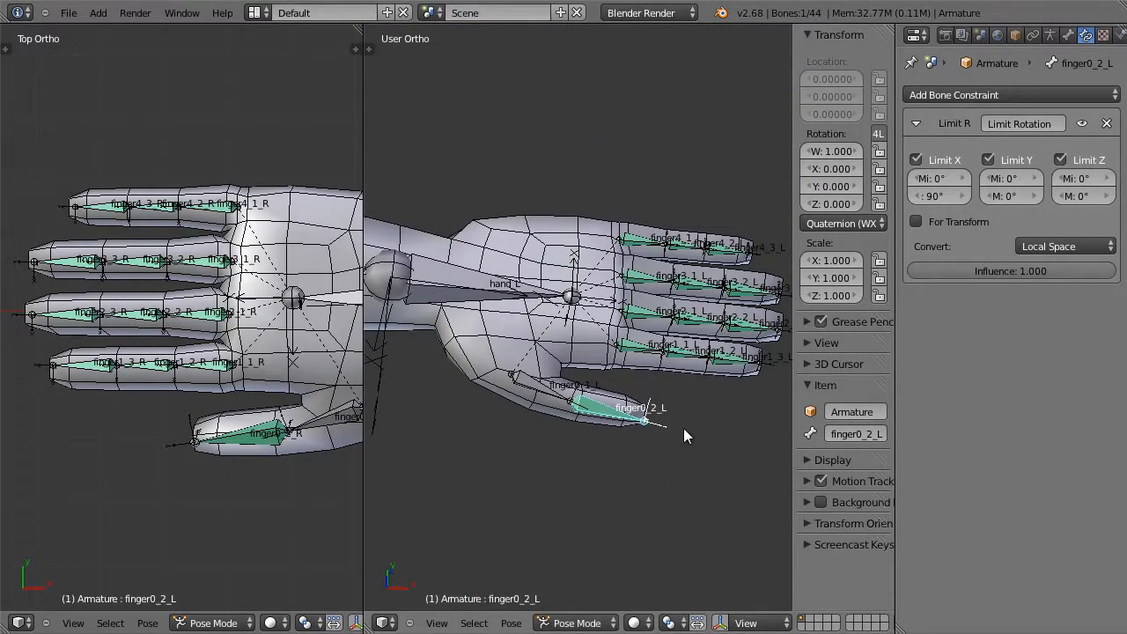
{"action": "middle_click_drag", "start_coordinate": [637, 355], "coordinate": [643, 395]}
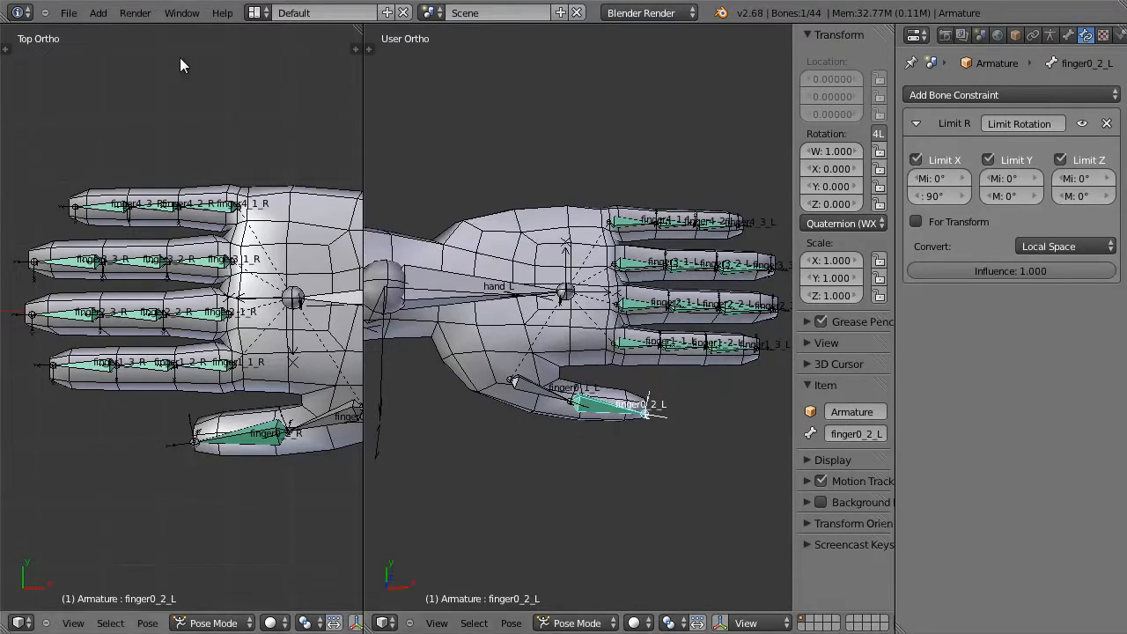
Step: Save the project as a new version, raising the number in the file name hero20.blend by one
{"action": "left_click", "coordinate": [68, 13]}
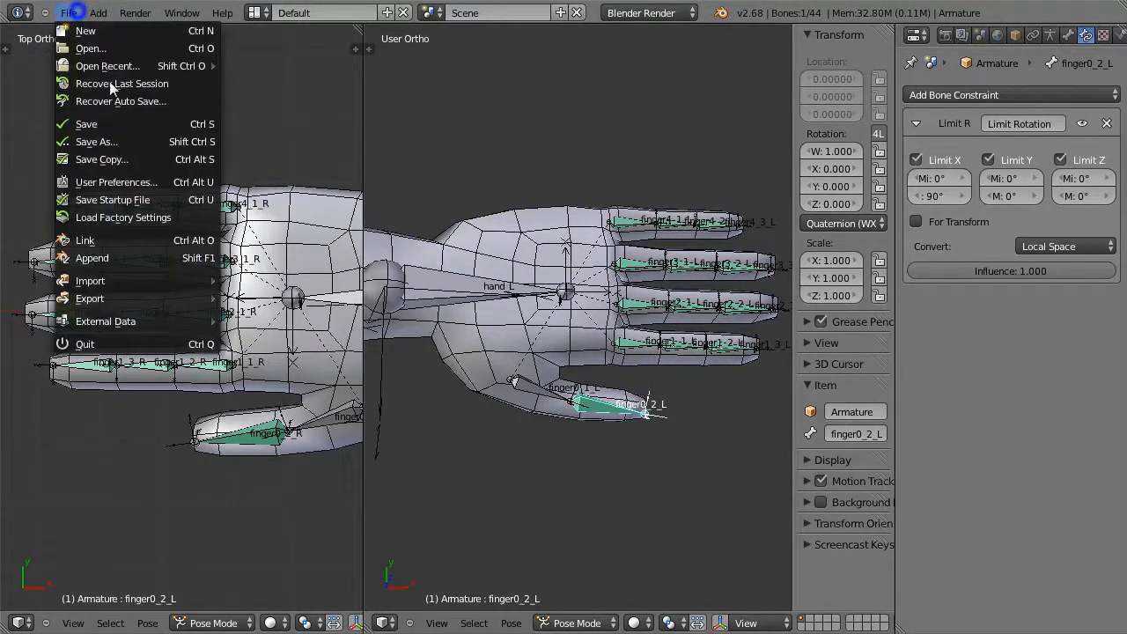
{"action": "left_click", "coordinate": [143, 143]}
{"action": "key", "text": "KP_Add"}
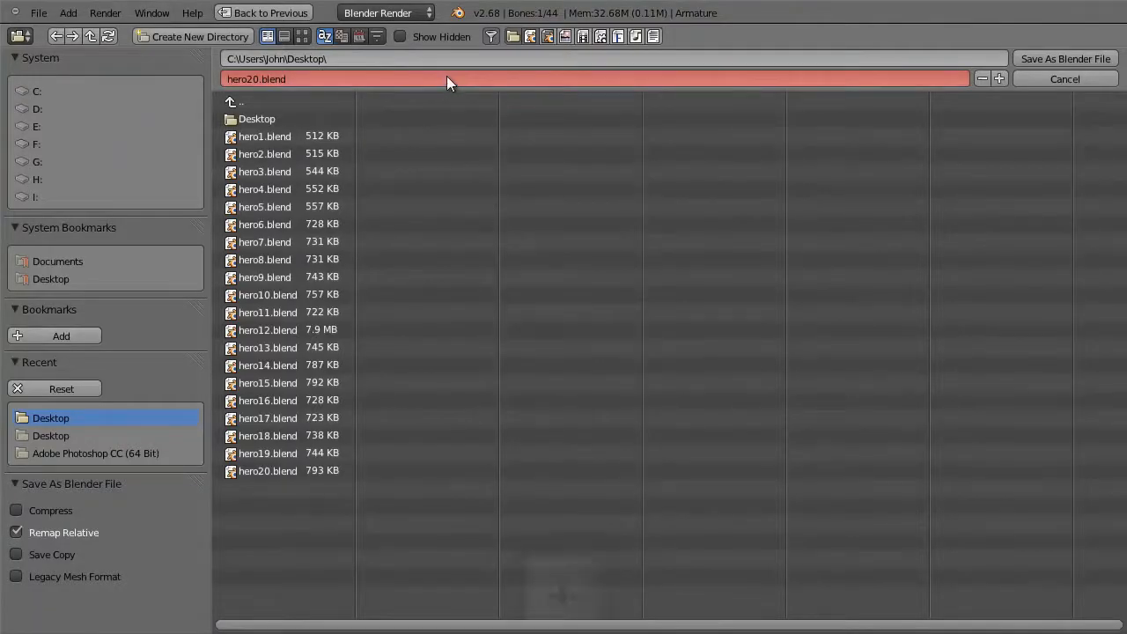